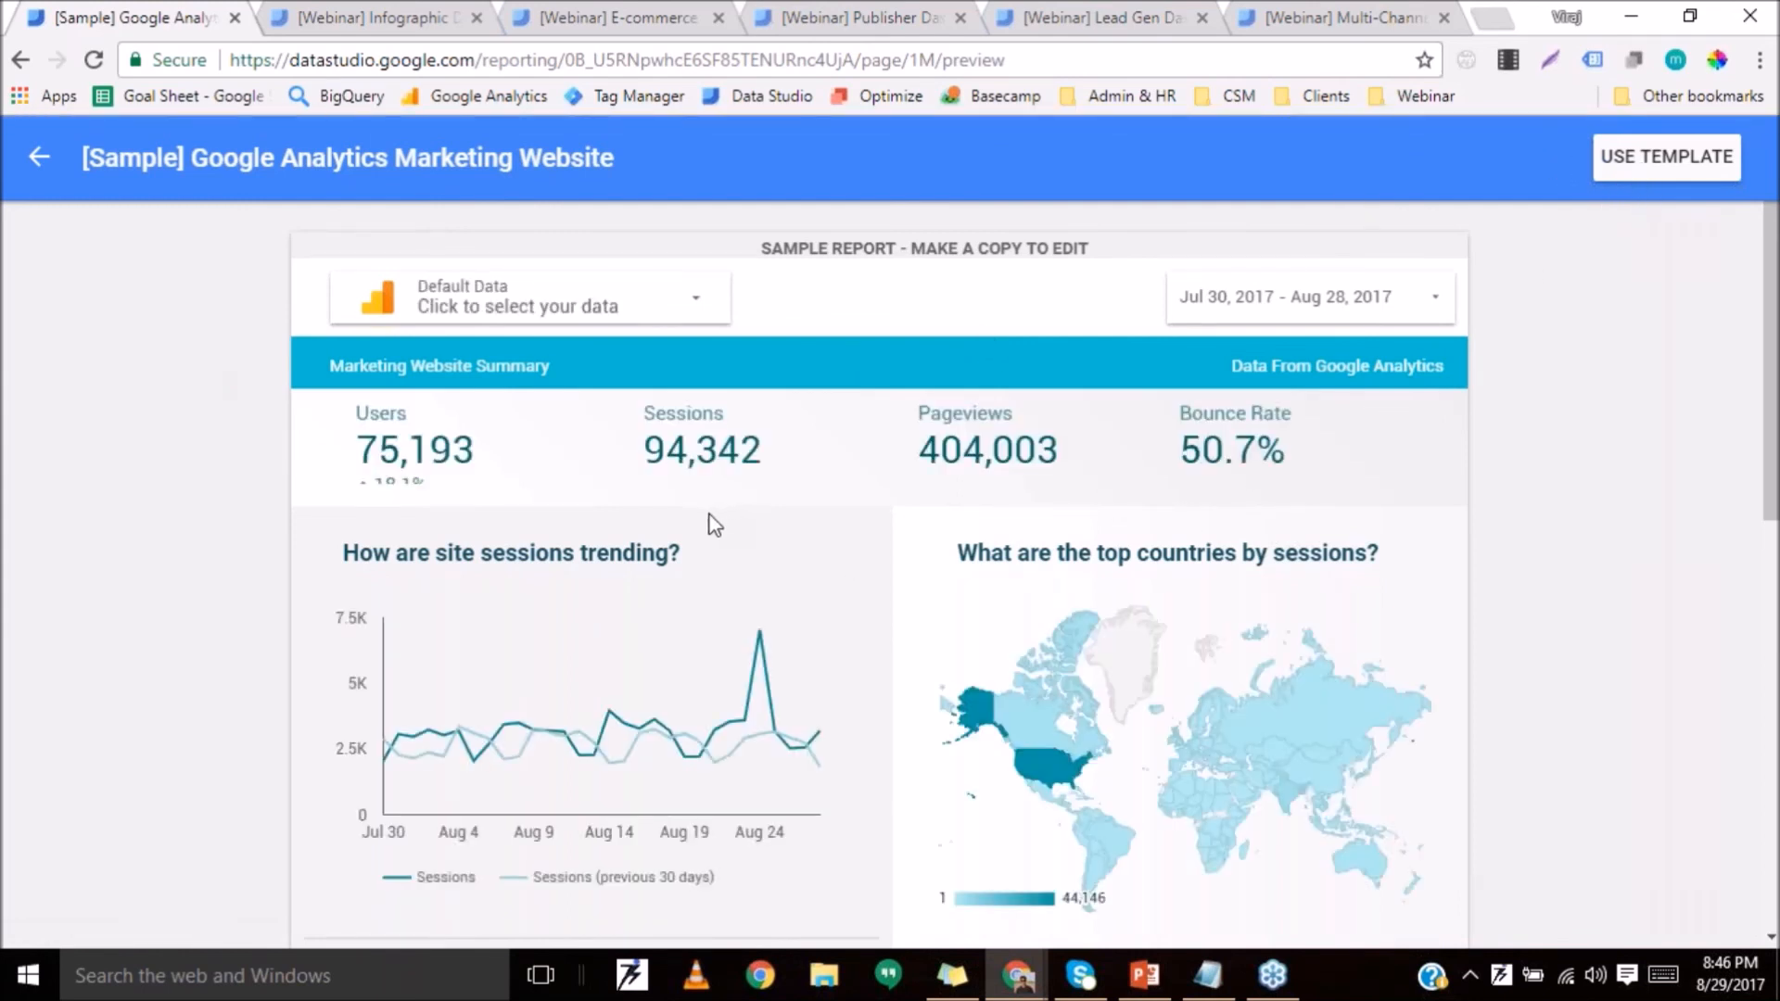
# Leave the sample report for the home page and look through the list of available reports.
pyautogui.click(39, 157)
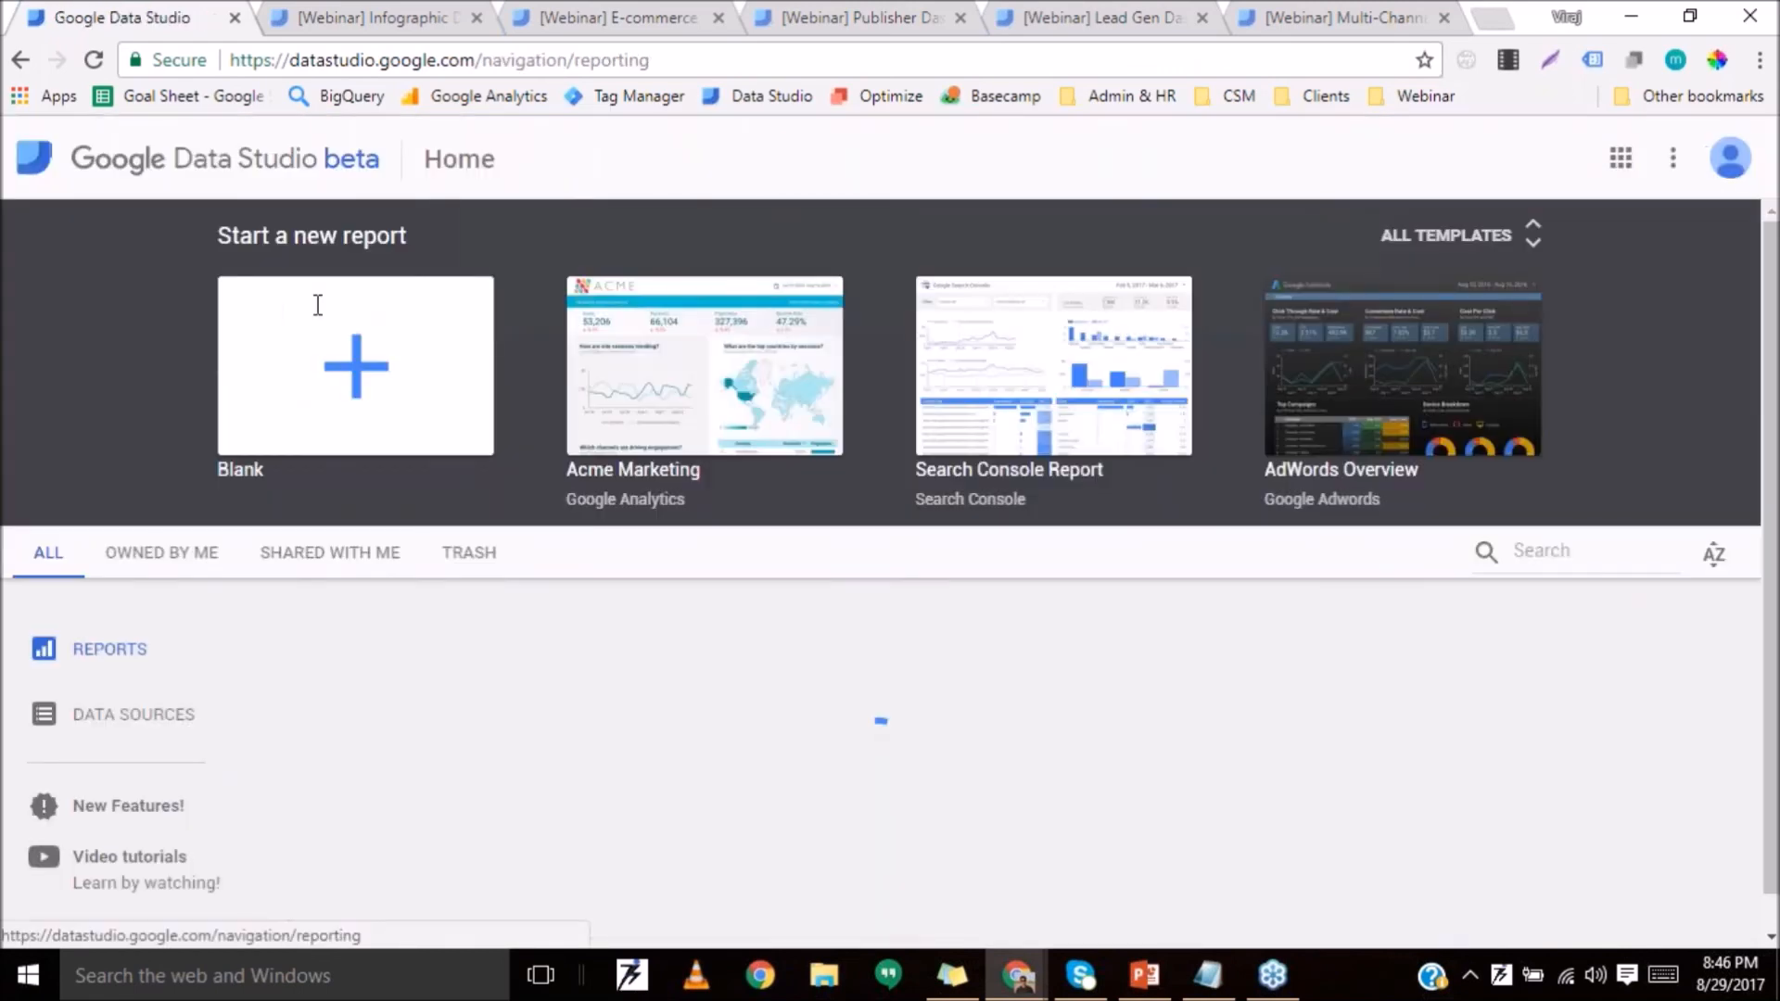
pyautogui.scroll(-1, 309, 692)
pyautogui.scroll(-1, 309, 692)
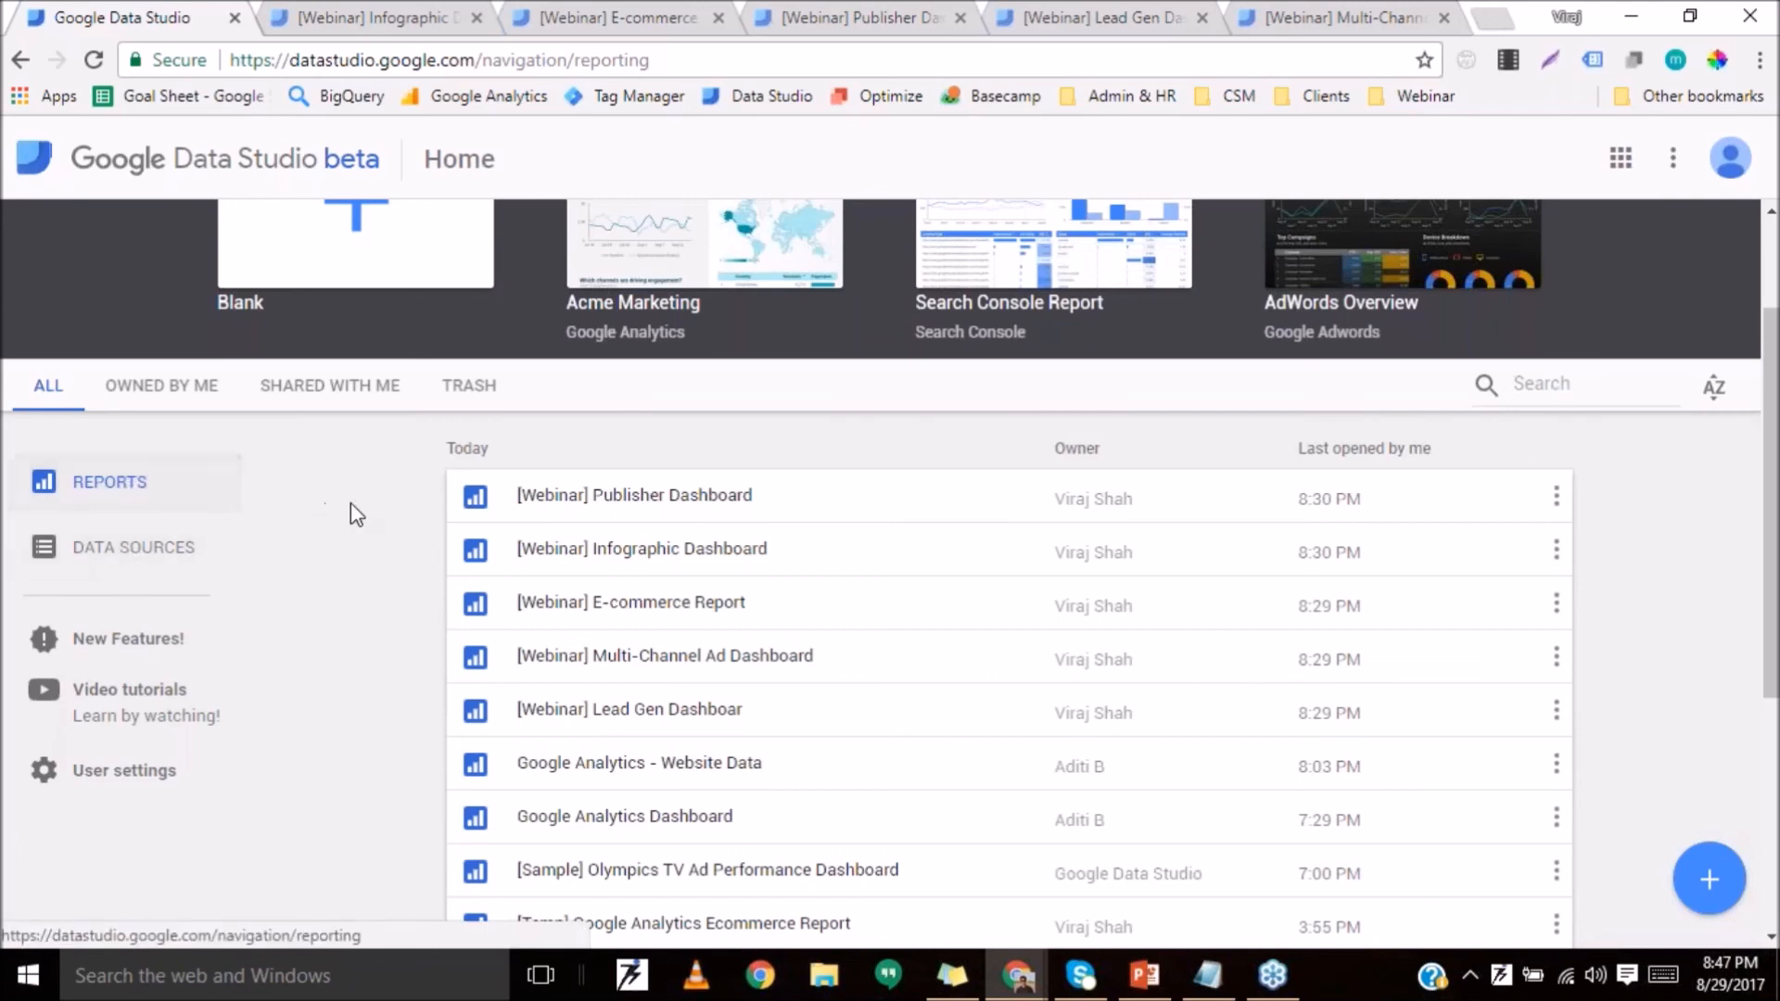
pyautogui.scroll(-1, 369, 537)
pyautogui.scroll(-1, 369, 530)
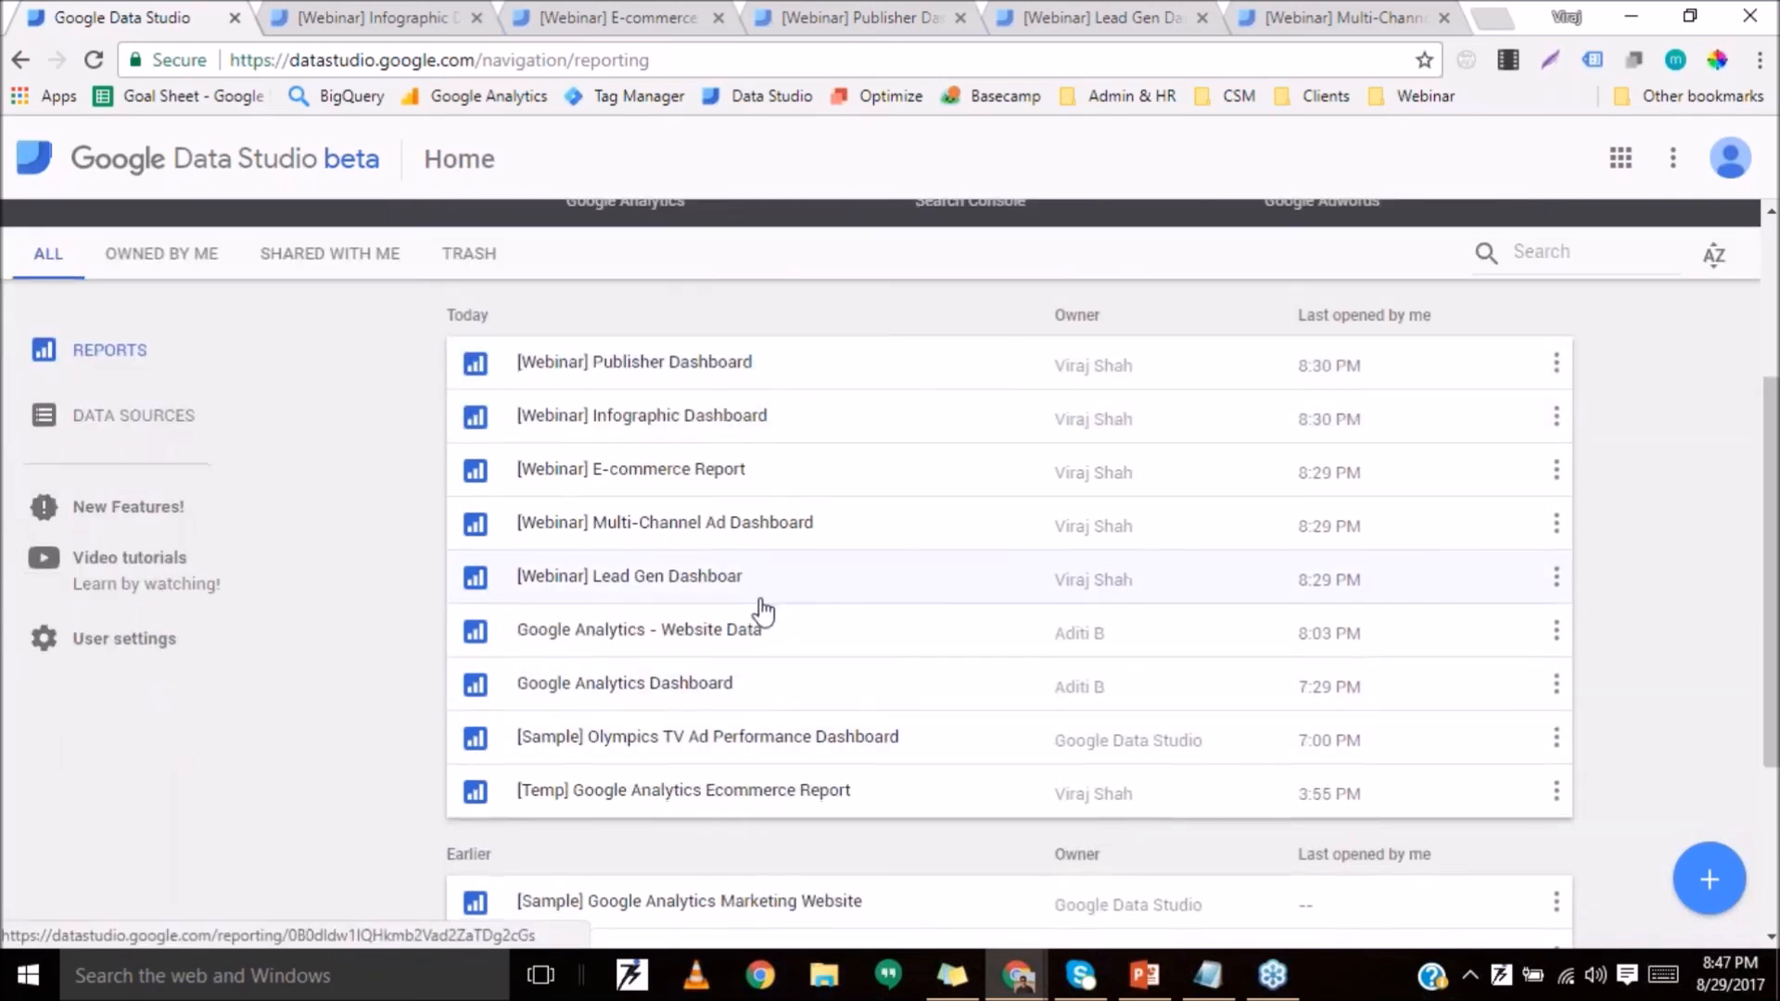
pyautogui.scroll(-2, 762, 612)
pyautogui.scroll(5, 762, 612)
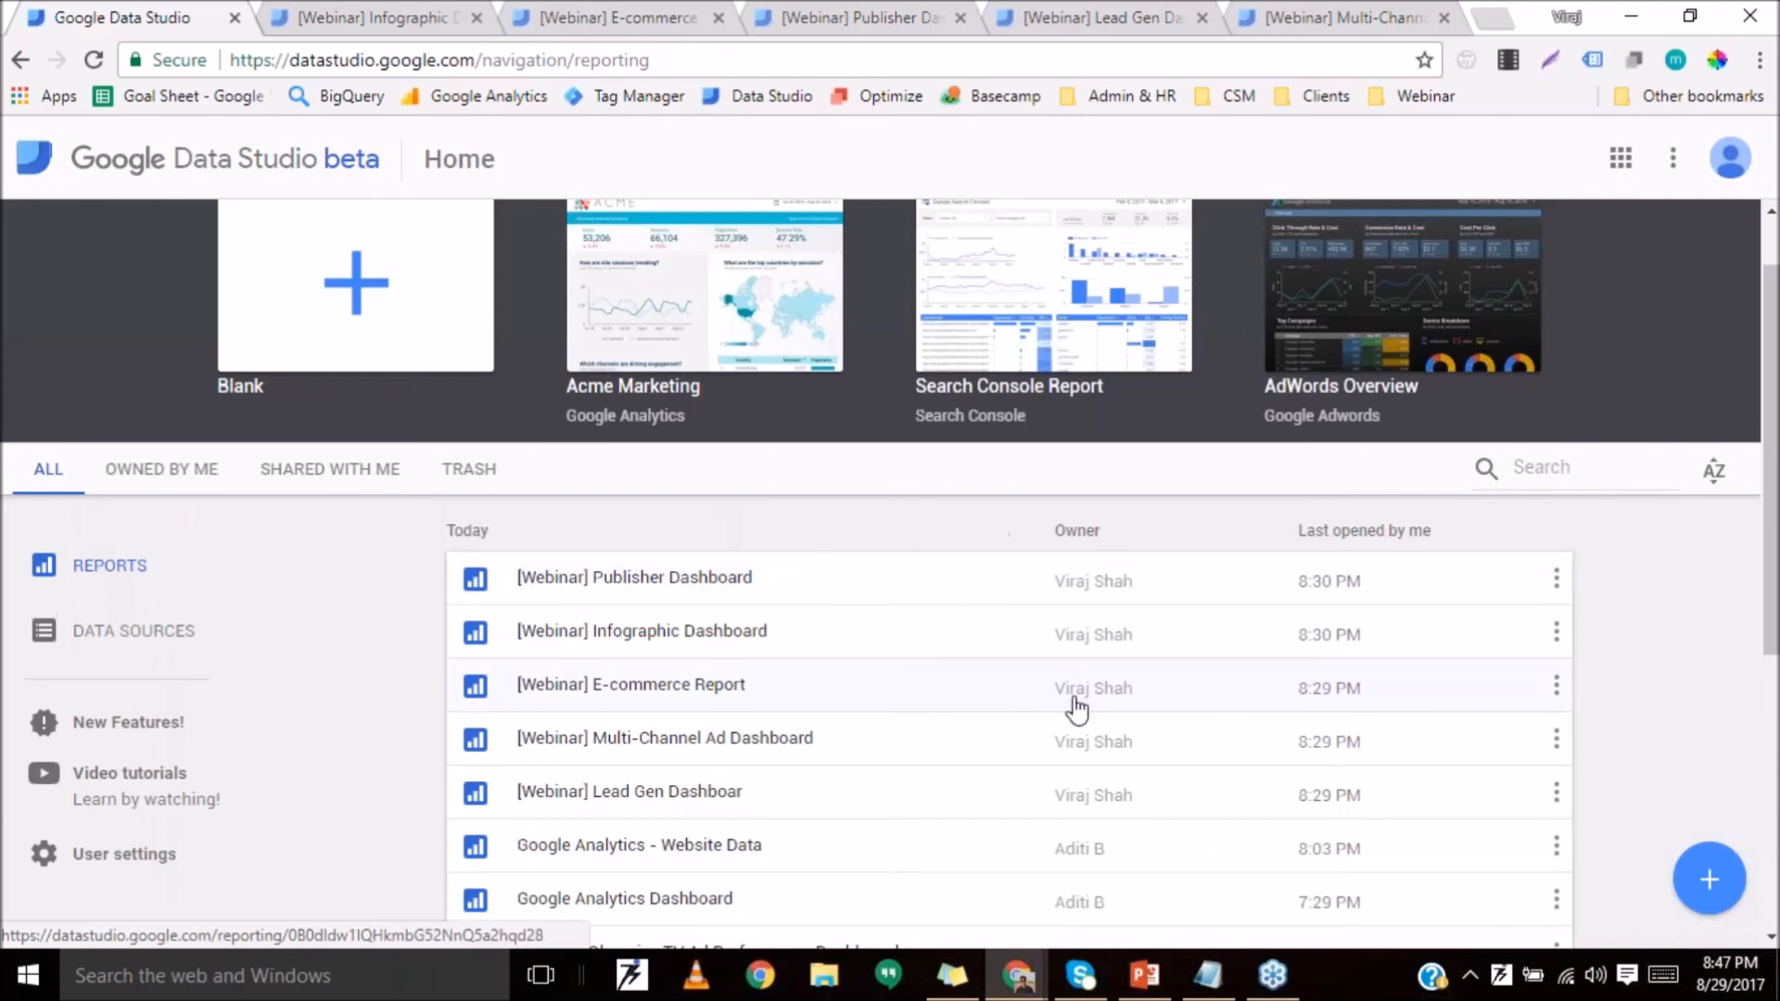
# Look through the list of available data sources and return to the reports list.
pyautogui.click(202, 635)
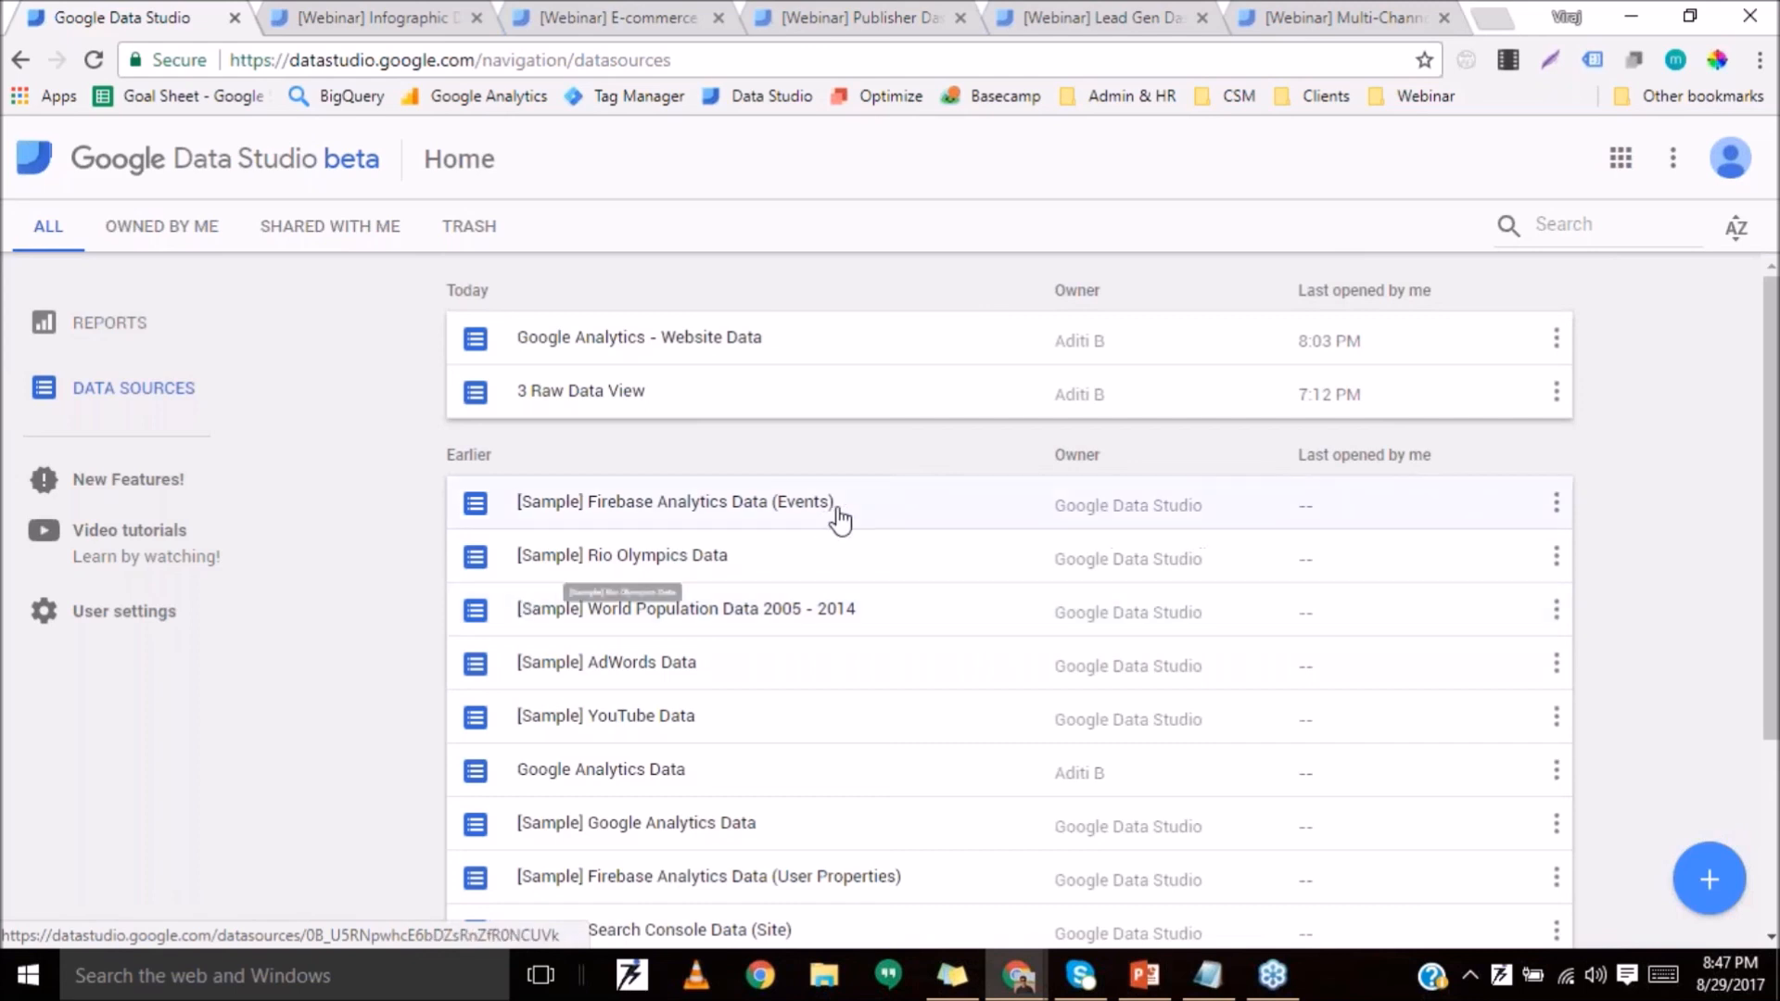
pyautogui.scroll(-3, 927, 574)
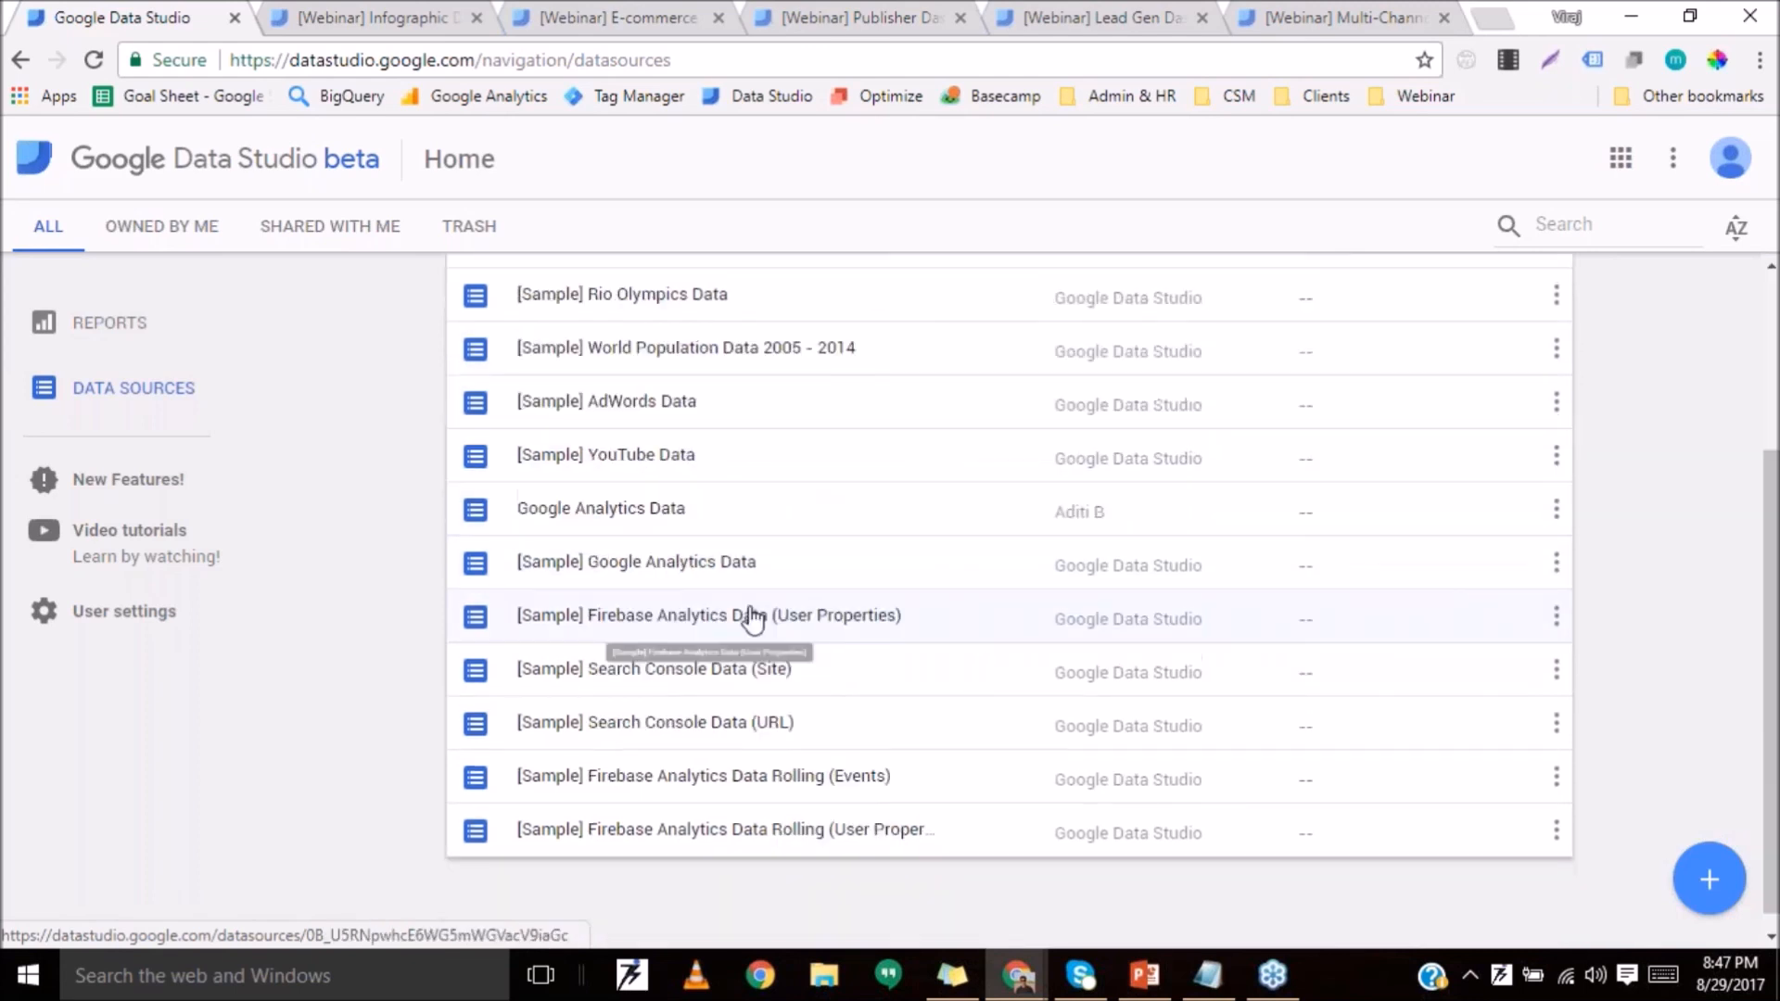
pyautogui.scroll(3, 753, 620)
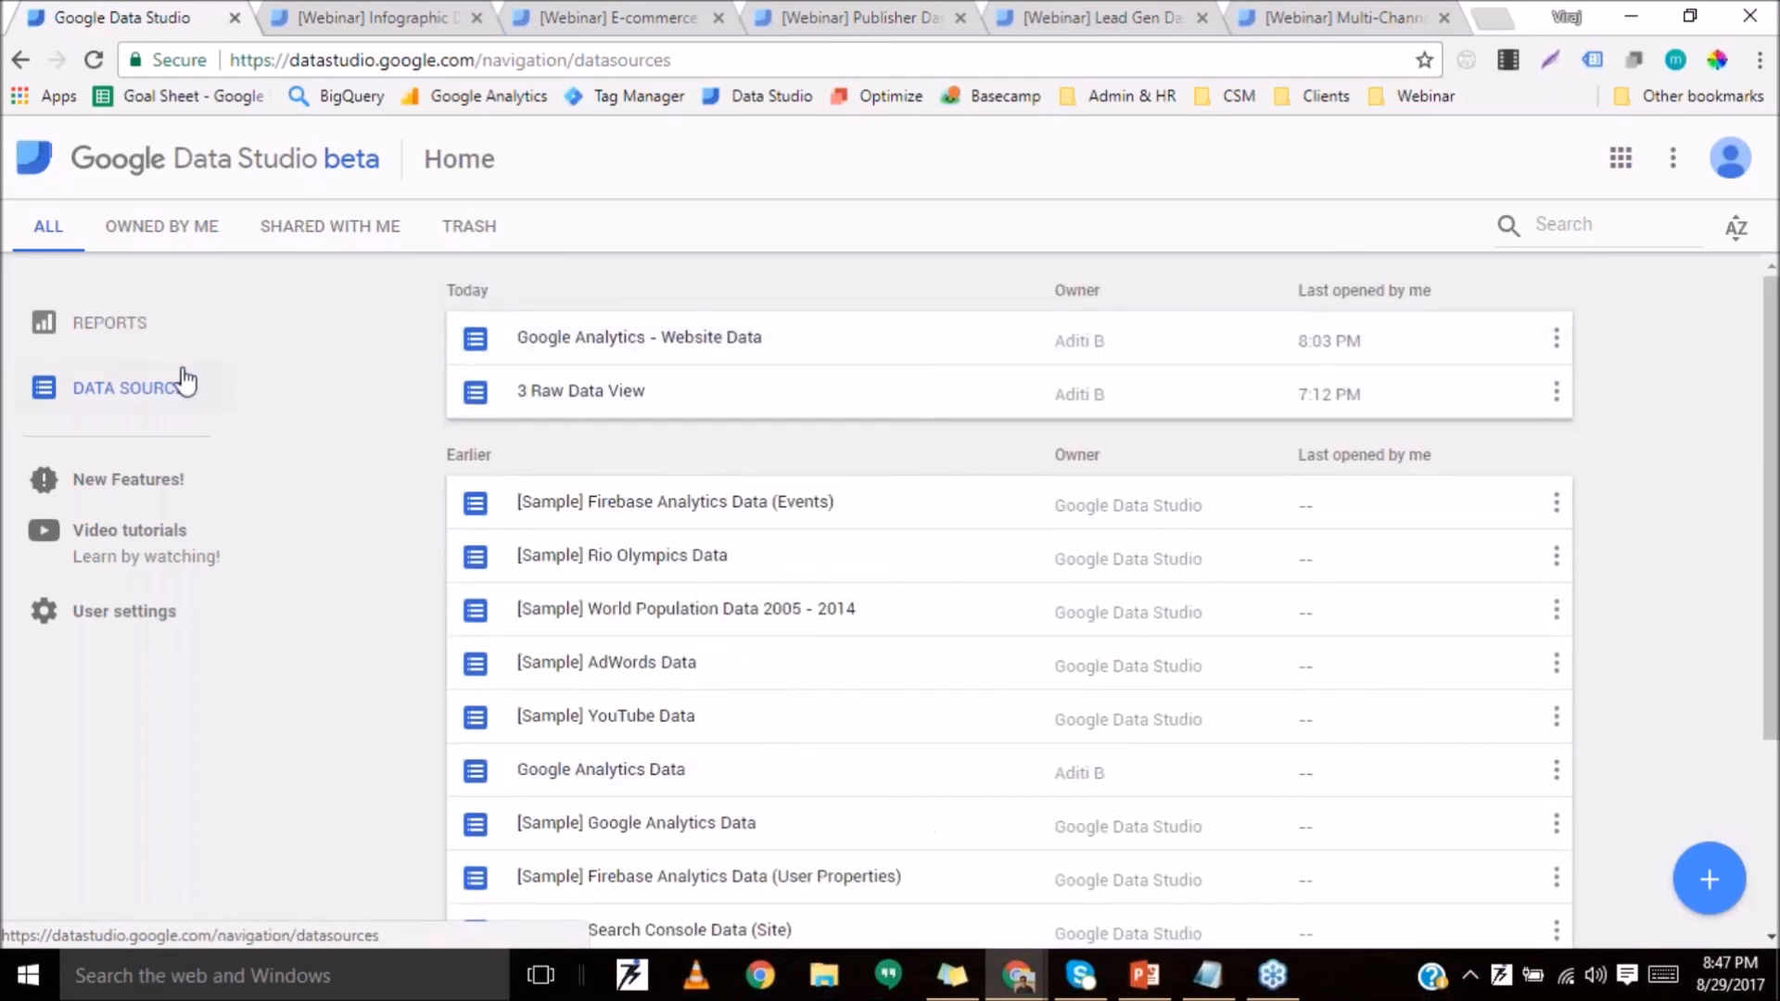
pyautogui.click(153, 343)
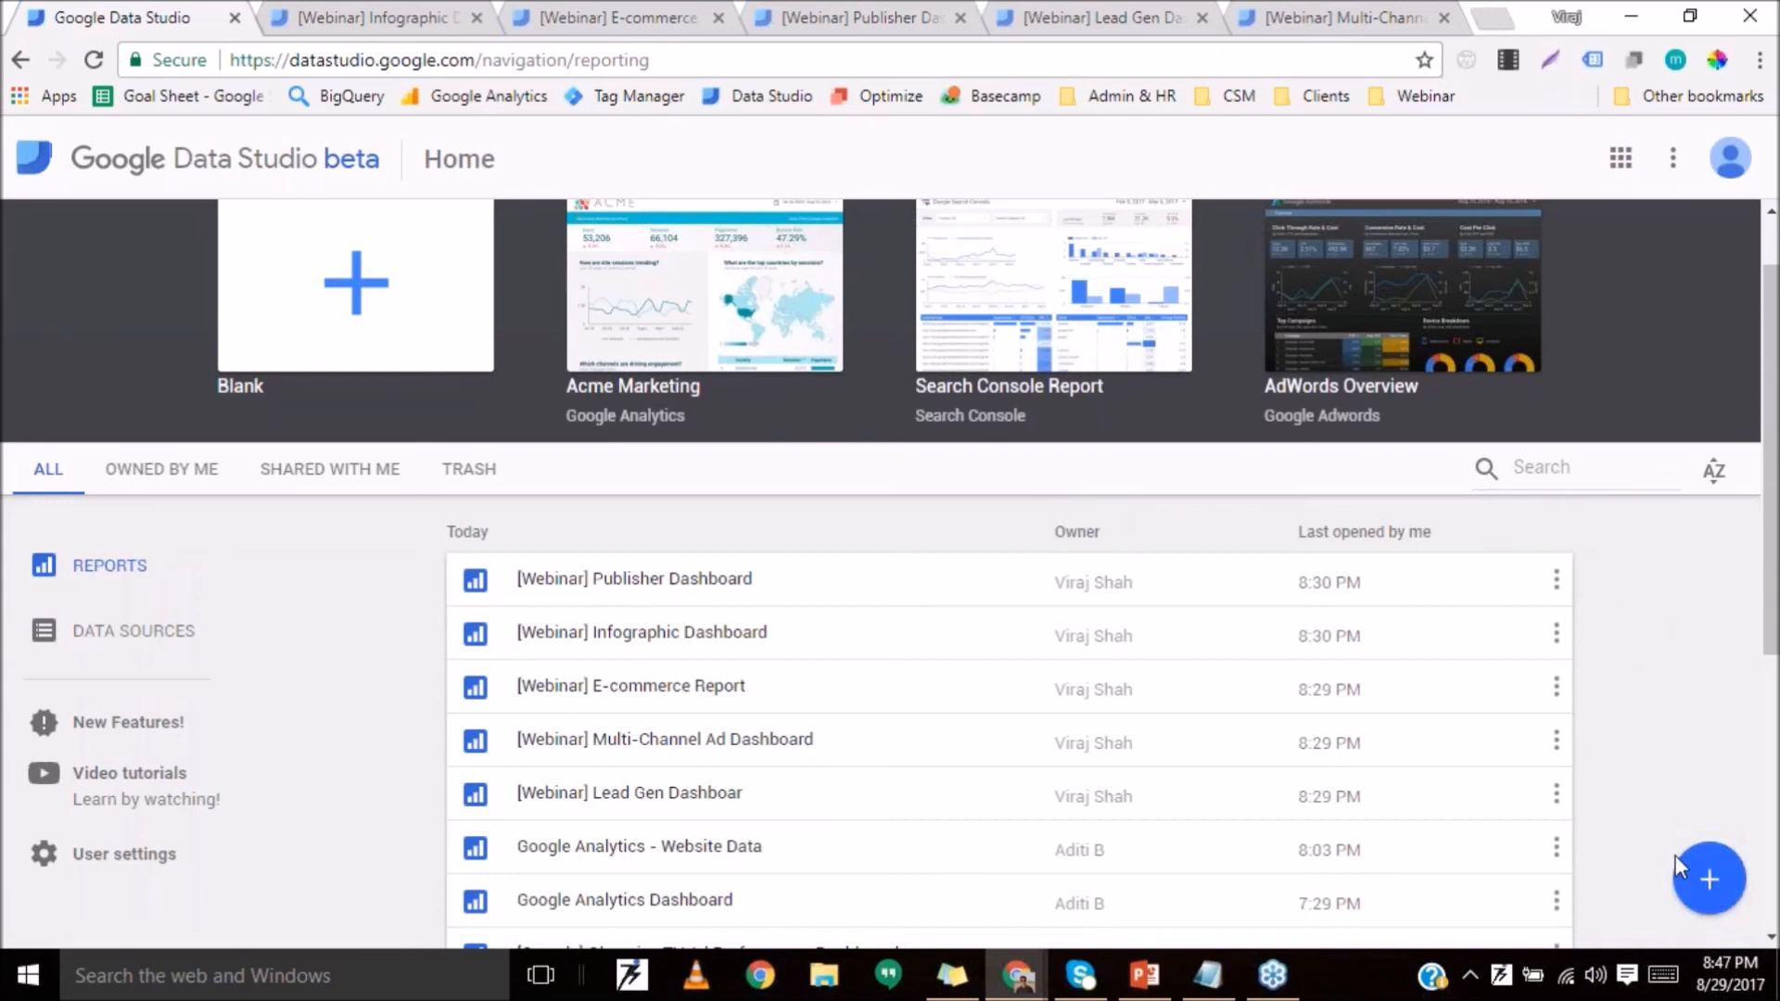
# Create a new blank report and start a new data source for it, reviewing the available connectors.
pyautogui.click(1711, 891)
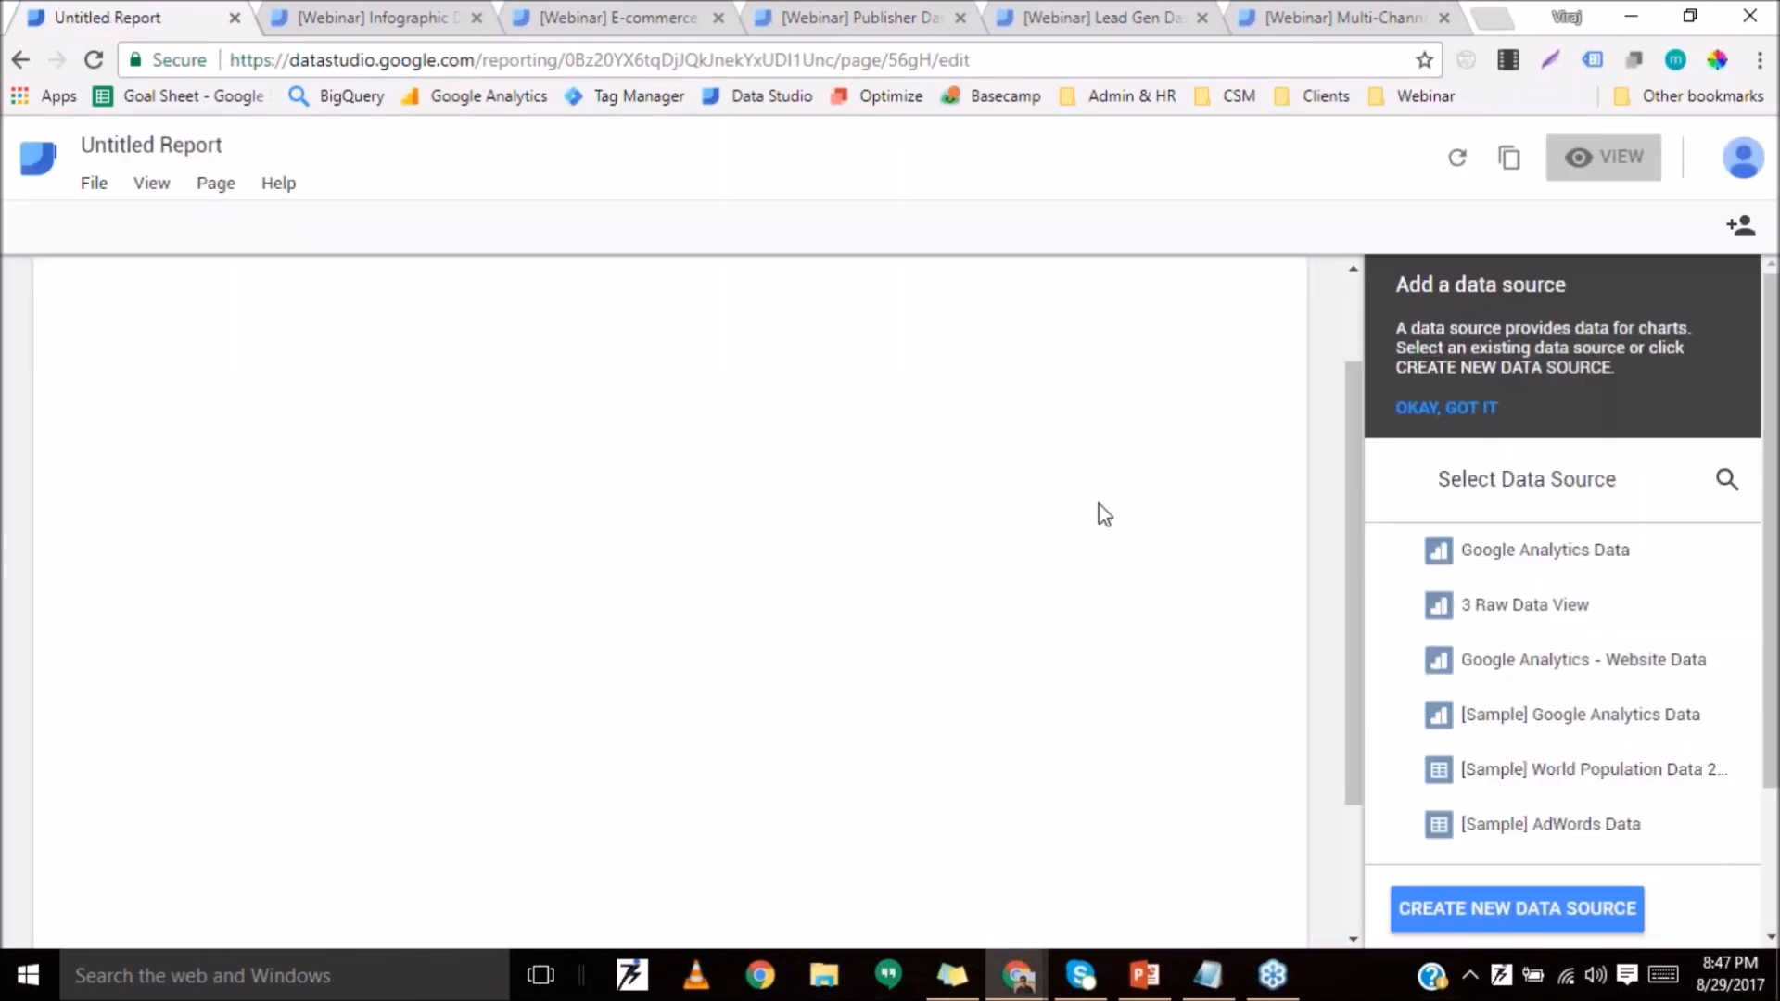
pyautogui.click(1505, 913)
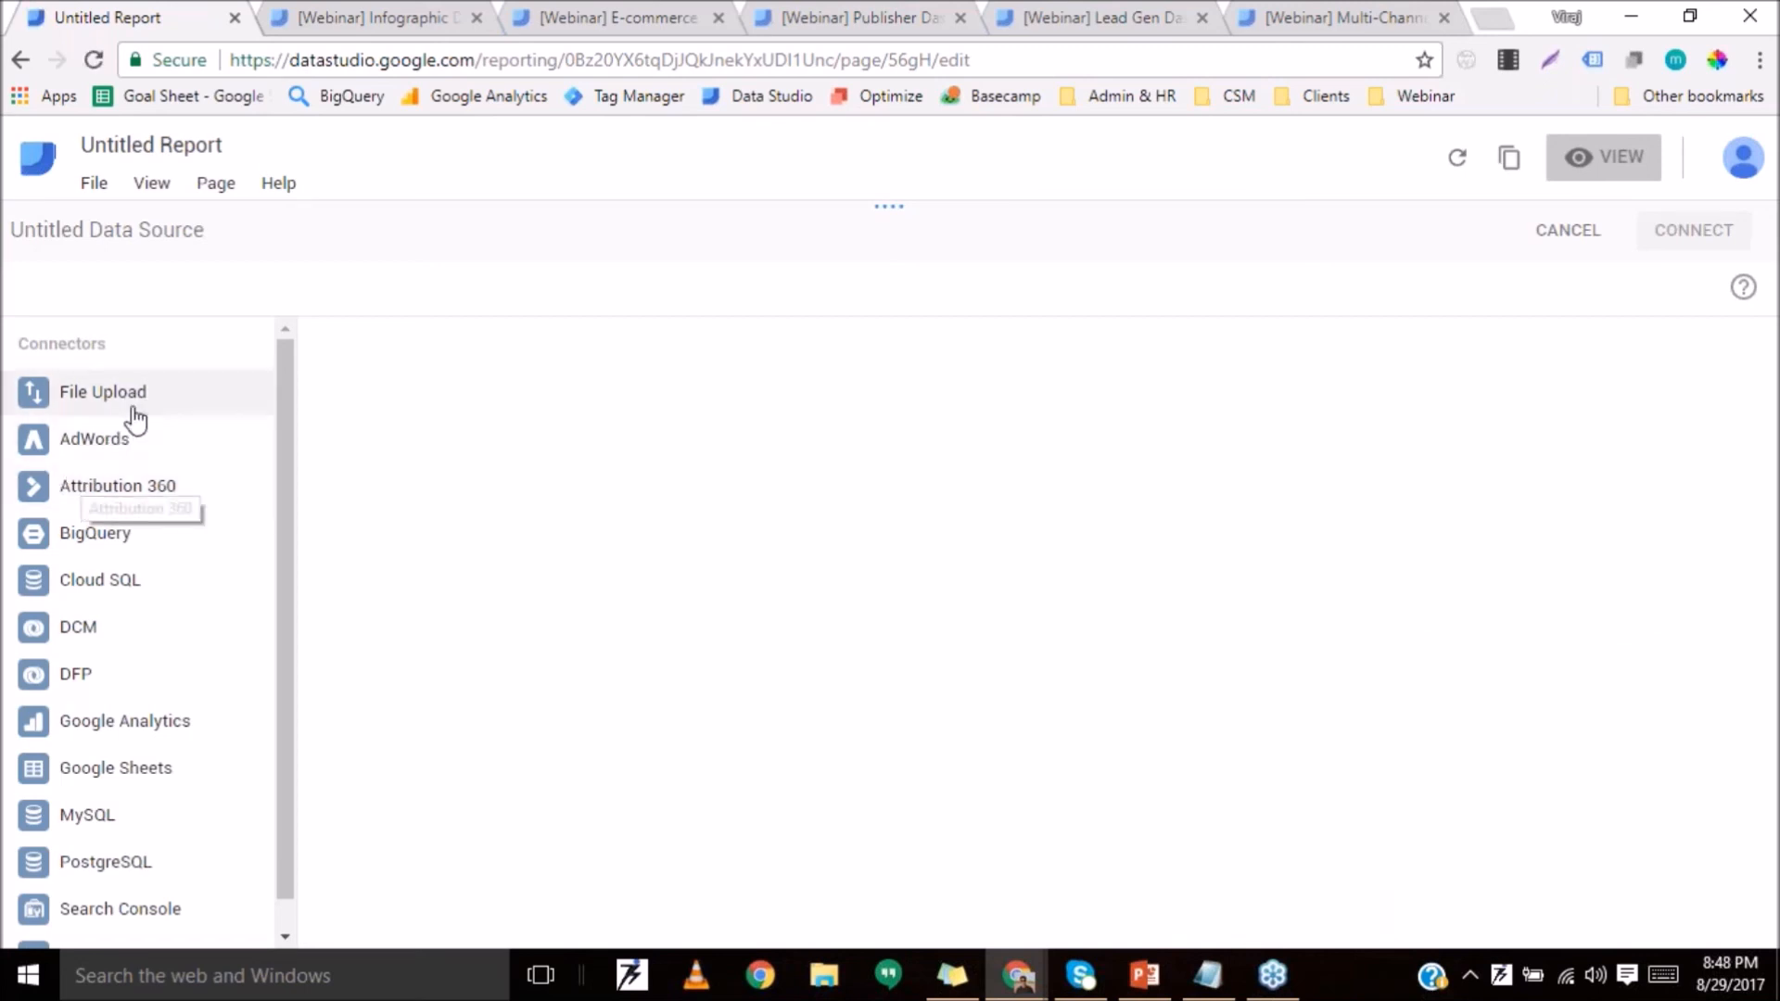
pyautogui.scroll(-1, 148, 575)
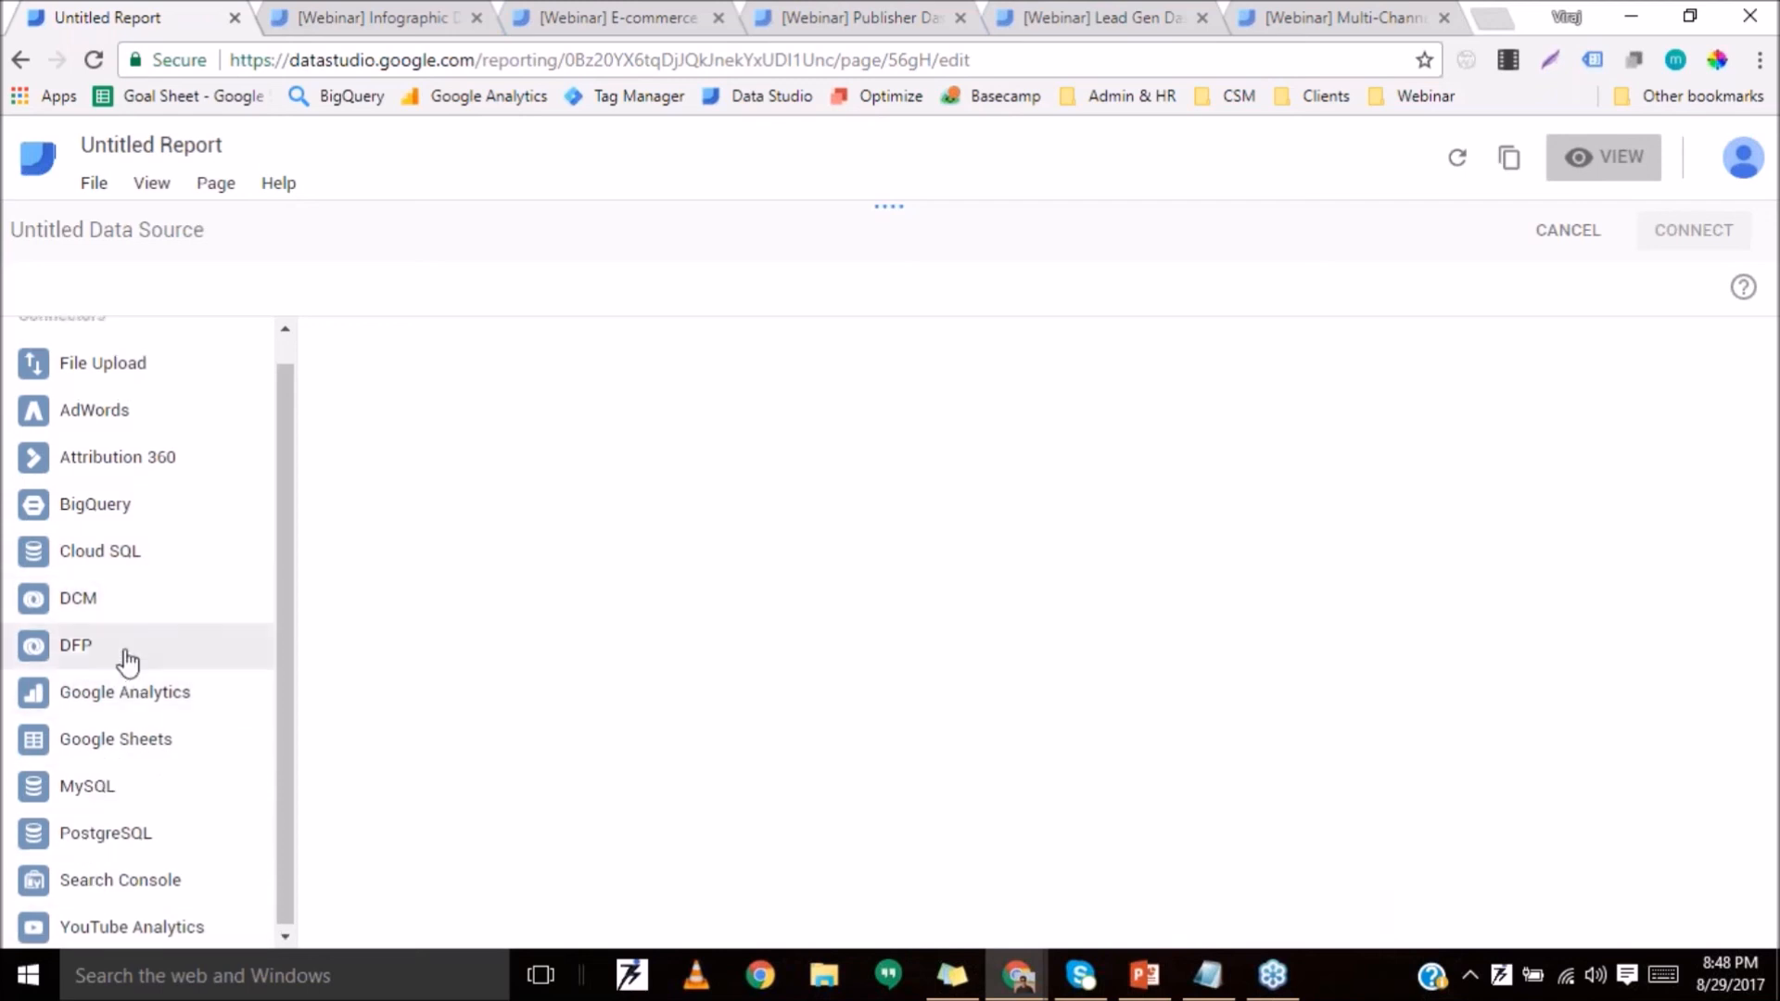
pyautogui.scroll(1, 180, 370)
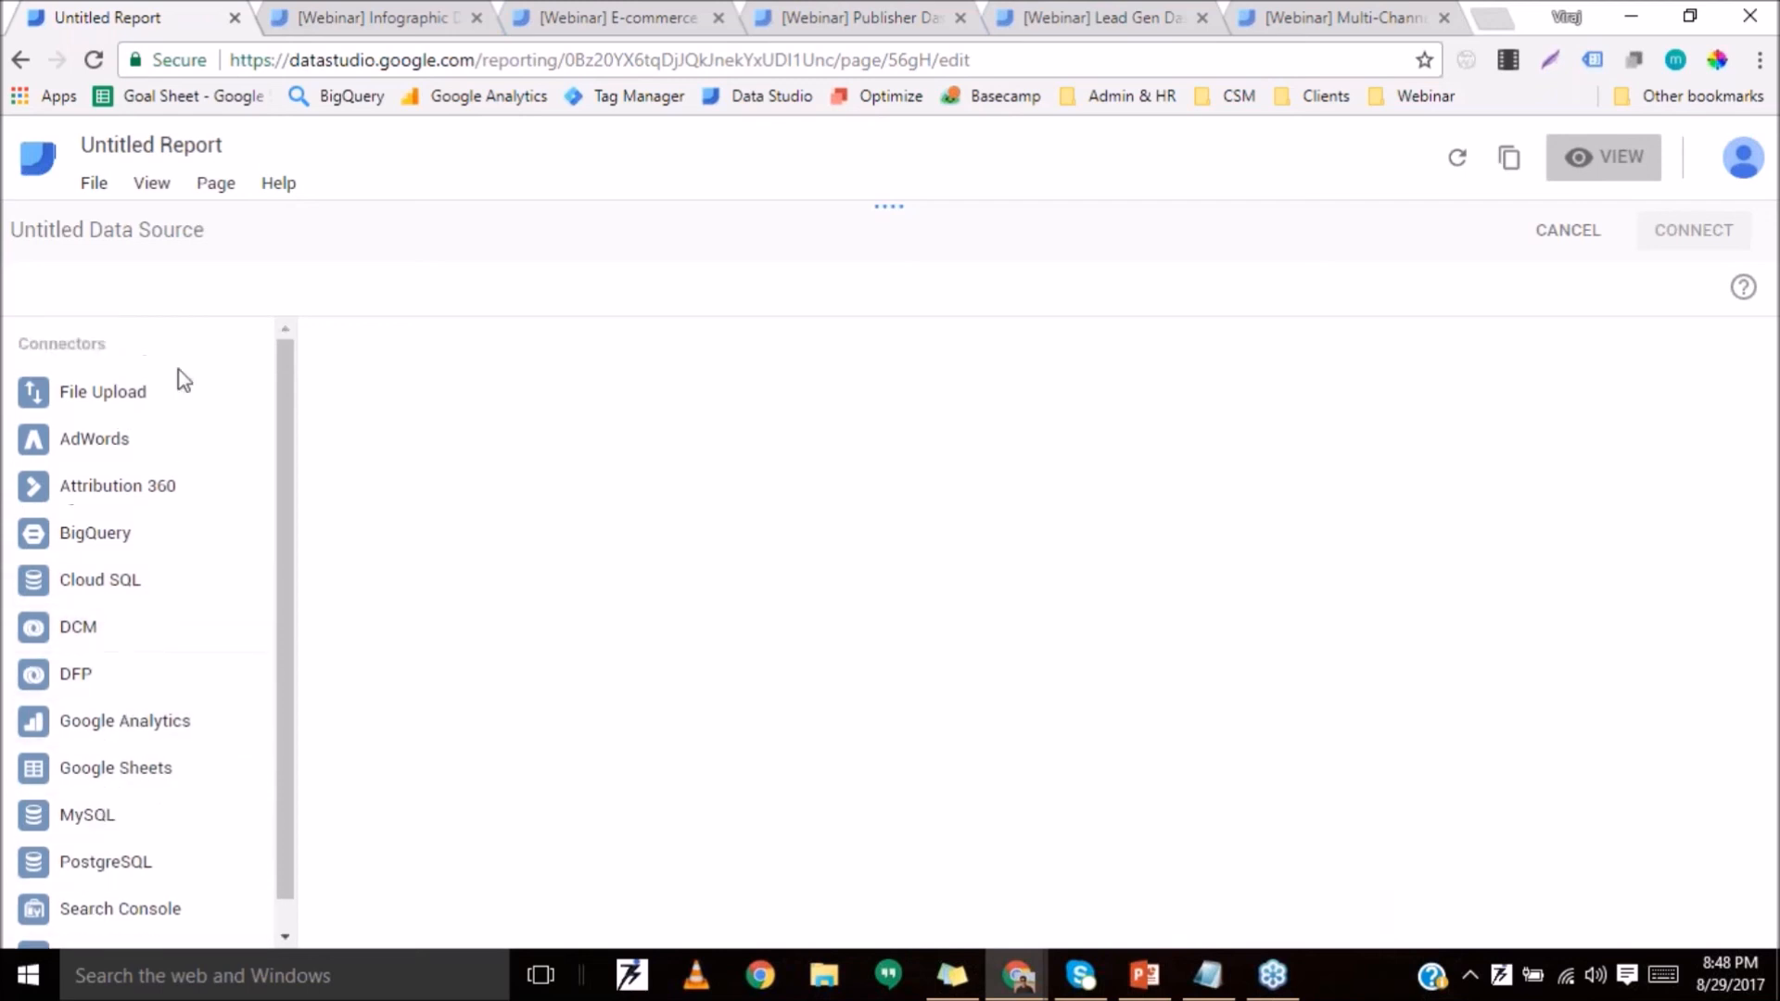
# Connect the data source to Google Analytics using Demo Account (Beta), the Google Merchandise Store property and the 1 Master View view.
pyautogui.click(187, 737)
pyautogui.click(388, 385)
pyautogui.click(803, 397)
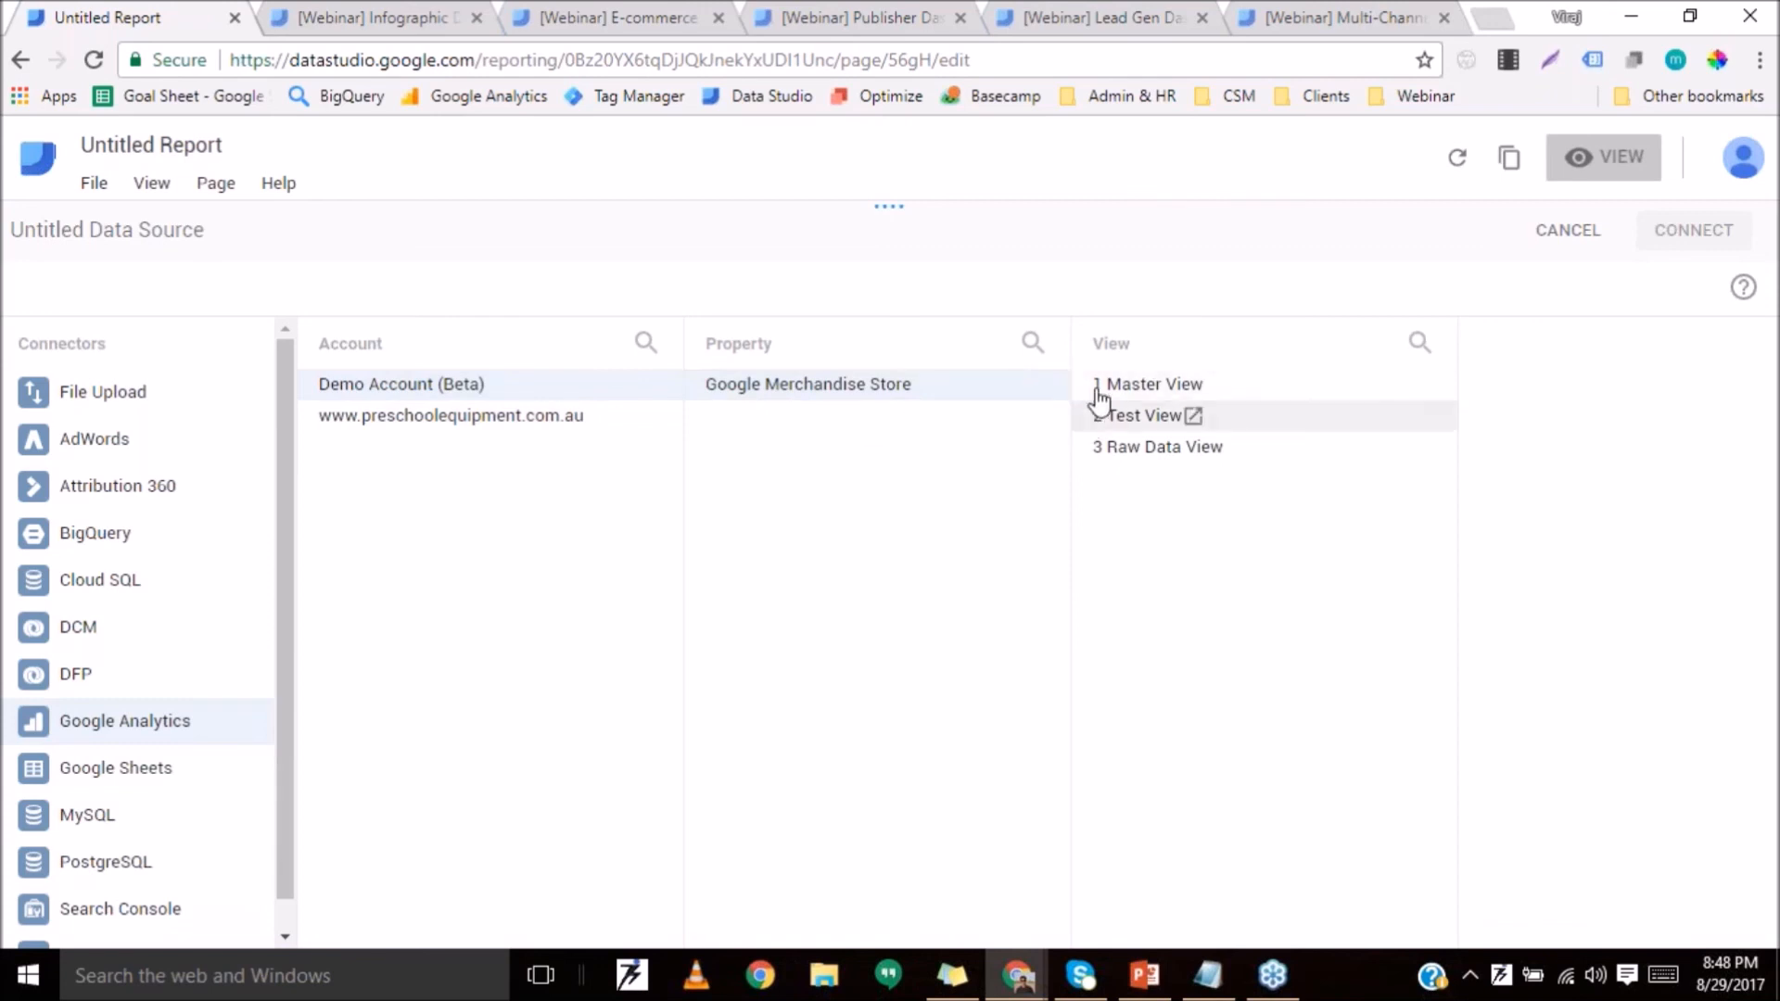
pyautogui.click(1138, 389)
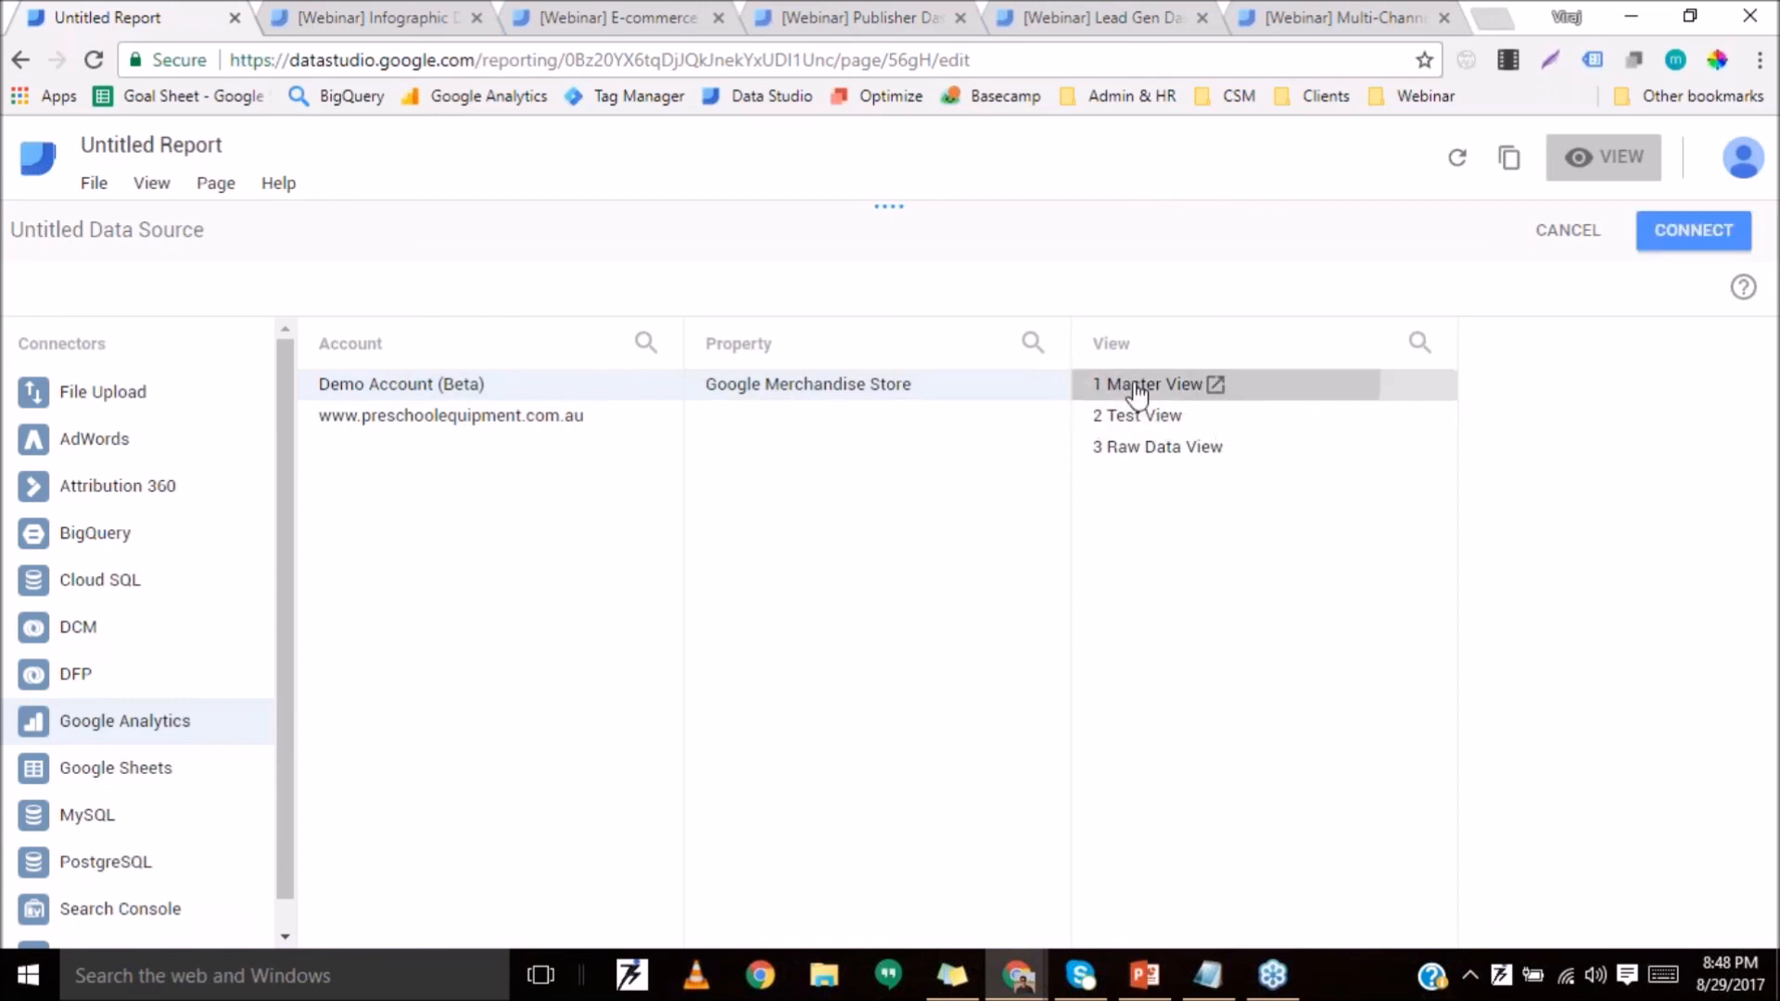
pyautogui.click(1662, 243)
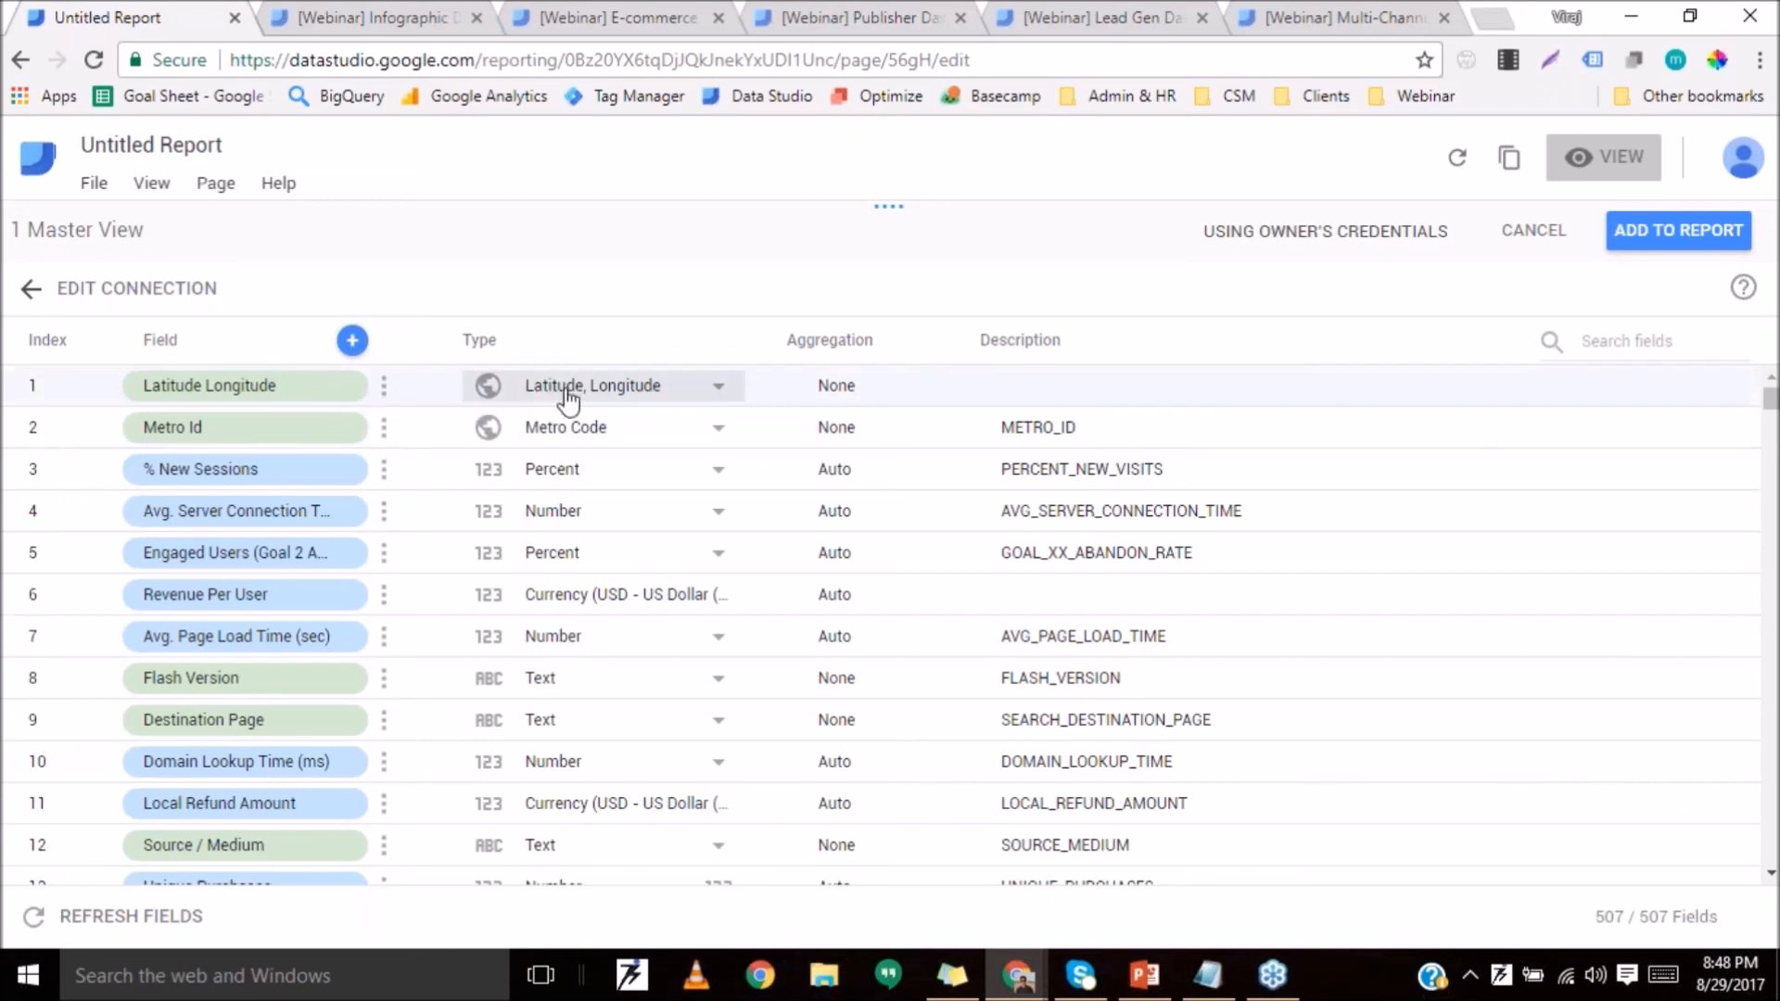
# Examine the data type options offered for the Latitude Longitude and Metro Id fields, including the Geo types, without changing them.
pyautogui.click(697, 399)
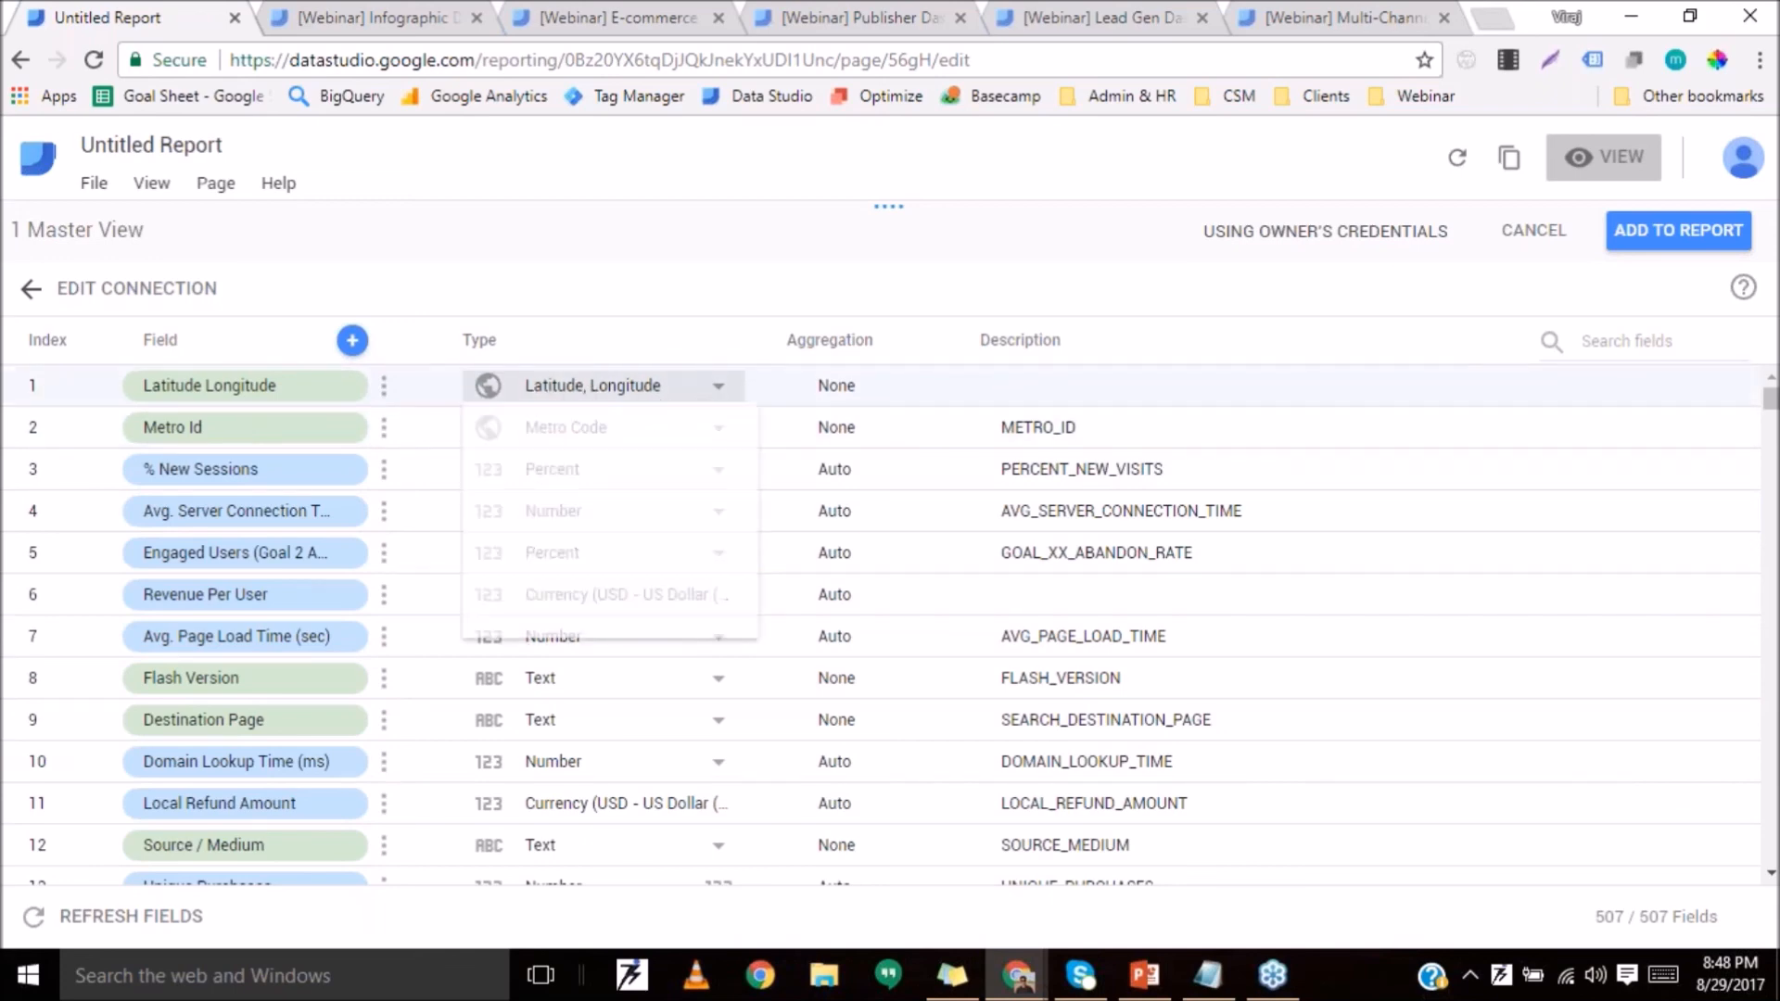
pyautogui.moveTo(672, 464)
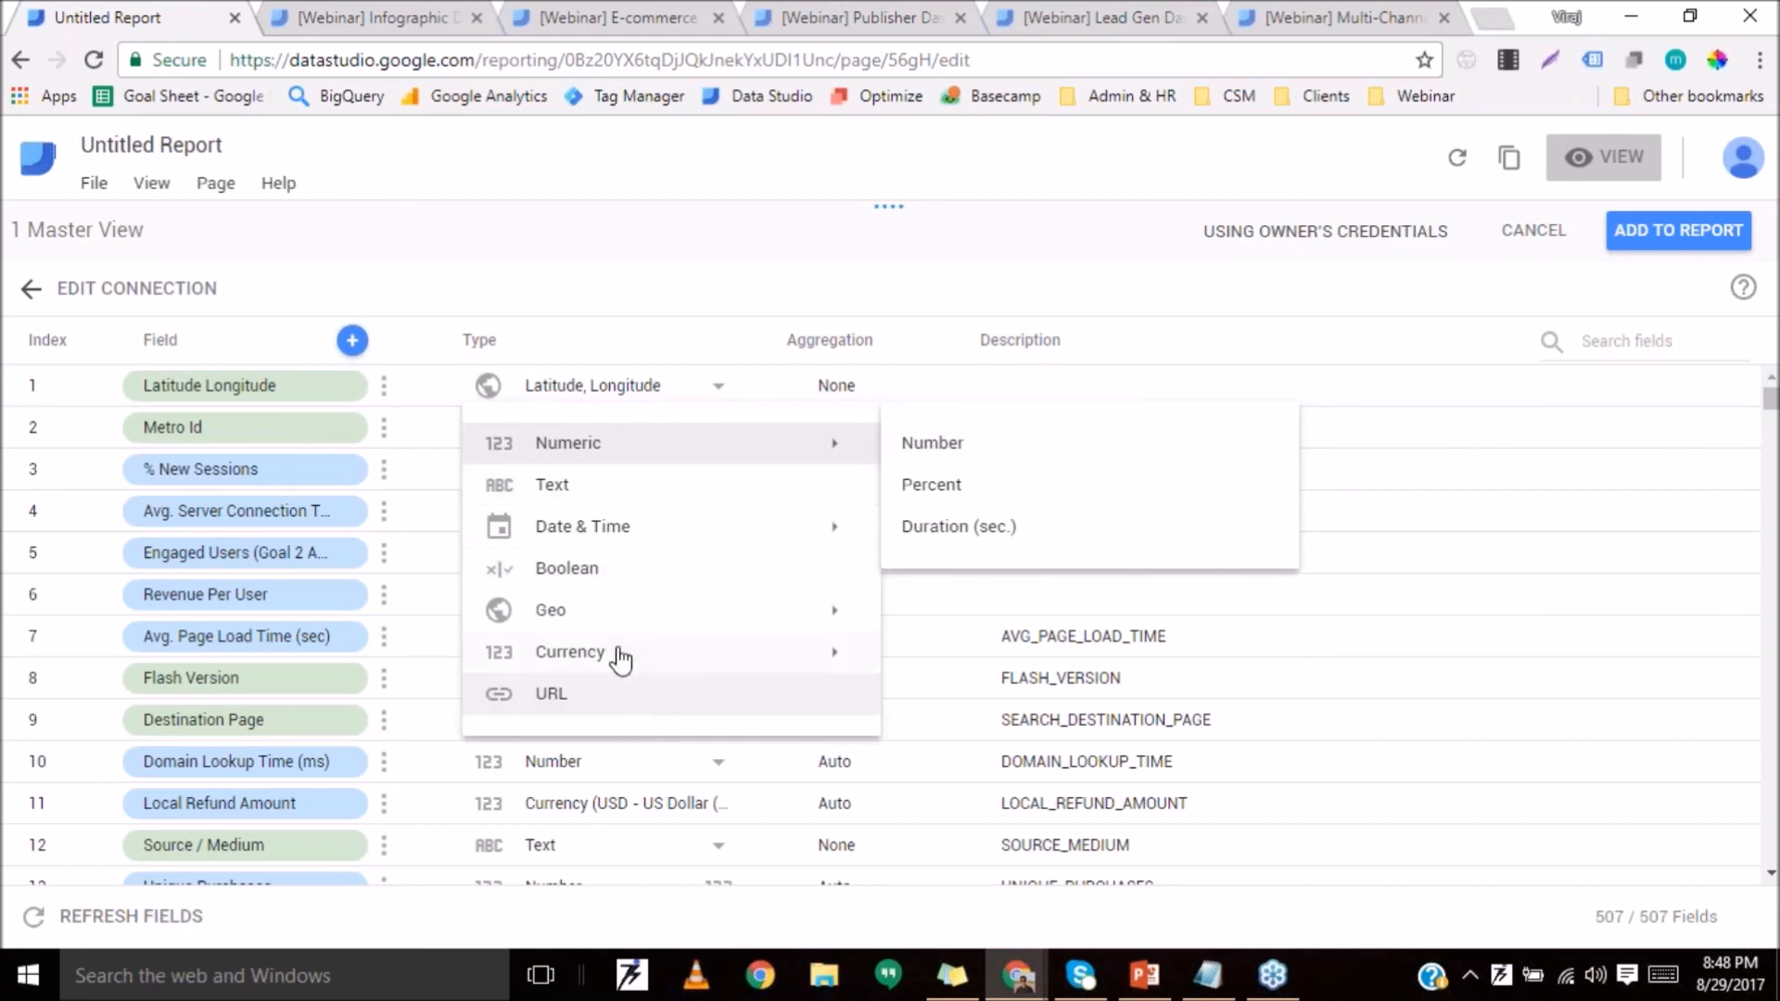
pyautogui.click(725, 308)
pyautogui.click(597, 441)
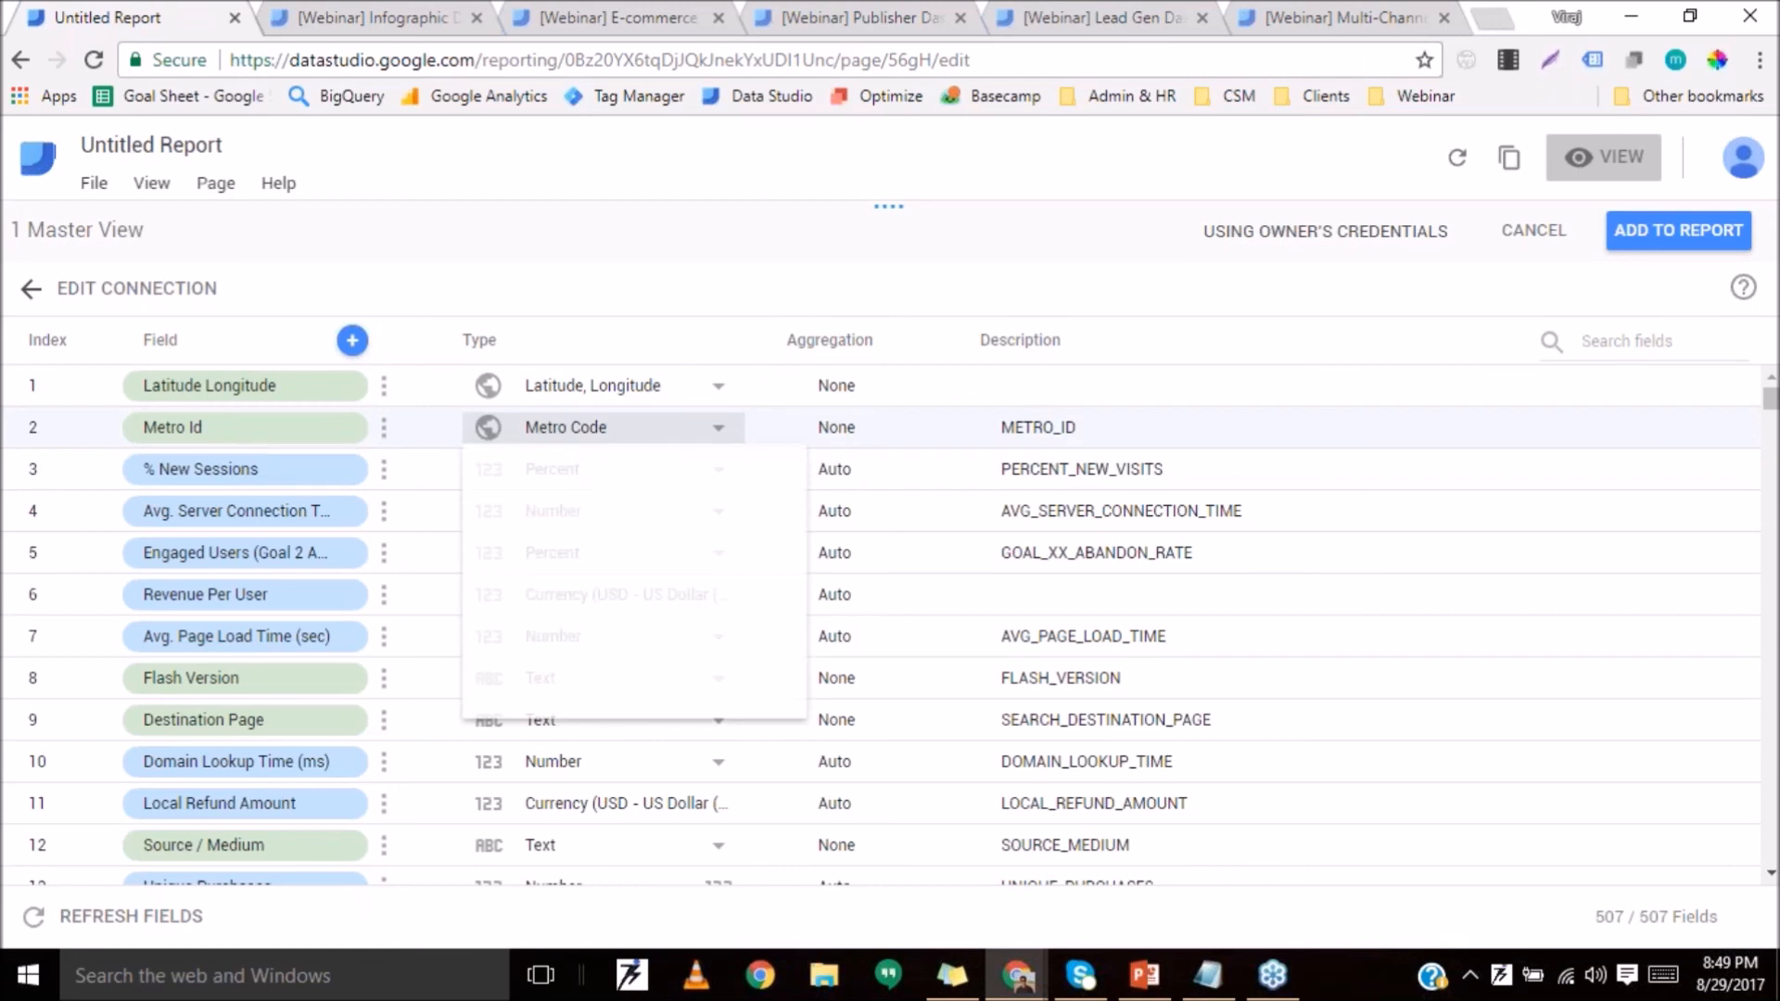
pyautogui.moveTo(871, 668)
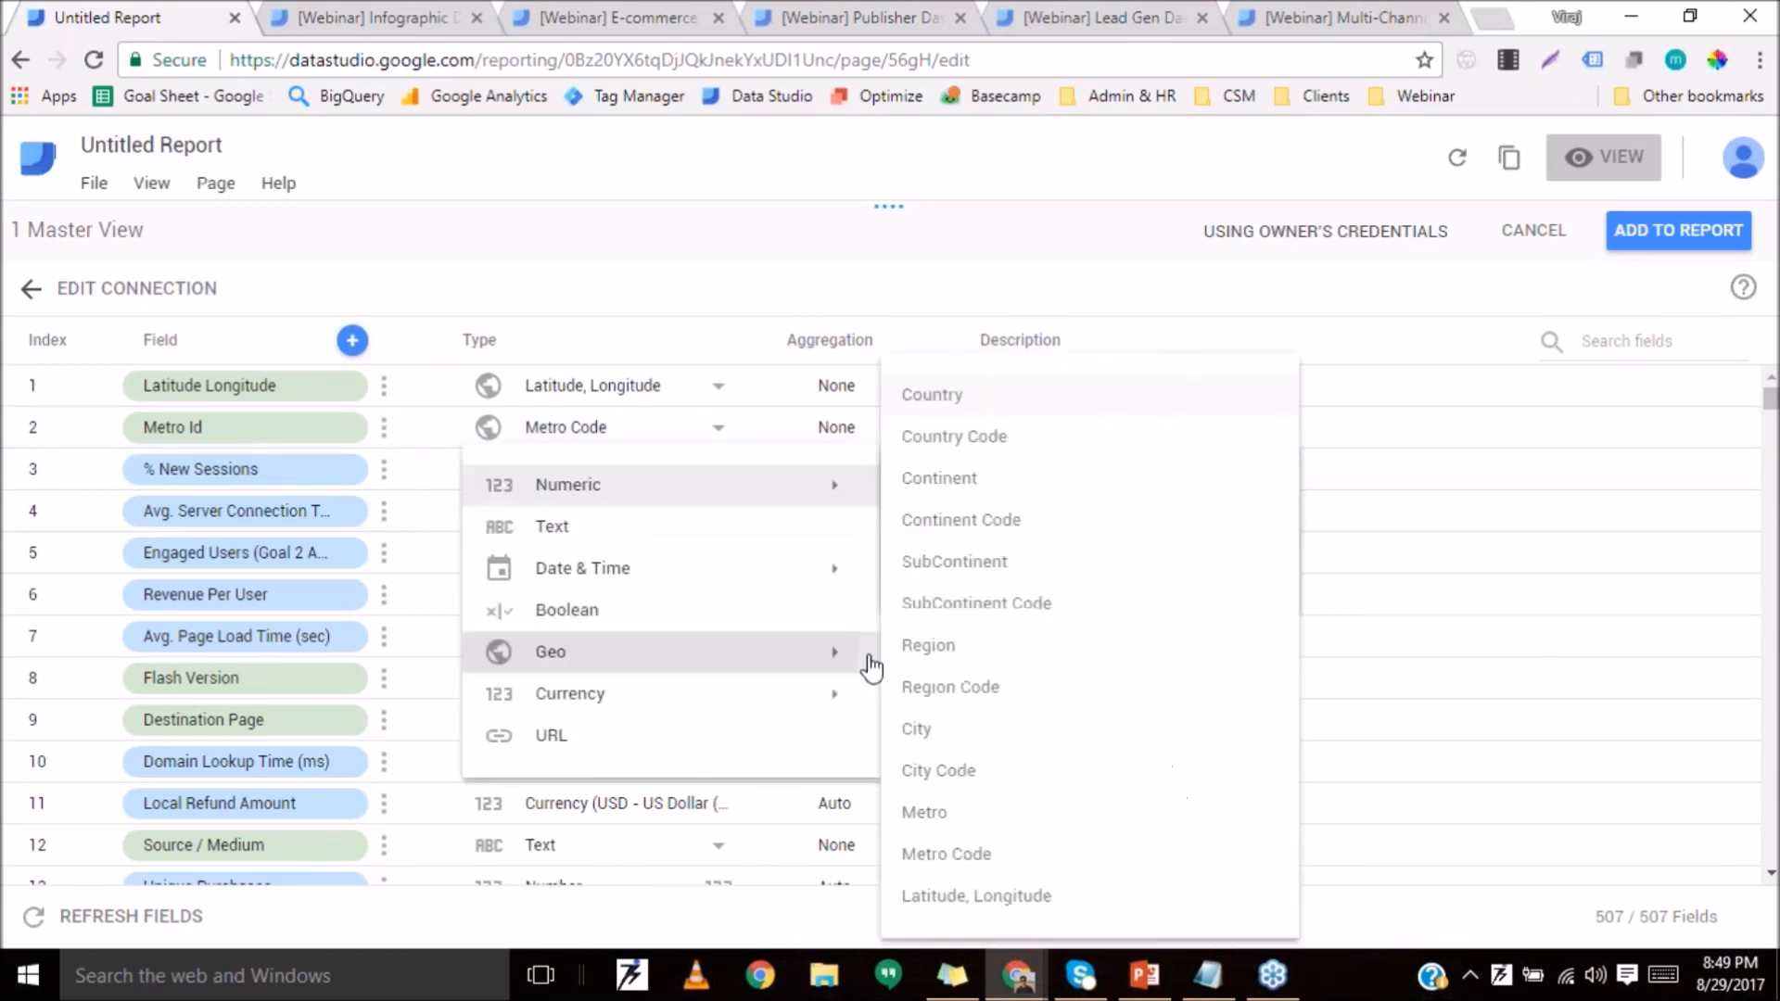
pyautogui.click(851, 284)
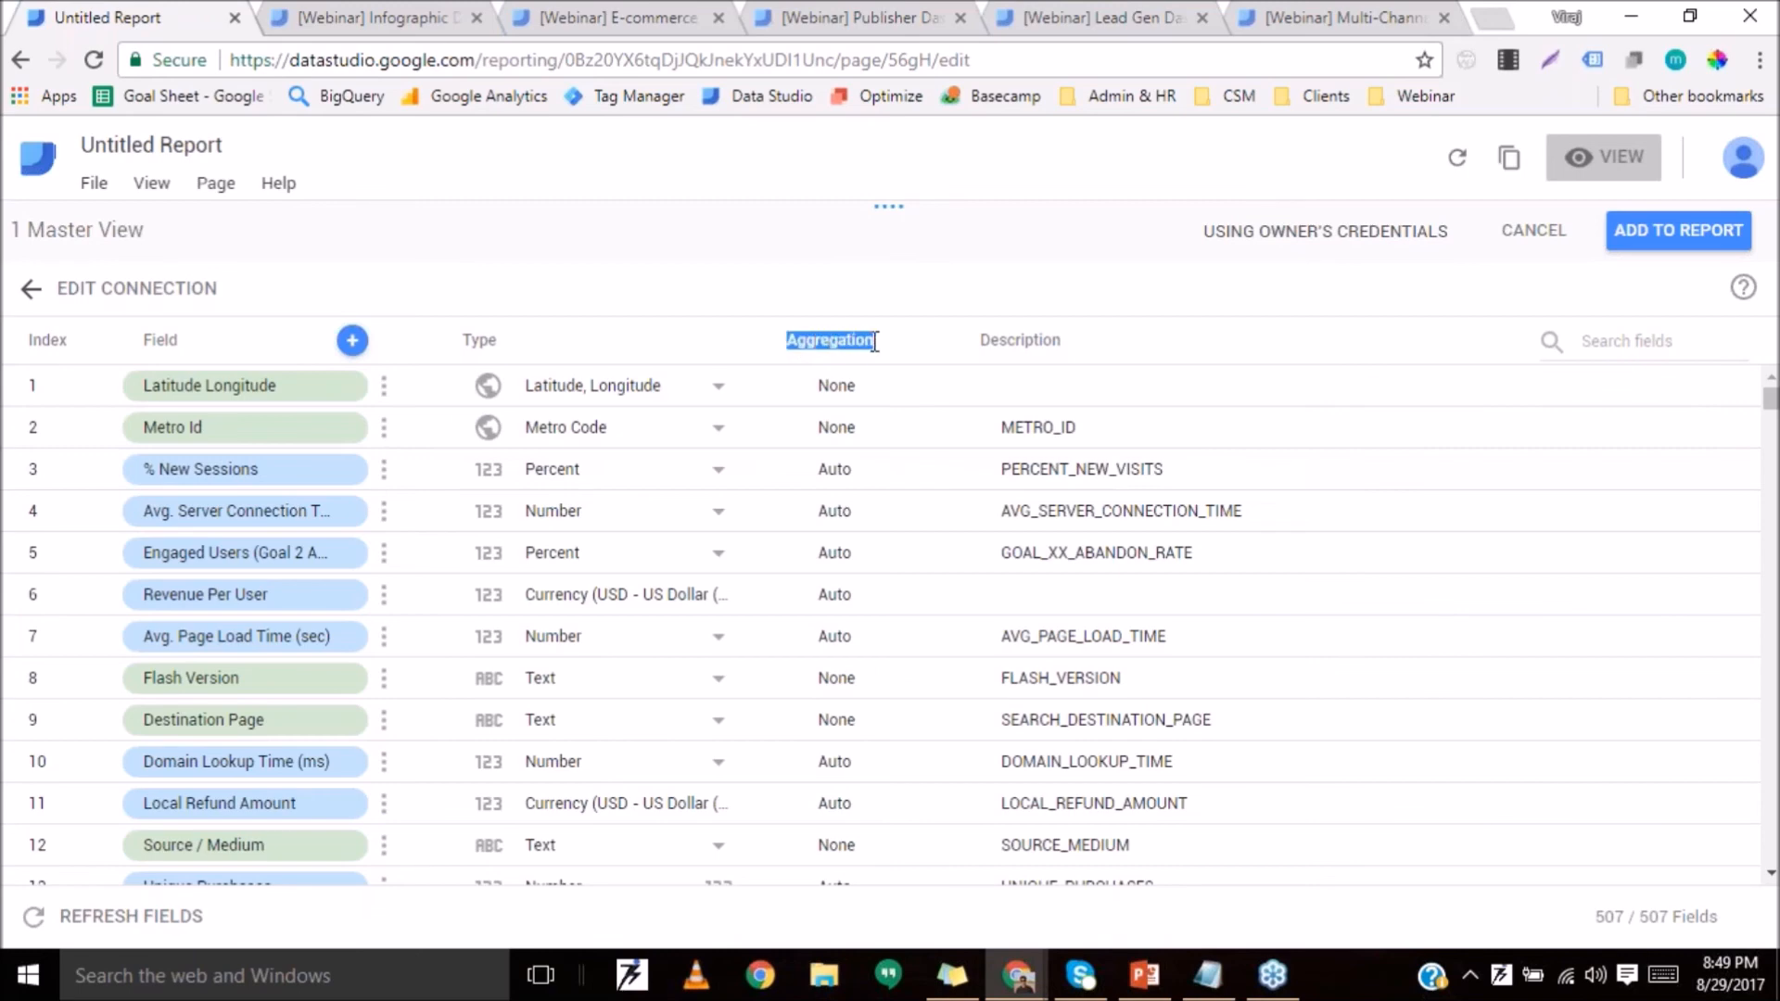
# Check the aggregation options of the Page Depth field and keep it at None.
pyautogui.scroll(-4, 823, 661)
pyautogui.click(830, 661)
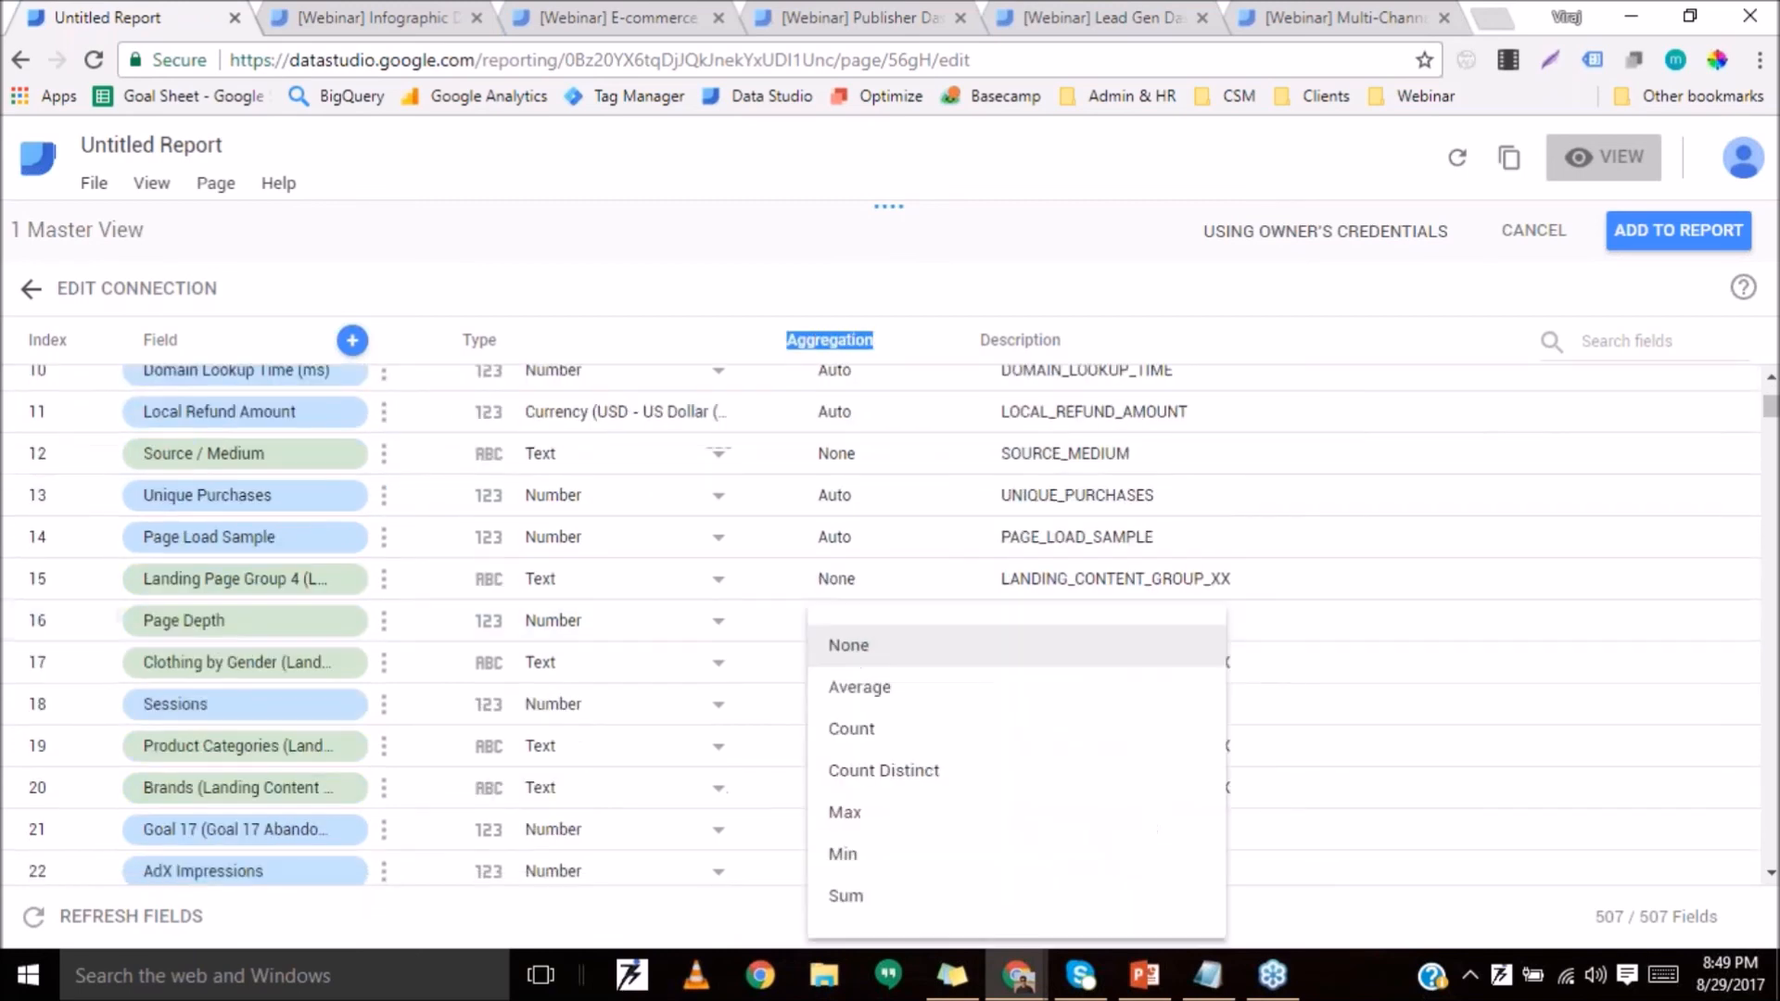
pyautogui.click(869, 654)
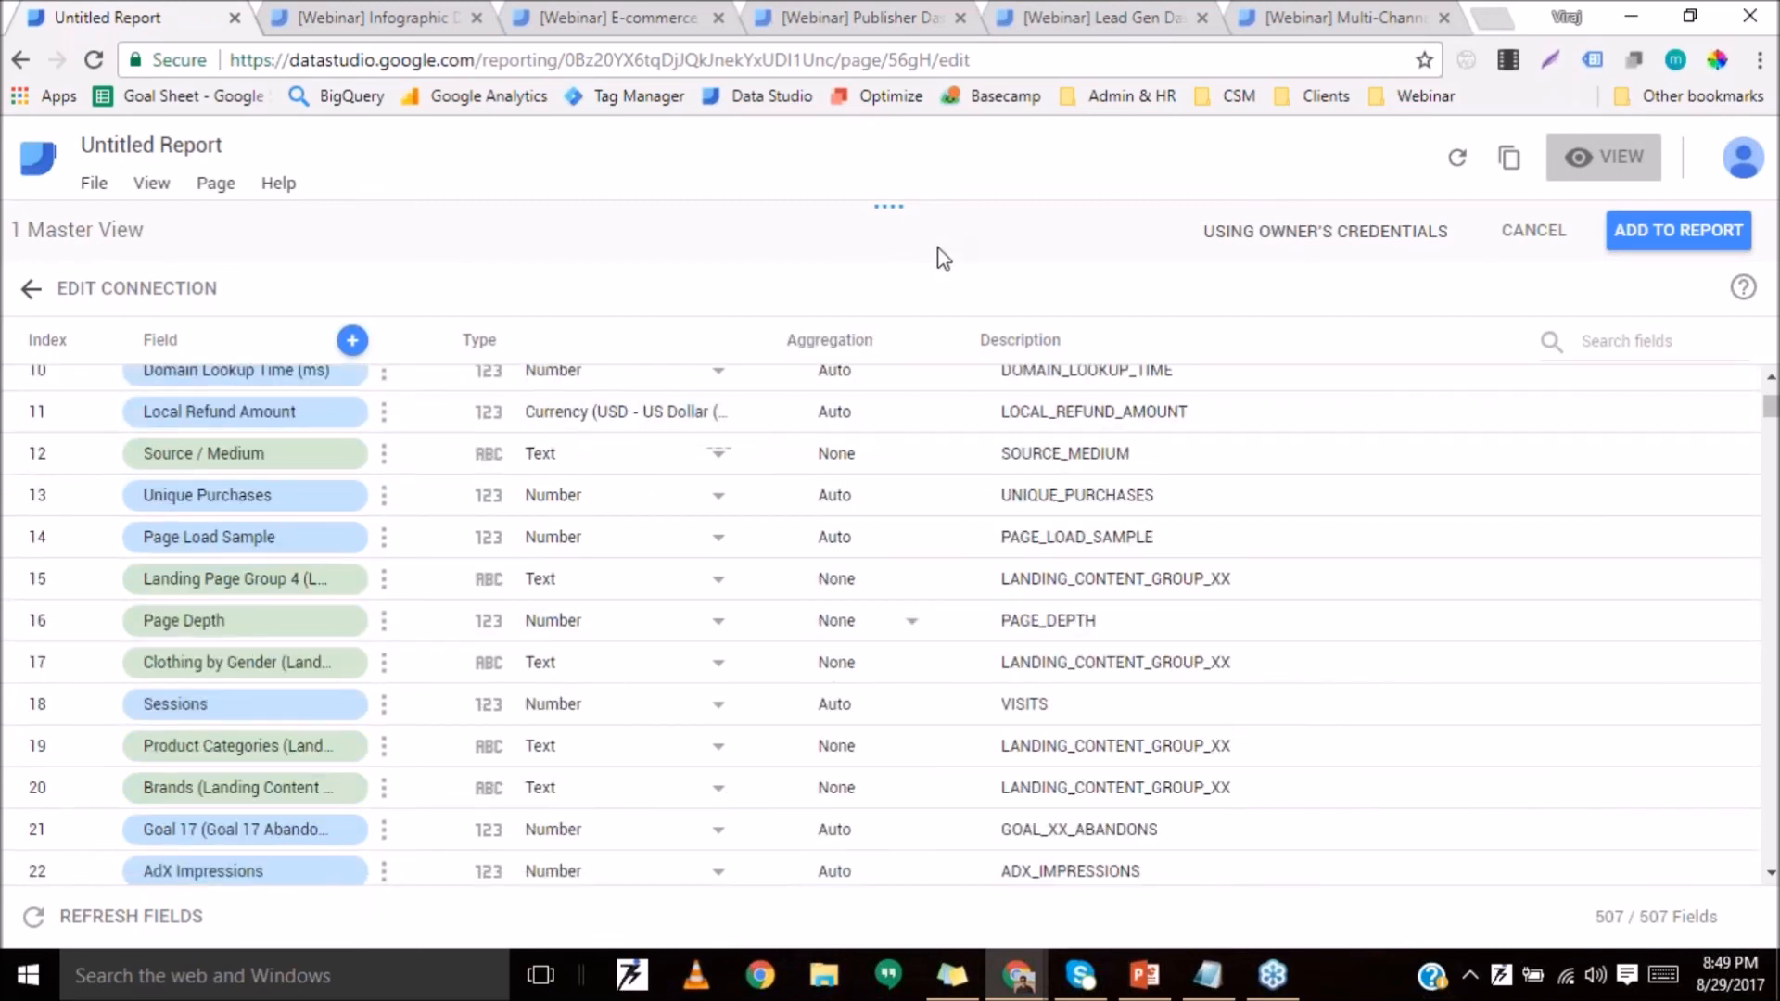
pyautogui.scroll(4, 860, 450)
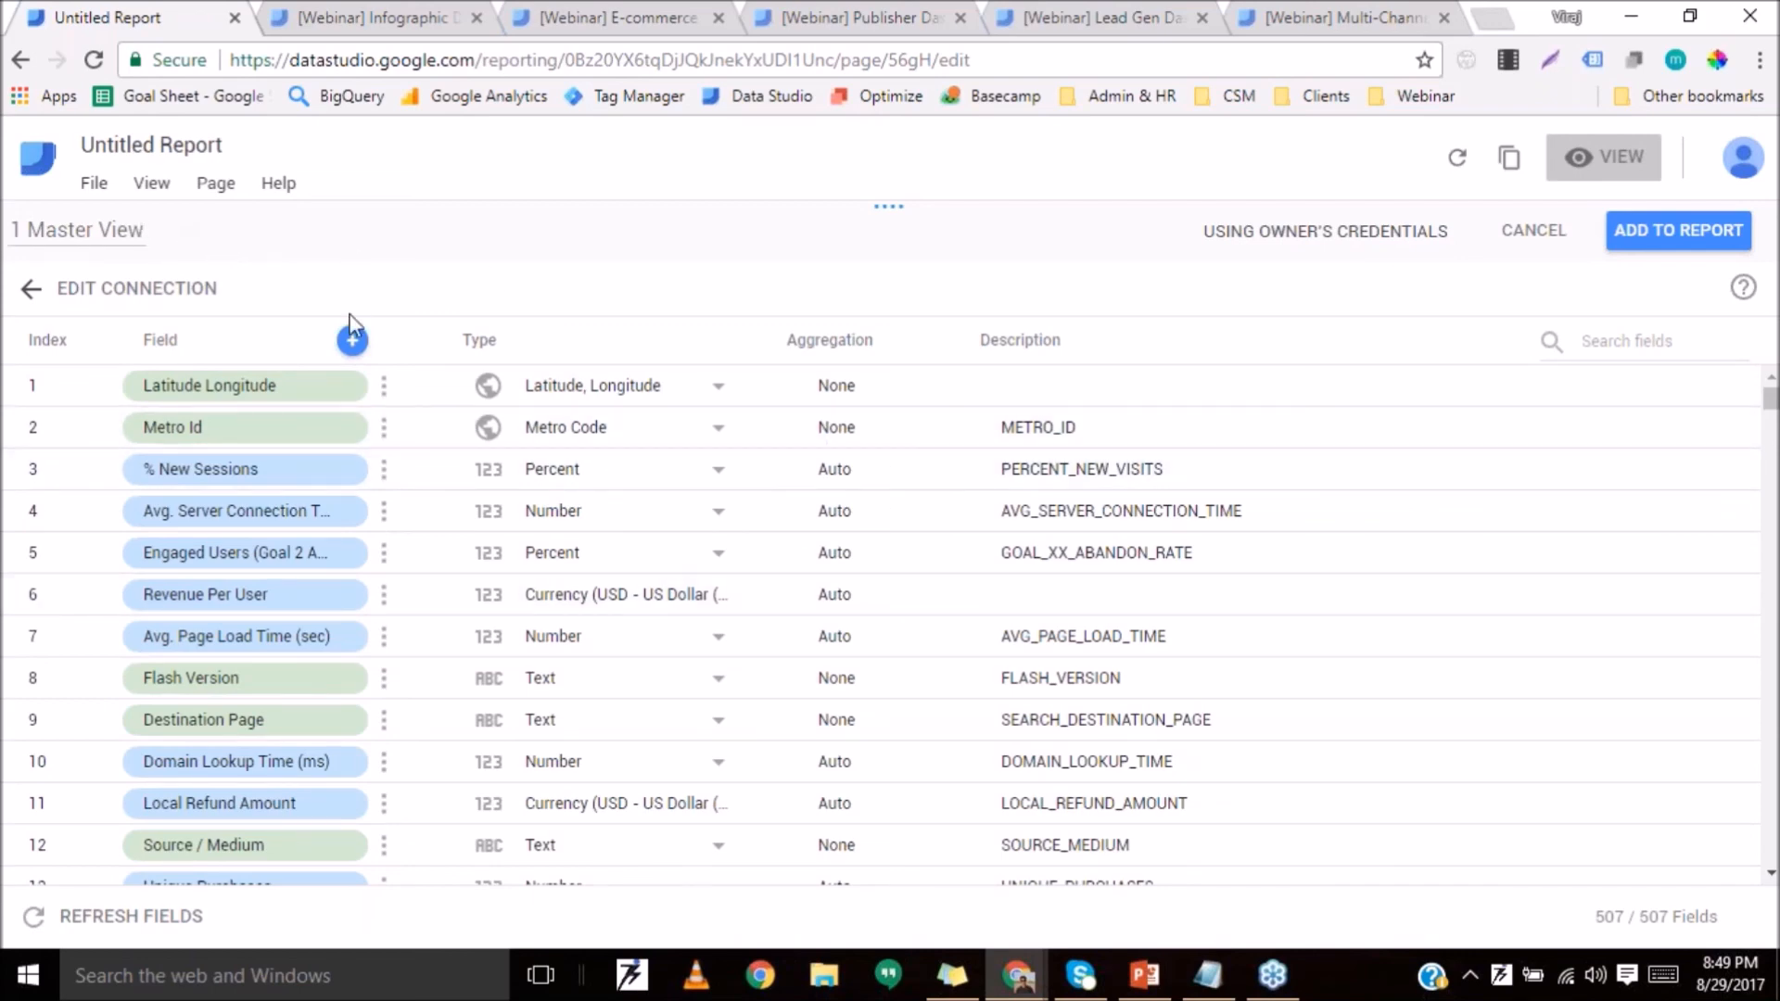
# Rename the data source as Google Store and add it to the report.
pyautogui.click(237, 269)
pyautogui.hotkey('ctrl', 'a')
pyautogui.write('Google Store')
pyautogui.click(1644, 239)
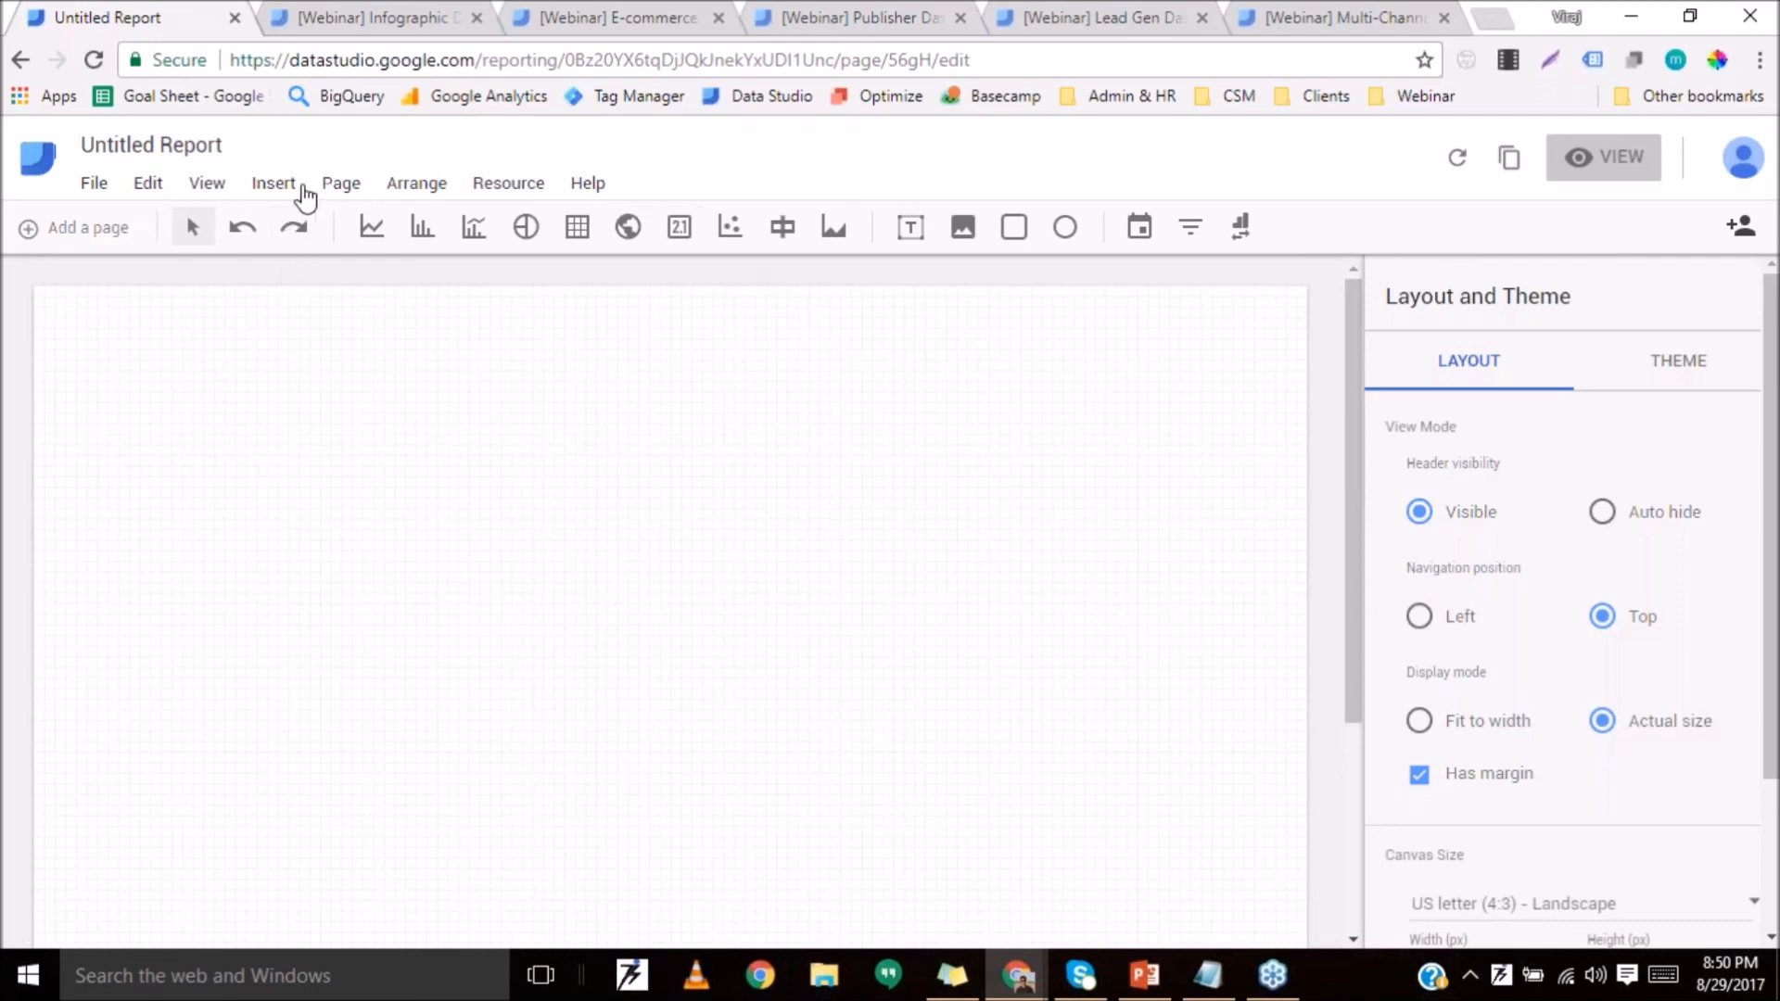
pyautogui.click(90, 190)
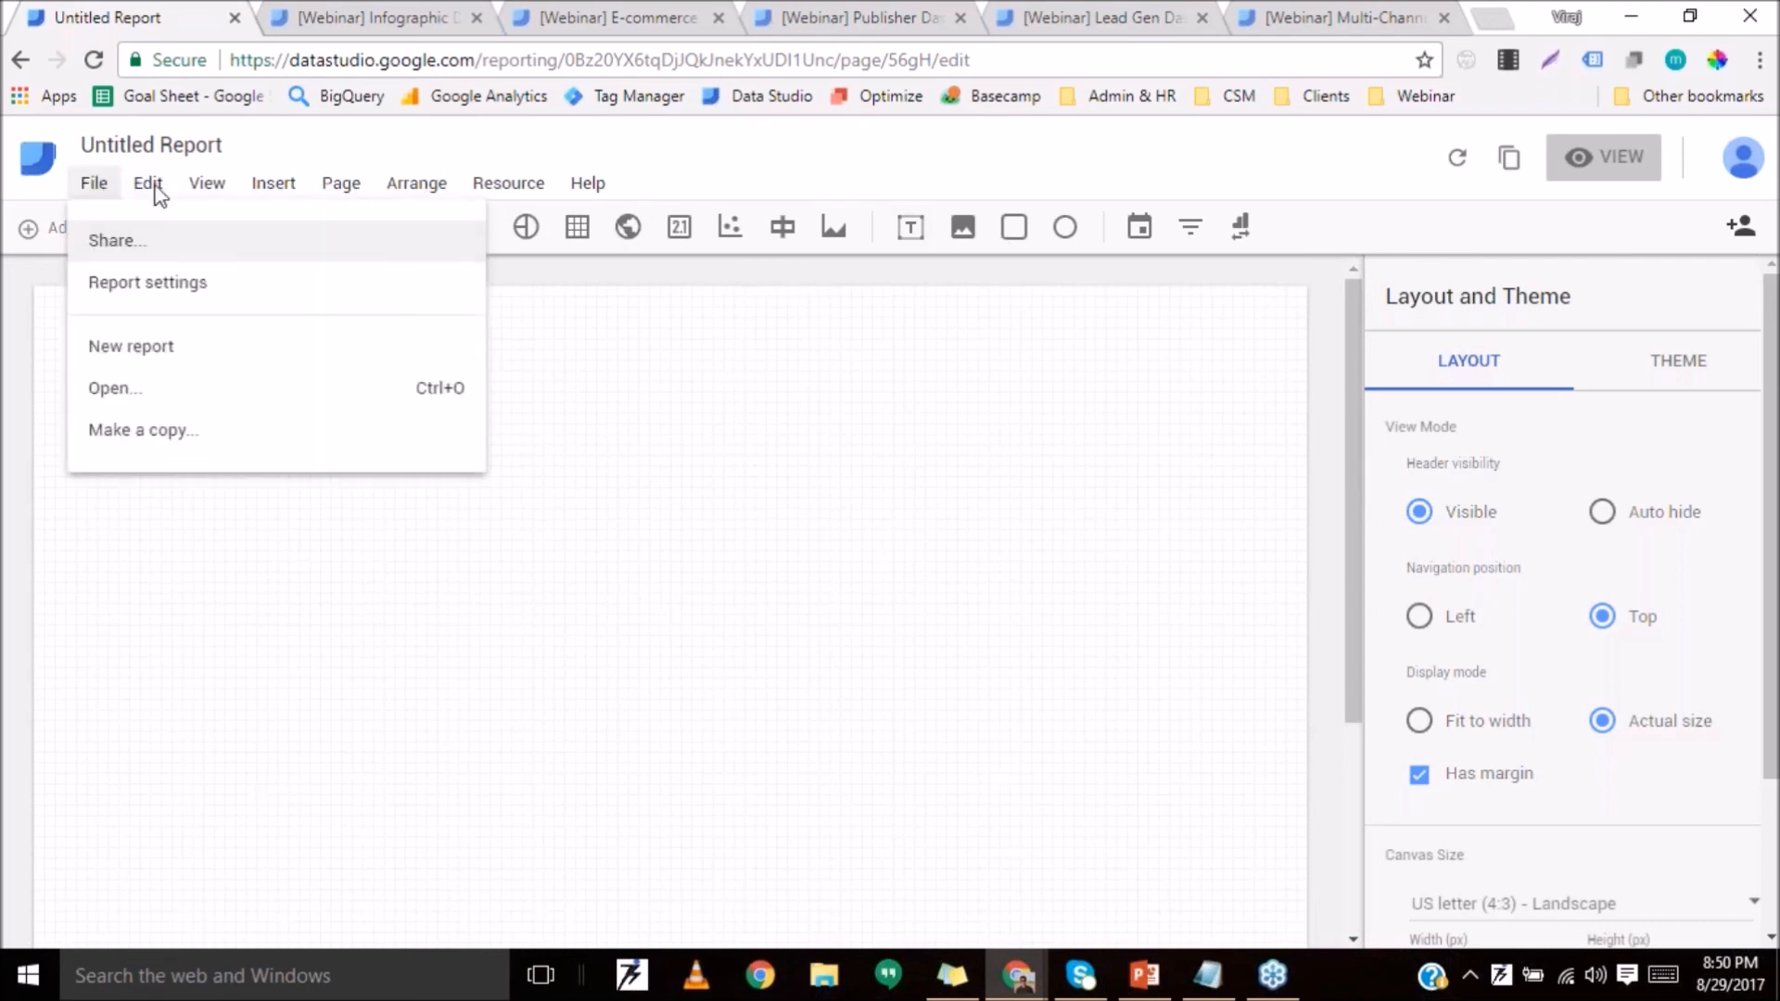
pyautogui.click(207, 186)
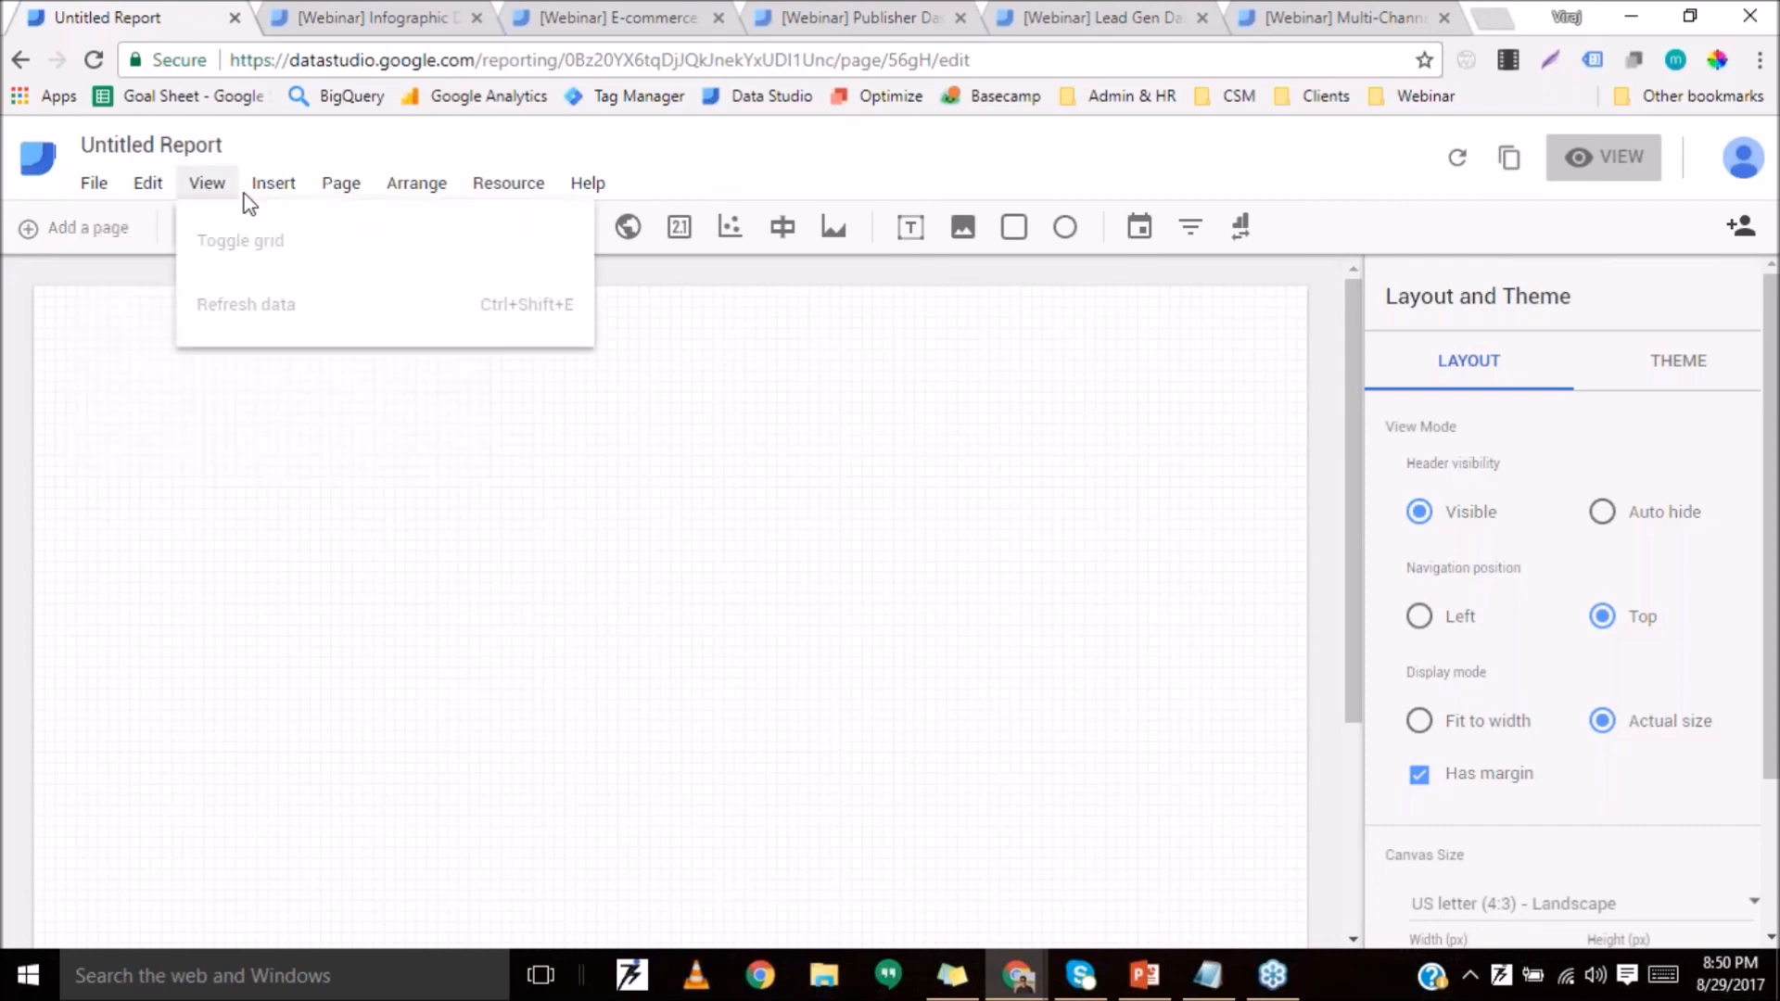
pyautogui.click(338, 184)
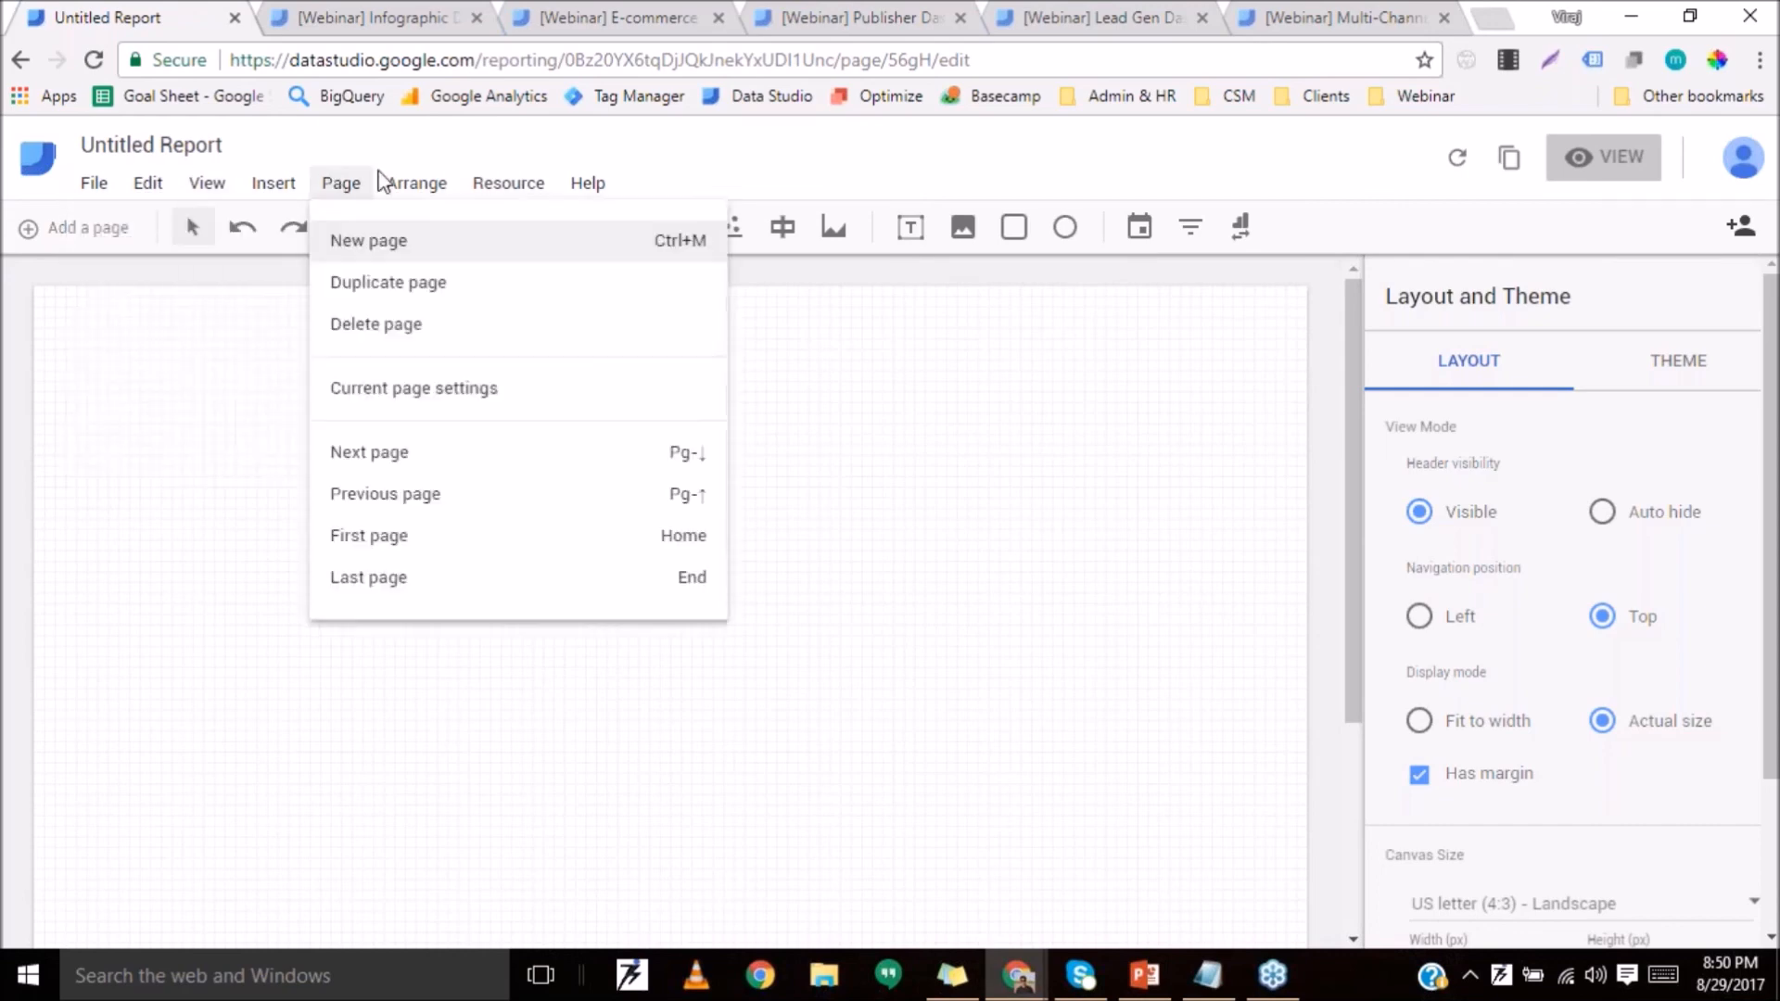
pyautogui.click(434, 188)
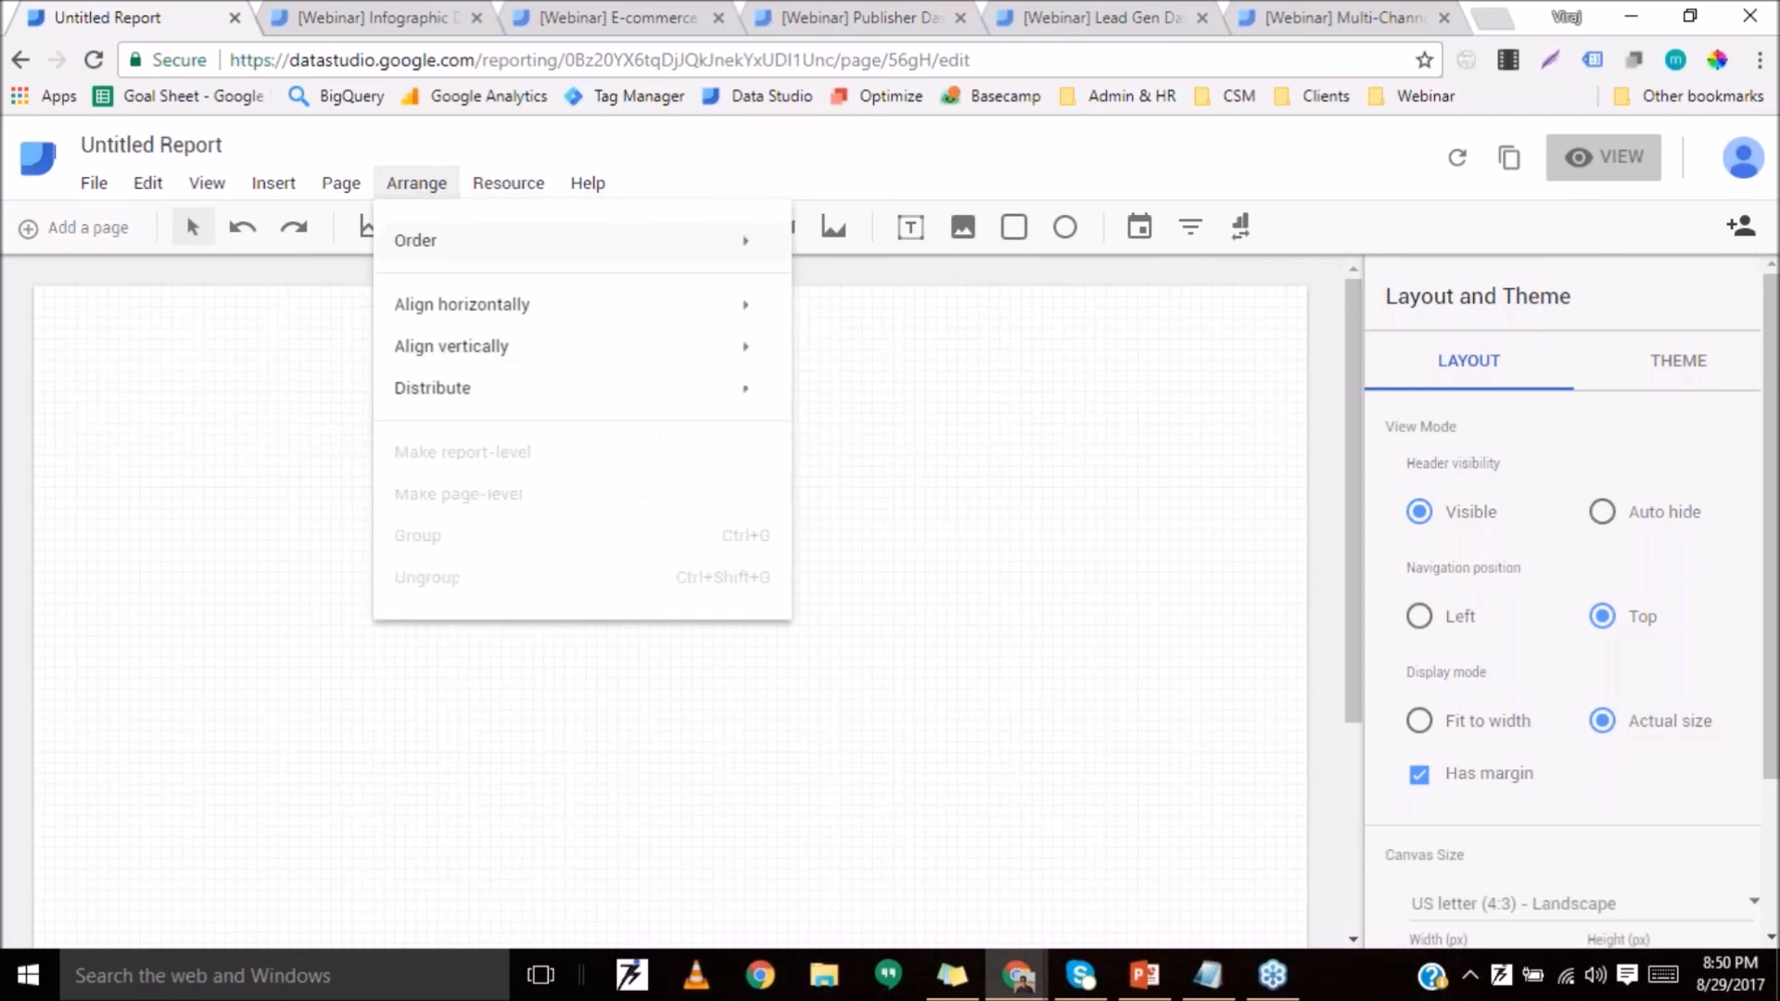
pyautogui.click(362, 230)
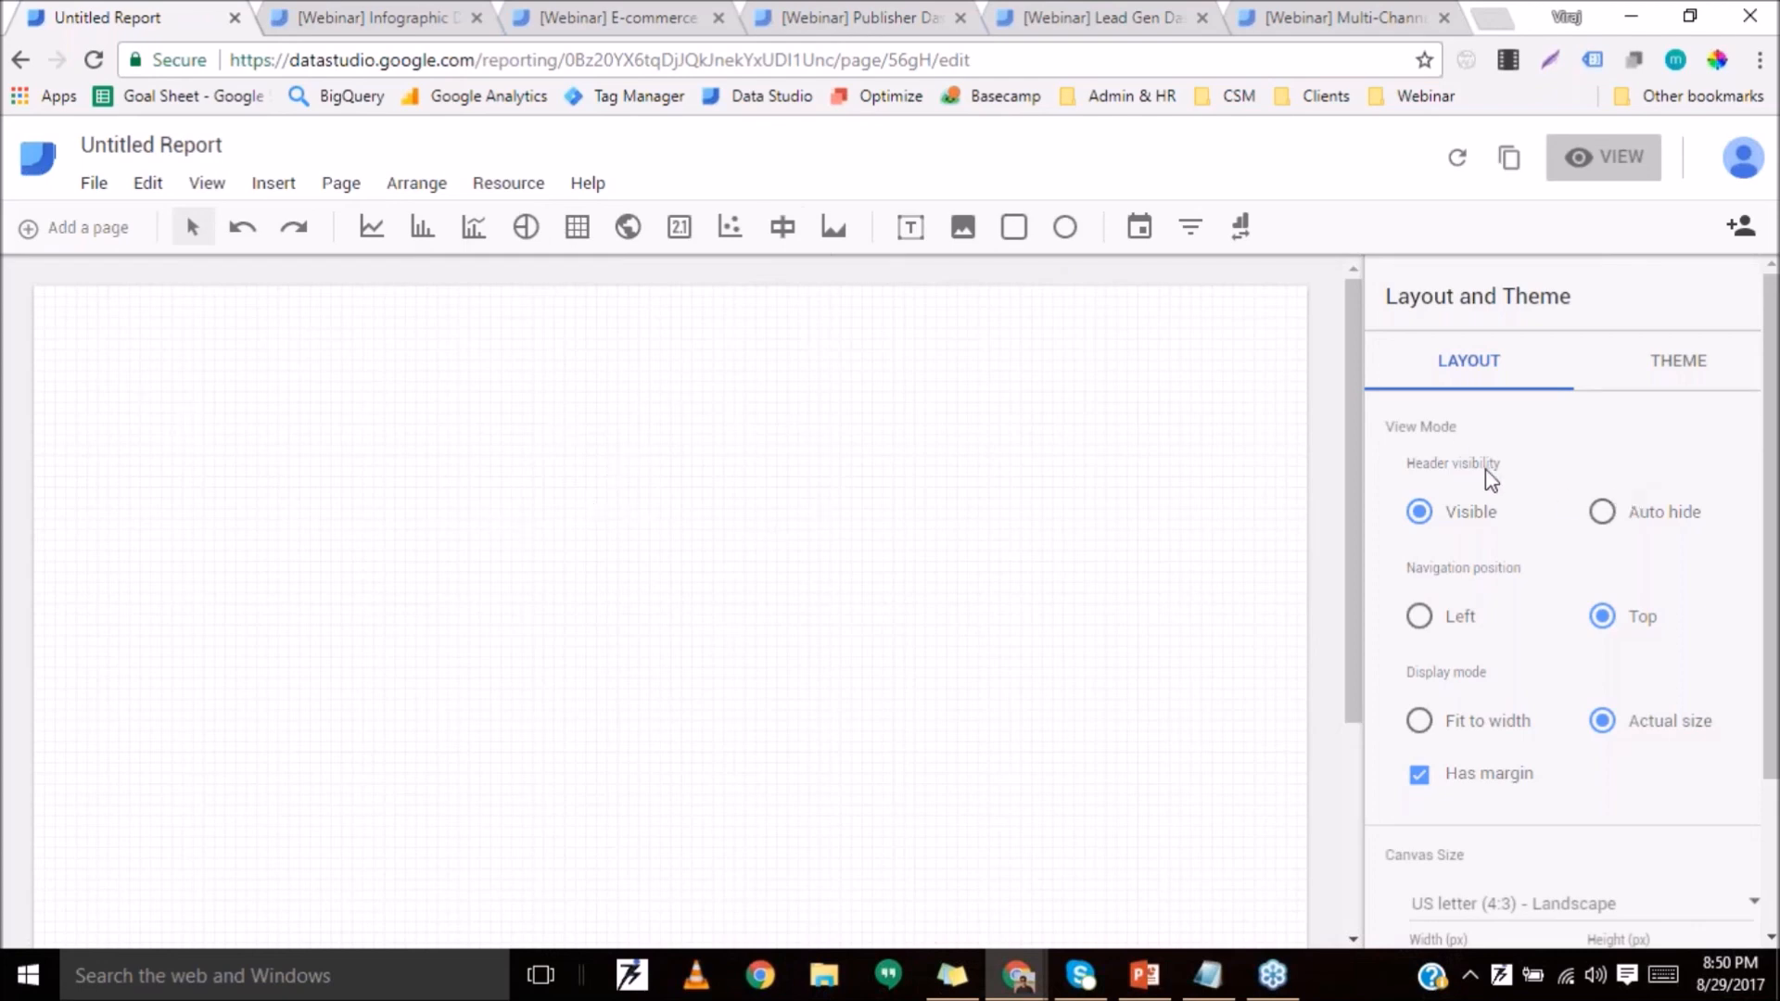
# Review the report's layout settings, including view mode, canvas size and report-level component position.
pyautogui.scroll(-1, 1569, 427)
pyautogui.scroll(-1, 1578, 441)
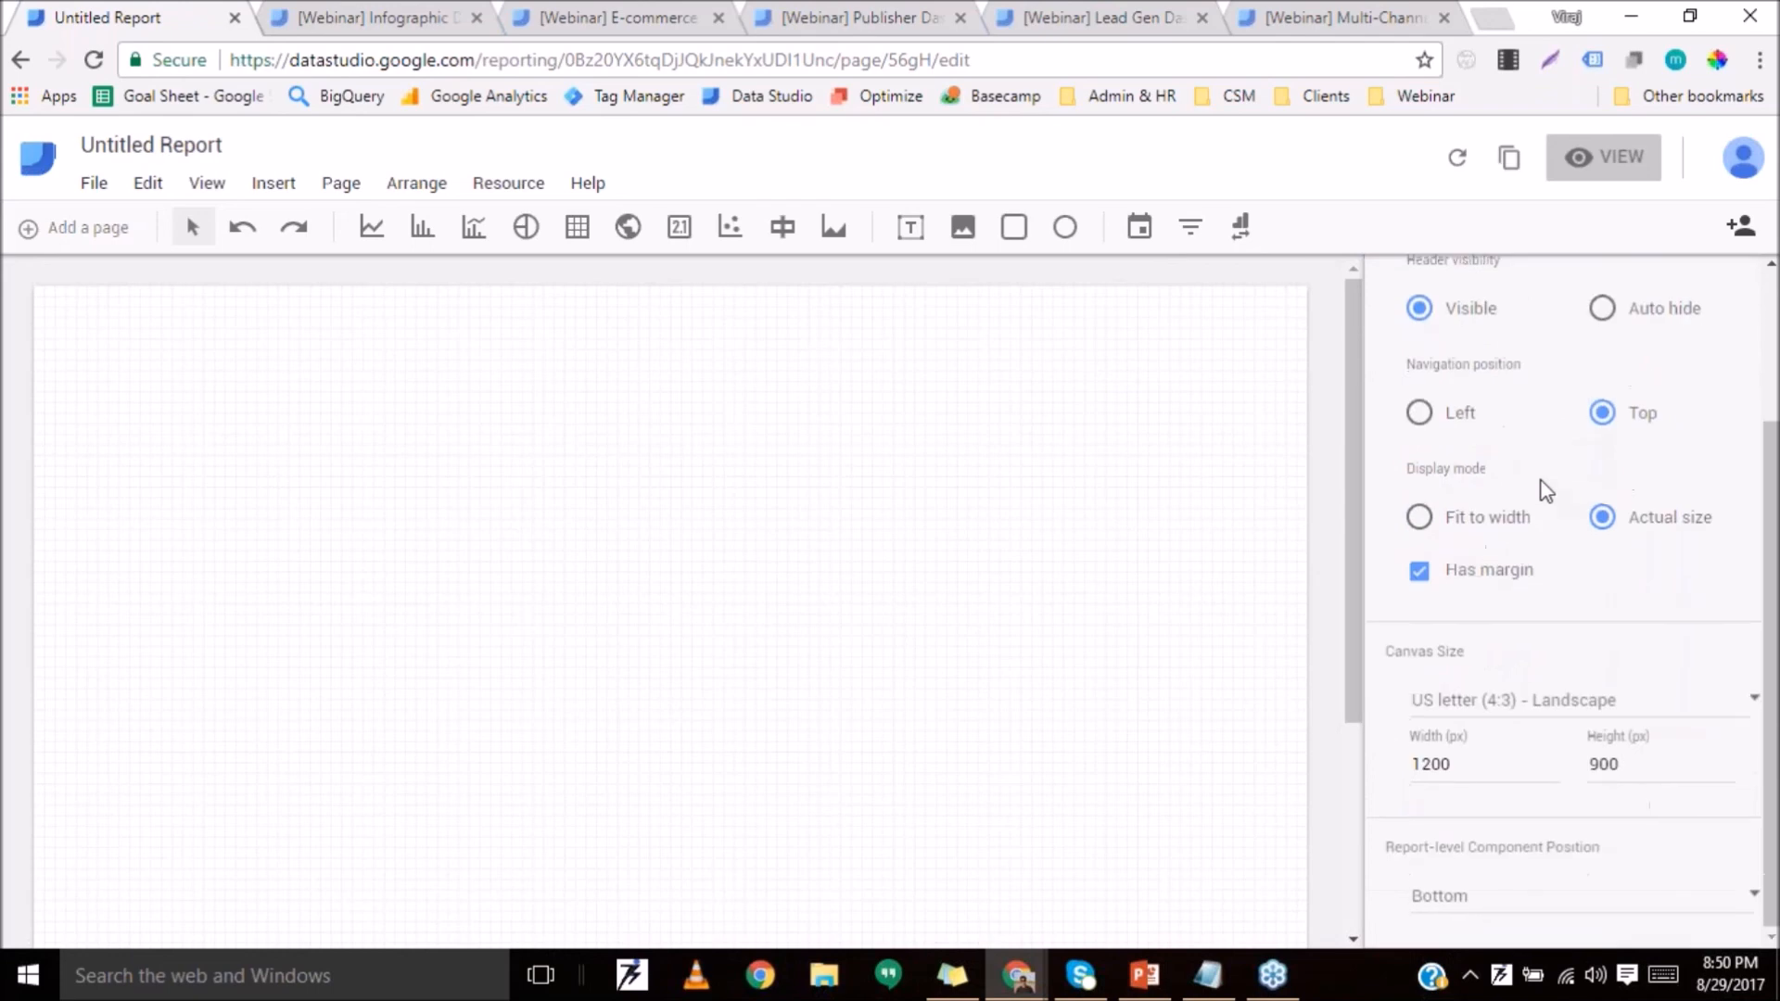
pyautogui.scroll(3, 1521, 491)
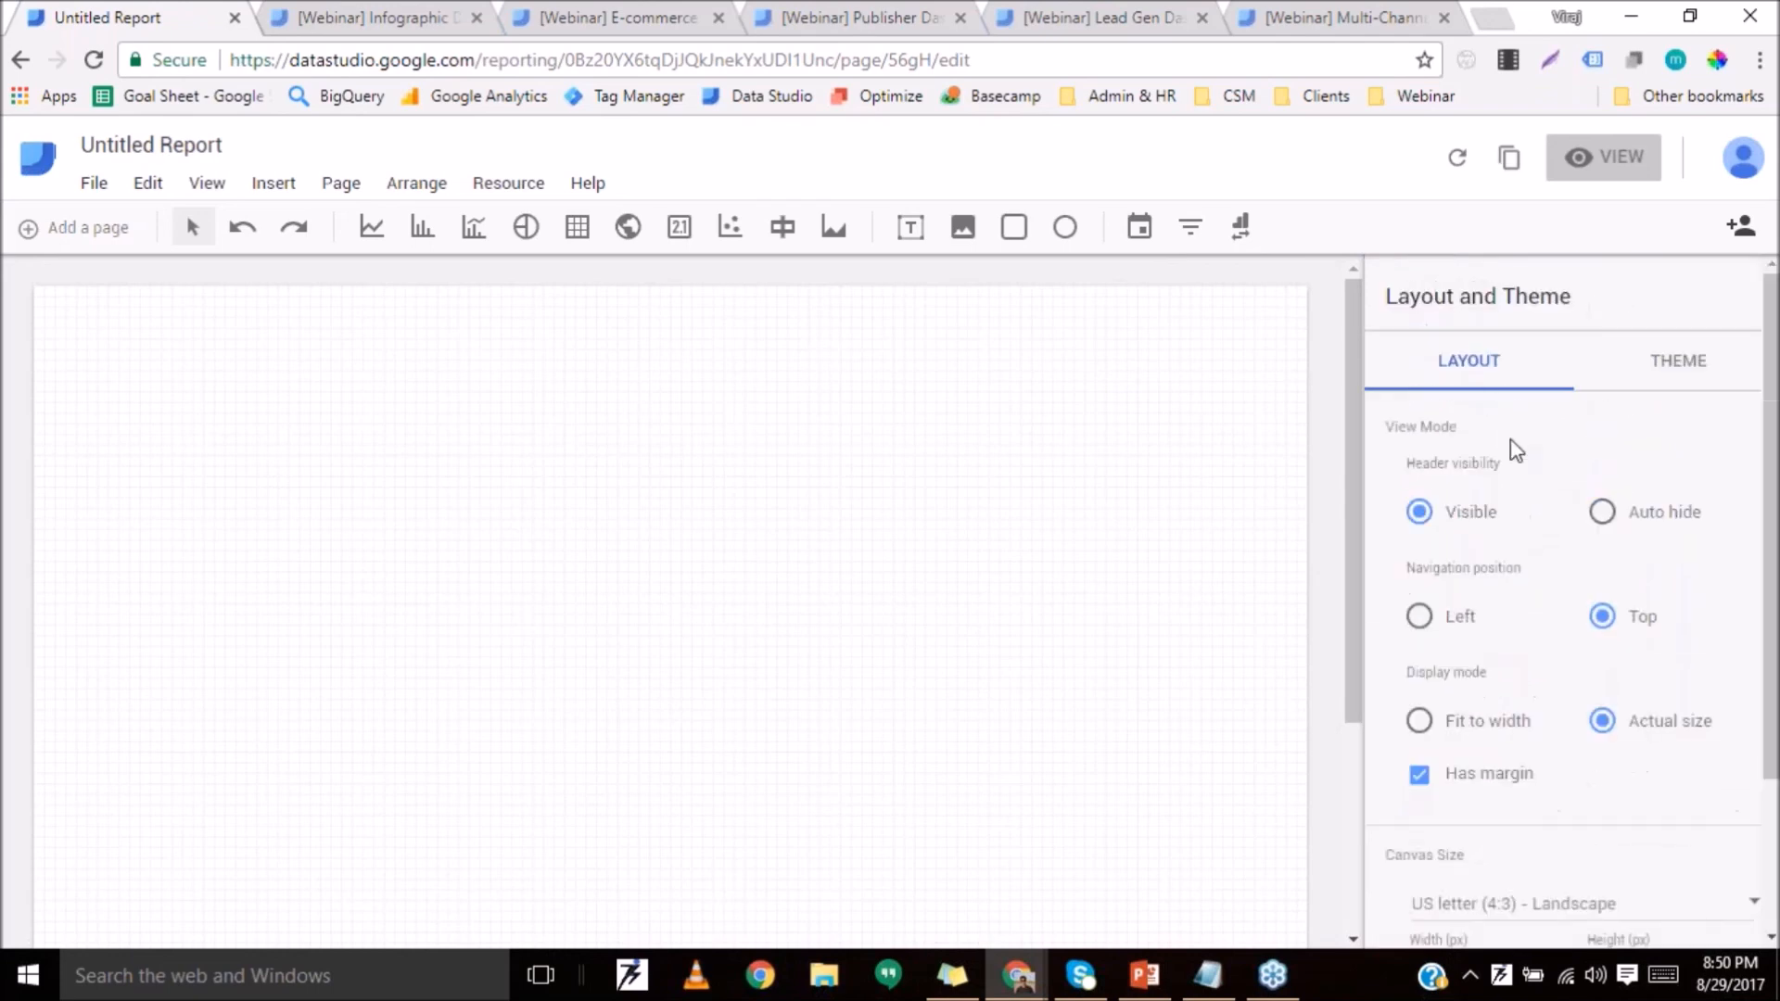
pyautogui.scroll(-1, 1054, 517)
pyautogui.scroll(-2, 1054, 517)
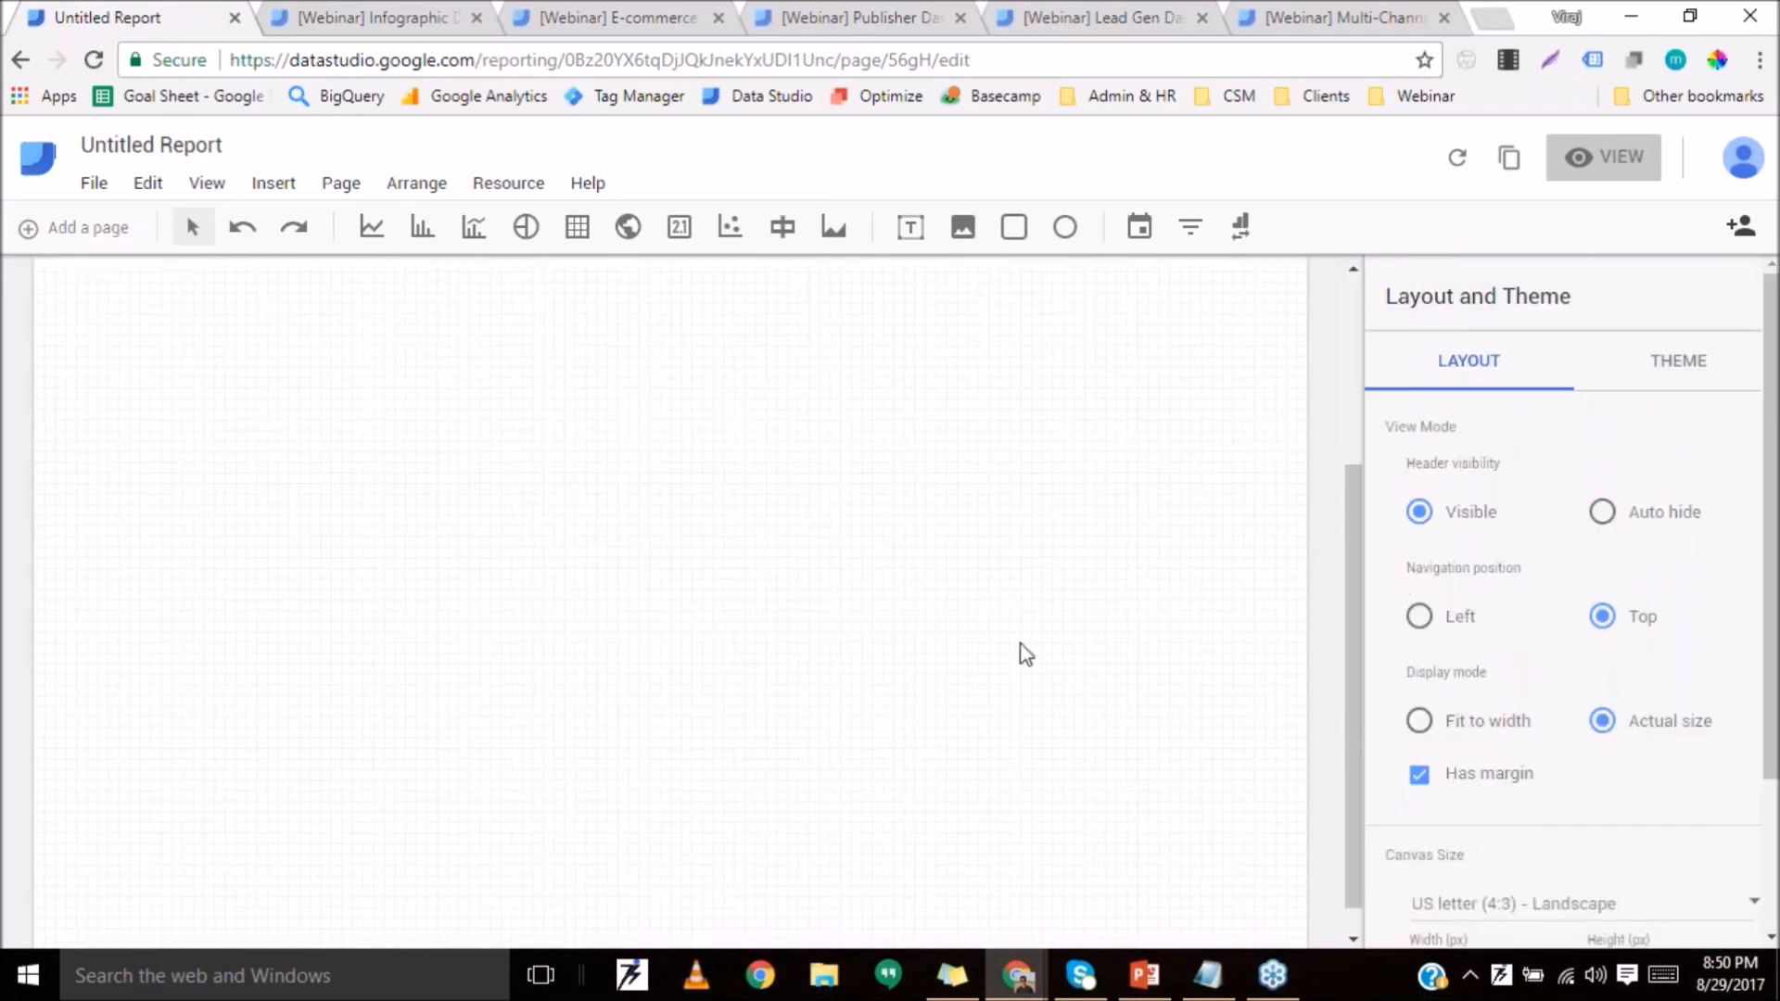
pyautogui.scroll(3, 865, 524)
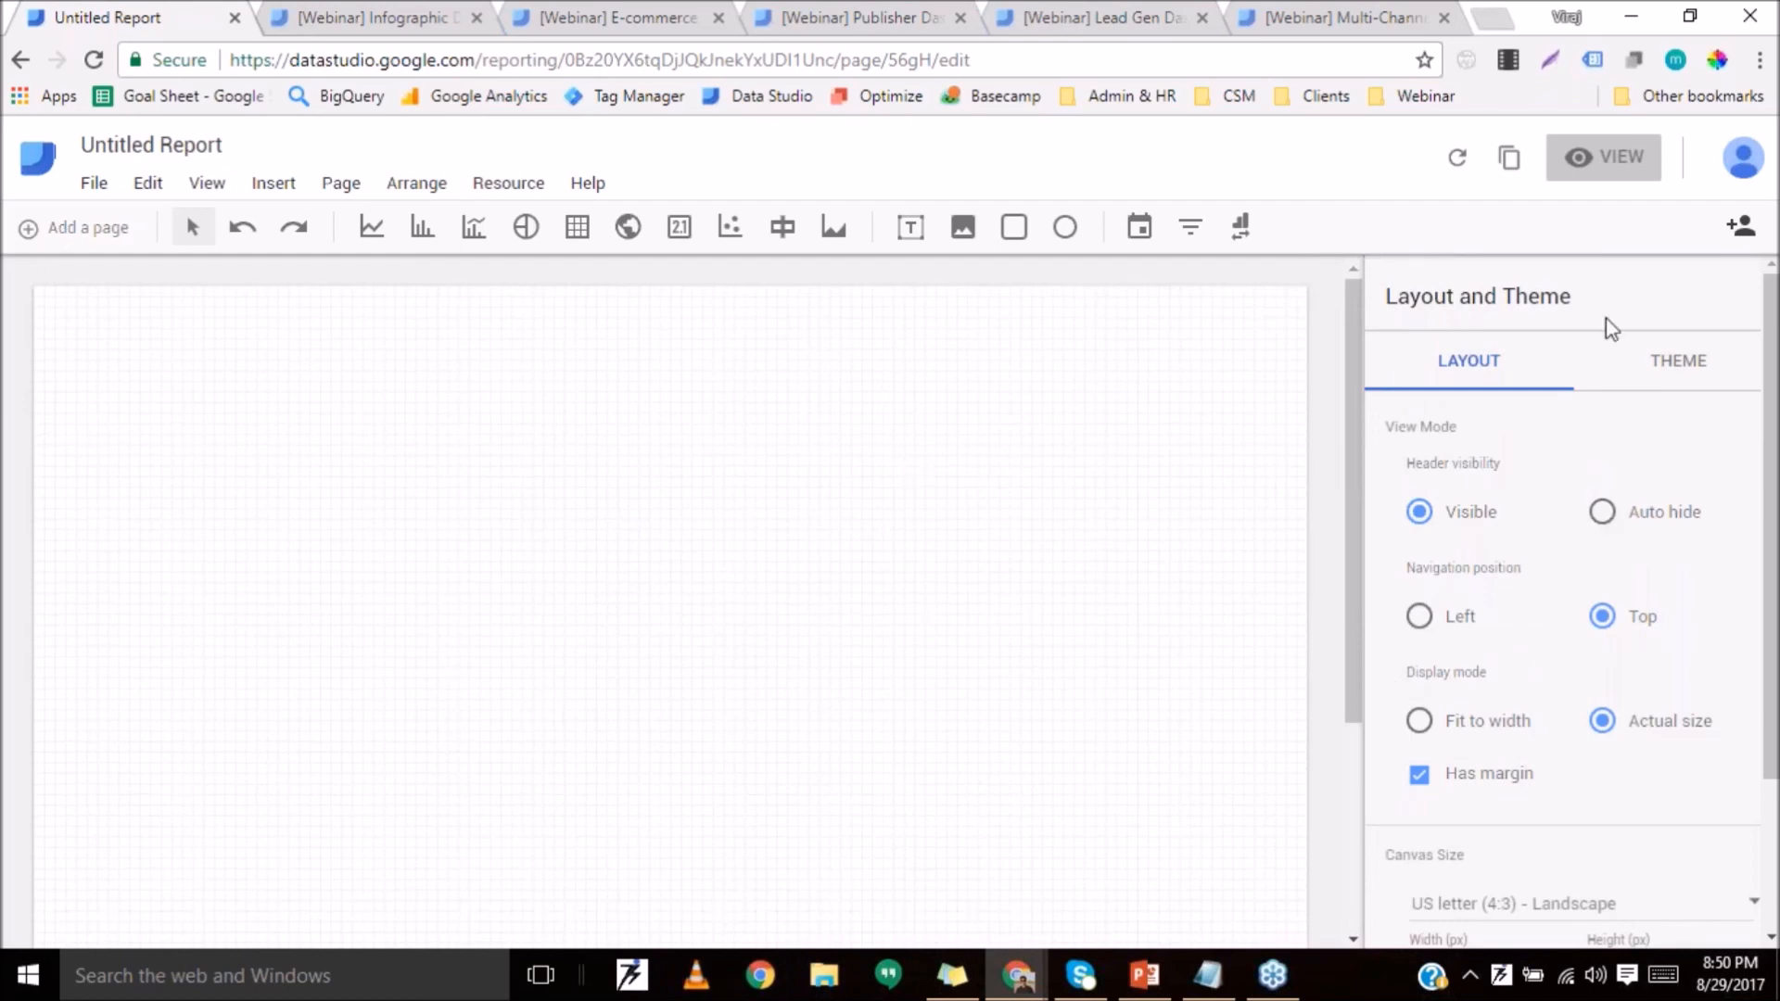
# Review the report's theme options, including the available themes, primary and secondary styles, chart palette, and background and border settings.
pyautogui.click(1650, 375)
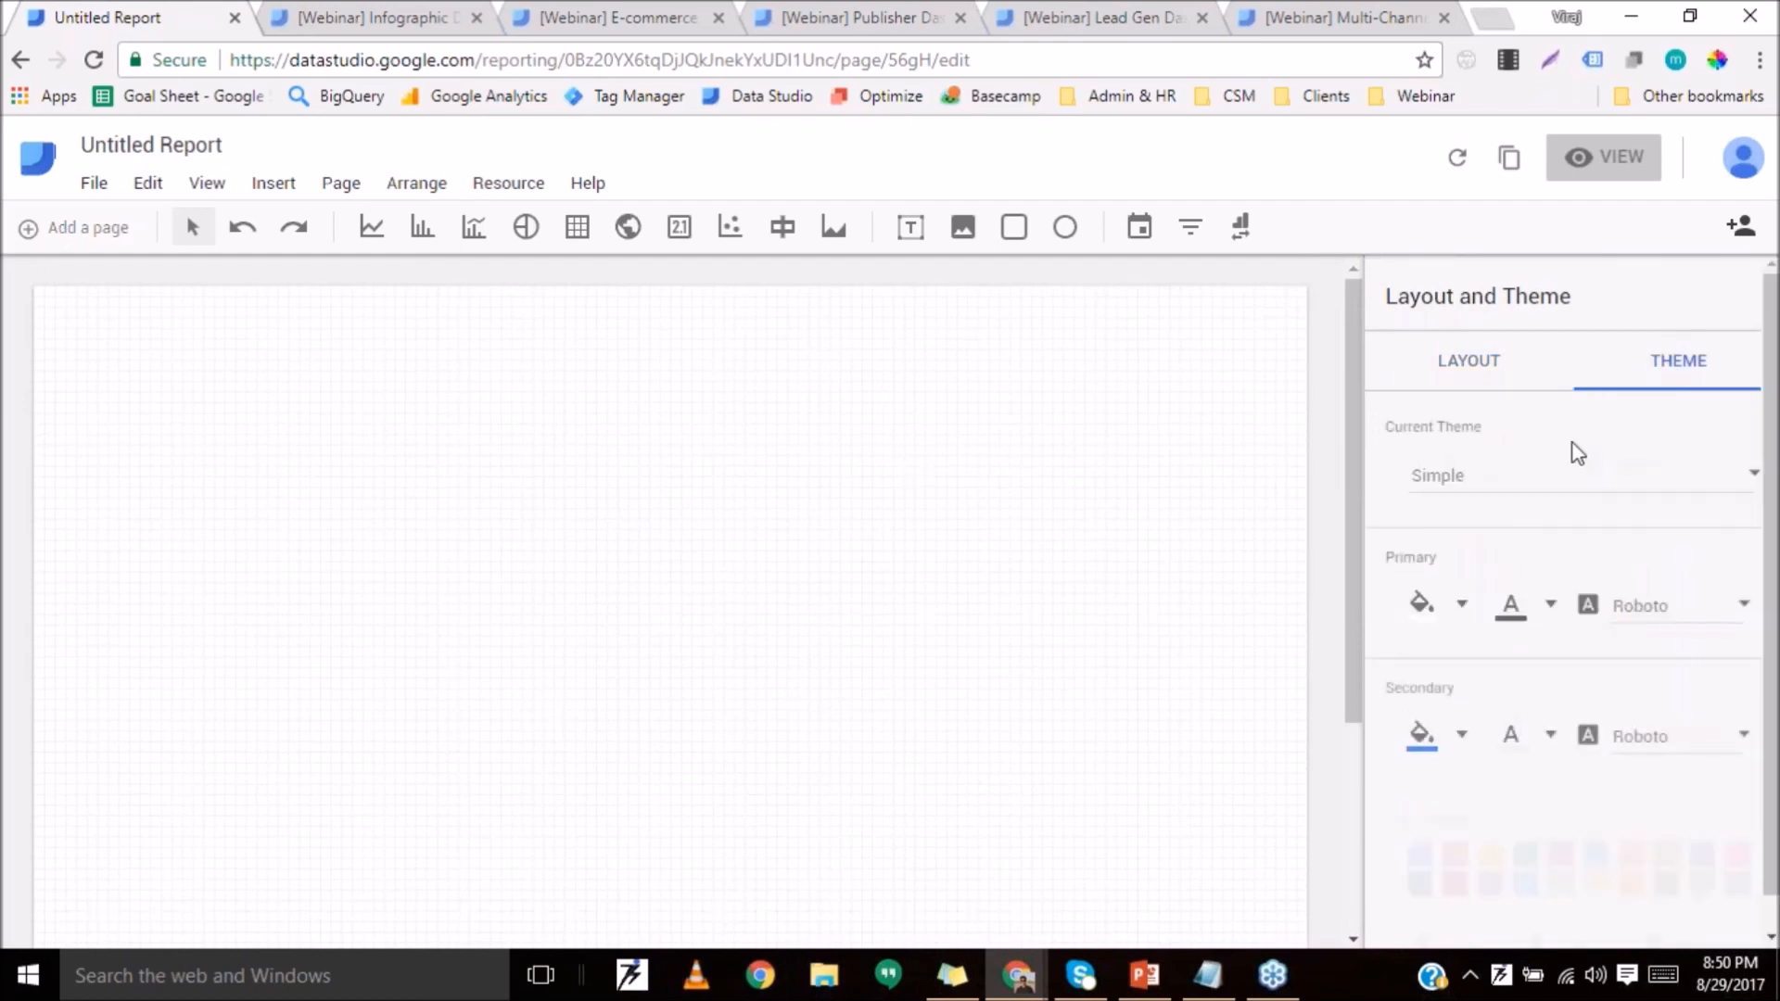
pyautogui.click(1493, 478)
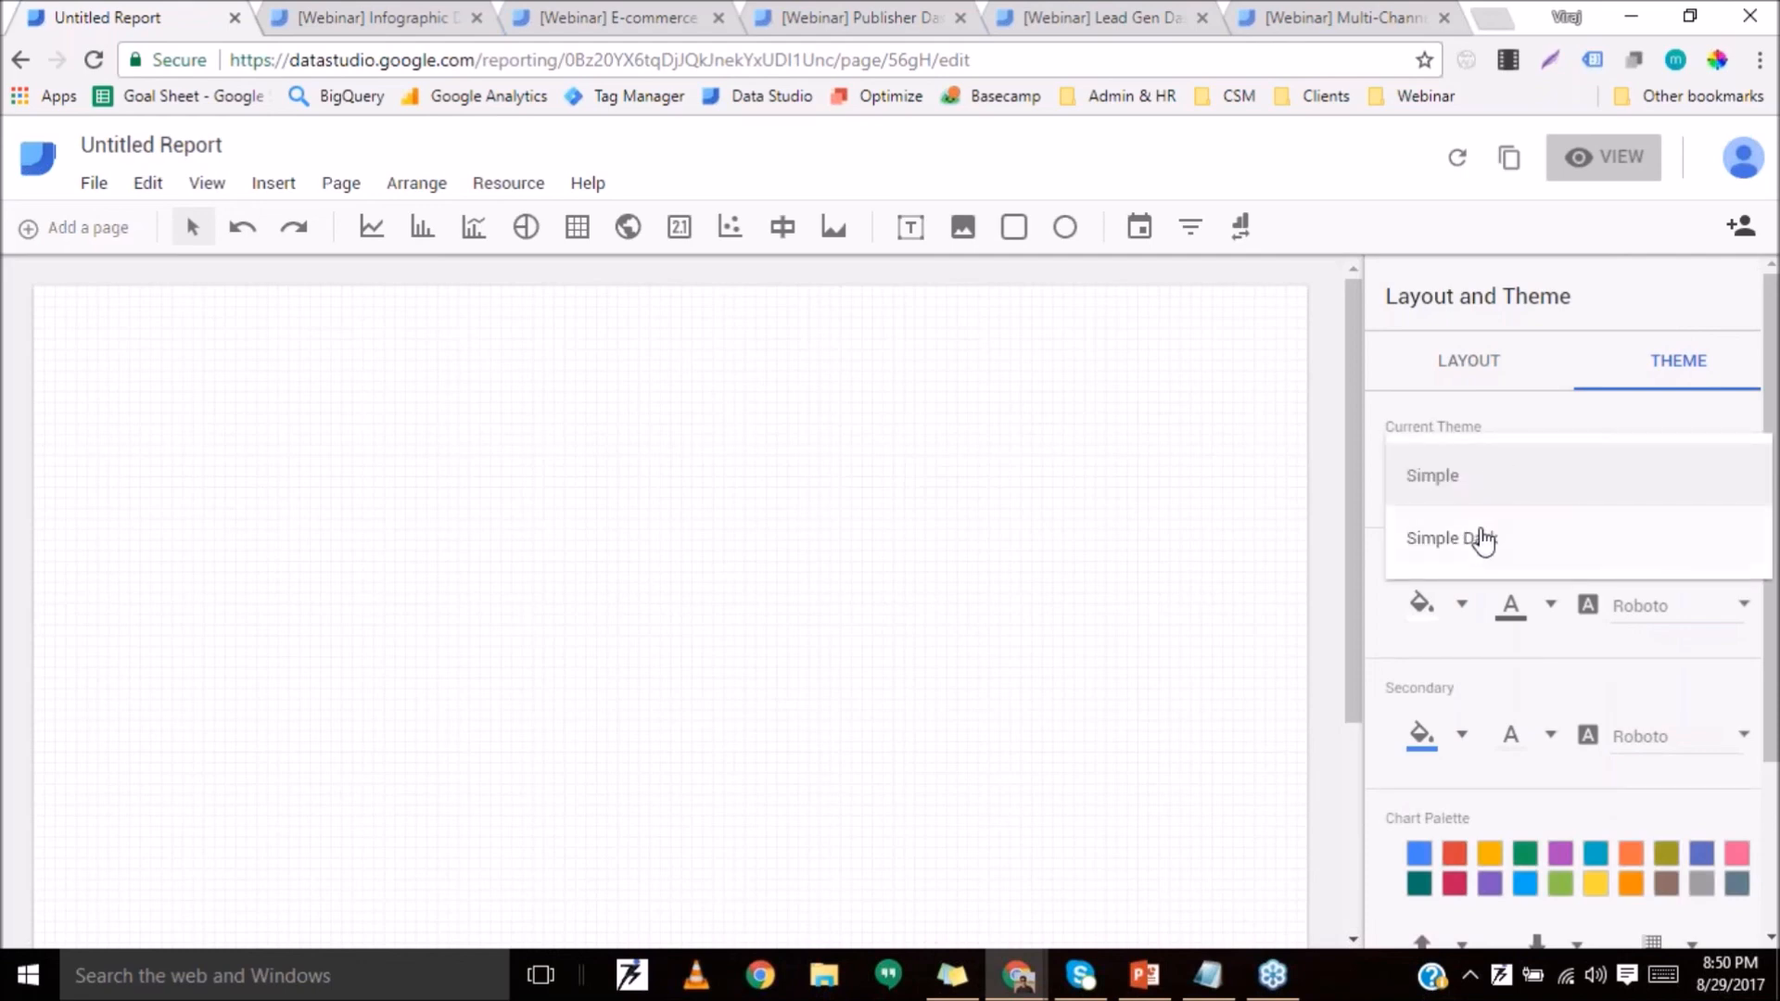
pyautogui.click(1560, 429)
pyautogui.scroll(-2, 1422, 604)
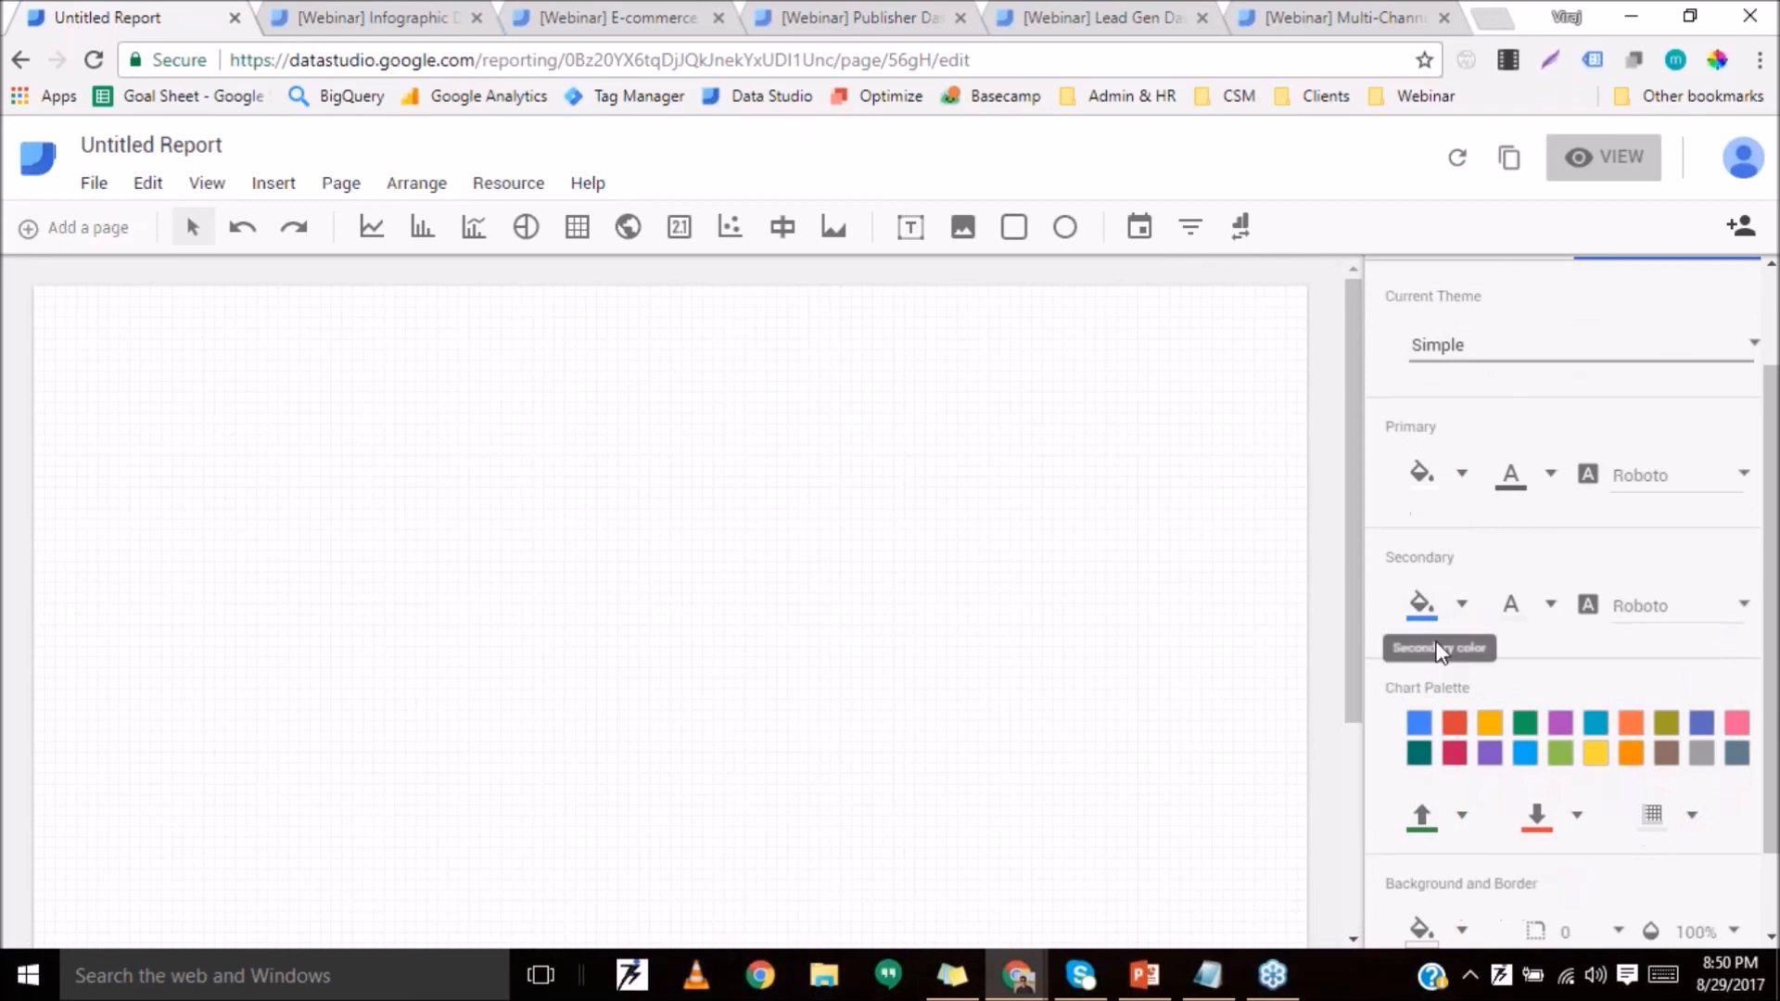
pyautogui.scroll(-1, 1447, 825)
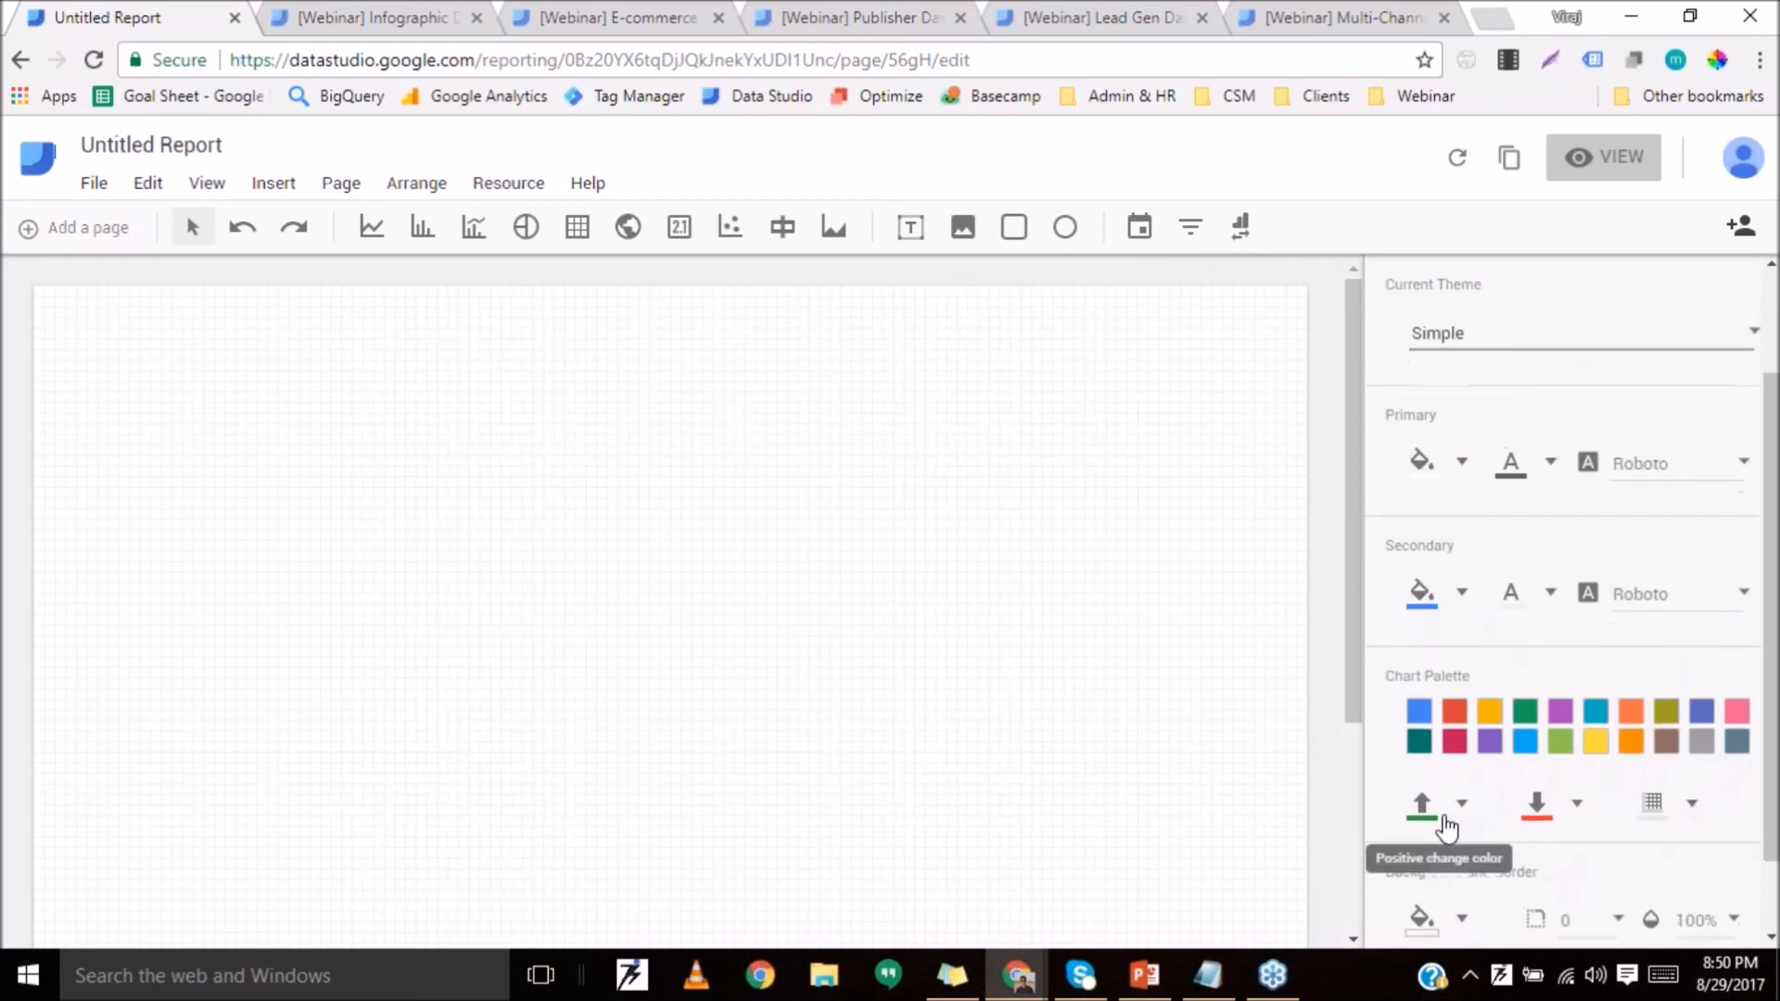
pyautogui.scroll(-1, 1447, 825)
pyautogui.scroll(4, 1540, 737)
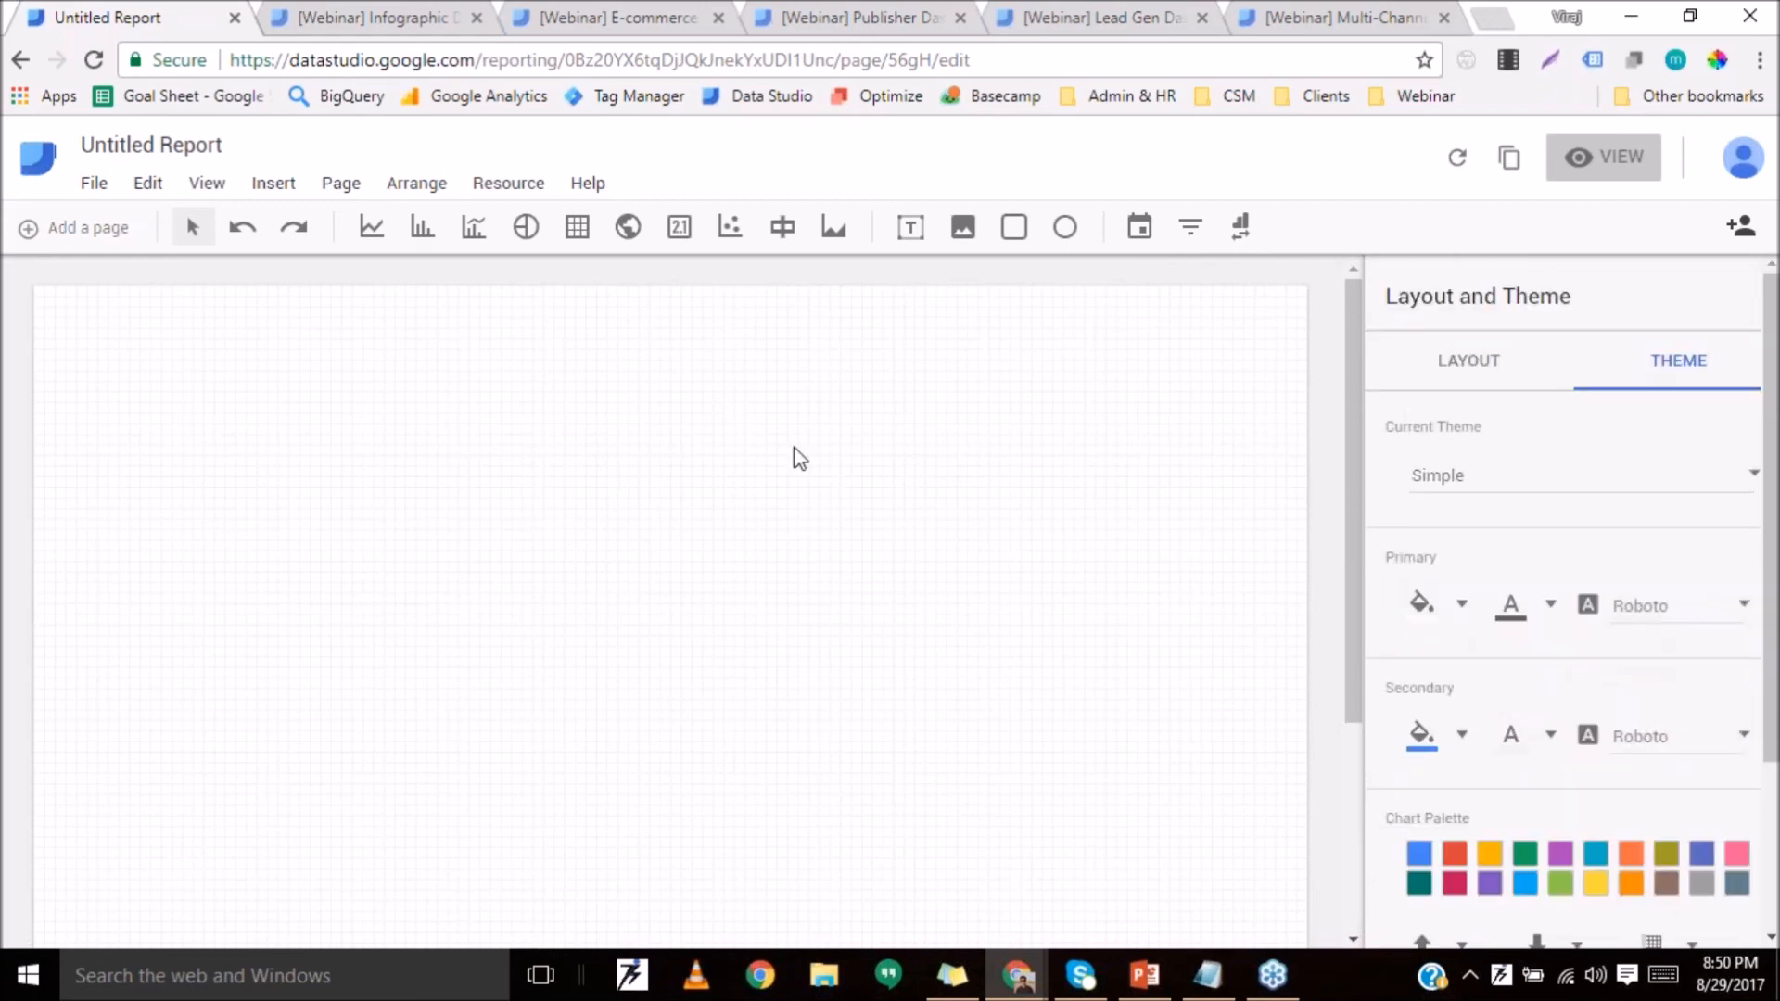
# Rename the report as Google Store Data.
pyautogui.click(220, 146)
pyautogui.hotkey('ctrl', 'a')
pyautogui.press('BackSpace')
pyautogui.write('Googl')
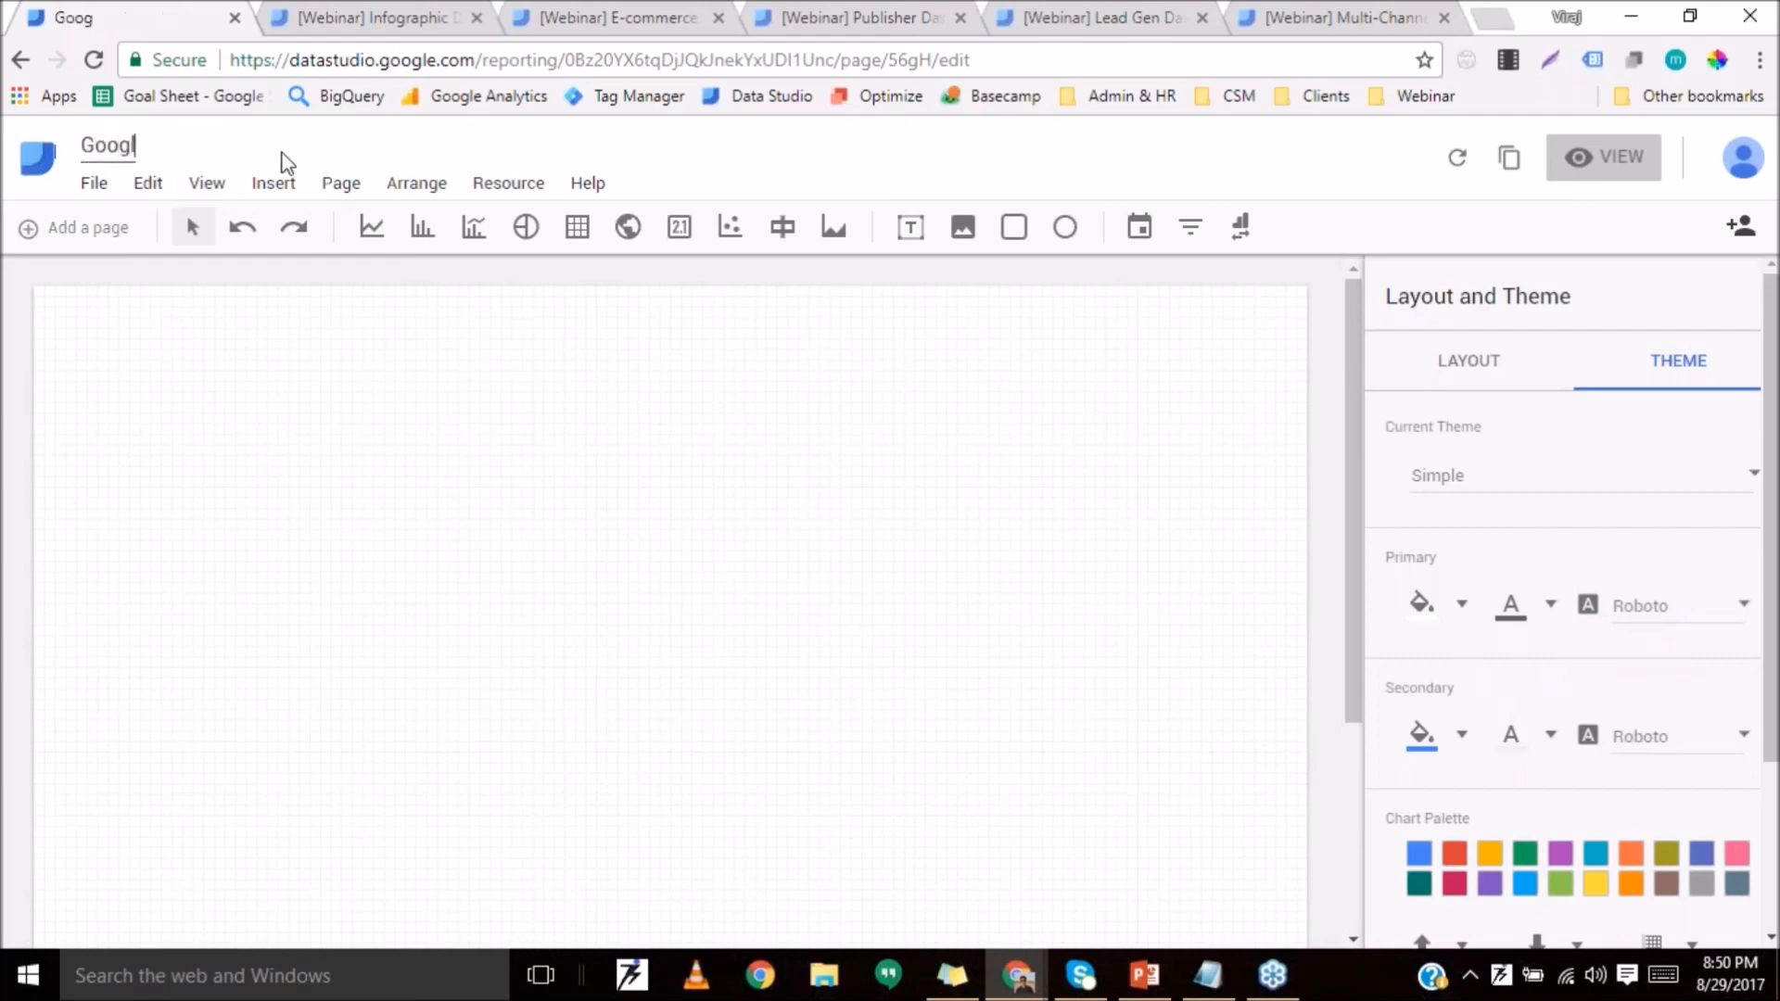
pyautogui.write('e Store D')
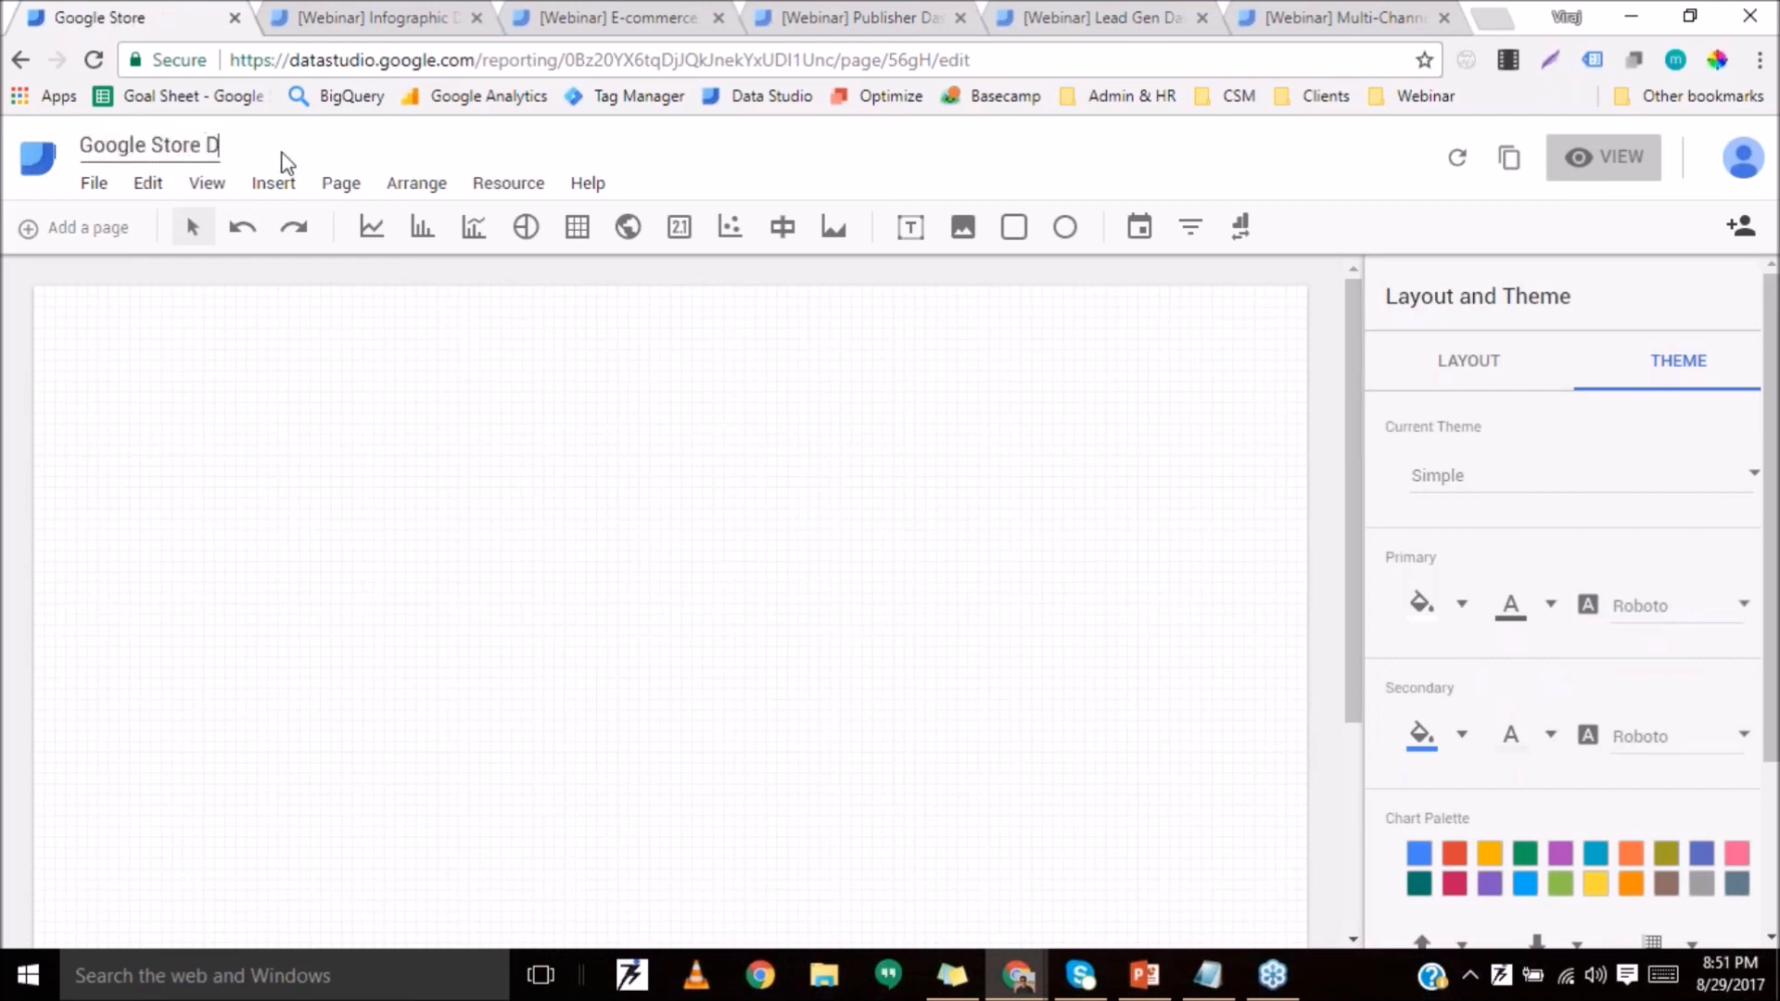
pyautogui.write('ata')
pyautogui.click(335, 422)
# Insert a time series chart in the upper-left part of the page, spanning a bit over half the page width.
pyautogui.click(372, 226)
pyautogui.scroll(-1, 380, 621)
pyautogui.scroll(1, 232, 548)
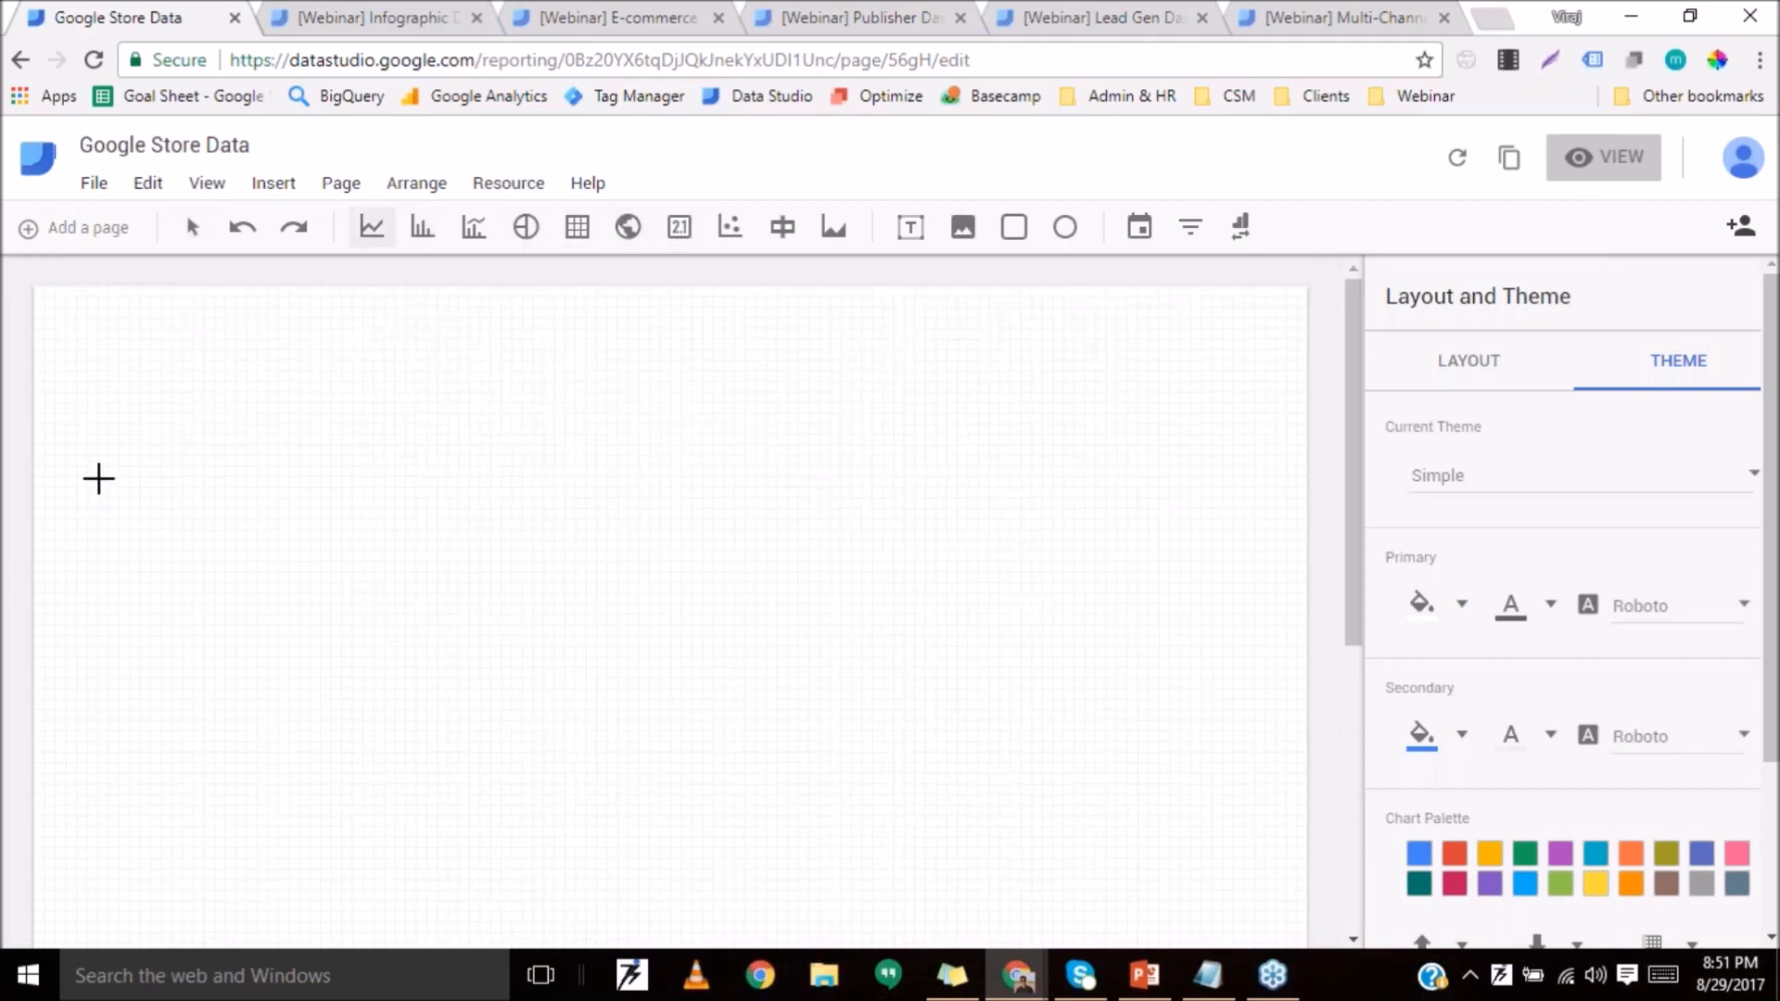
pyautogui.moveTo(85, 404); pyautogui.dragTo(872, 816)
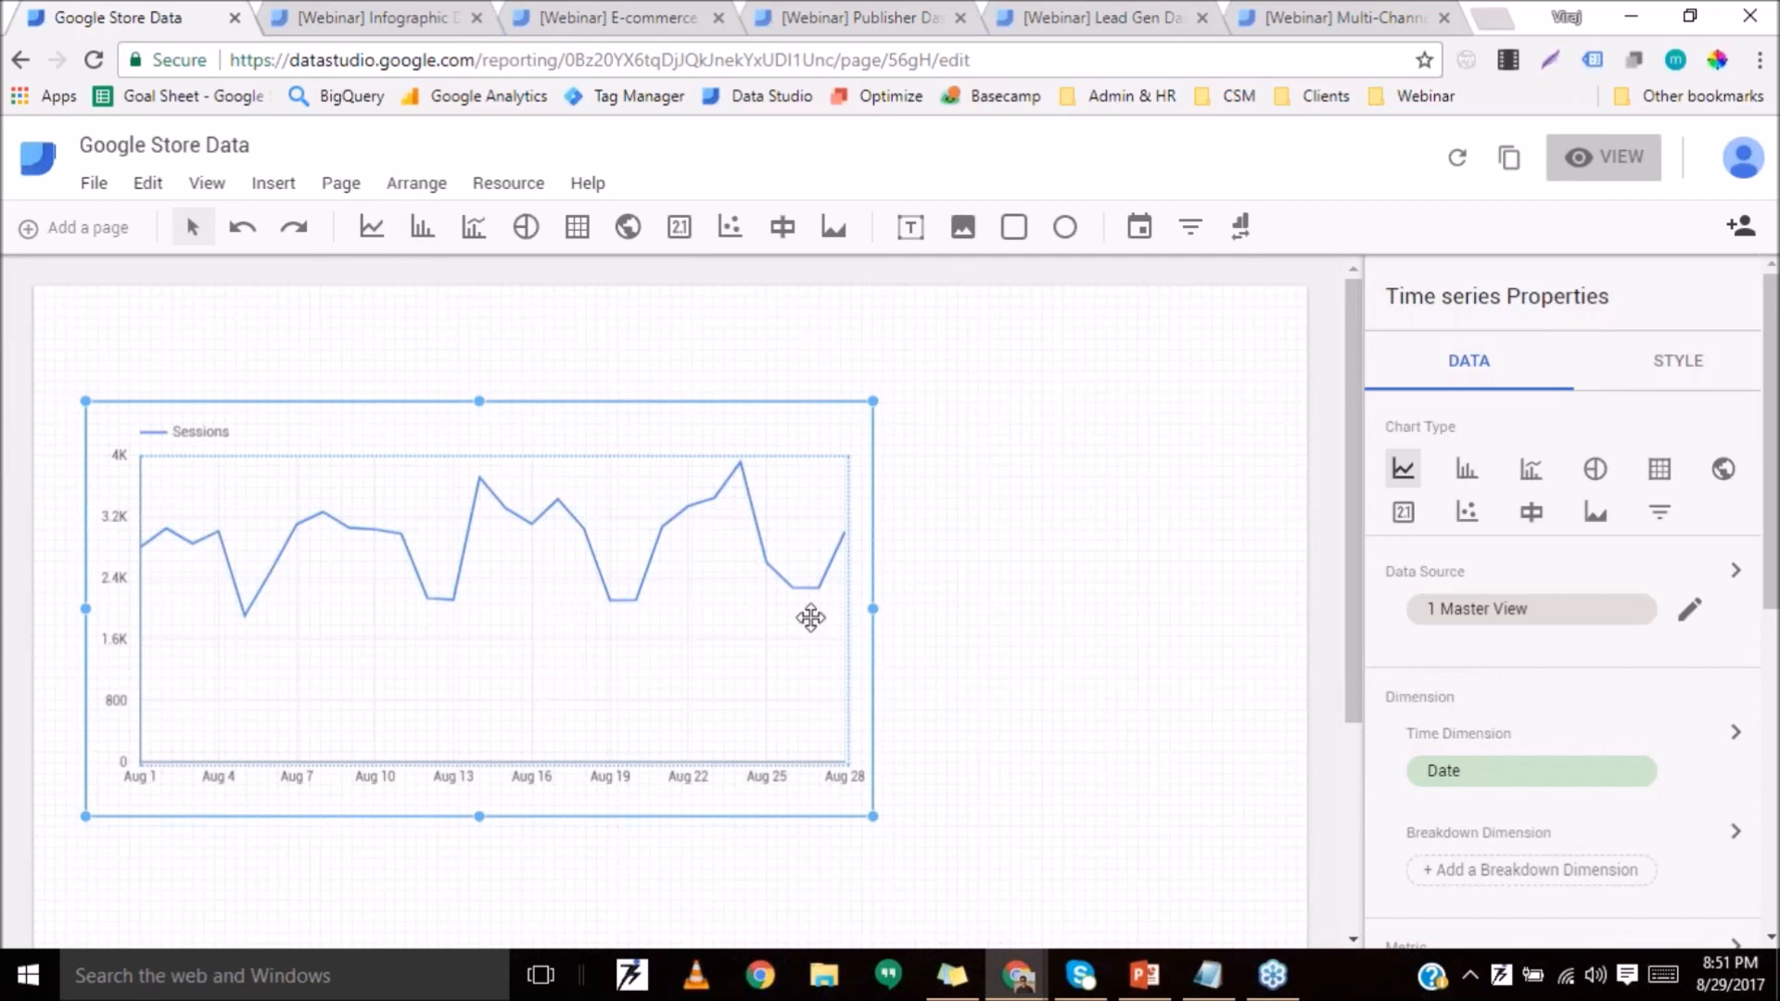
pyautogui.press('Up')
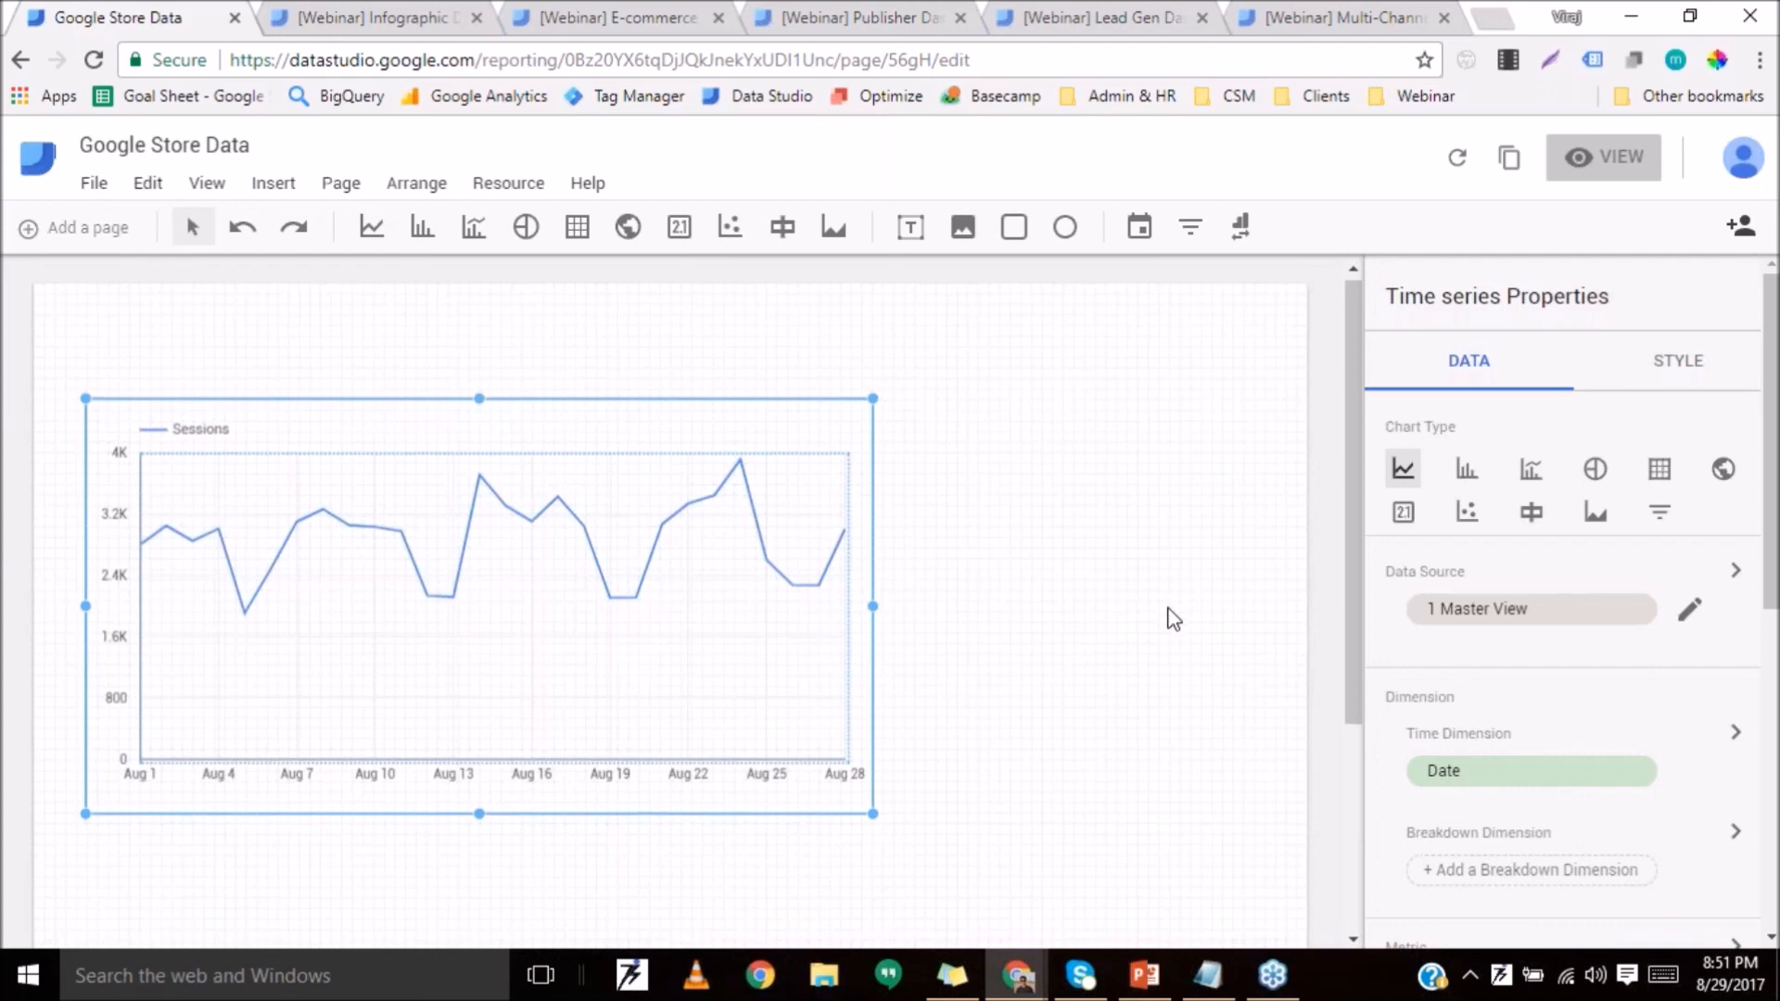
pyautogui.press('Down')
# Add Bounce Rate as a second metric of the time series chart.
pyautogui.scroll(-3, 1542, 648)
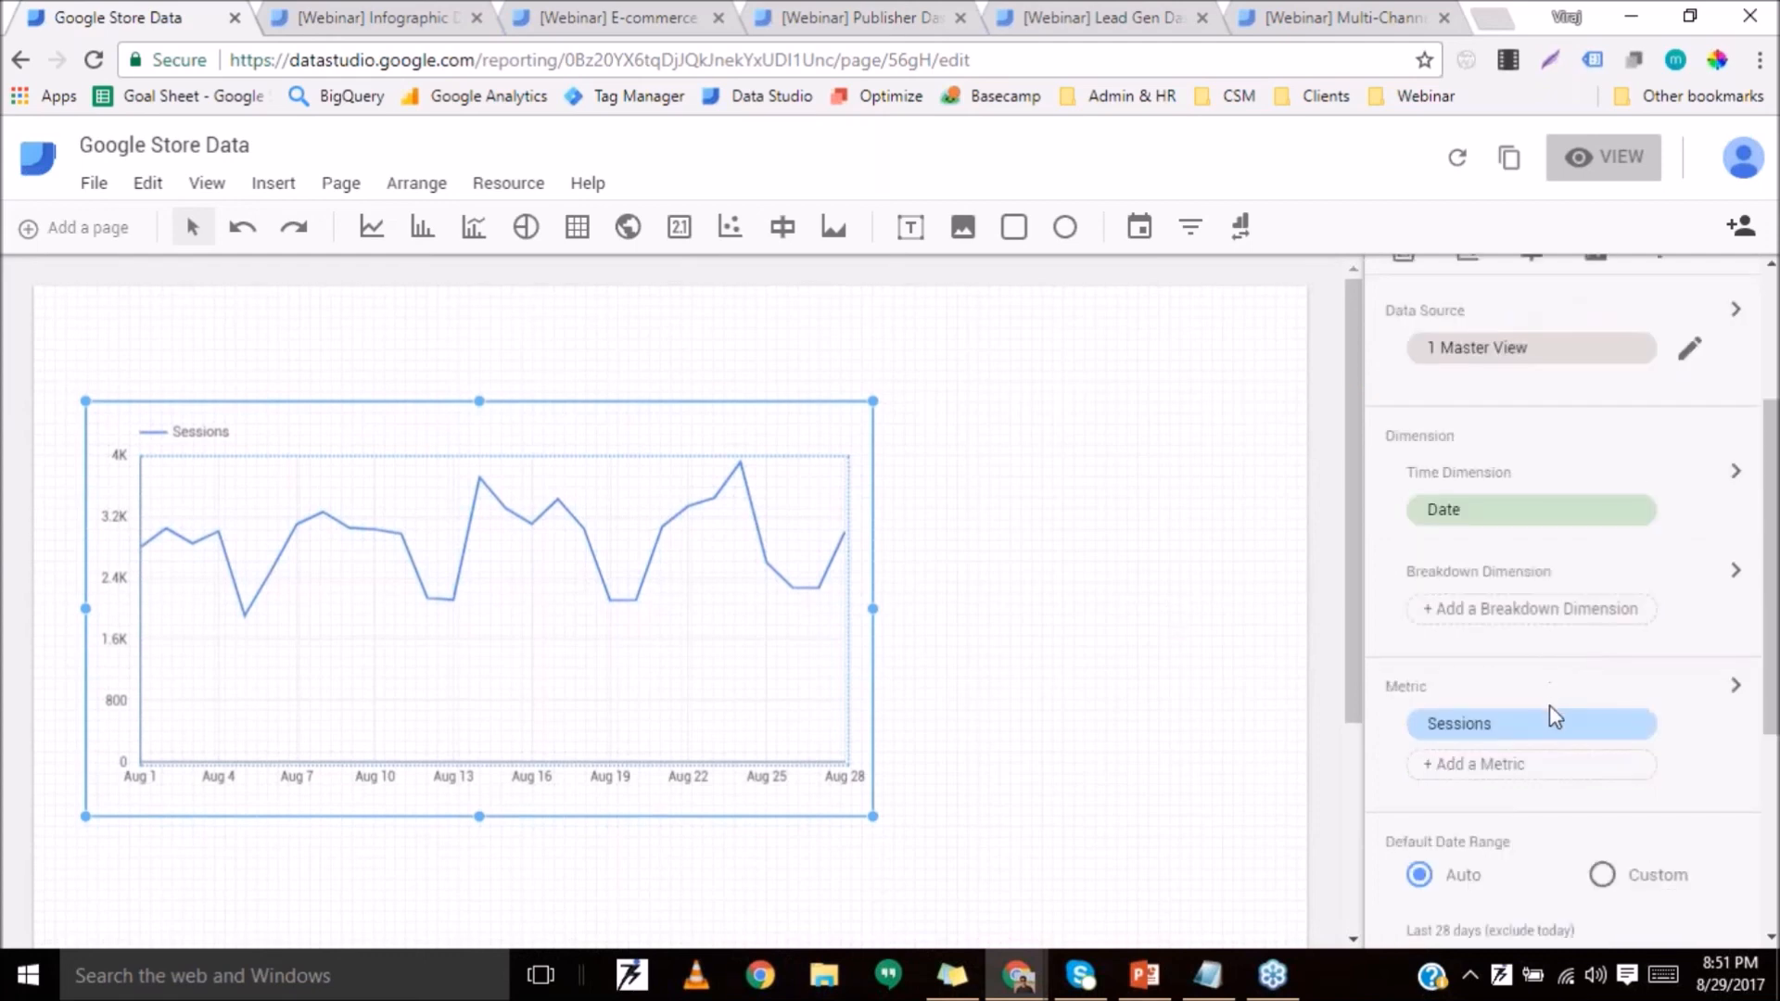
pyautogui.click(1525, 777)
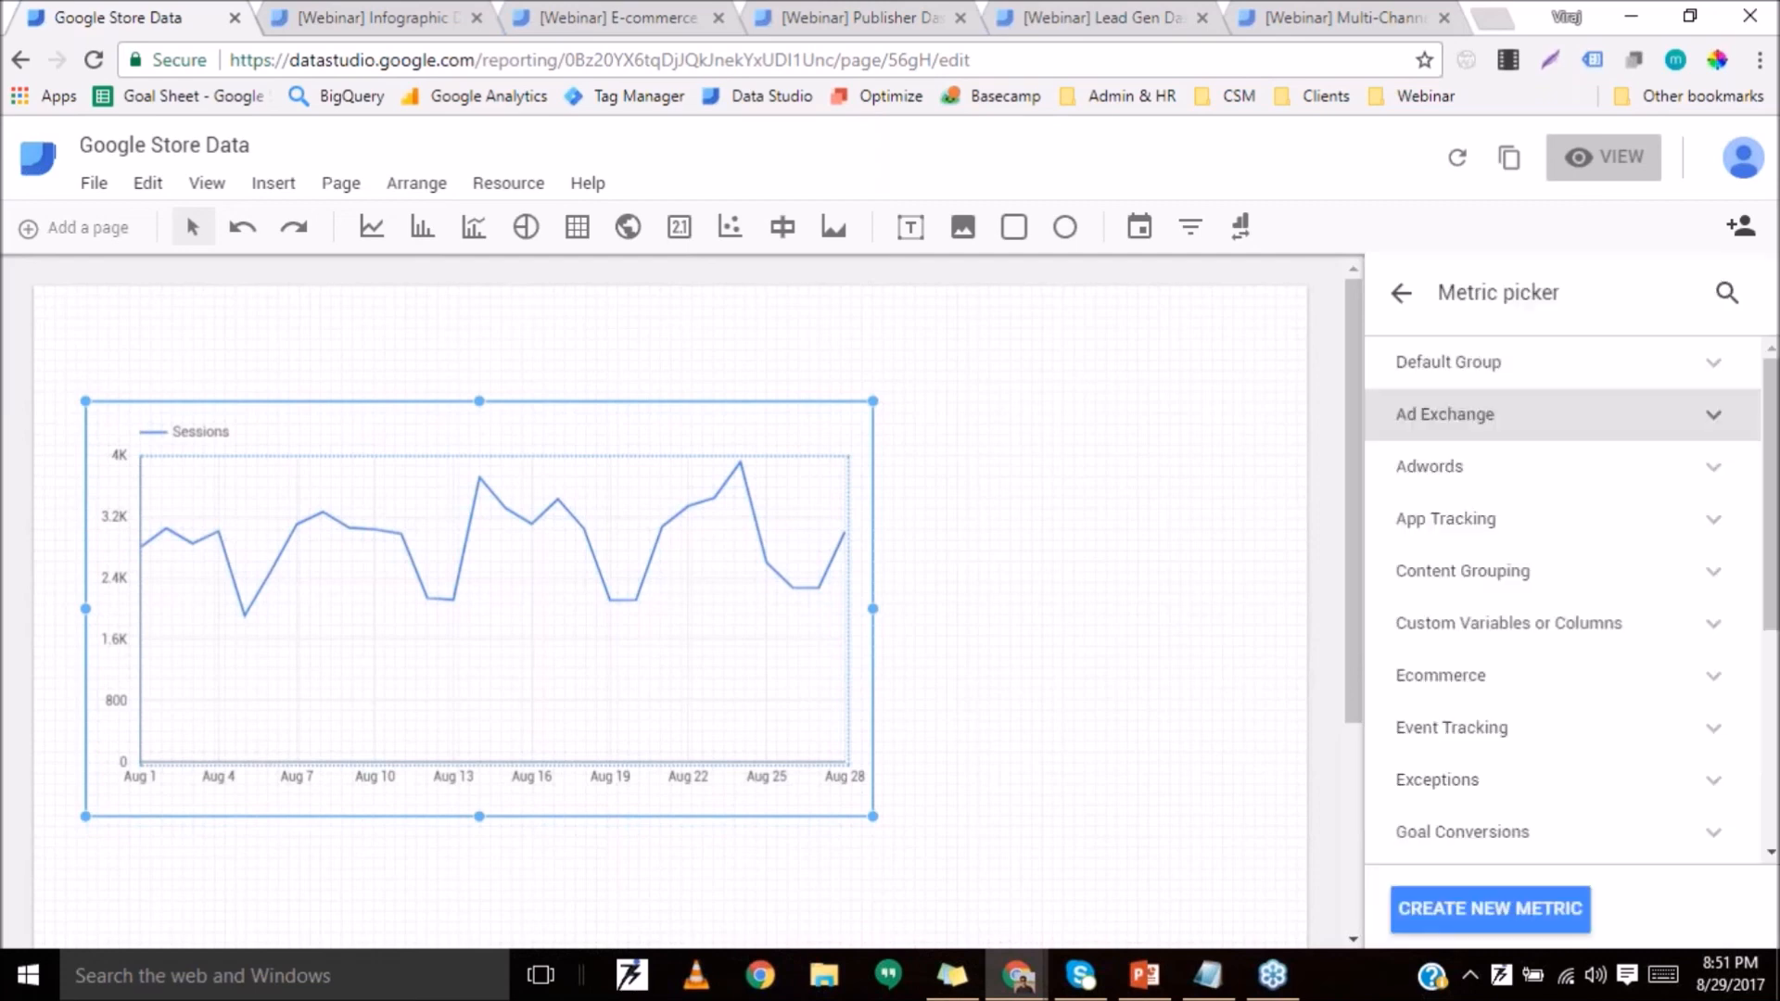
pyautogui.click(1724, 296)
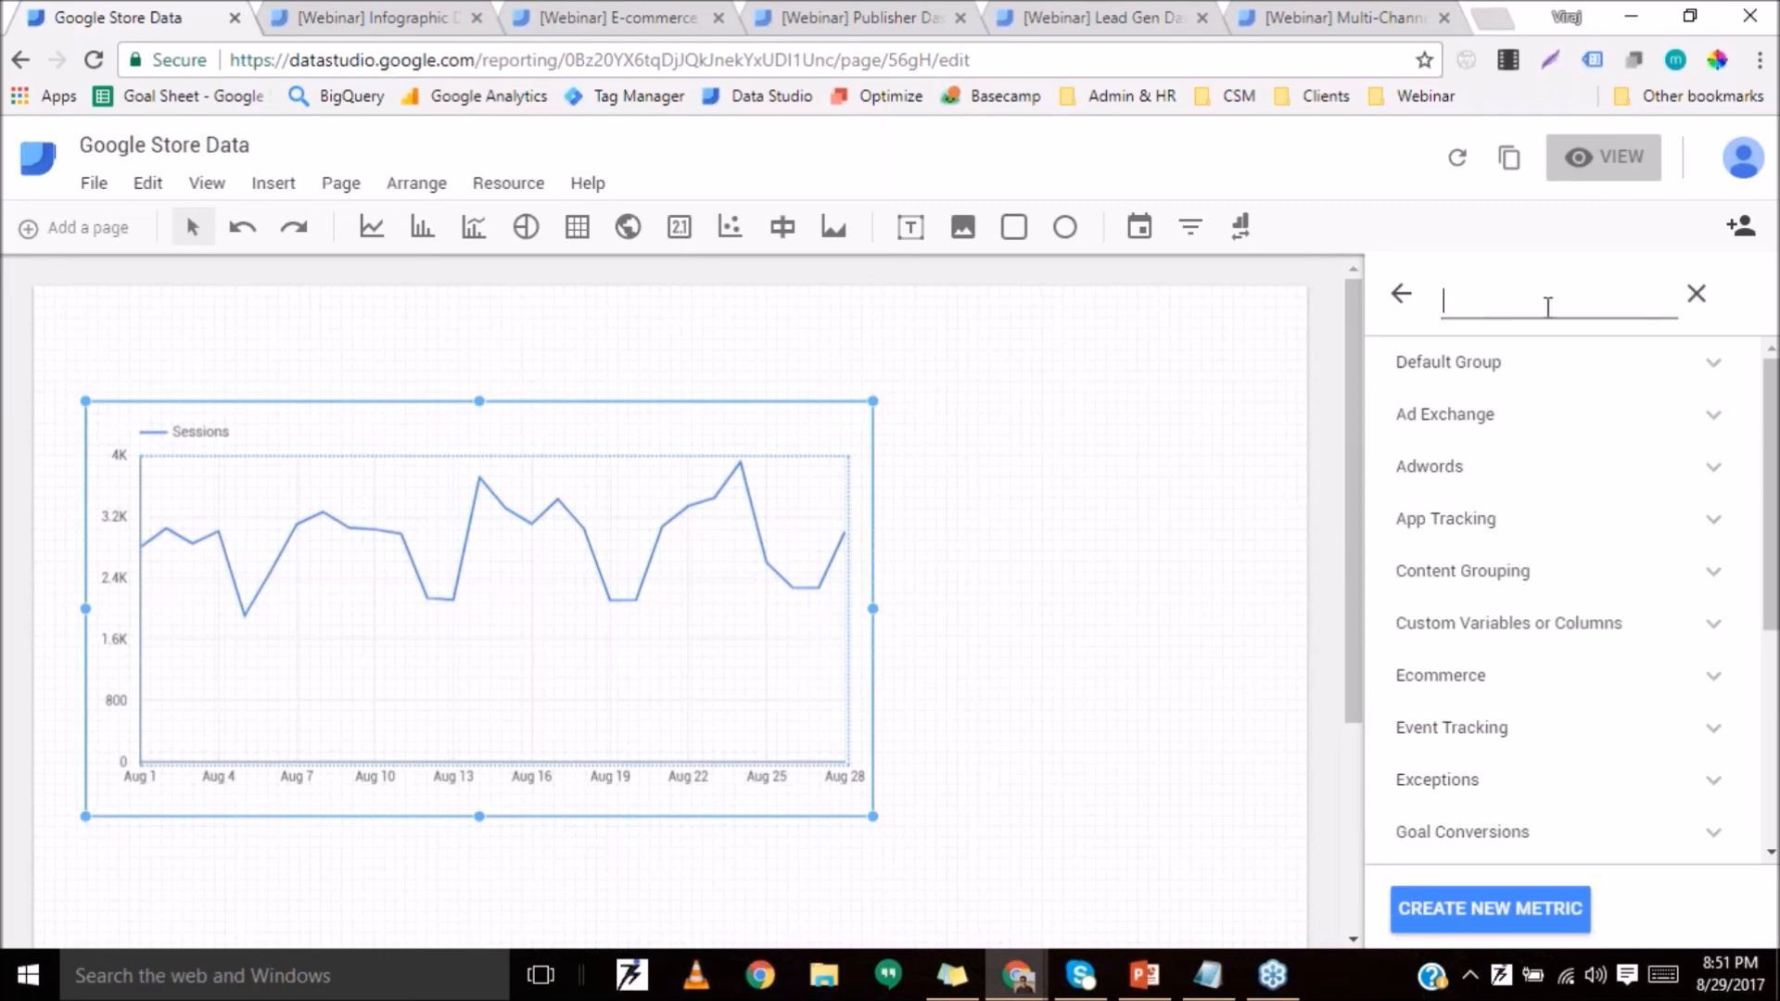
pyautogui.write('bounc')
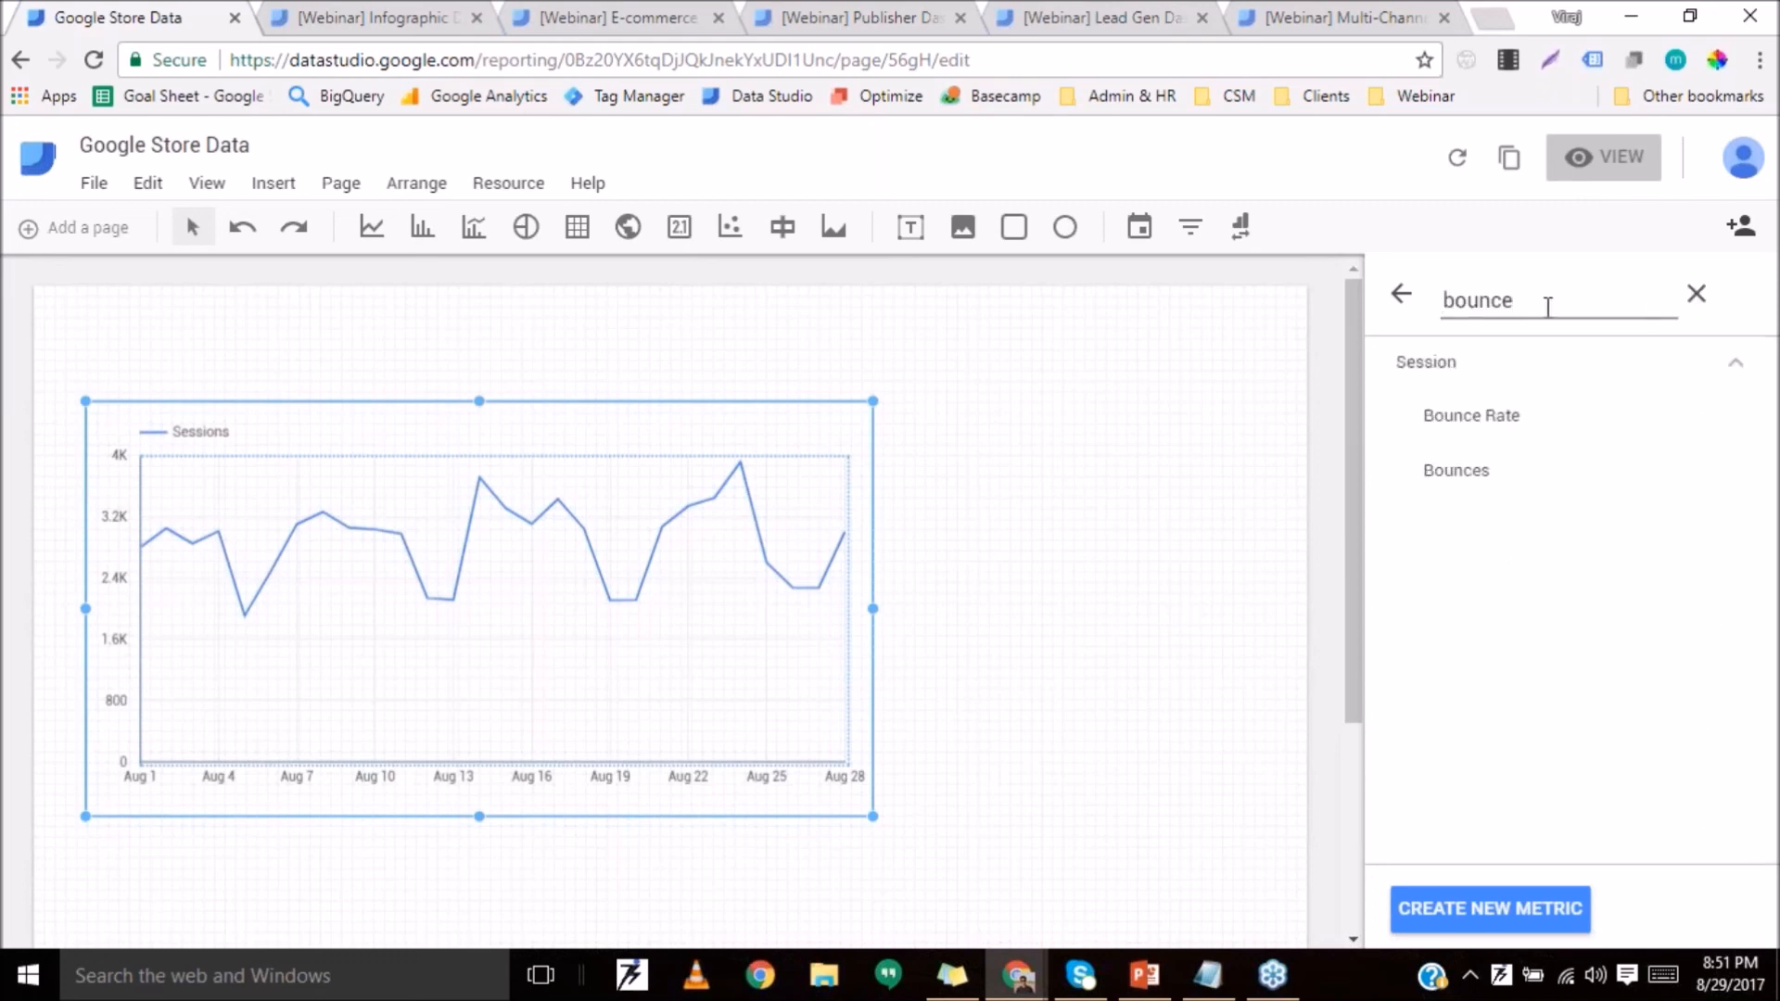
pyautogui.write('e')
pyautogui.click(1559, 414)
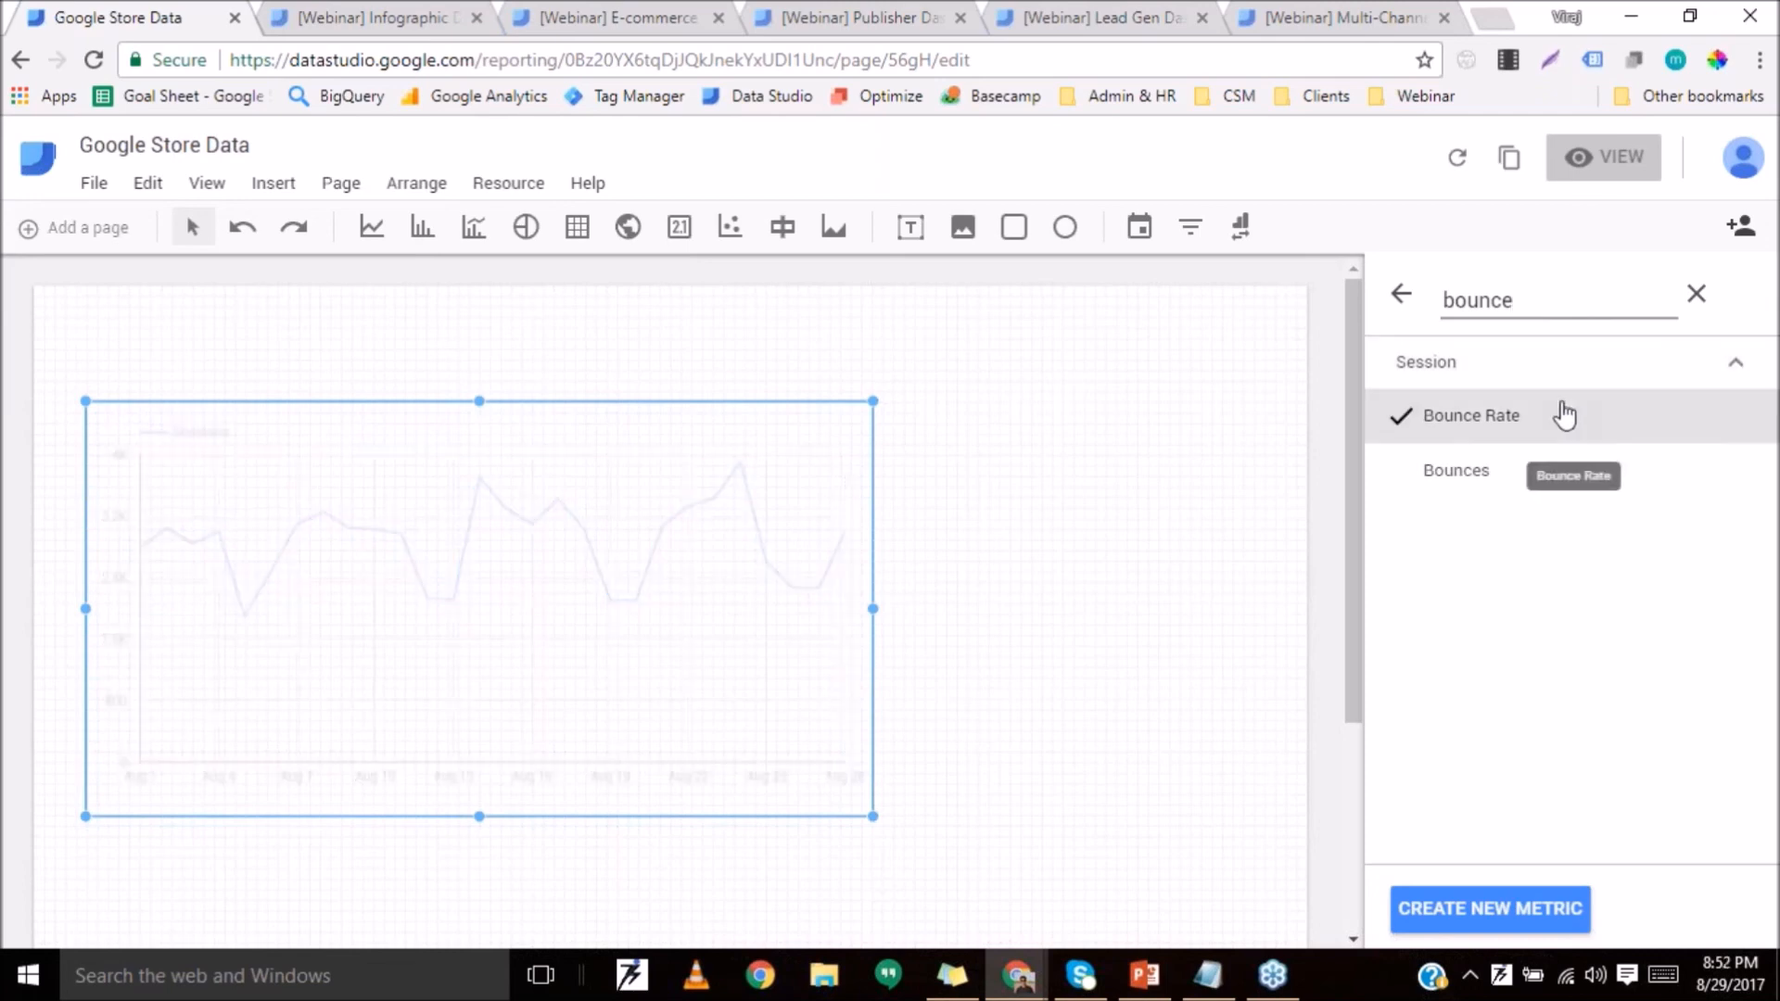
pyautogui.click(1400, 308)
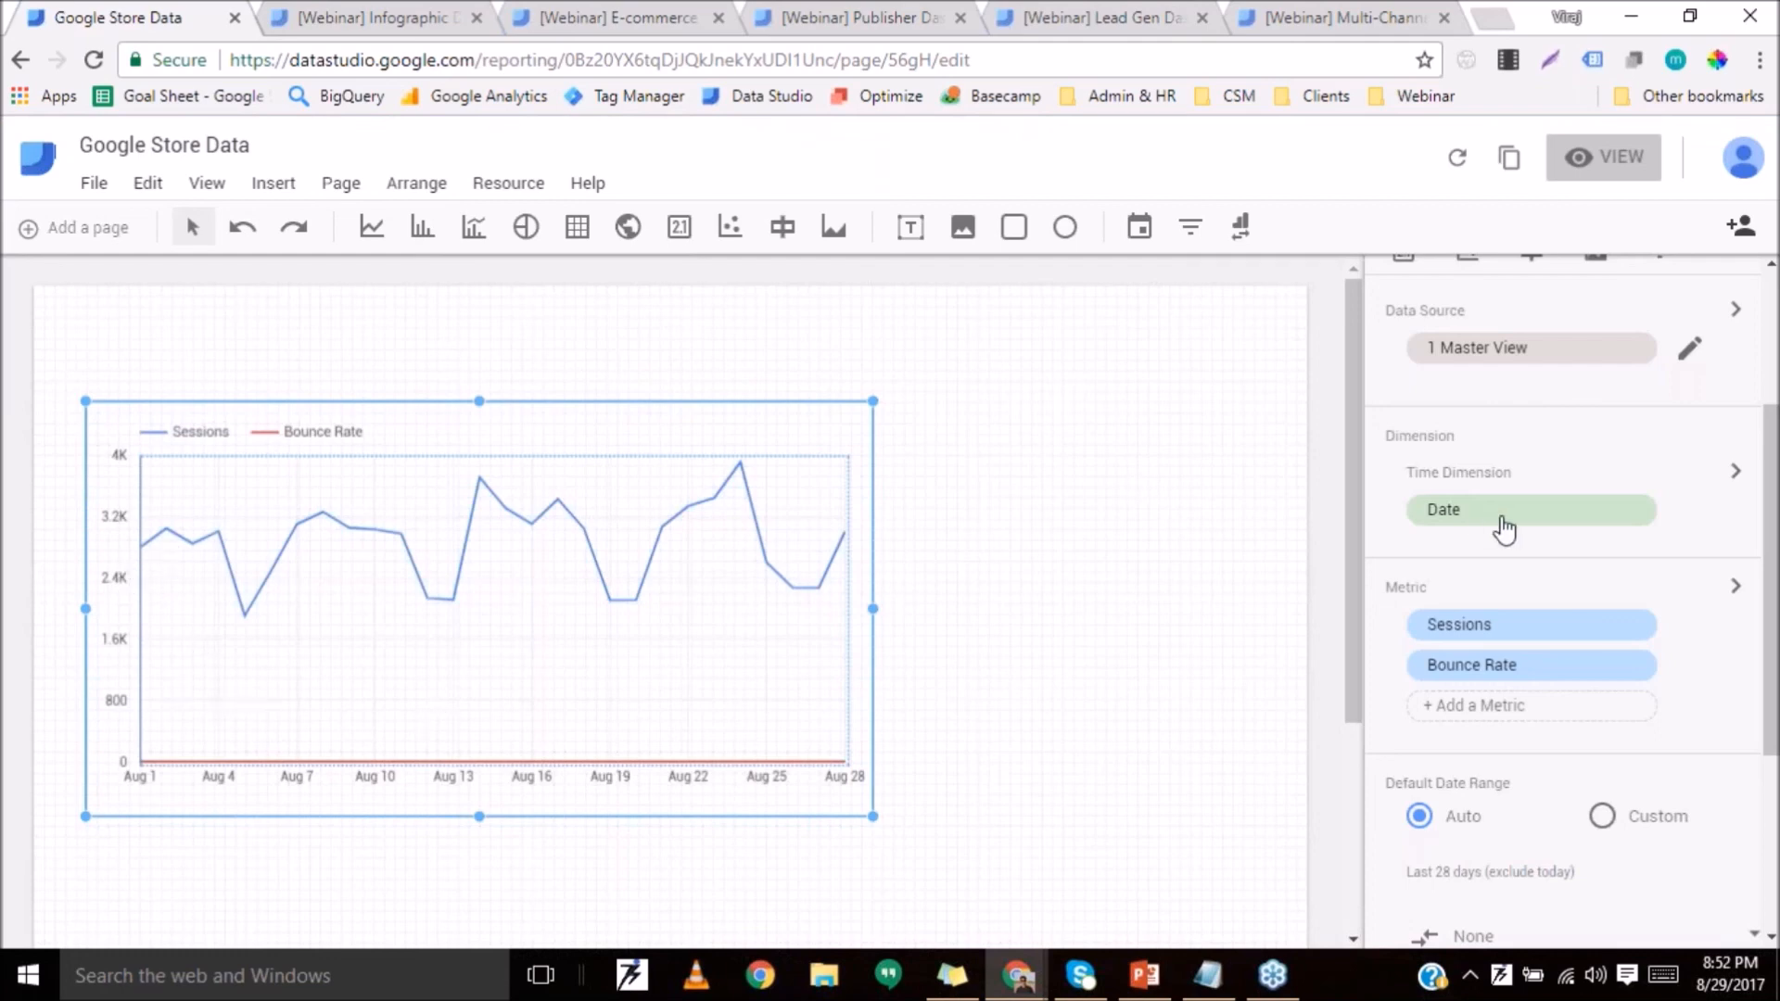
# Assign the Bounce Rate series of the time series chart to the right axis.
pyautogui.scroll(3, 1546, 541)
pyautogui.click(1678, 367)
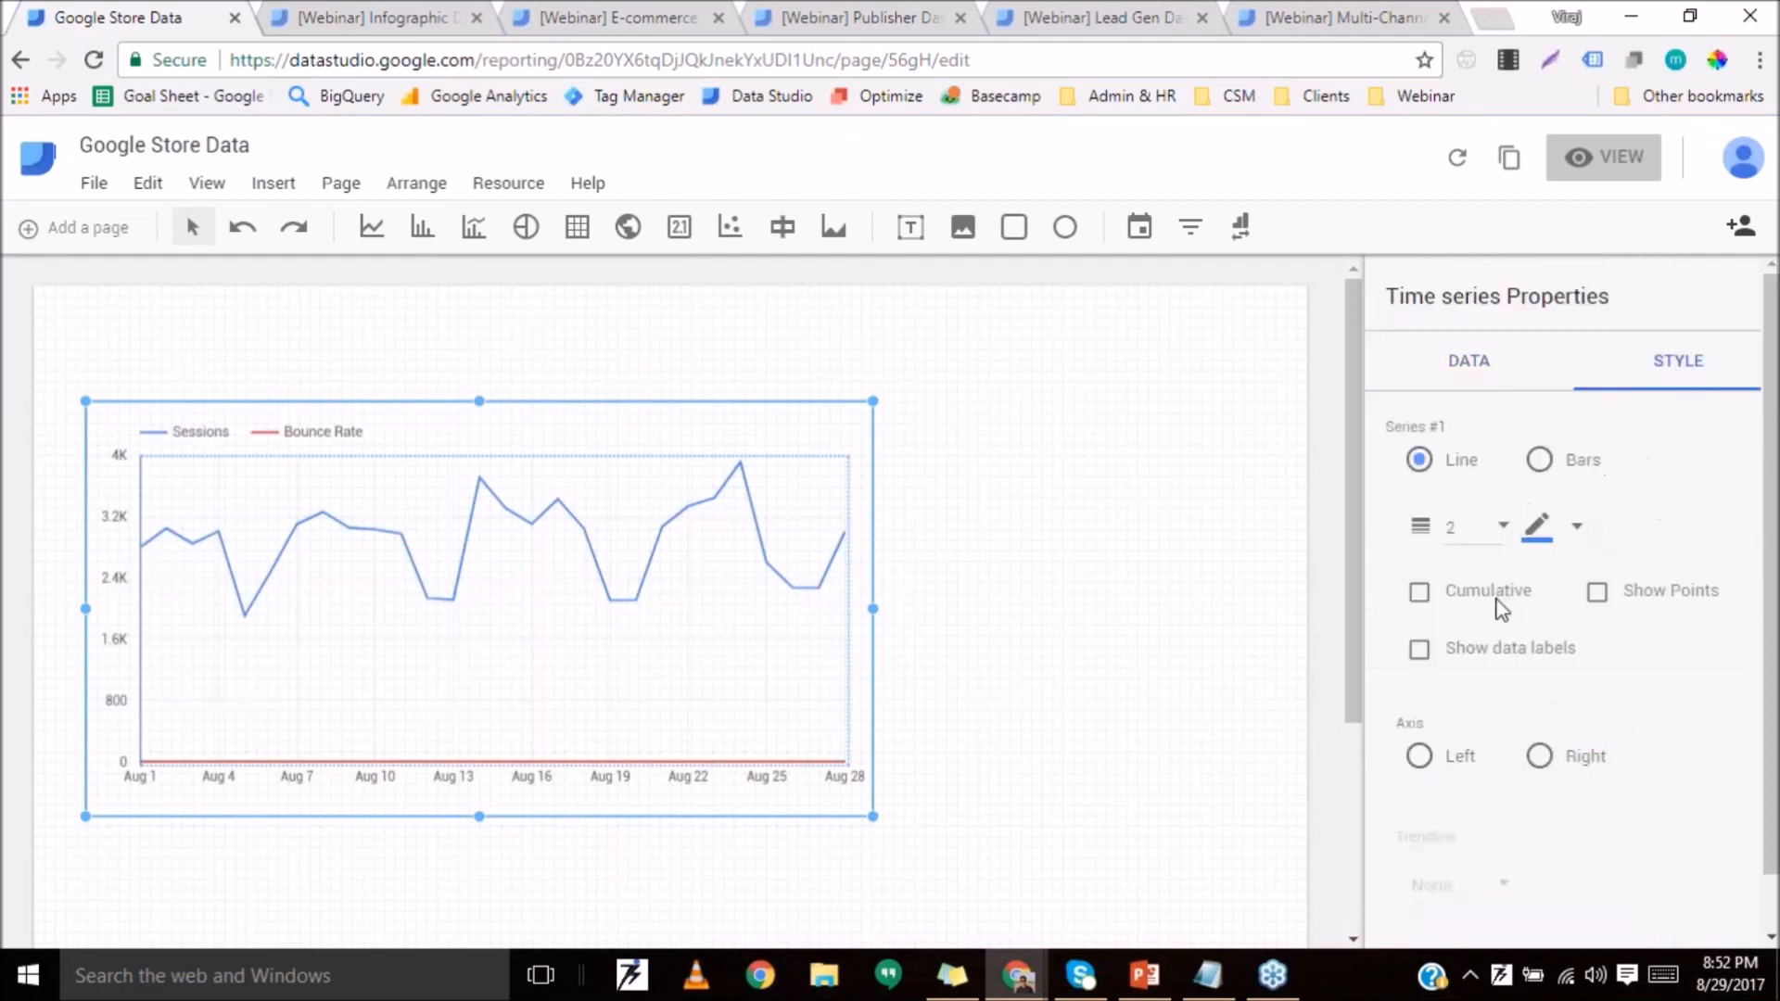
pyautogui.scroll(-5, 1538, 677)
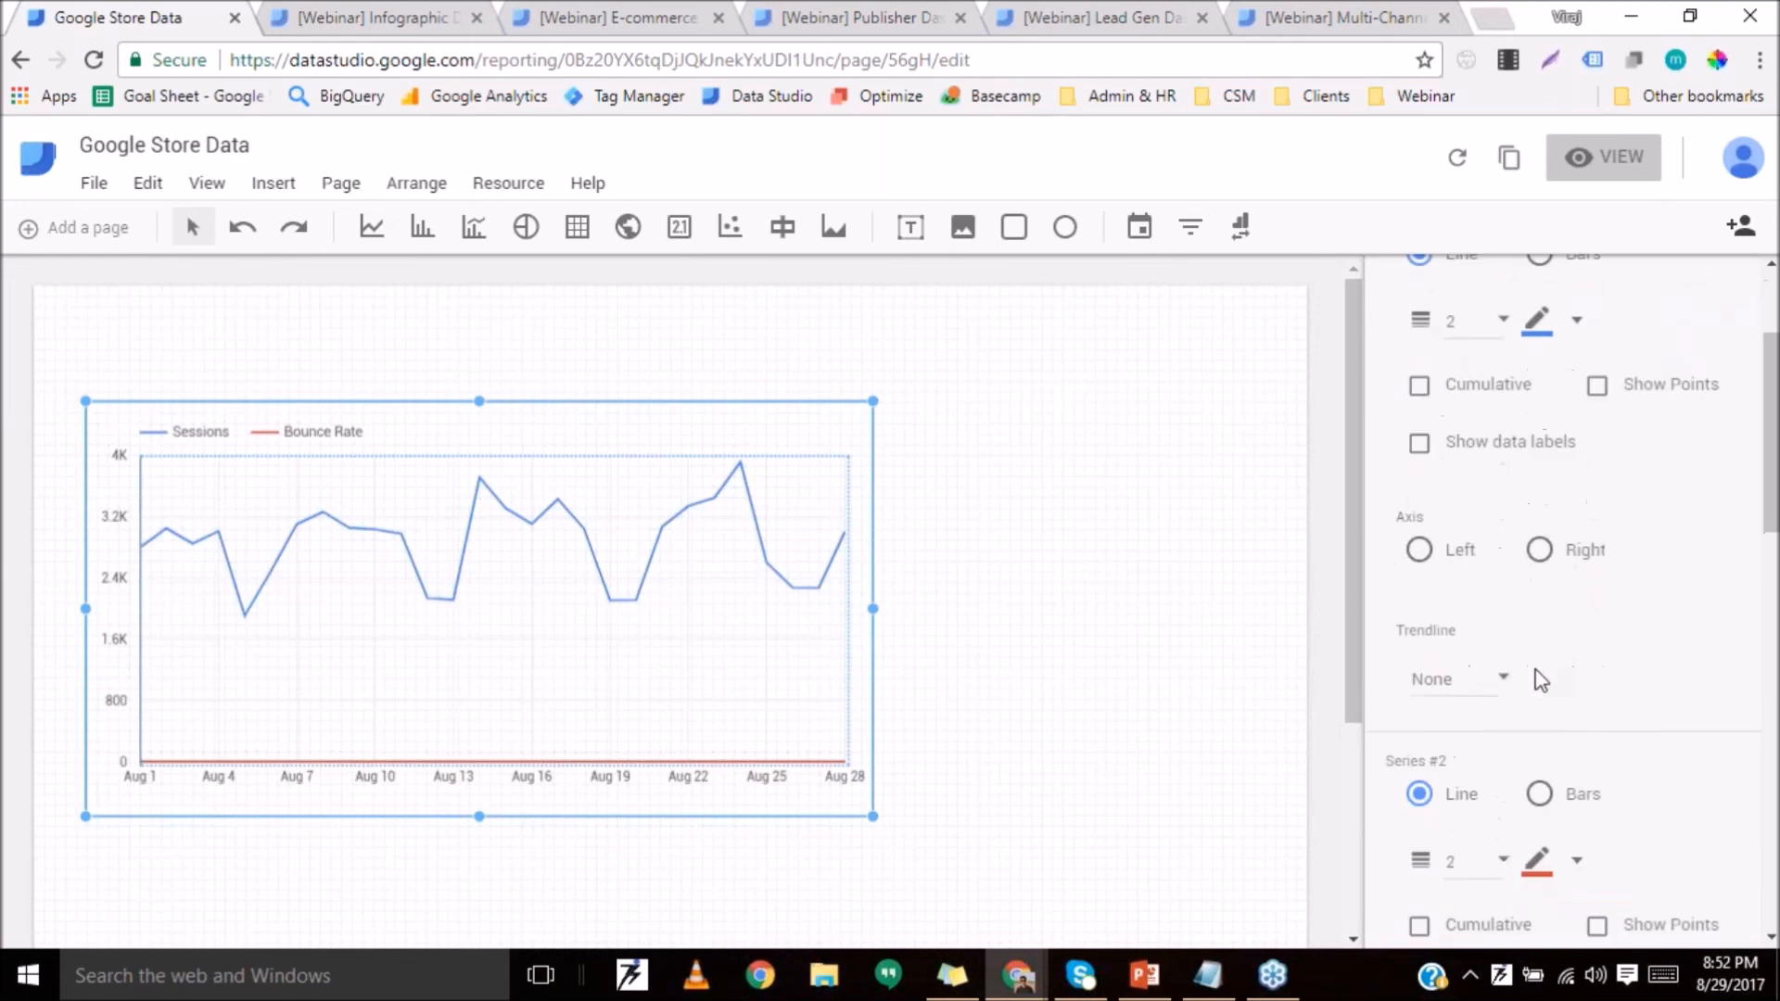
pyautogui.scroll(-2, 1539, 798)
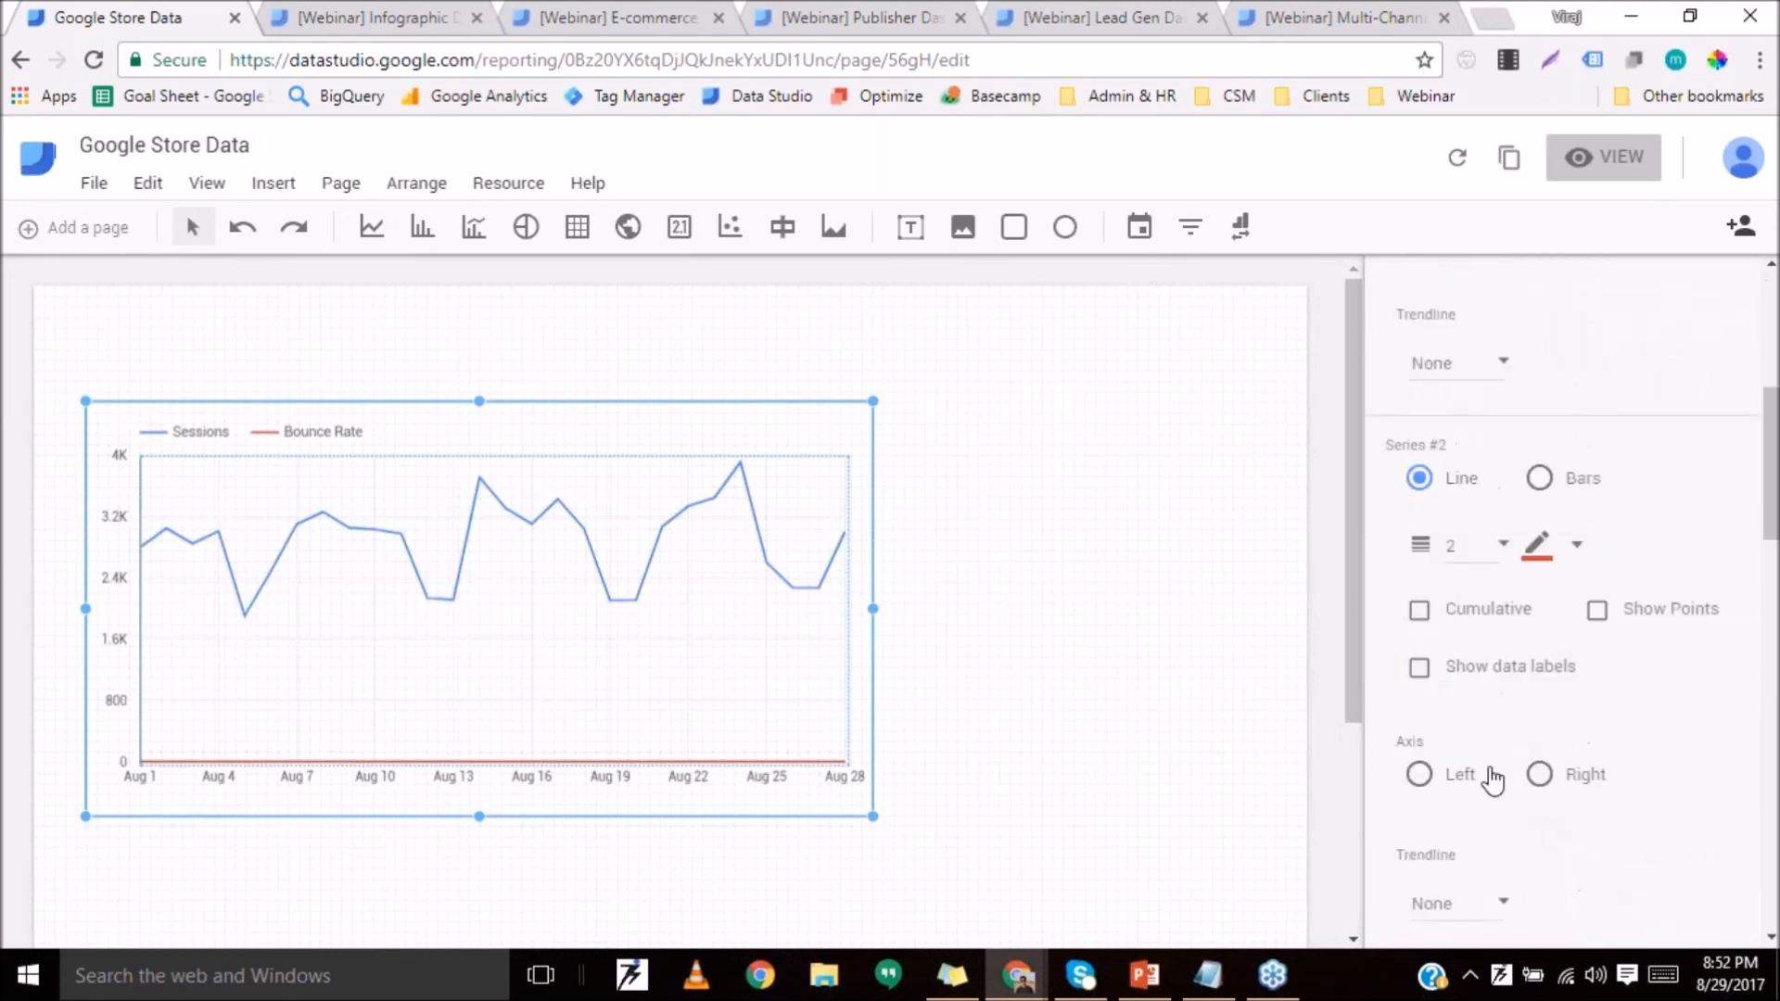
pyautogui.click(1540, 775)
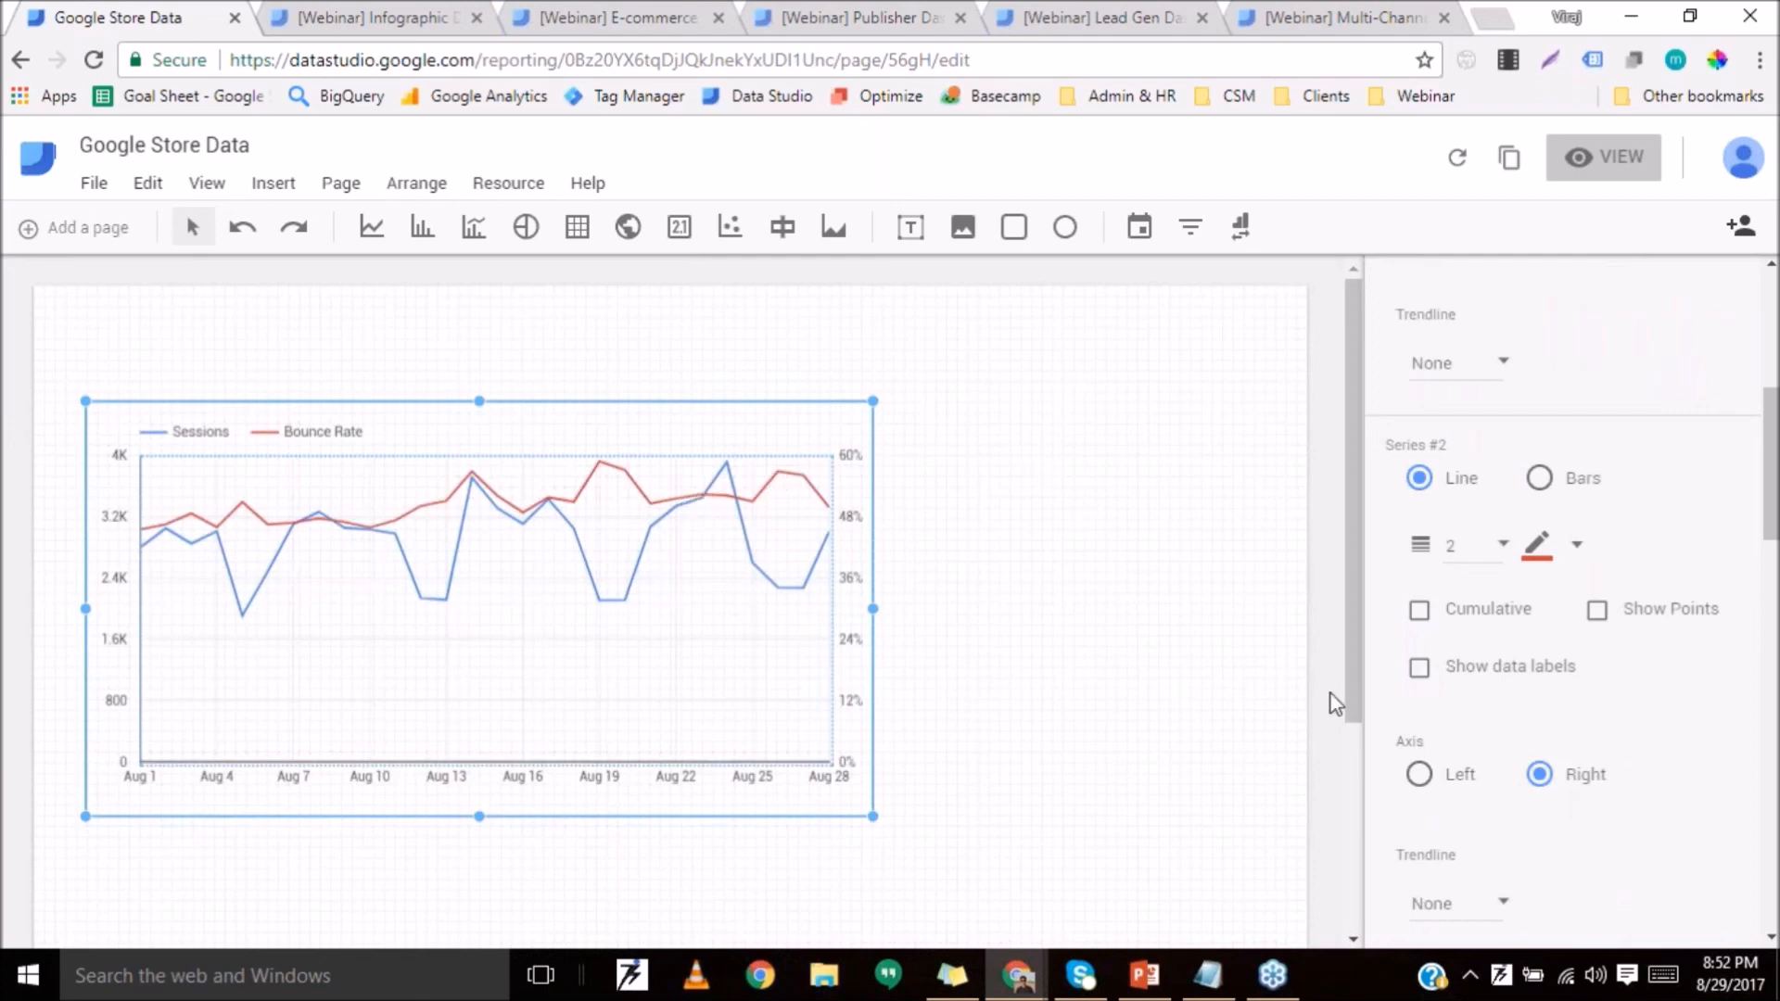
# Display the Sessions series as bars and show points on the Bounce Rate line.
pyautogui.scroll(6, 1521, 691)
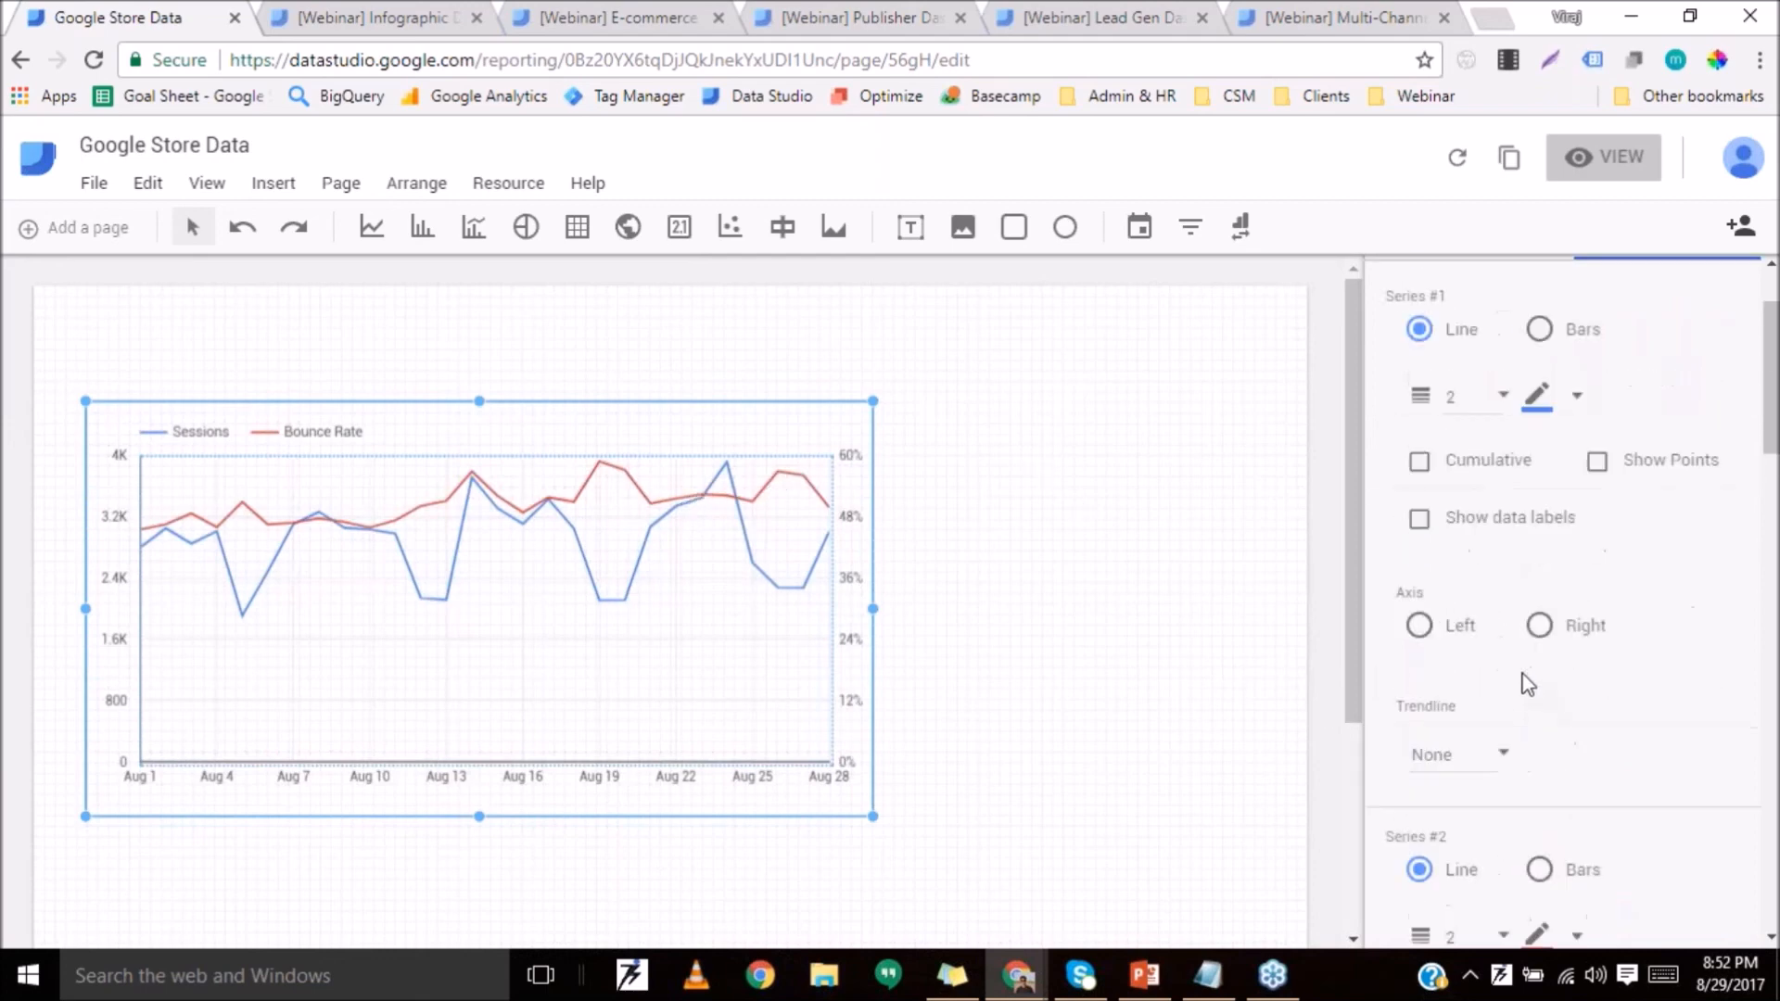
pyautogui.click(1542, 461)
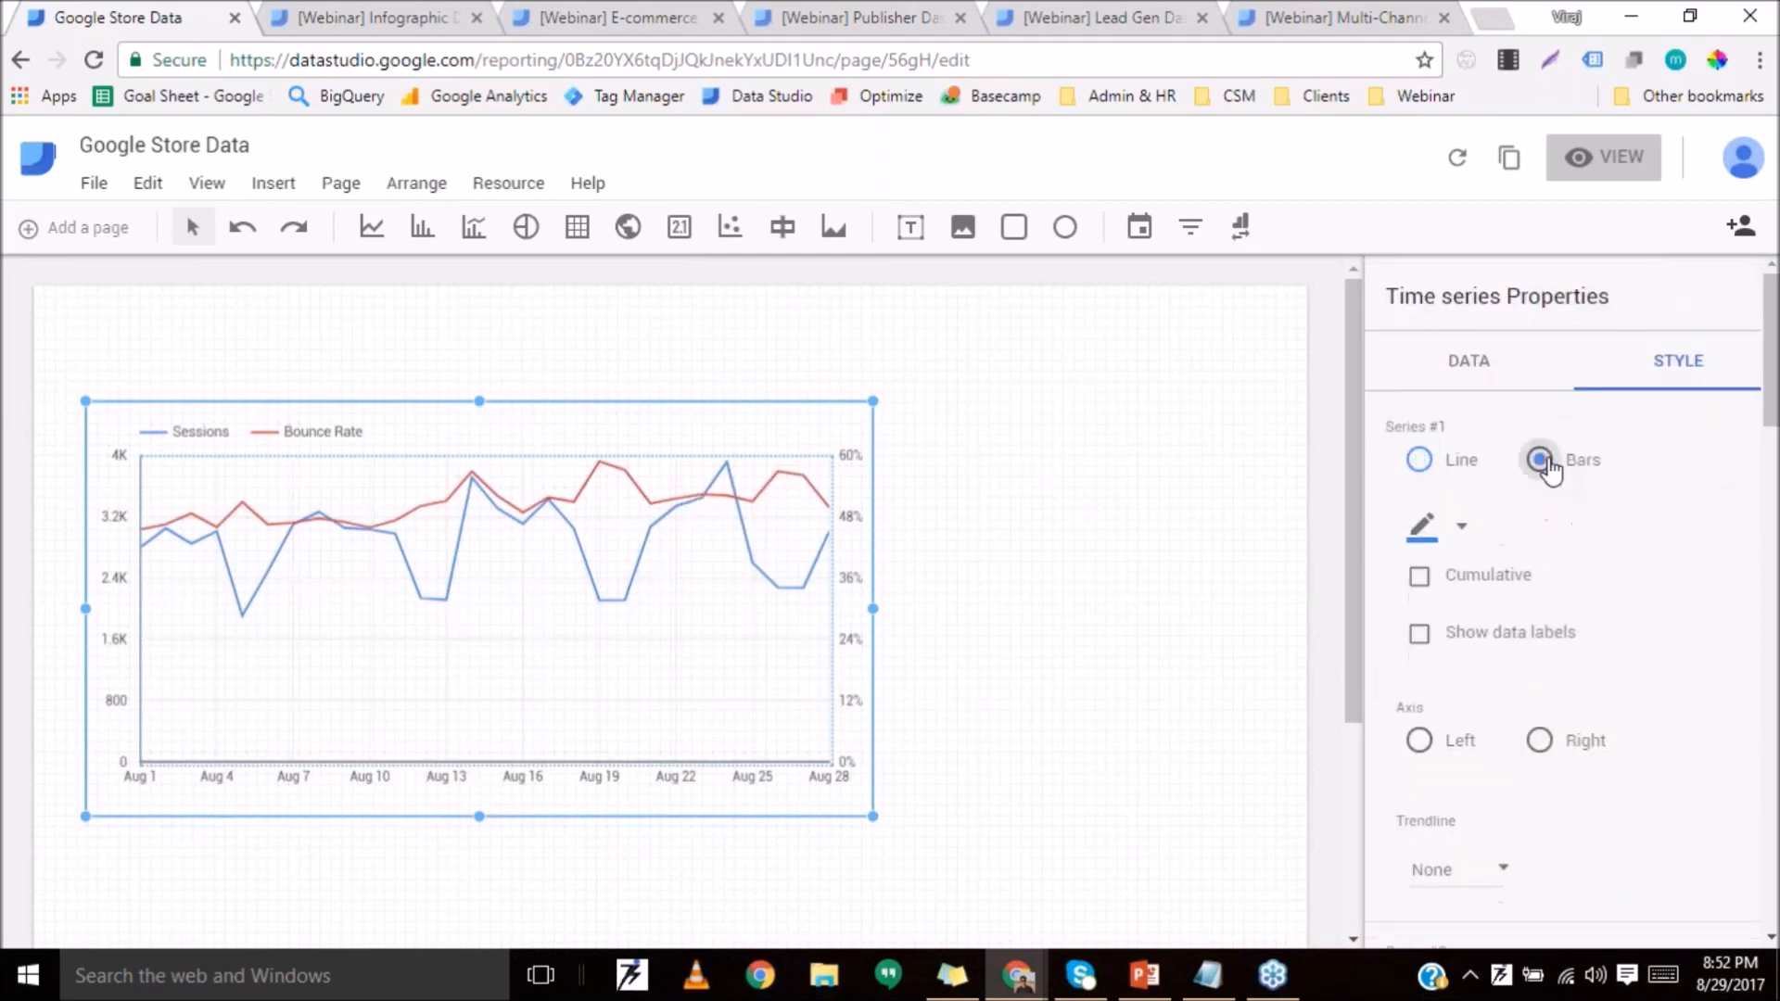
pyautogui.scroll(-2, 1493, 666)
pyautogui.scroll(-4, 1493, 665)
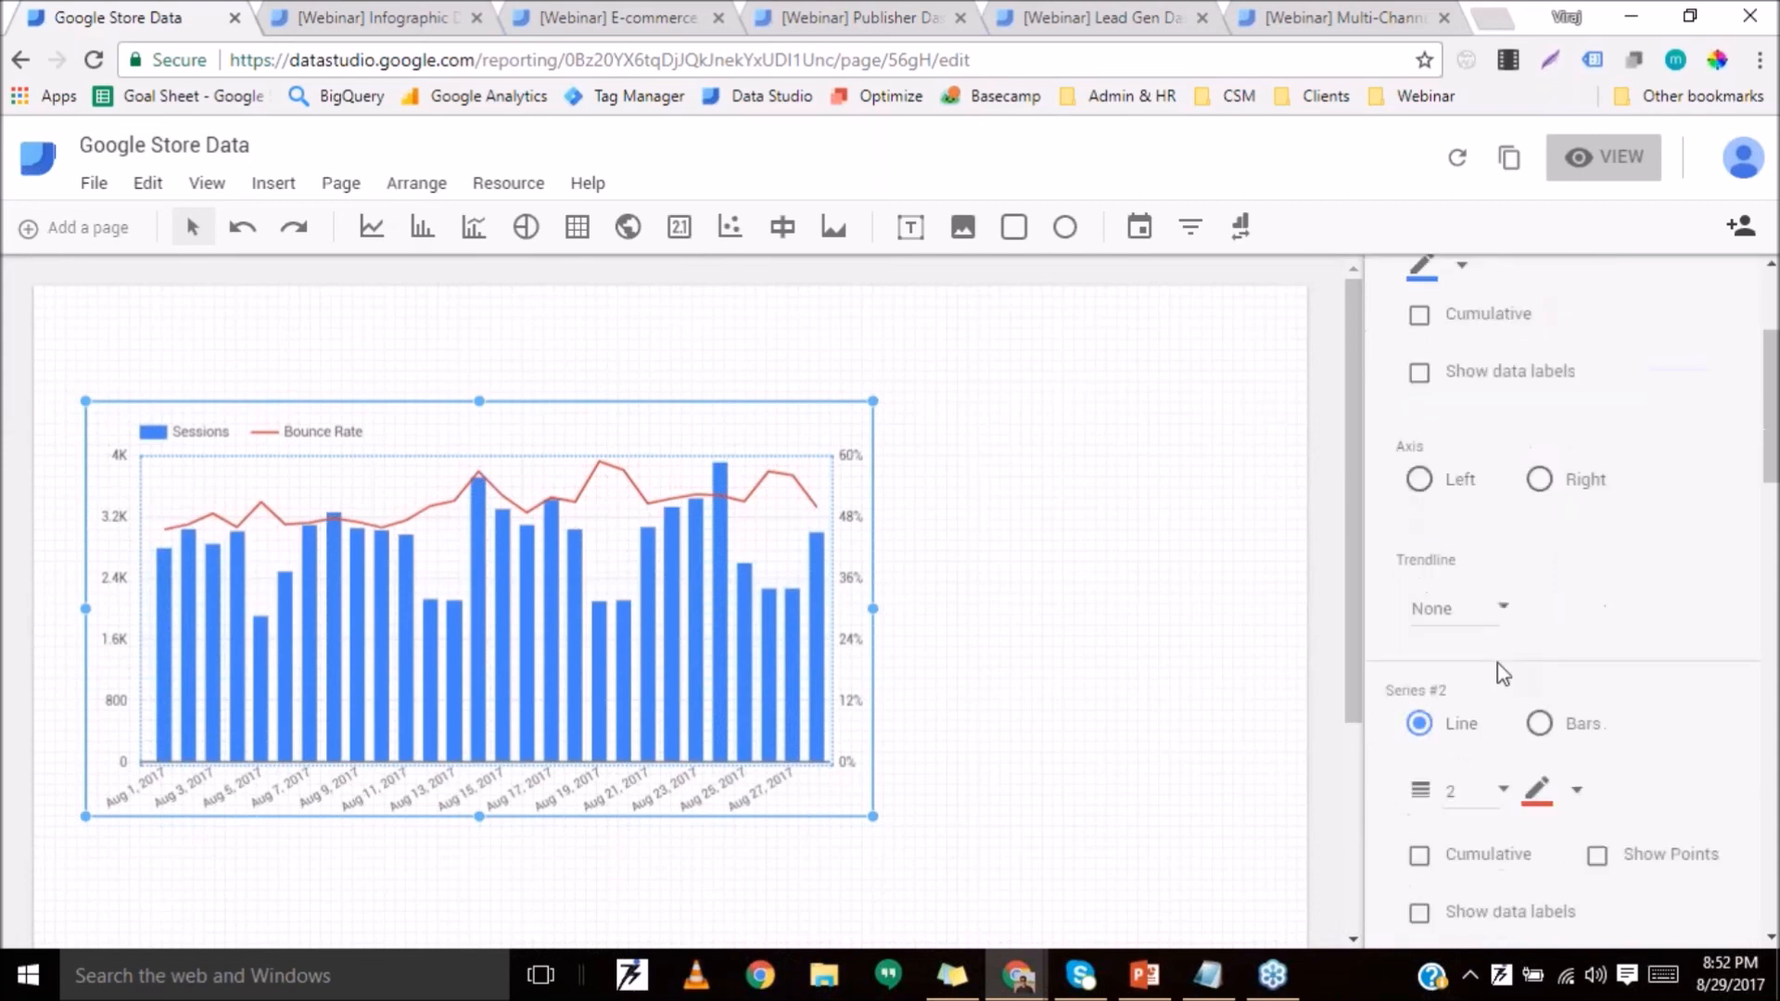
pyautogui.click(1597, 729)
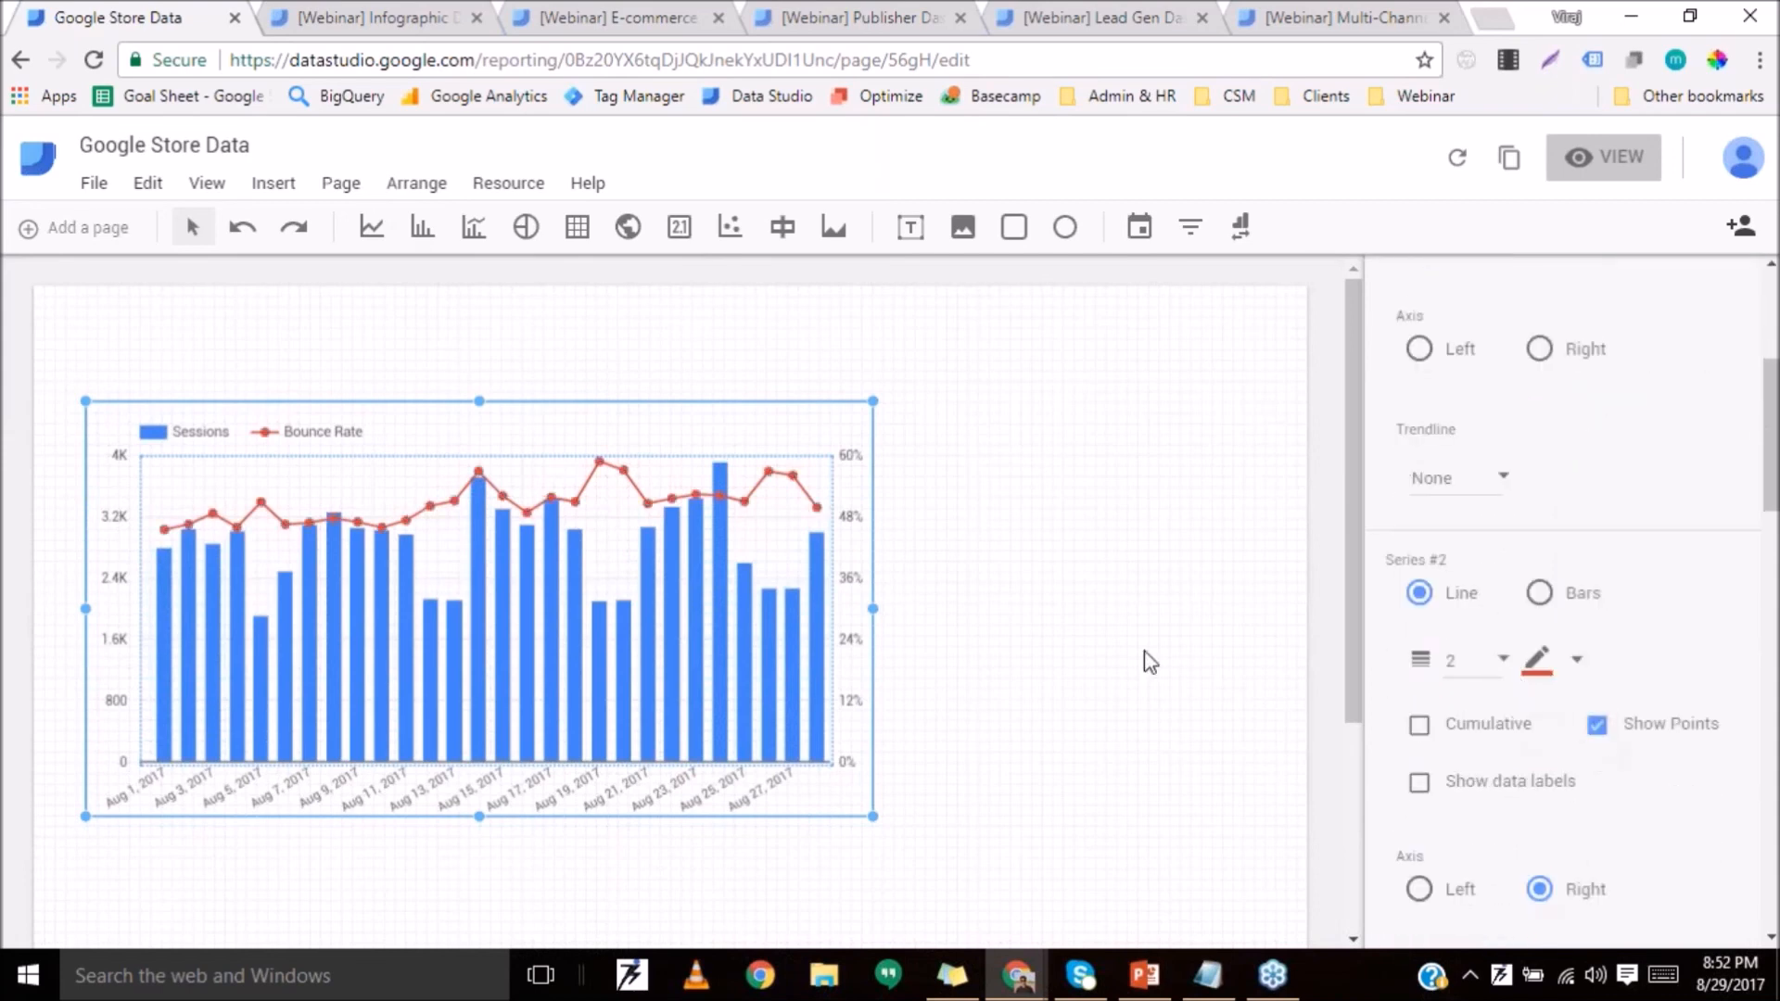
# Look over the chart's data settings and move the chart lower on the page to free space above it.
pyautogui.scroll(6, 1497, 360)
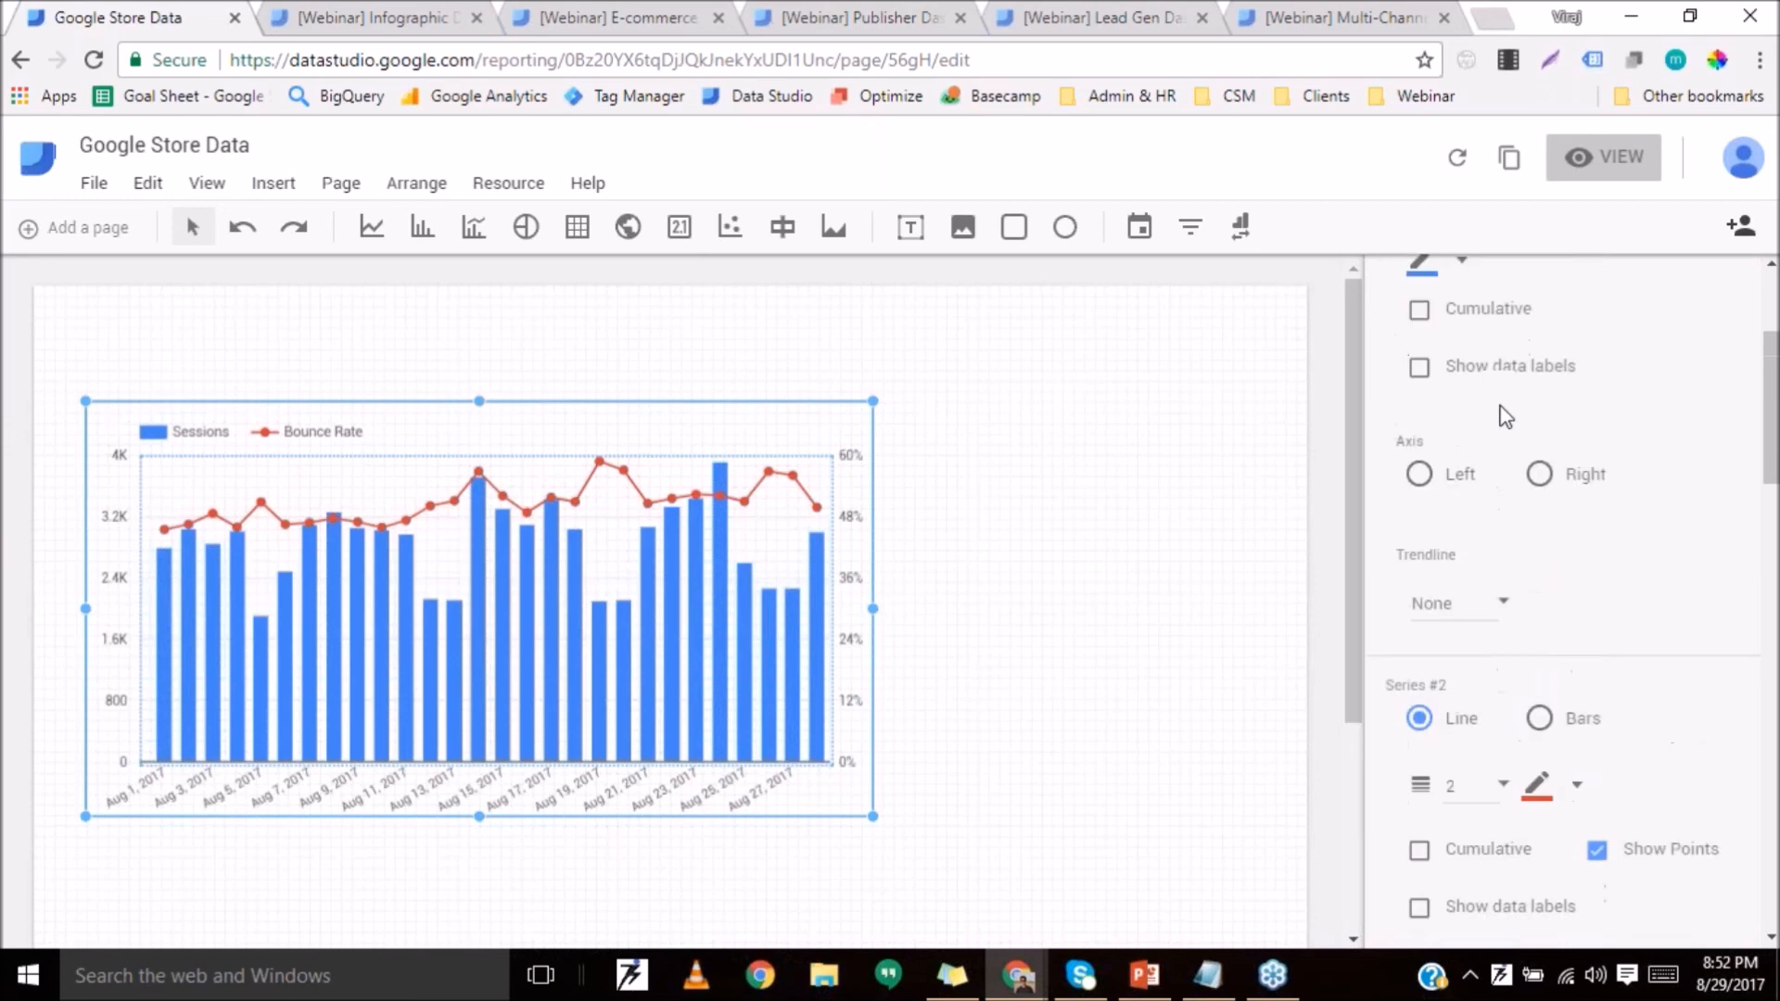
pyautogui.click(1475, 367)
pyautogui.scroll(-6, 1605, 715)
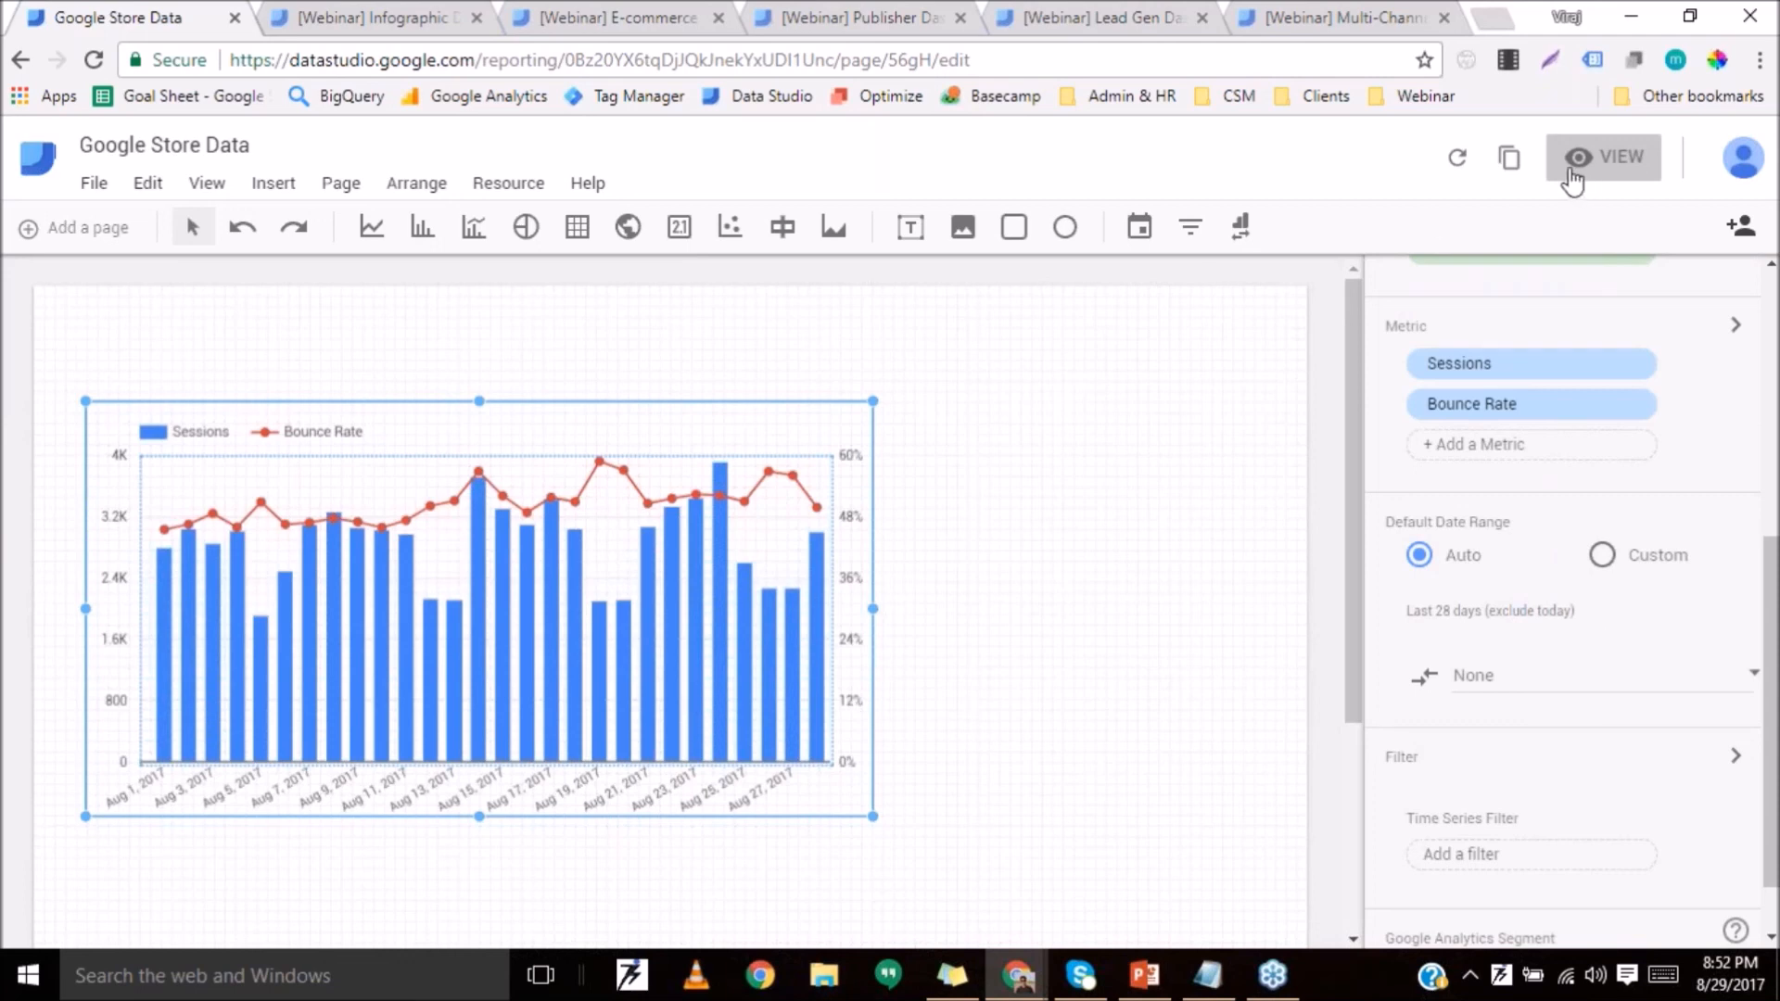
pyautogui.scroll(-1, 743, 635)
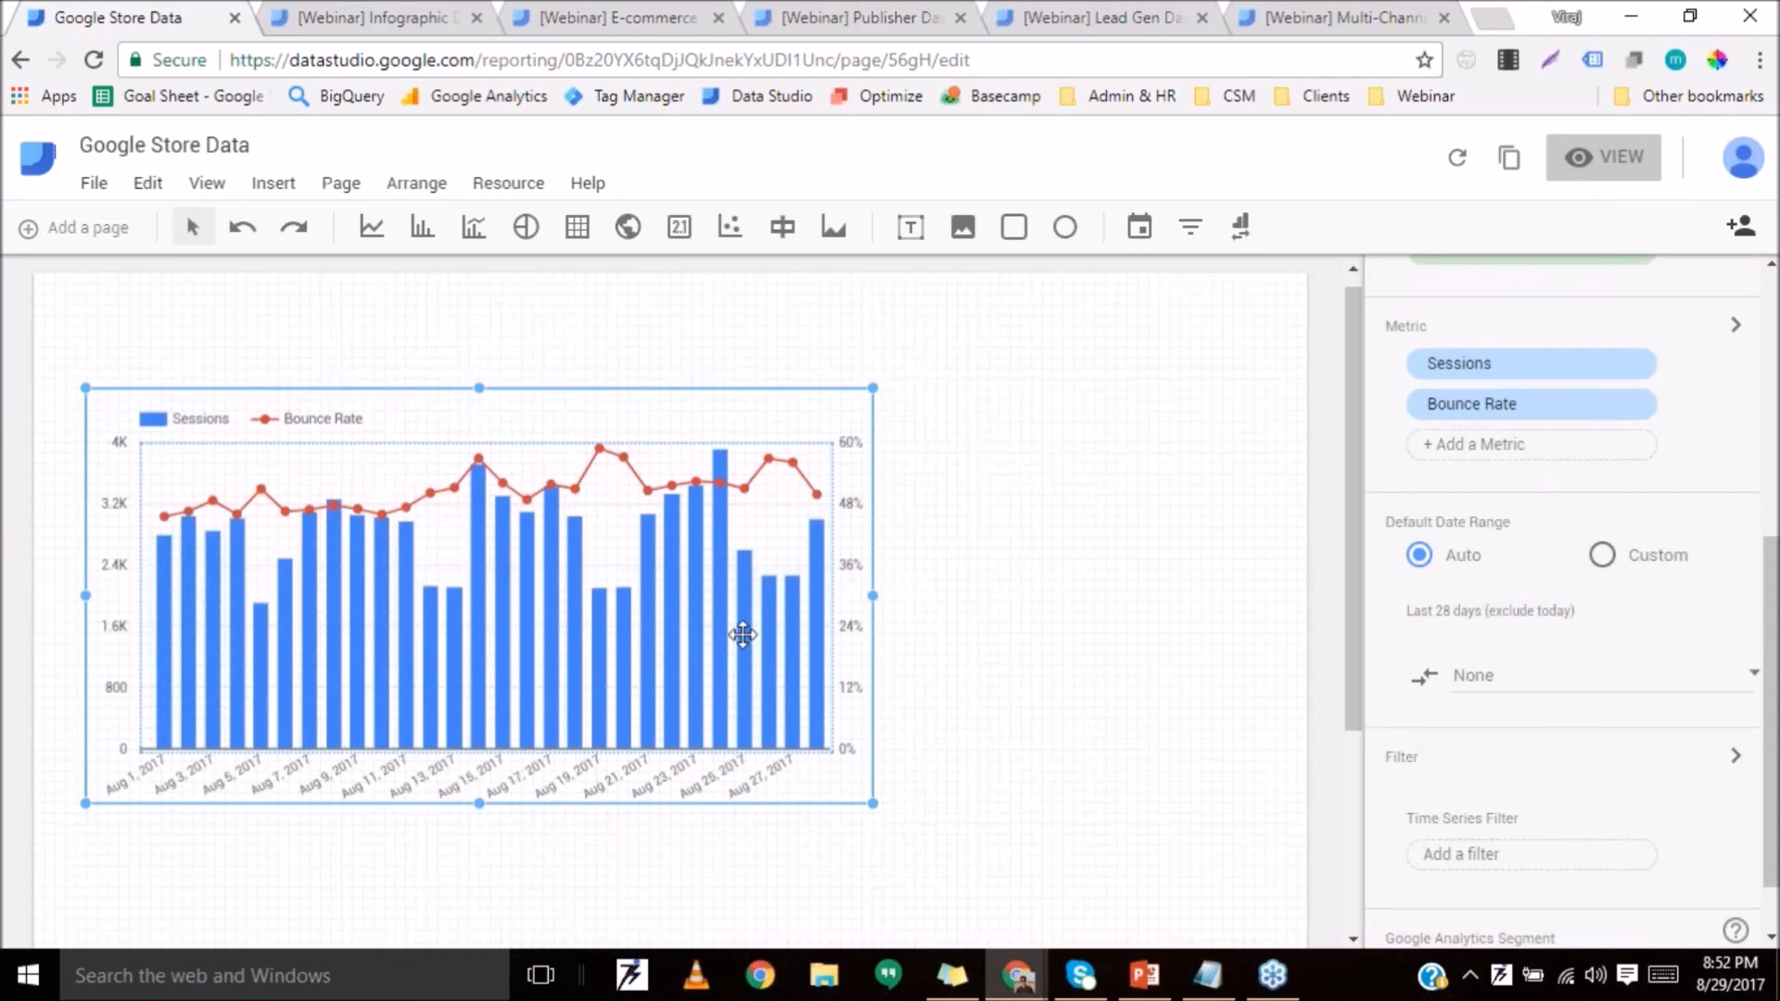
pyautogui.scroll(-3, 743, 635)
pyautogui.scroll(4, 649, 691)
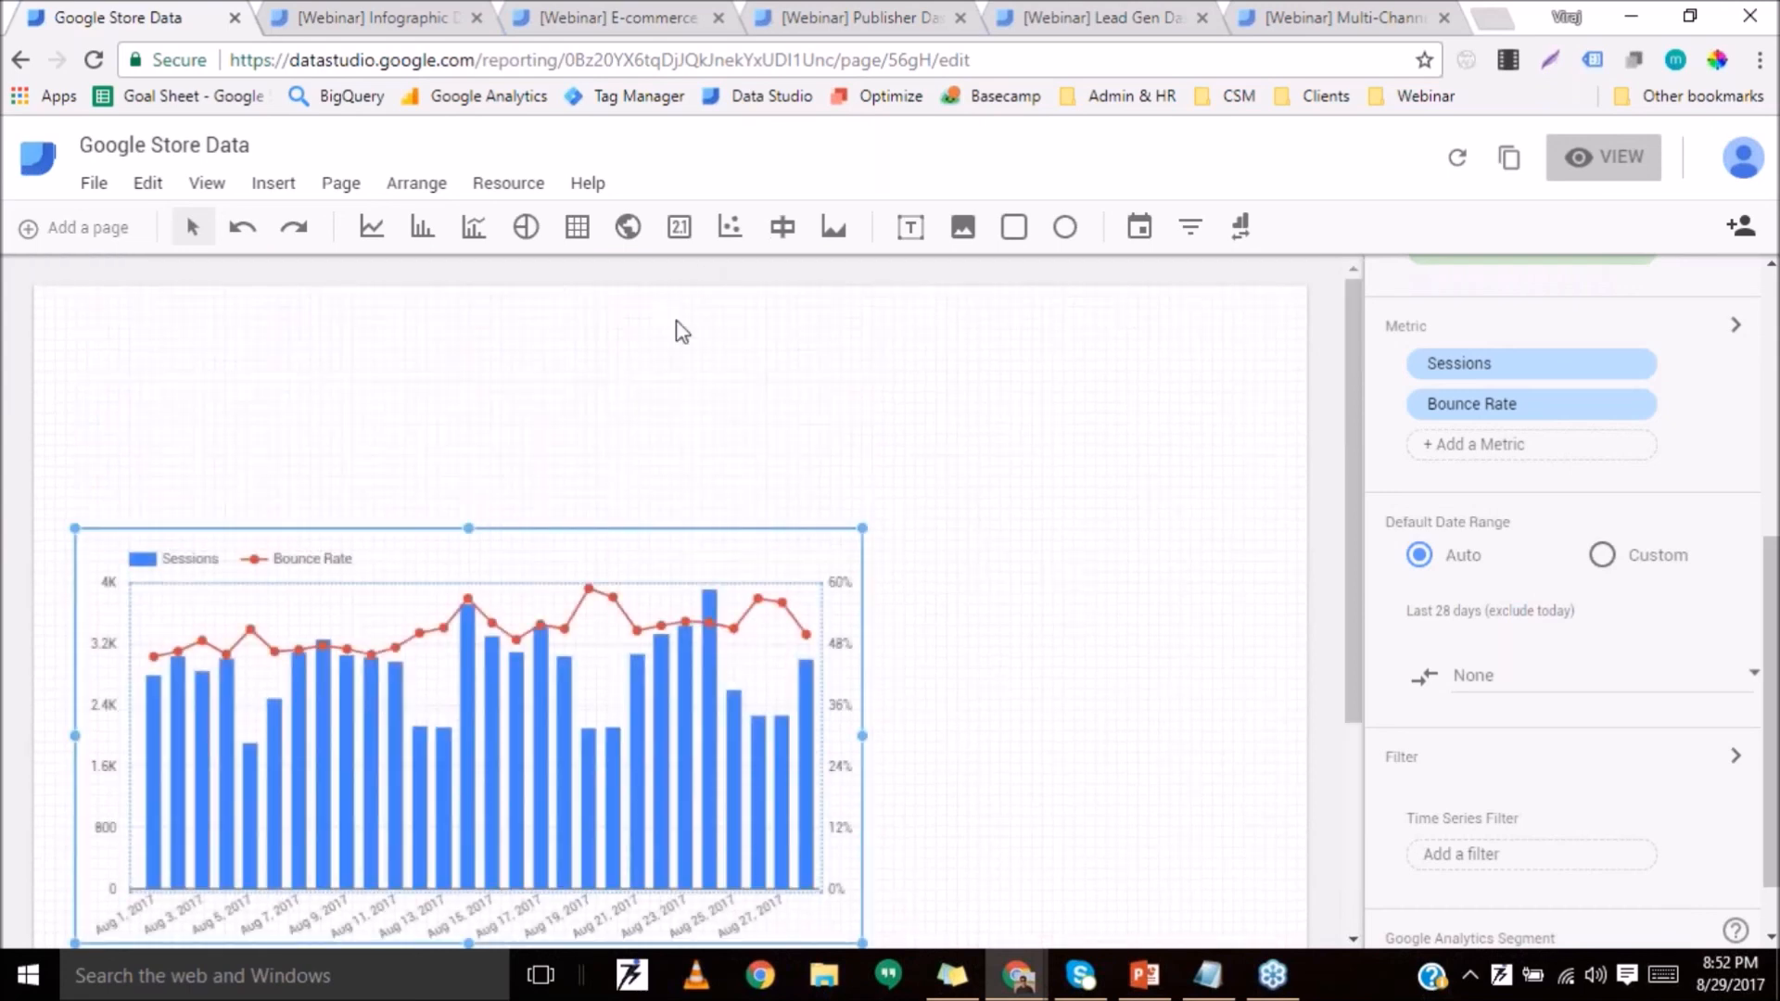
# Insert a small Sessions scorecard above the left end of the time series chart.
pyautogui.click(679, 232)
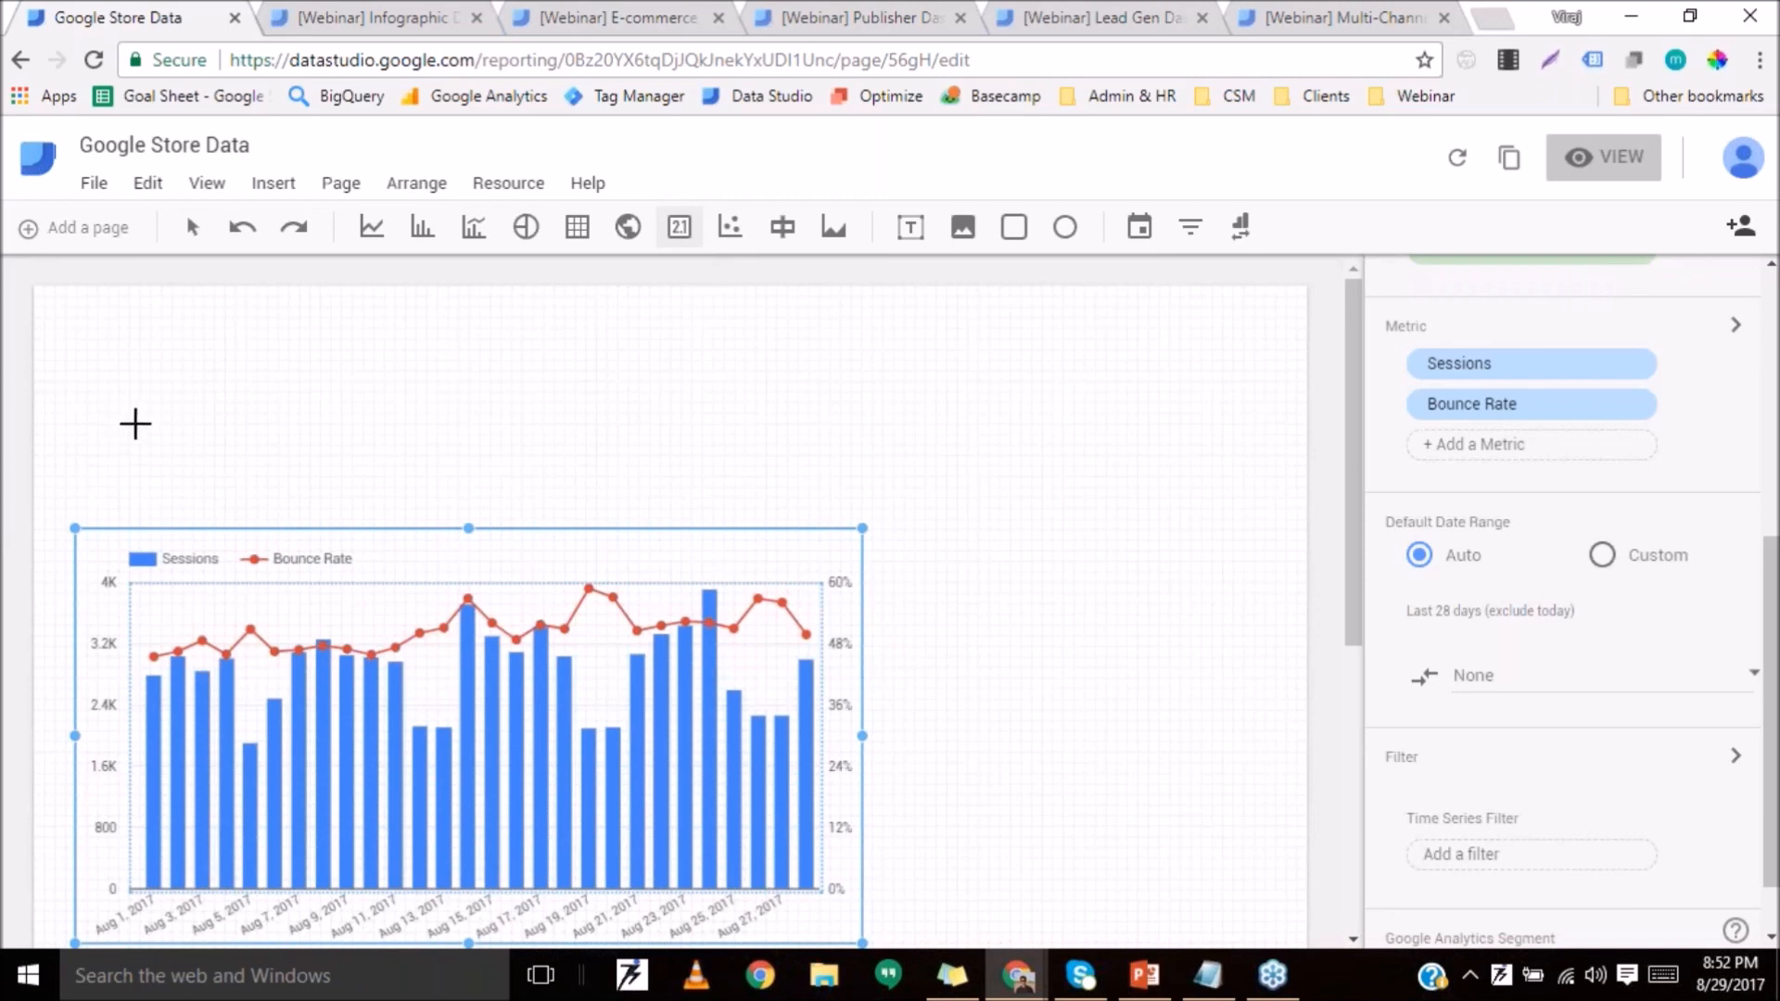
pyautogui.moveTo(126, 429); pyautogui.dragTo(300, 519)
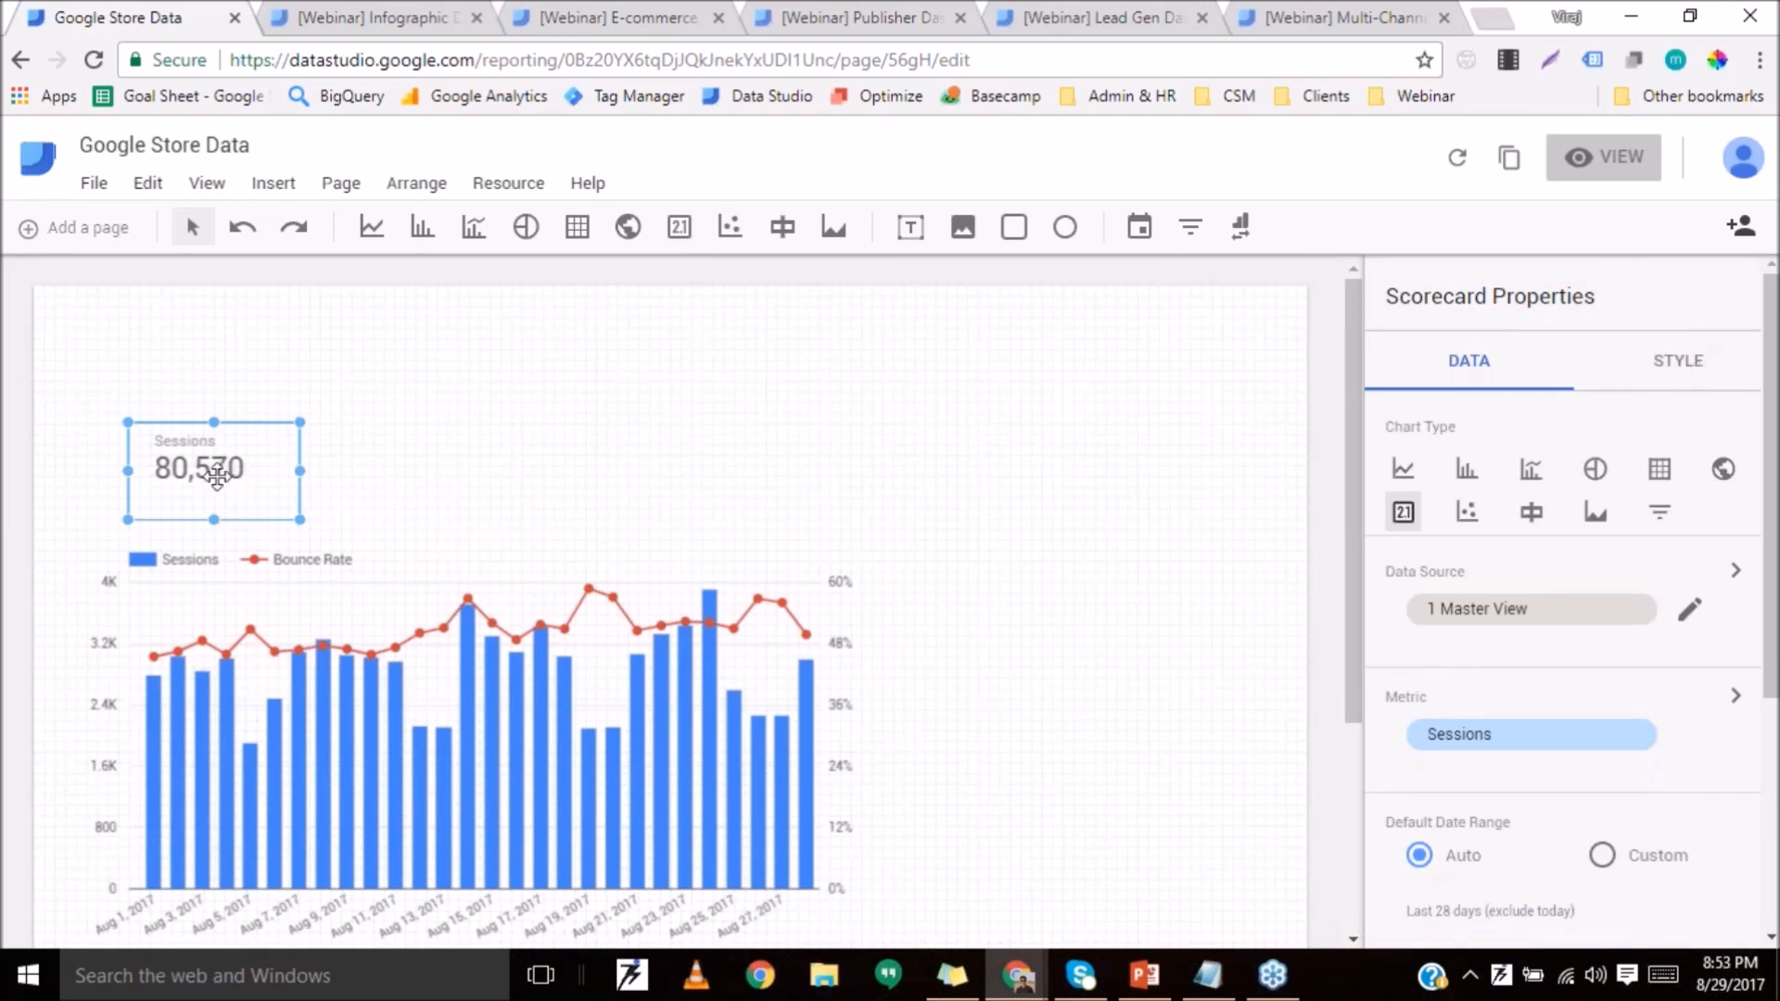
# Set the Sessions scorecard's label font size to 36px and move the scorecard down close to the chart.
pyautogui.click(1624, 382)
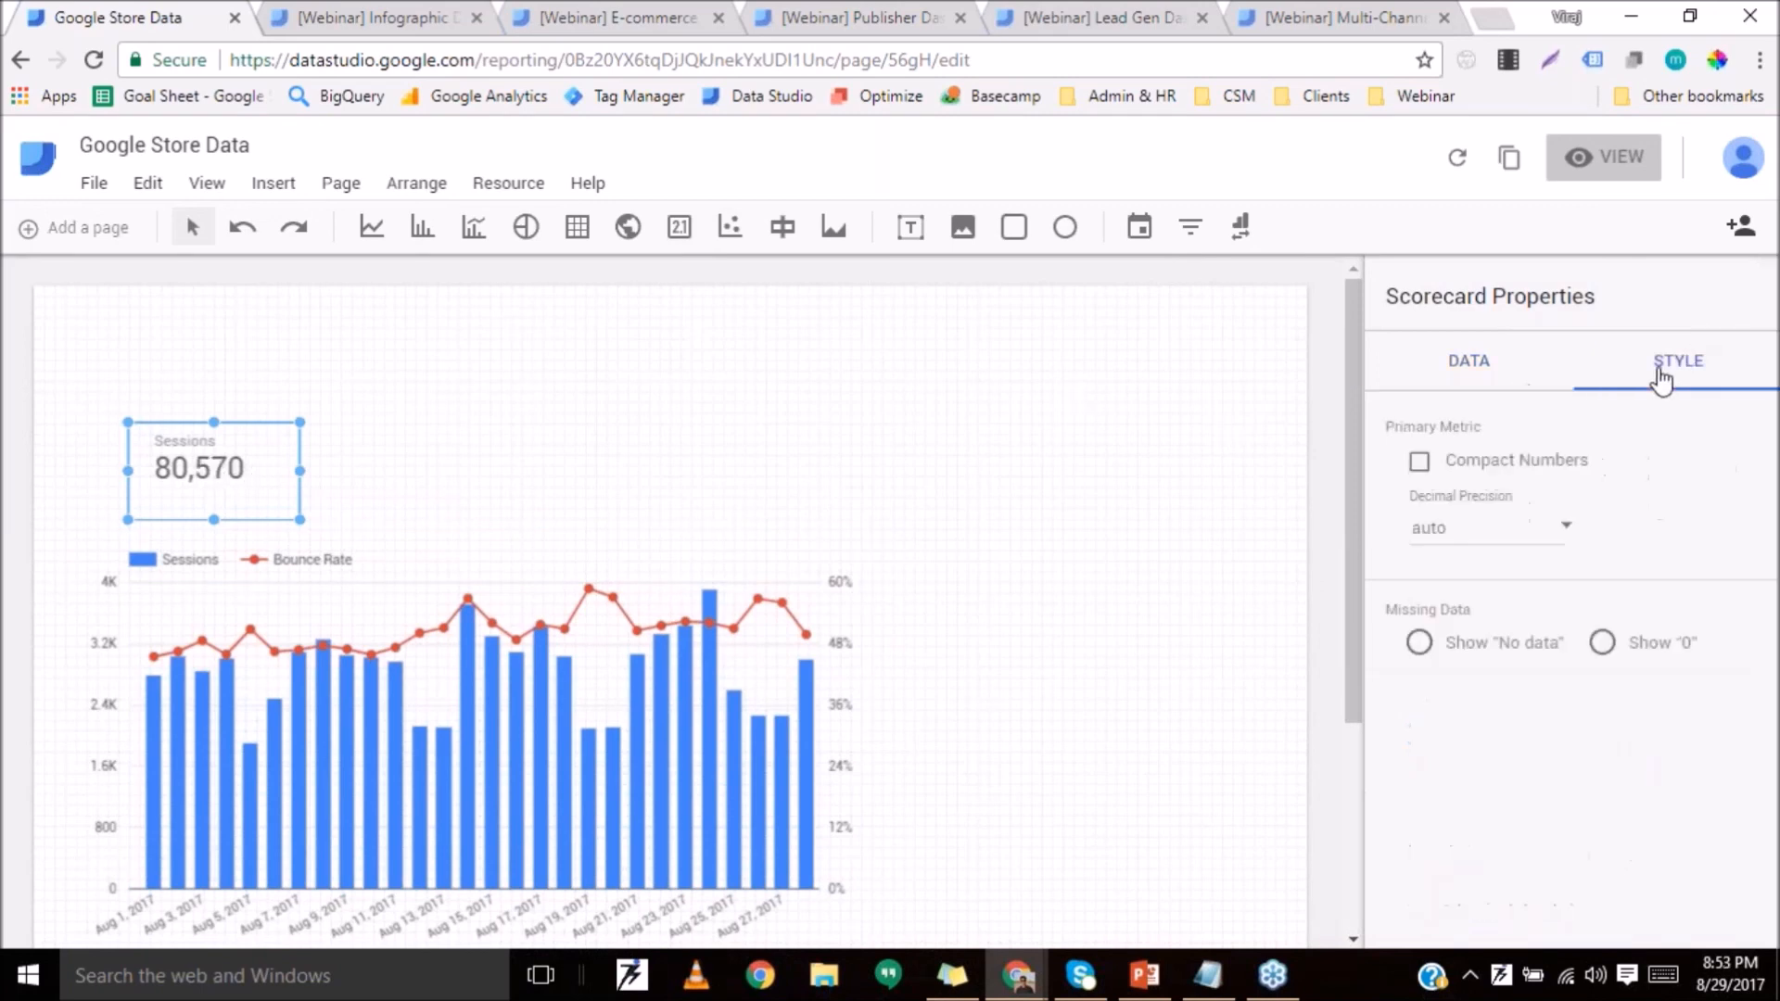
pyautogui.scroll(-6, 1472, 815)
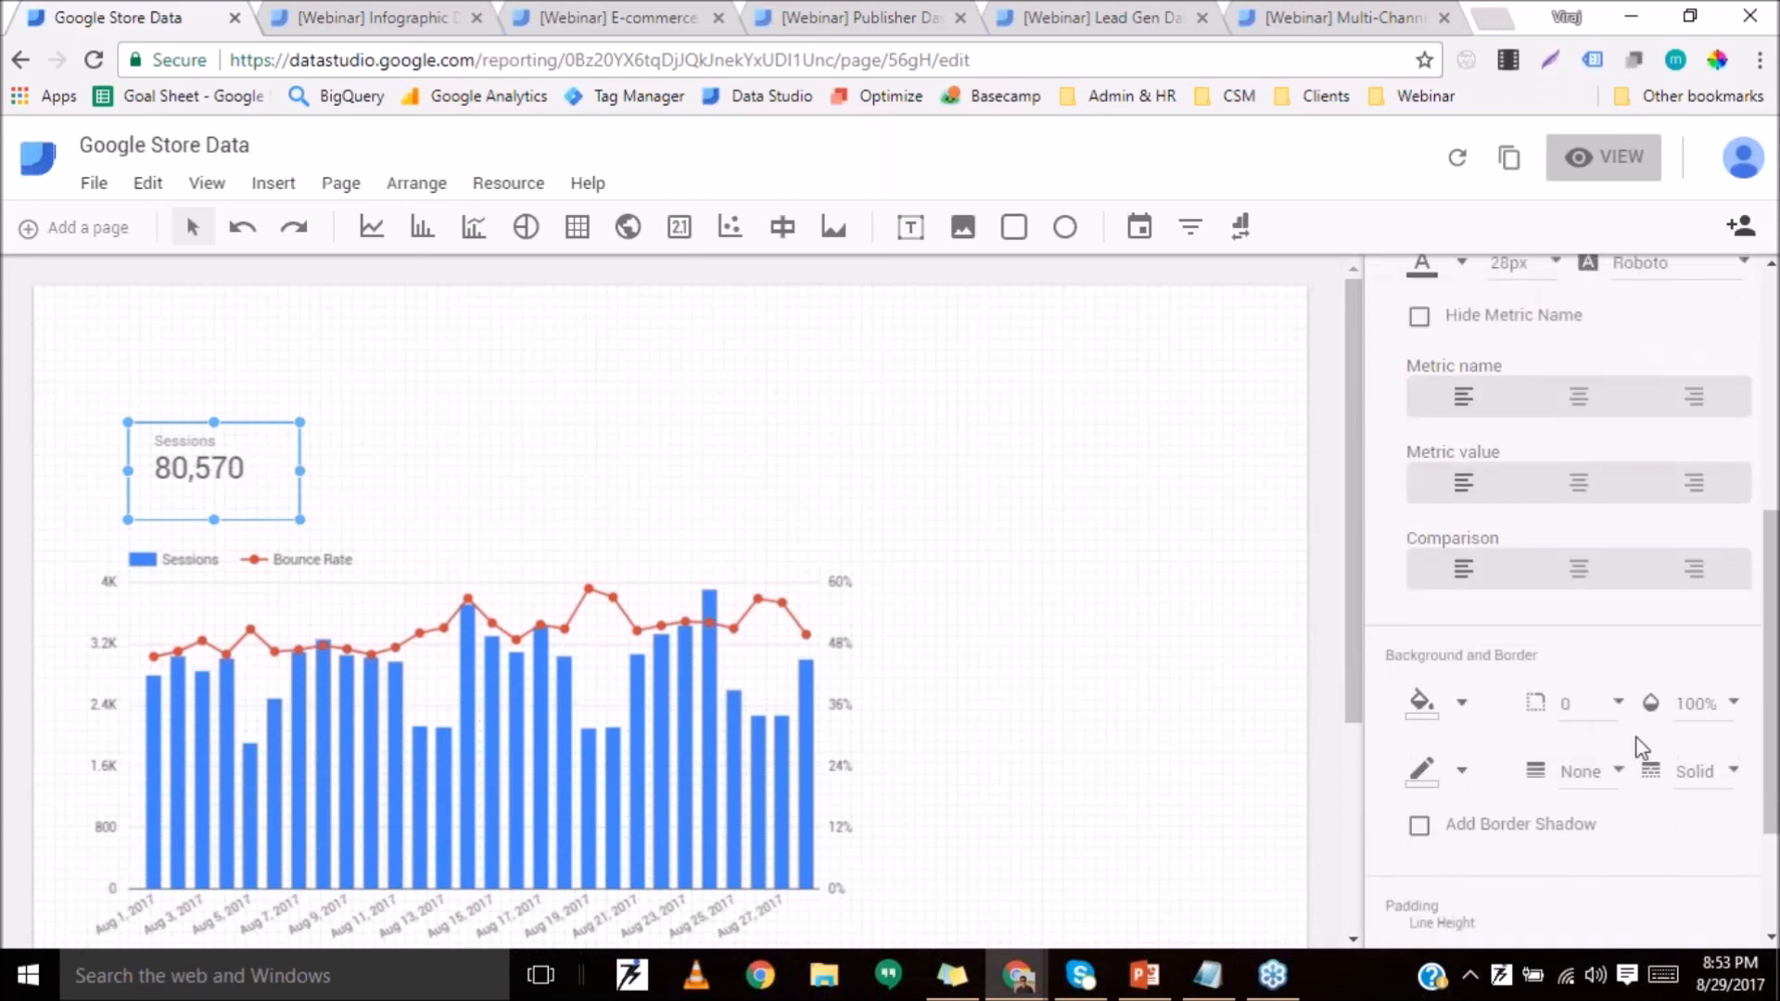
pyautogui.scroll(5, 1558, 686)
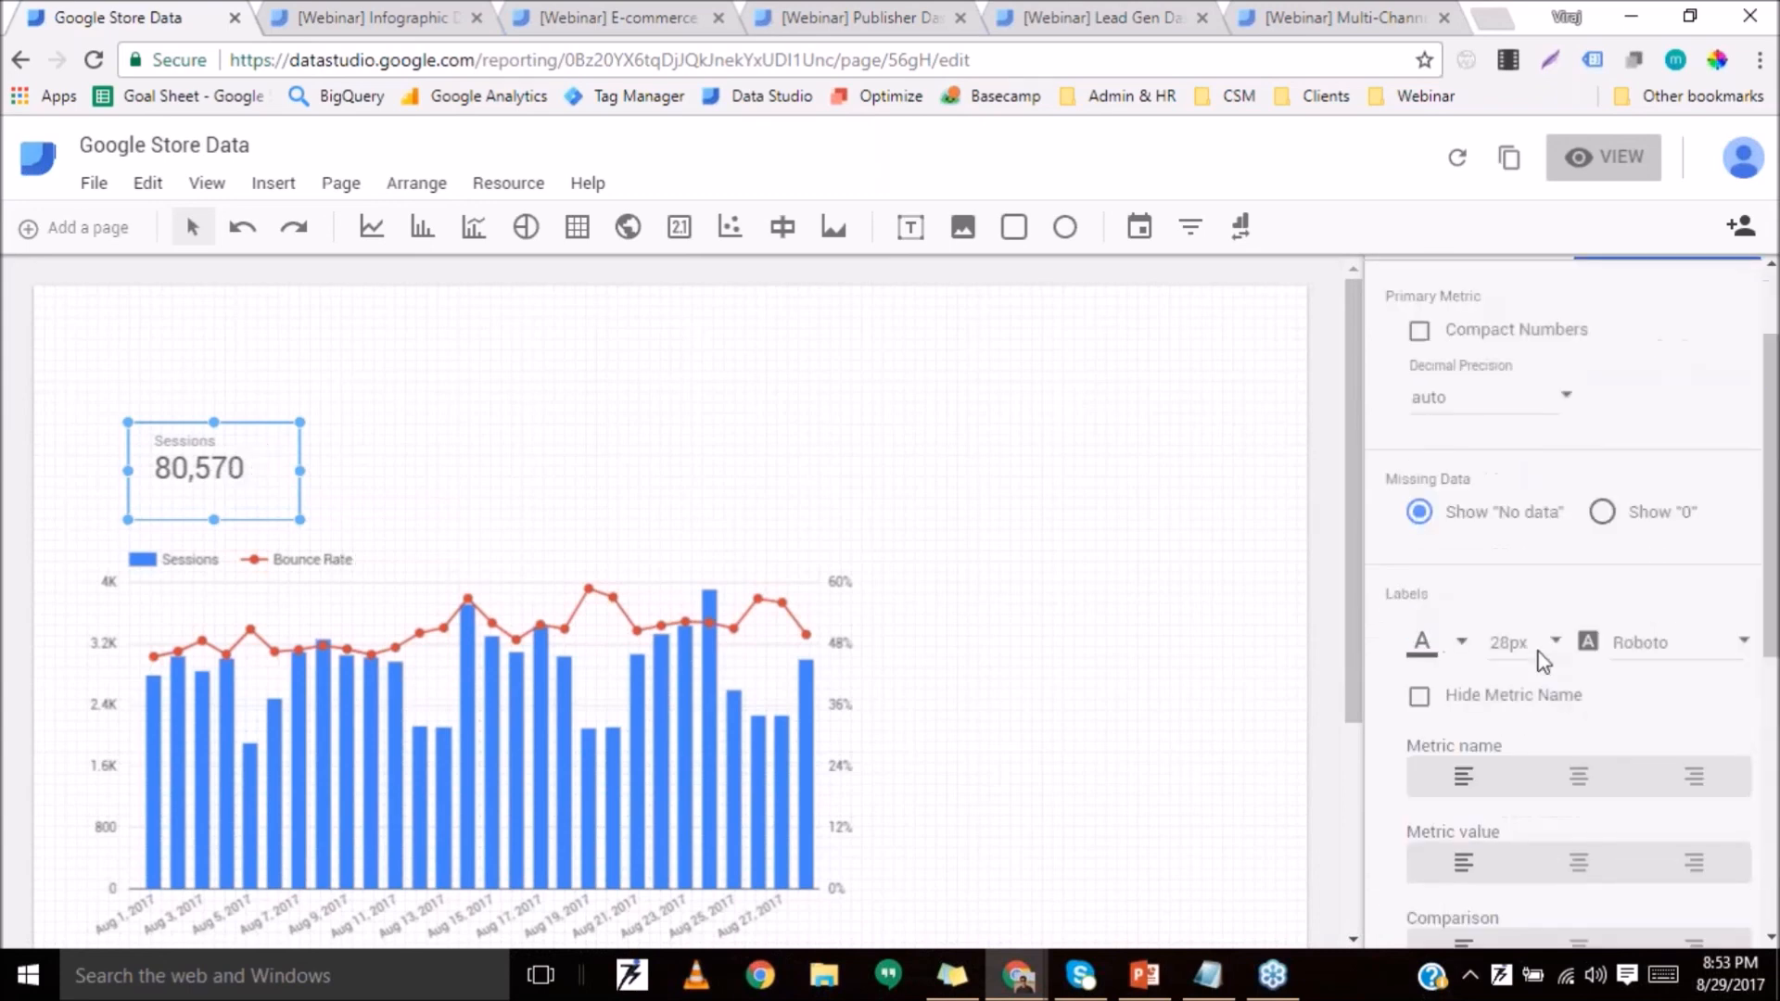
pyautogui.click(1542, 660)
pyautogui.click(1521, 763)
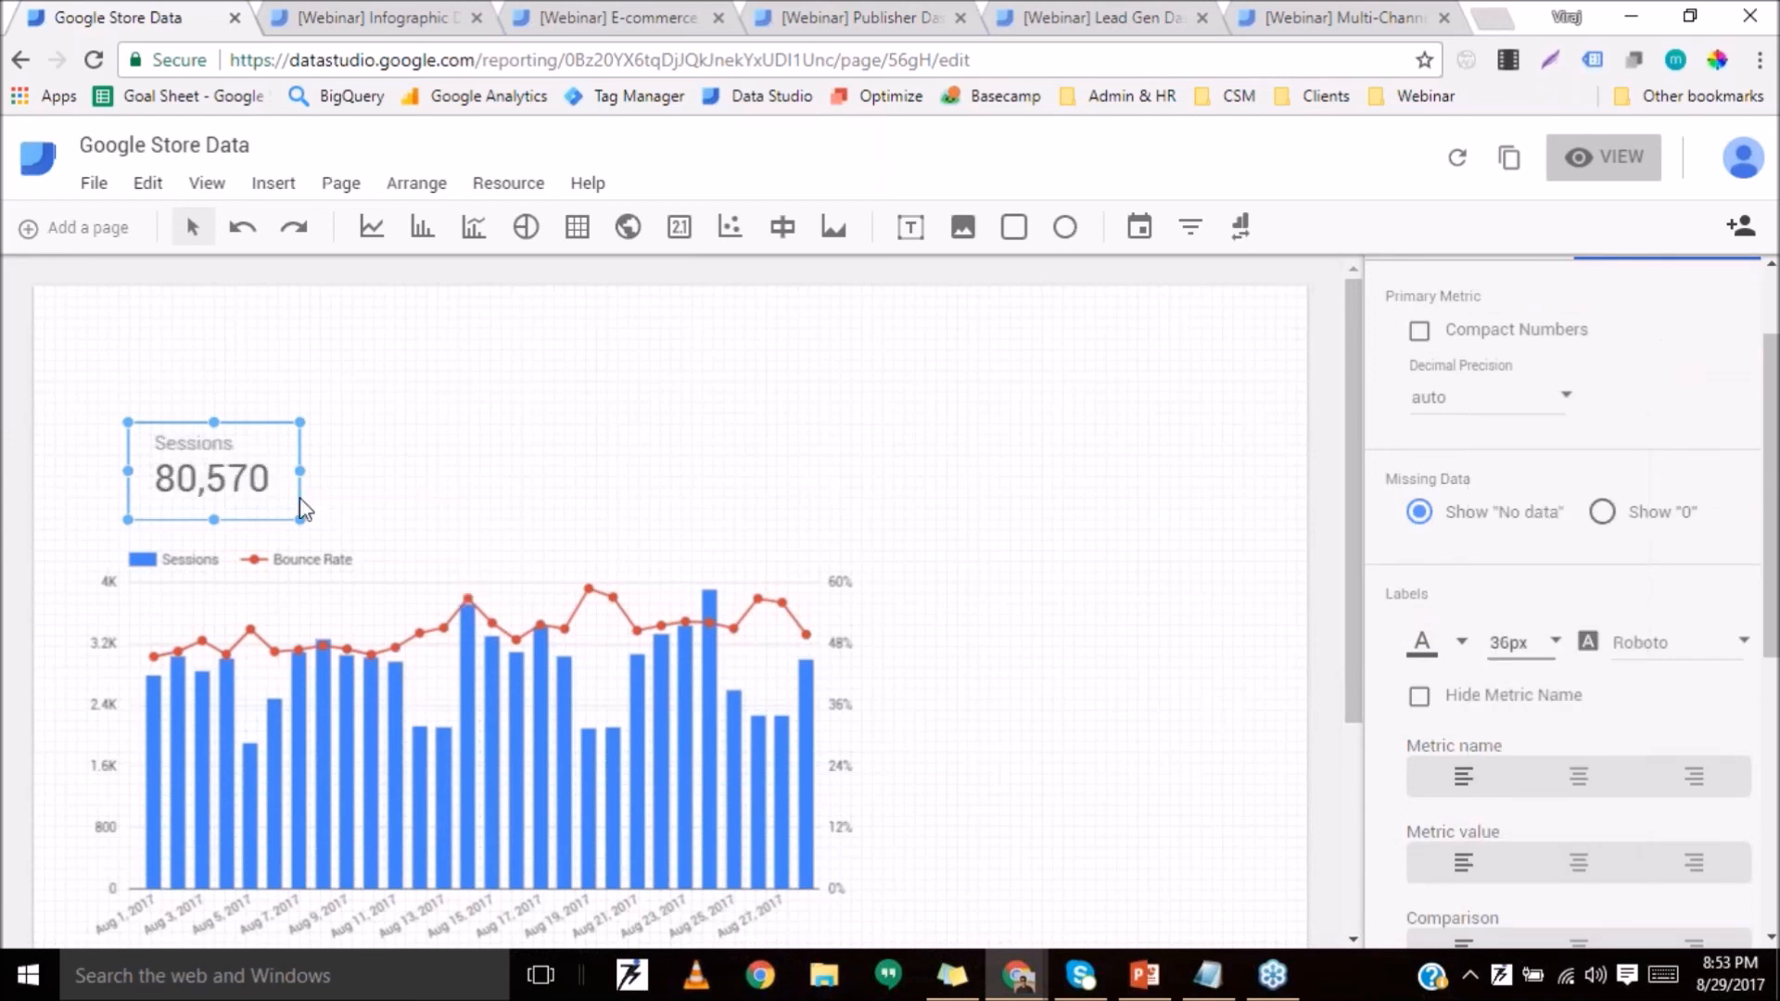
pyautogui.moveTo(185, 447); pyautogui.dragTo(185, 468)
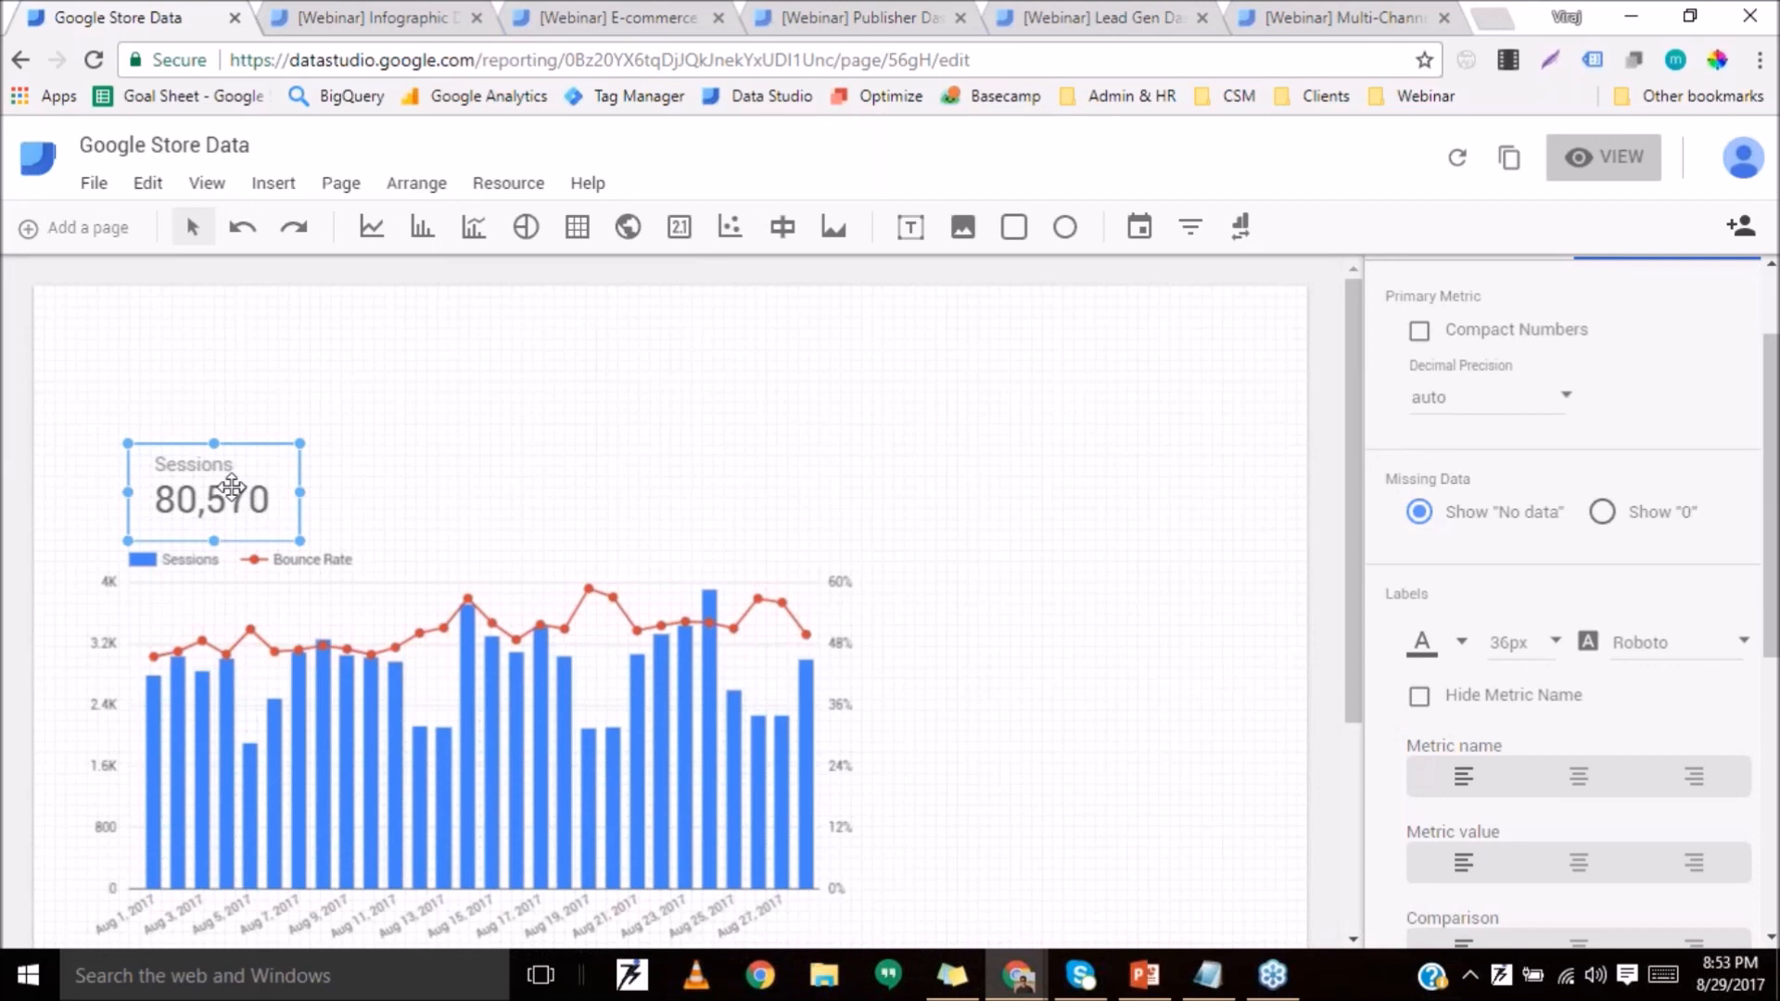
# Duplicate the Sessions scorecard above the right half of the time series chart and set the copy's metric to Bounce Rate.
pyautogui.moveTo(232, 487); pyautogui.dragTo(626, 497)
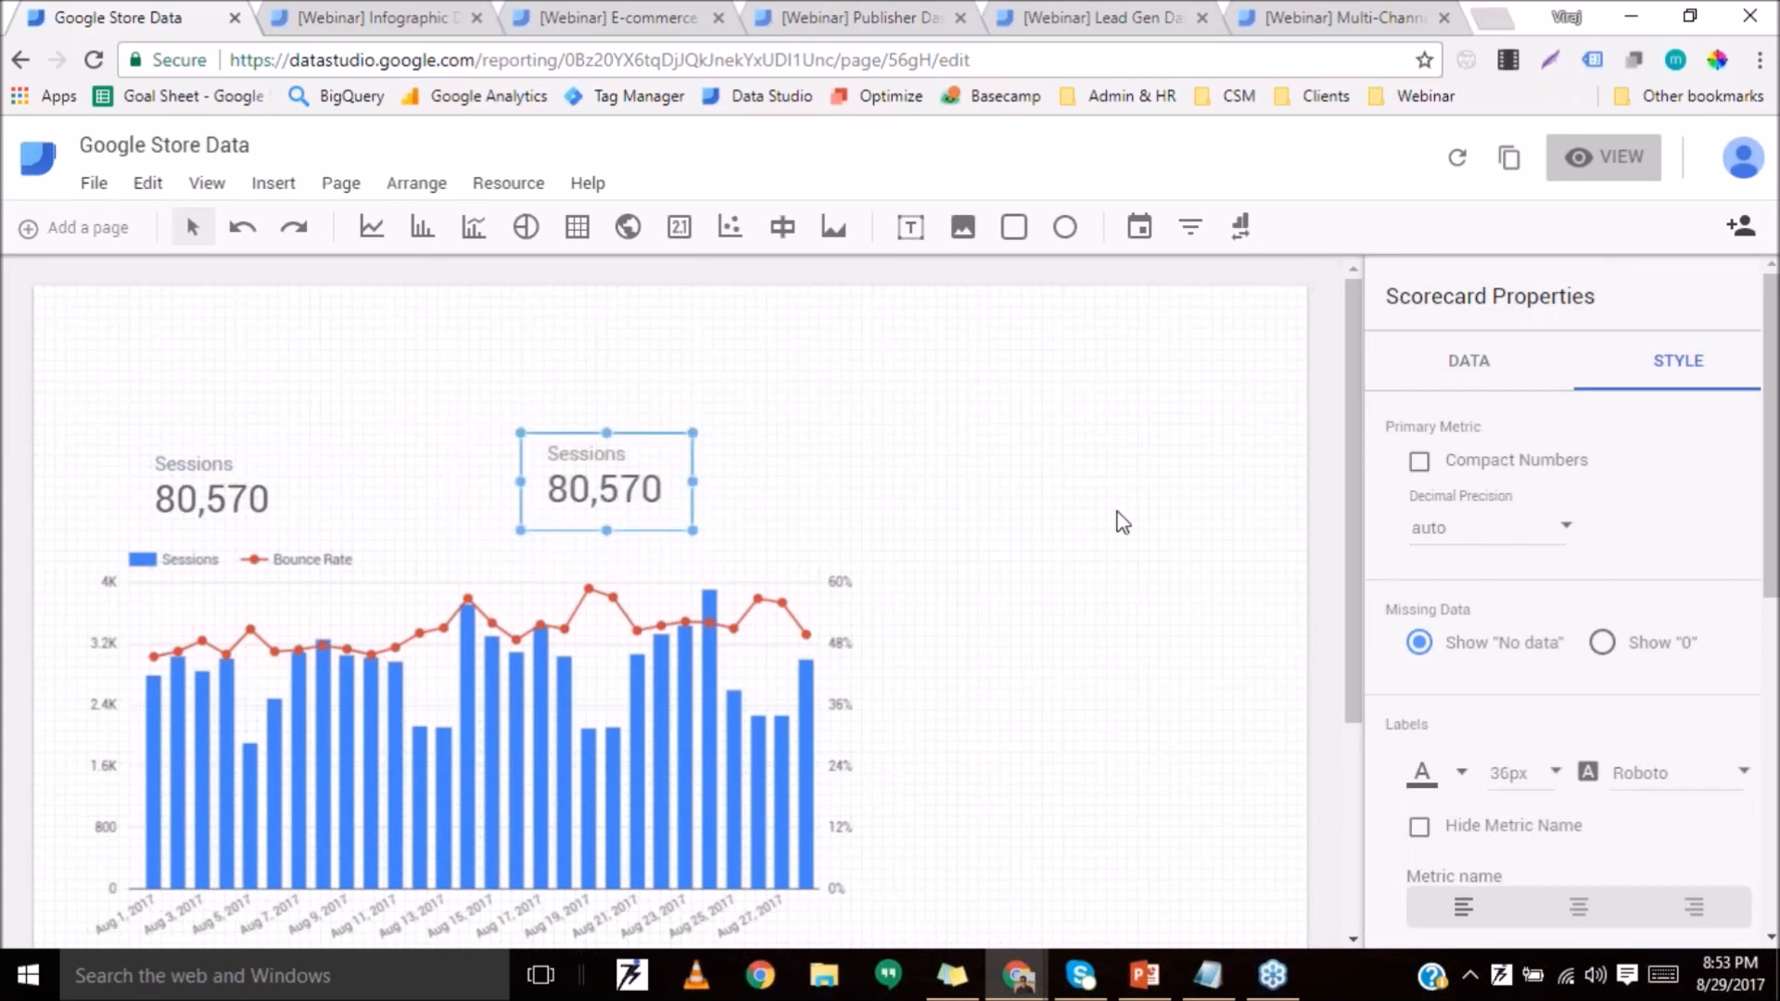
pyautogui.click(1468, 369)
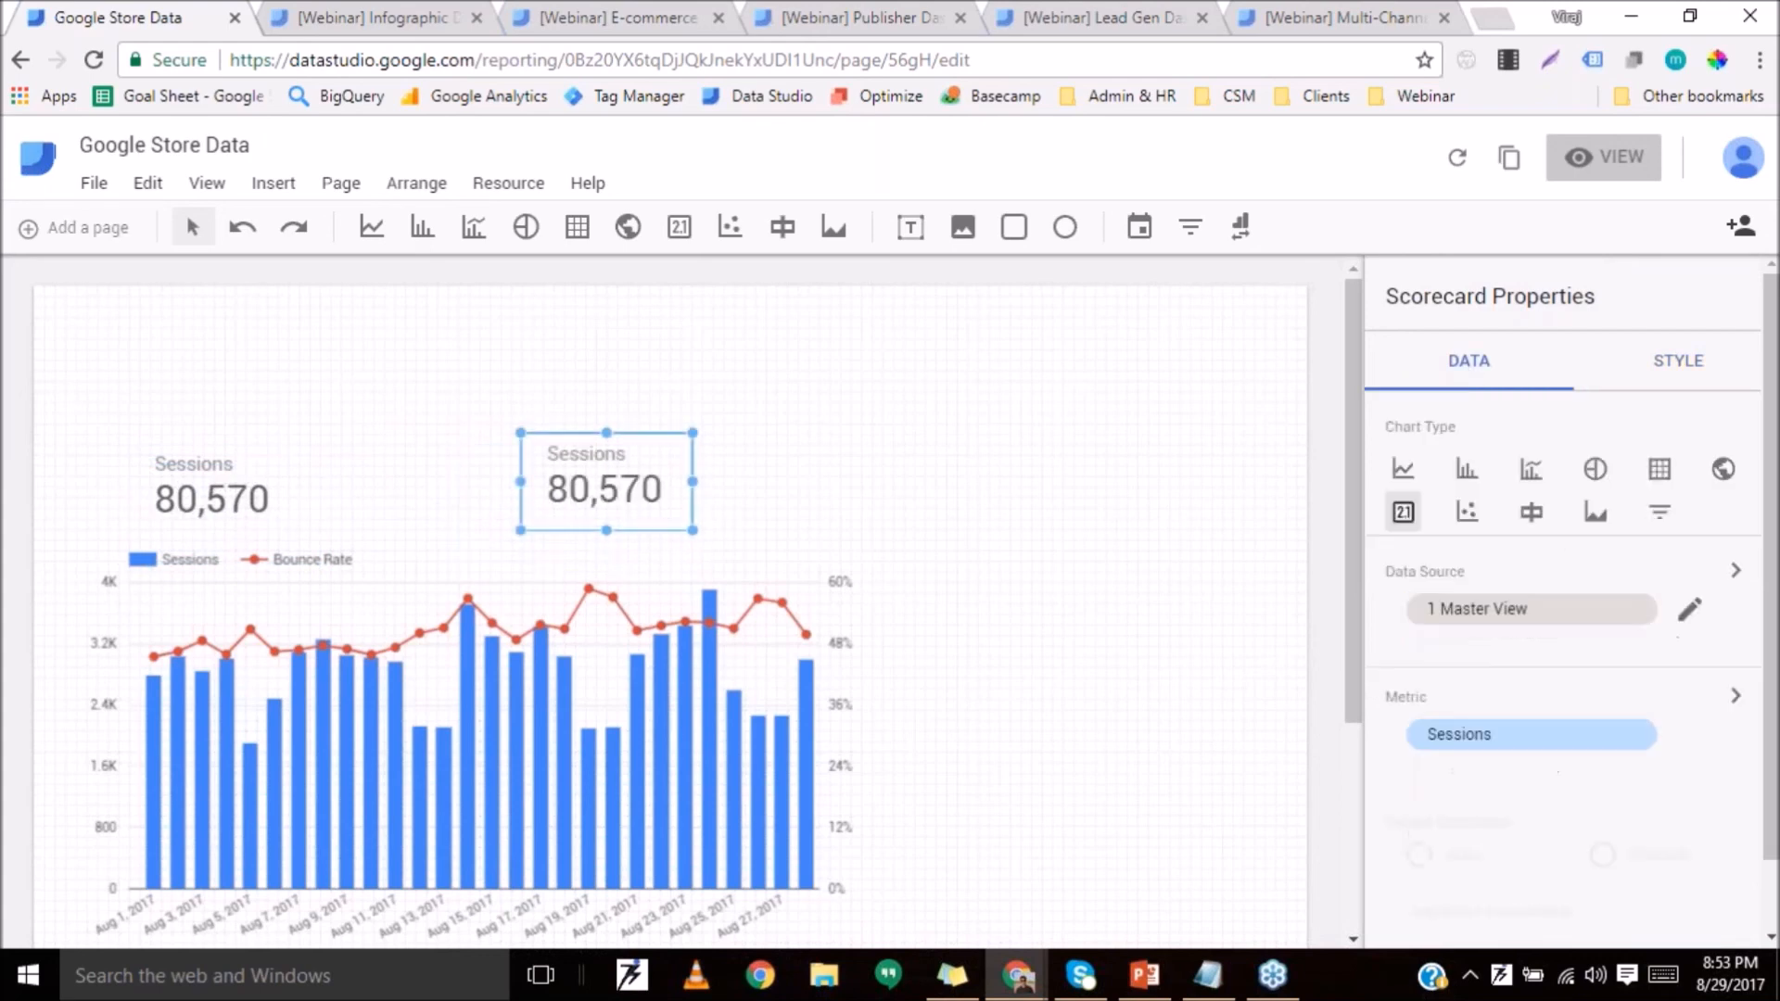
pyautogui.click(1494, 737)
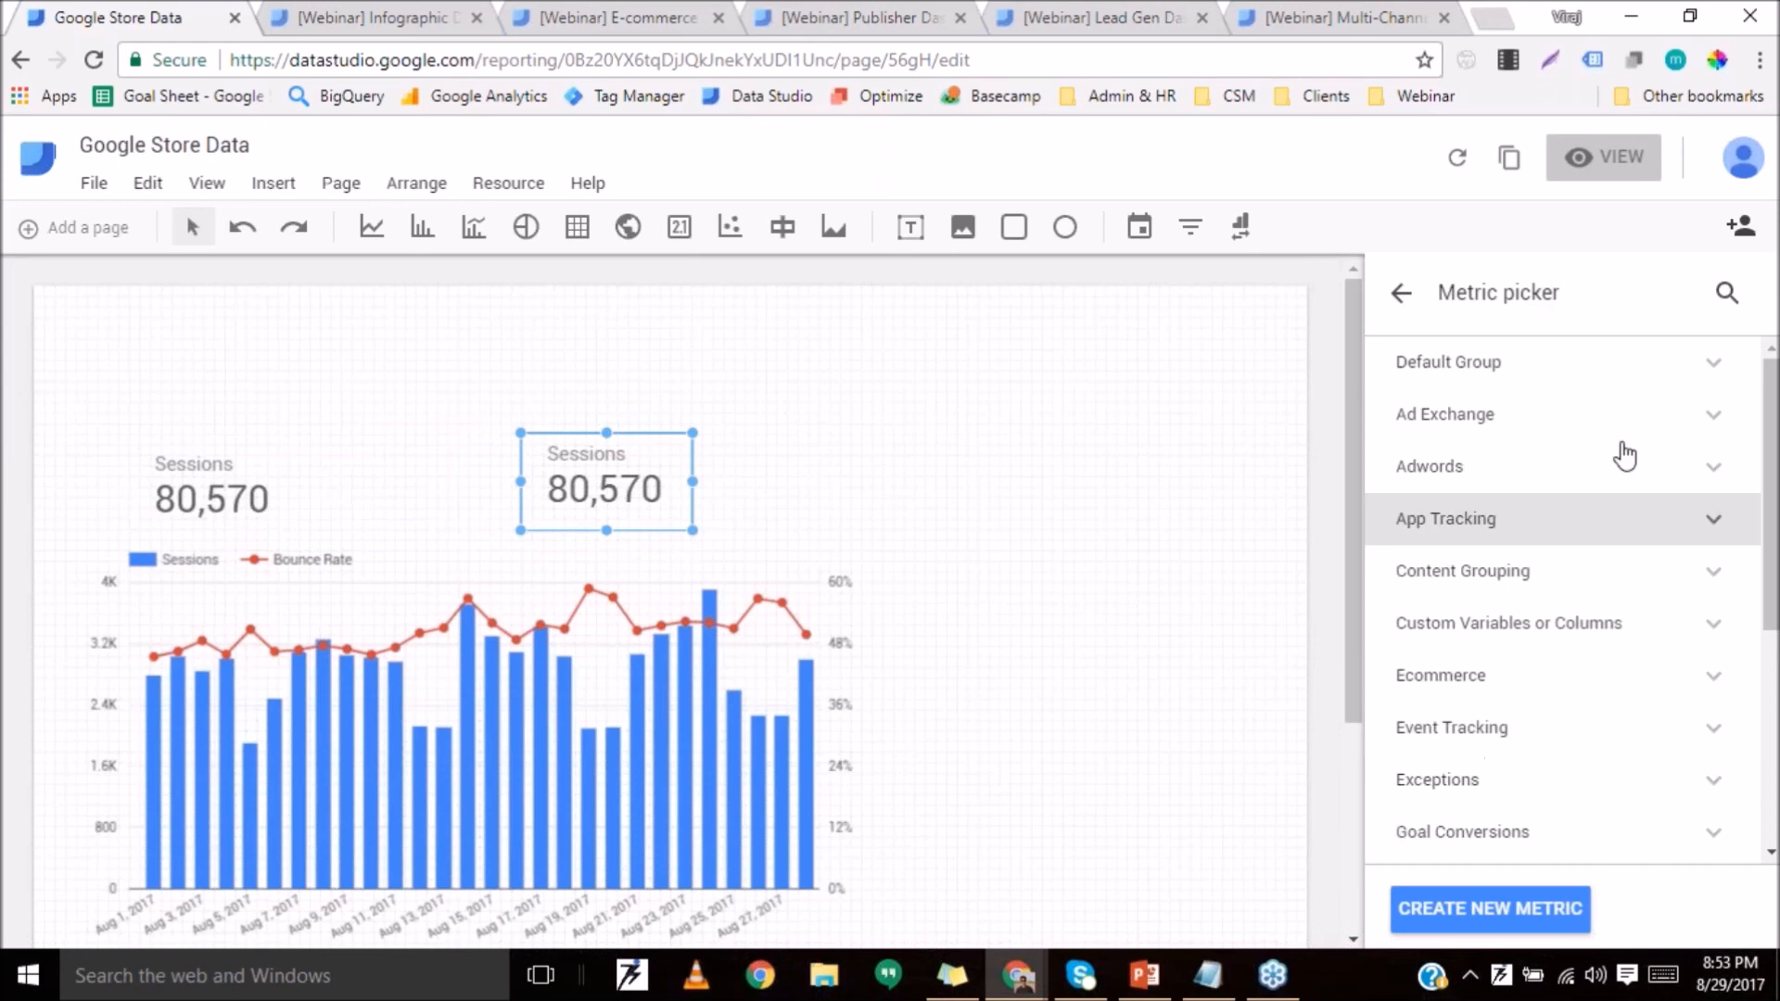
pyautogui.click(1723, 293)
pyautogui.write('b')
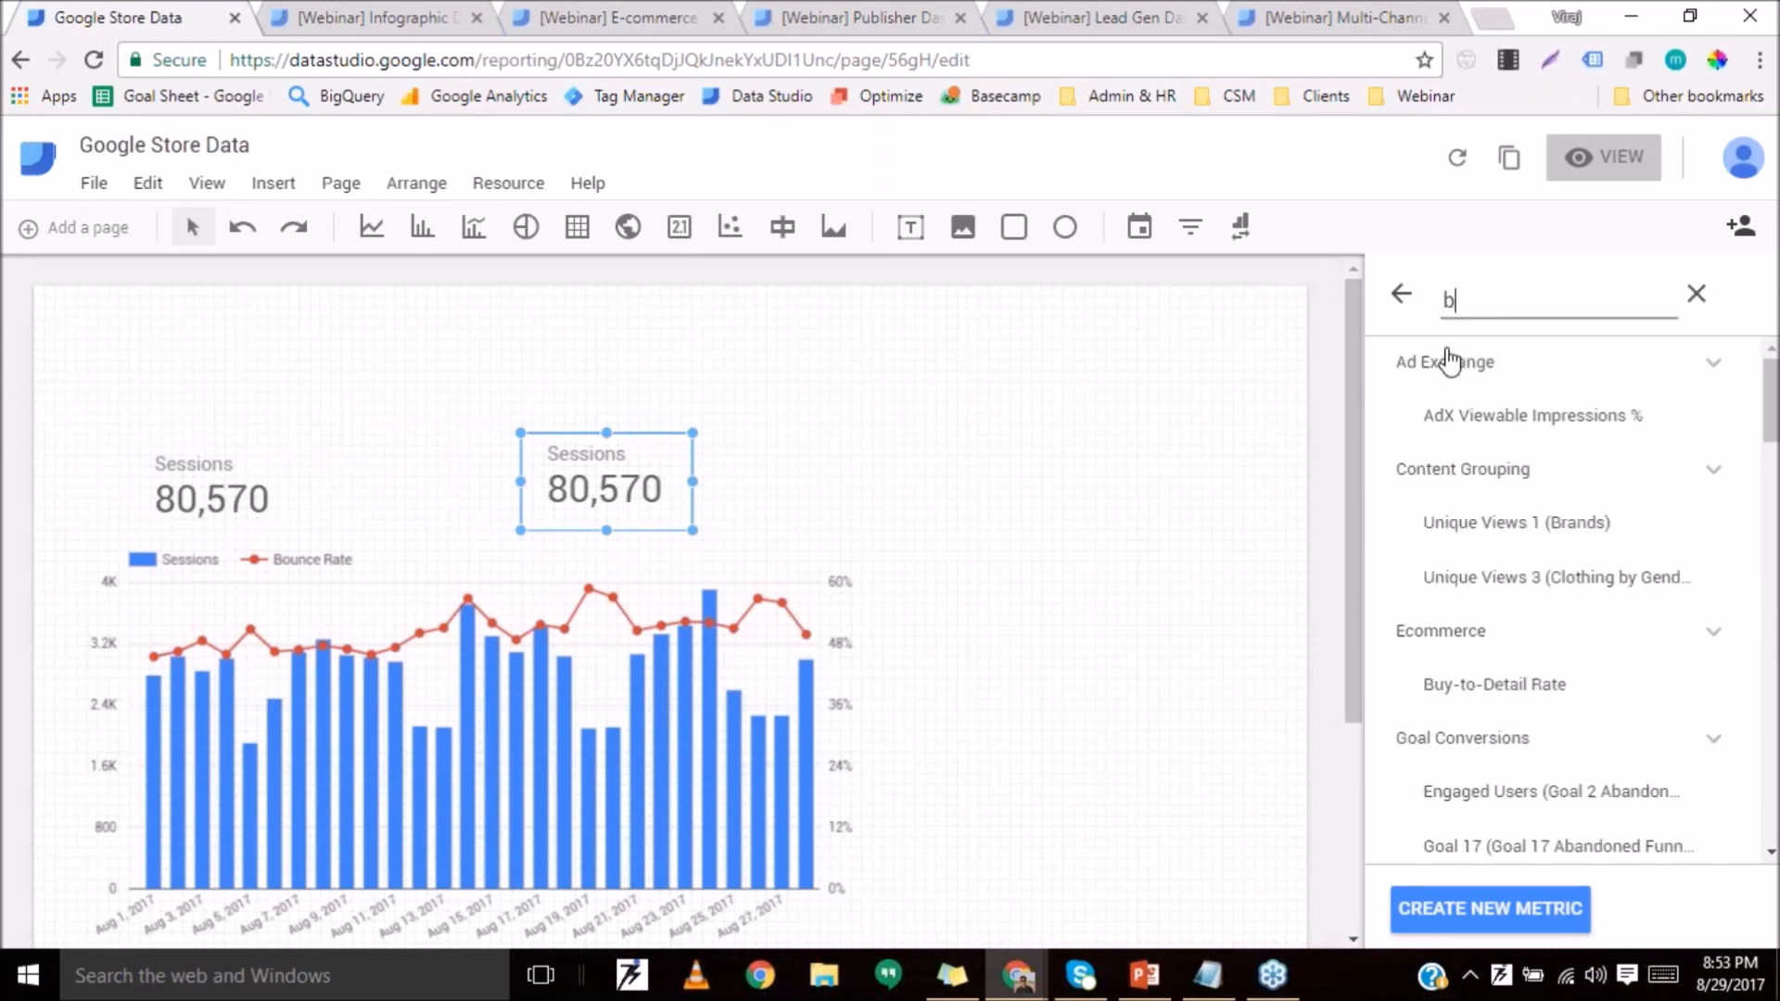
pyautogui.write('ounce')
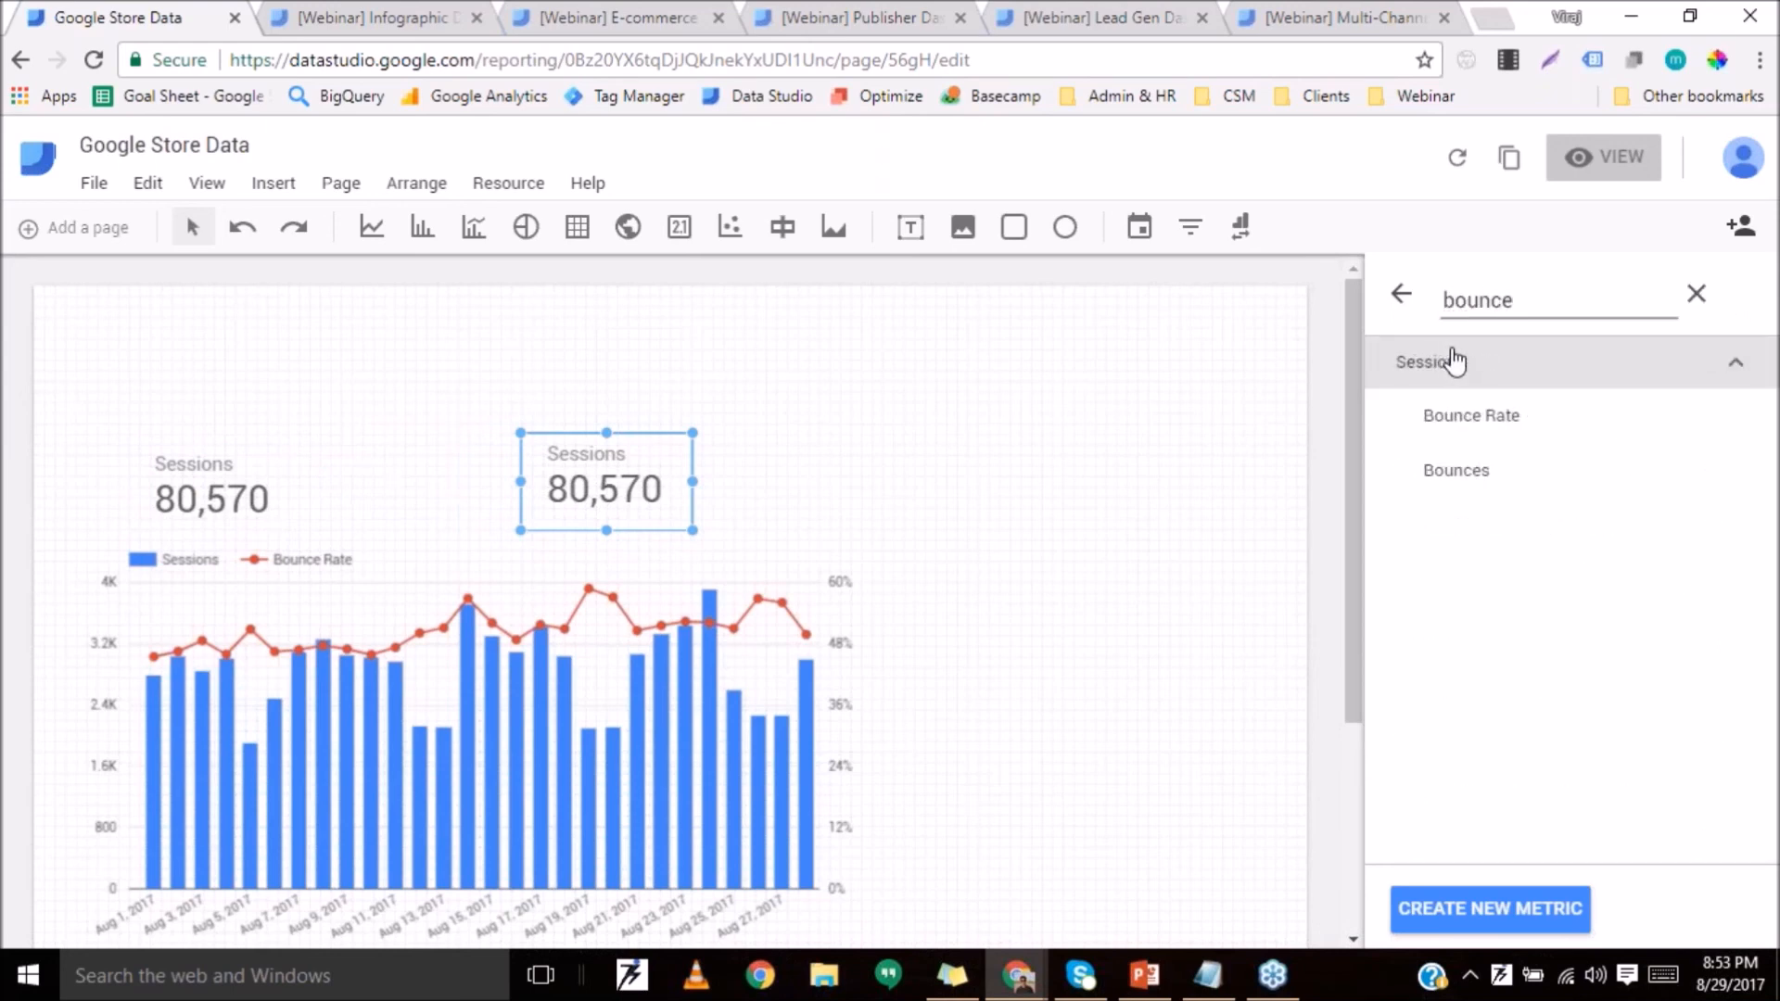
pyautogui.click(1554, 419)
pyautogui.click(1404, 297)
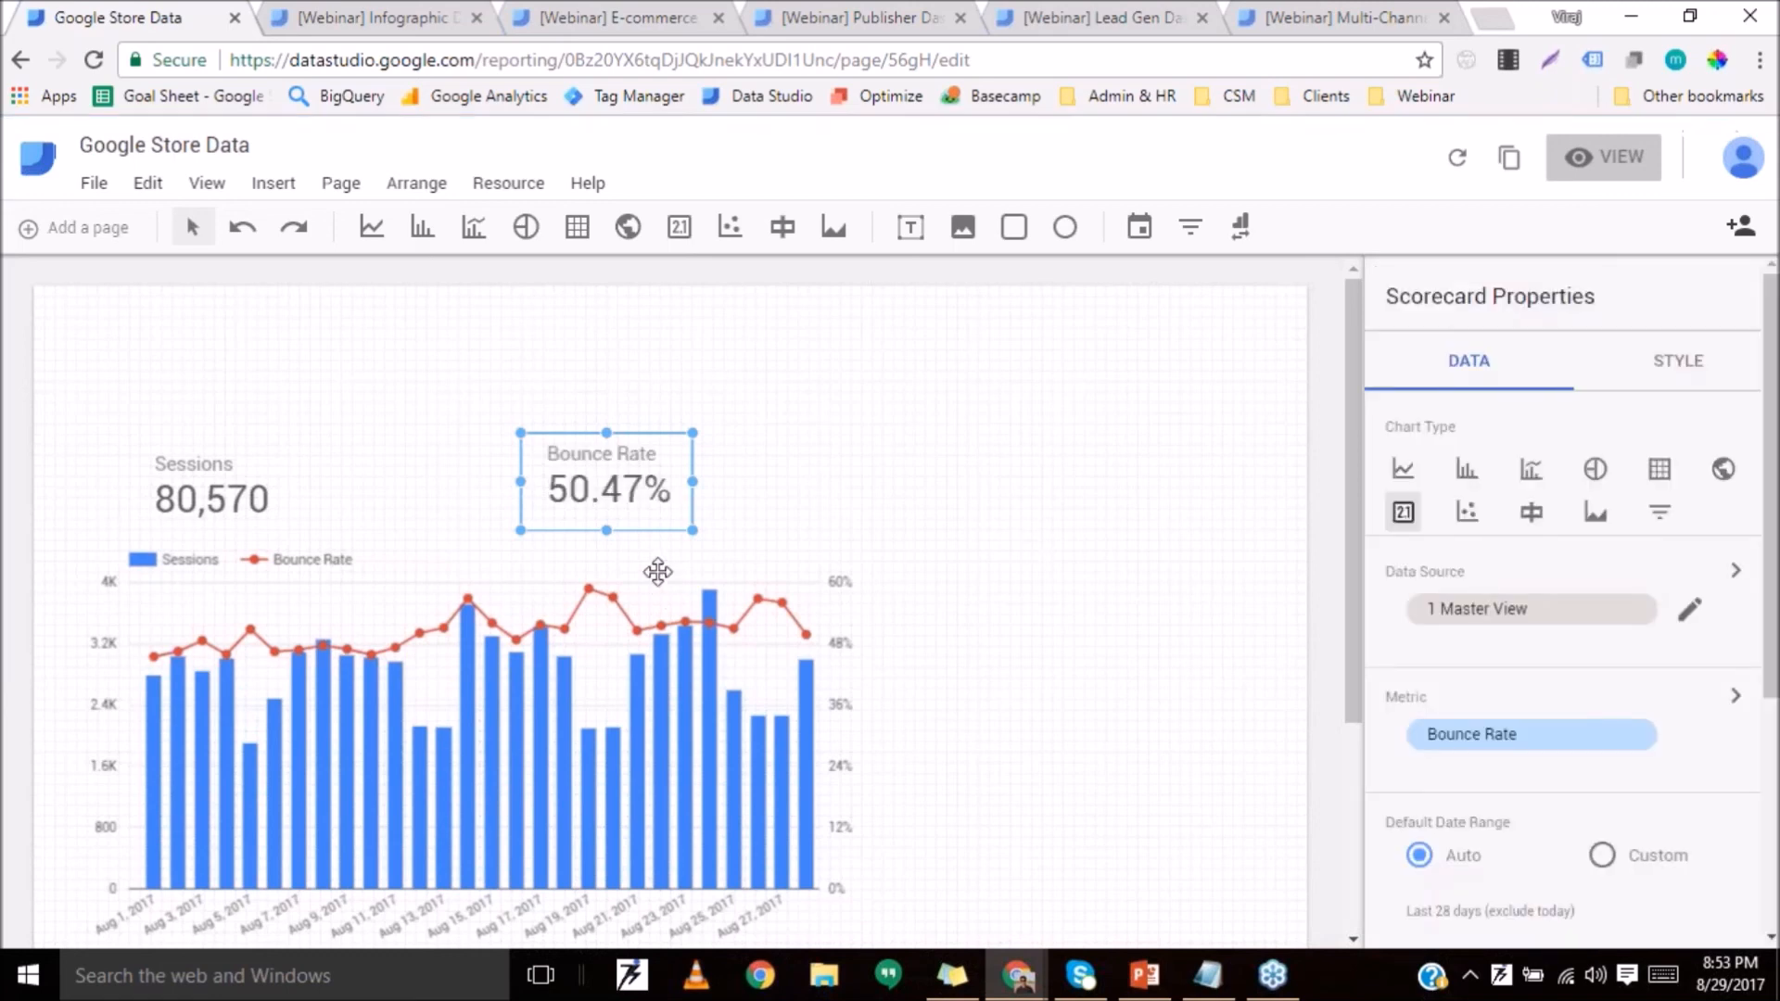
# Shift the Bounce Rate scorecard slightly and align it vertically by the middle with the Sessions scorecard.
pyautogui.moveTo(636, 485)
pyautogui.mouseDown()
pyautogui.moveTo(649, 508)
pyautogui.moveTo(636, 483)
pyautogui.mouseUp()
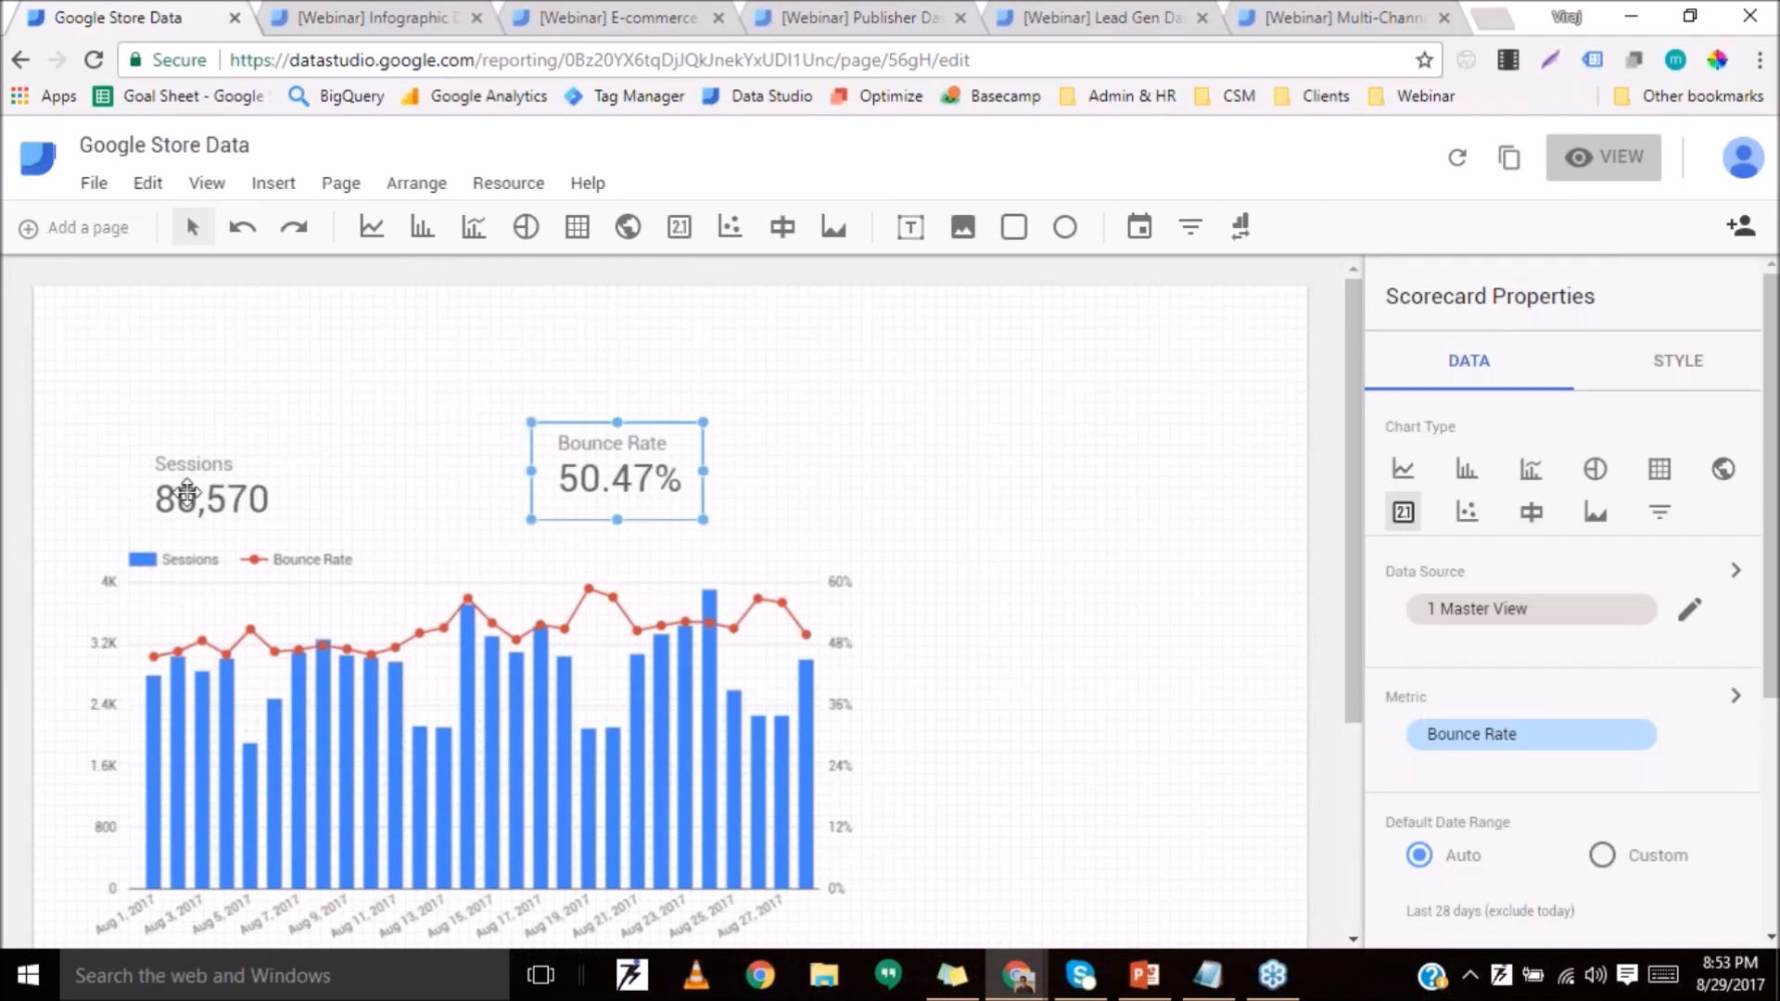
pyautogui.keyDown('shift'); pyautogui.click(186, 494); pyautogui.keyUp('shift')
pyautogui.rightClick(561, 444)
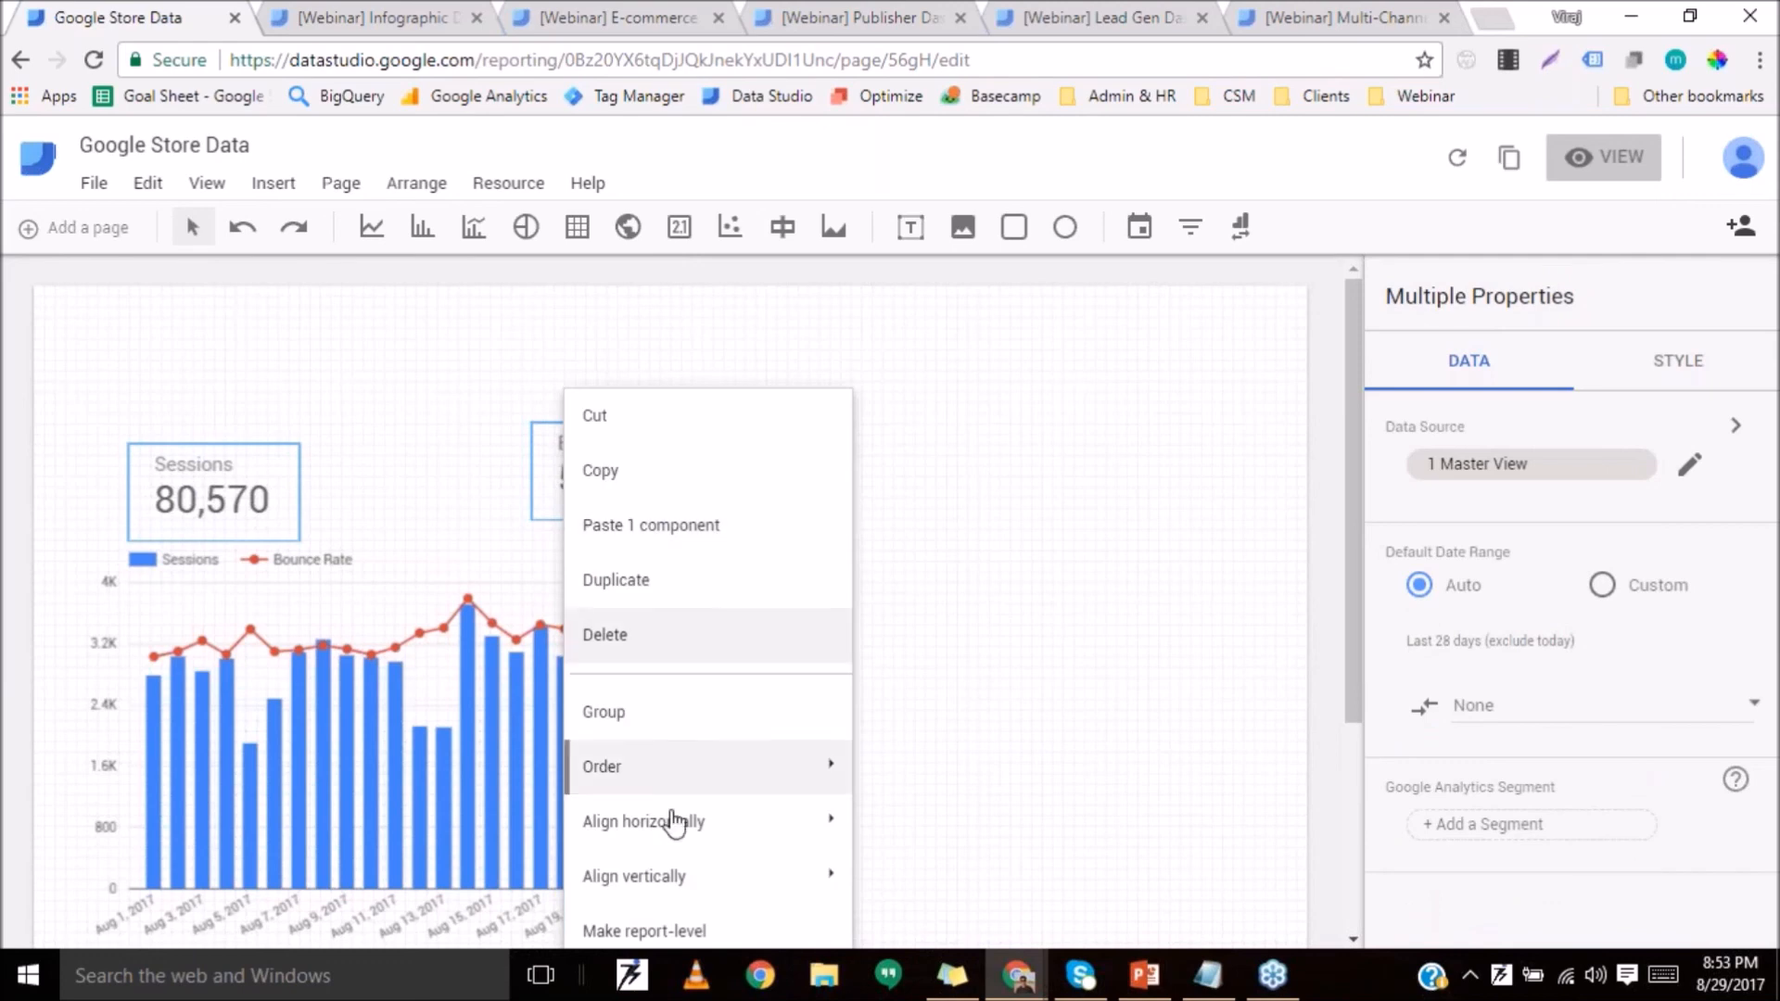
pyautogui.moveTo(689, 889)
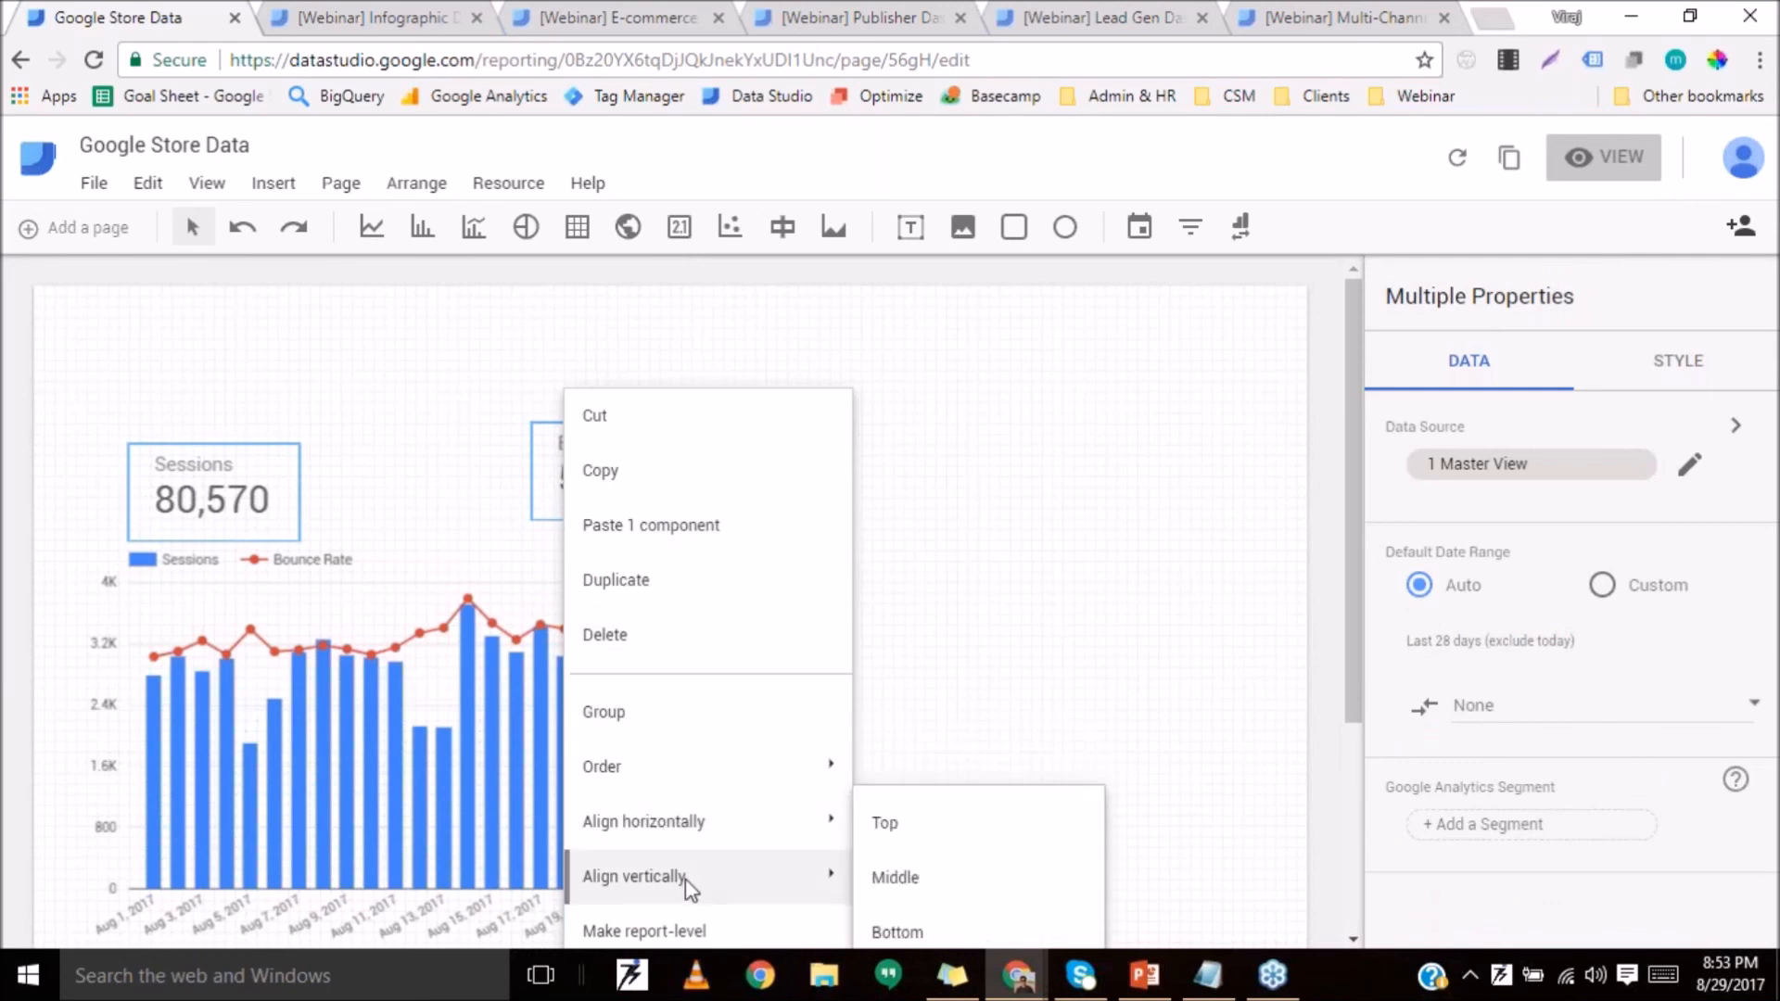
pyautogui.click(938, 879)
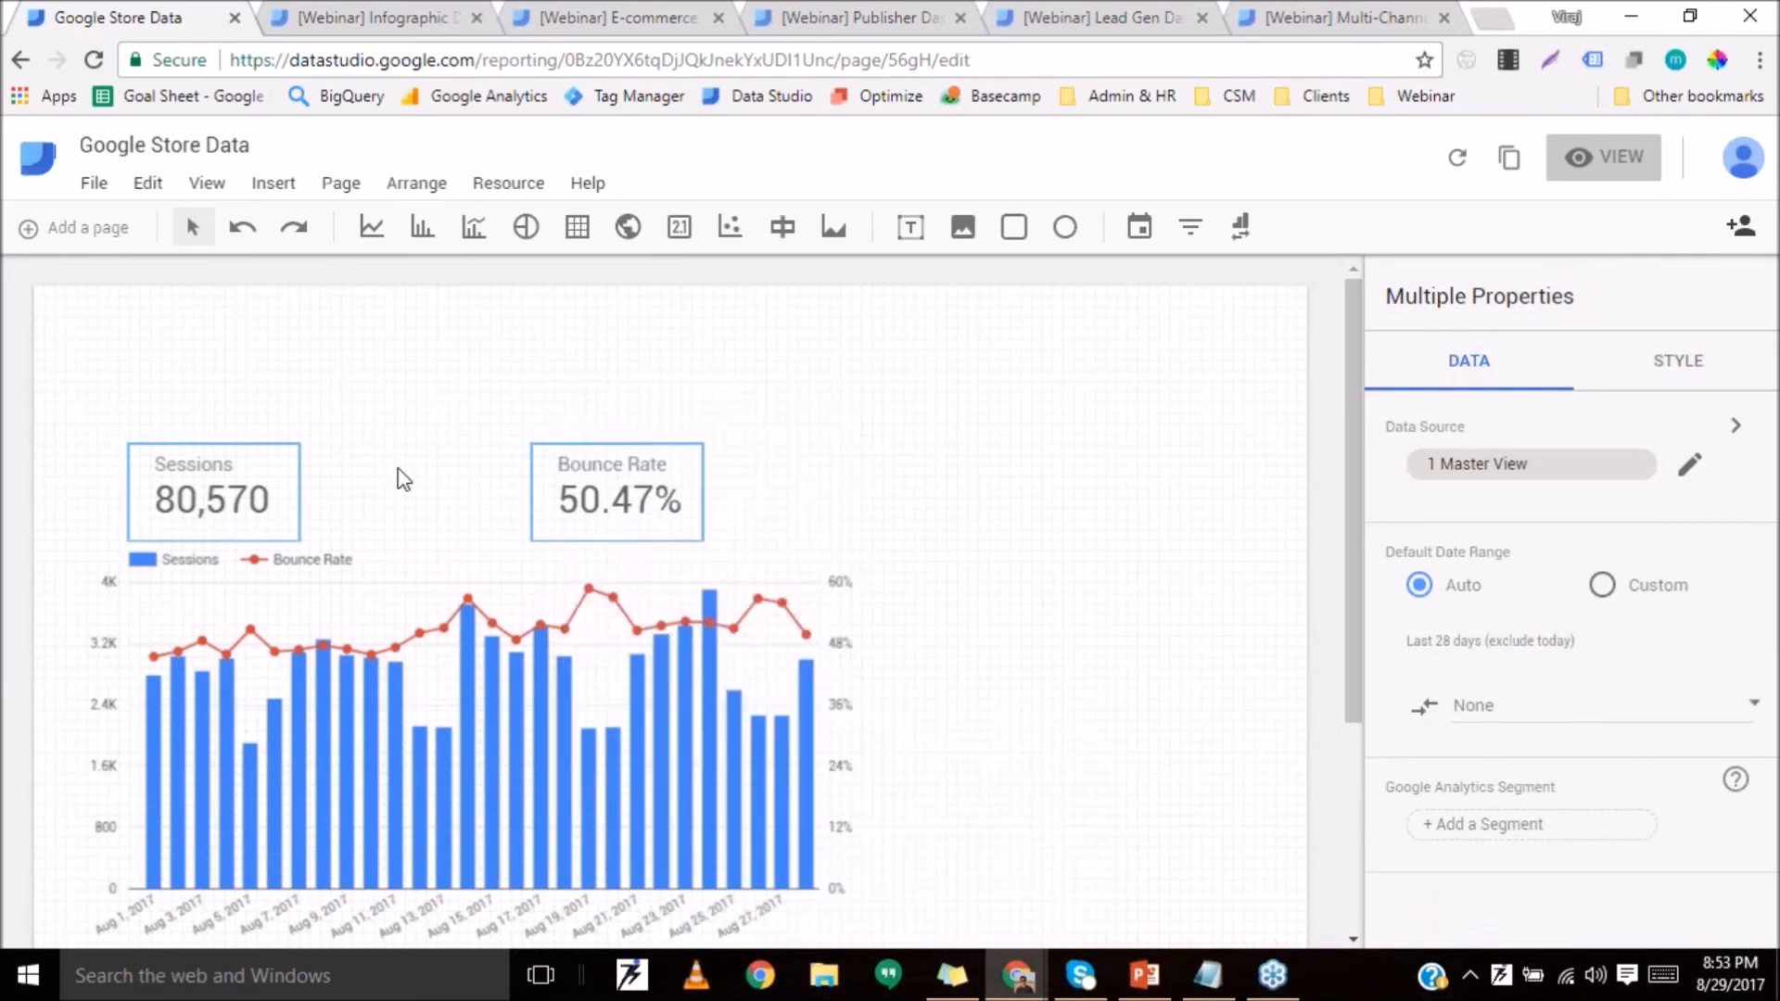
pyautogui.click(457, 457)
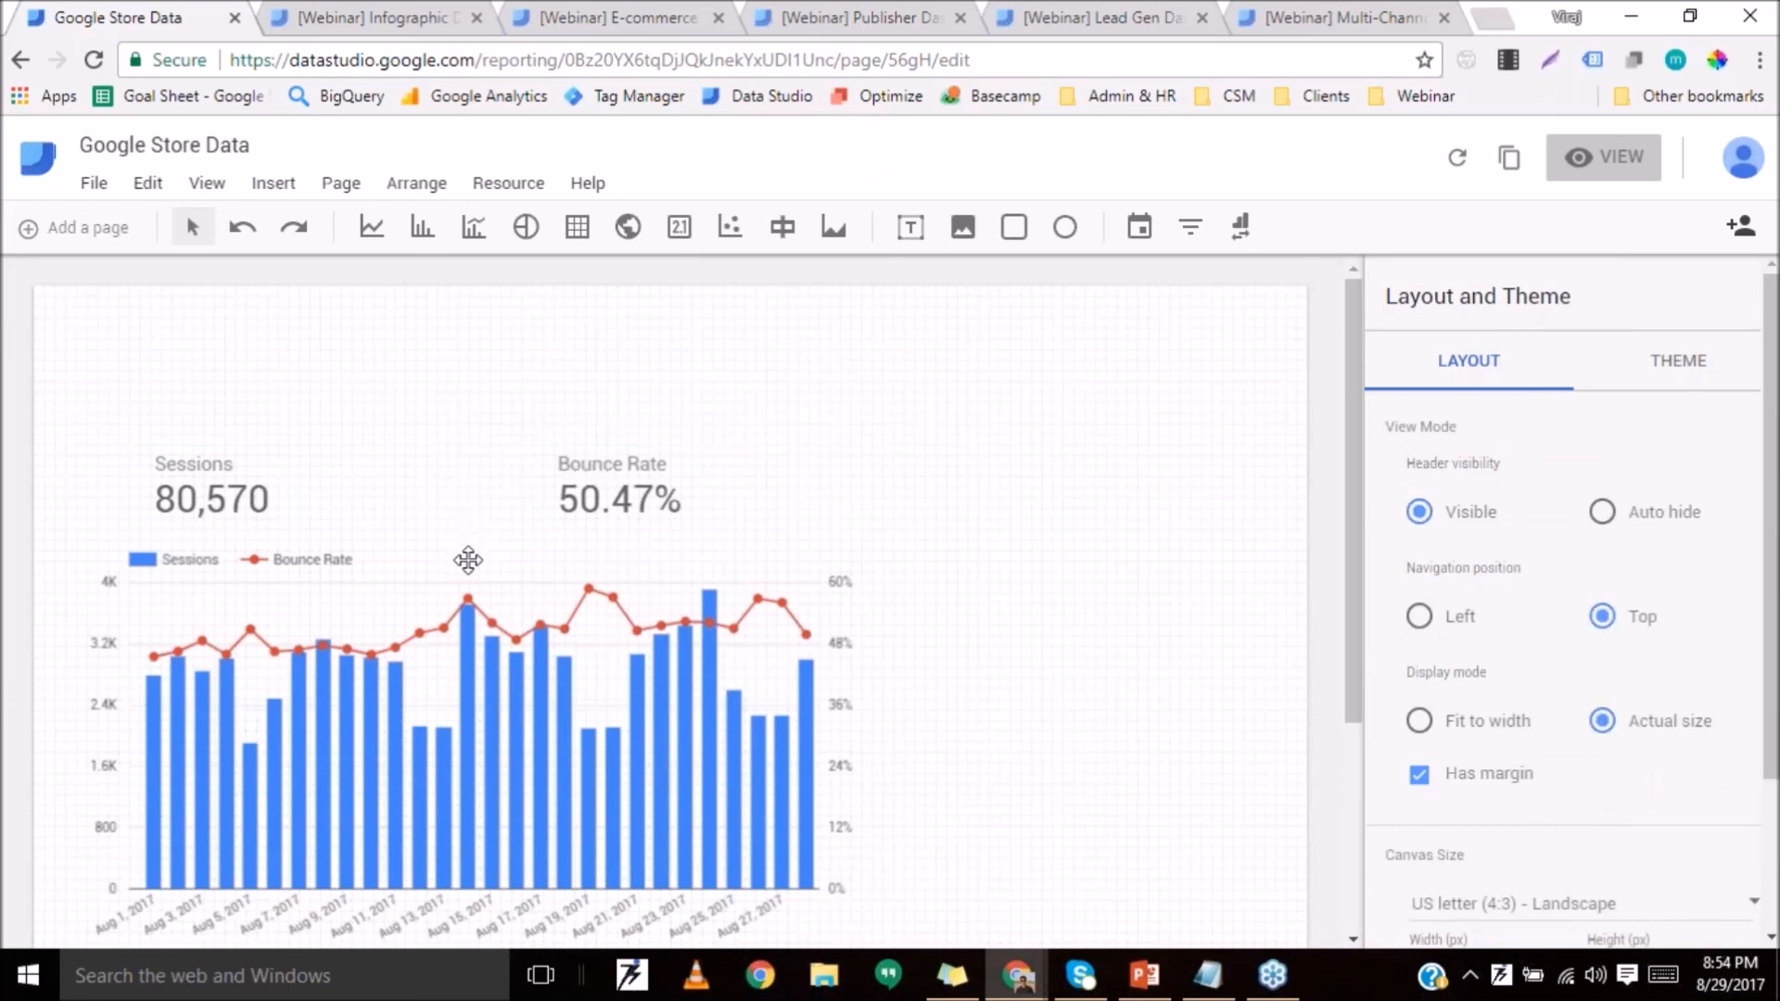
# Insert a narrow date range control in the upper-right corner of the report page.
pyautogui.scroll(-1, 468, 563)
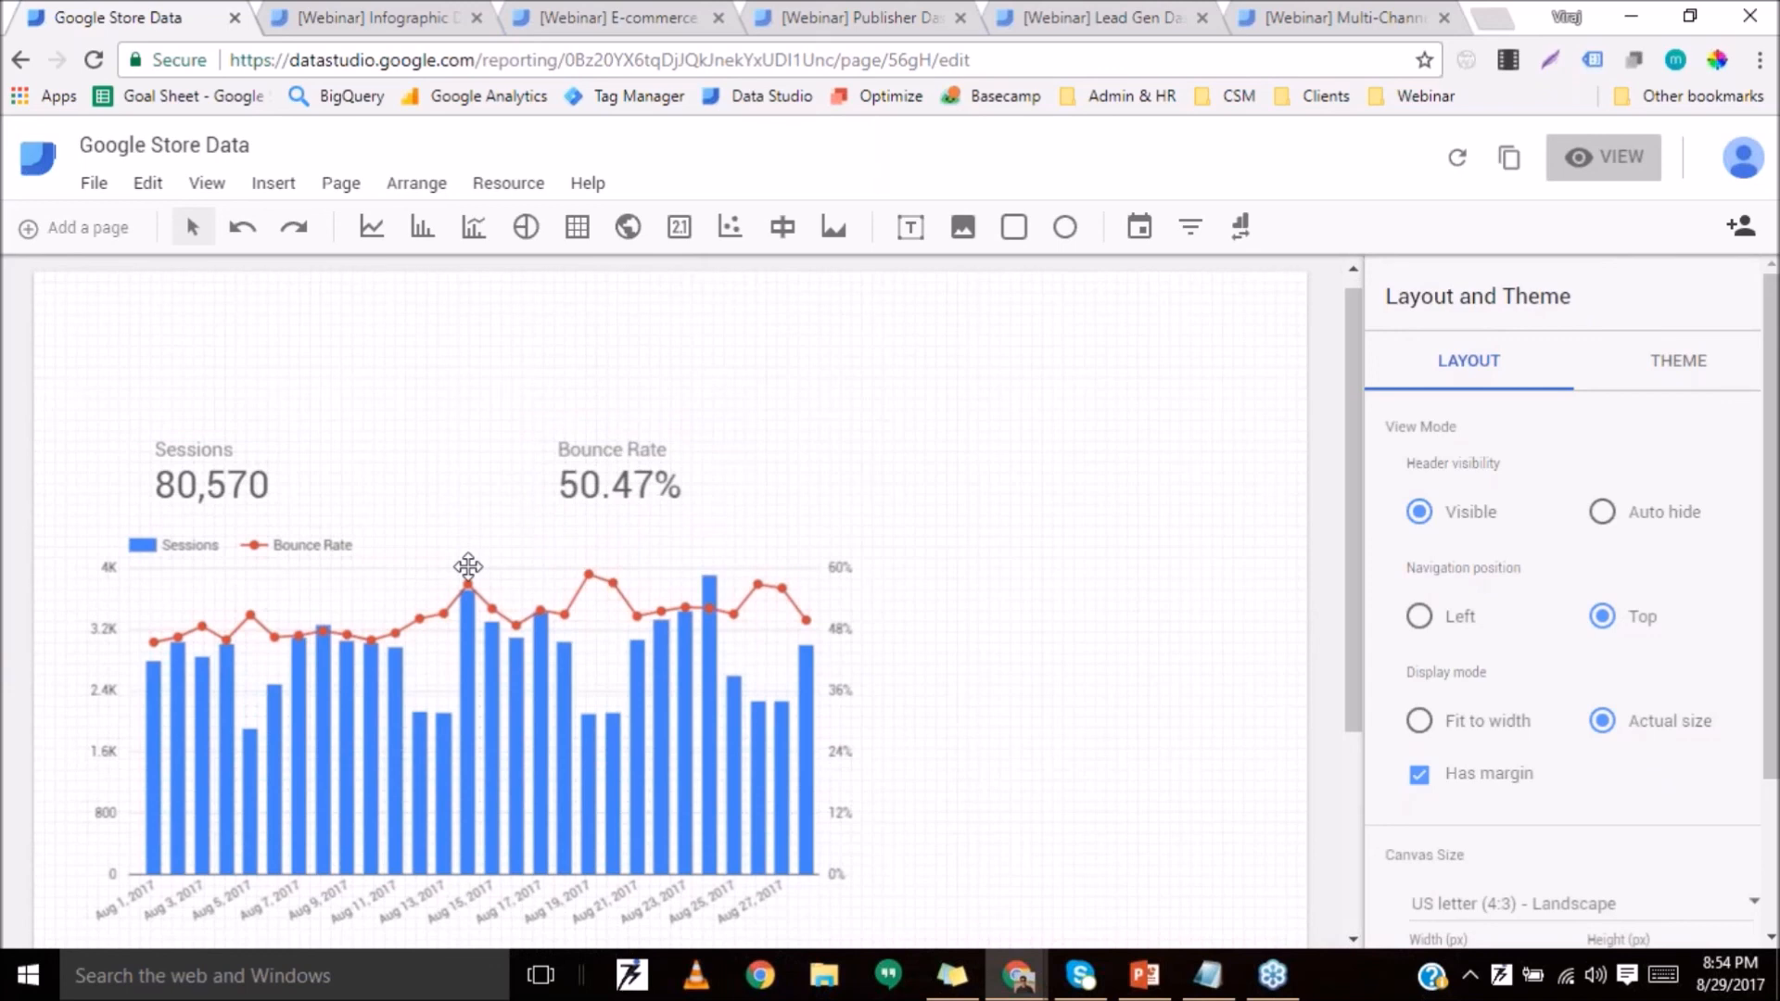
pyautogui.scroll(-1, 383, 340)
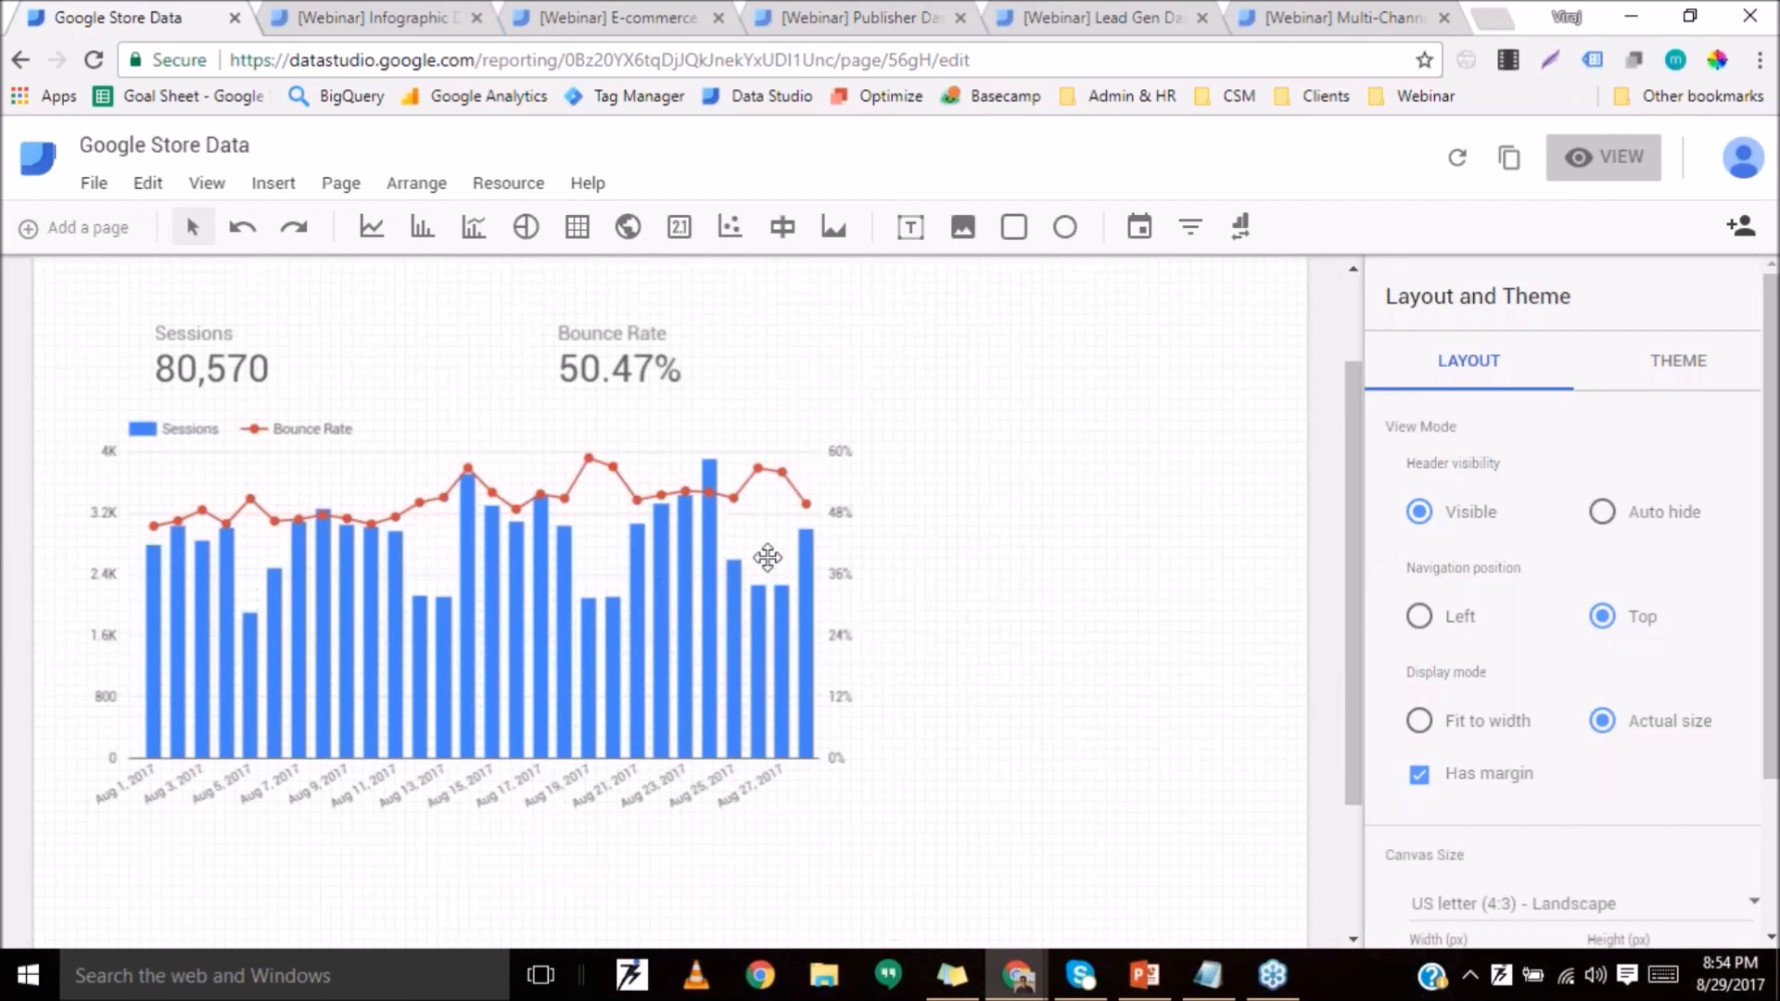
pyautogui.scroll(1, 1092, 517)
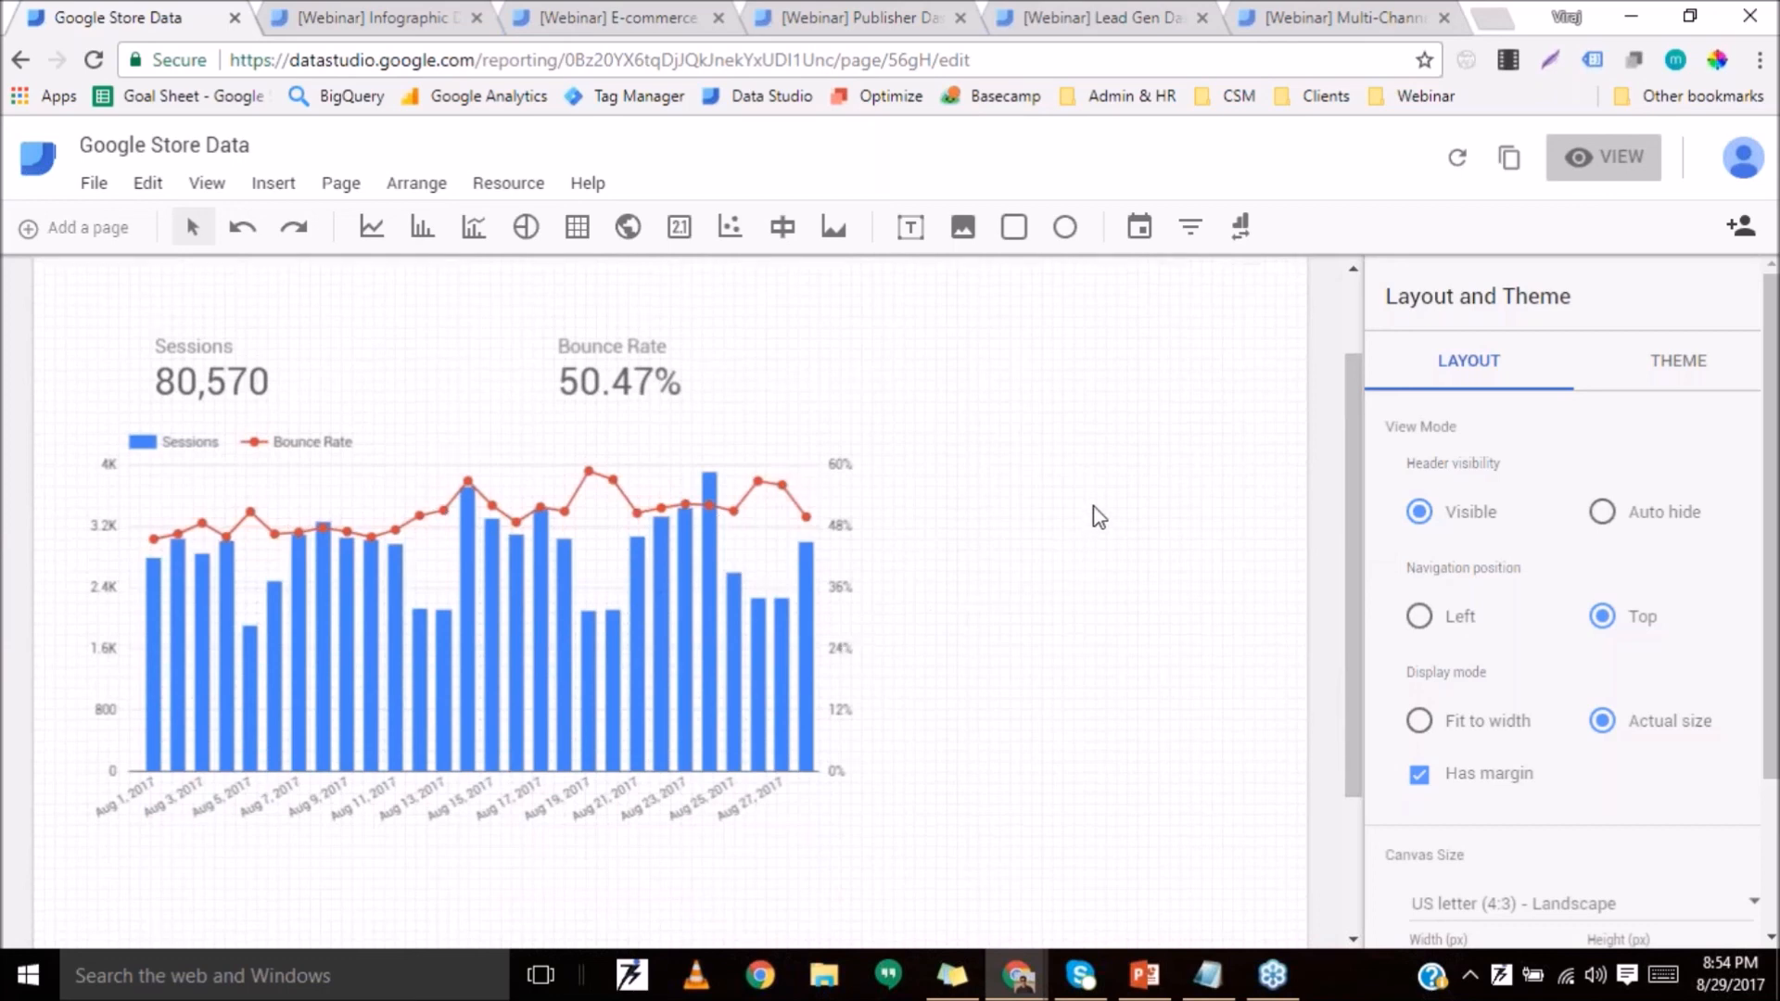
pyautogui.scroll(2, 1099, 517)
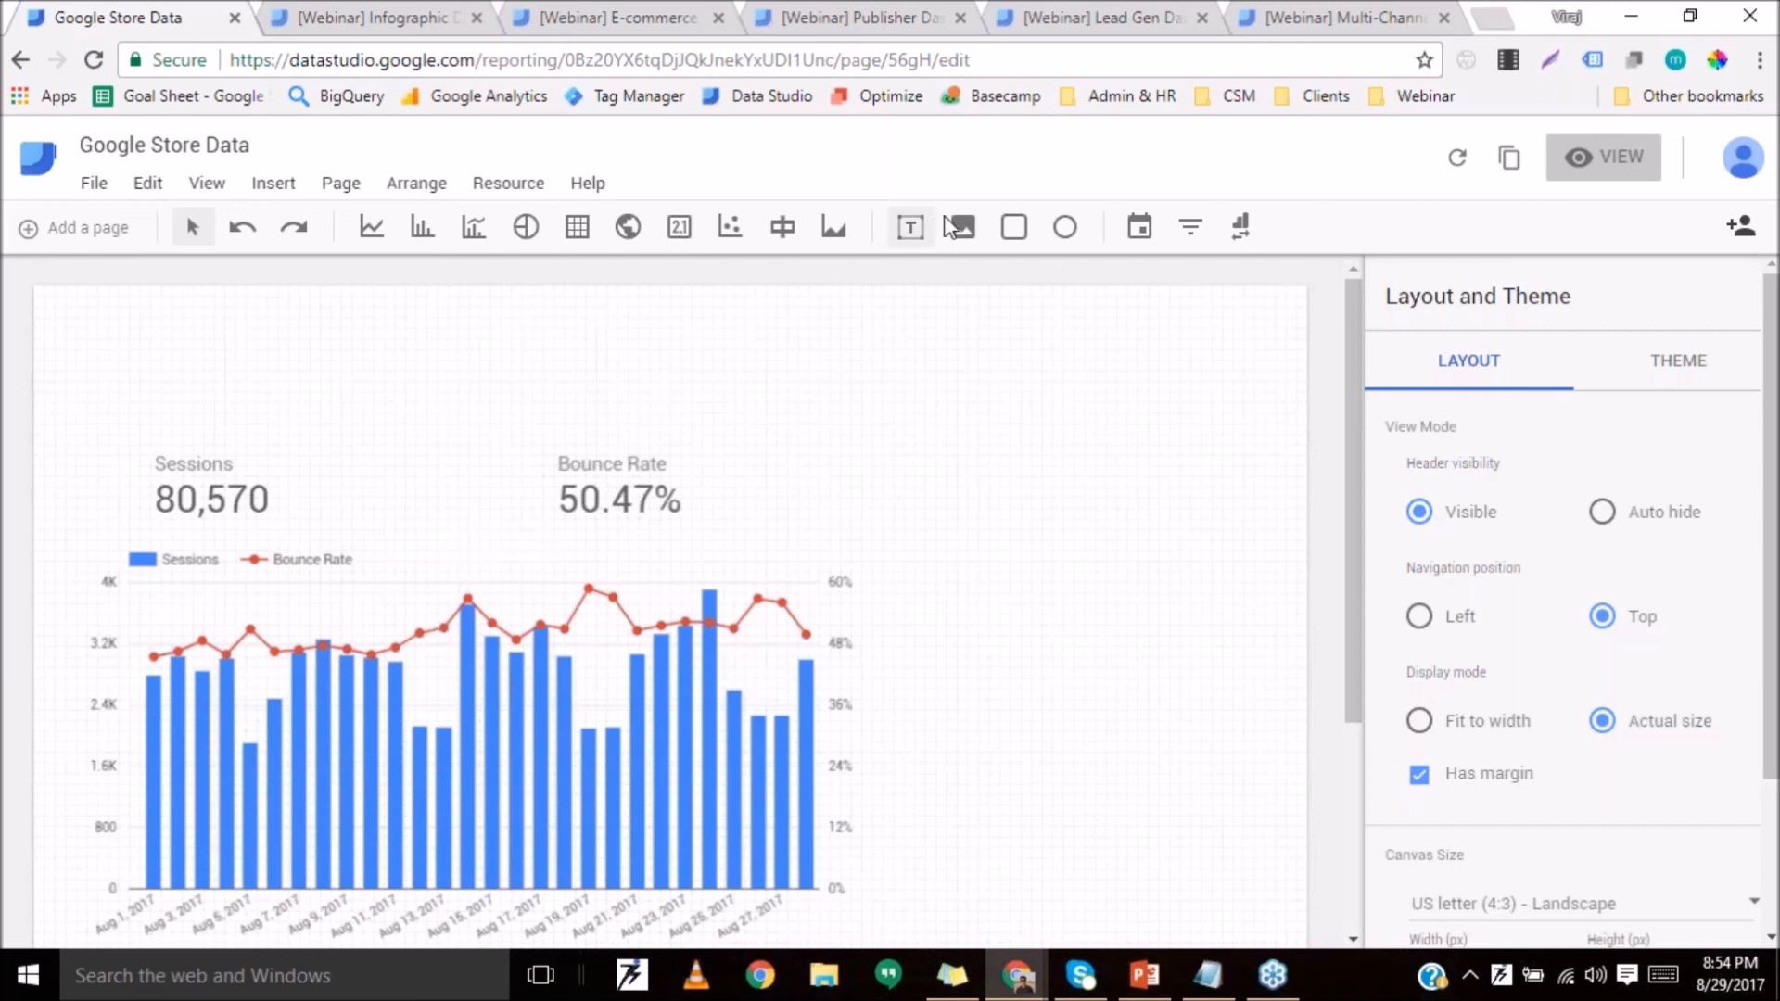
pyautogui.click(1135, 232)
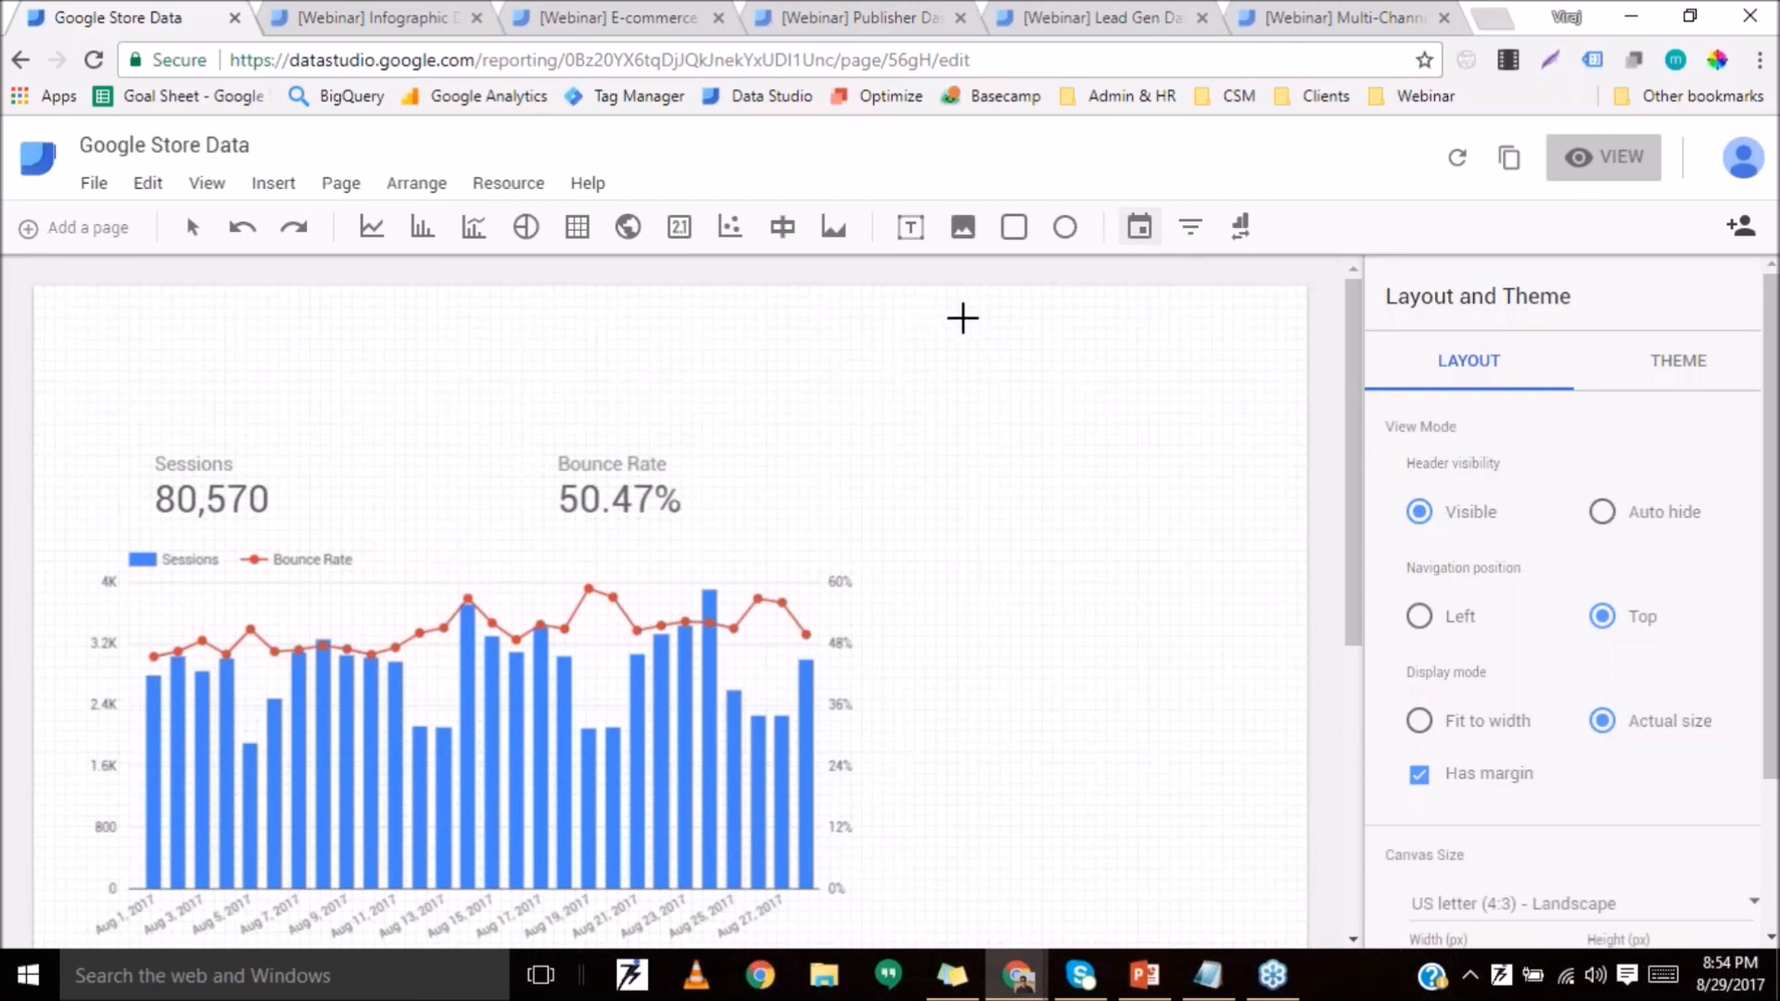
pyautogui.moveTo(988, 306); pyautogui.dragTo(1282, 344)
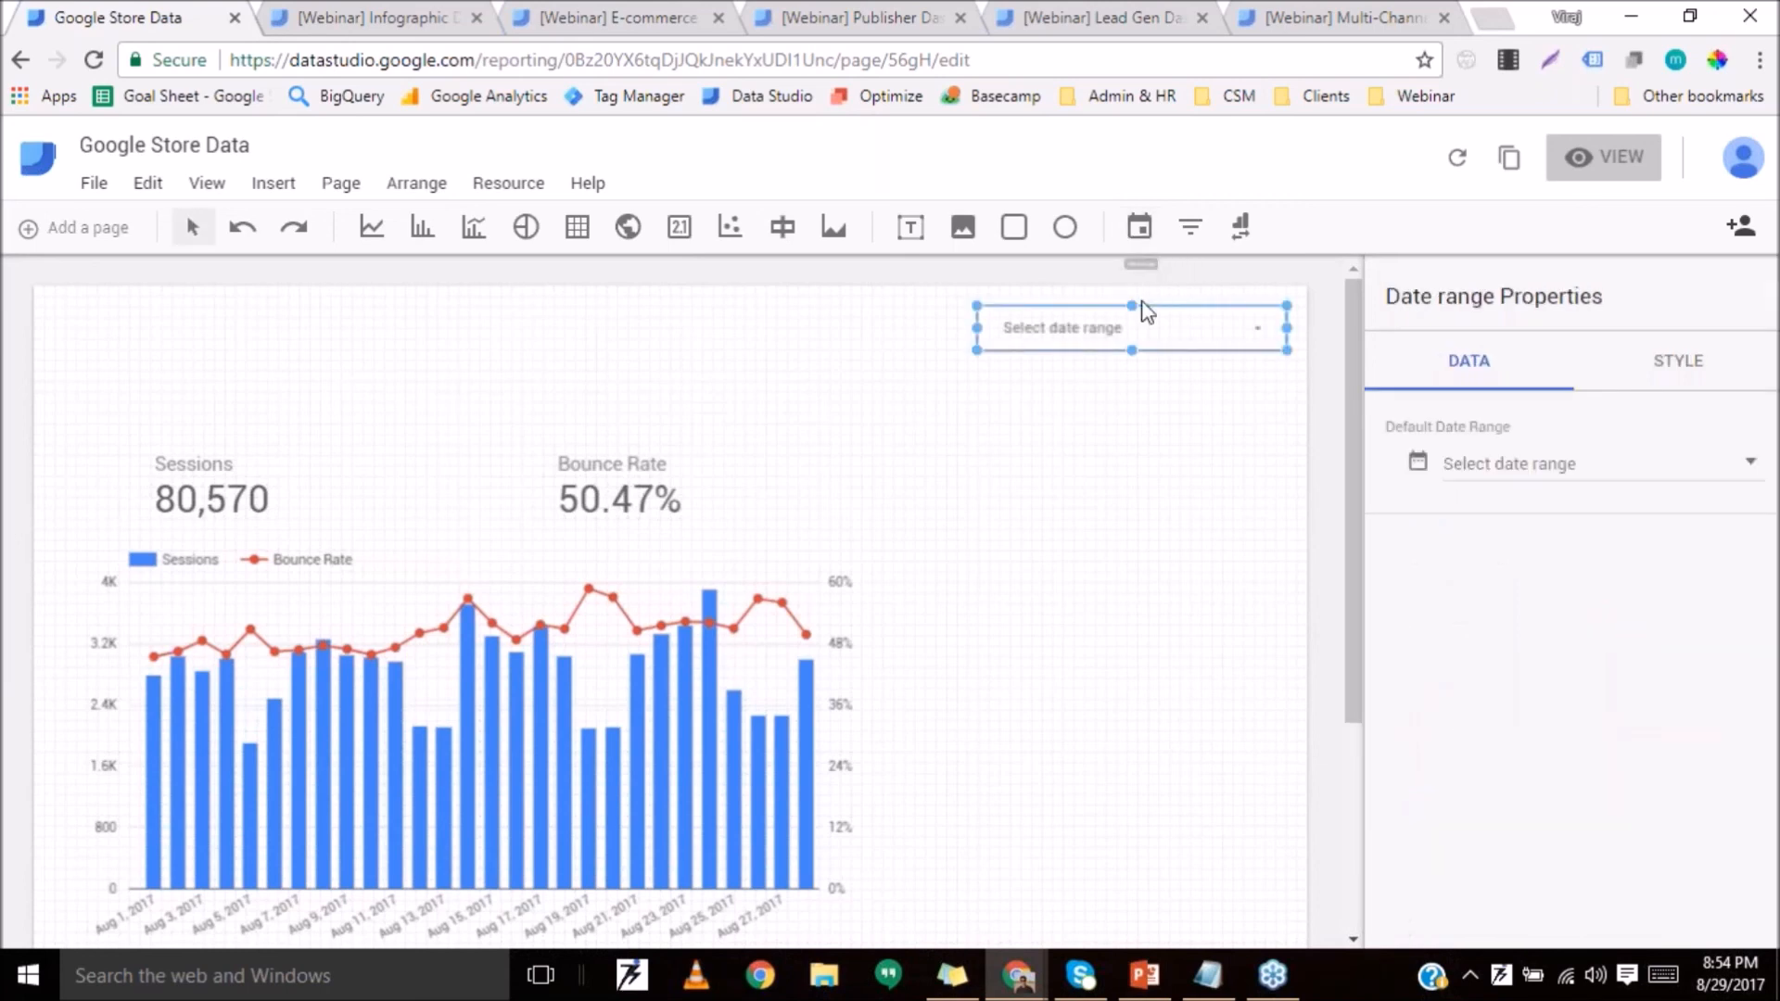
pyautogui.moveTo(1045, 329)
pyautogui.mouseDown()
pyautogui.moveTo(1031, 323)
pyautogui.moveTo(1052, 323)
pyautogui.mouseUp()
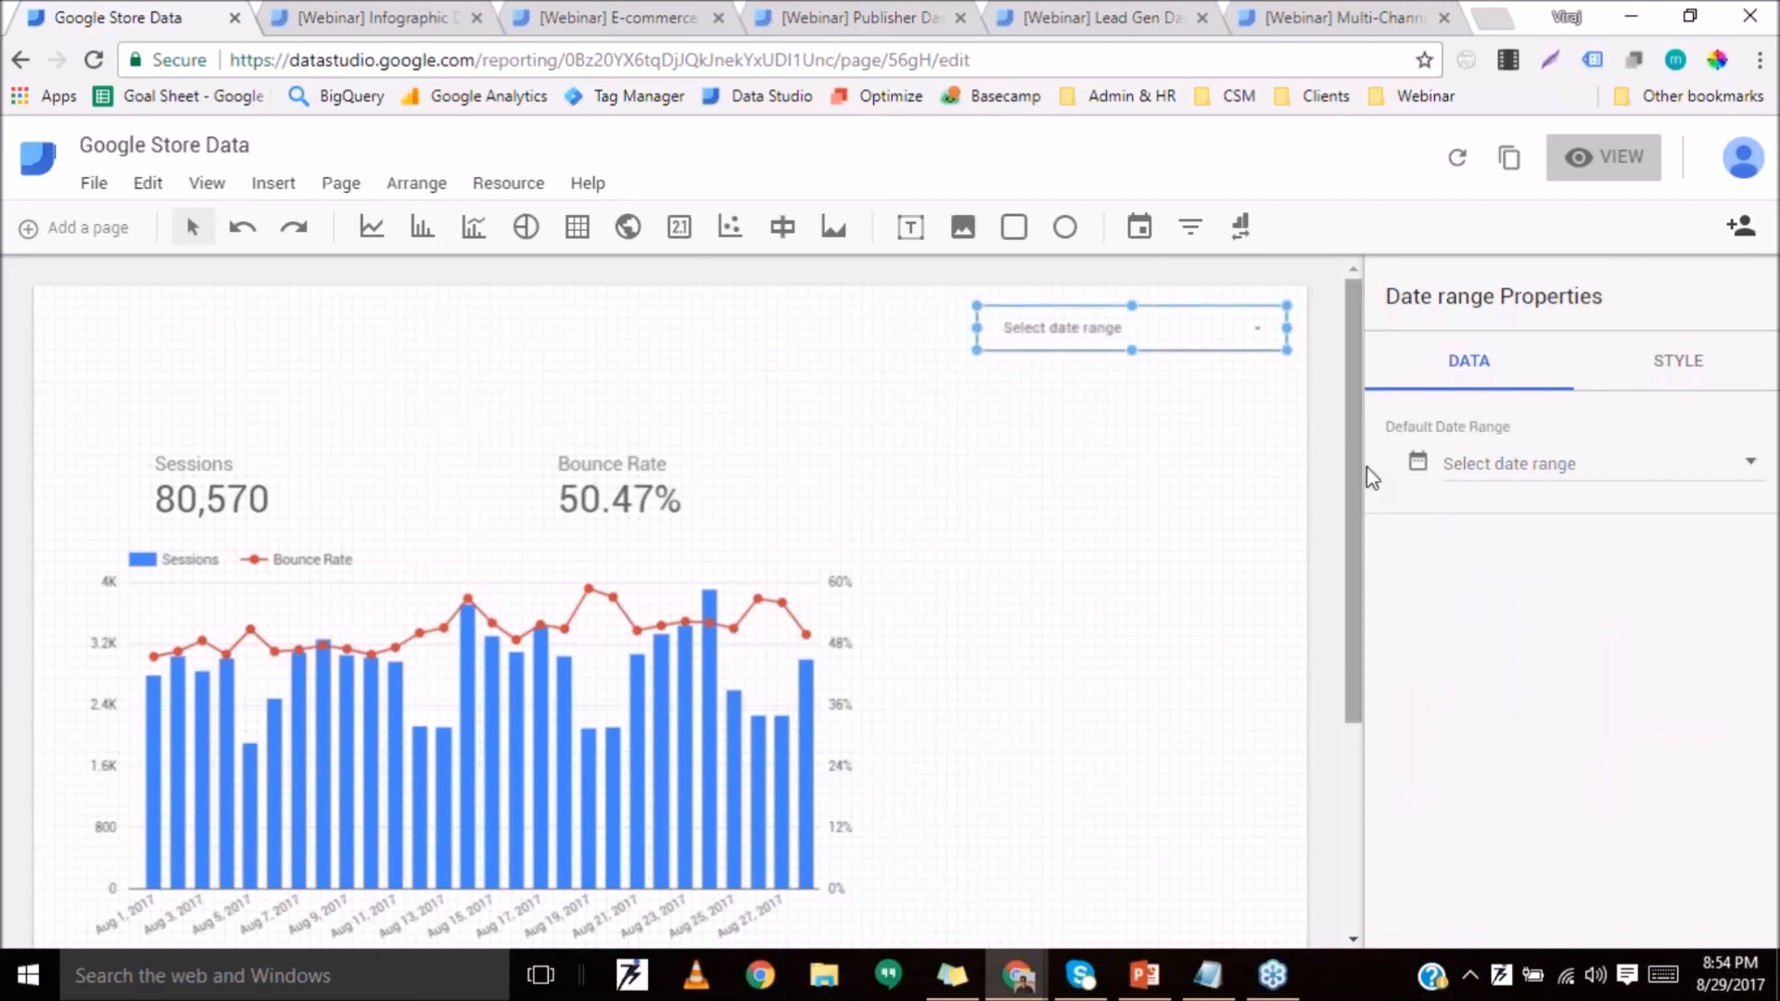
# Set the date range control's default range to Last 7 days, excluding today.
pyautogui.click(1489, 464)
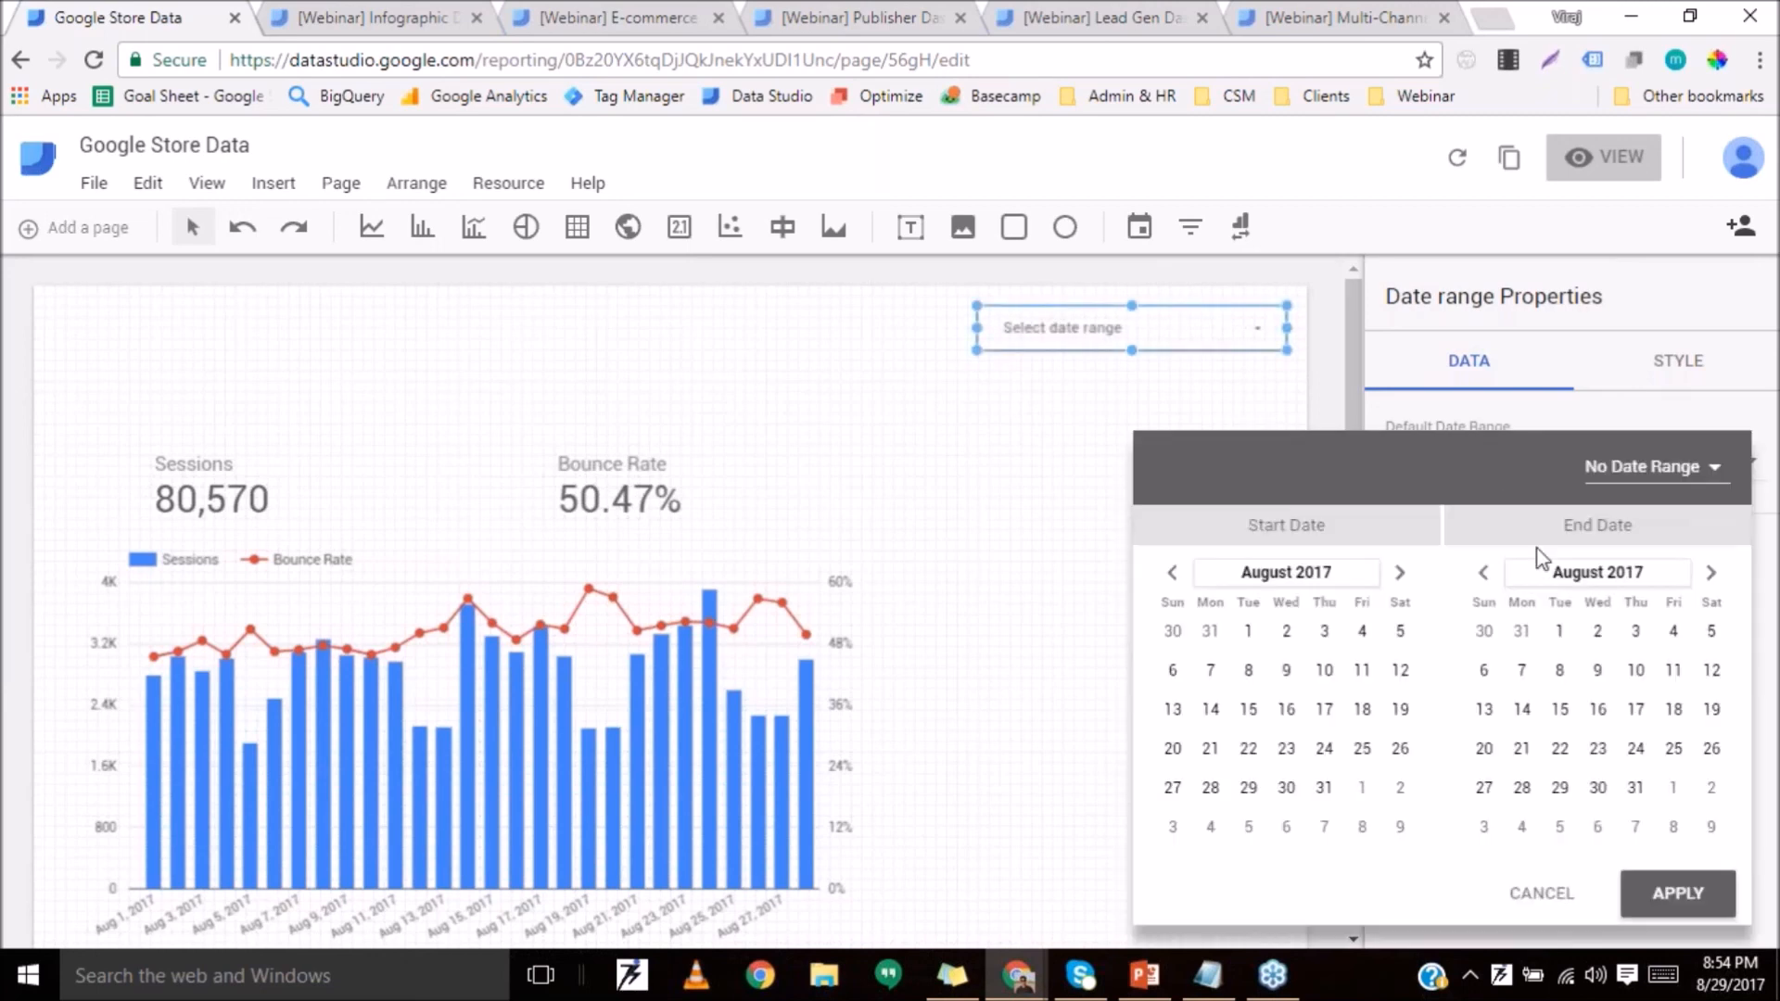
pyautogui.click(1716, 467)
pyautogui.click(1574, 536)
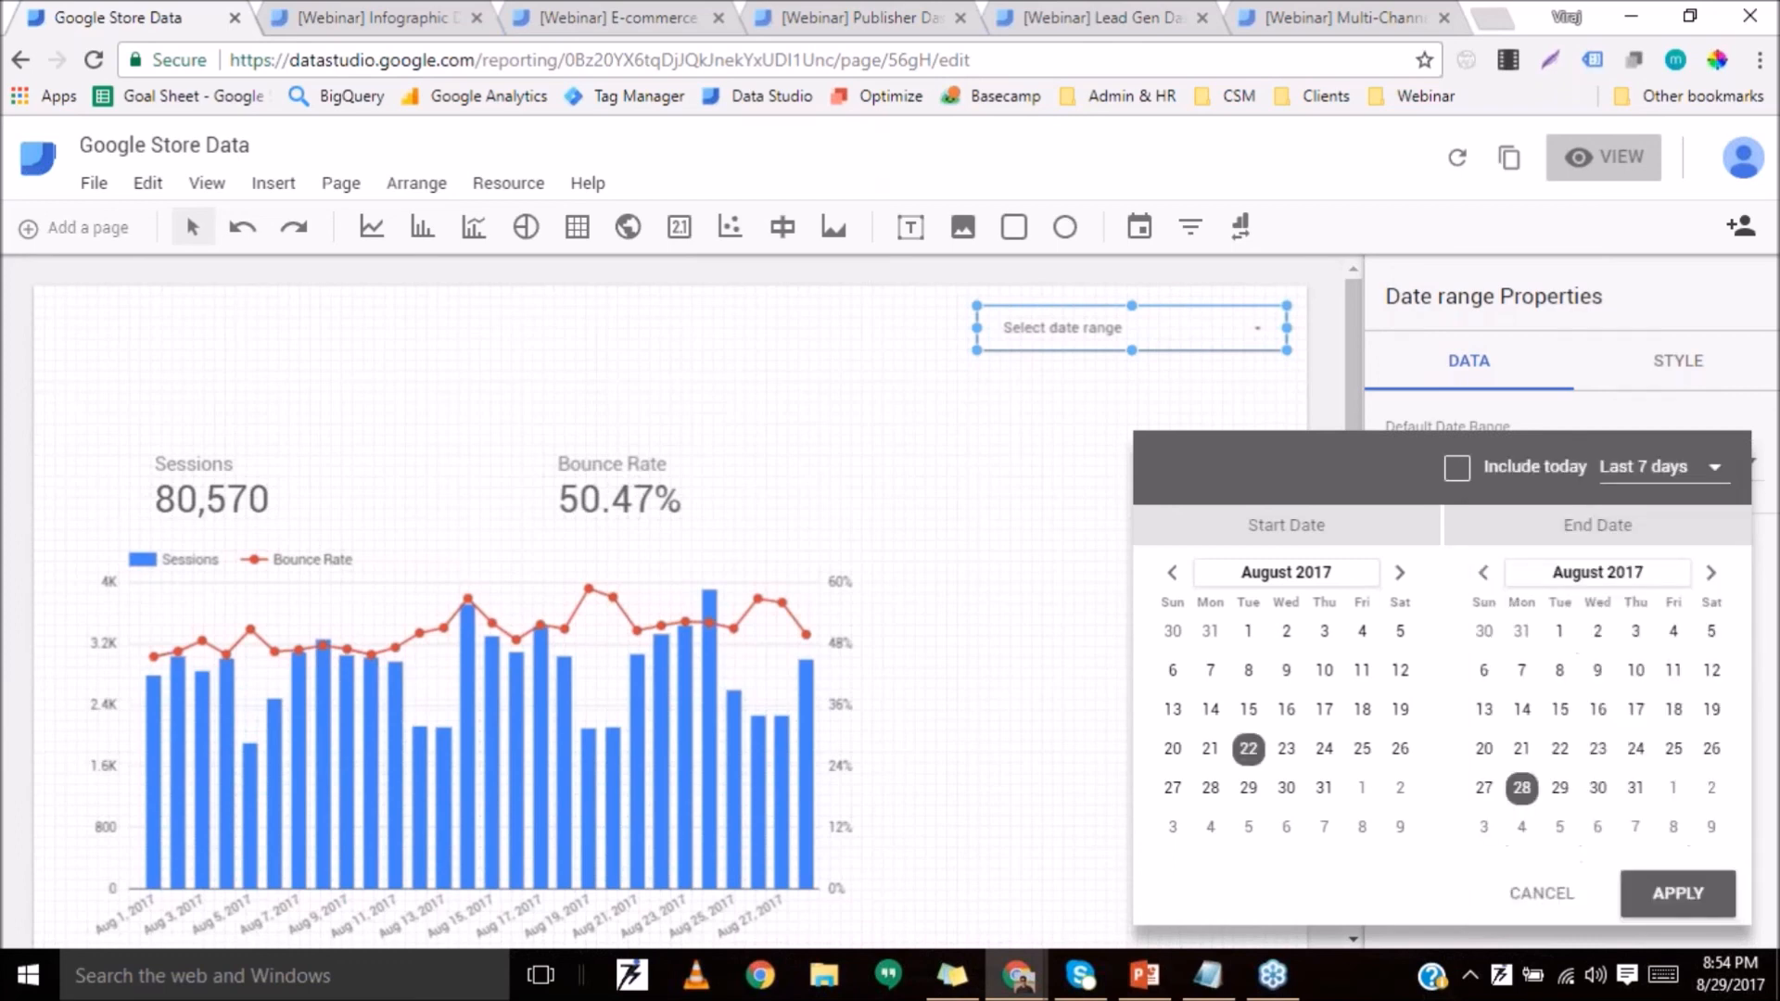
pyautogui.click(1688, 892)
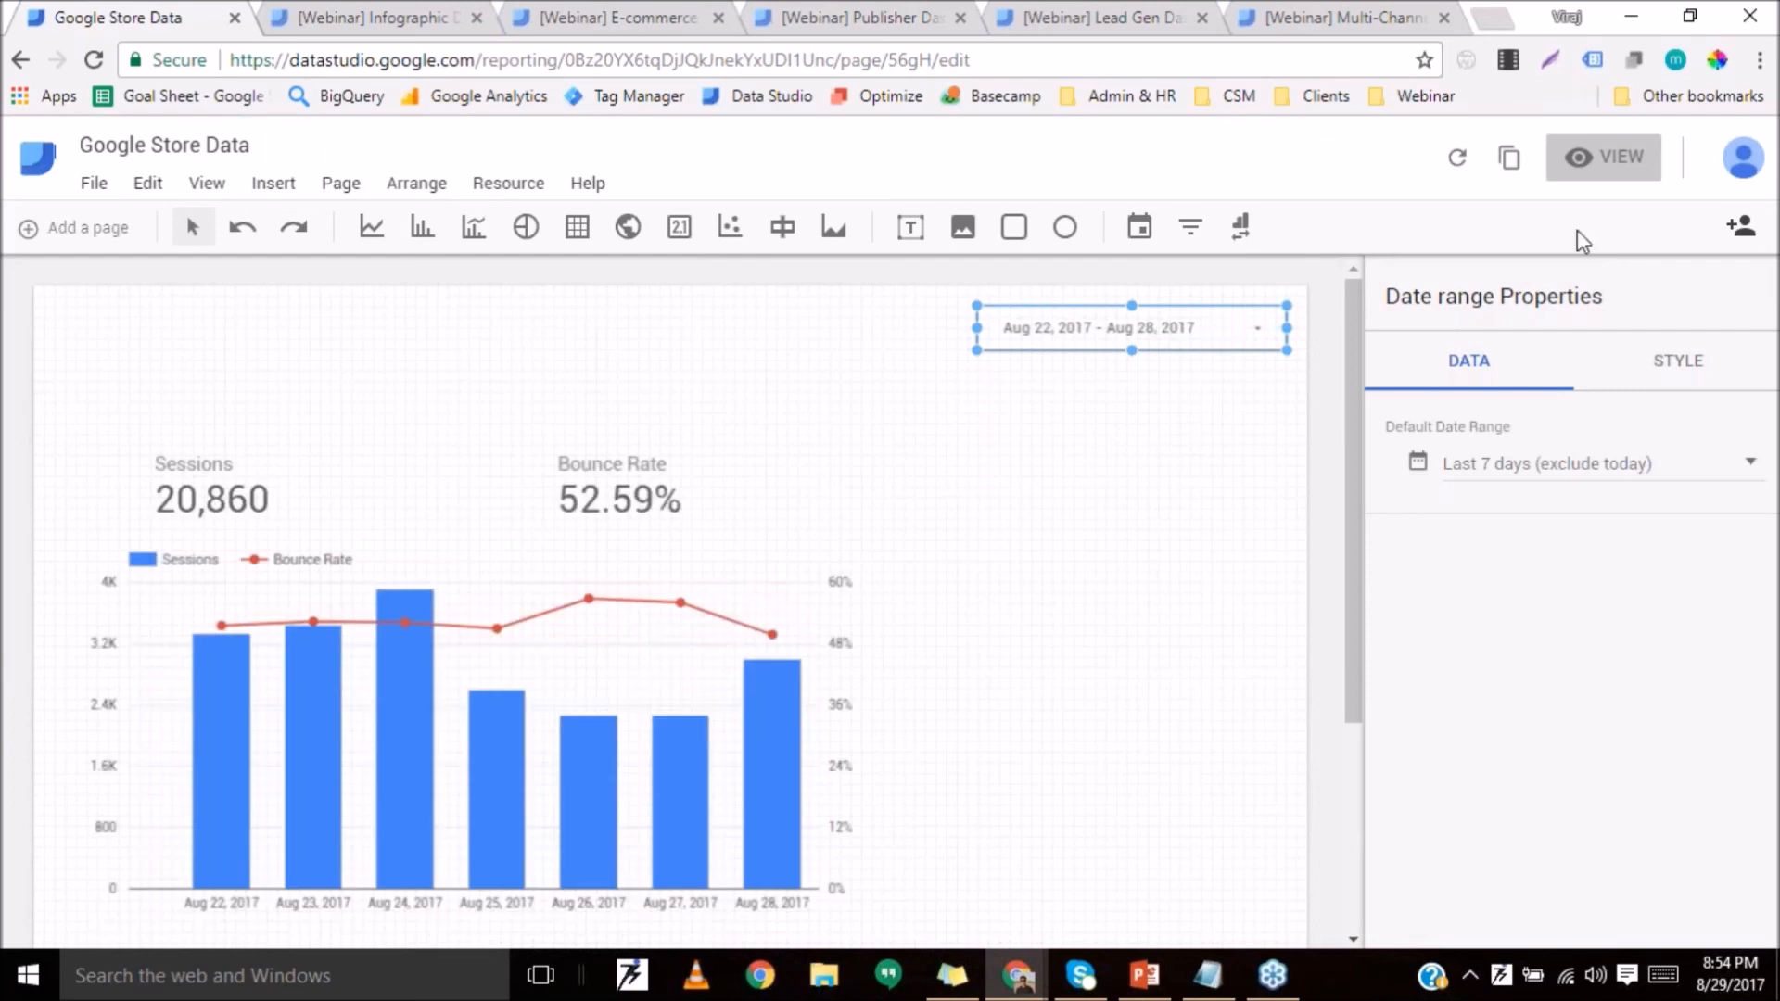
# Preview the report in view mode and look over the scorecards and time series chart.
pyautogui.click(1595, 170)
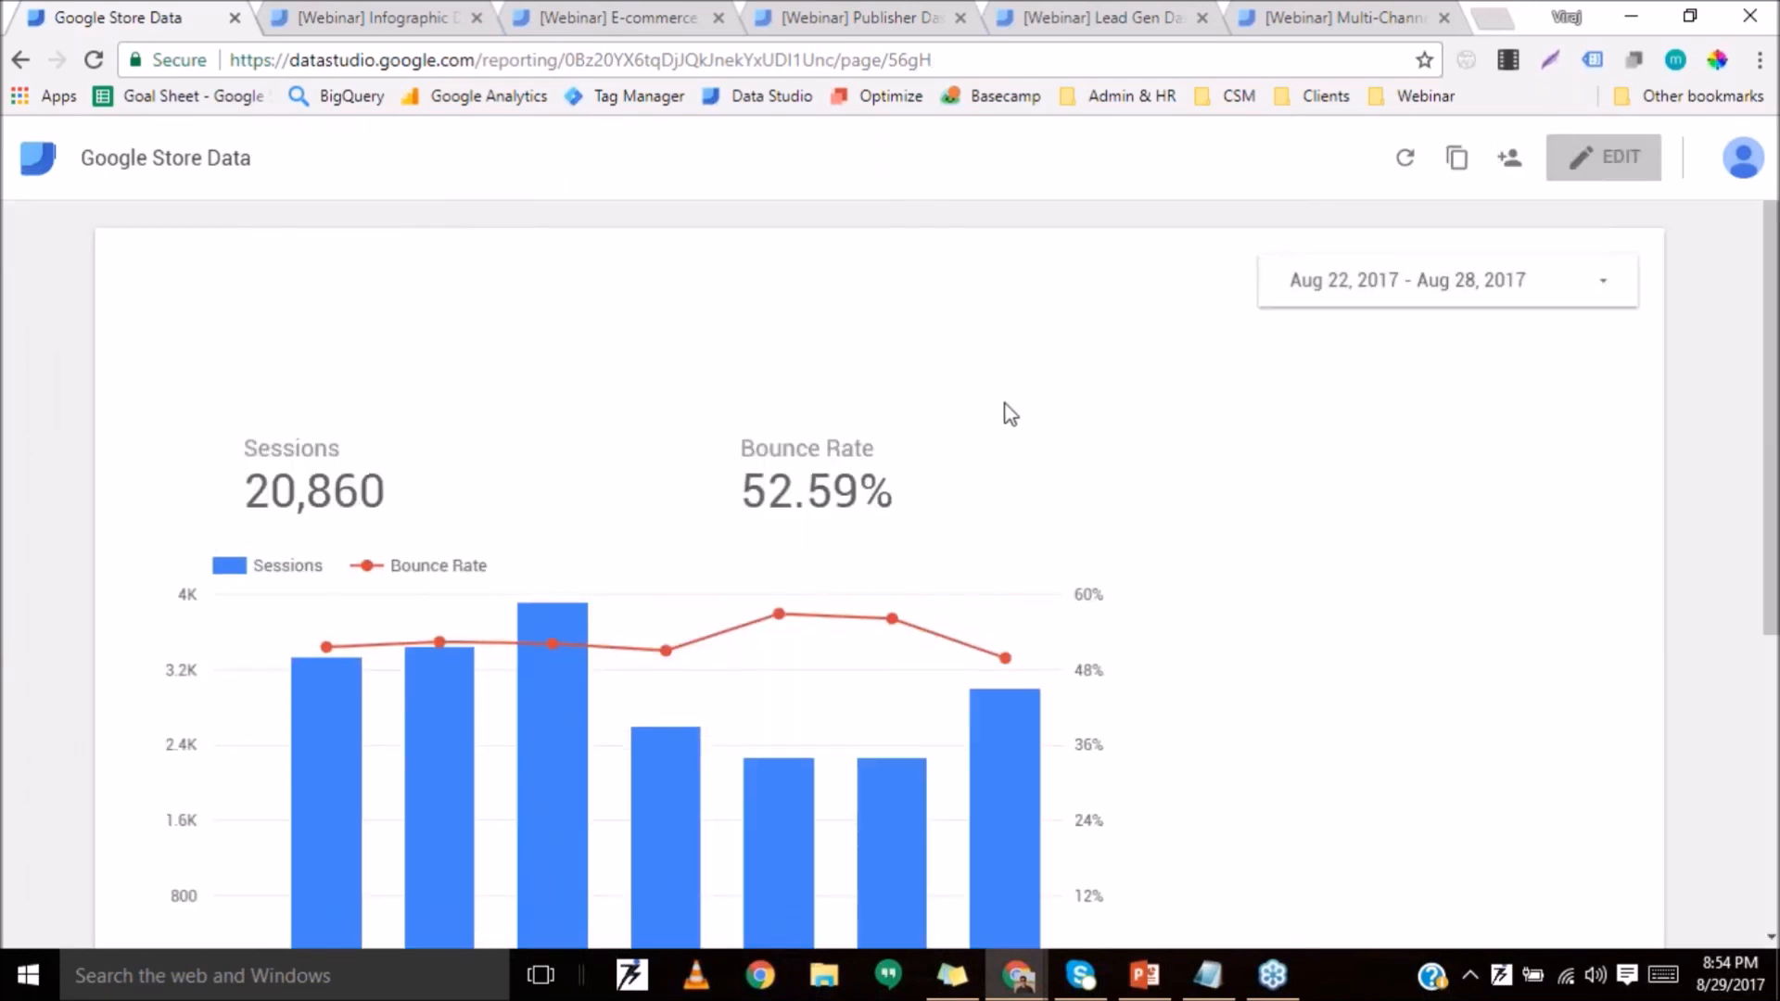
pyautogui.scroll(-3, 1005, 409)
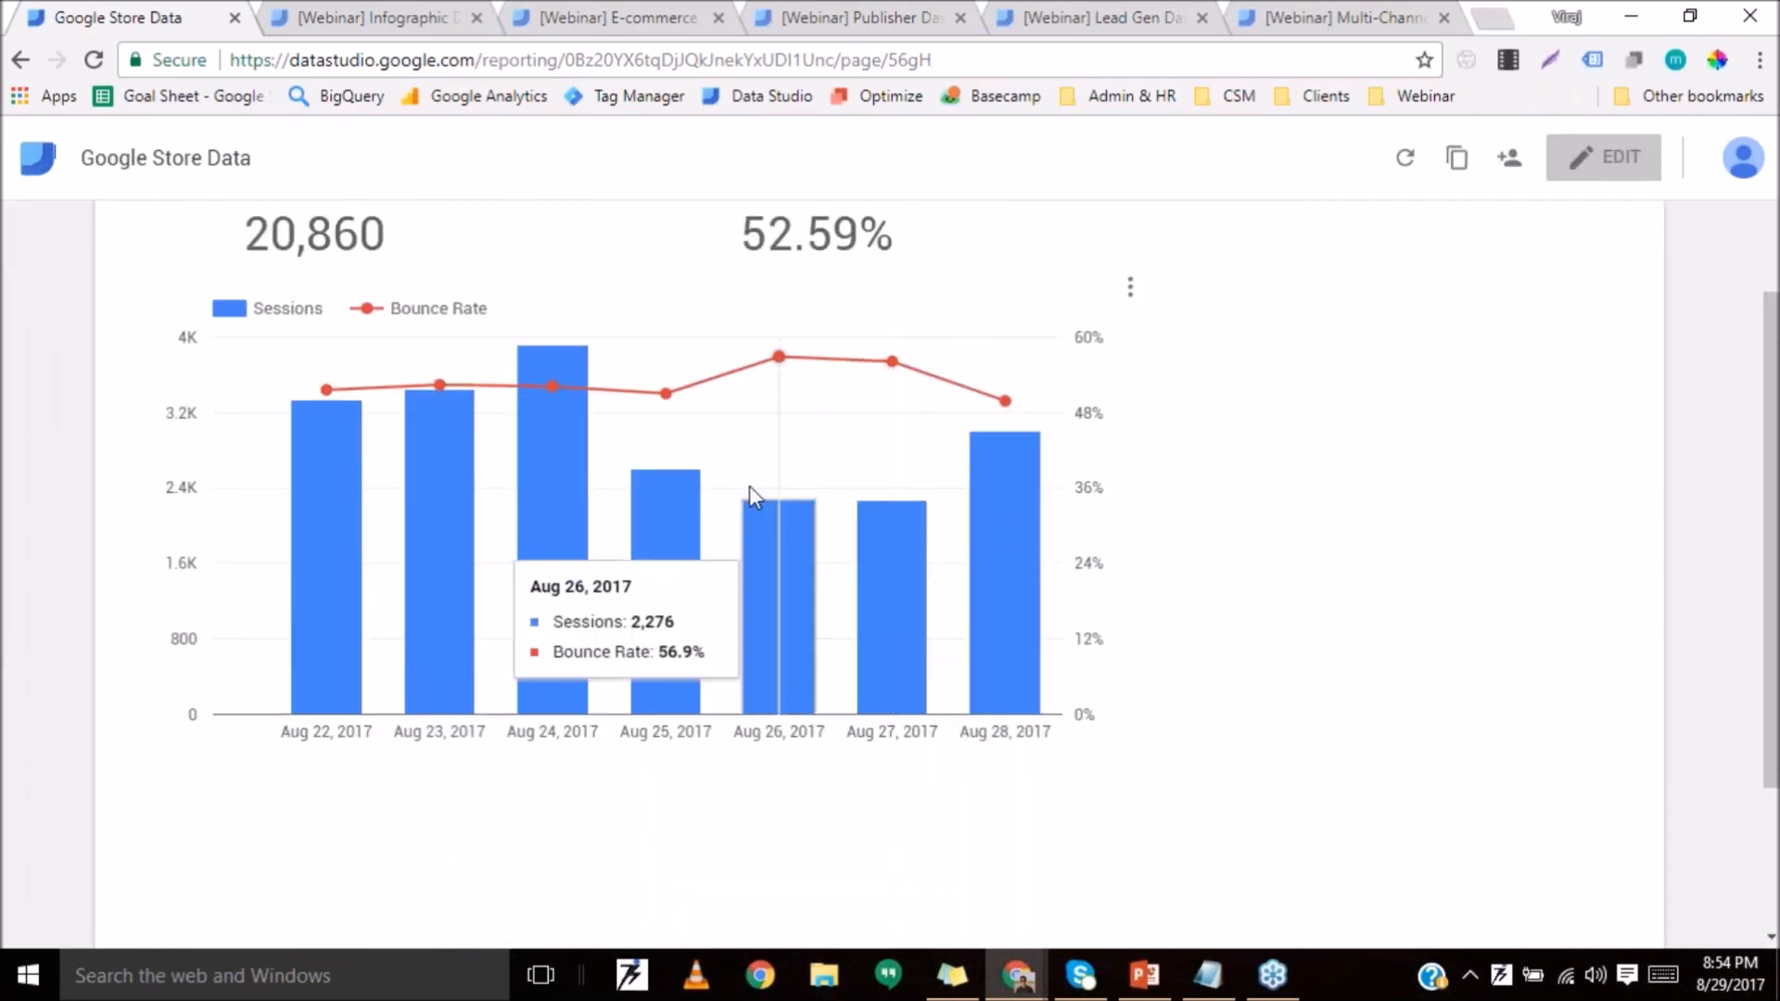
pyautogui.scroll(3, 1378, 434)
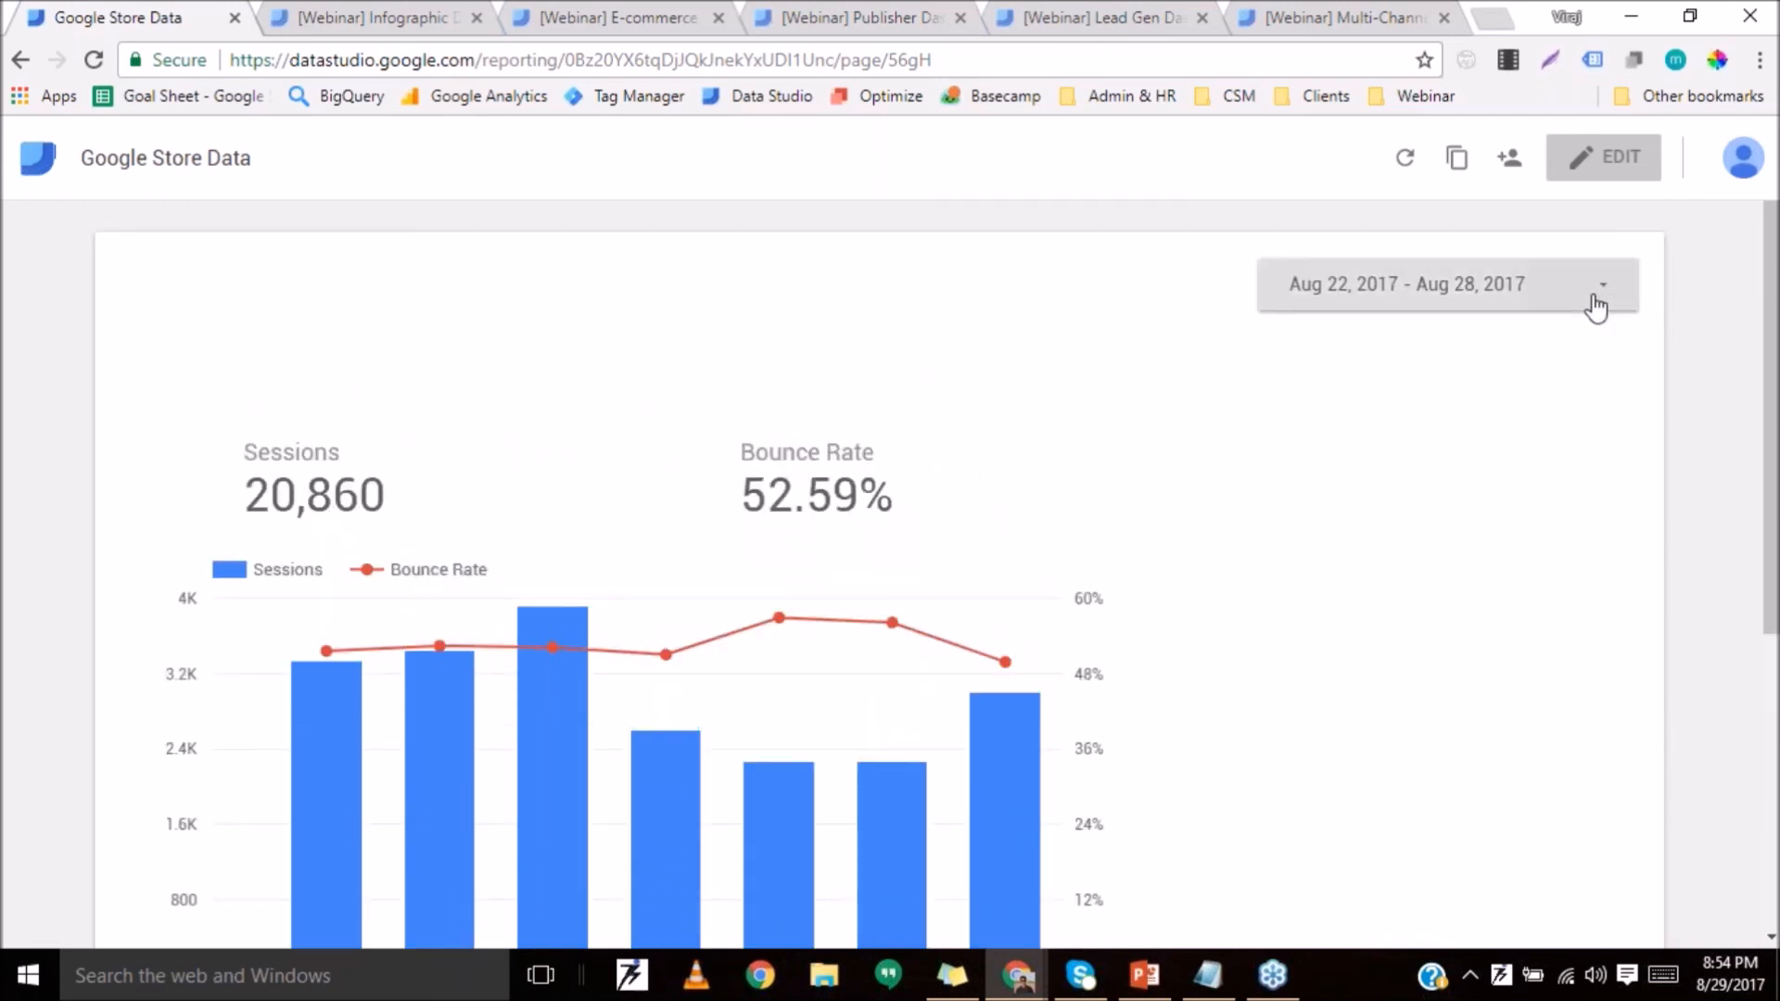
# Try the date range control in the preview with Last 14 days and examine the refreshed scorecards and chart.
pyautogui.click(1596, 307)
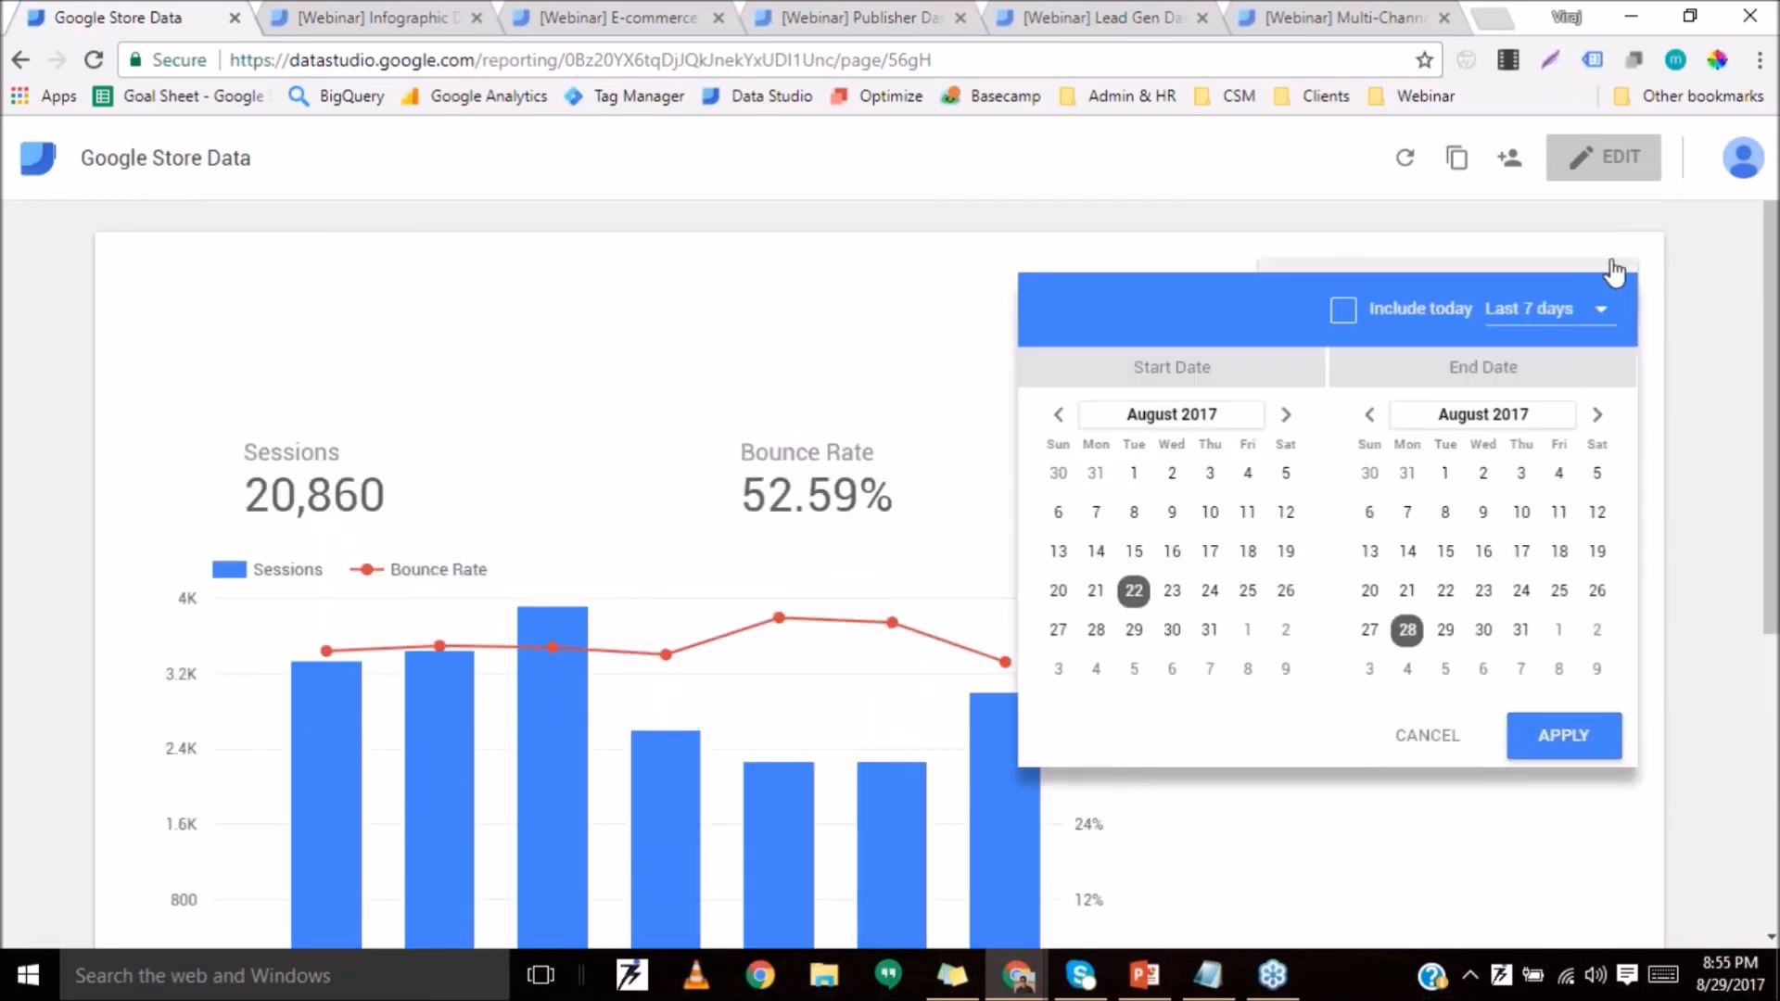
pyautogui.click(1576, 312)
pyautogui.click(1494, 447)
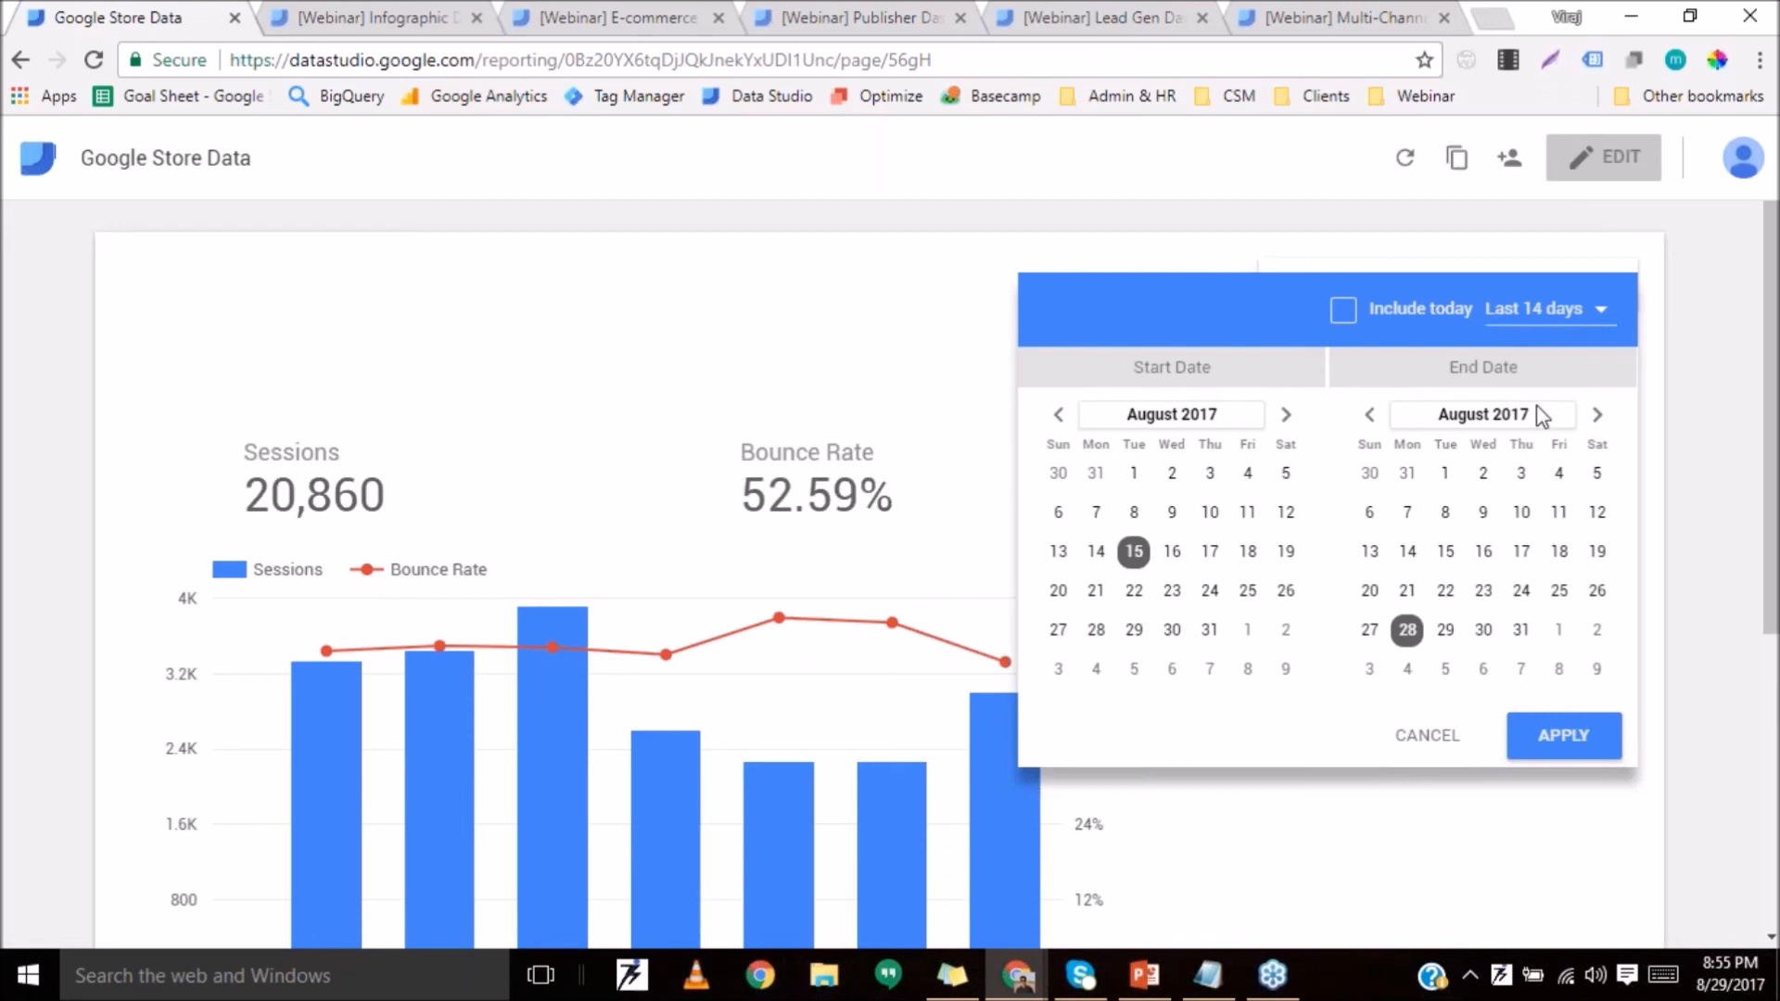
pyautogui.click(1561, 736)
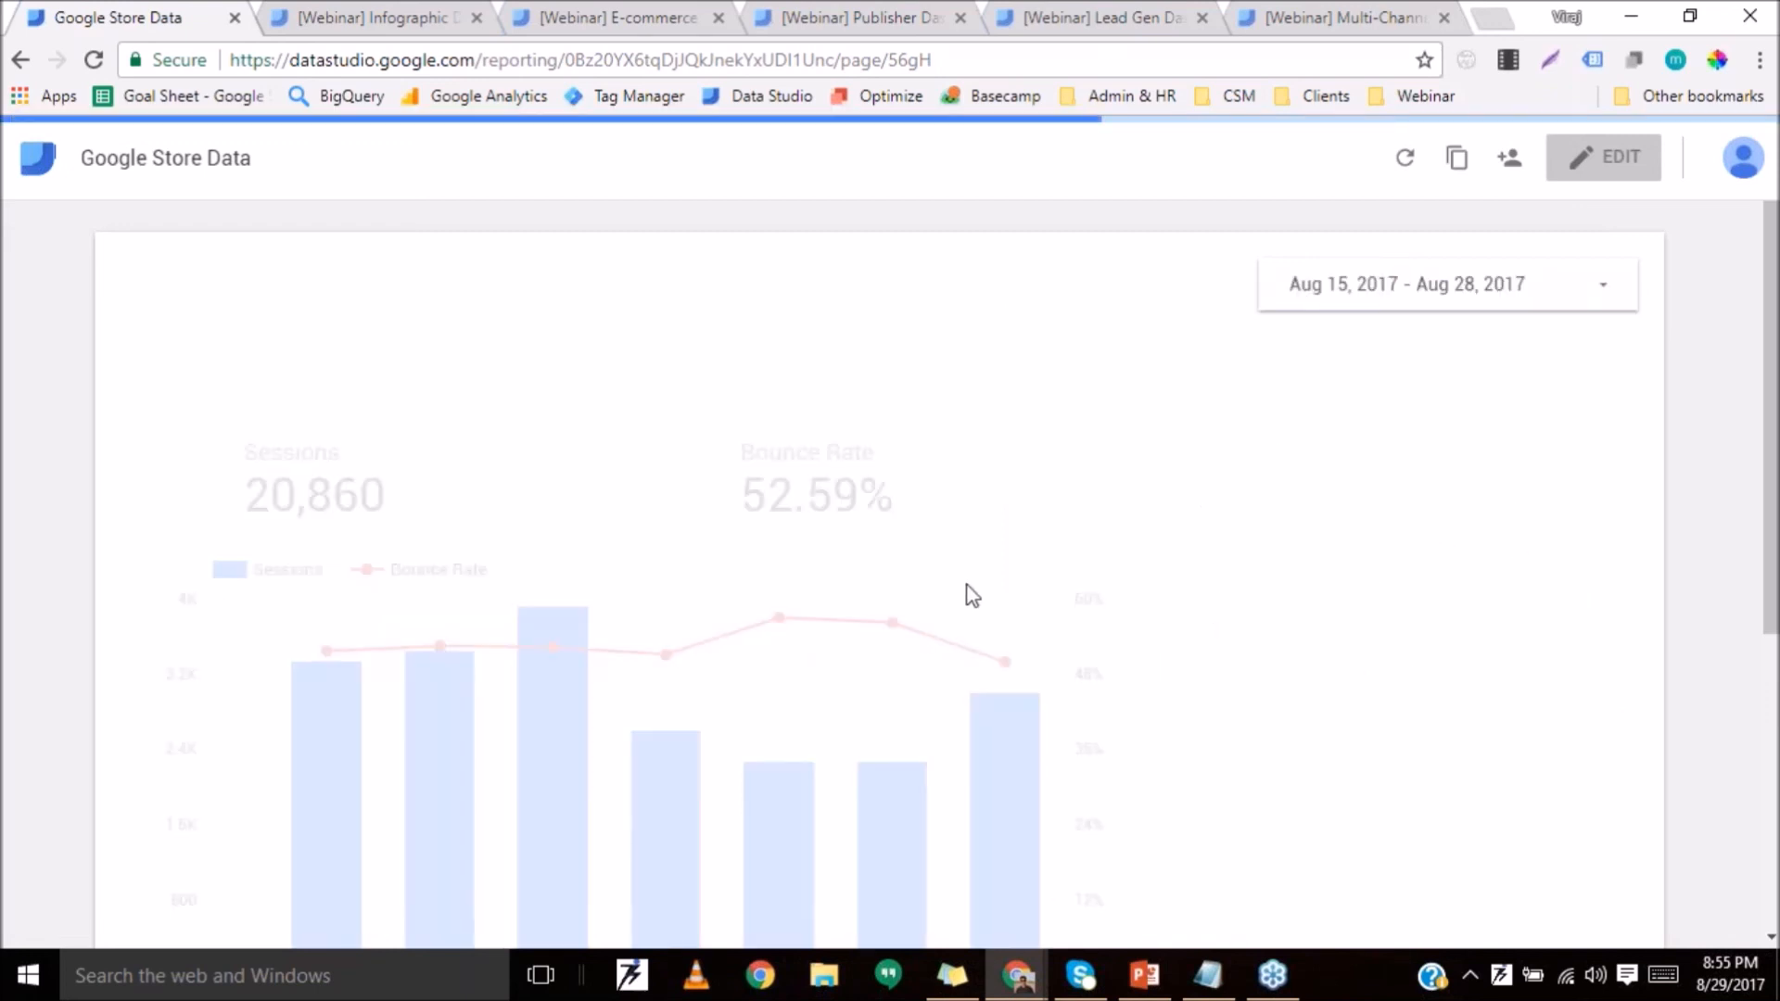
pyautogui.scroll(-3, 969, 597)
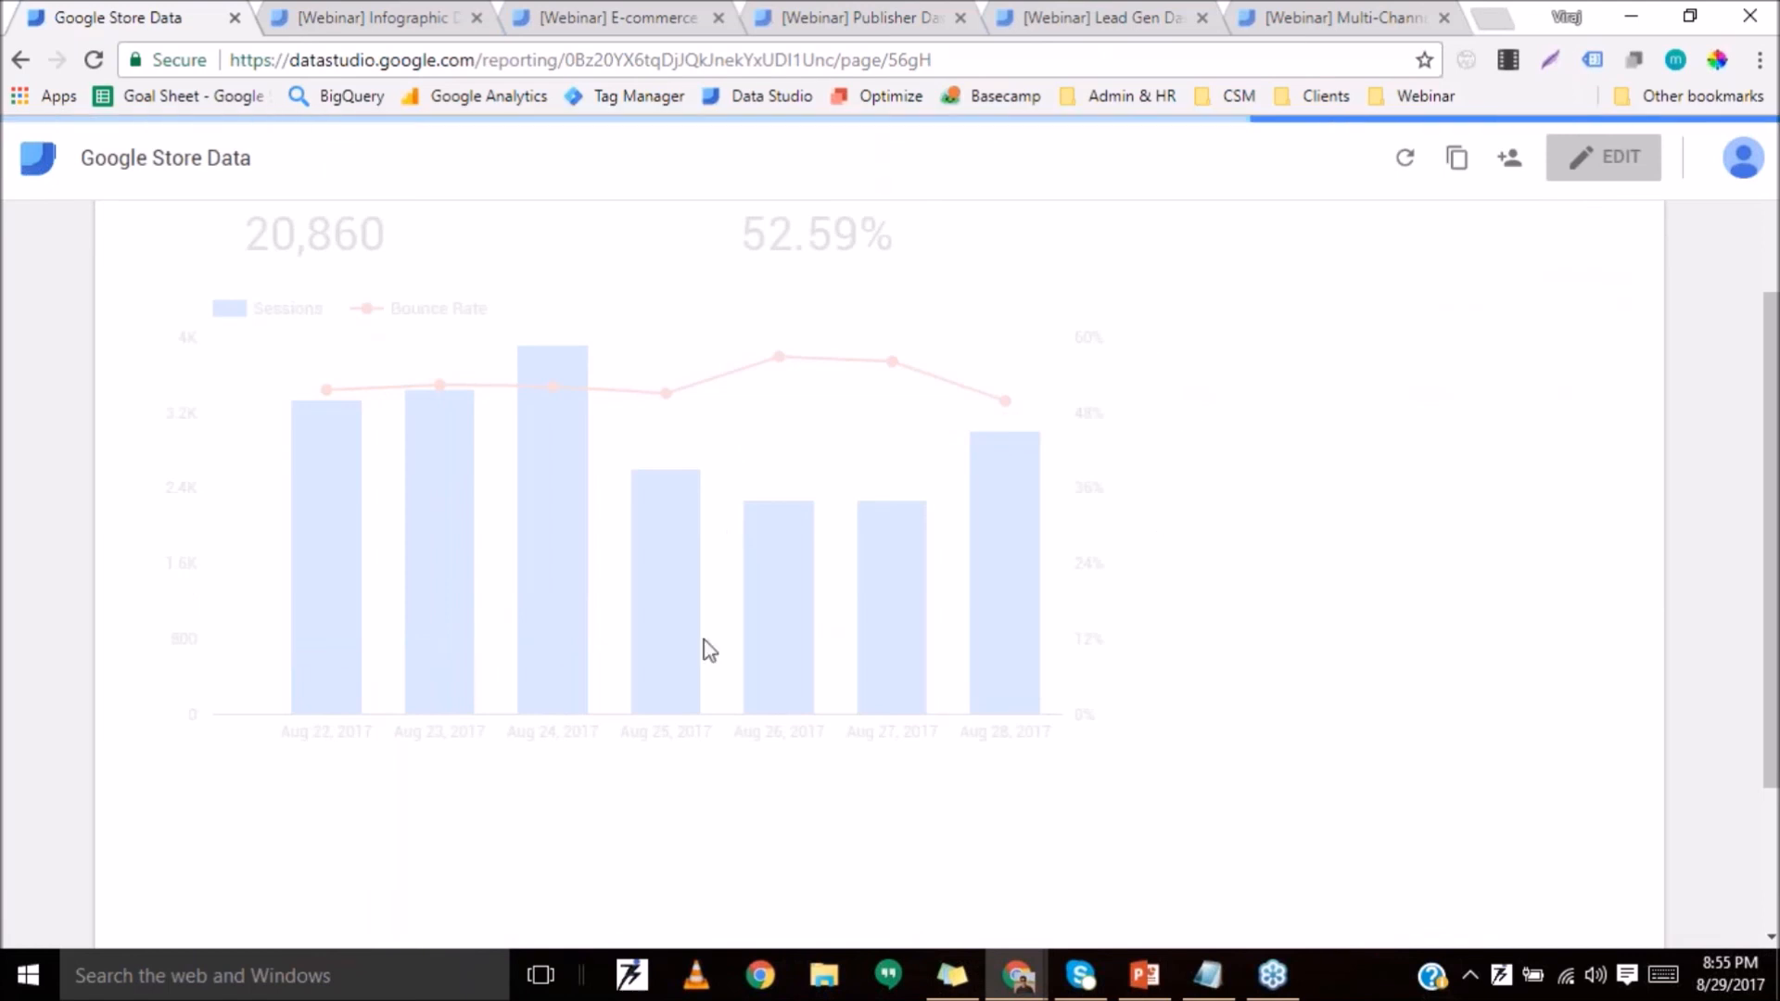
pyautogui.scroll(2, 811, 608)
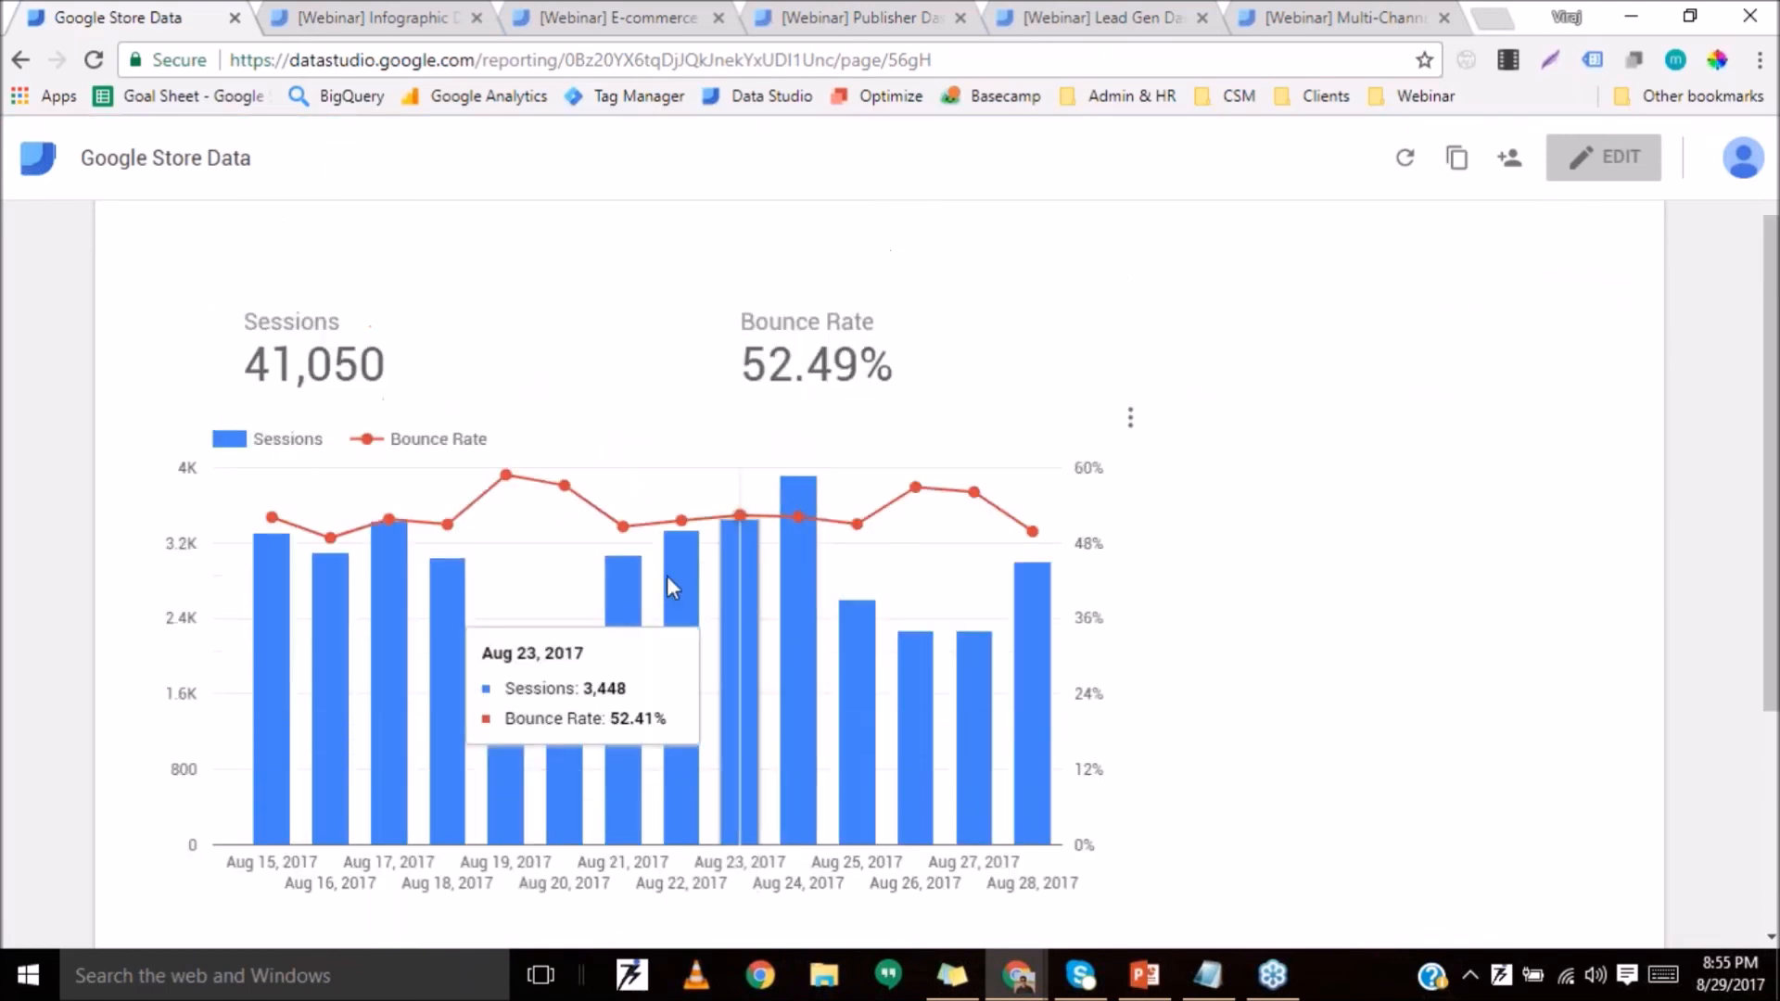
pyautogui.scroll(2, 1304, 370)
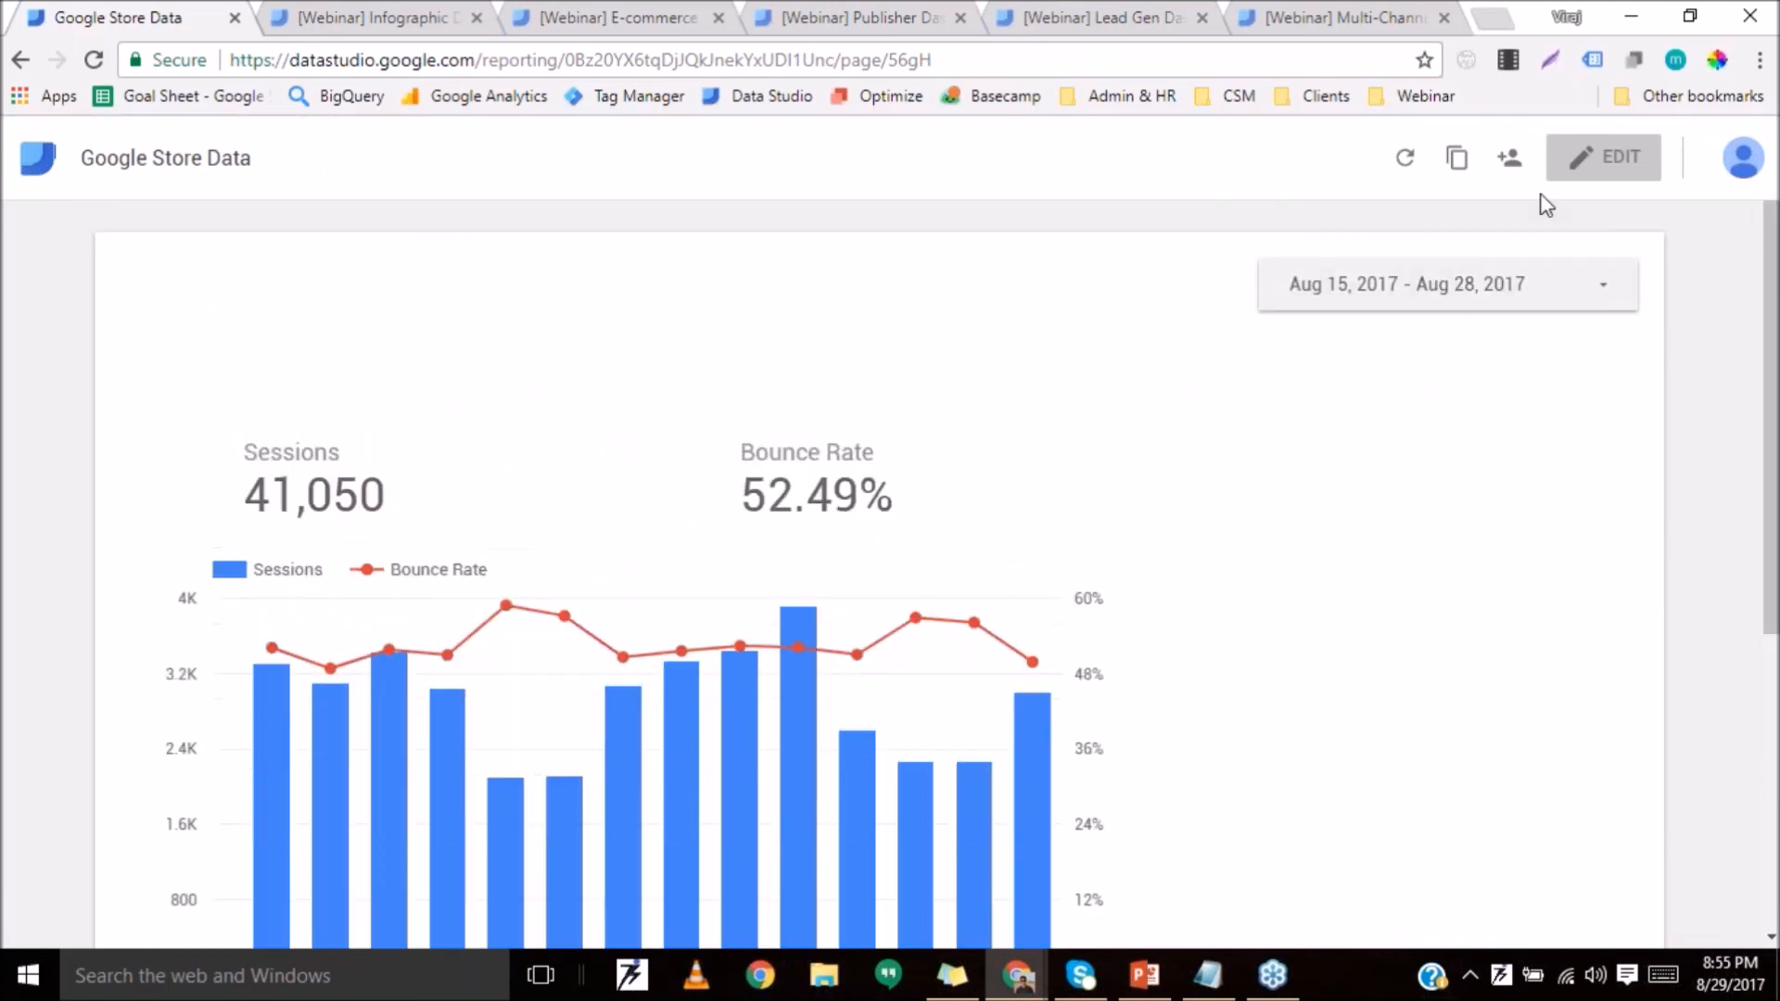
# Return to editing and insert a filter control to the right of the Bounce Rate scorecard.
pyautogui.click(1604, 158)
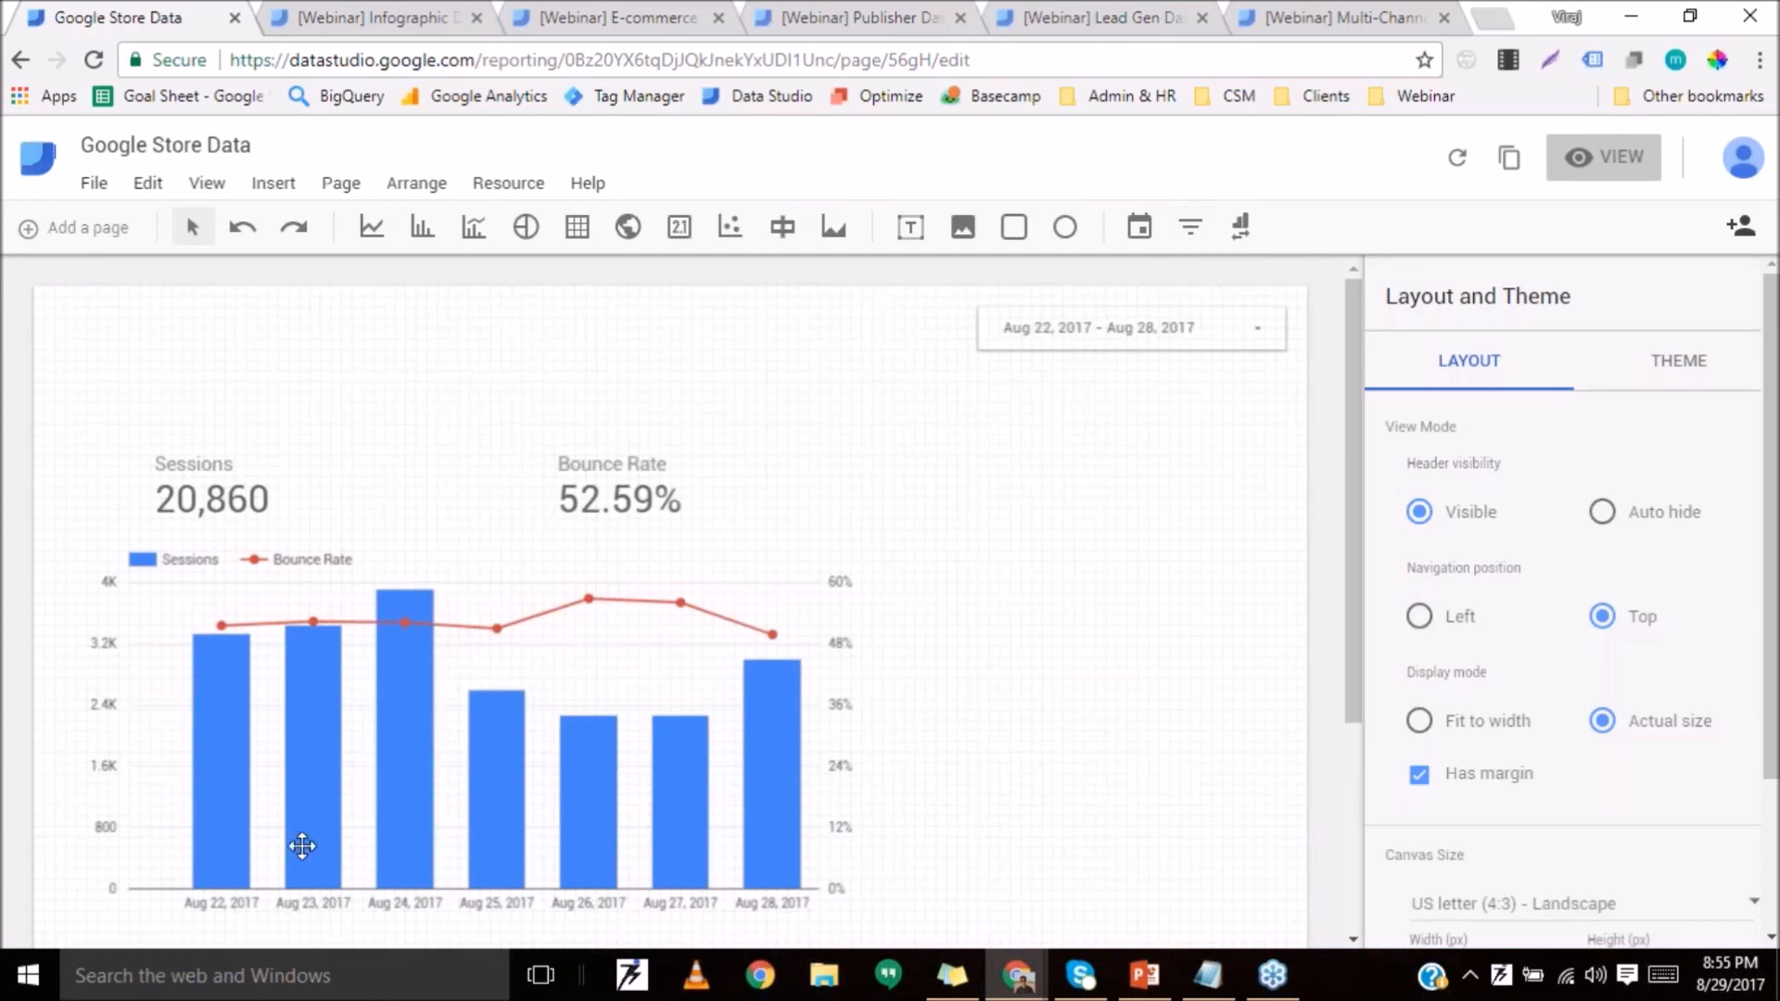
pyautogui.click(1193, 232)
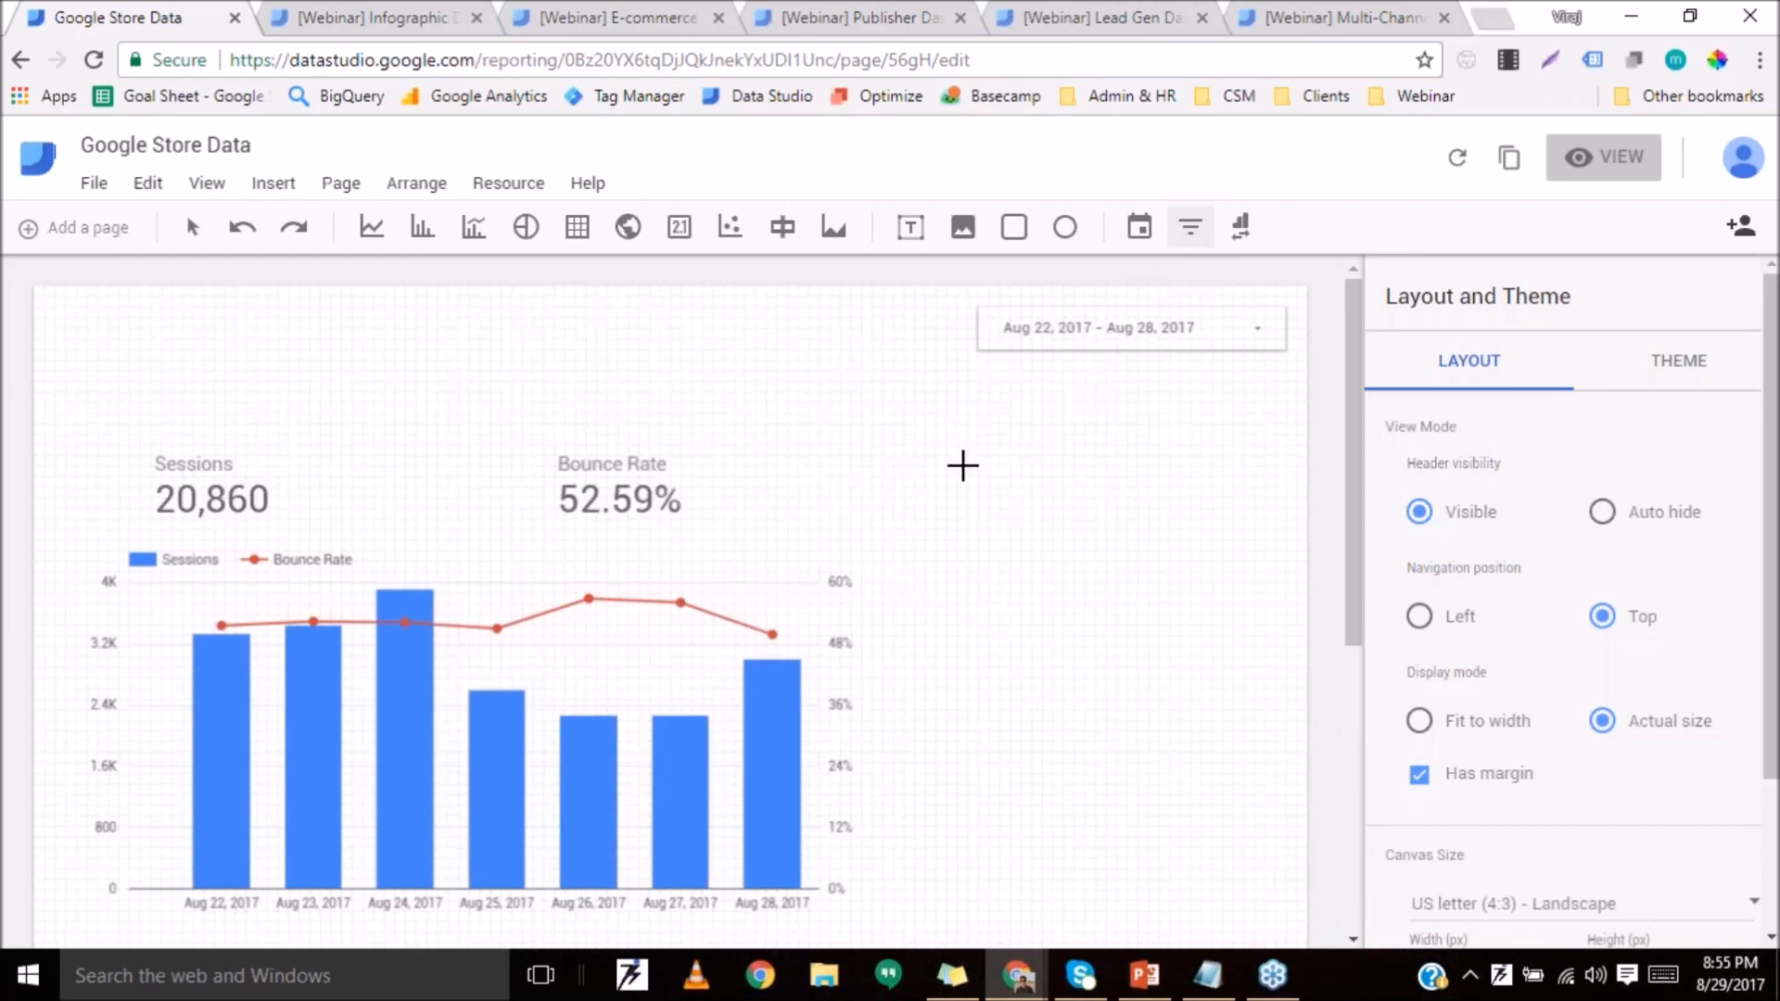
pyautogui.moveTo(887, 441); pyautogui.dragTo(1212, 496)
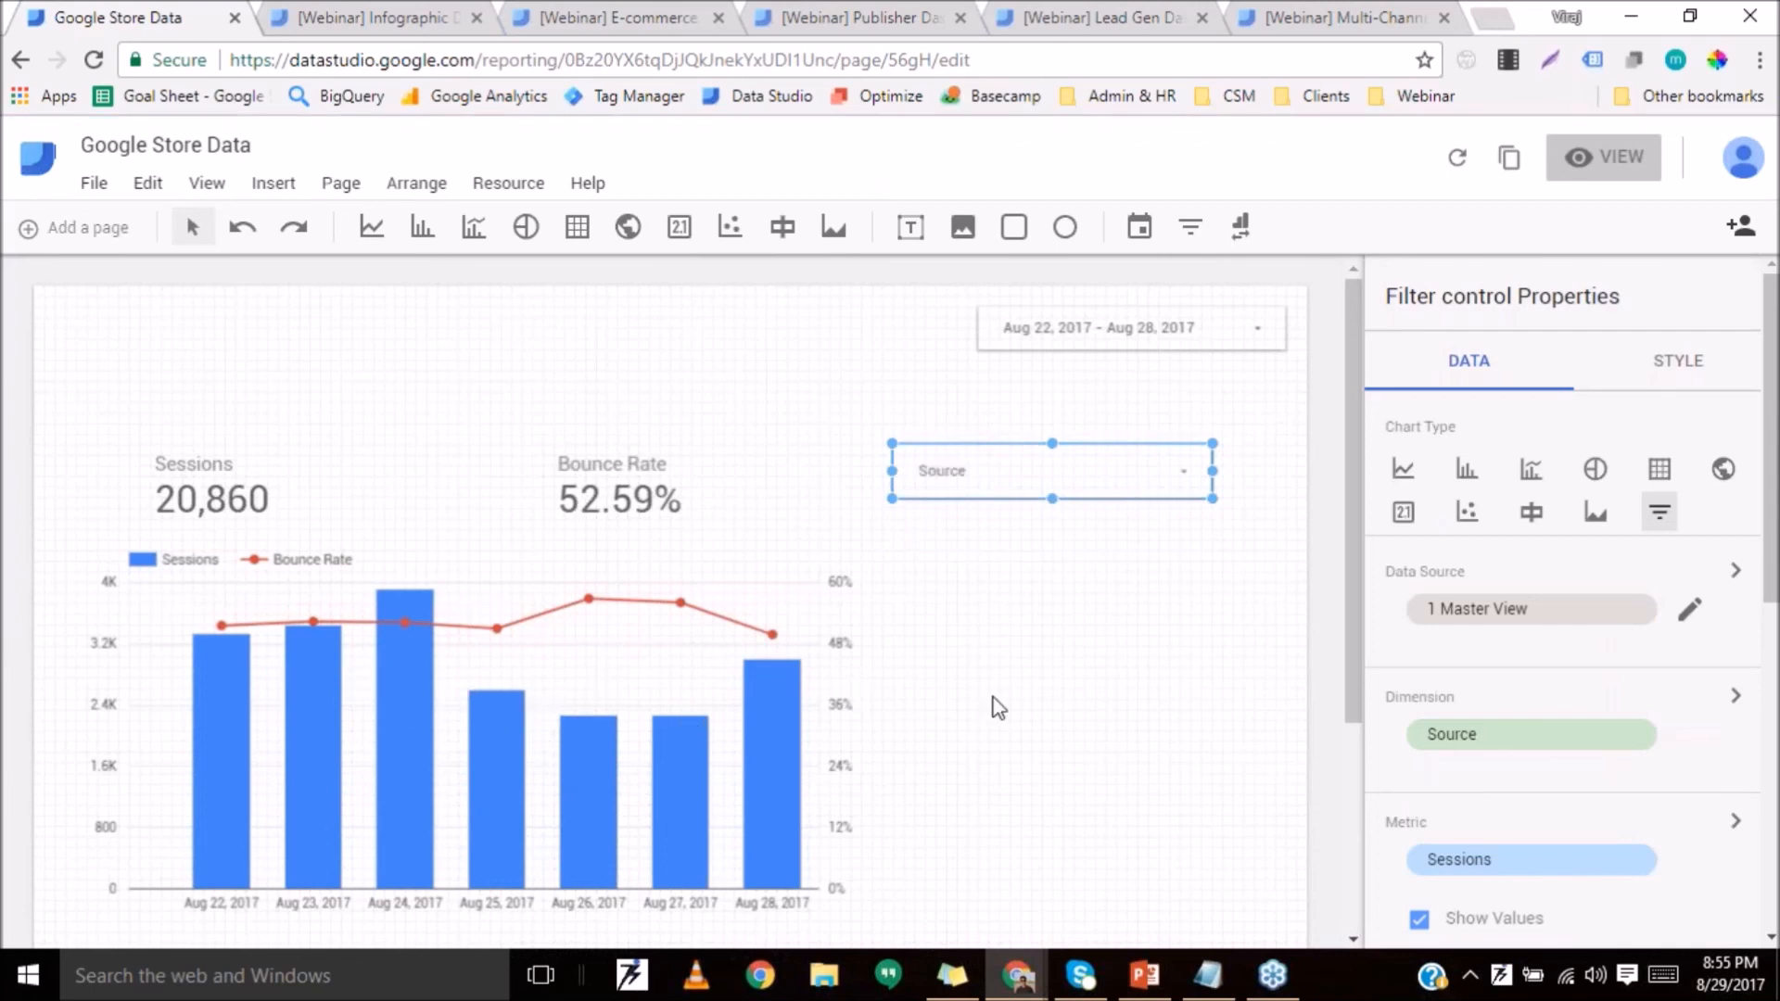
# Search the dimension list for device and set the filter control's dimension to Device Category.
pyautogui.click(1477, 739)
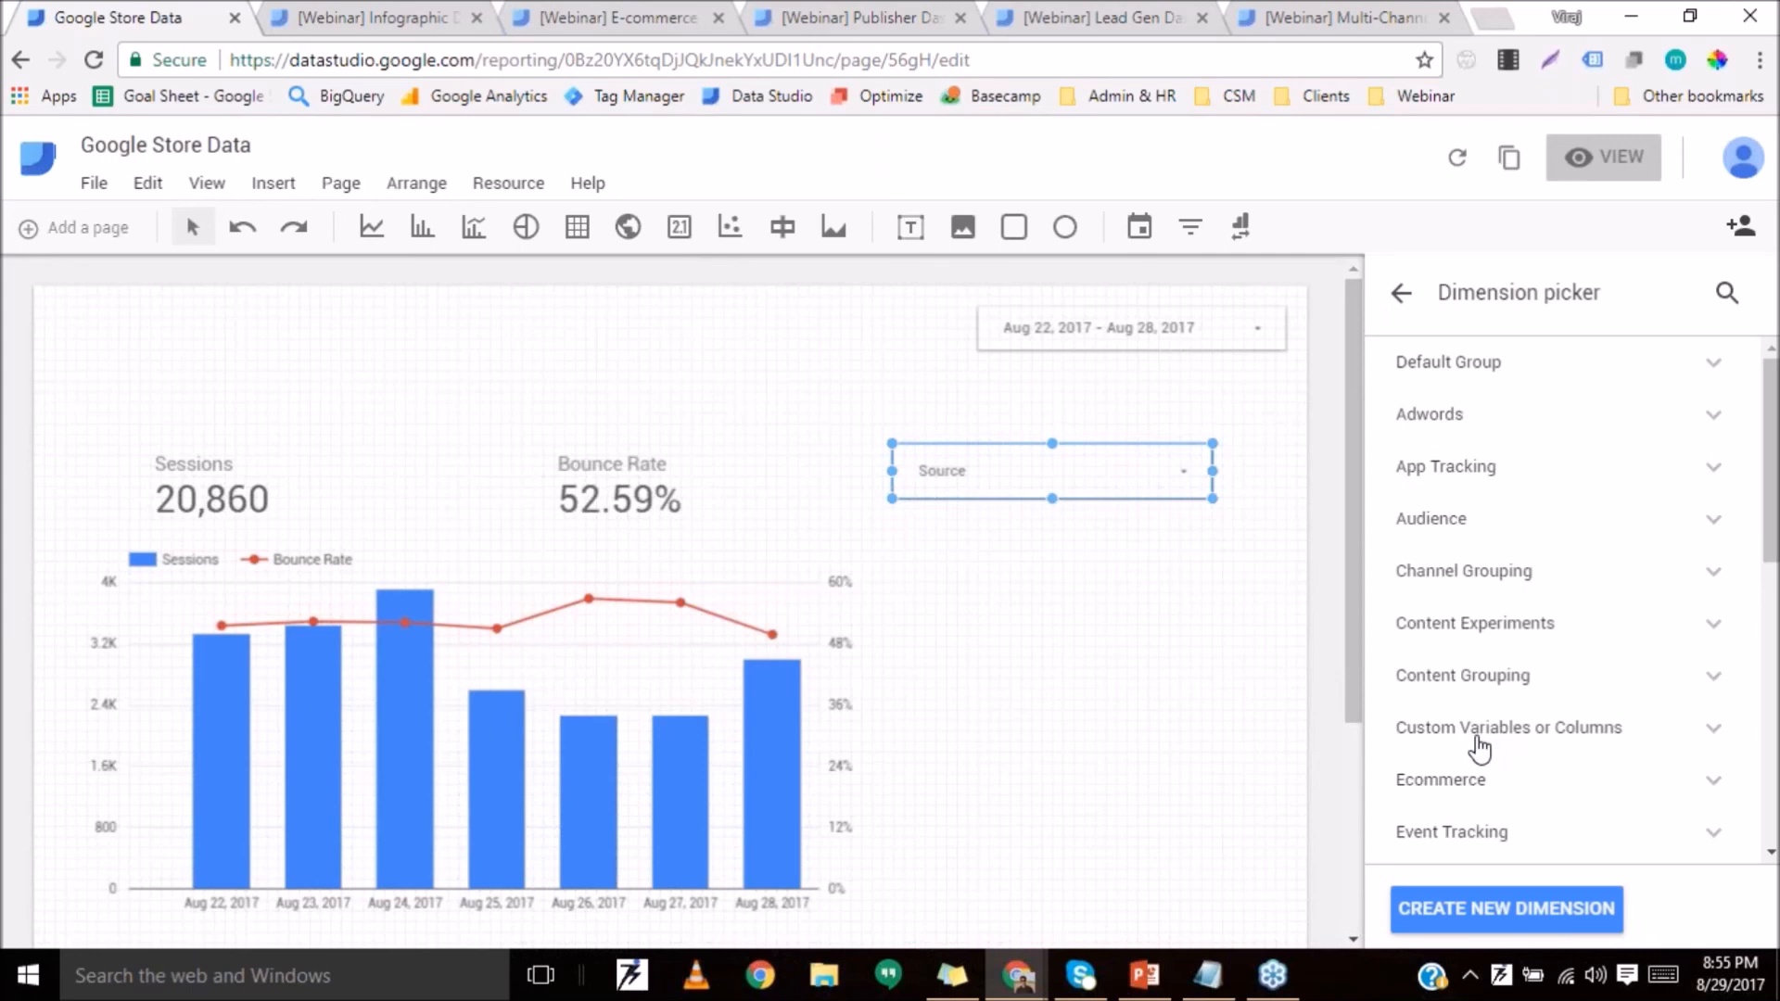
pyautogui.click(1722, 294)
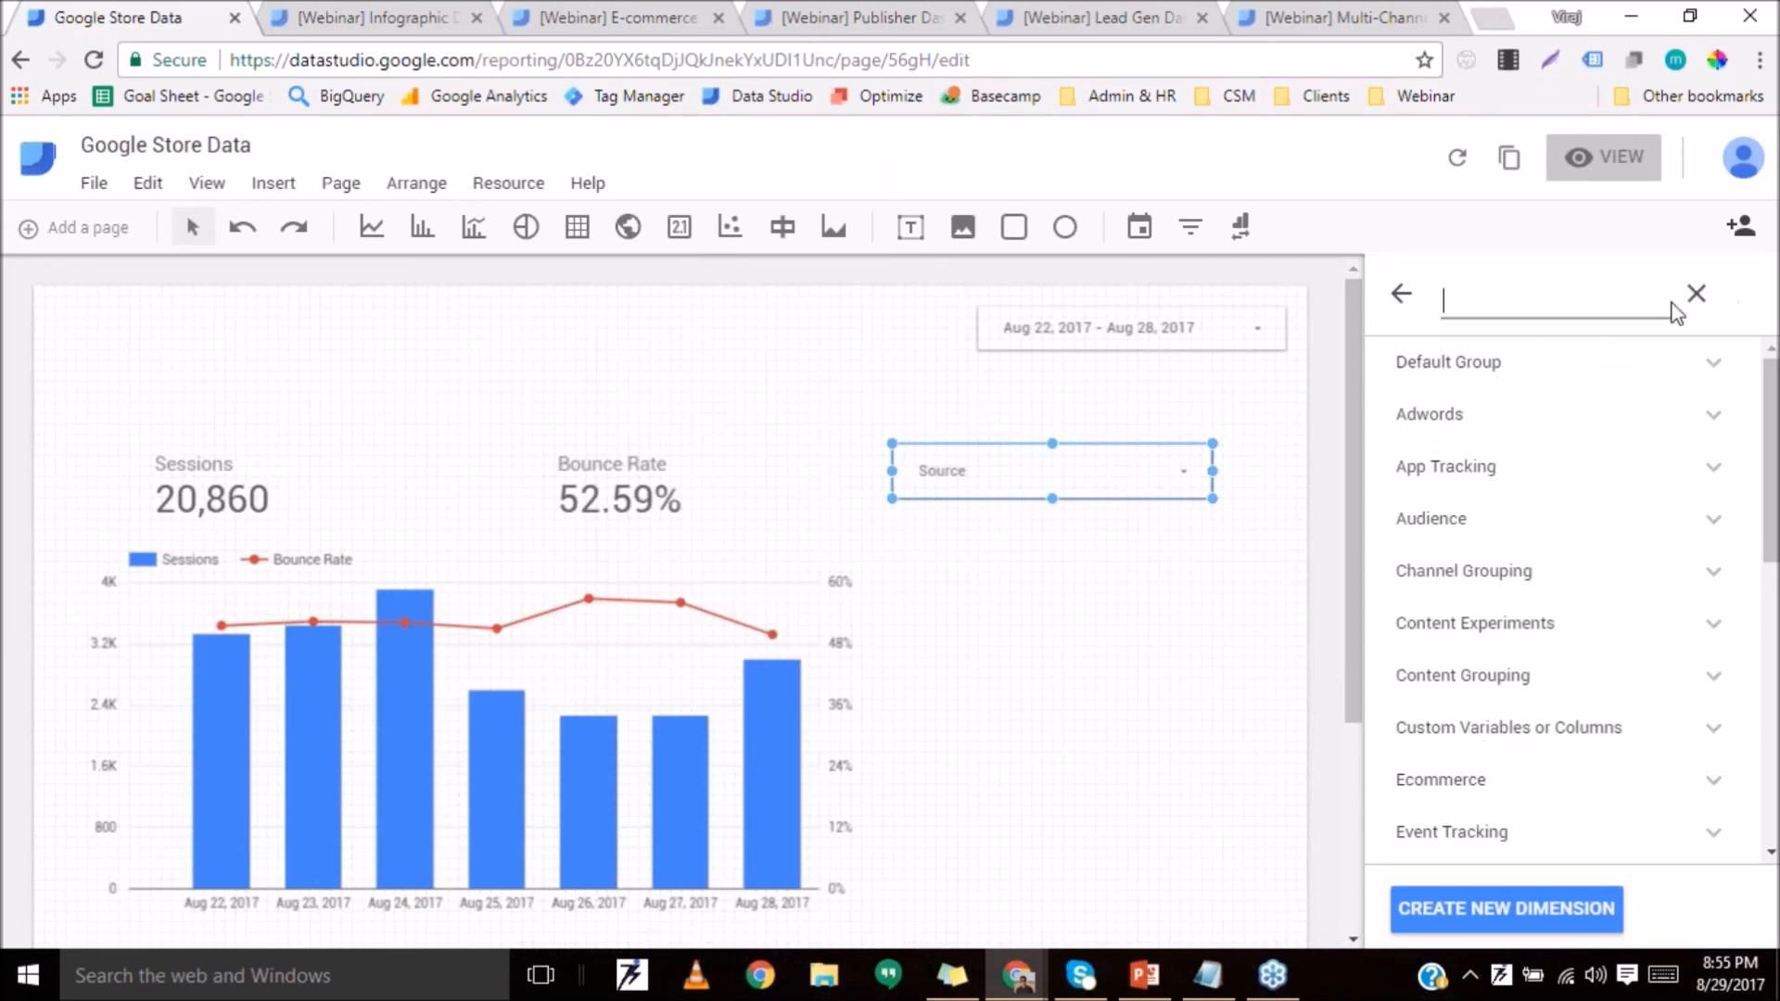
pyautogui.write('deivce')
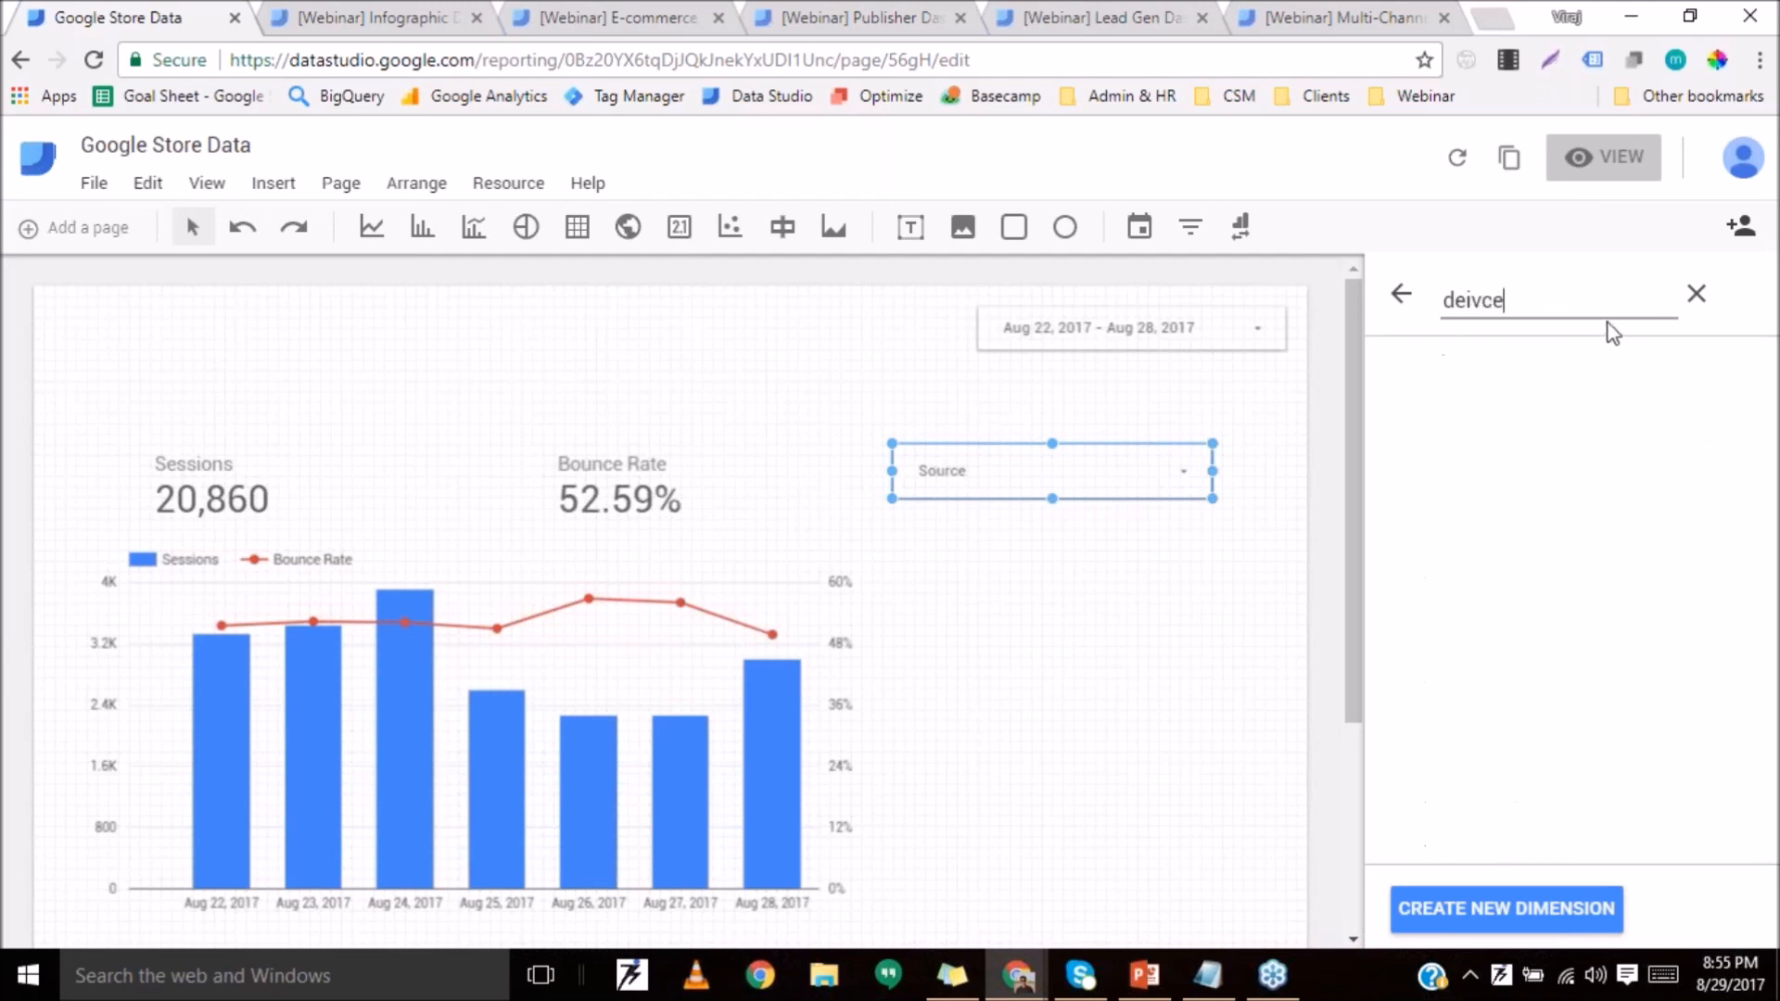
pyautogui.hotkey('ctrl', 'a')
pyautogui.write('de')
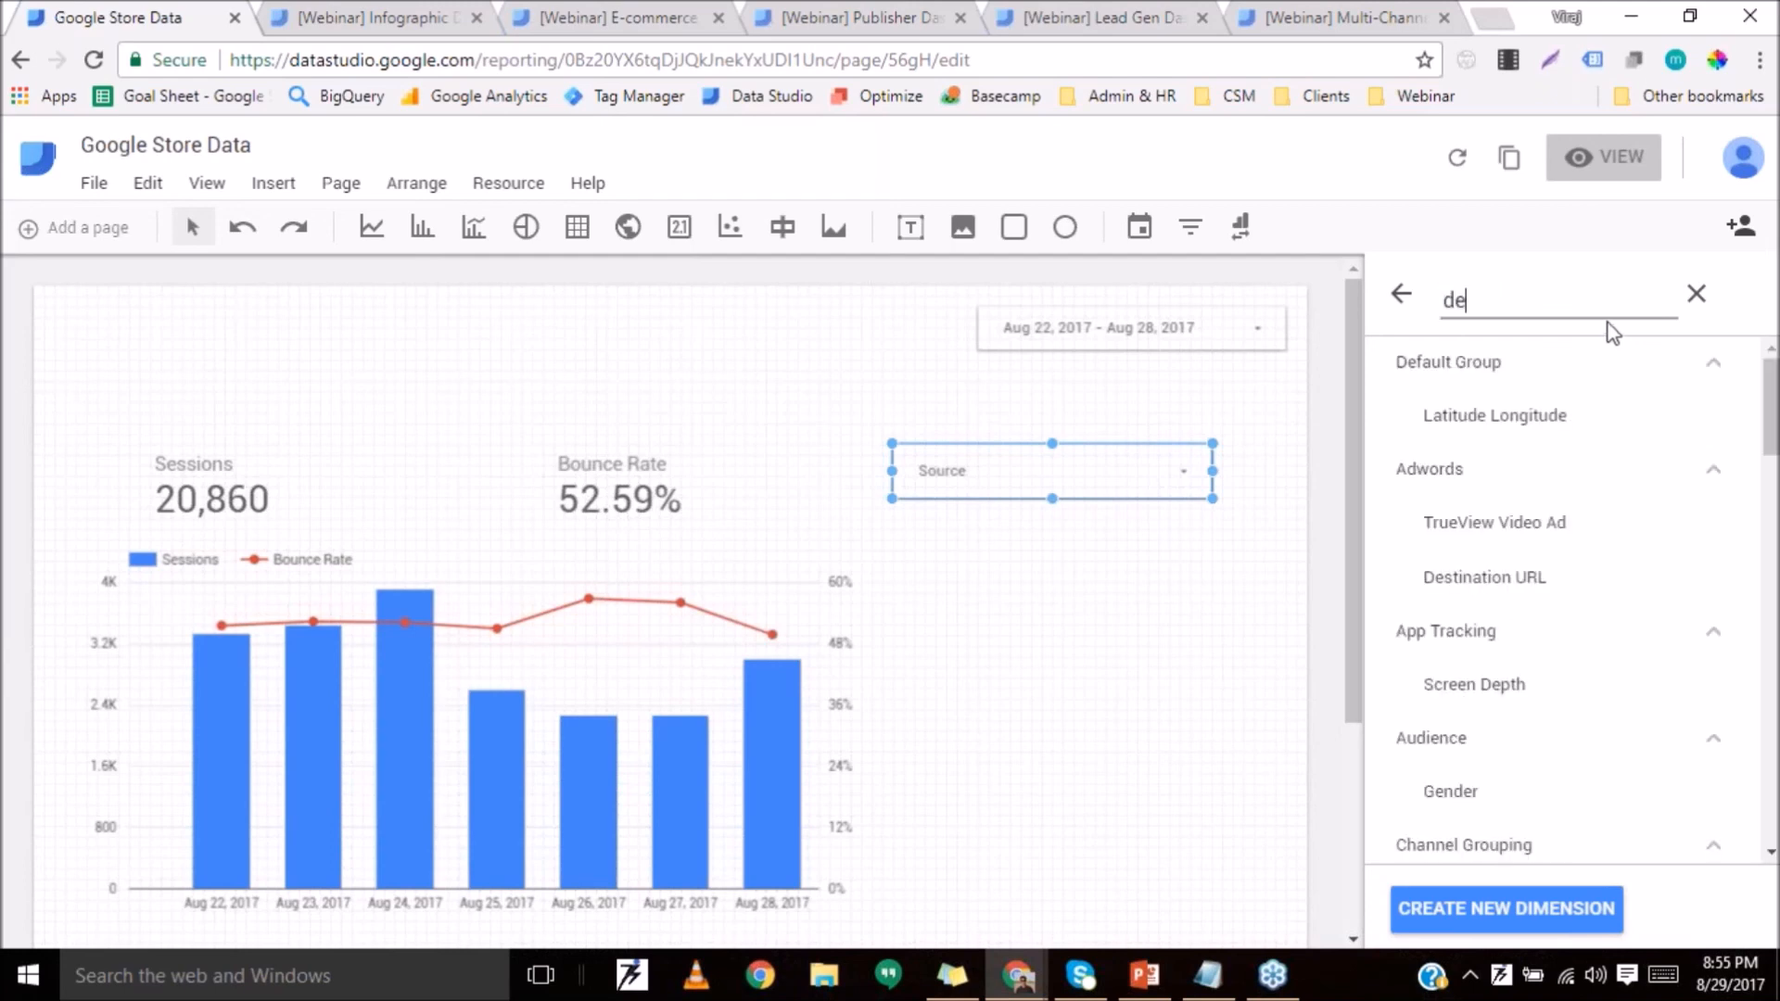
pyautogui.write('i')
pyautogui.press('BackSpace')
pyautogui.write('v')
pyautogui.click(1641, 415)
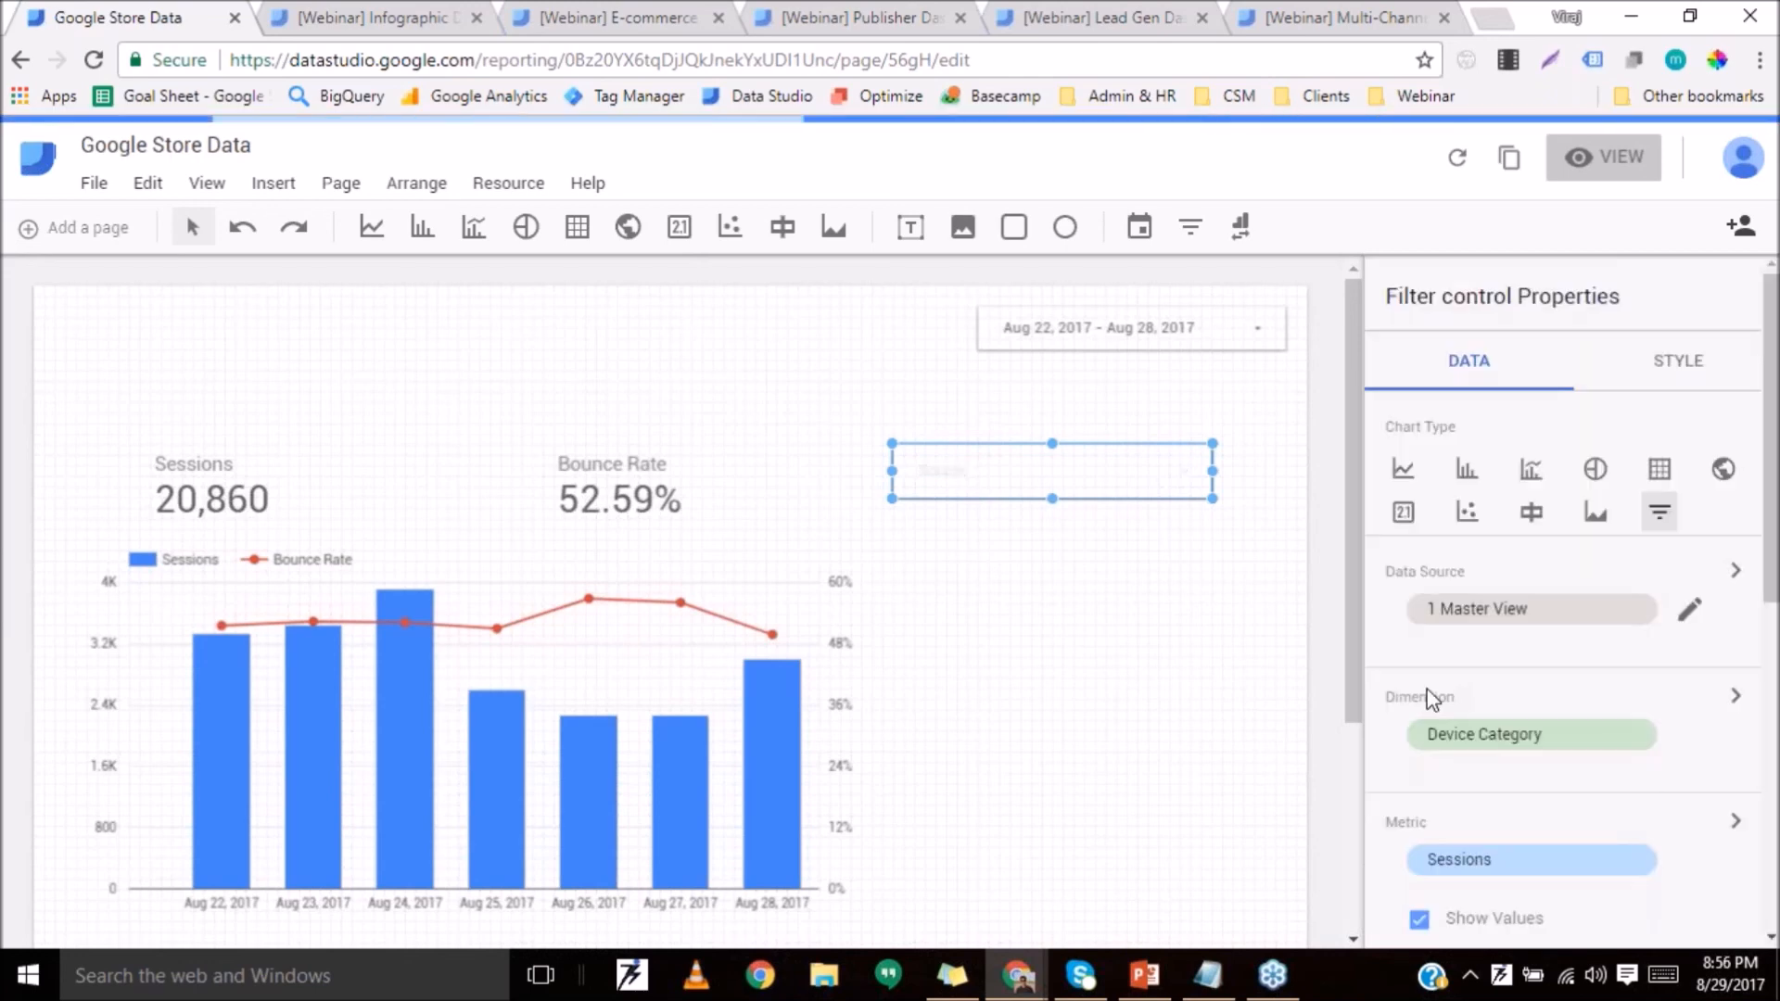
# Turn off Show Values and Expandable for the Device Category filter, and enlarge the control downward to fit its list.
pyautogui.scroll(-3, 1534, 869)
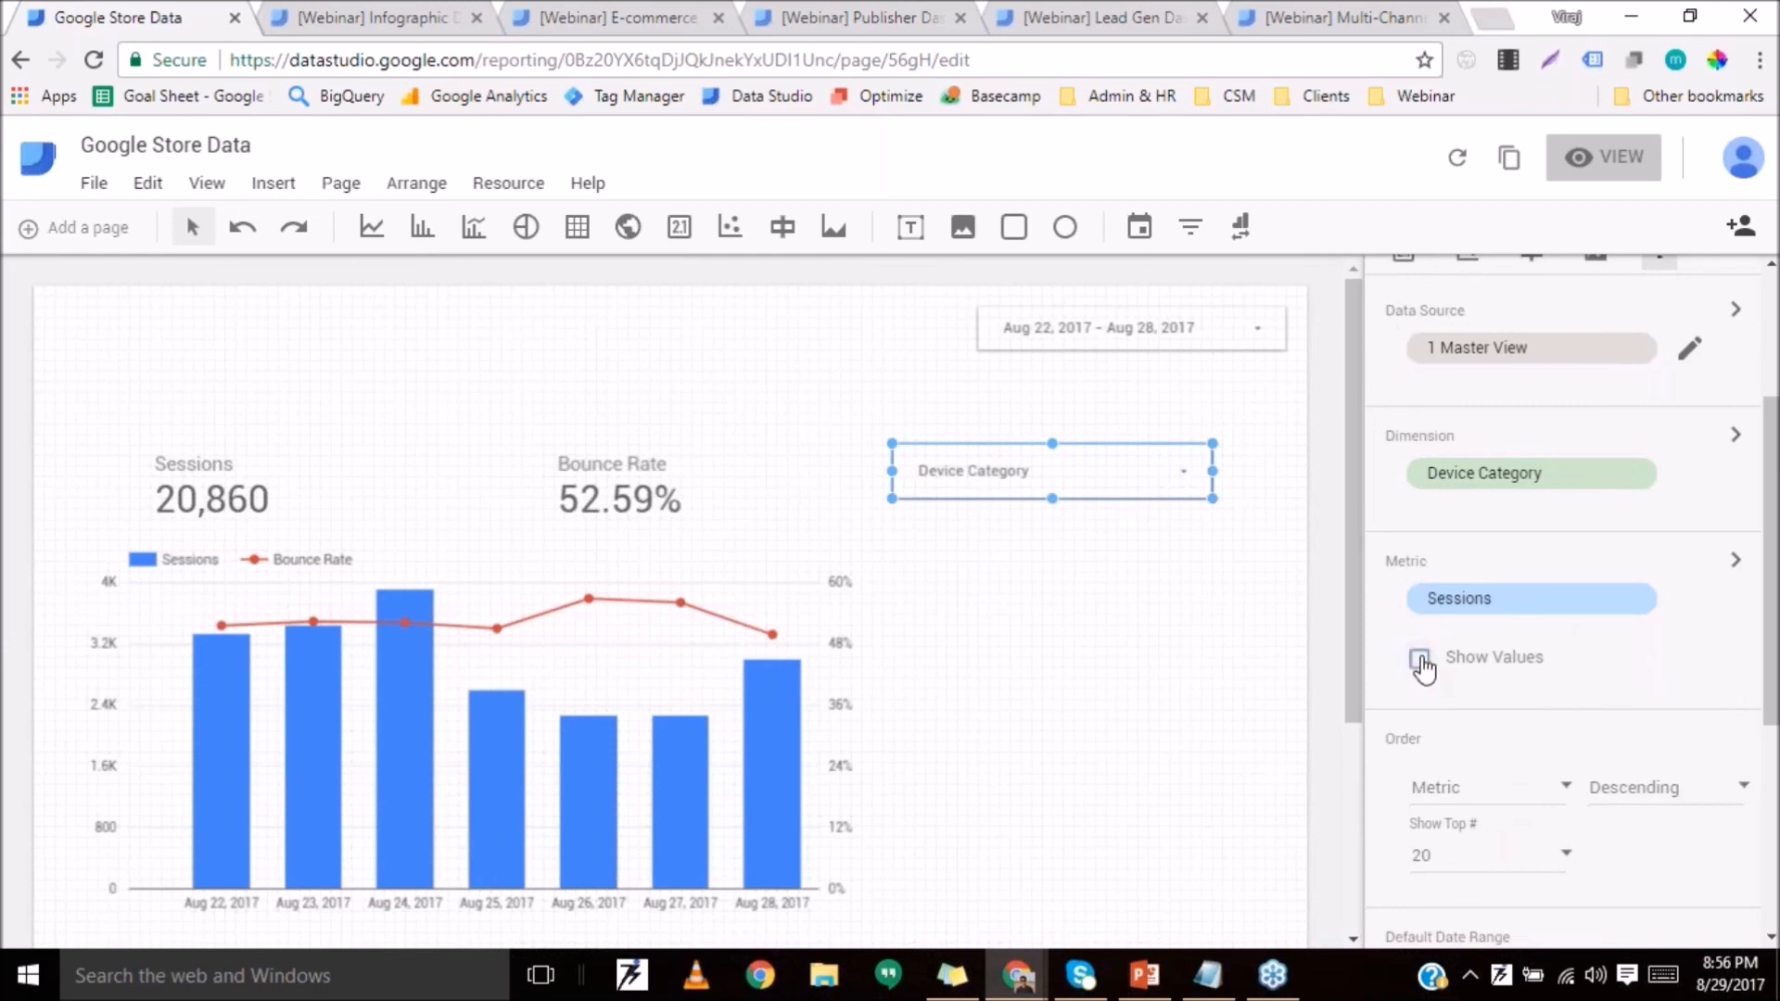
pyautogui.scroll(3, 1521, 517)
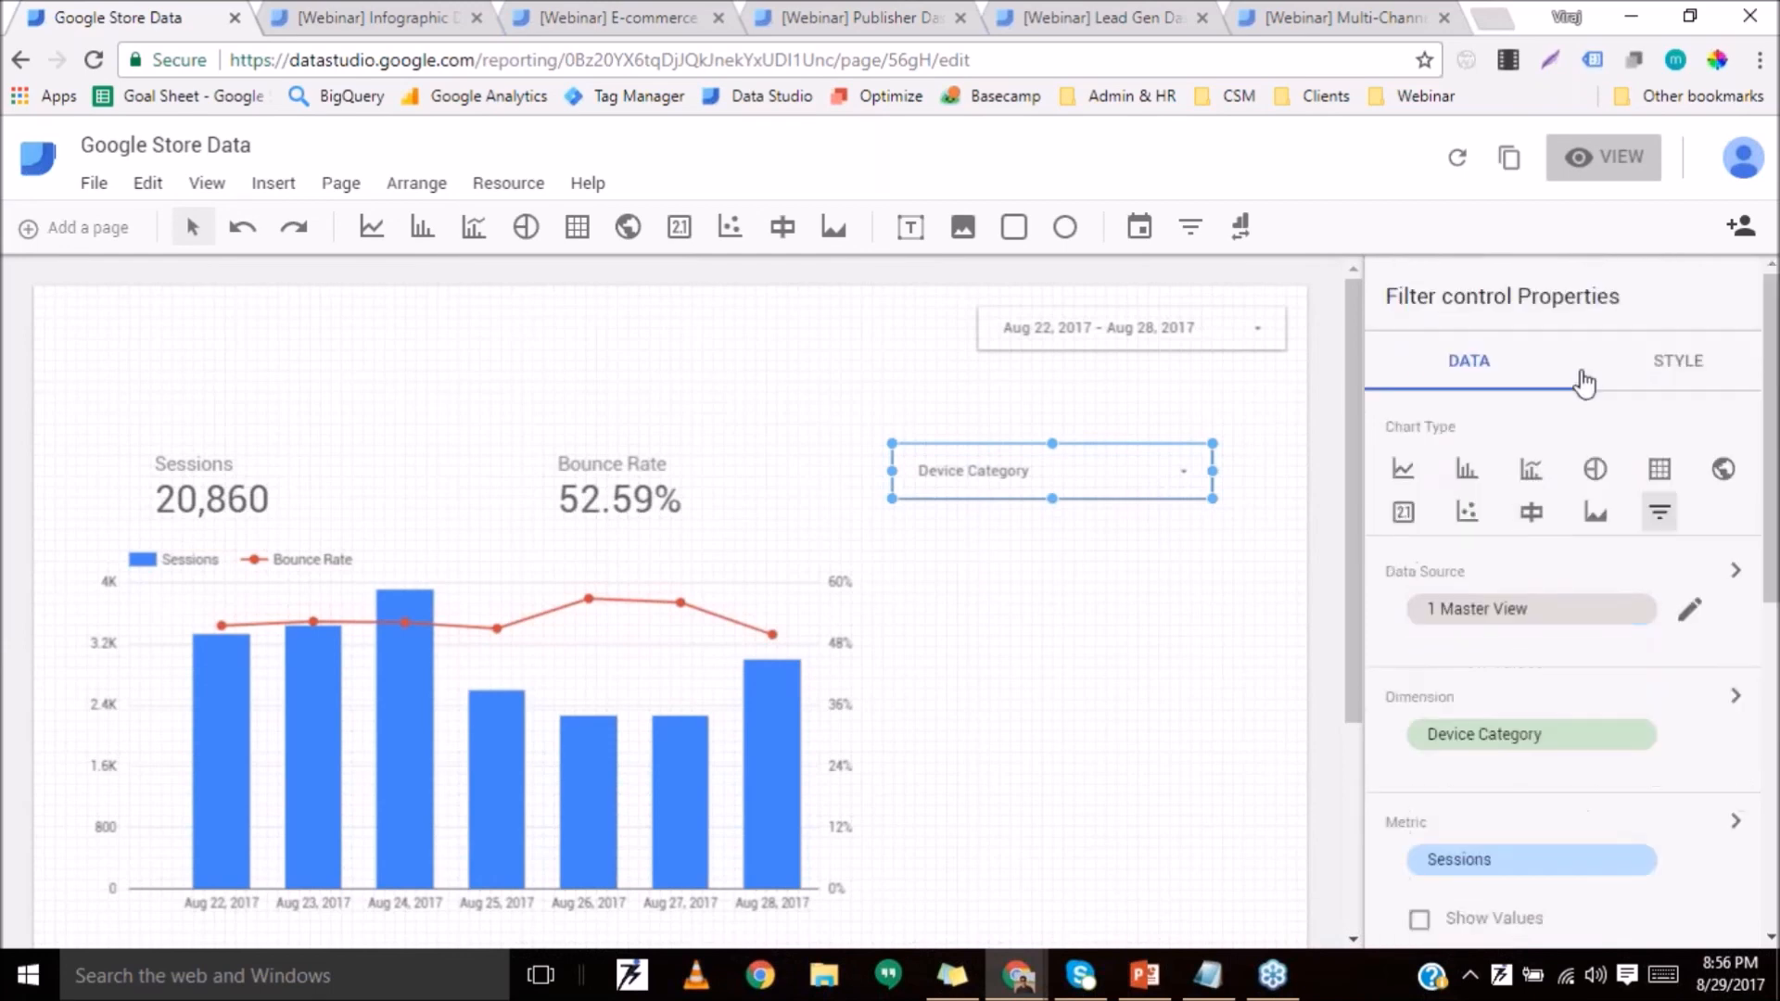
pyautogui.click(1604, 386)
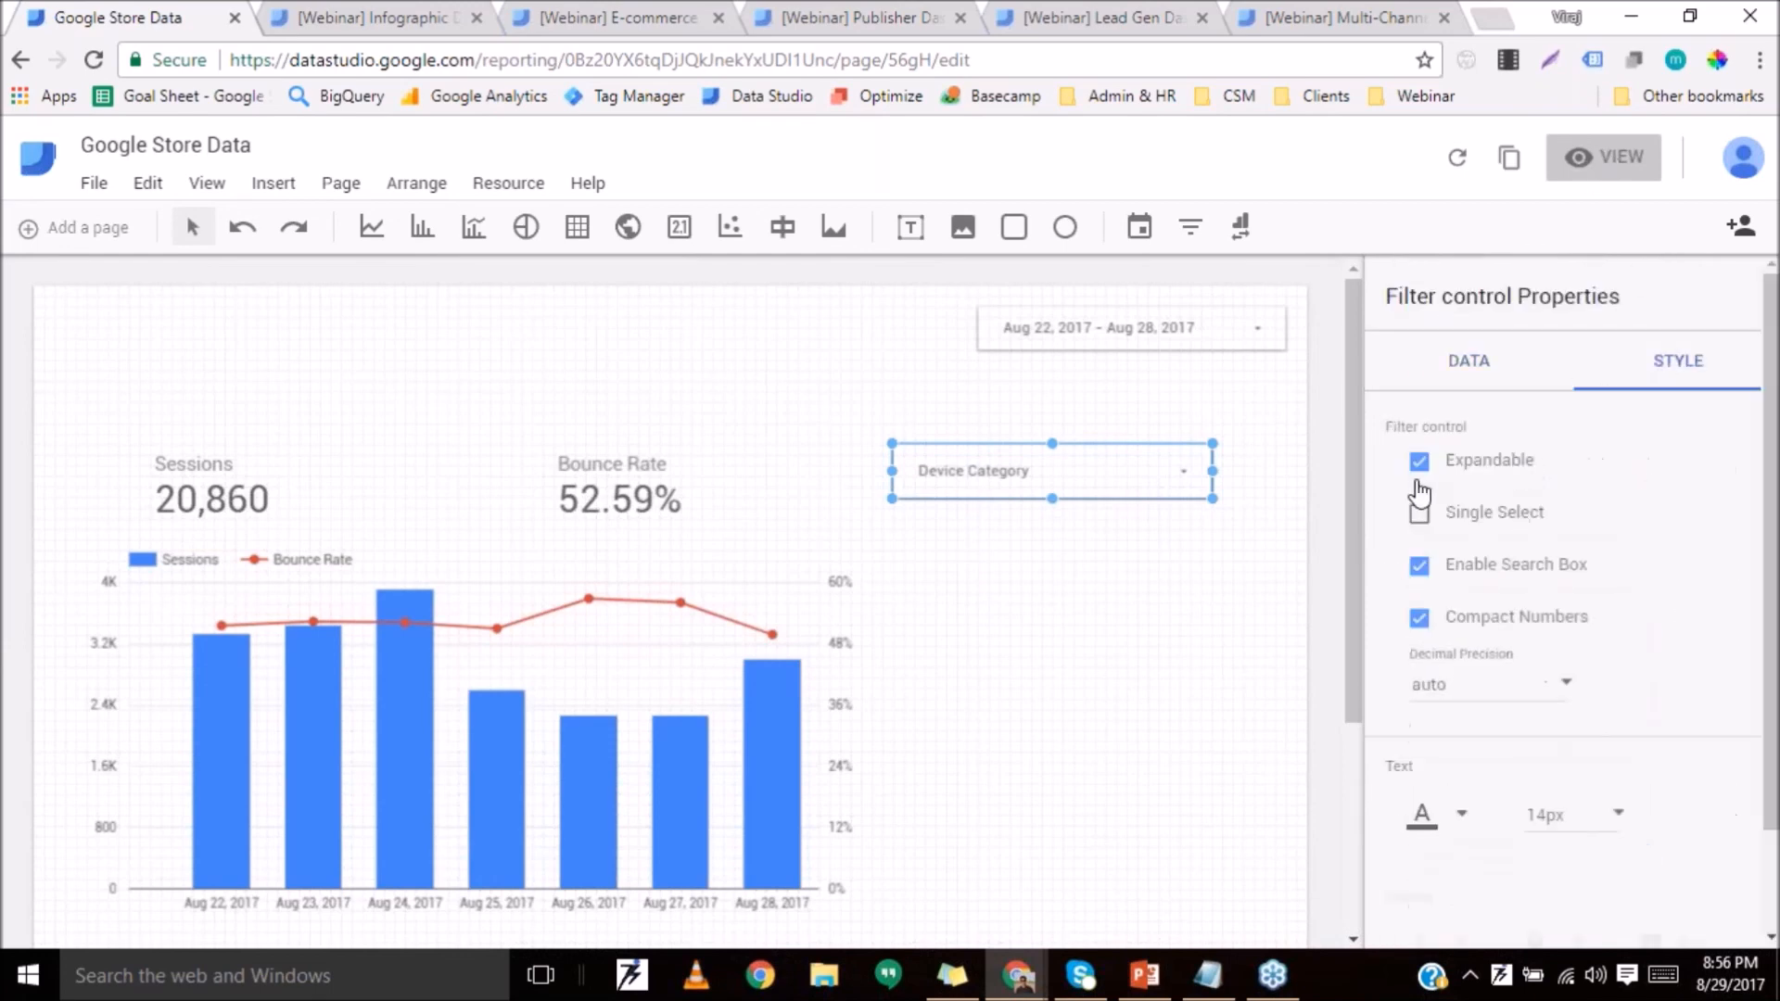
pyautogui.moveTo(1048, 511); pyautogui.dragTo(1038, 669)
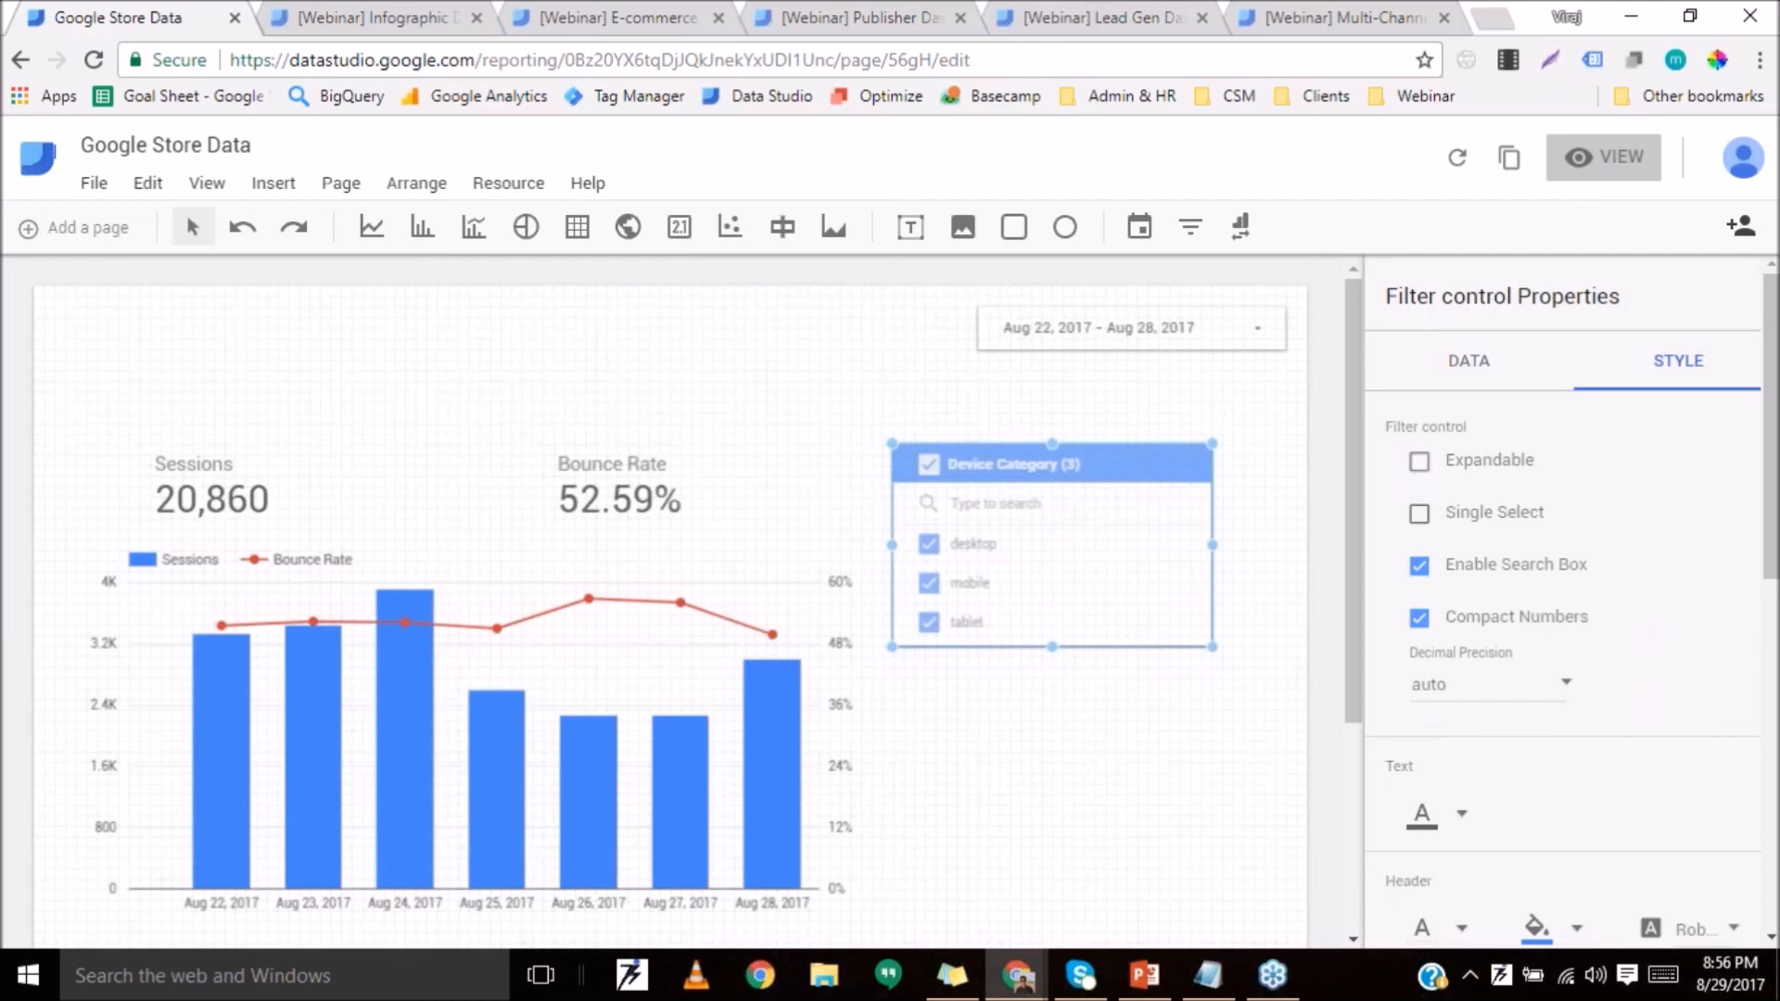
# Preview the report and try the Device Category filter with mobile only, adding tablet to compare the scorecards and chart.
pyautogui.click(1602, 180)
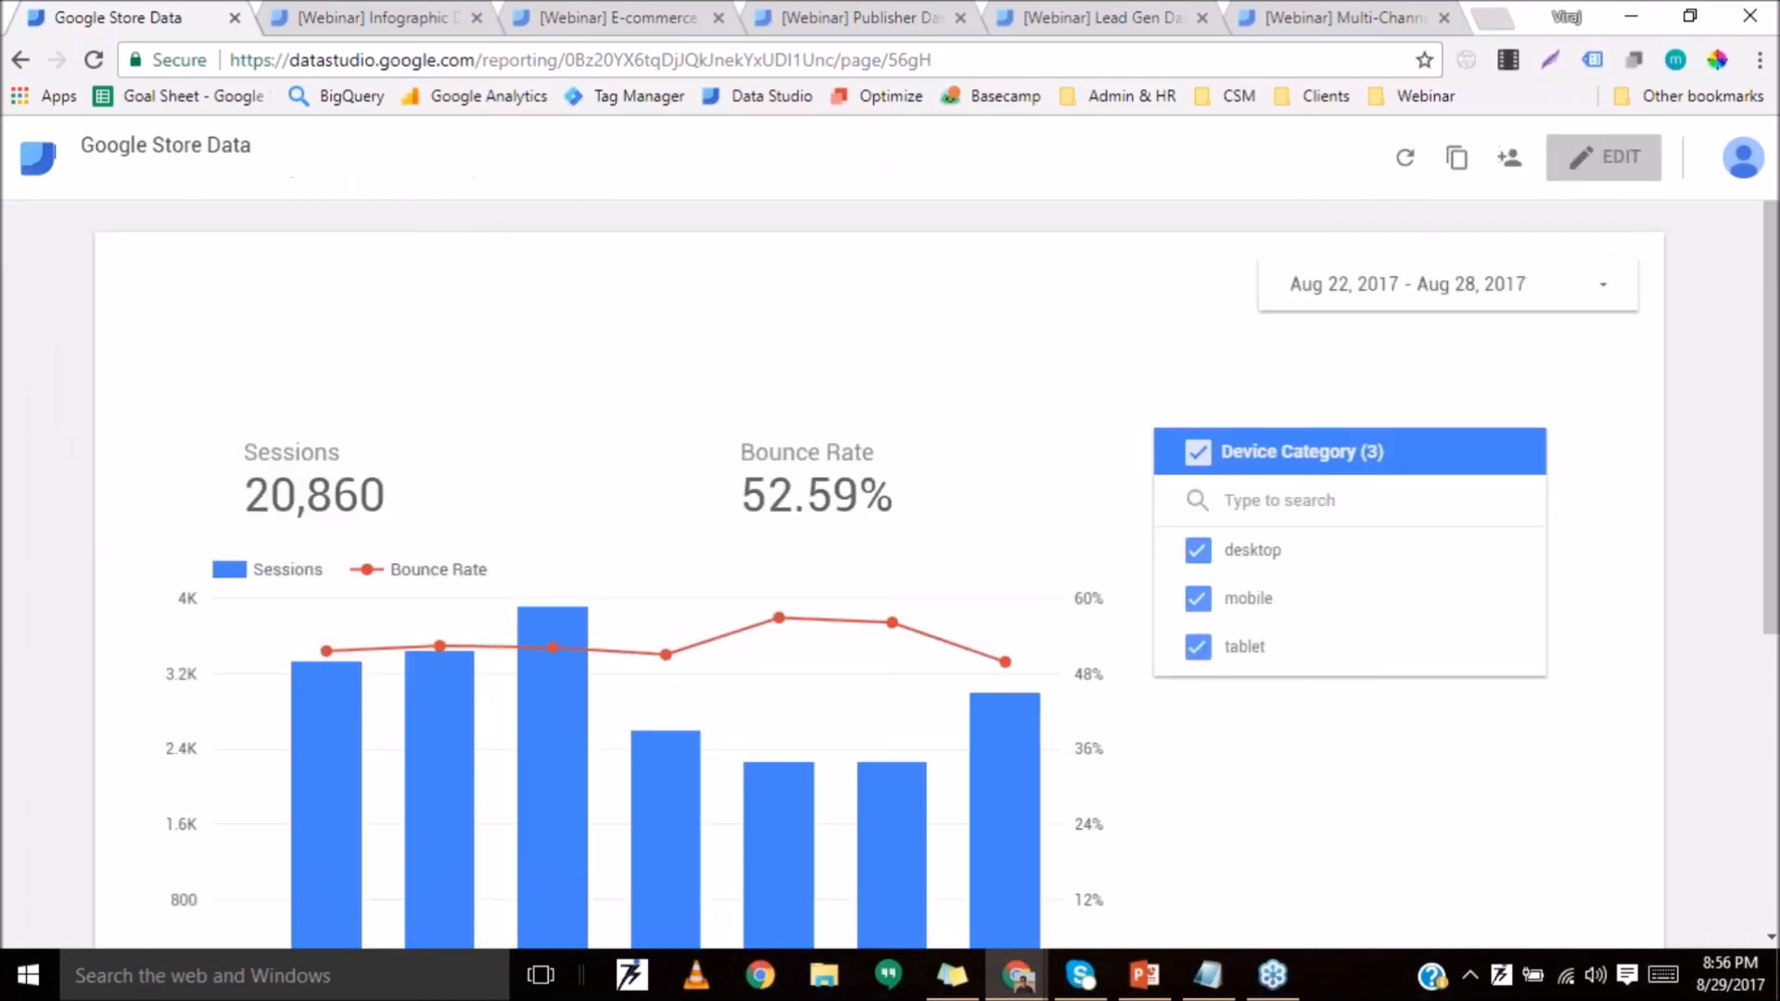
pyautogui.scroll(-2, 1363, 584)
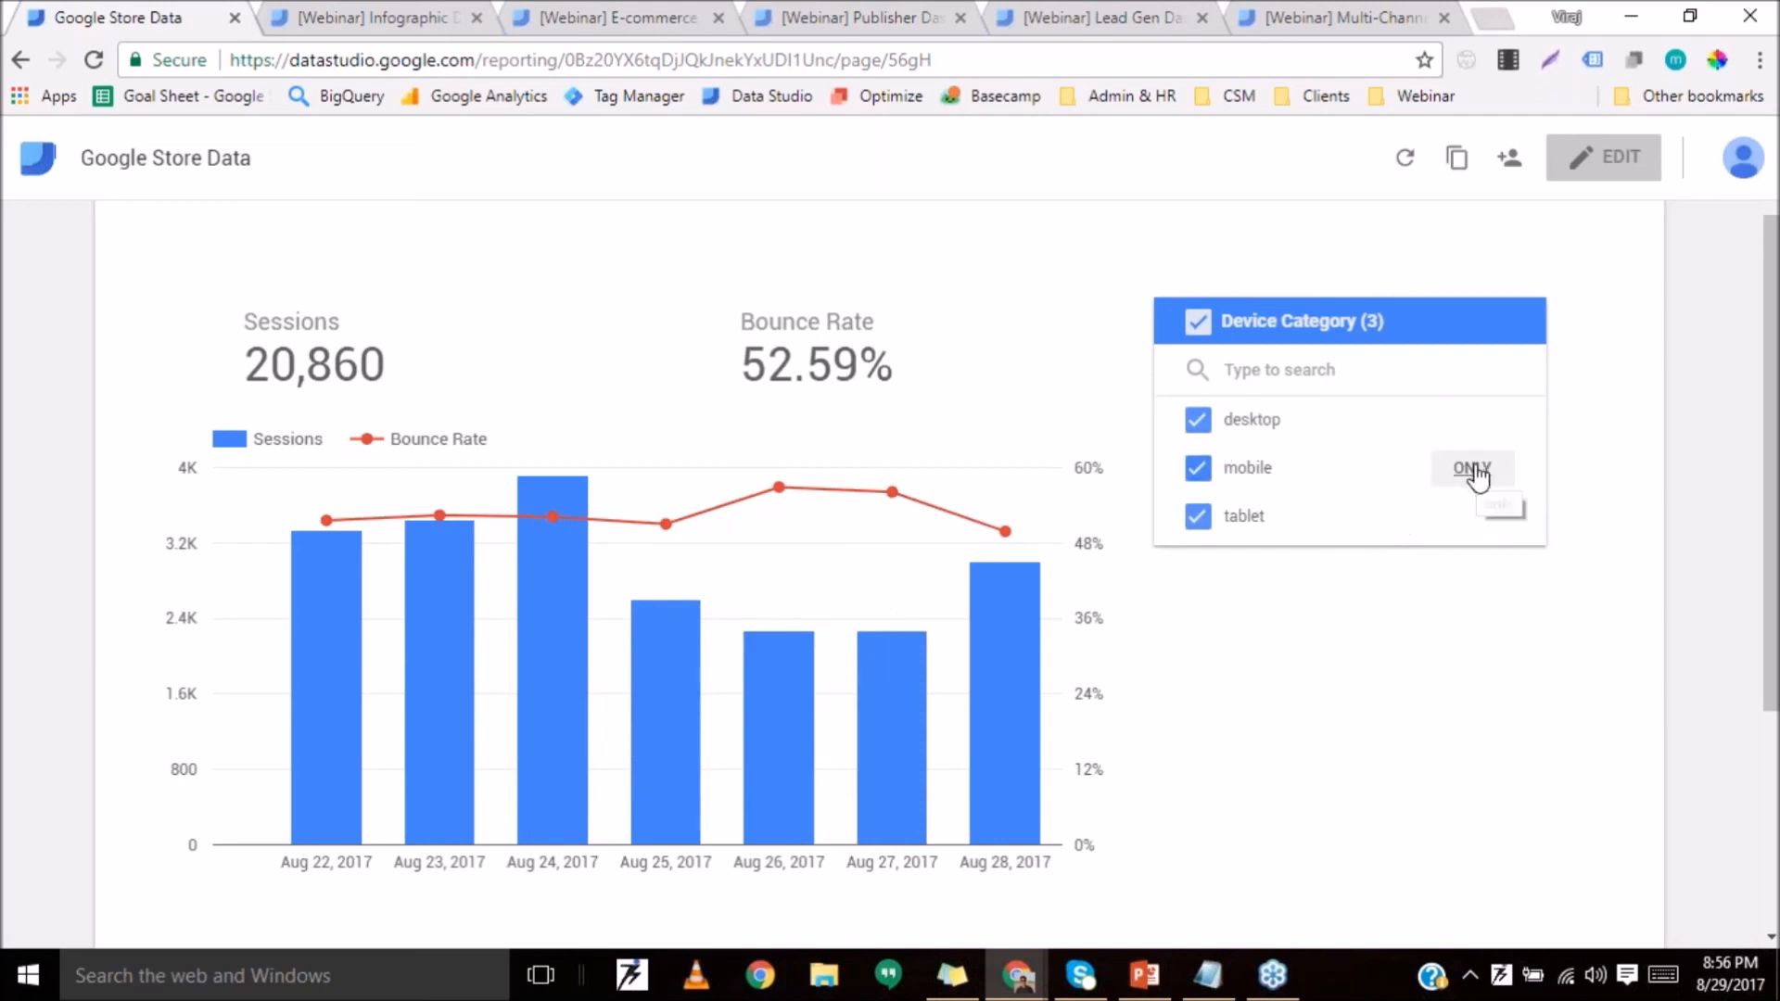
pyautogui.click(1474, 470)
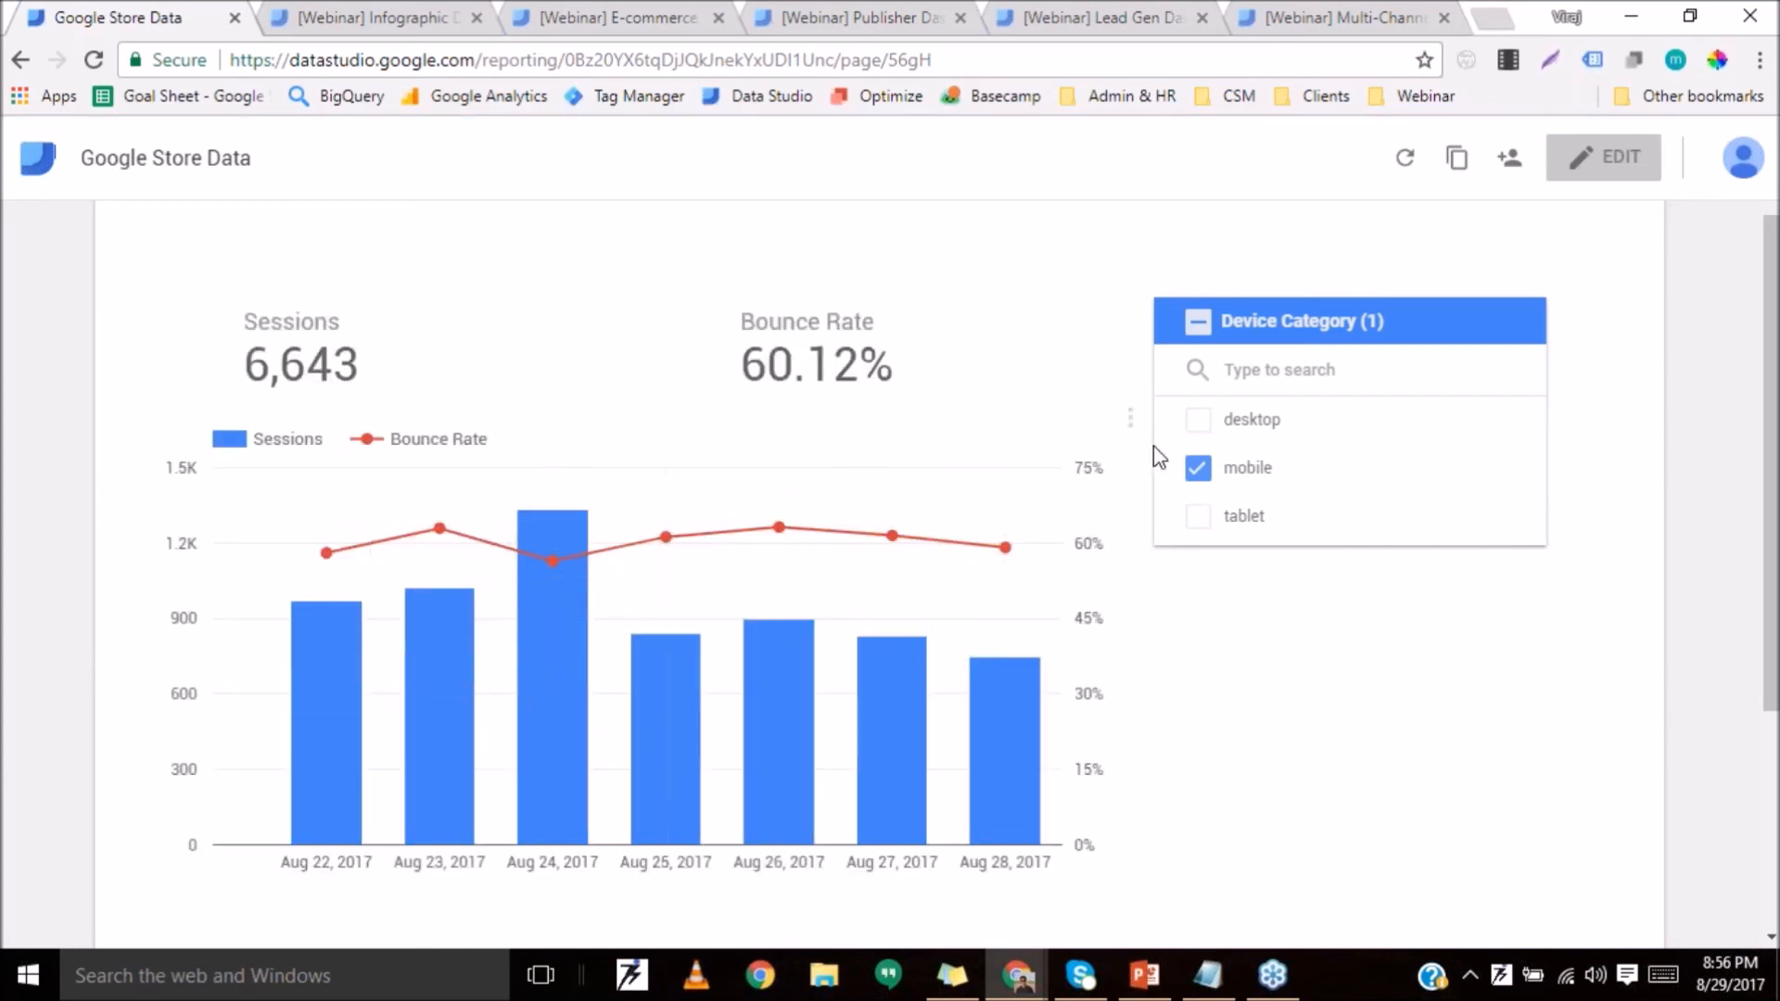
pyautogui.moveTo(1170, 470)
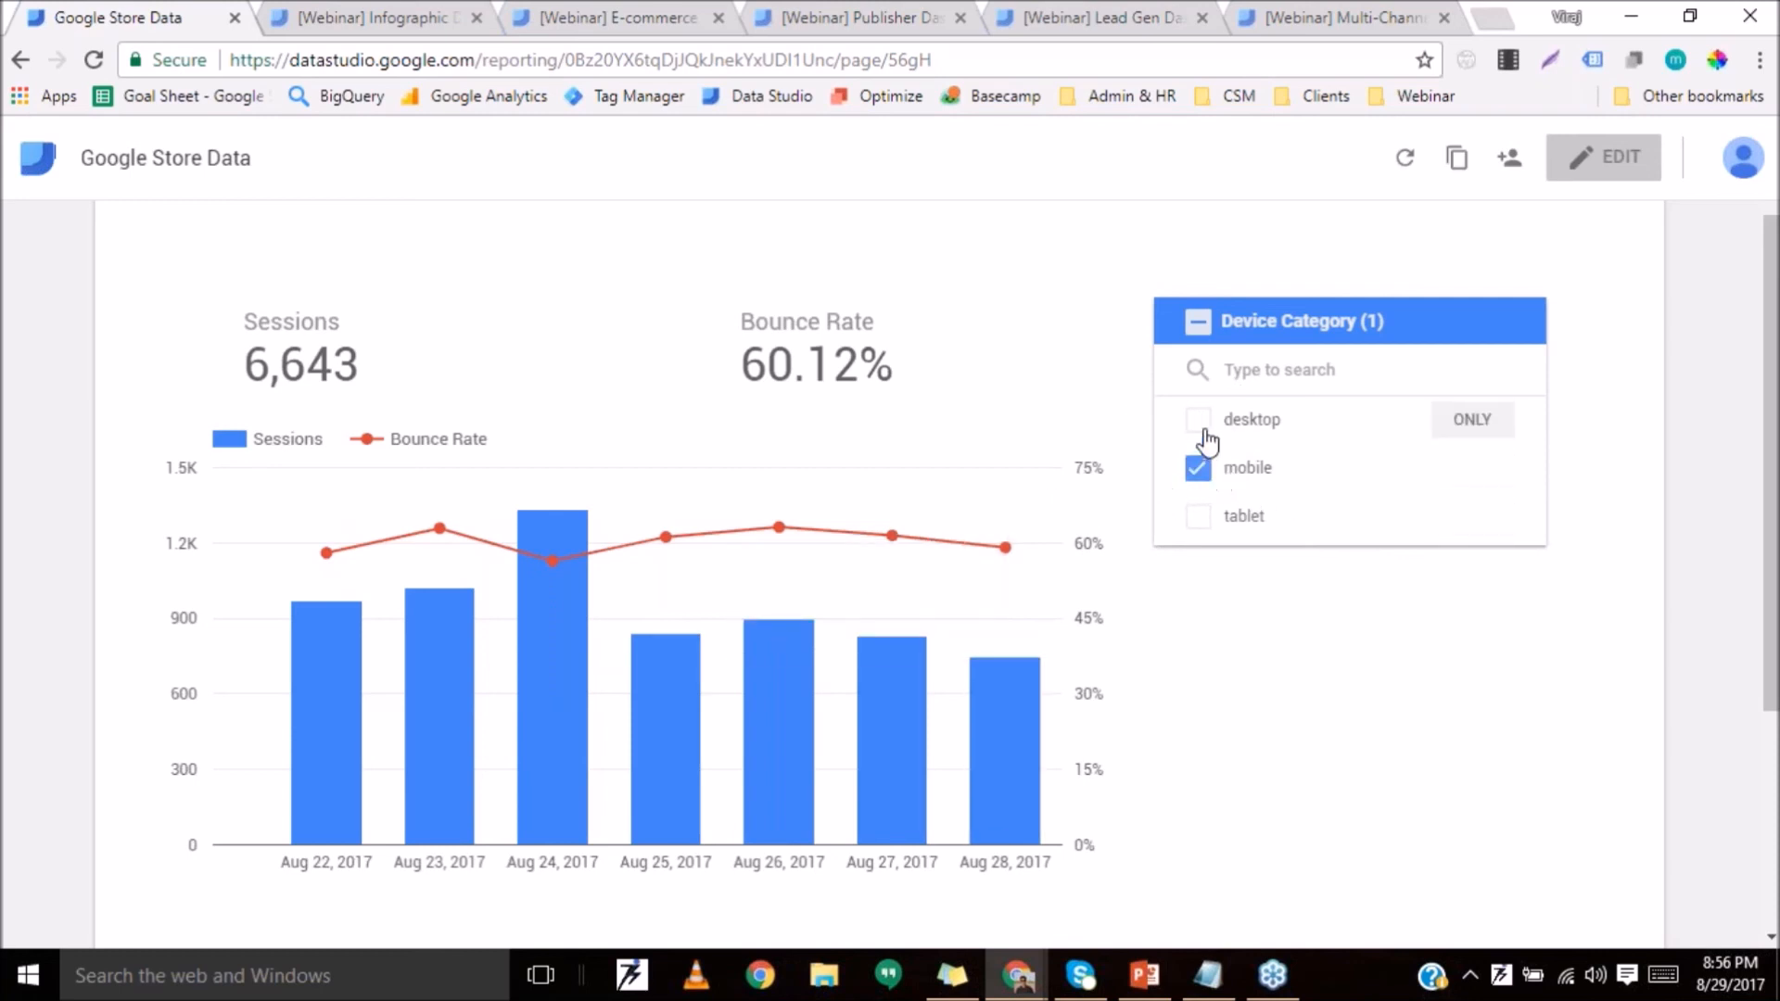
pyautogui.click(1199, 519)
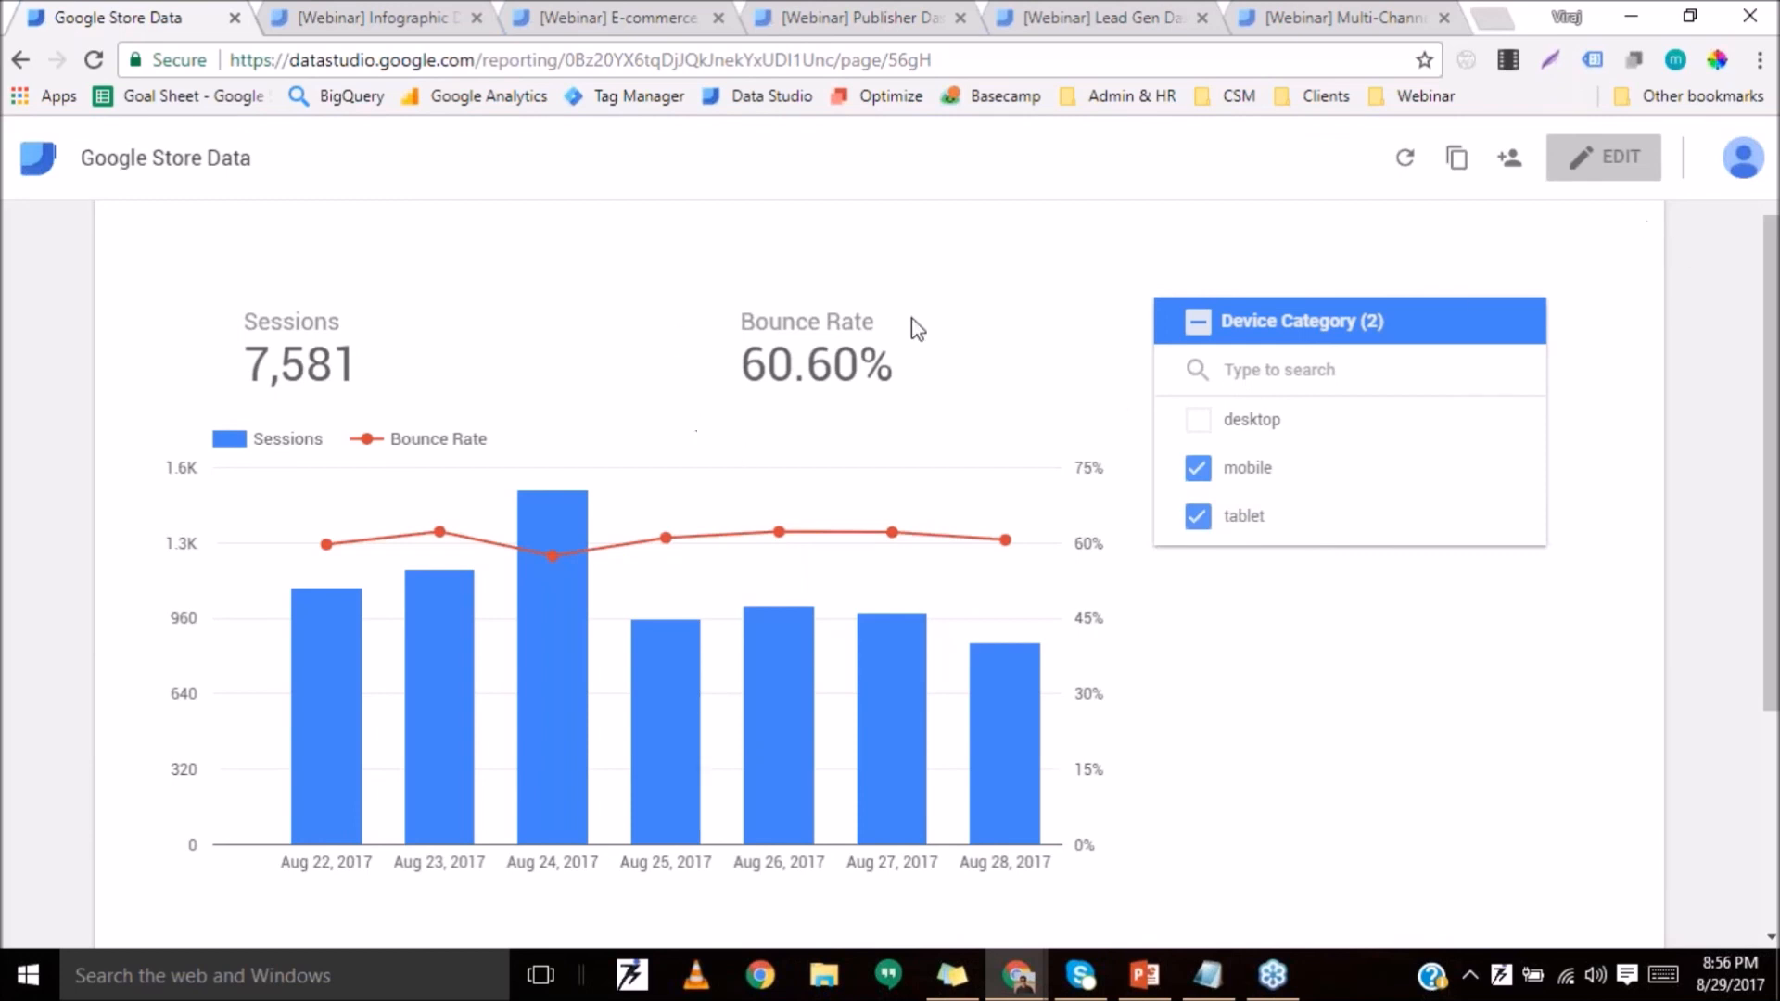
# Return to editing, make the Device Category filter expandable again, and shrink its height to a single row.
pyautogui.click(1607, 174)
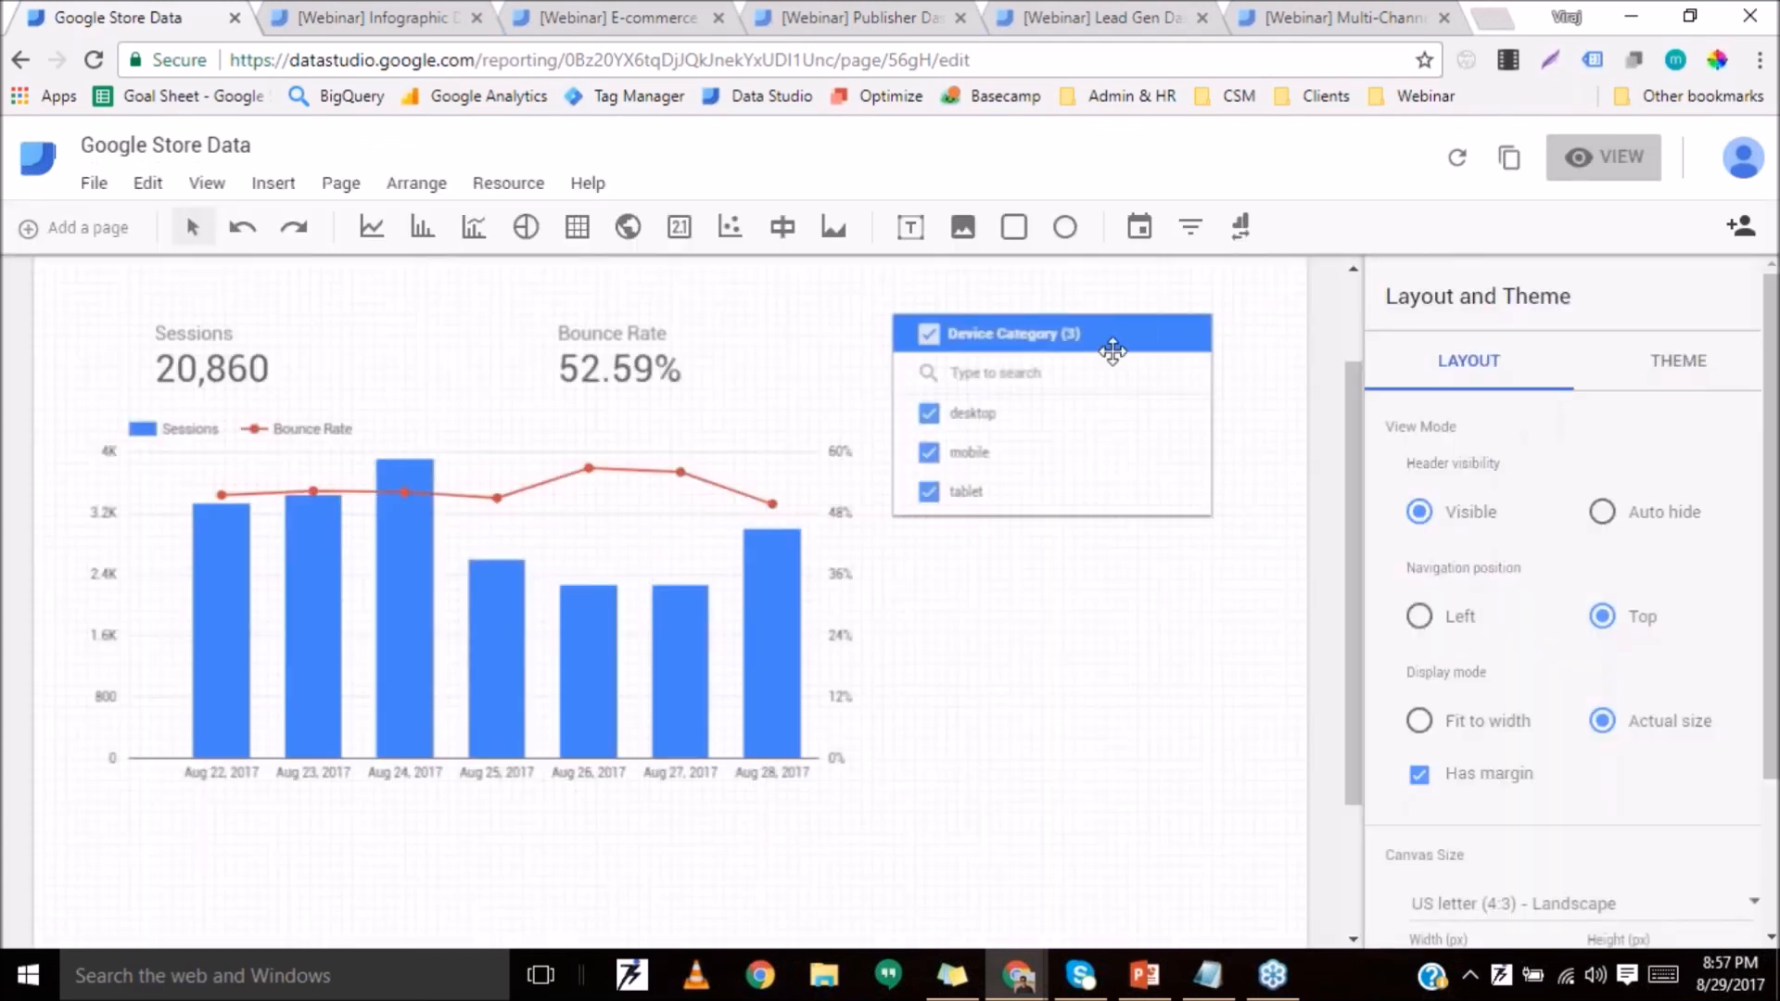
pyautogui.click(1109, 350)
pyautogui.click(1693, 385)
pyautogui.click(1420, 461)
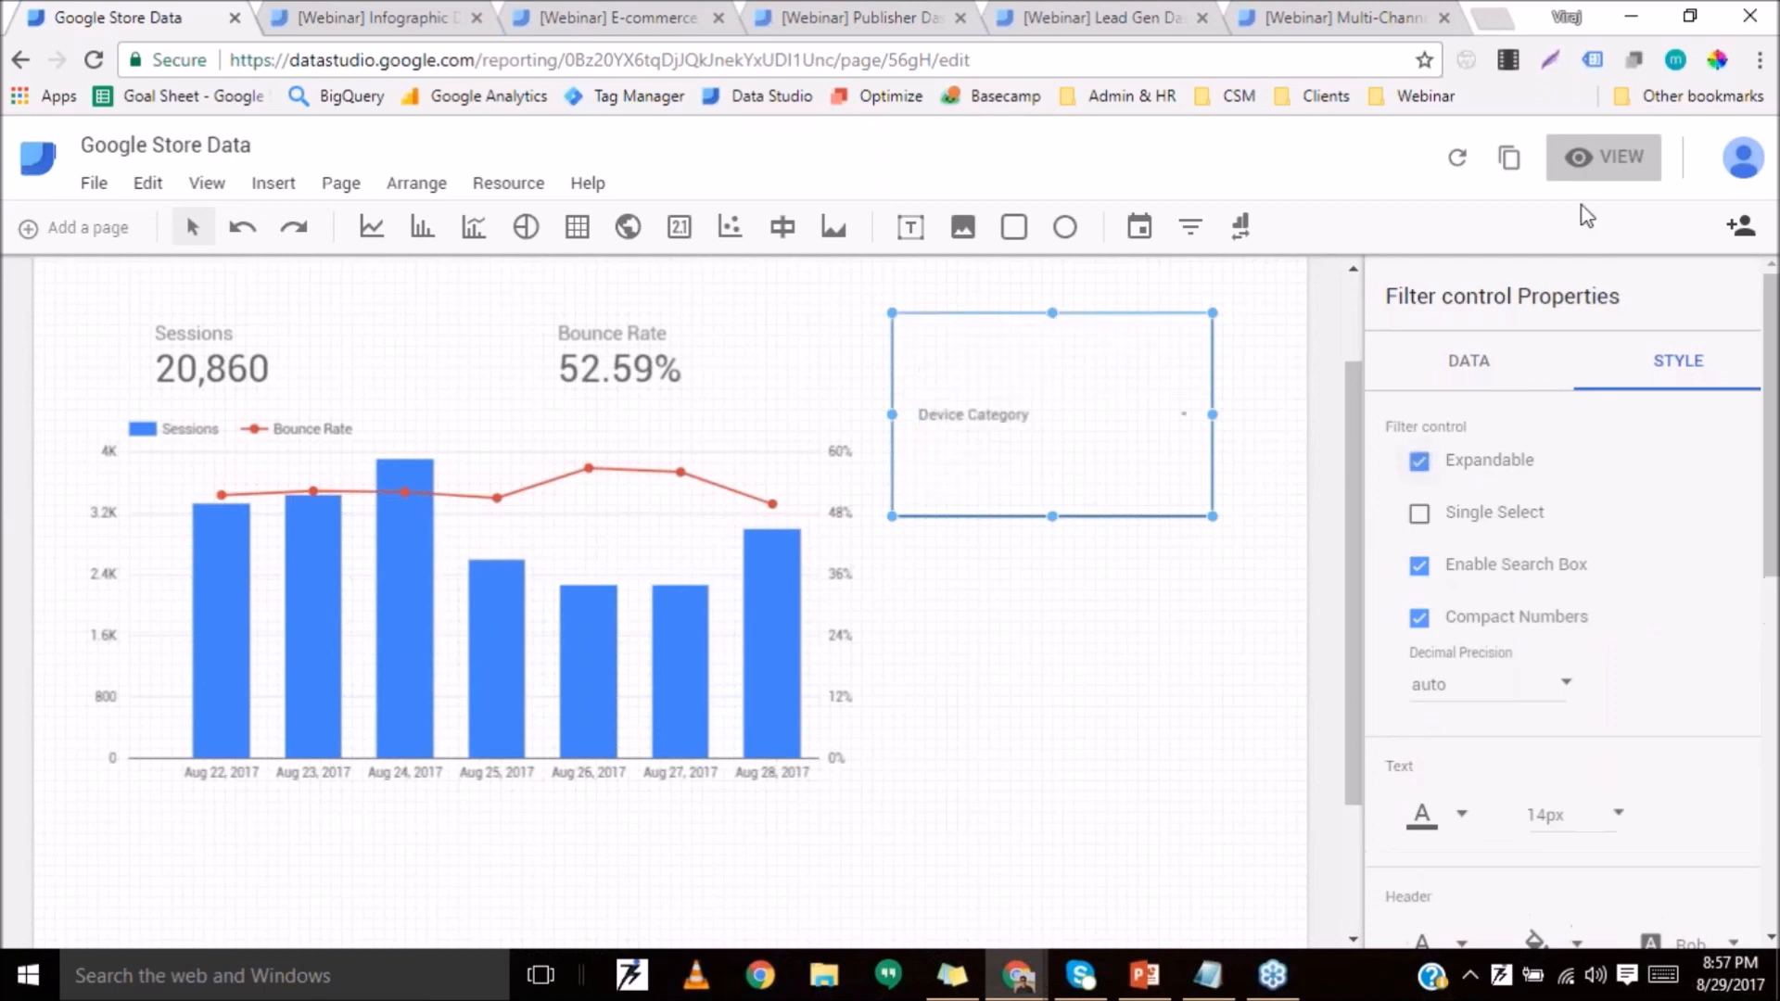
pyautogui.moveTo(1048, 515); pyautogui.dragTo(1103, 368)
# Preview the report, expand the Device Category filter, and try it with mobile only before toggling desktop.
pyautogui.click(1635, 165)
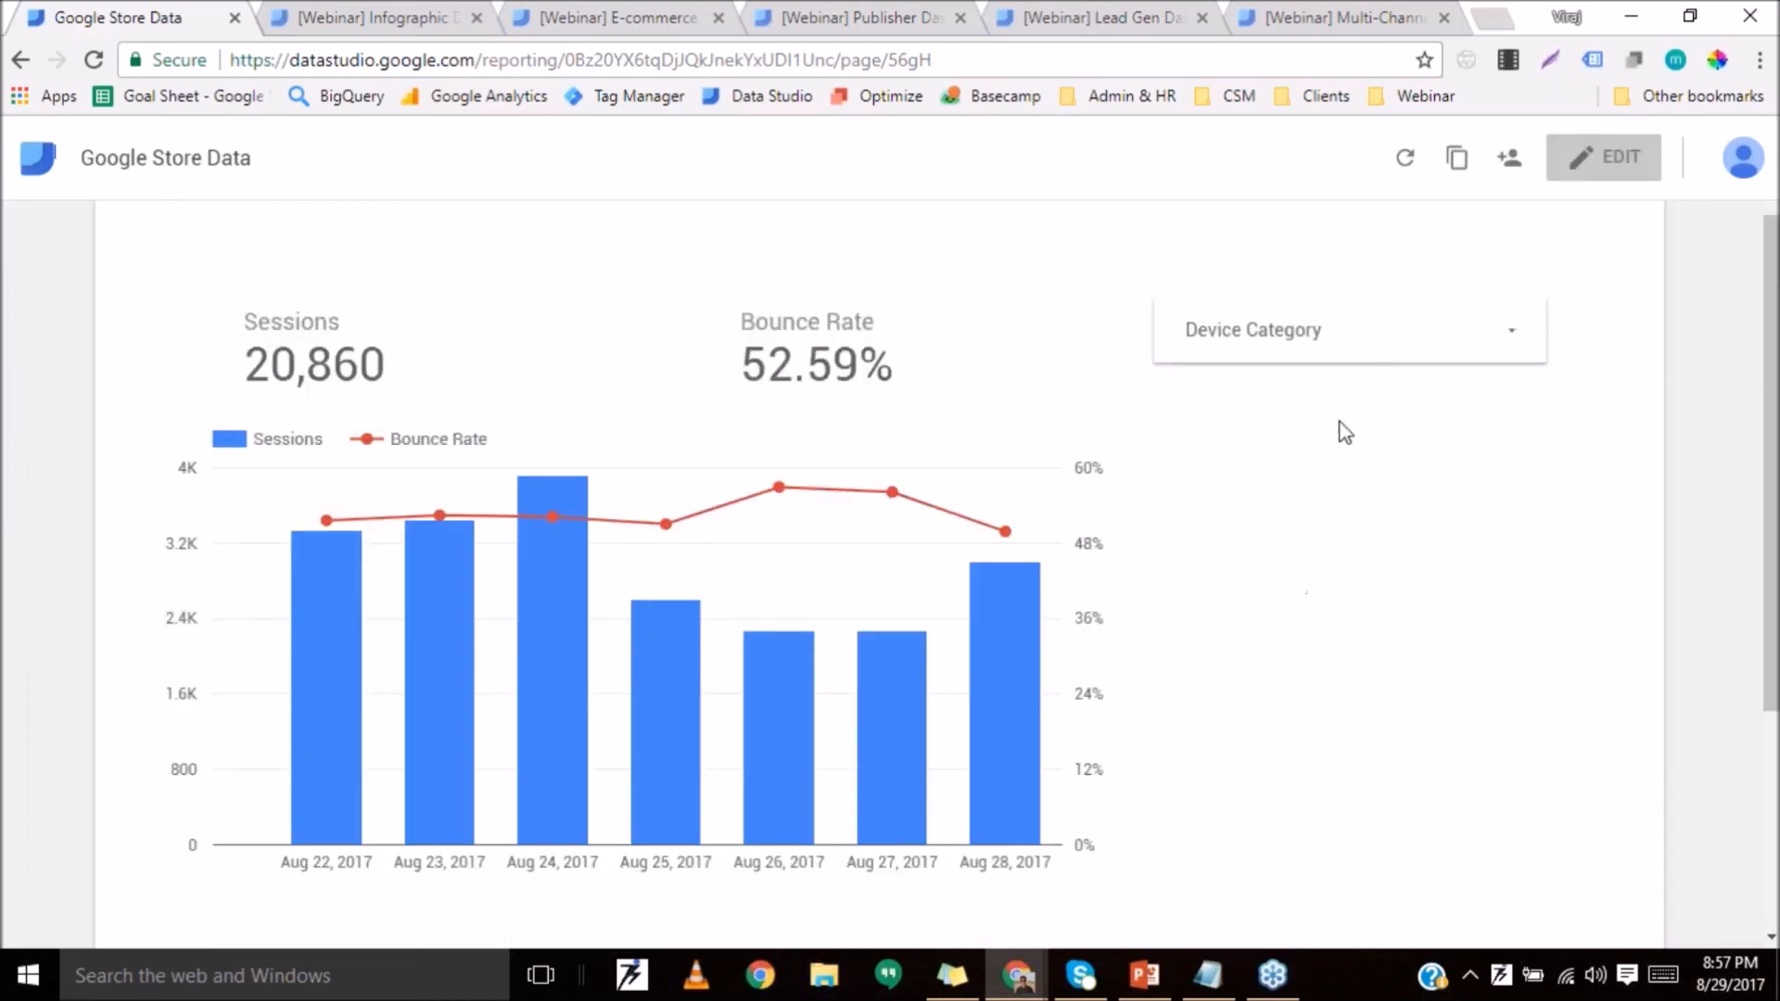
pyautogui.scroll(-5, 954, 448)
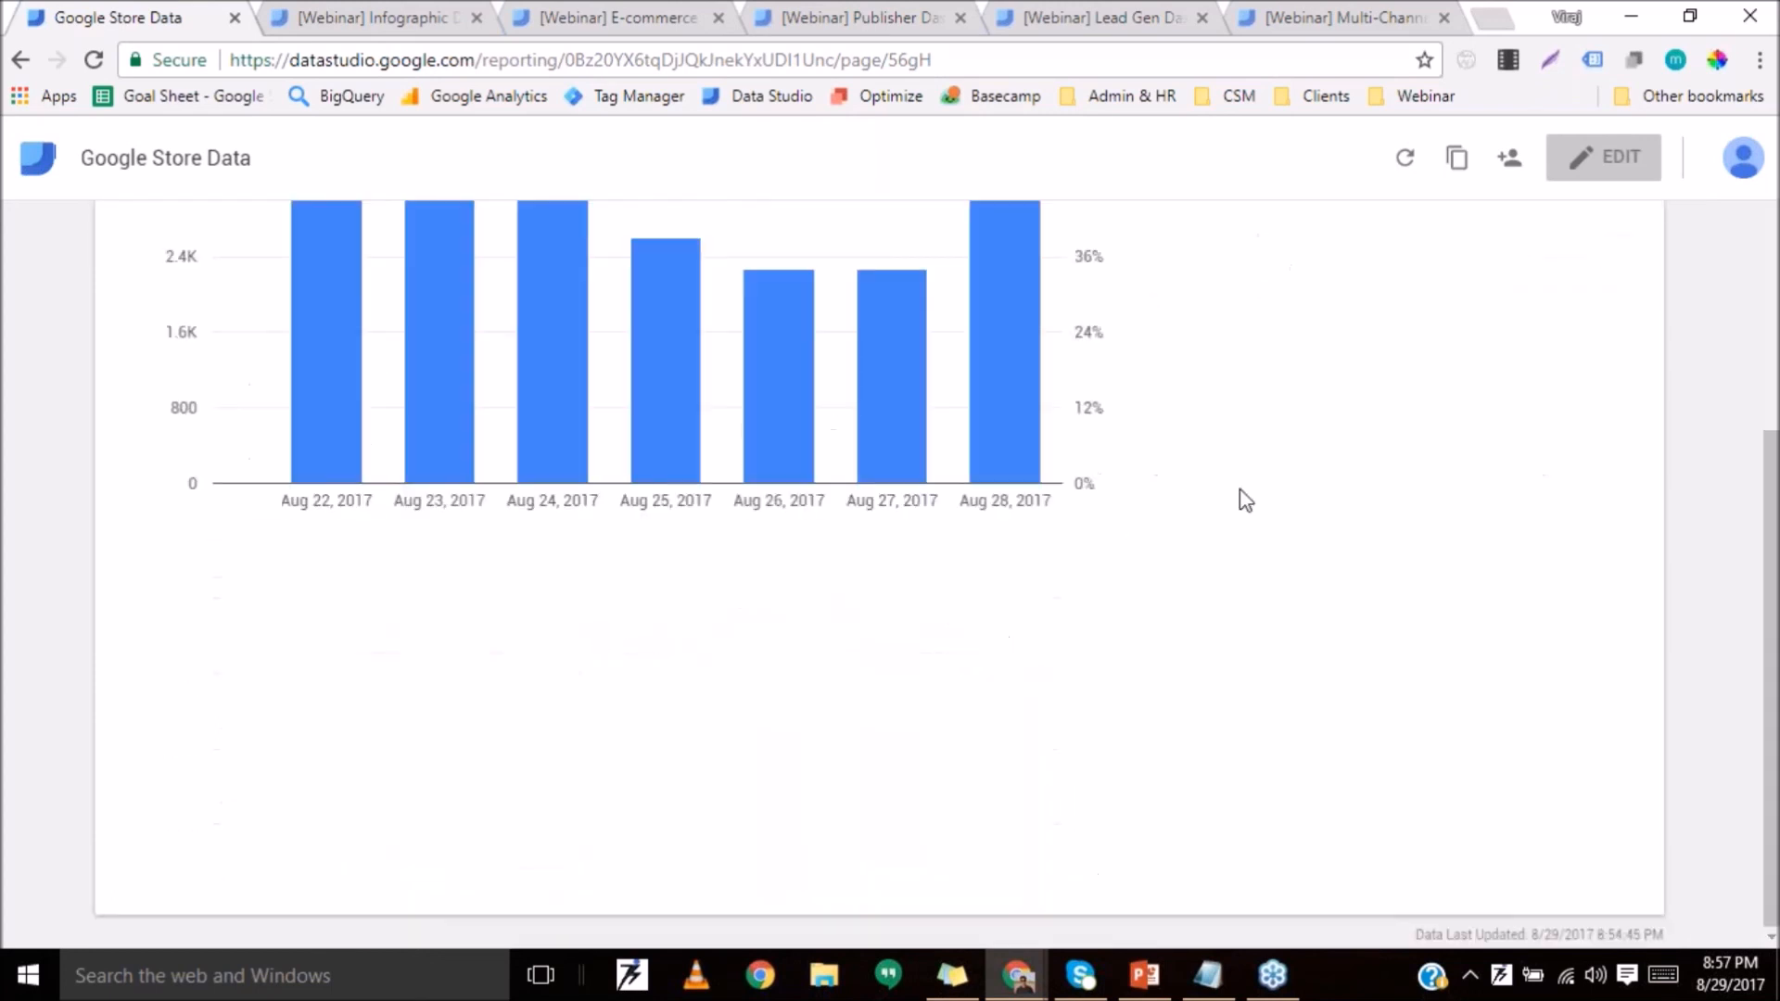
pyautogui.scroll(5, 1245, 501)
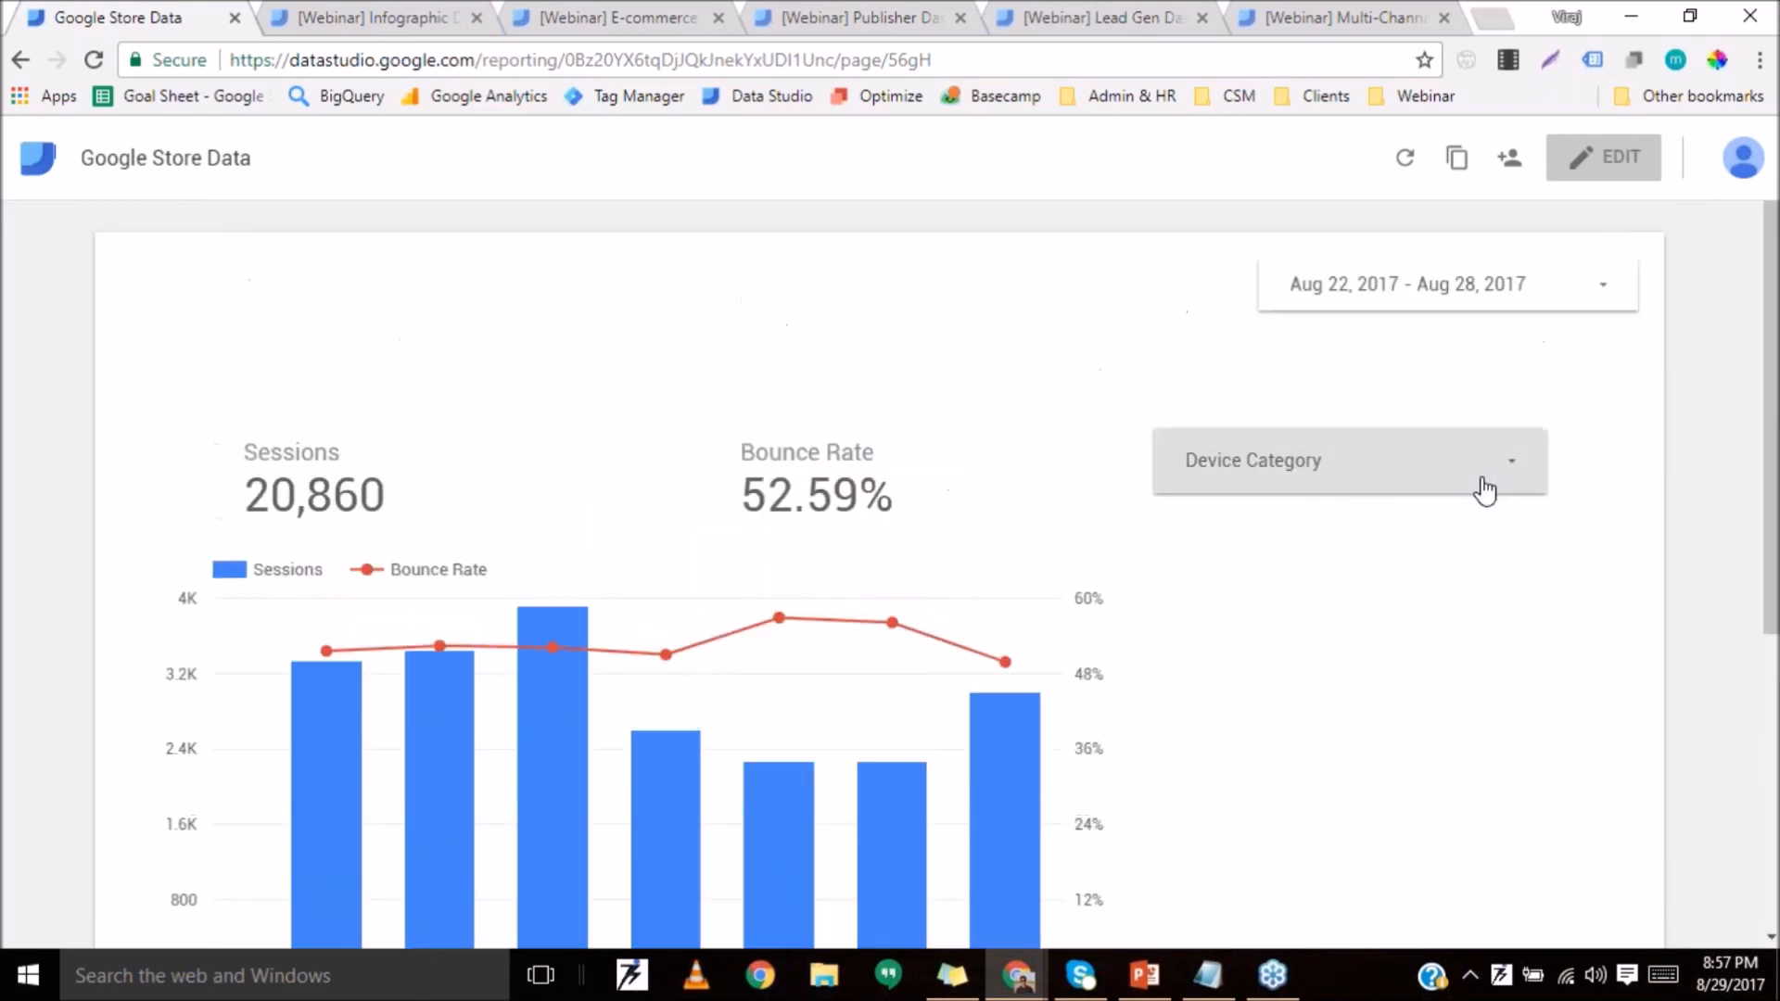
pyautogui.click(1485, 492)
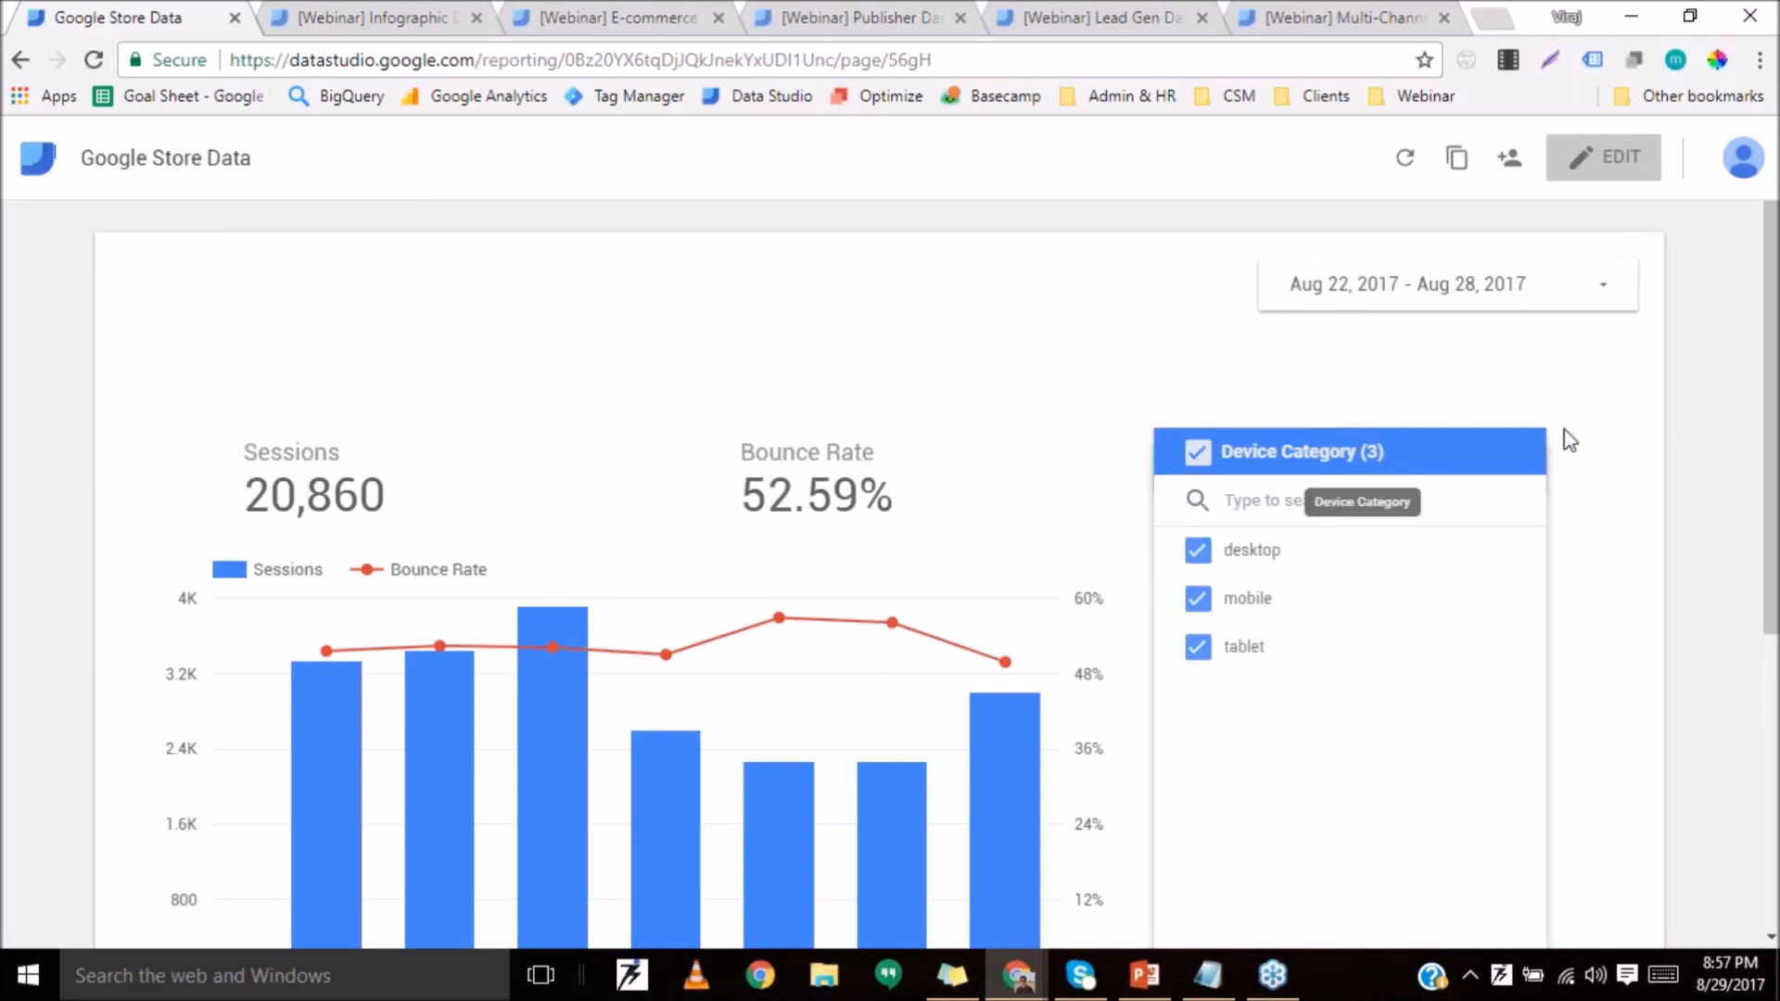
pyautogui.click(1576, 434)
pyautogui.click(1489, 456)
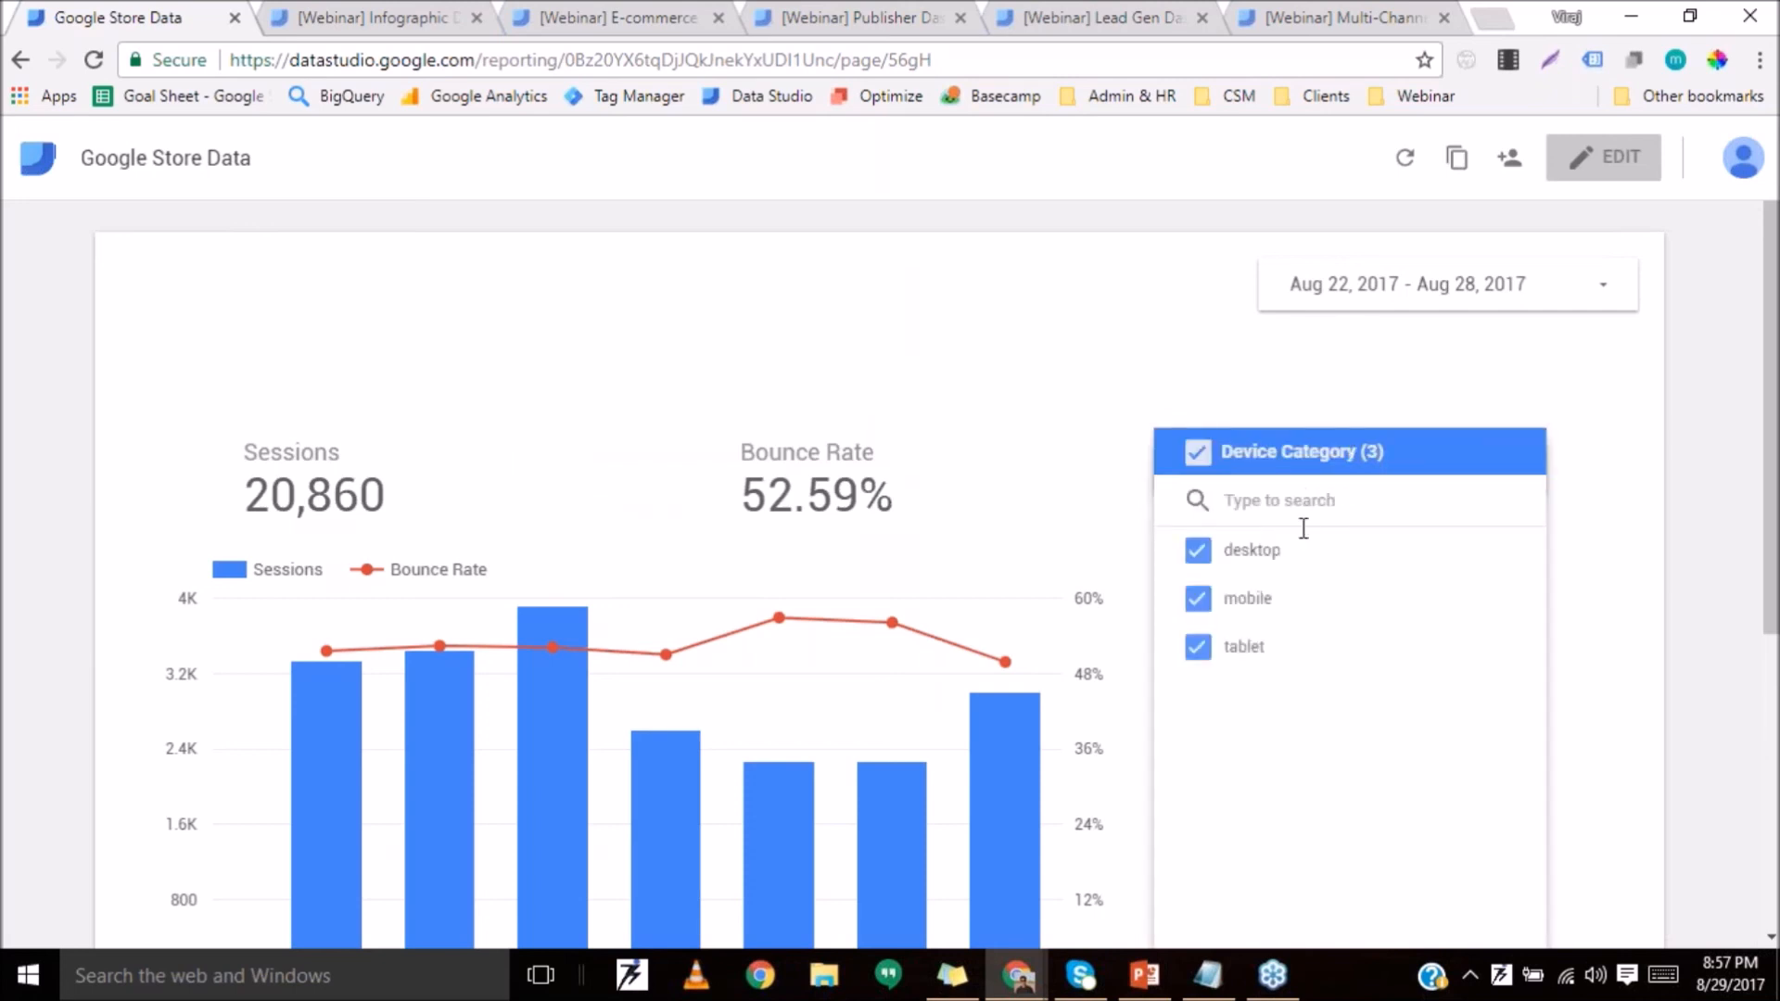
pyautogui.moveTo(1281, 605)
pyautogui.click(1465, 602)
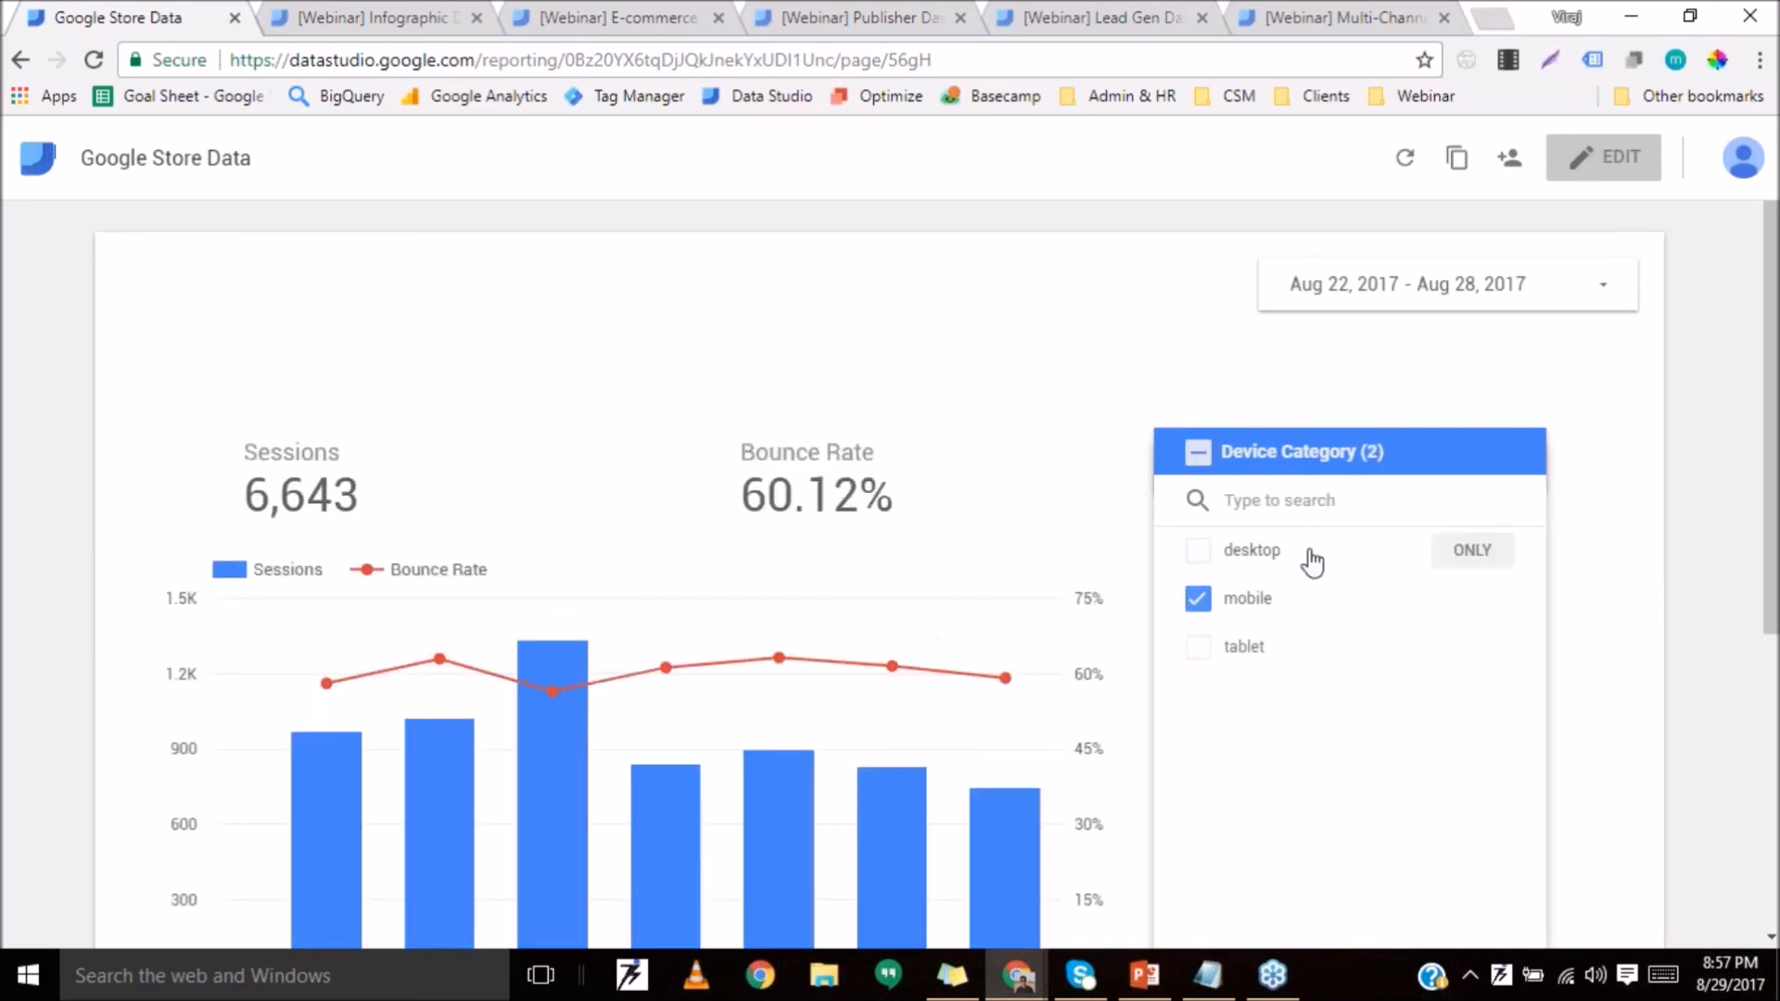
pyautogui.click(1311, 559)
# Return to editing and move the Device Category filter beside the upper right of the time series chart.
pyautogui.click(1603, 156)
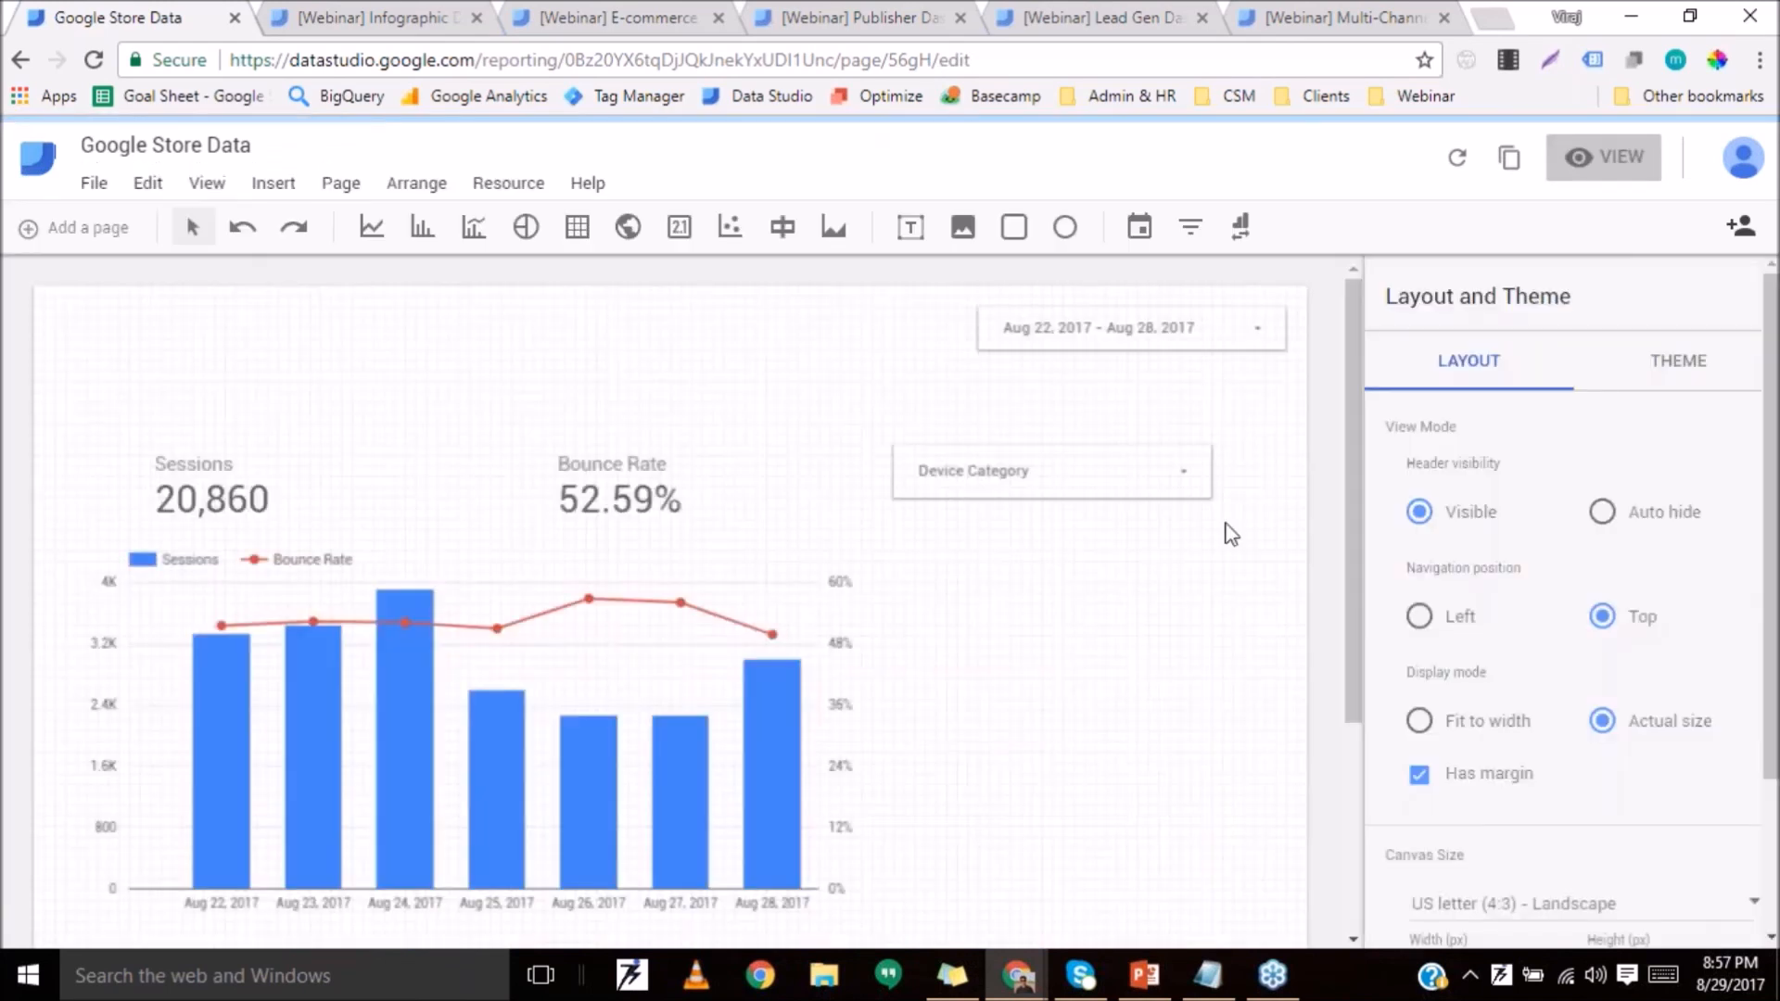
pyautogui.moveTo(965, 481); pyautogui.dragTo(867, 531)
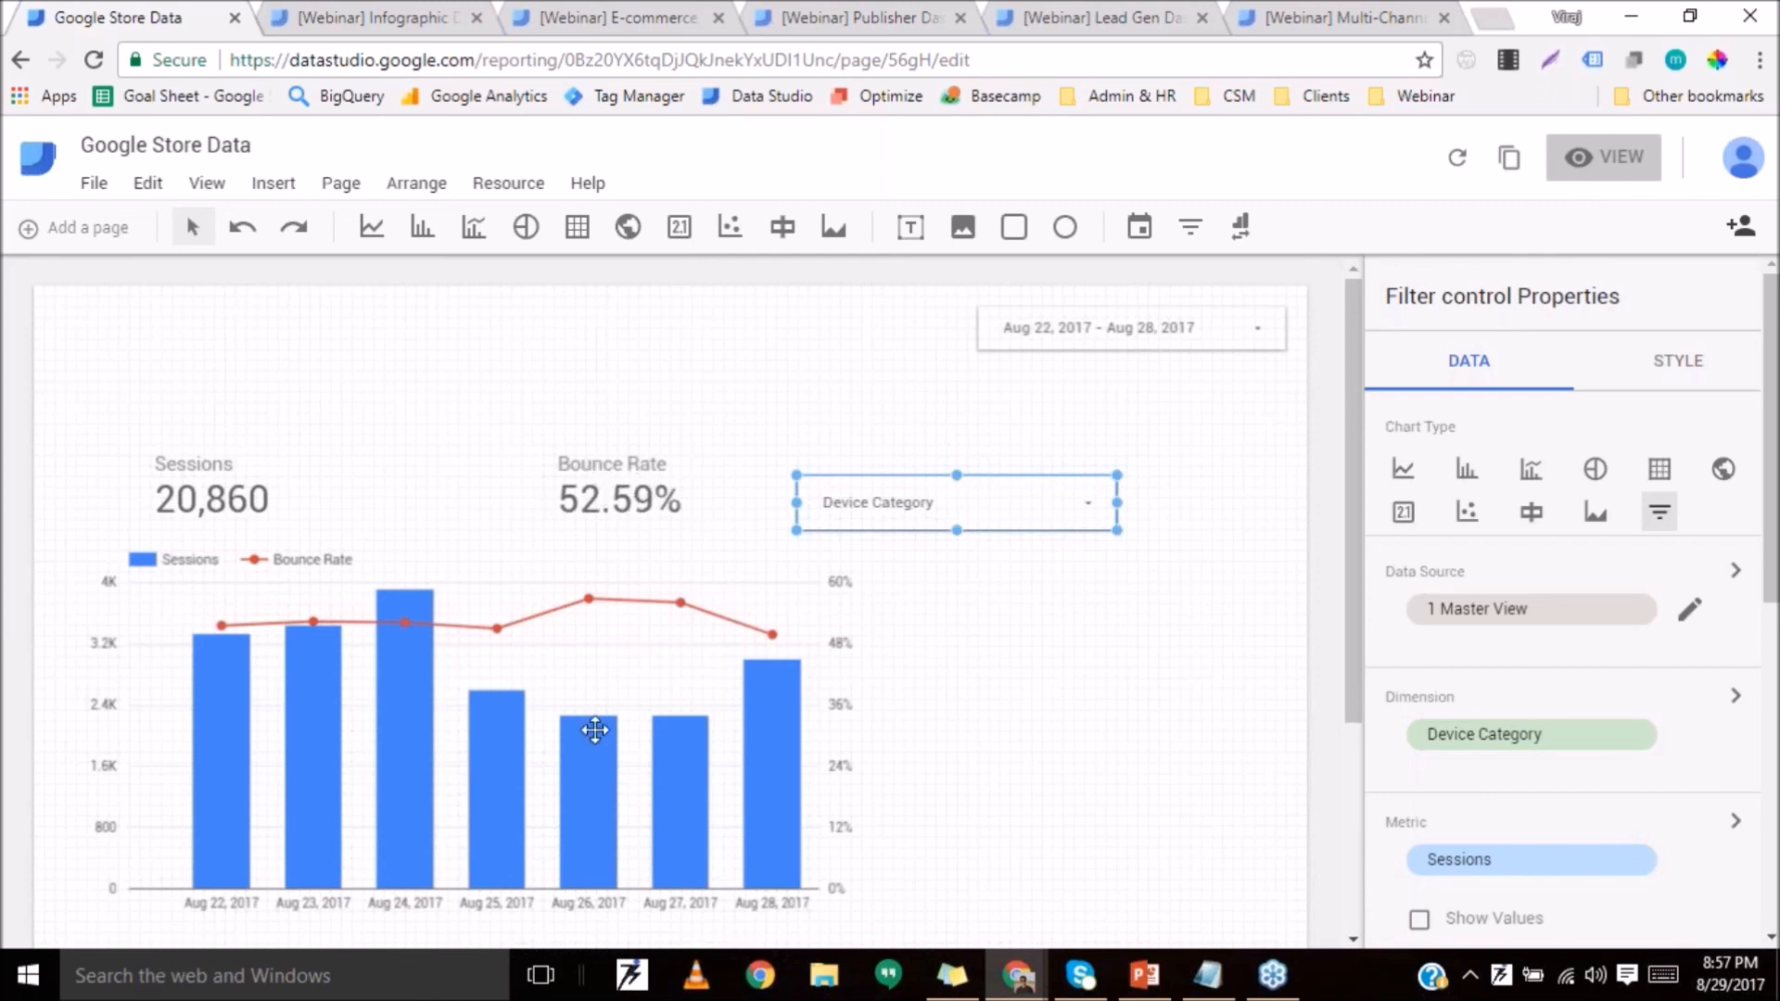
pyautogui.moveTo(924, 500); pyautogui.dragTo(1016, 581)
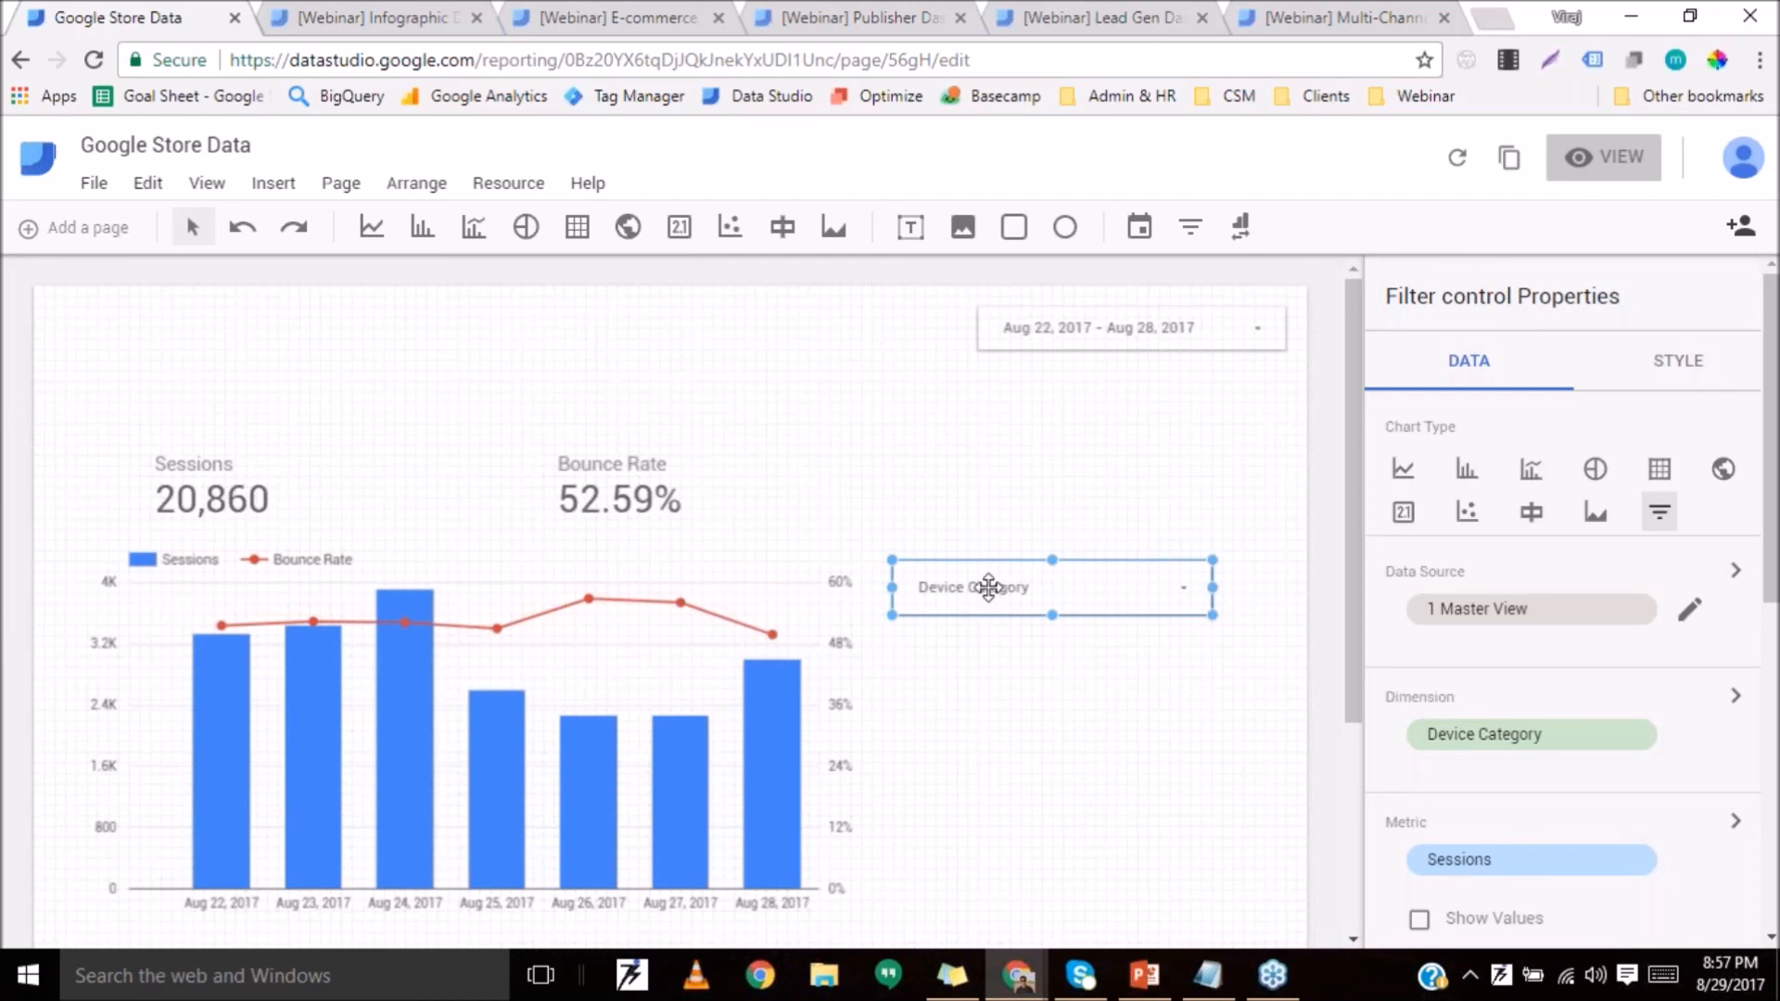
# Group the Device Category filter with the time series chart so that it filters only that chart.
pyautogui.keyDown('shift'); pyautogui.click(696, 742); pyautogui.keyUp('shift')
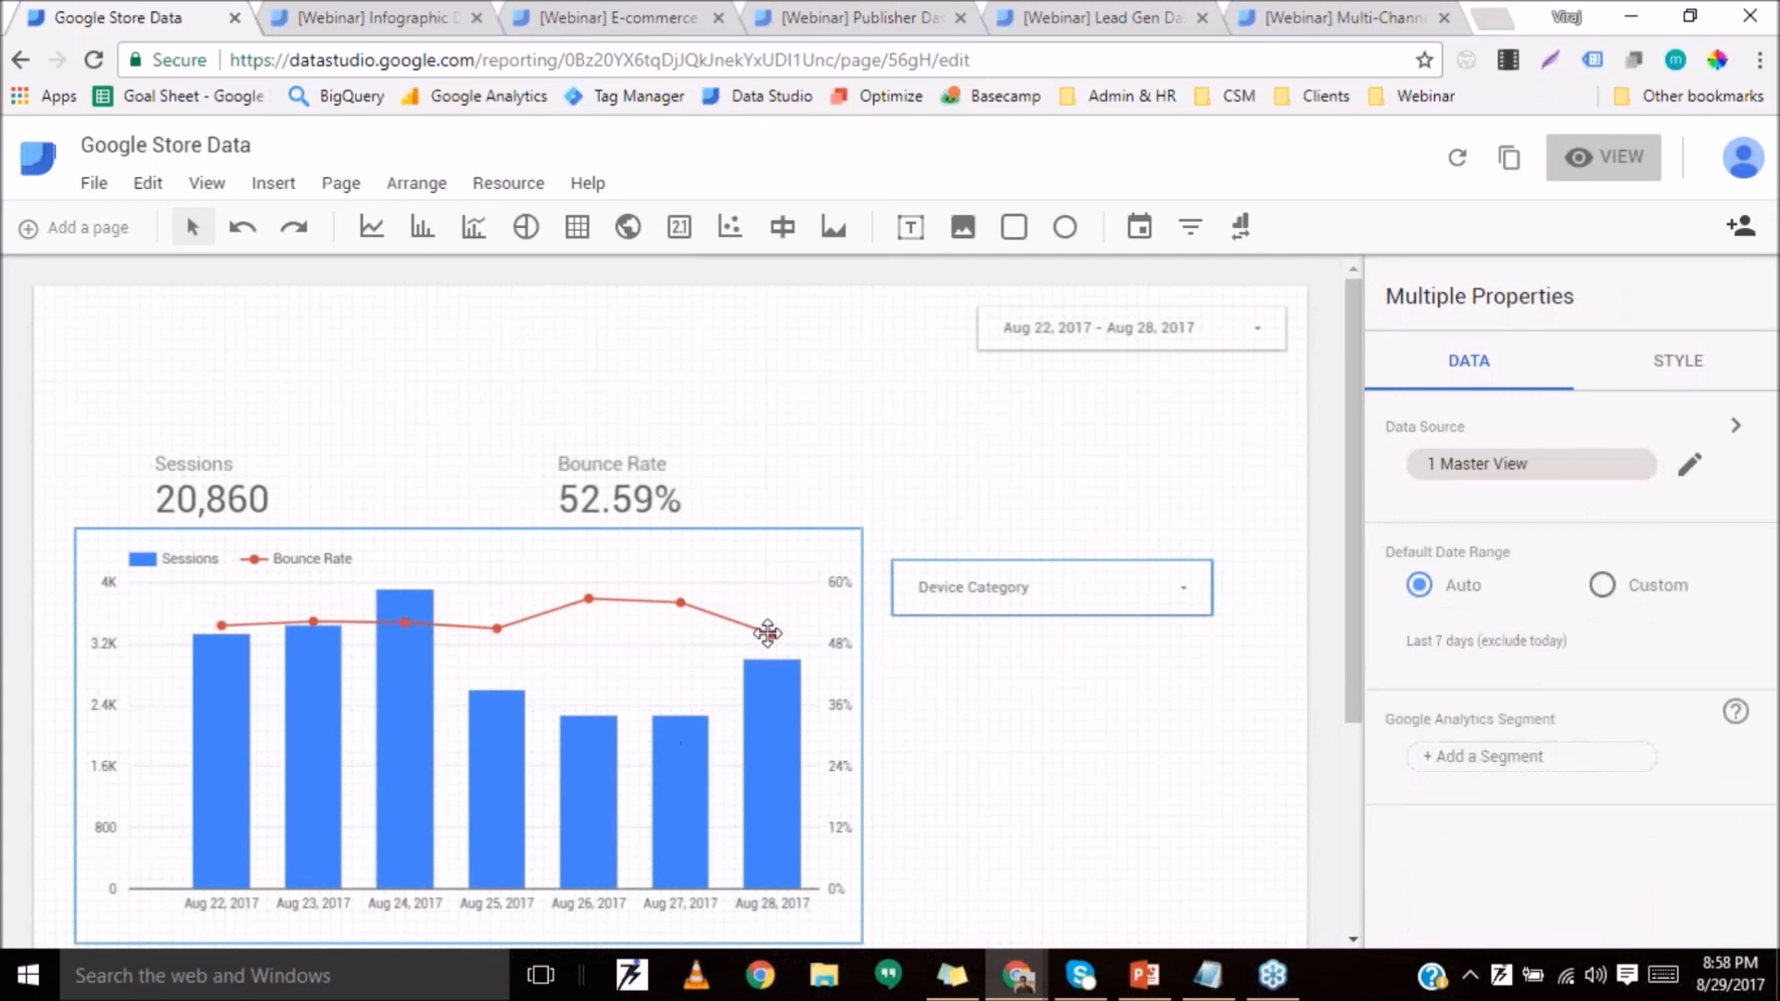
pyautogui.rightClick(796, 589)
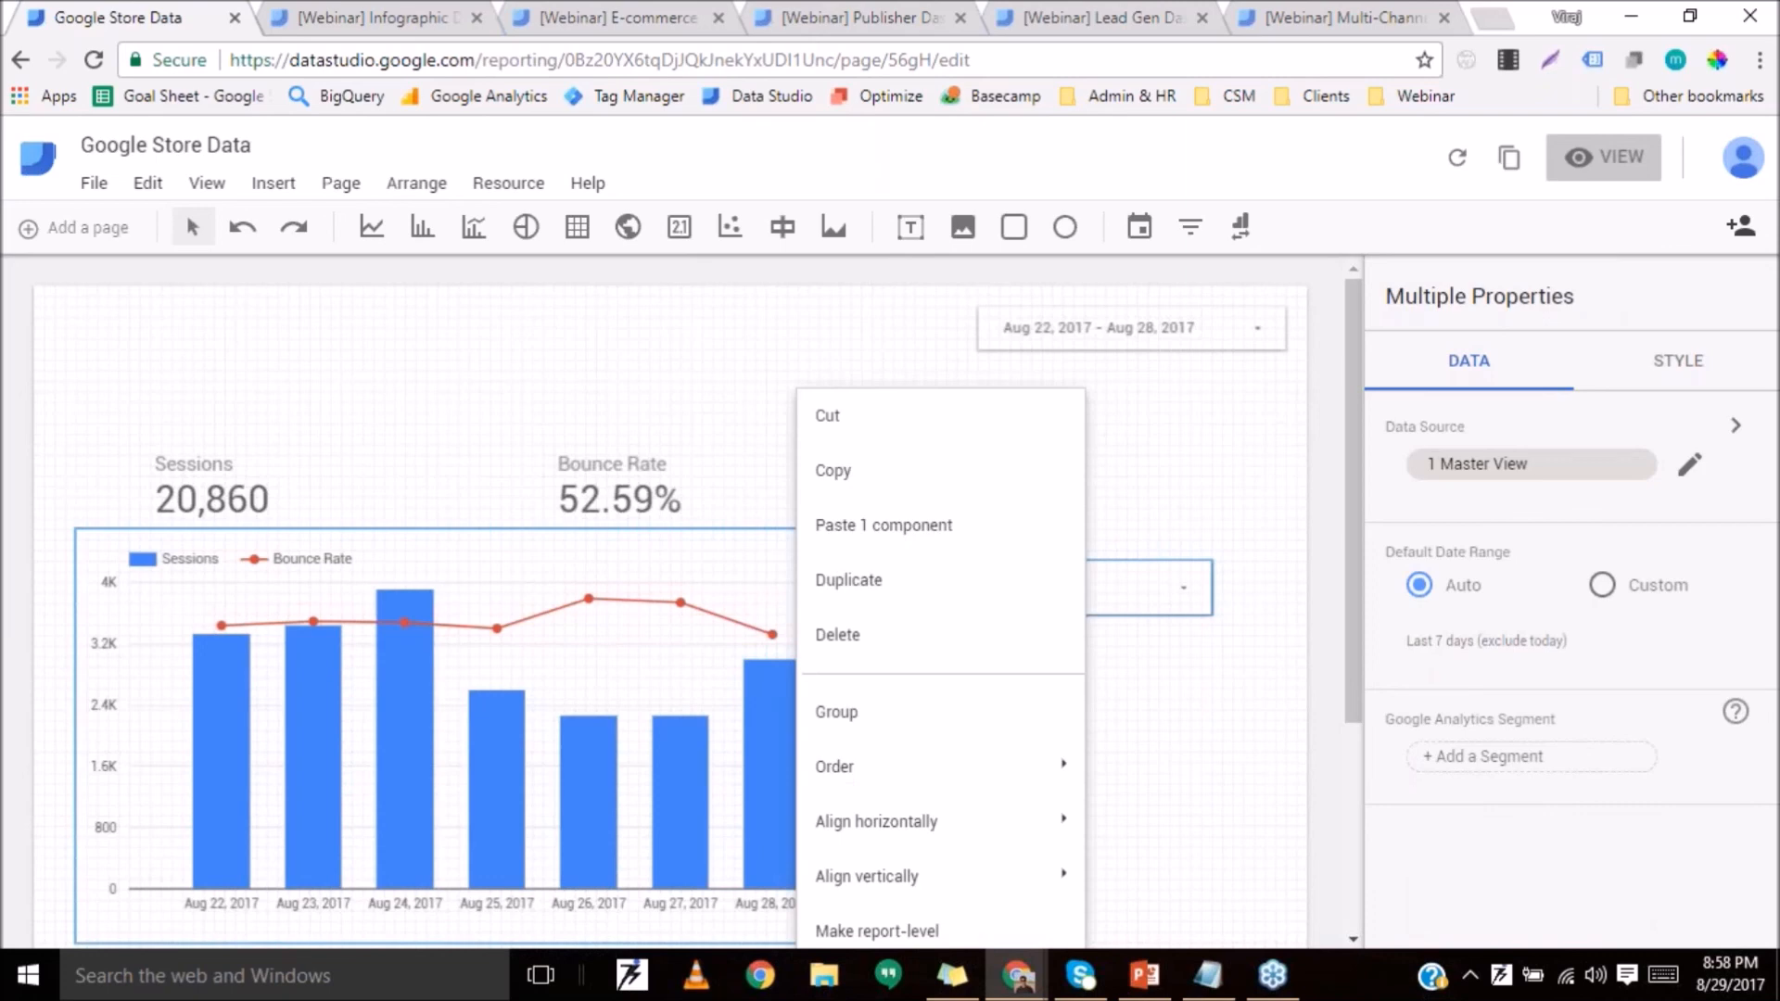
pyautogui.click(904, 735)
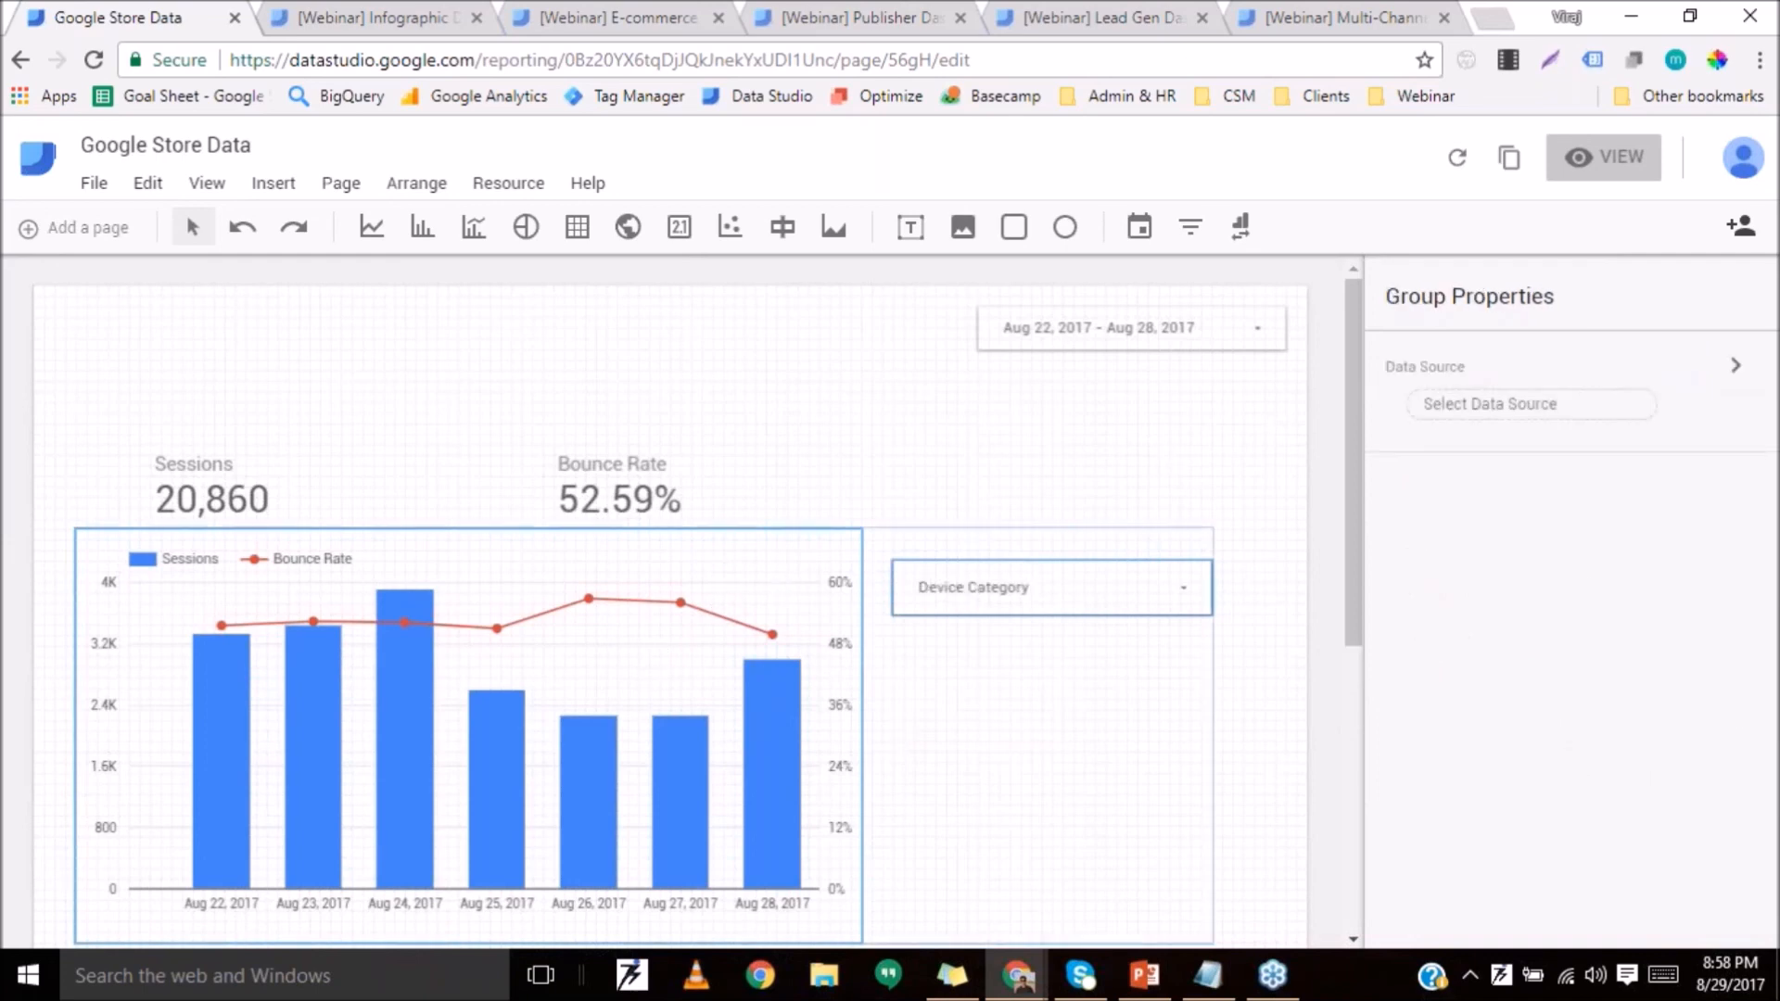
pyautogui.click(1233, 464)
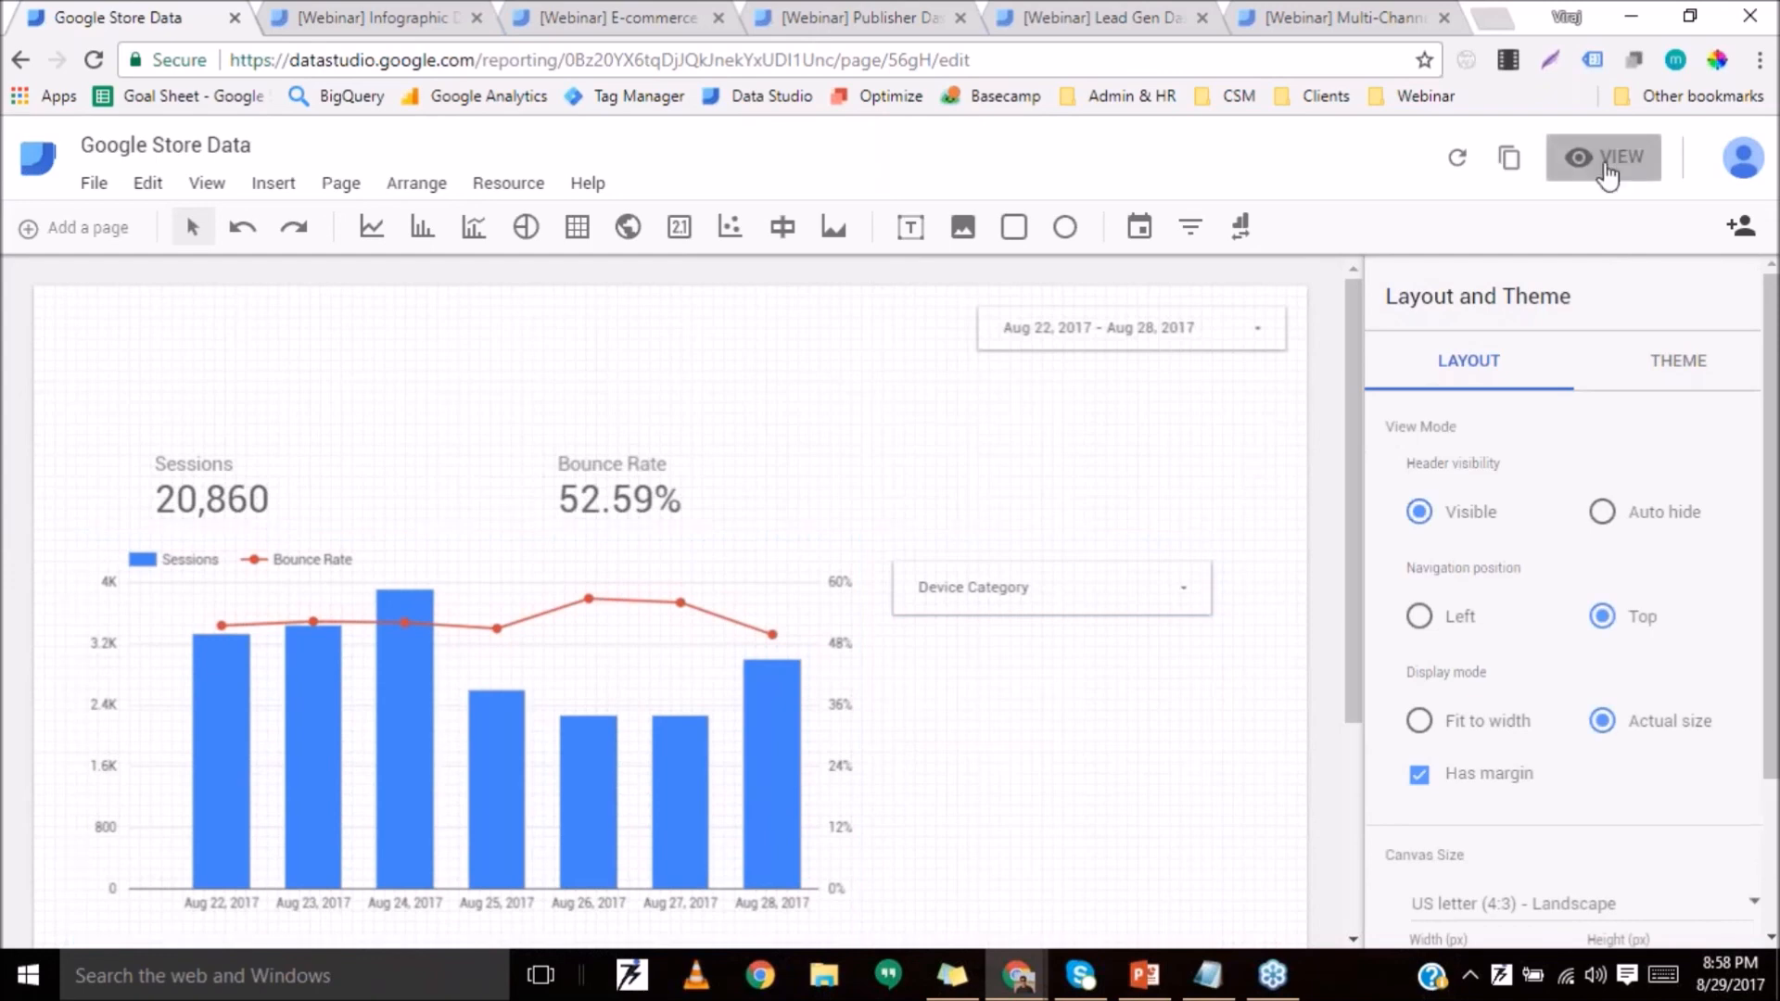
# Preview the report and test the grouped filter with desktop only, adding tablet to compare the chart with the scorecards.
pyautogui.click(1607, 174)
pyautogui.click(1438, 596)
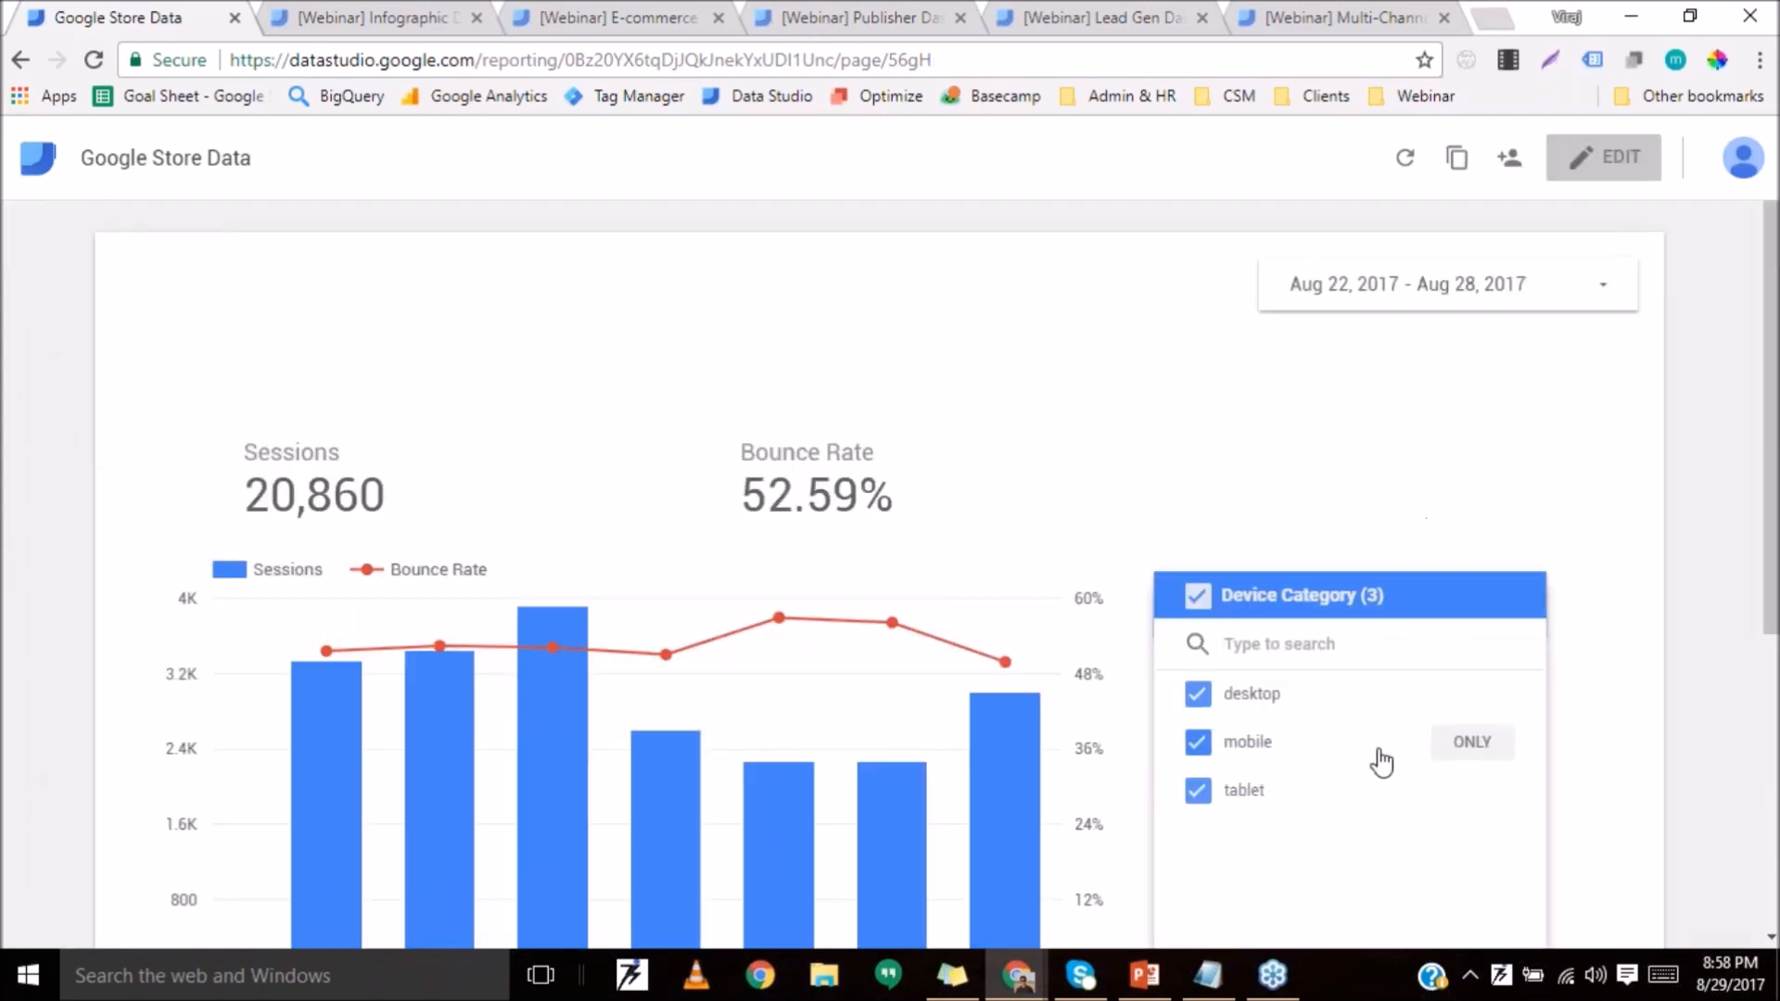
pyautogui.click(1198, 696)
pyautogui.click(1469, 695)
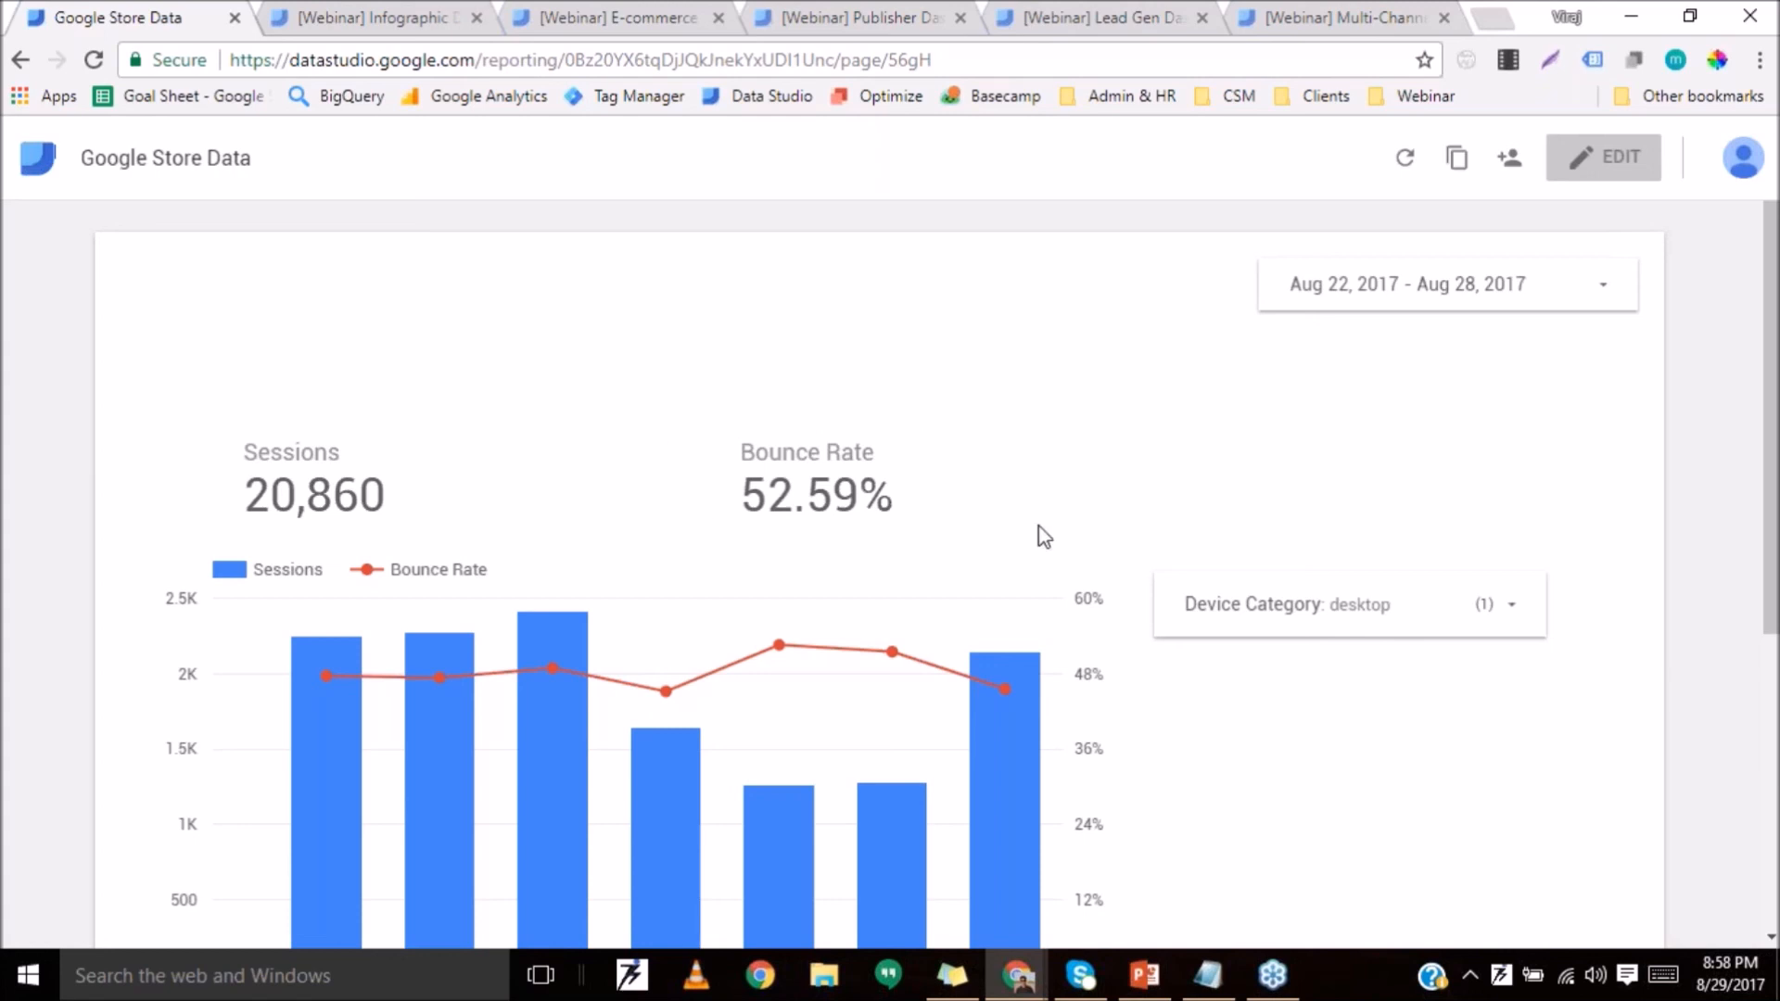
pyautogui.click(1381, 607)
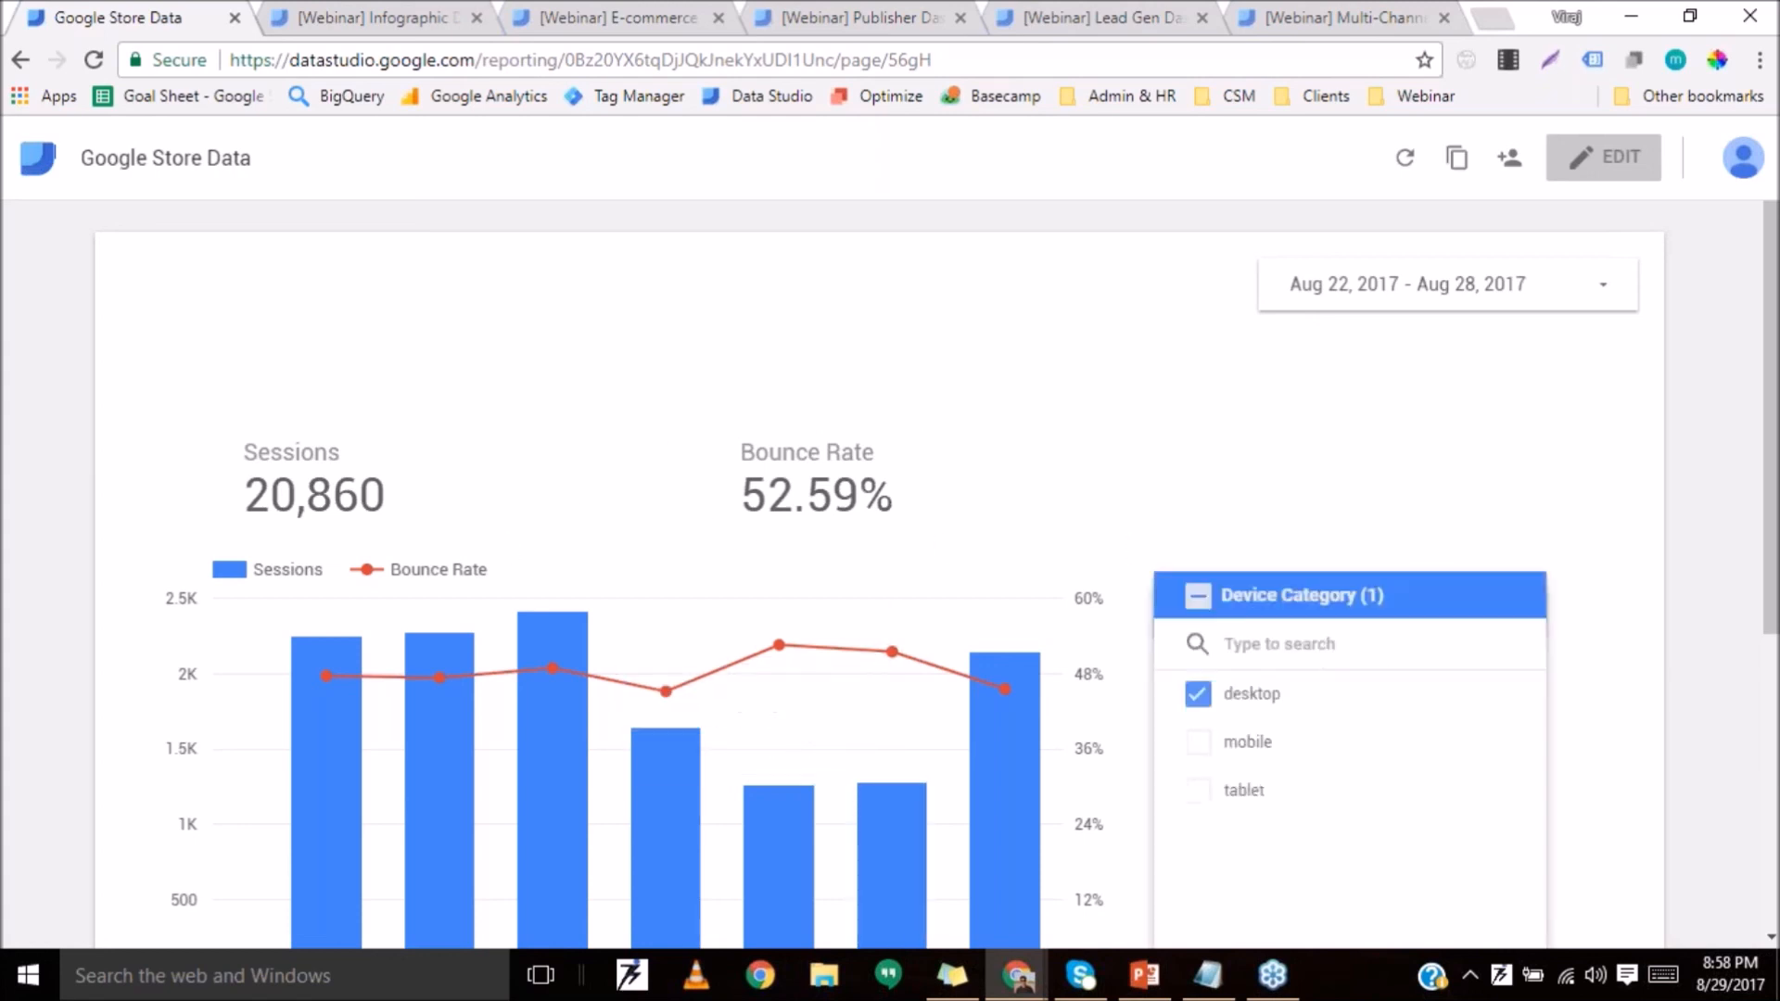
pyautogui.click(1198, 790)
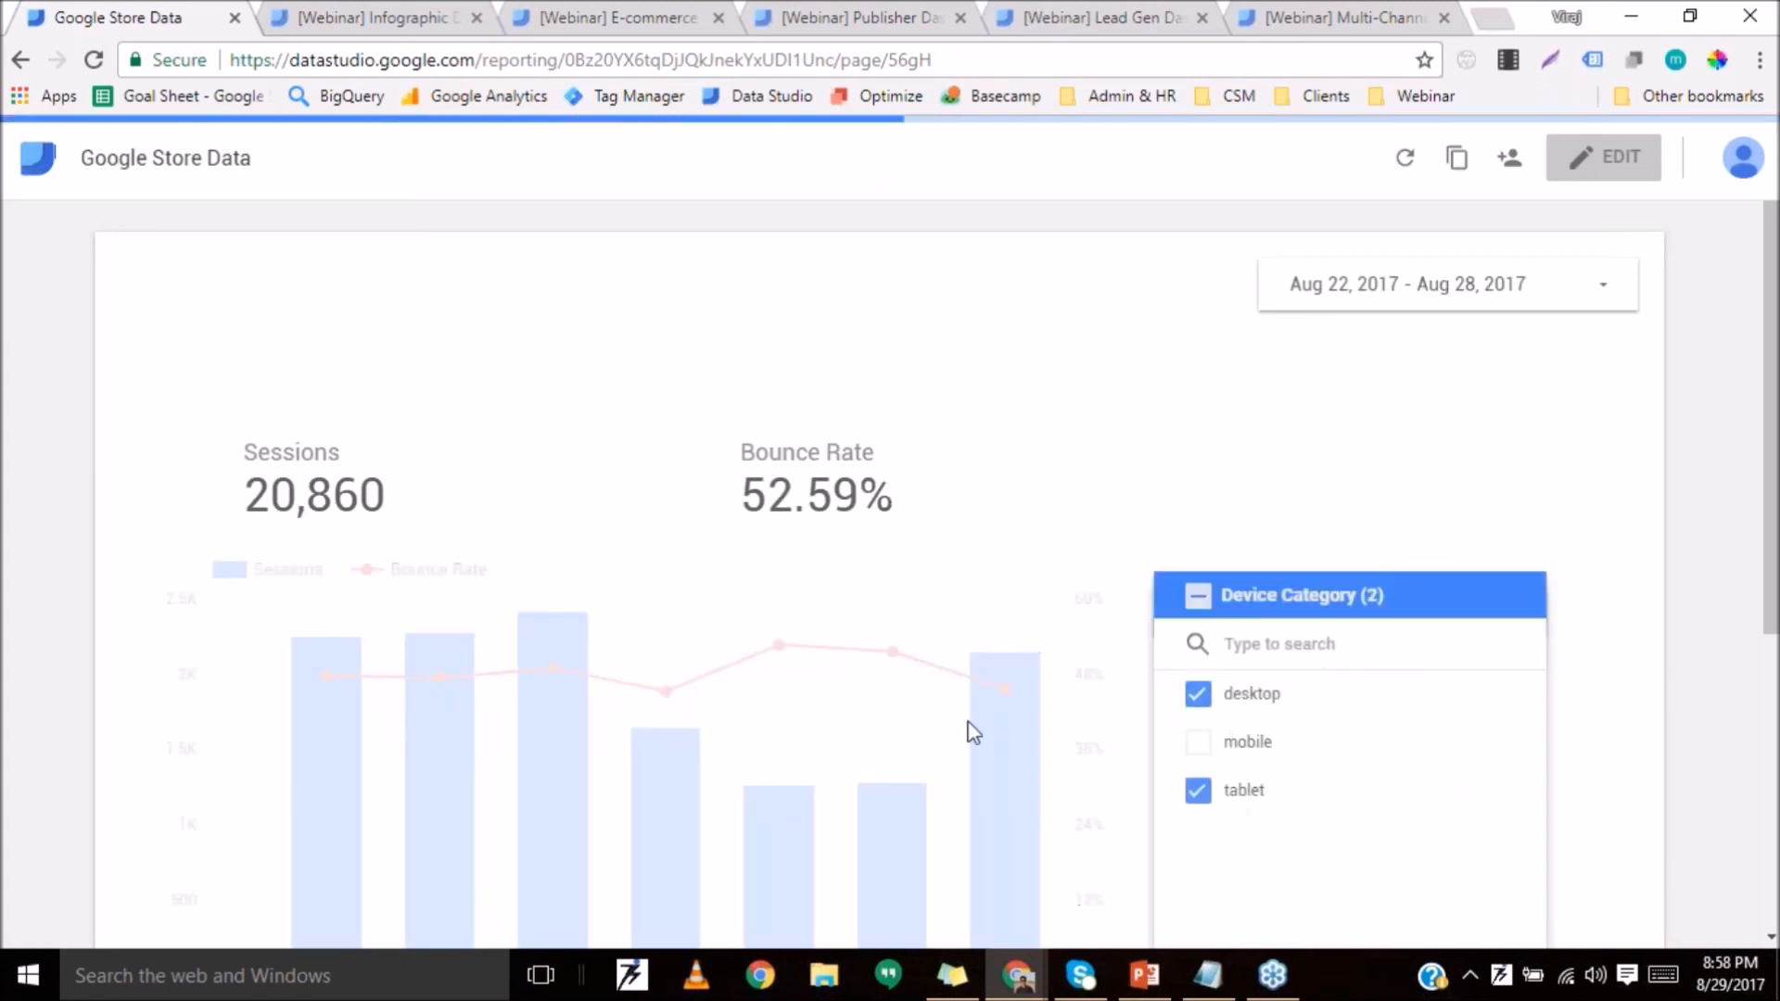
# Return to editing and move the grouped chart and Device Category filter slightly lower on the page.
pyautogui.click(1581, 159)
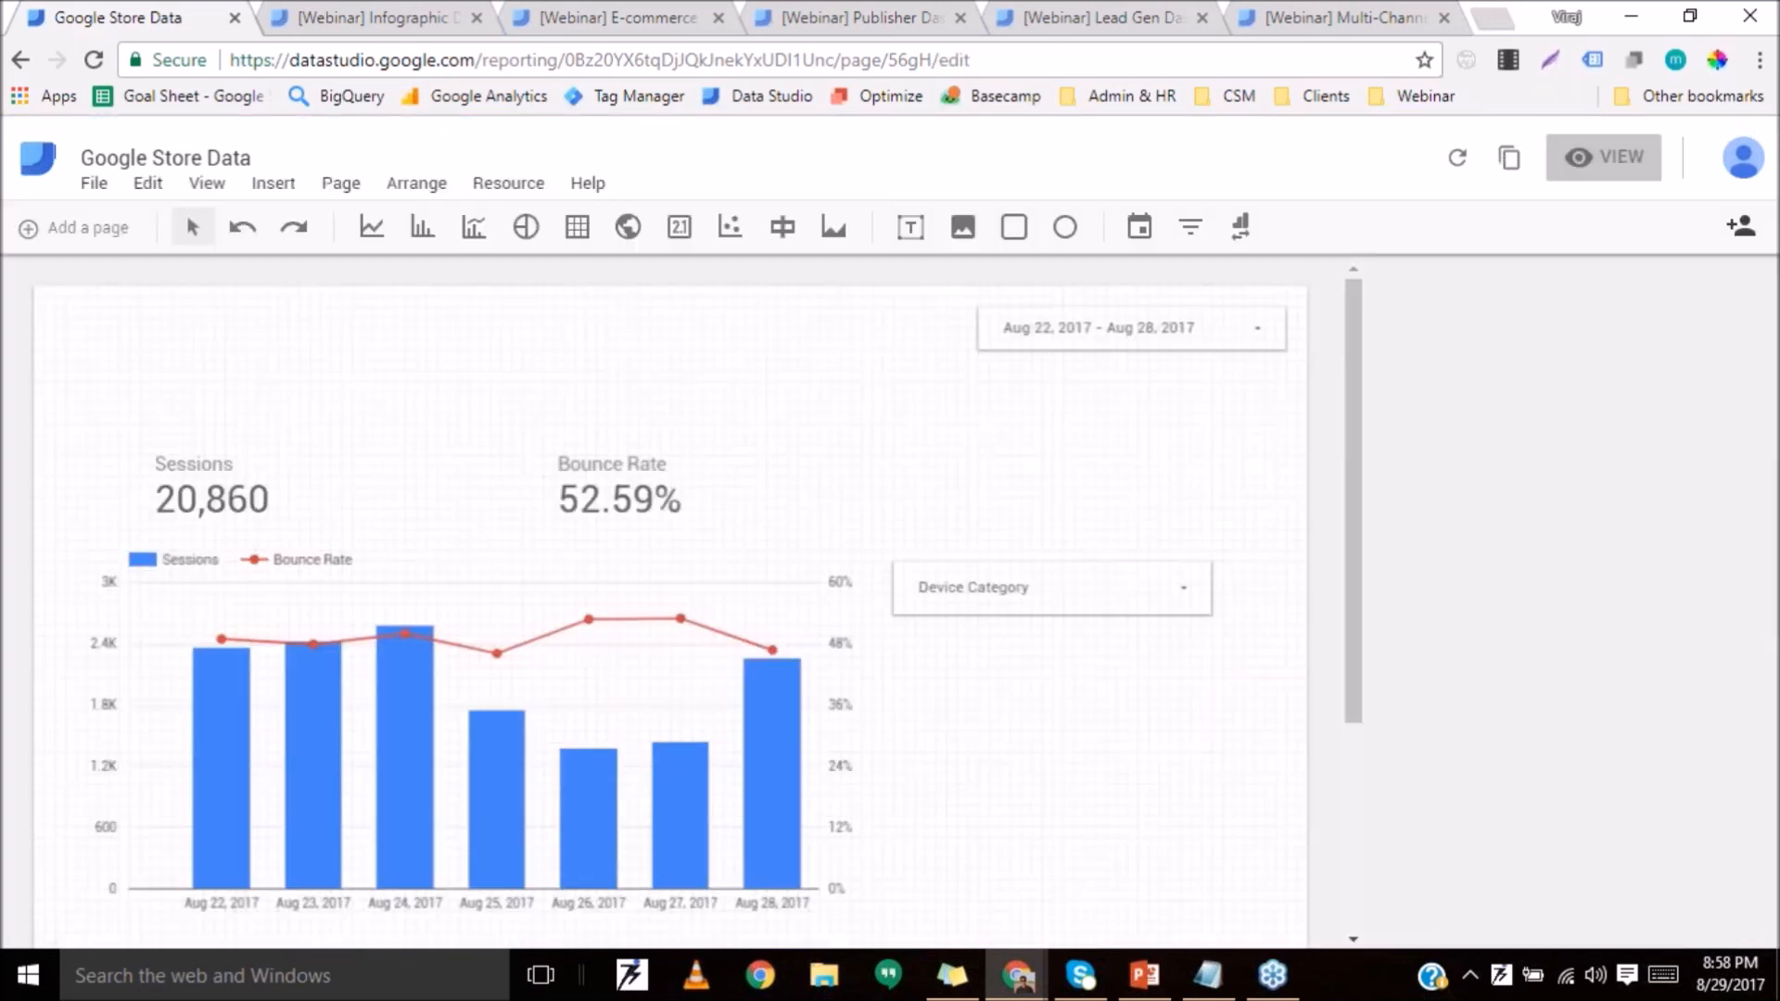
pyautogui.moveTo(1062, 584); pyautogui.dragTo(1054, 639)
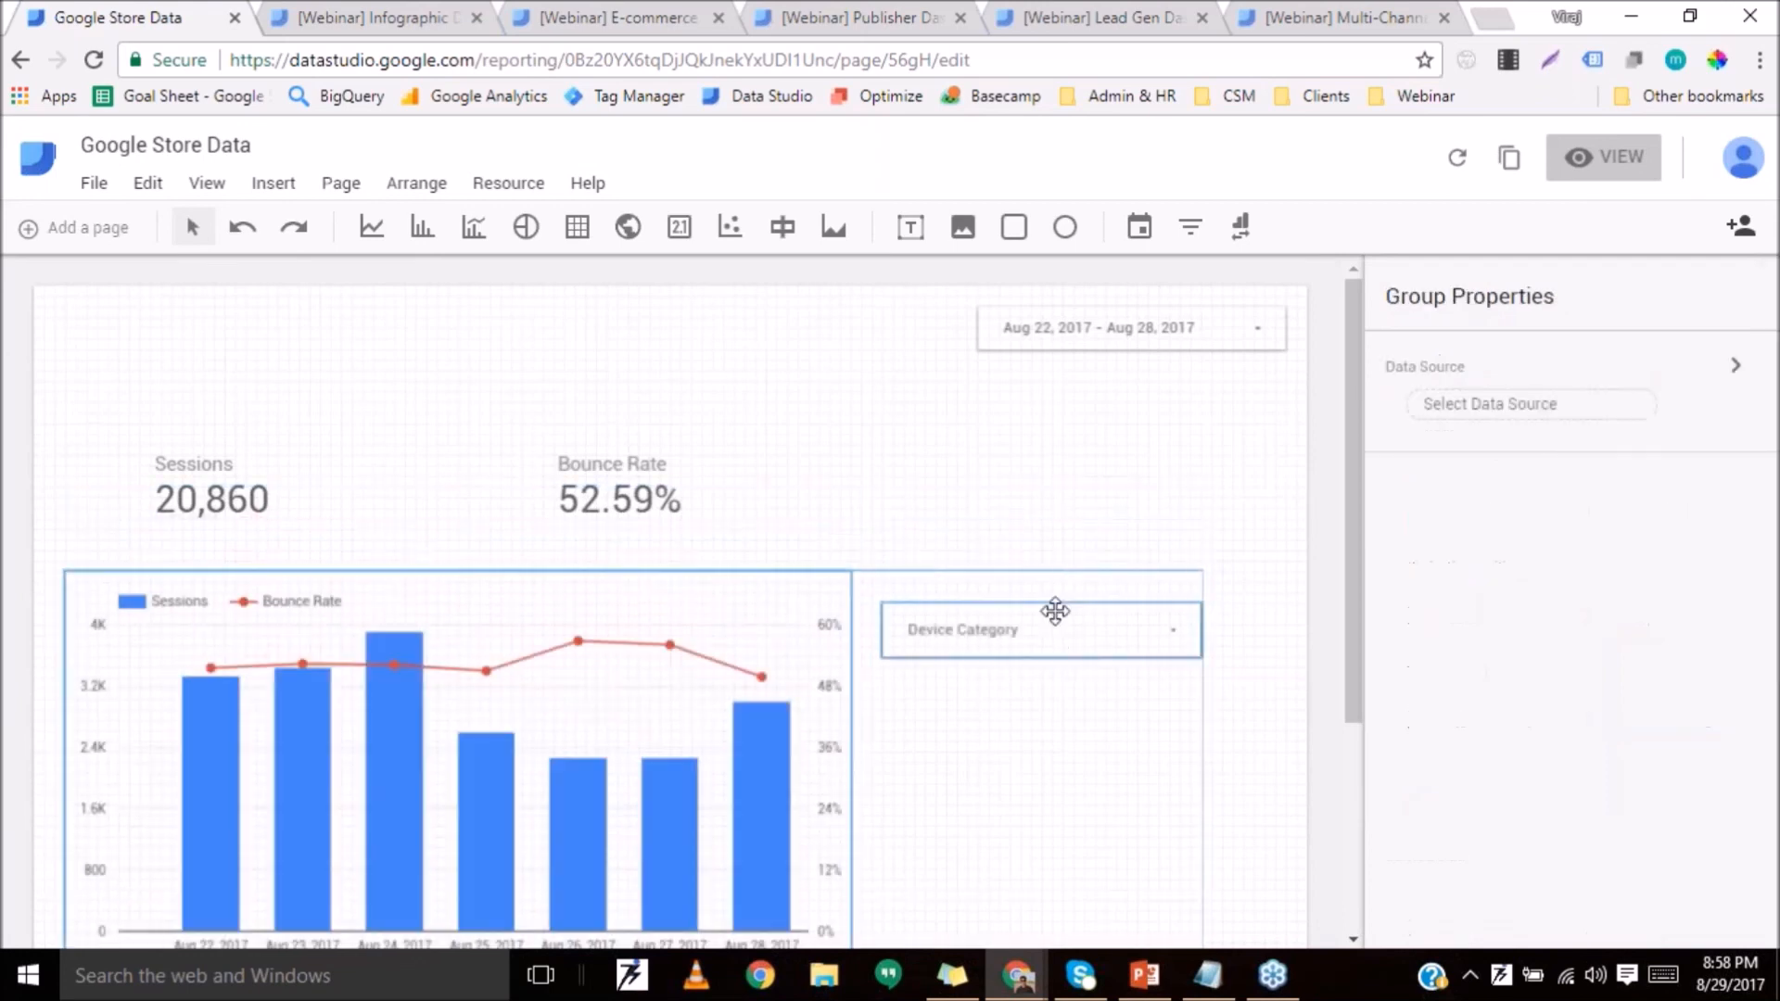
pyautogui.click(1088, 533)
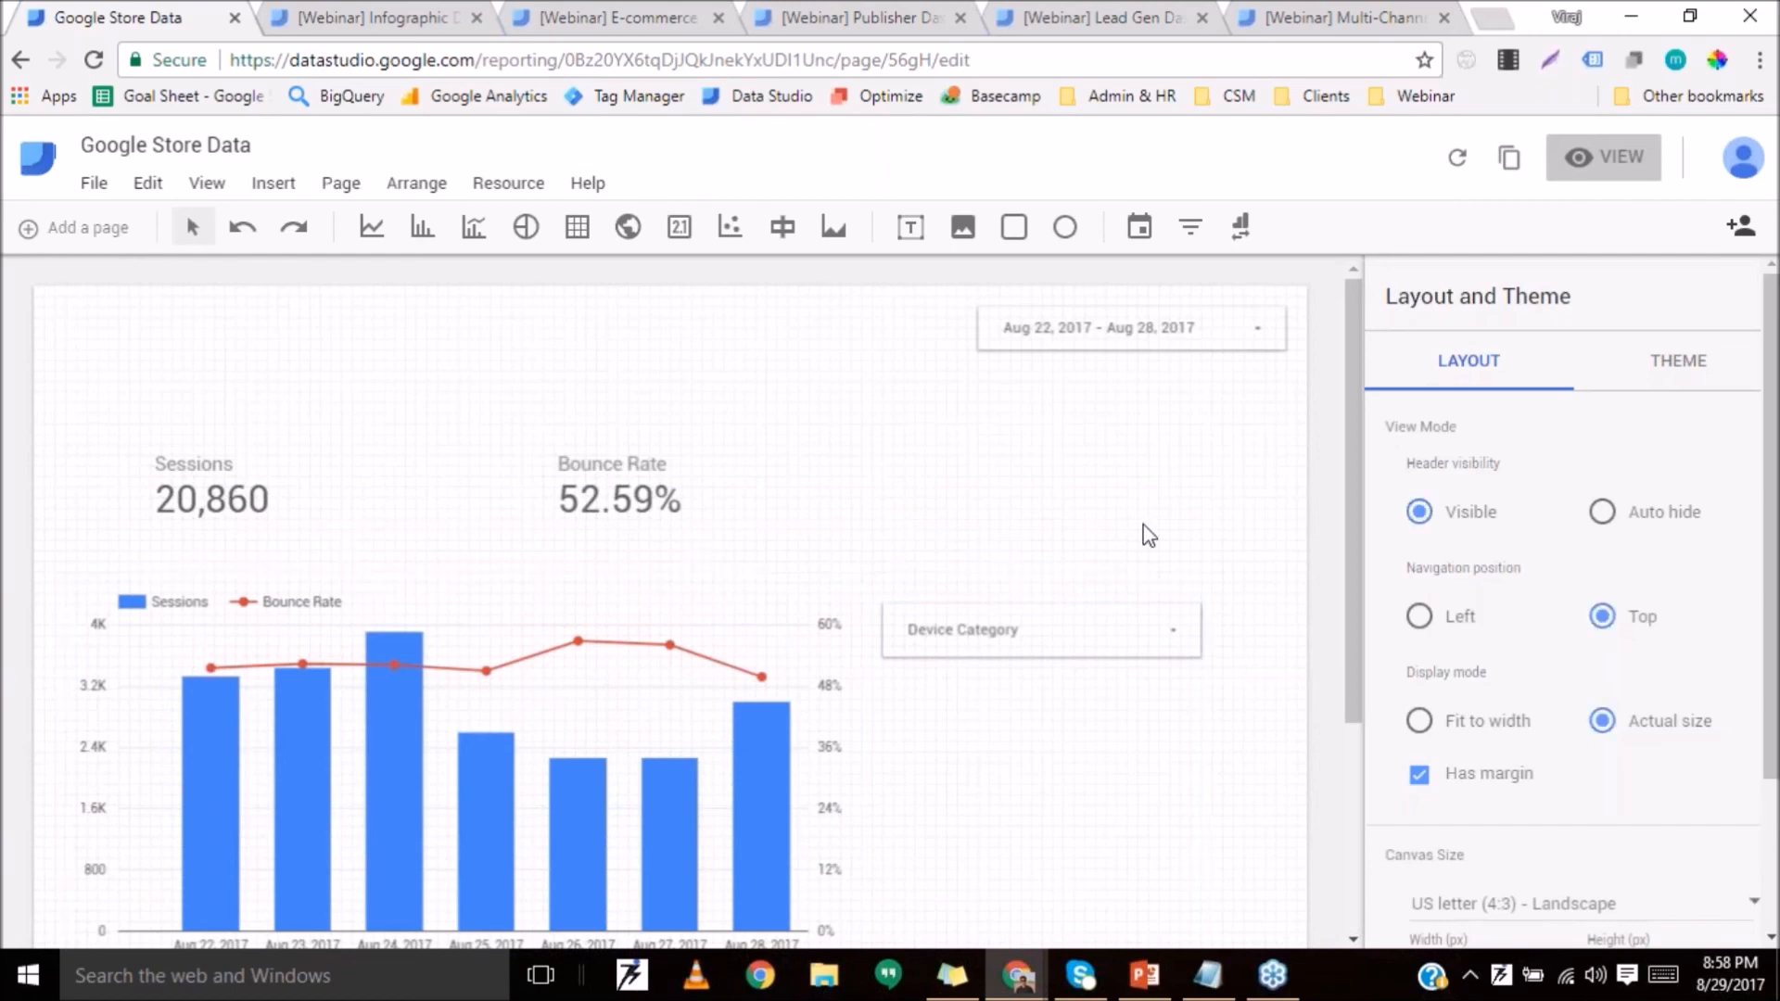
pyautogui.click(1063, 633)
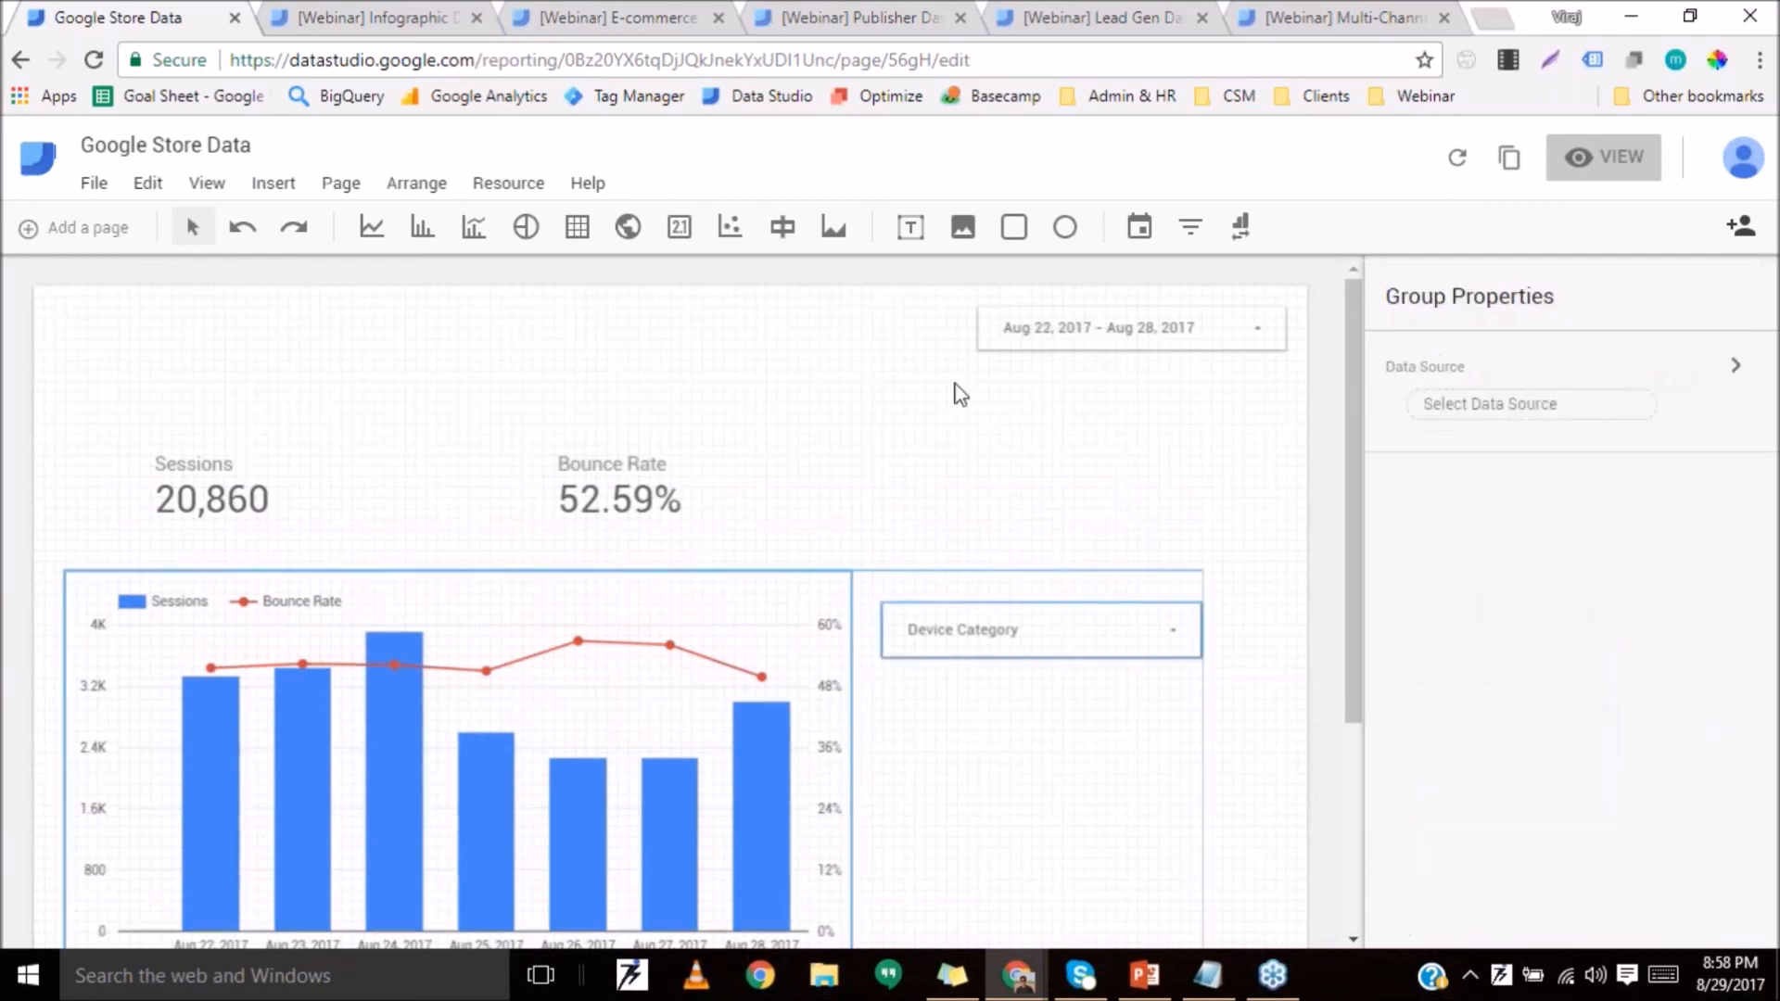
pyautogui.click(1164, 498)
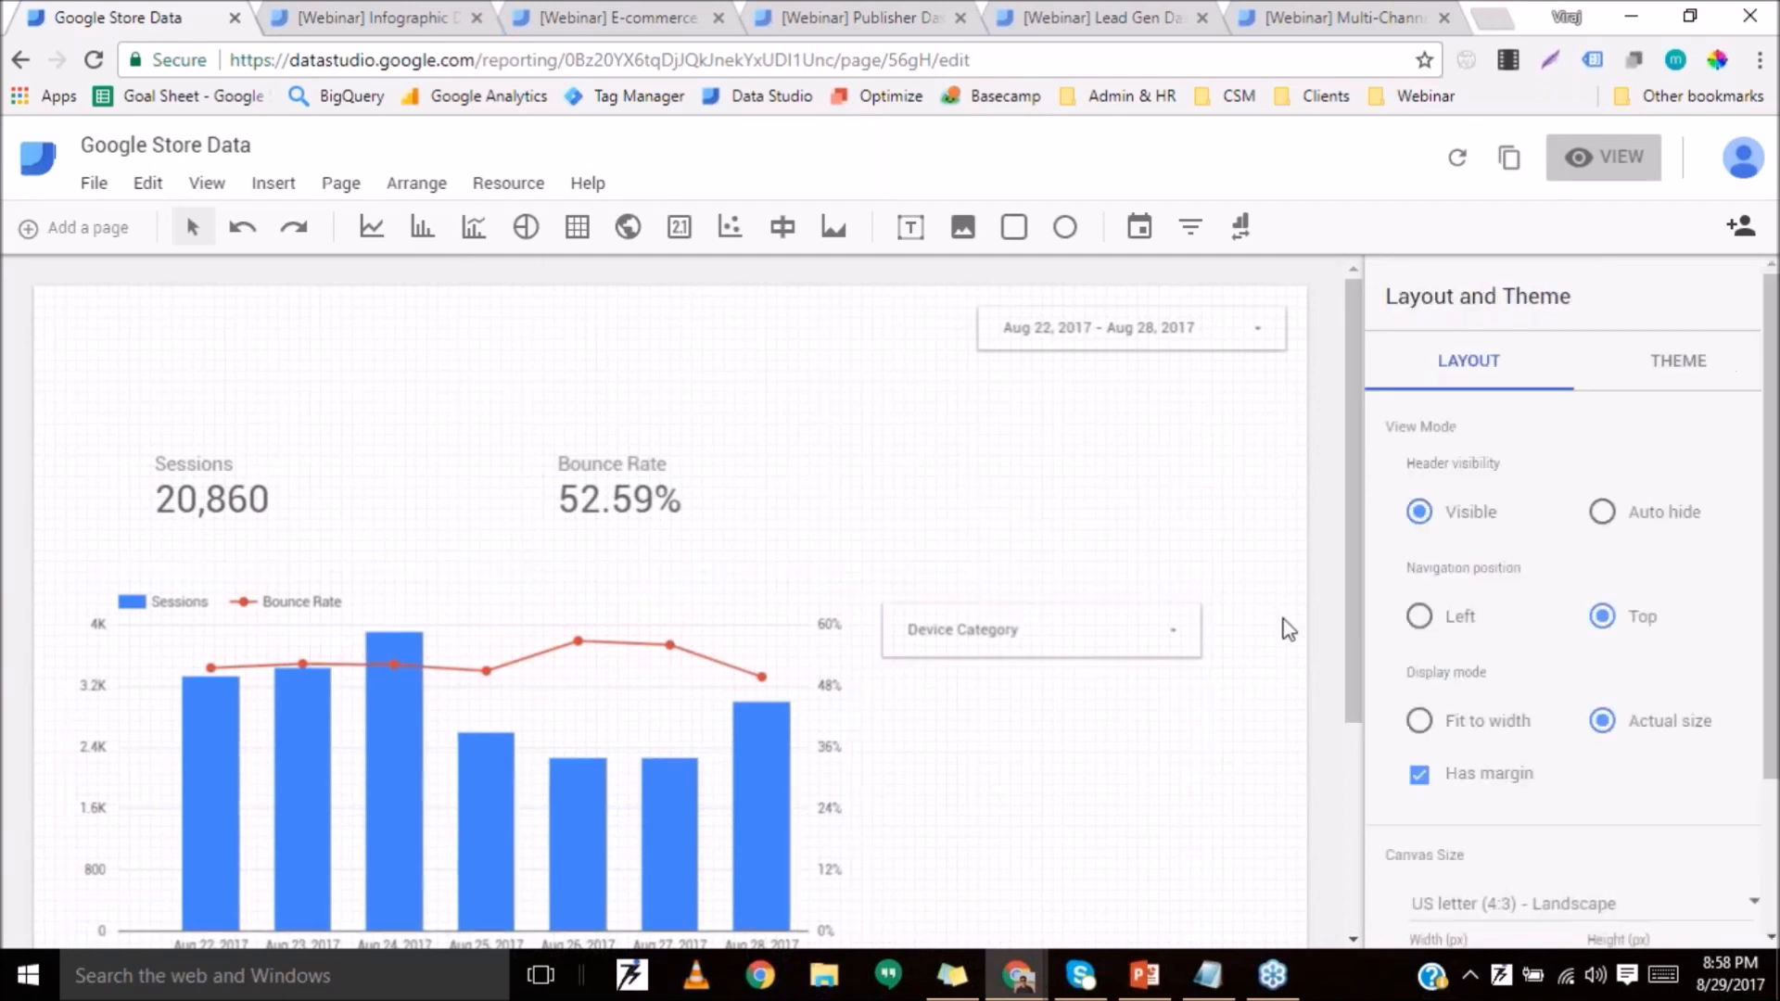
# Set the report canvas height to 1200 px and look over the full length of the page.
pyautogui.scroll(-1, 1045, 749)
pyautogui.scroll(-3, 1045, 770)
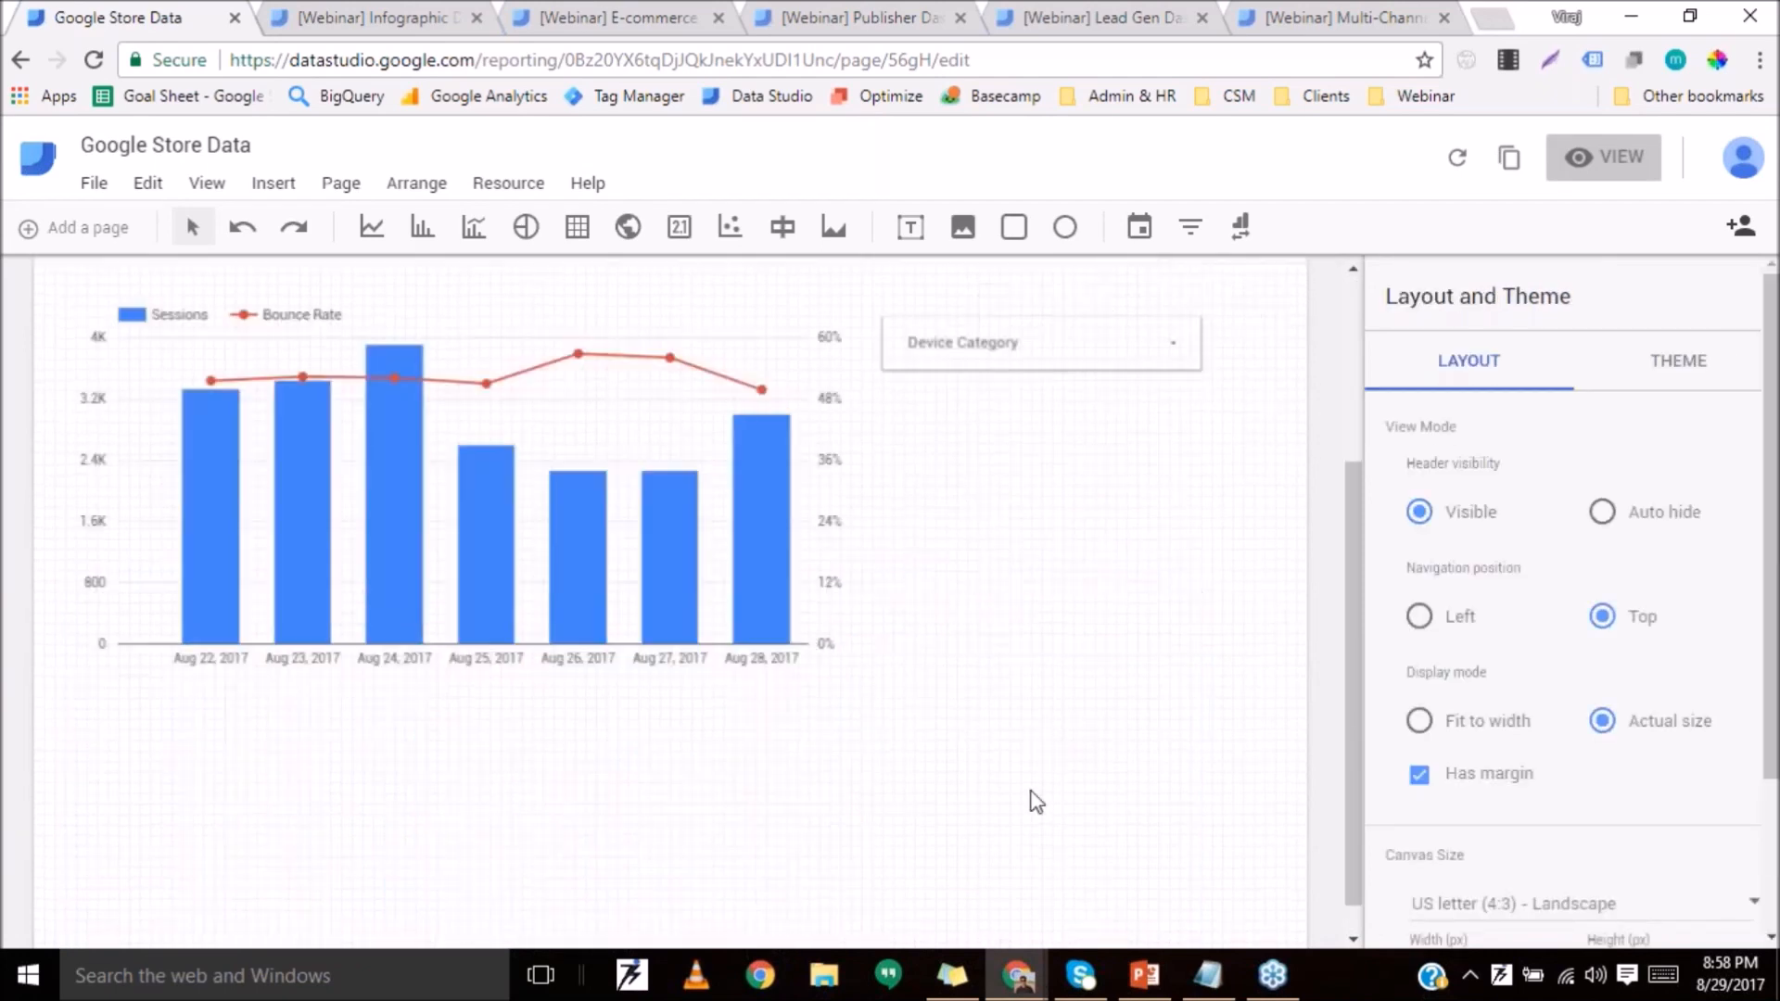
pyautogui.scroll(3, 902, 655)
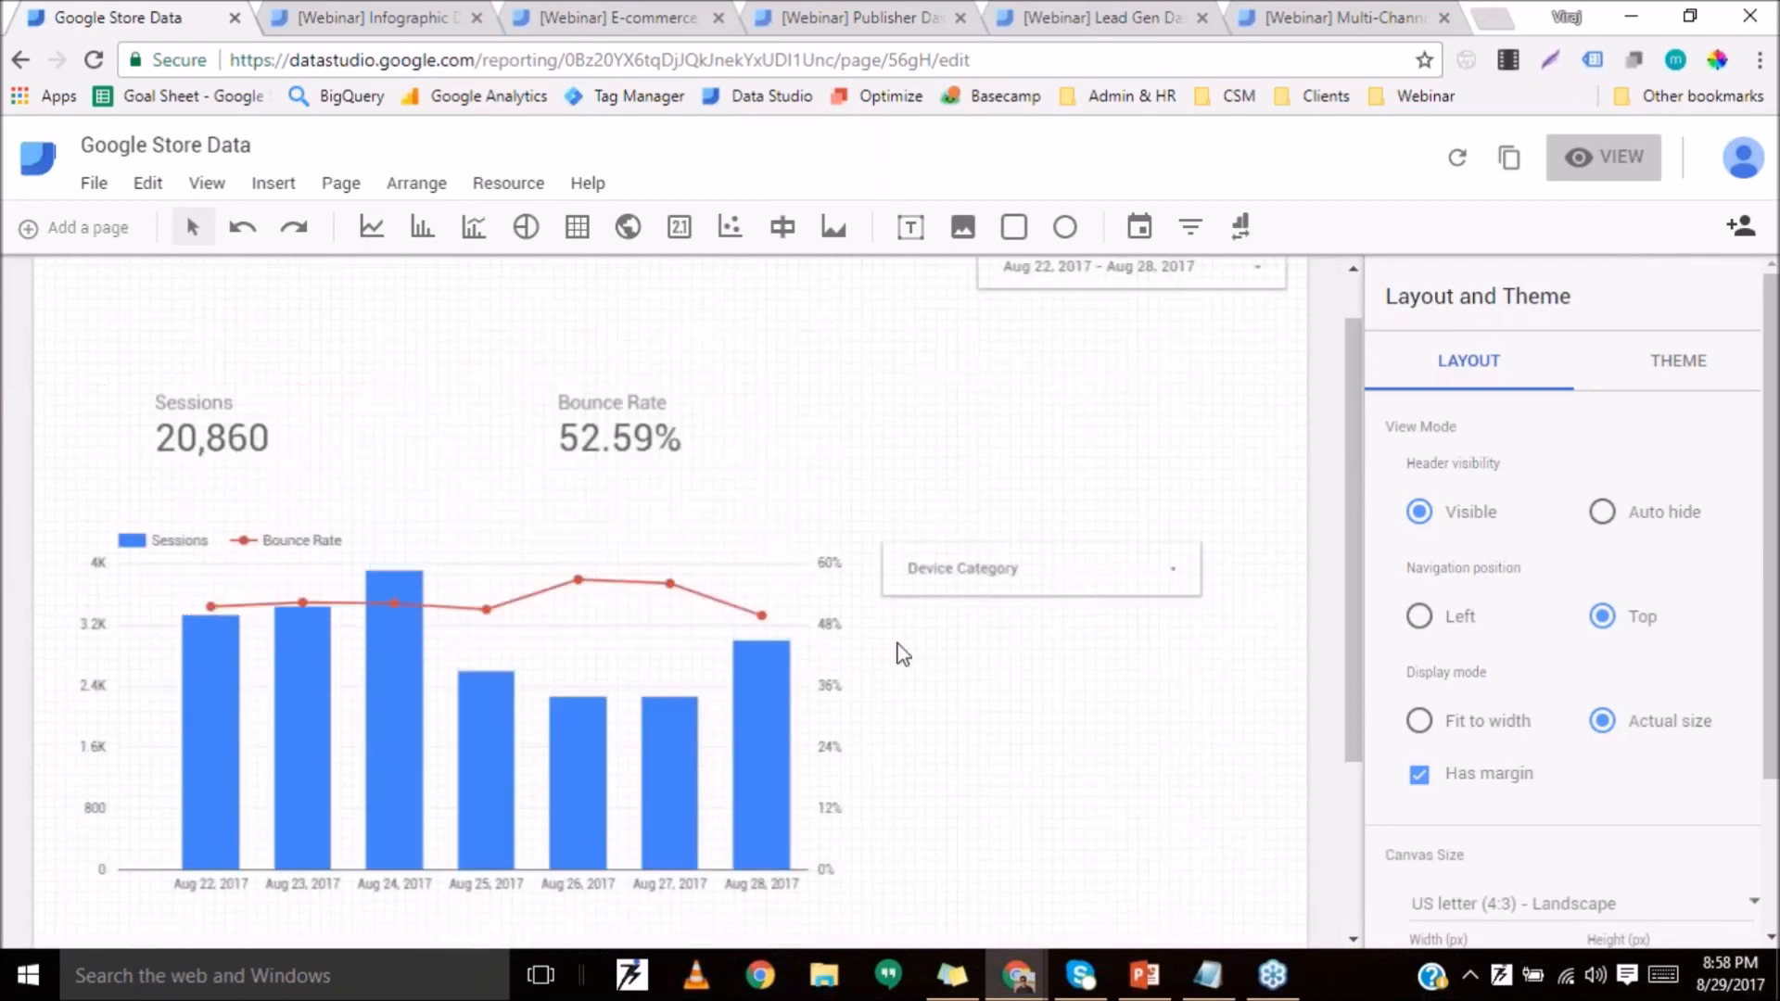
pyautogui.scroll(1, 902, 655)
pyautogui.scroll(-1, 1122, 624)
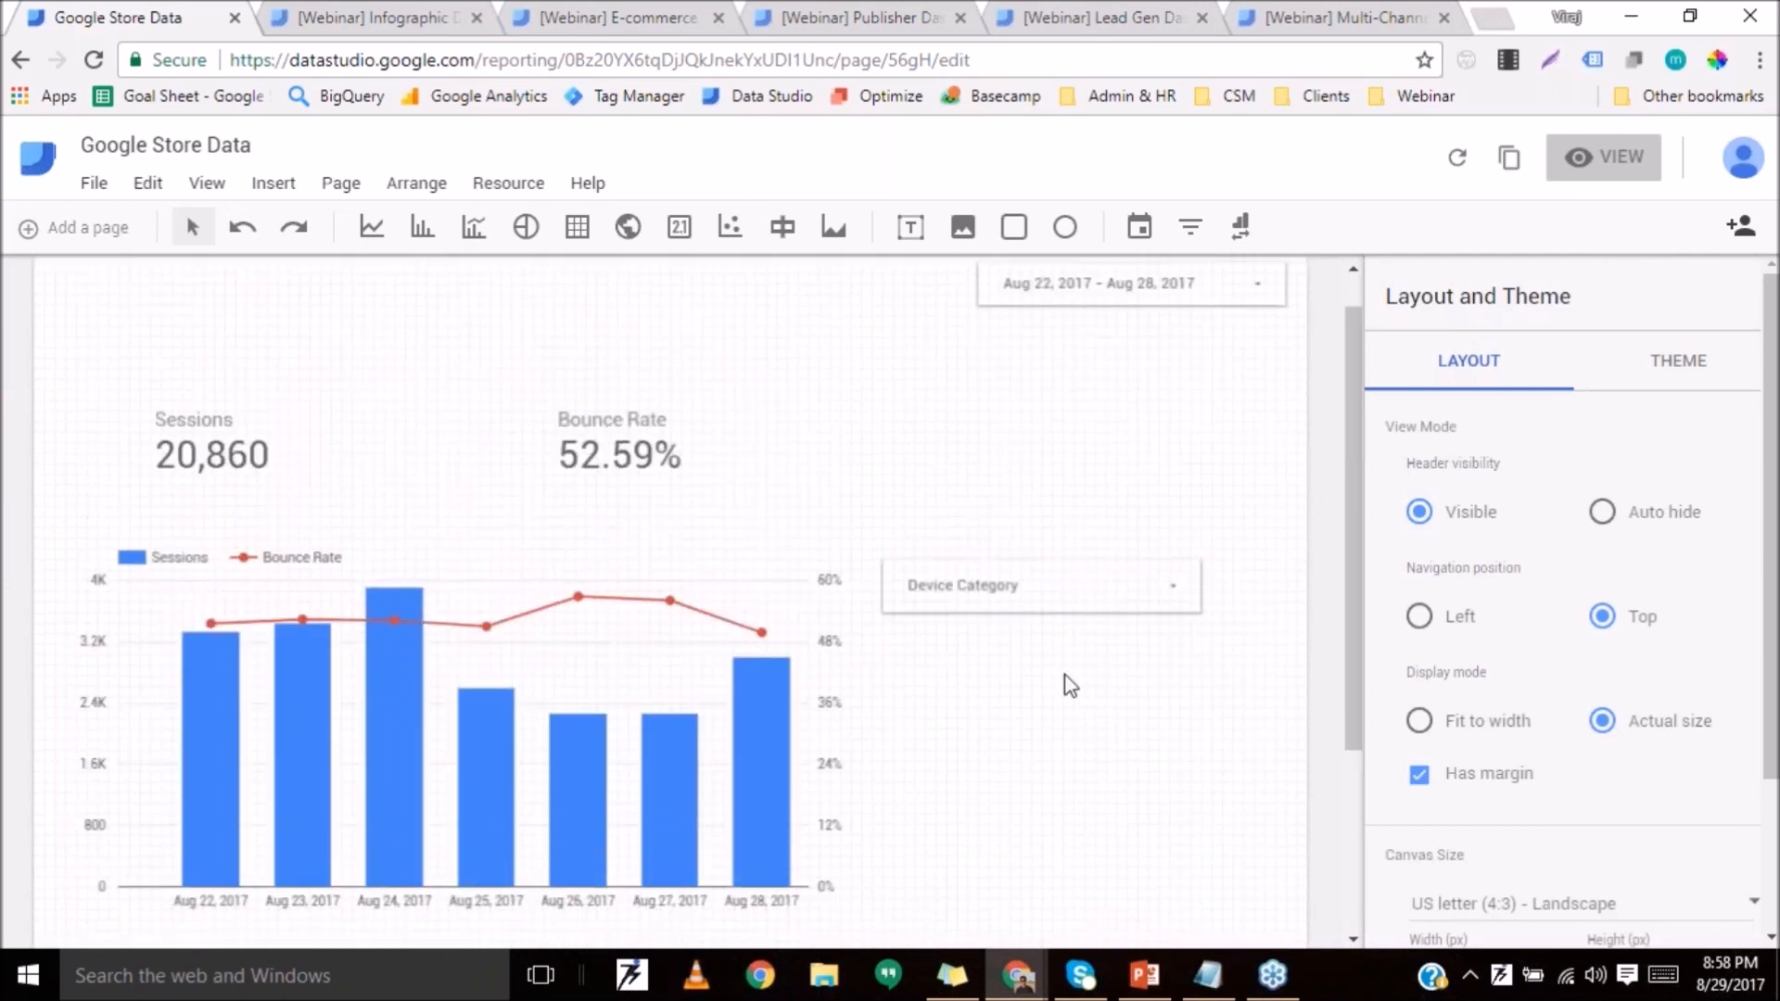
pyautogui.scroll(-3, 1345, 848)
pyautogui.scroll(-2, 1372, 811)
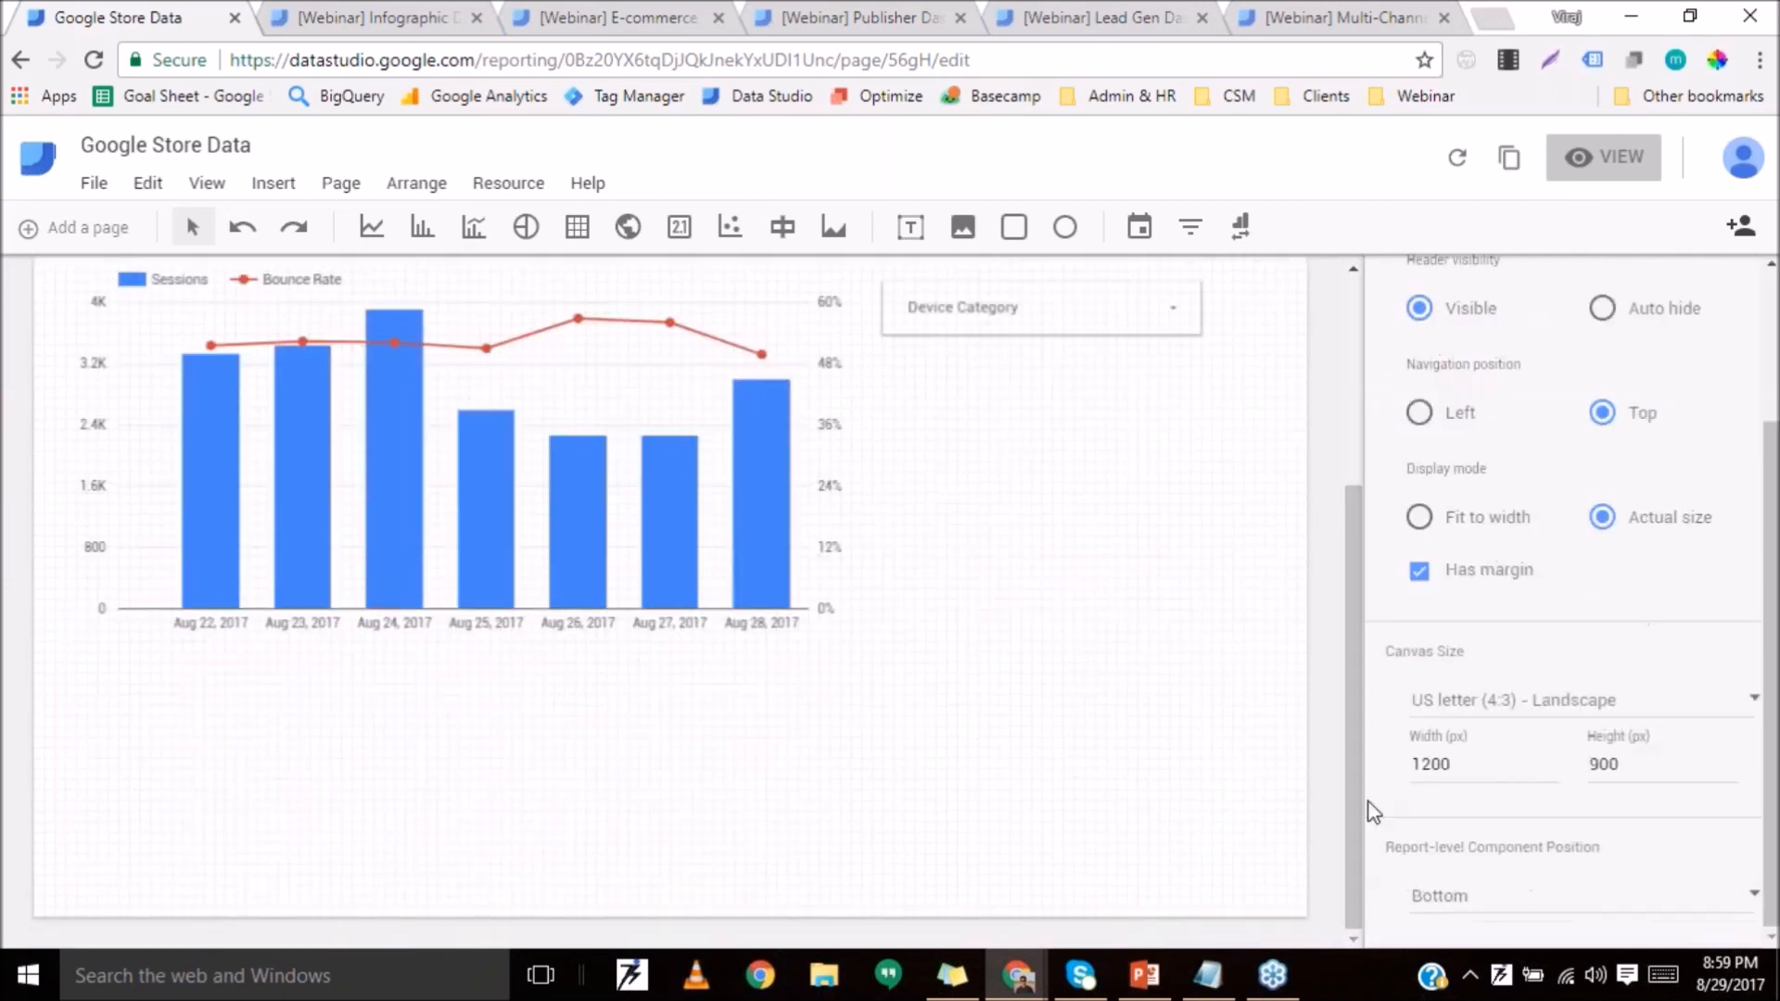
pyautogui.click(1425, 763)
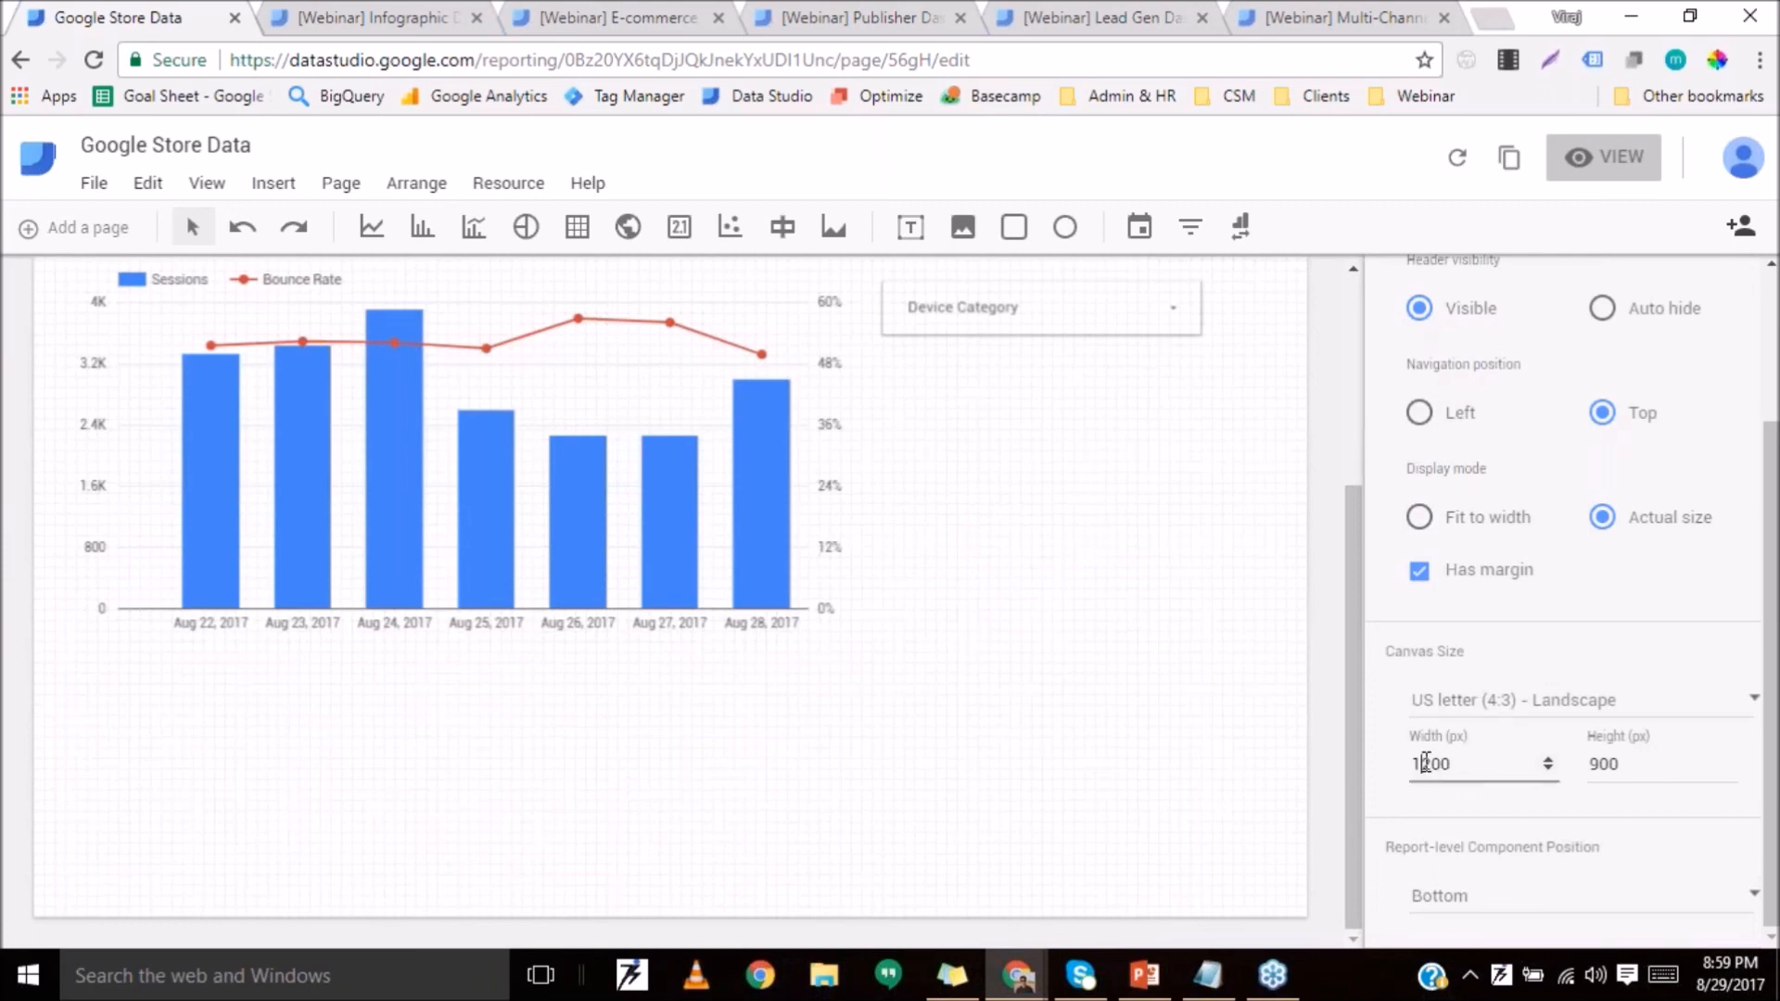
pyautogui.click(1604, 769)
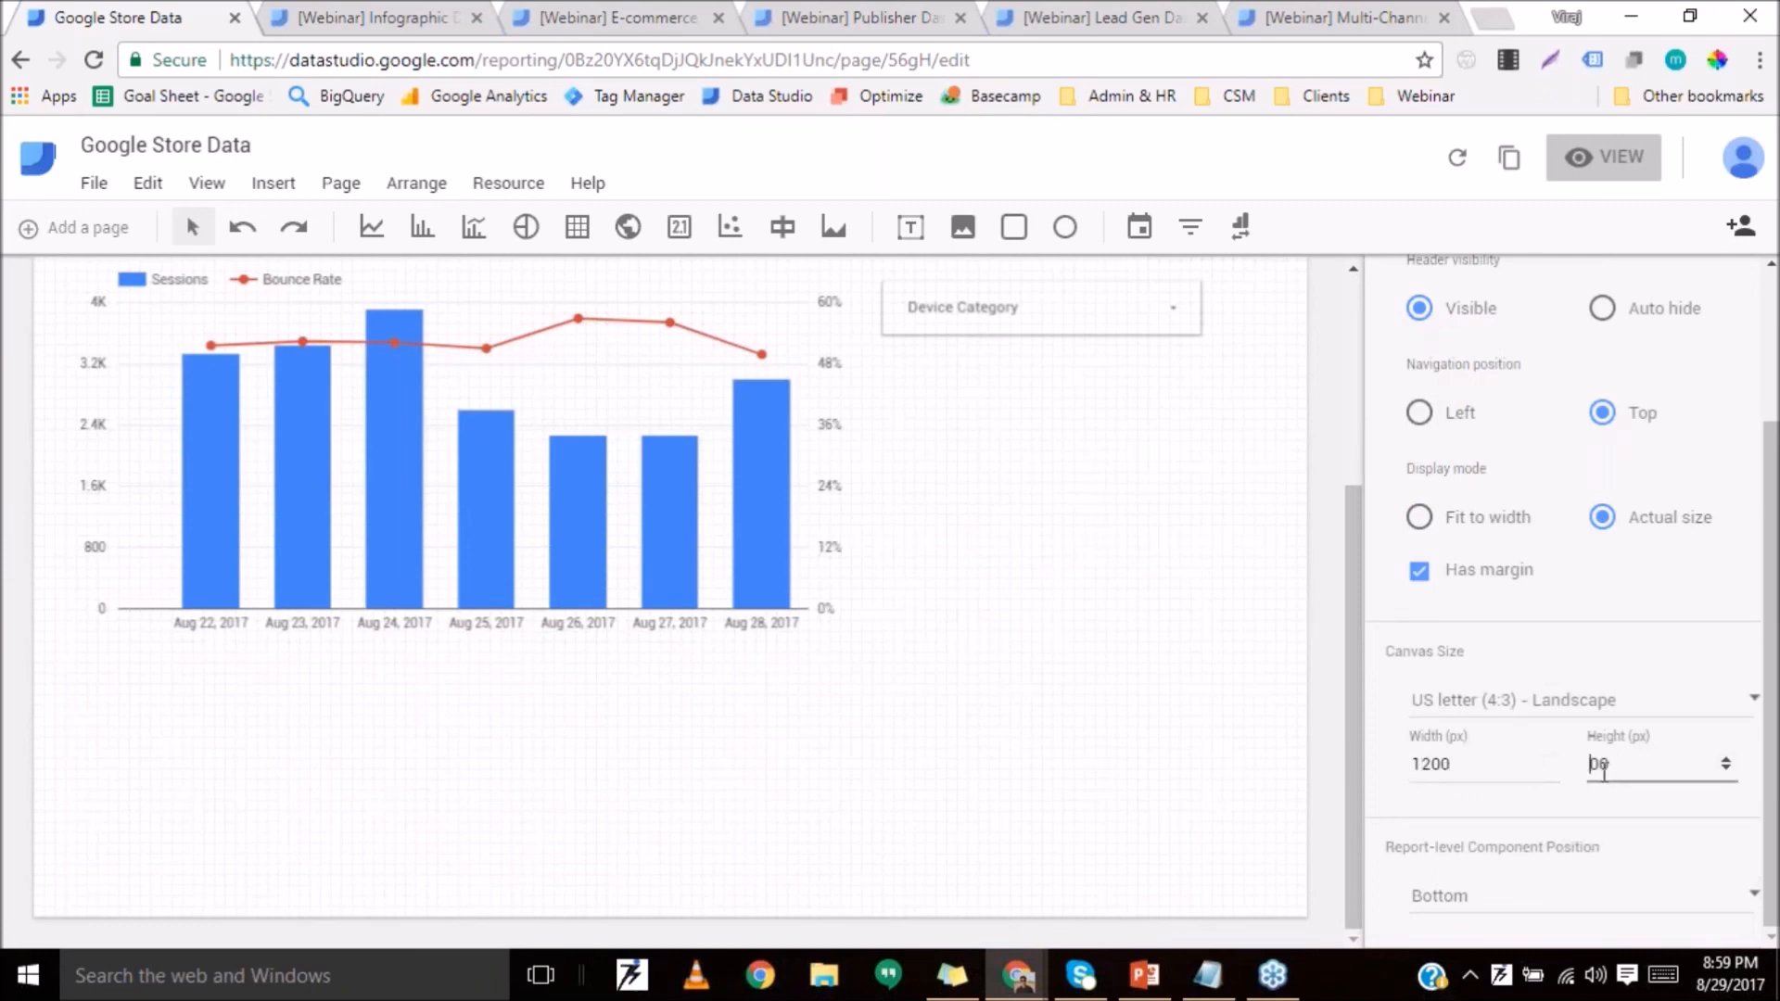
pyautogui.write('12')
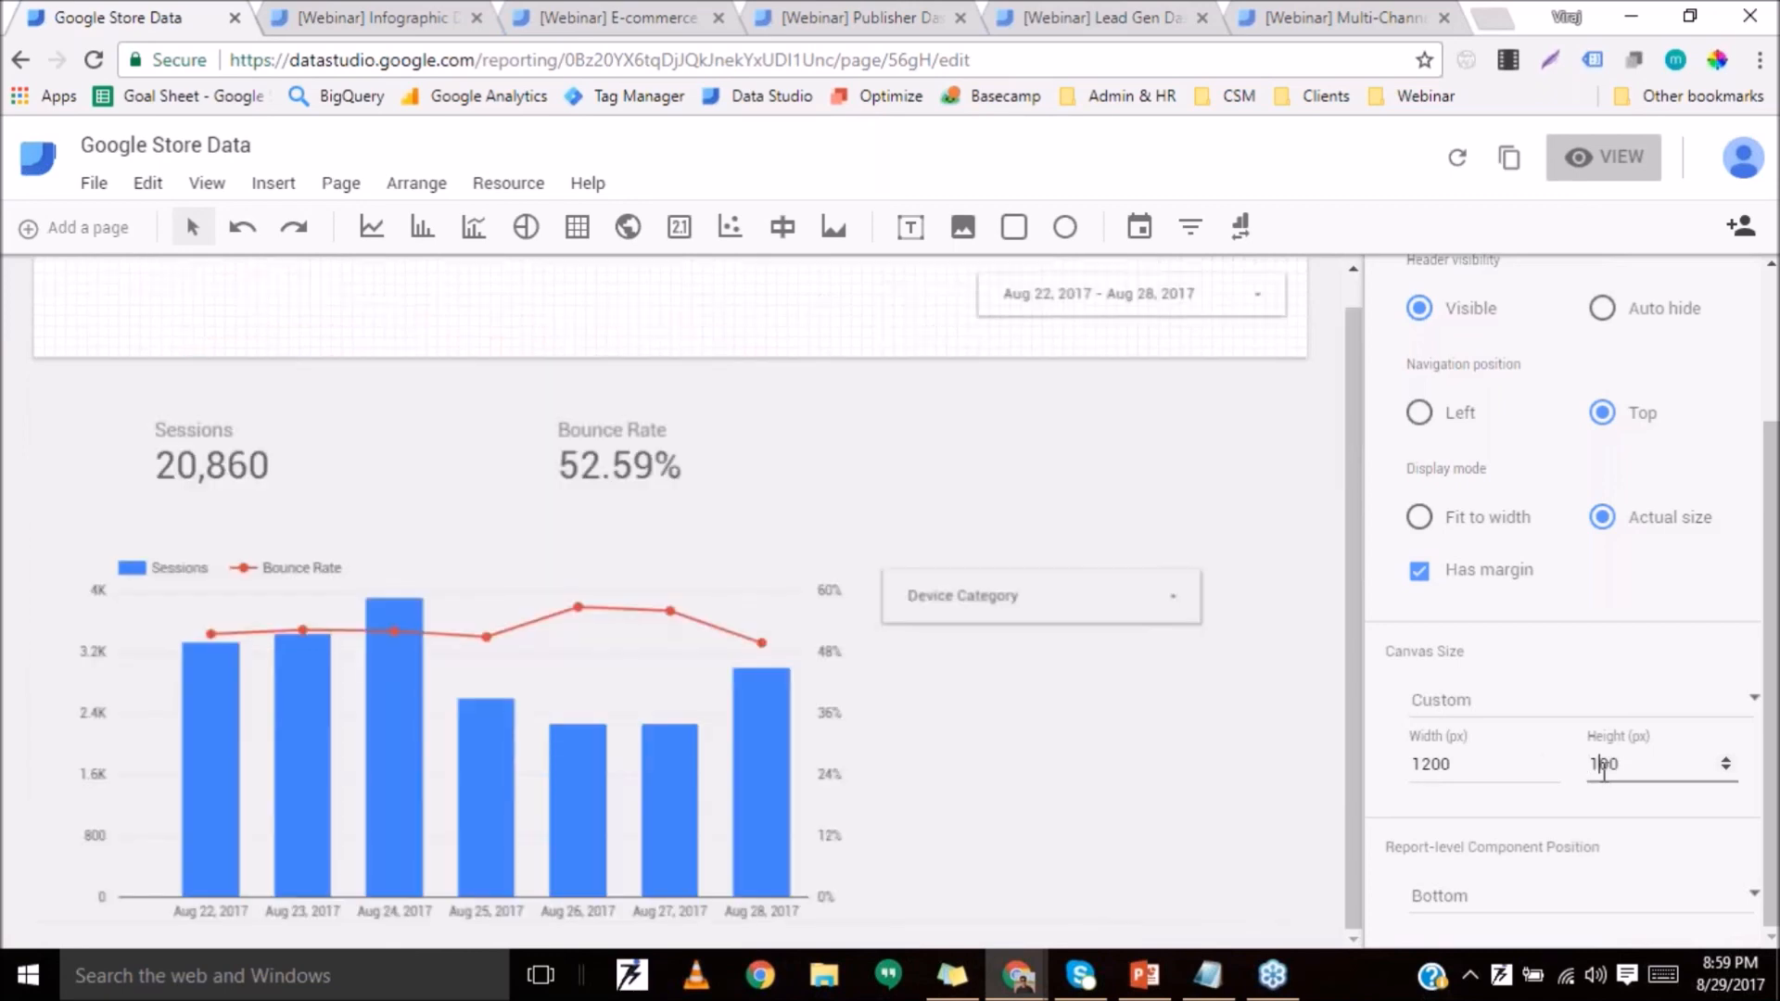
pyautogui.write('0')
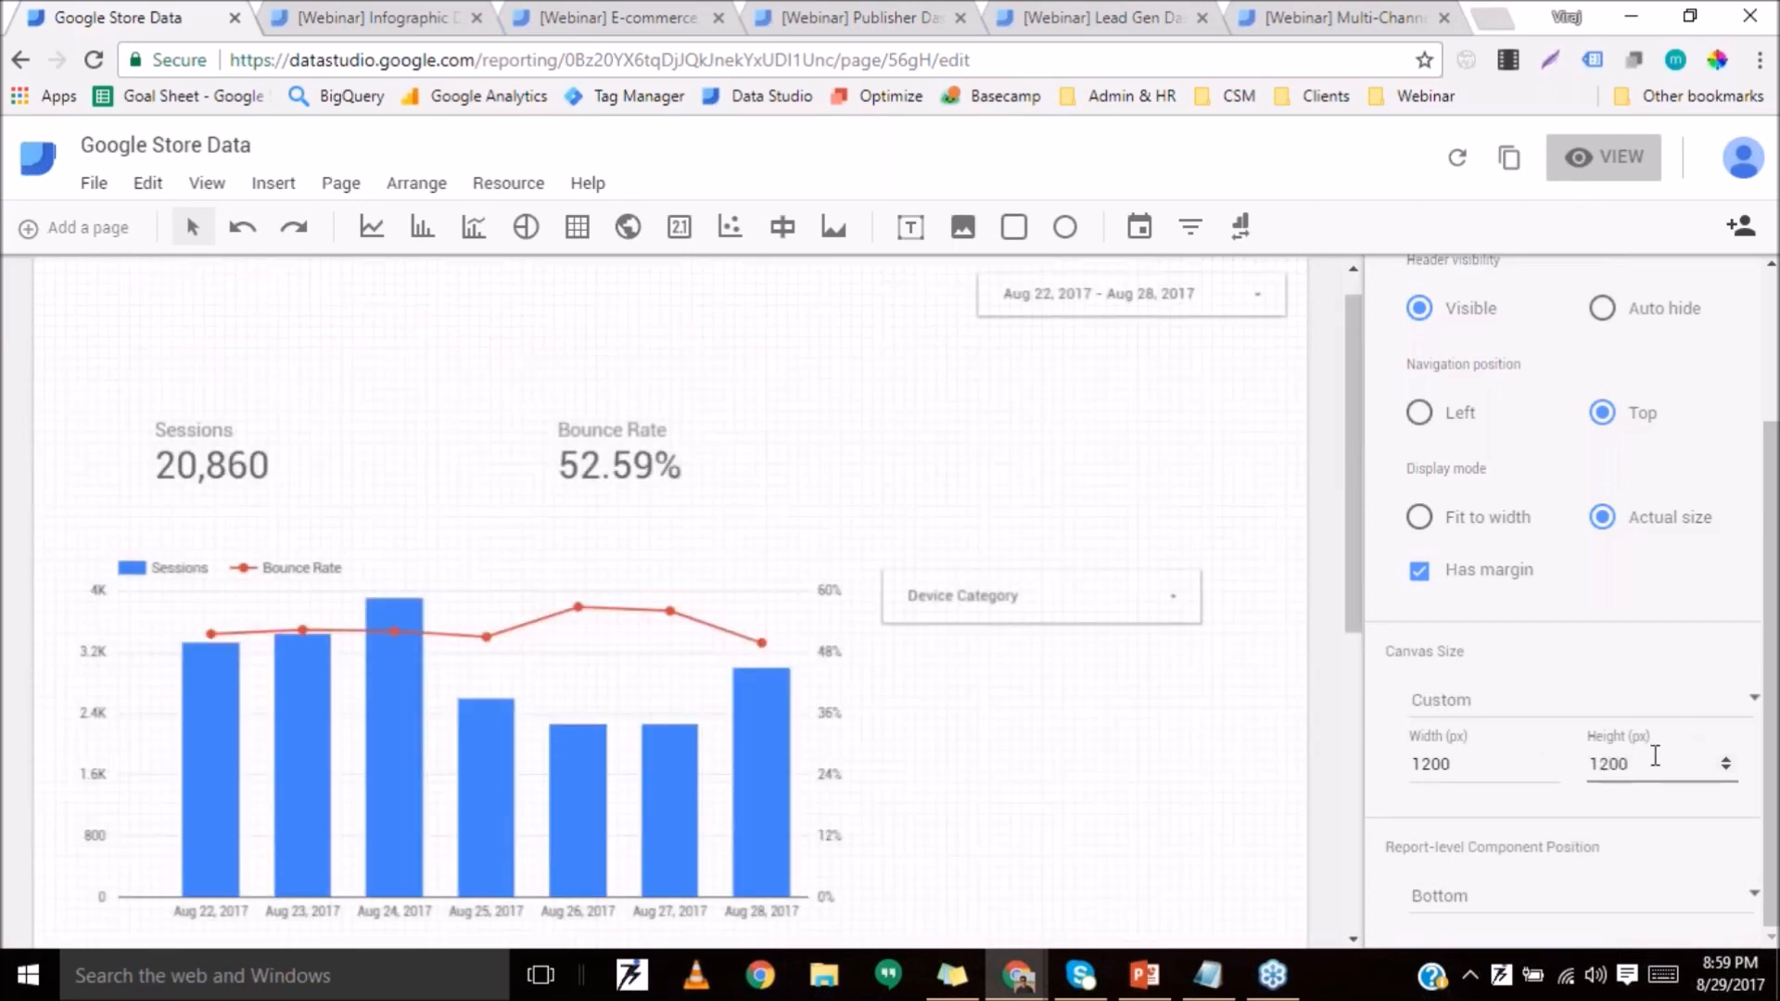
pyautogui.scroll(-1, 1224, 755)
pyautogui.scroll(-6, 1222, 758)
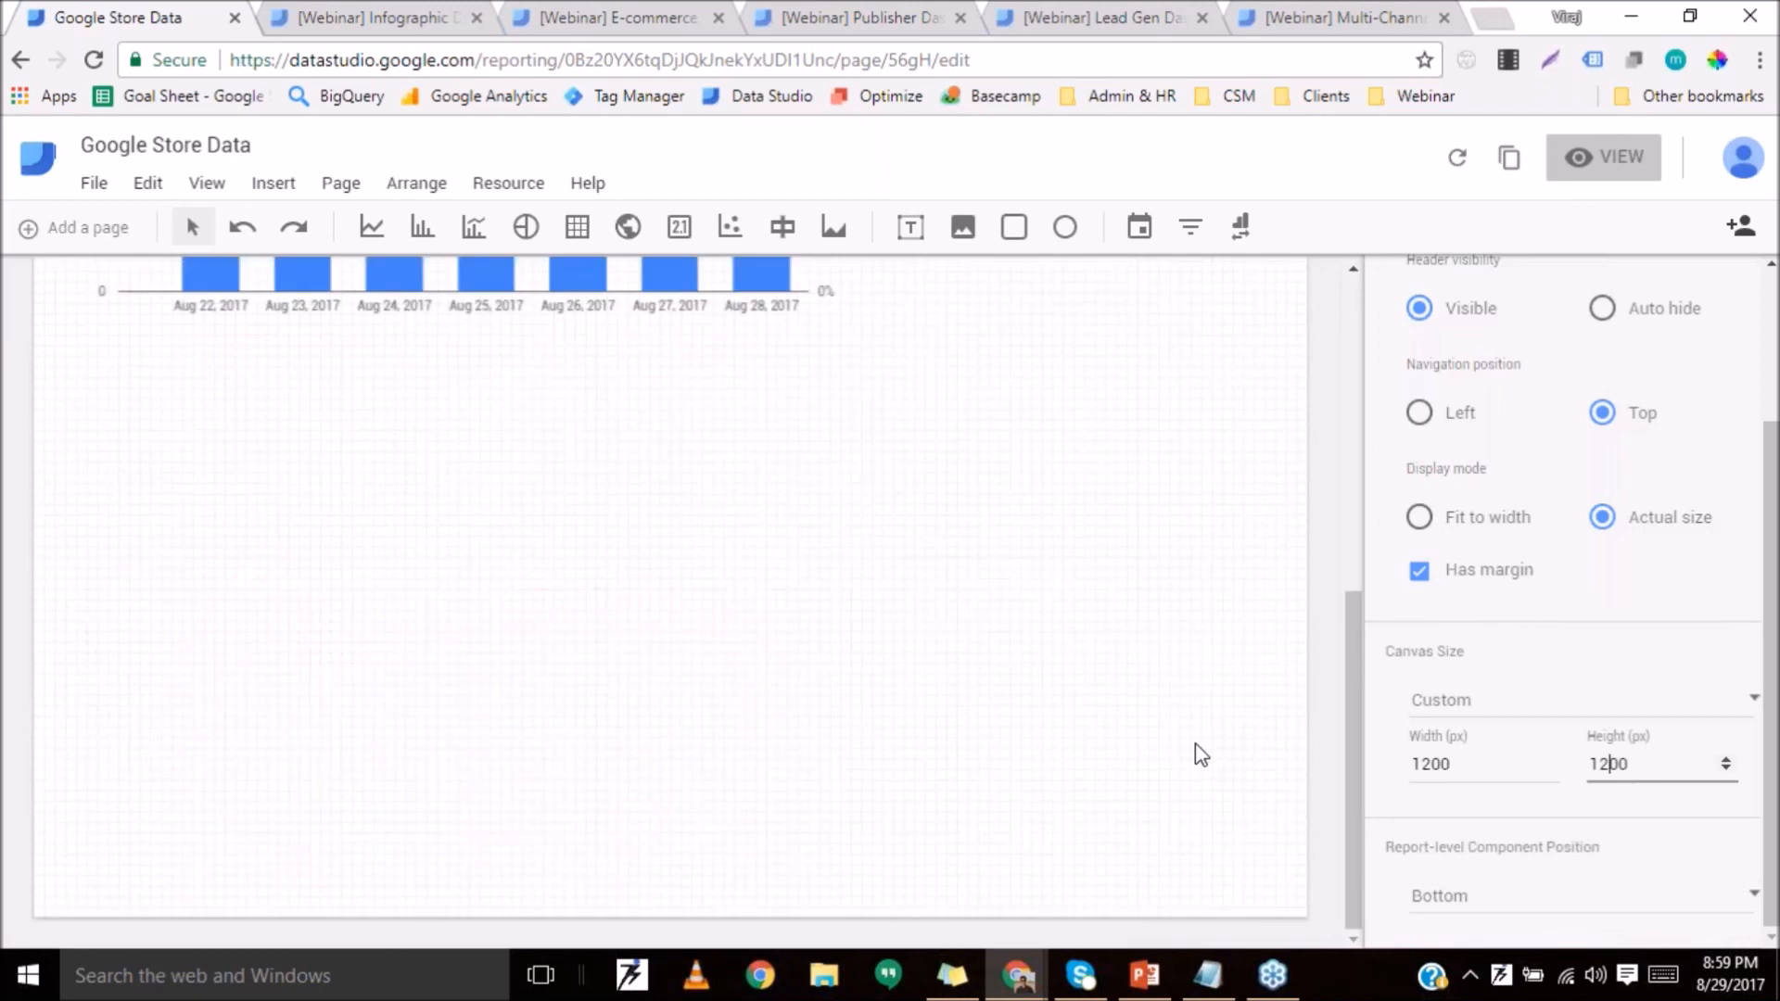
pyautogui.scroll(5, 1197, 751)
pyautogui.scroll(2, 1192, 749)
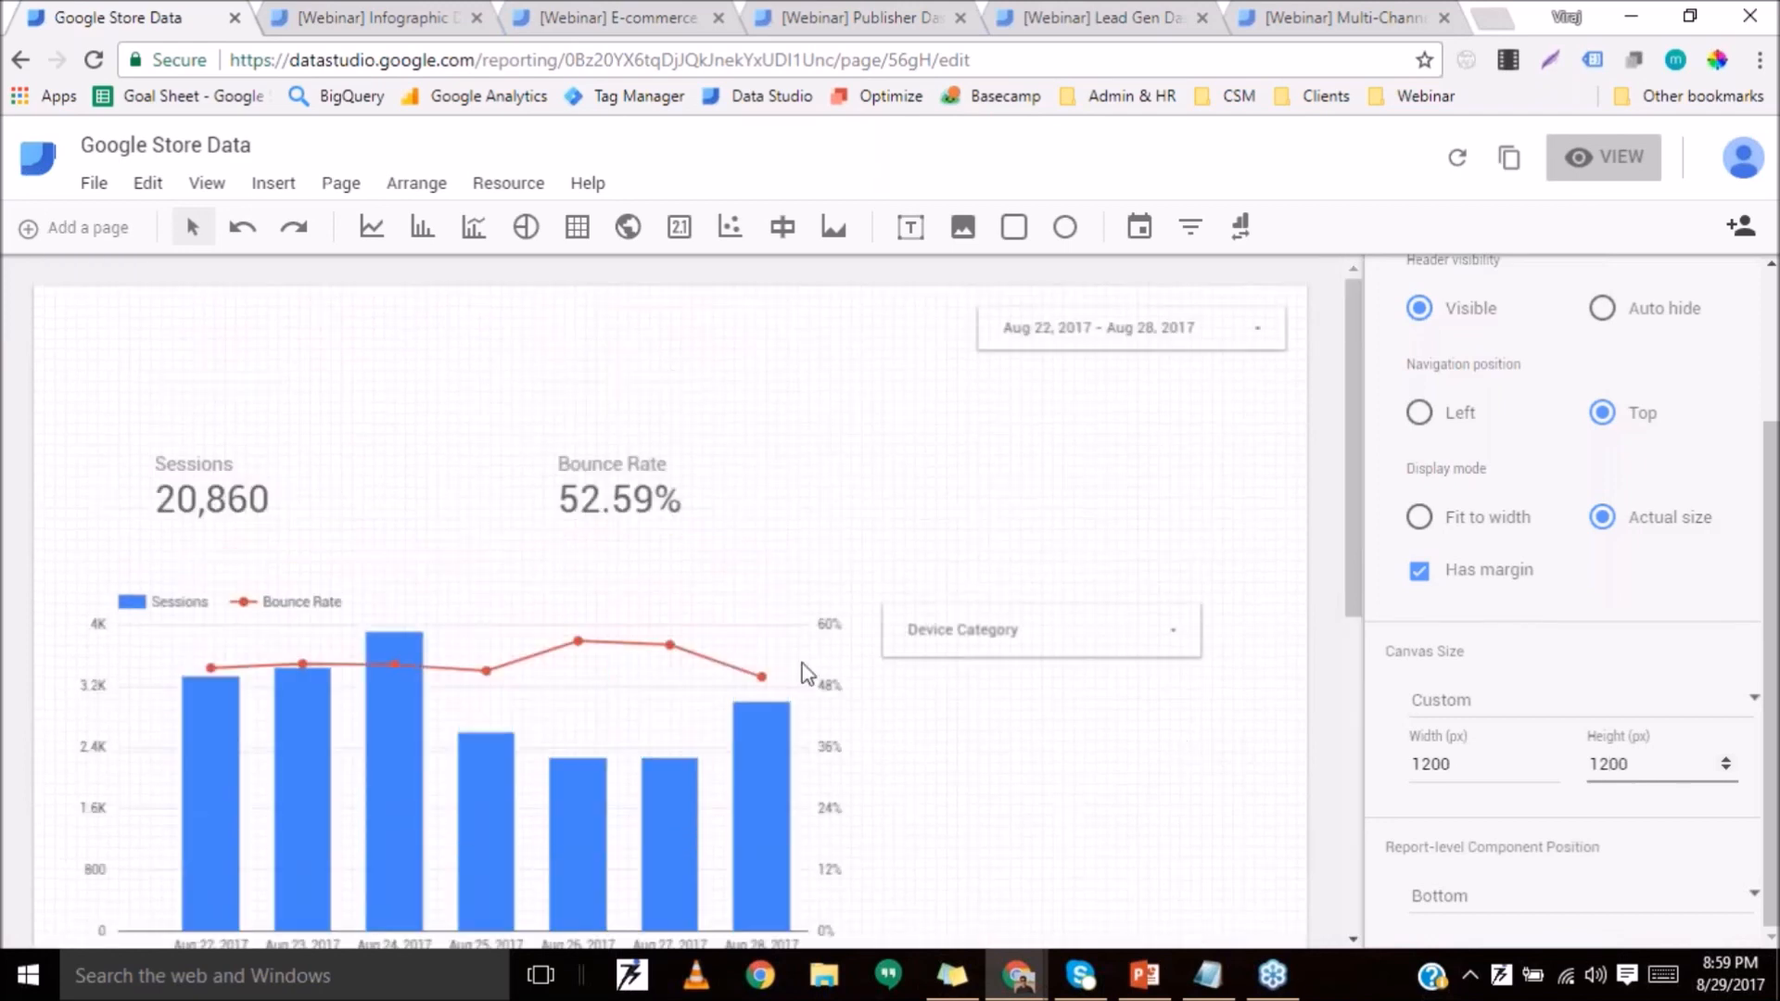
# Add a second page to the report and go back to Page 1.
pyautogui.click(89, 227)
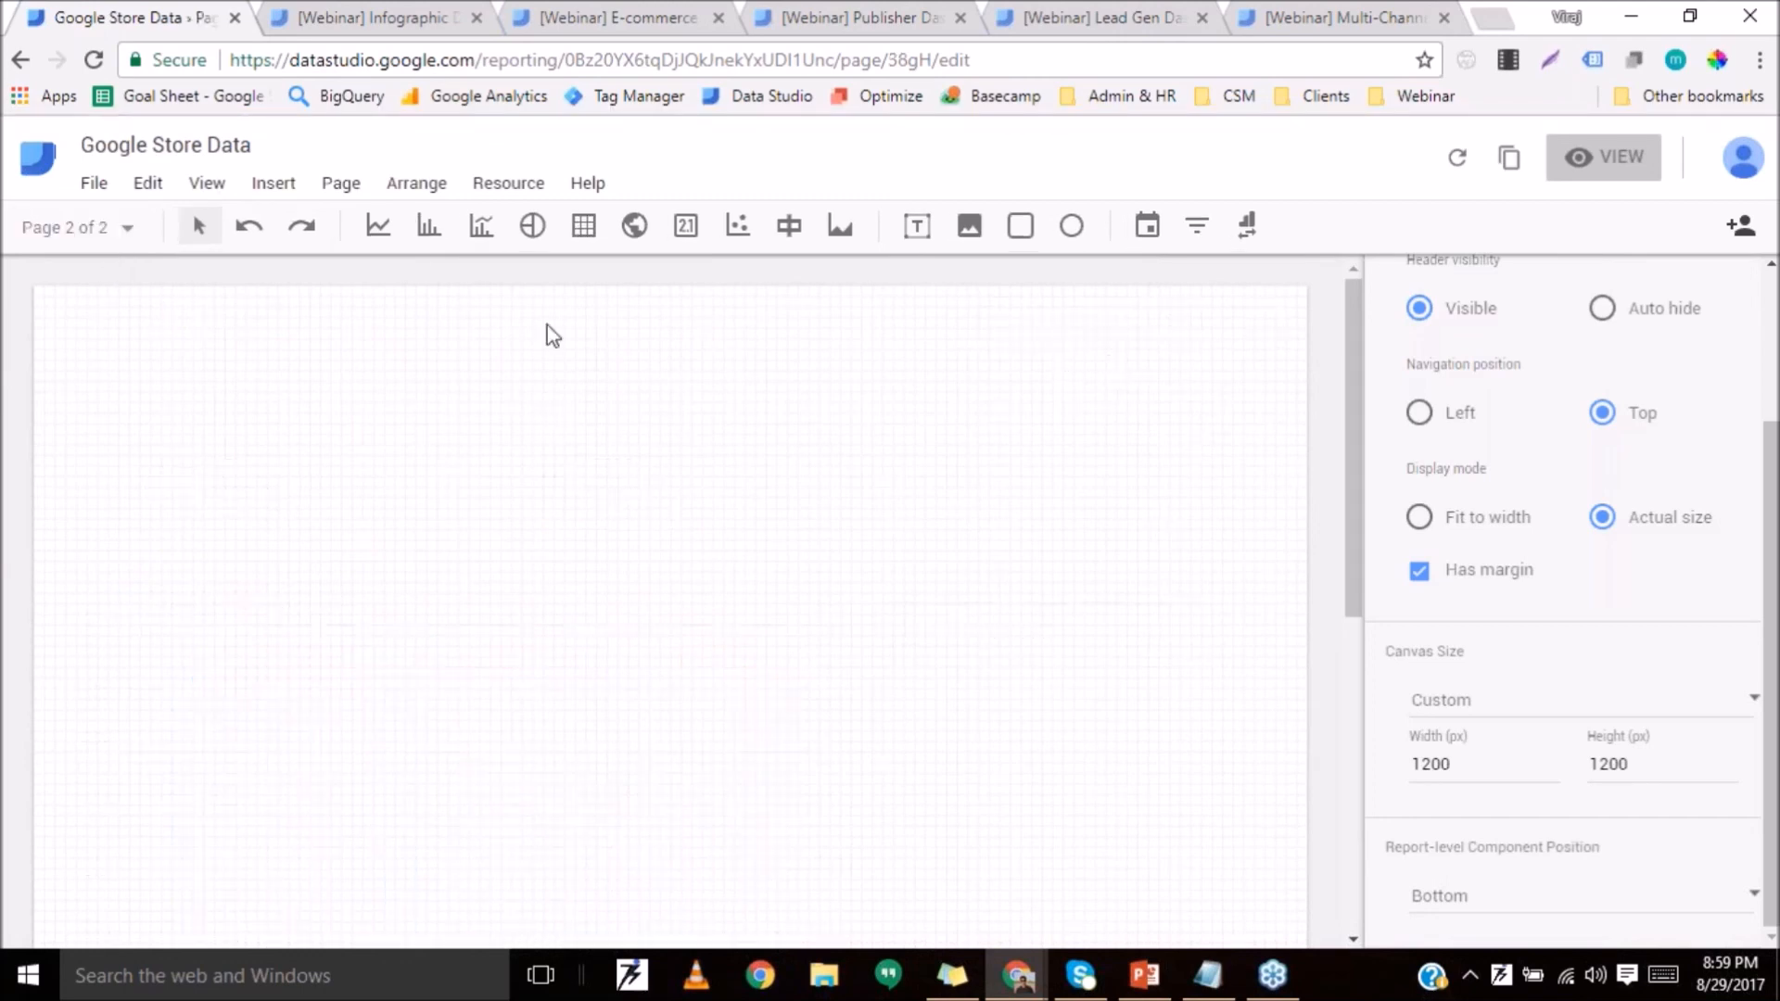
pyautogui.click(139, 237)
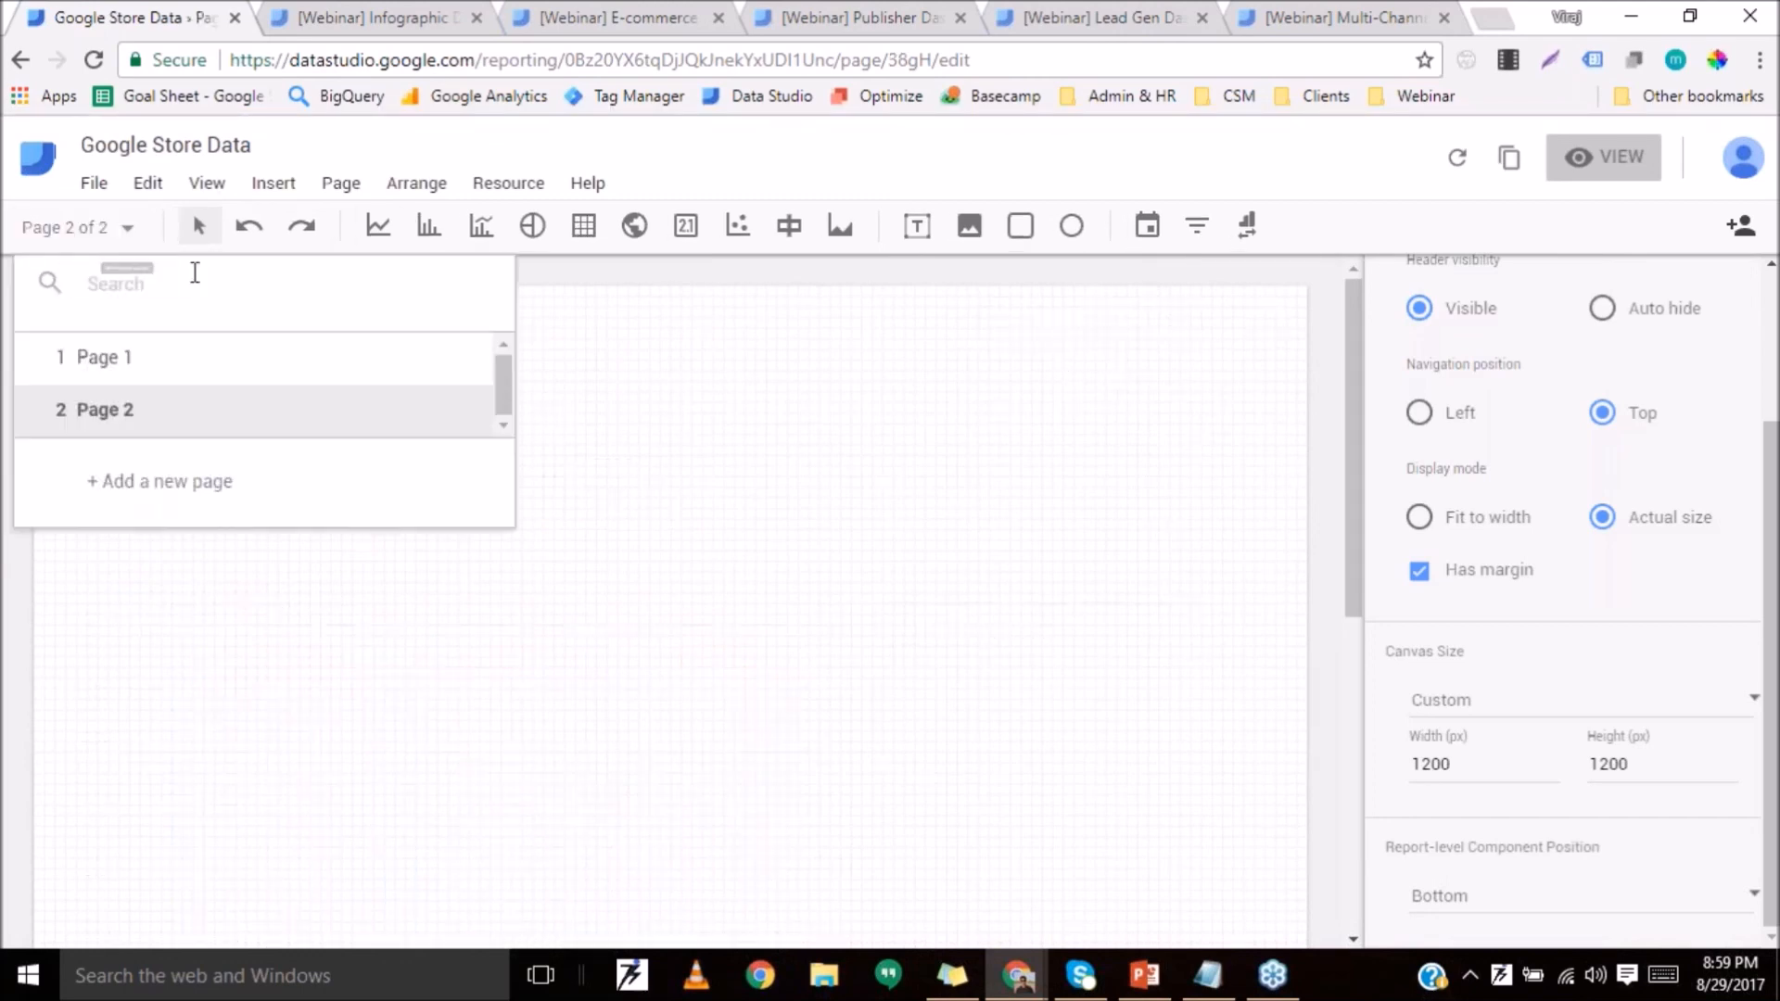
pyautogui.click(149, 363)
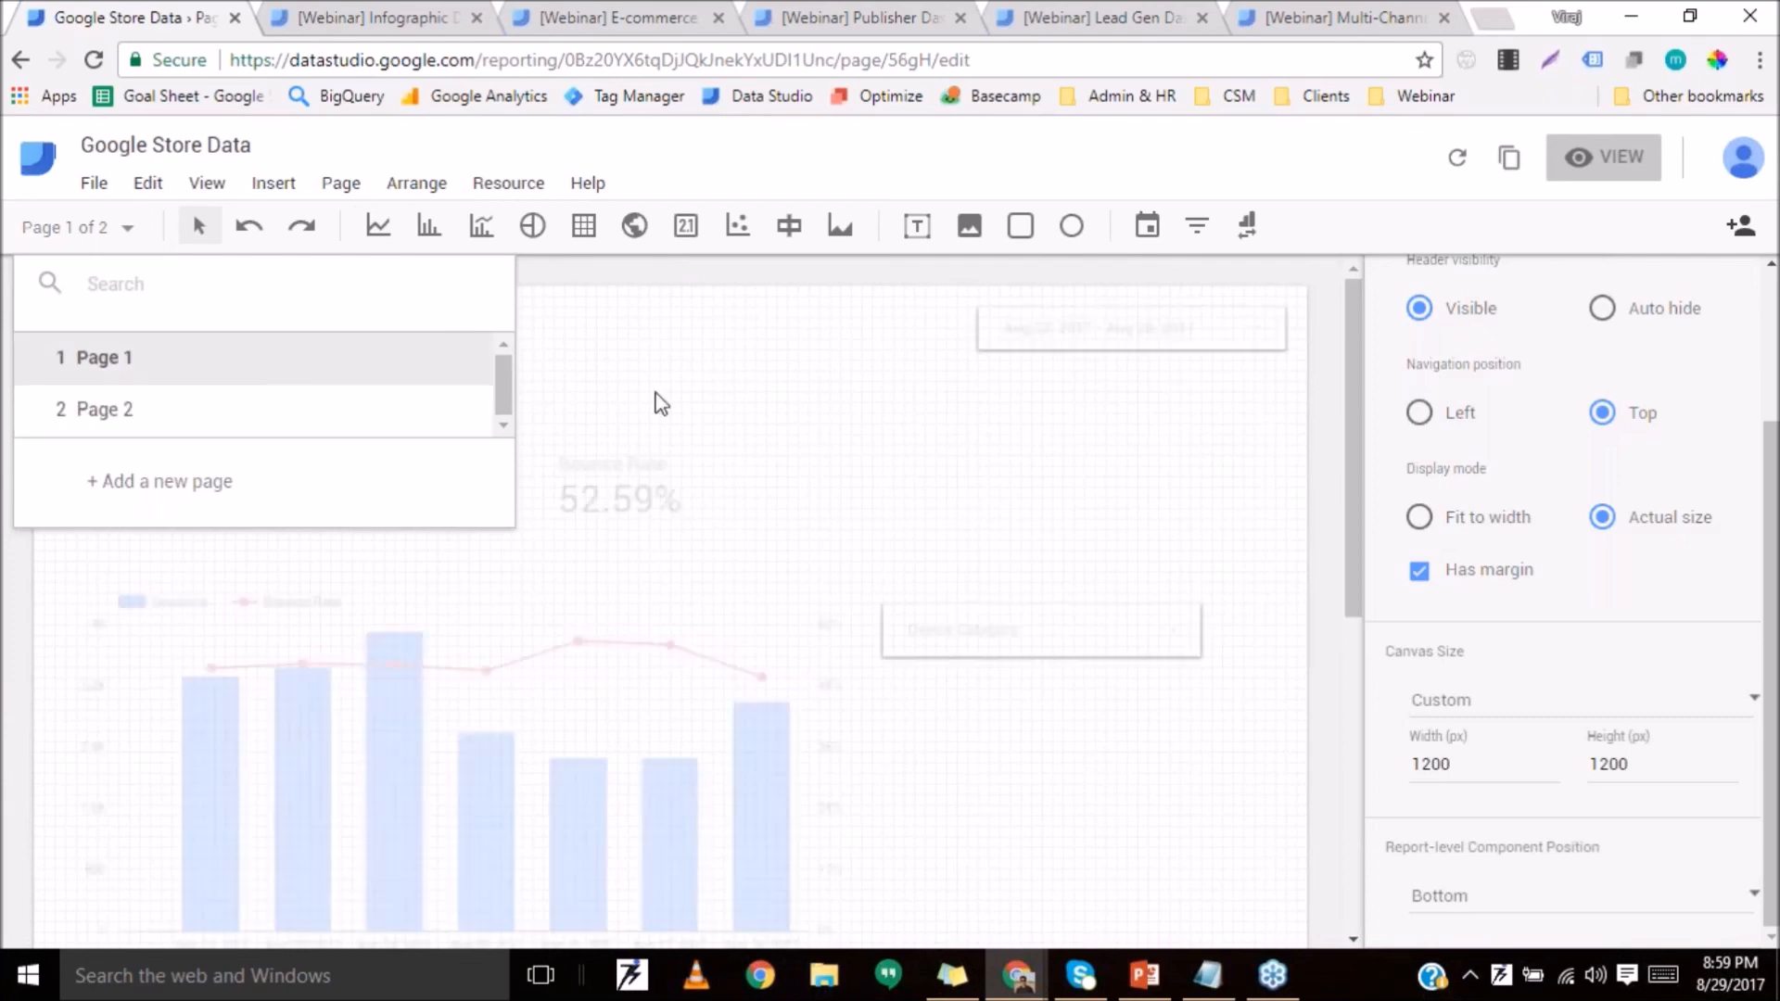
# Select the date range control on Page 1 and check whether Page 2 also contains it.
pyautogui.click(1159, 330)
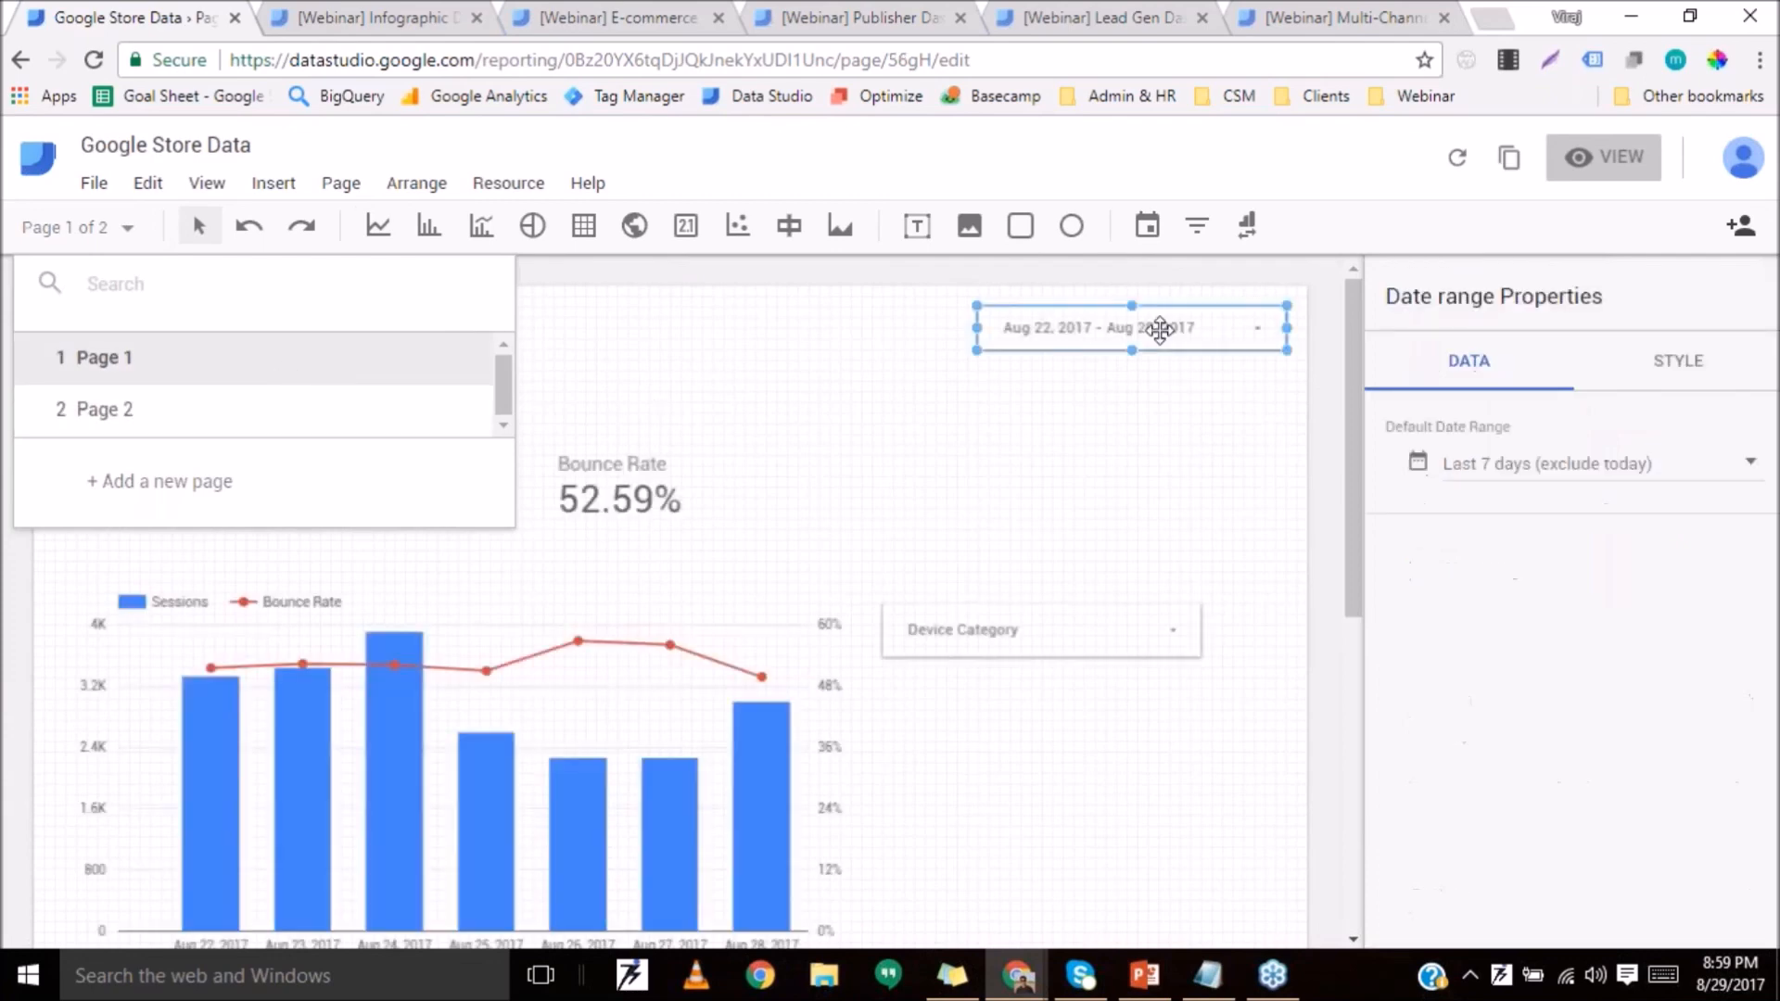
pyautogui.click(1061, 405)
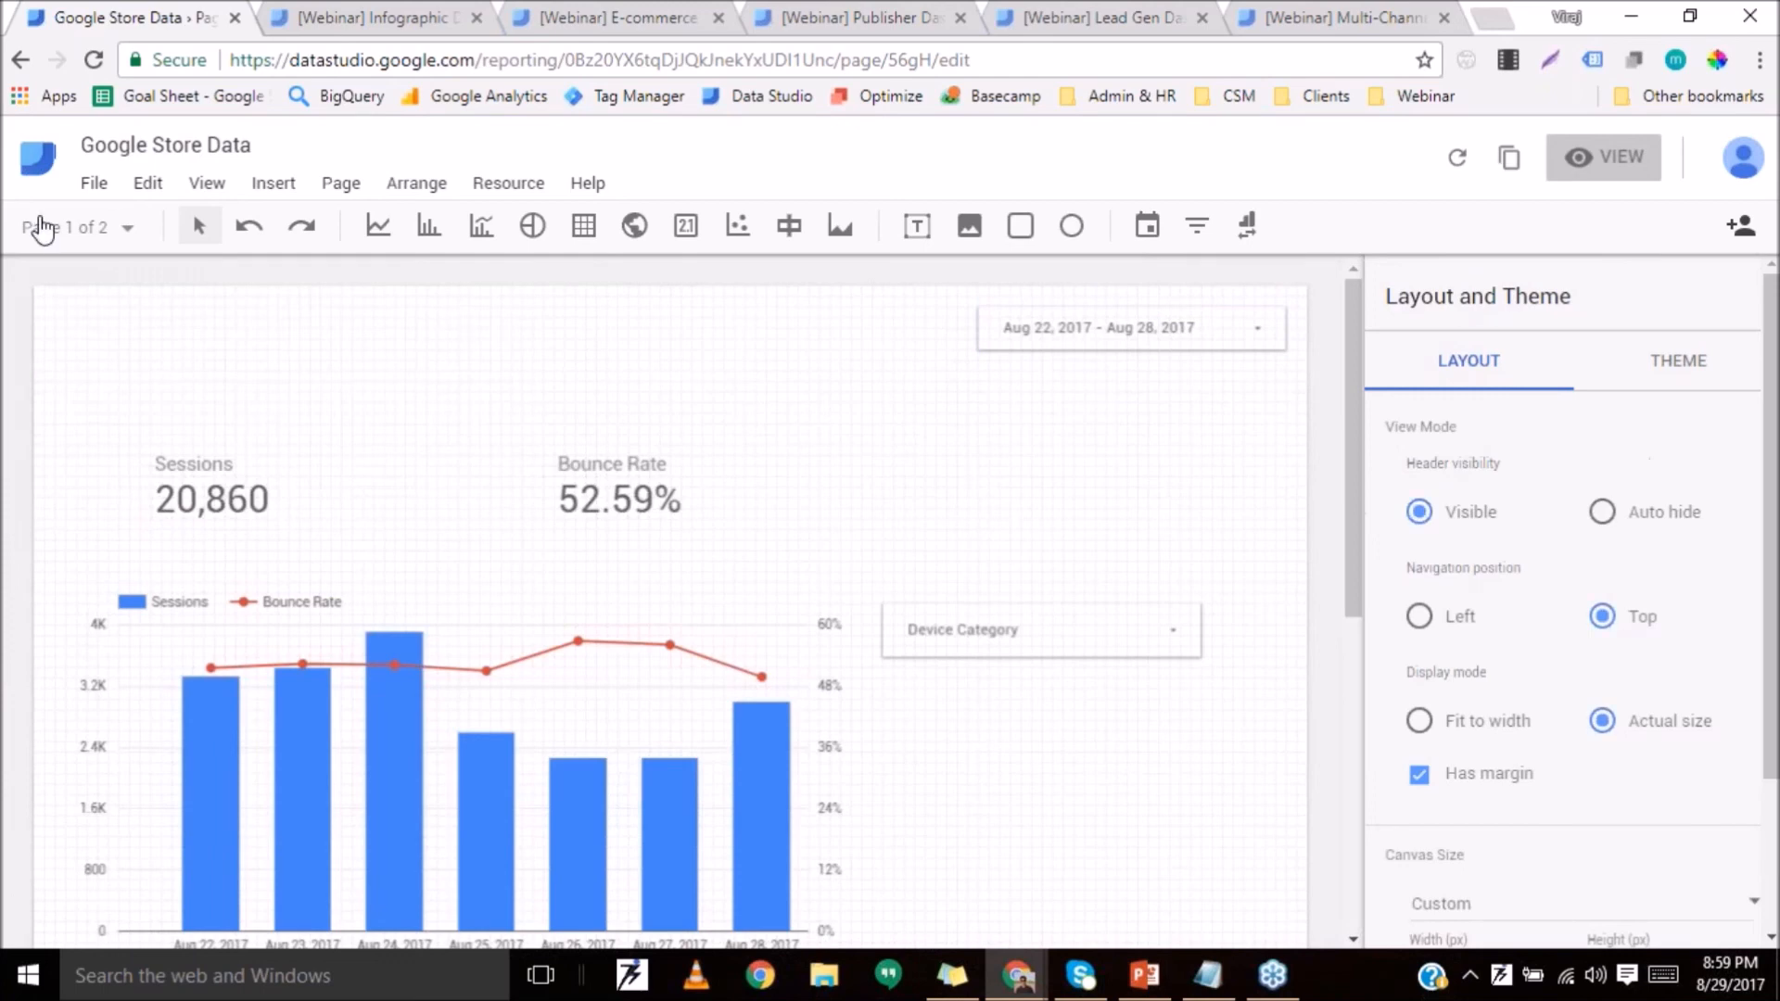
pyautogui.click(1025, 336)
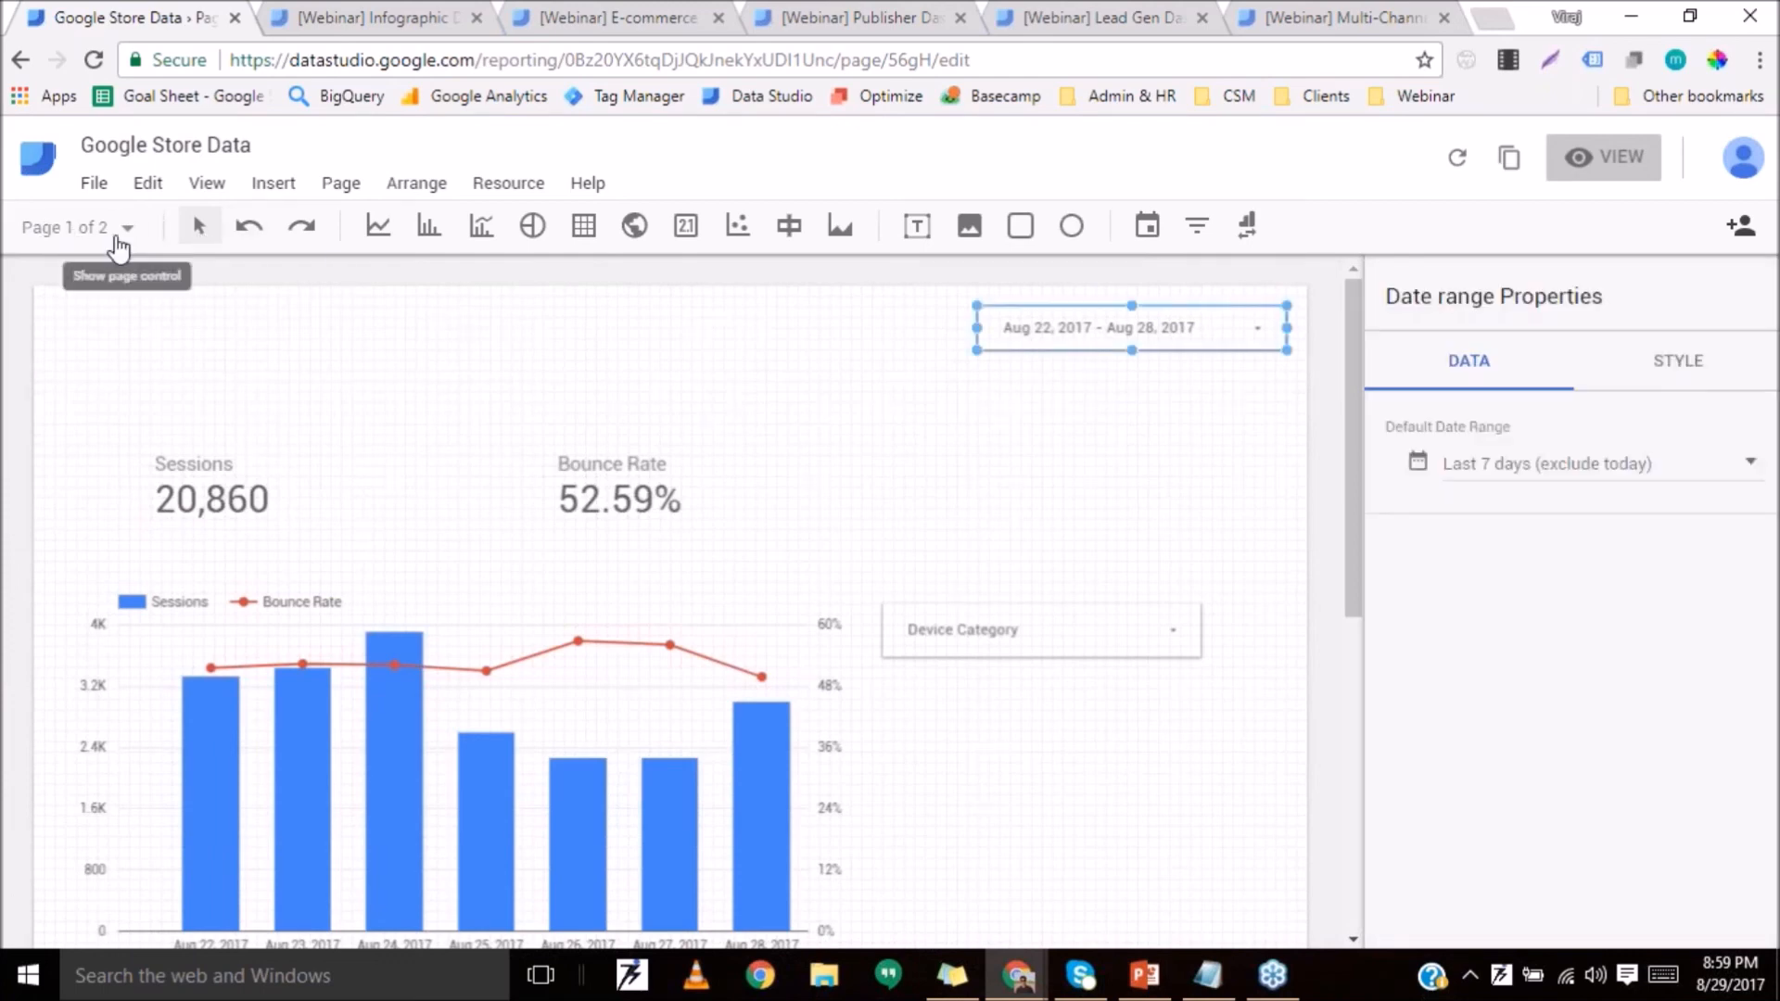
pyautogui.click(118, 229)
pyautogui.click(105, 409)
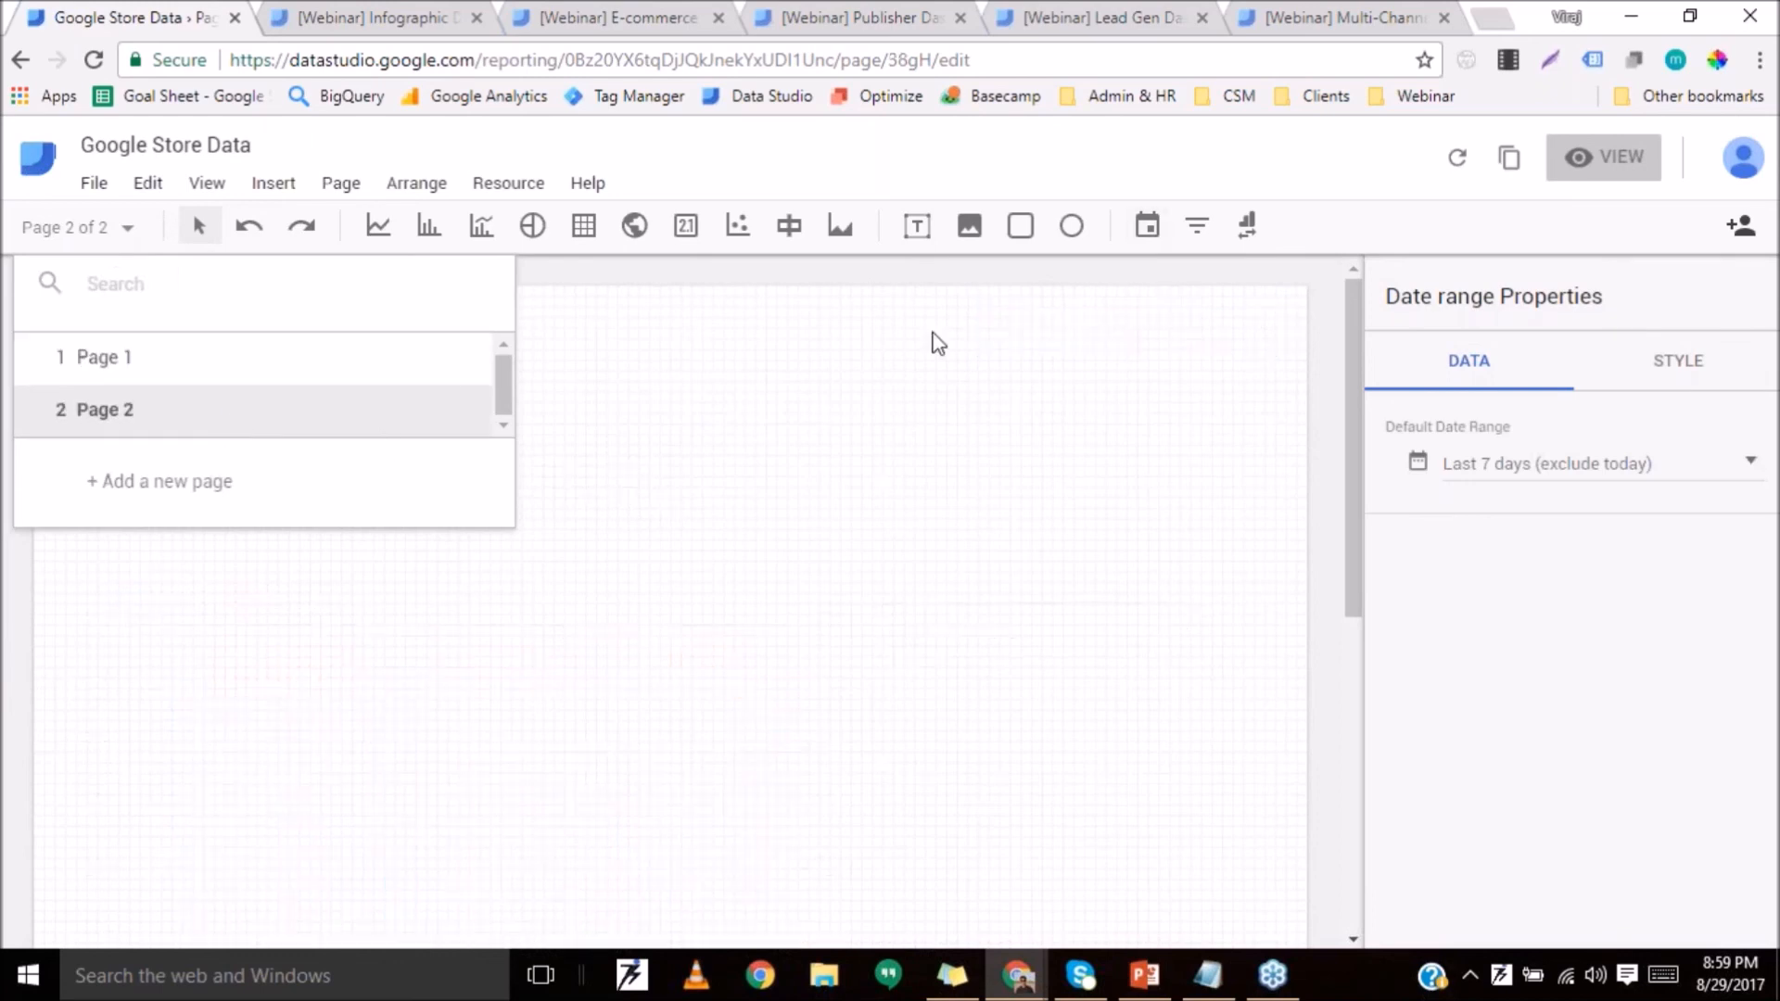
pyautogui.click(1042, 359)
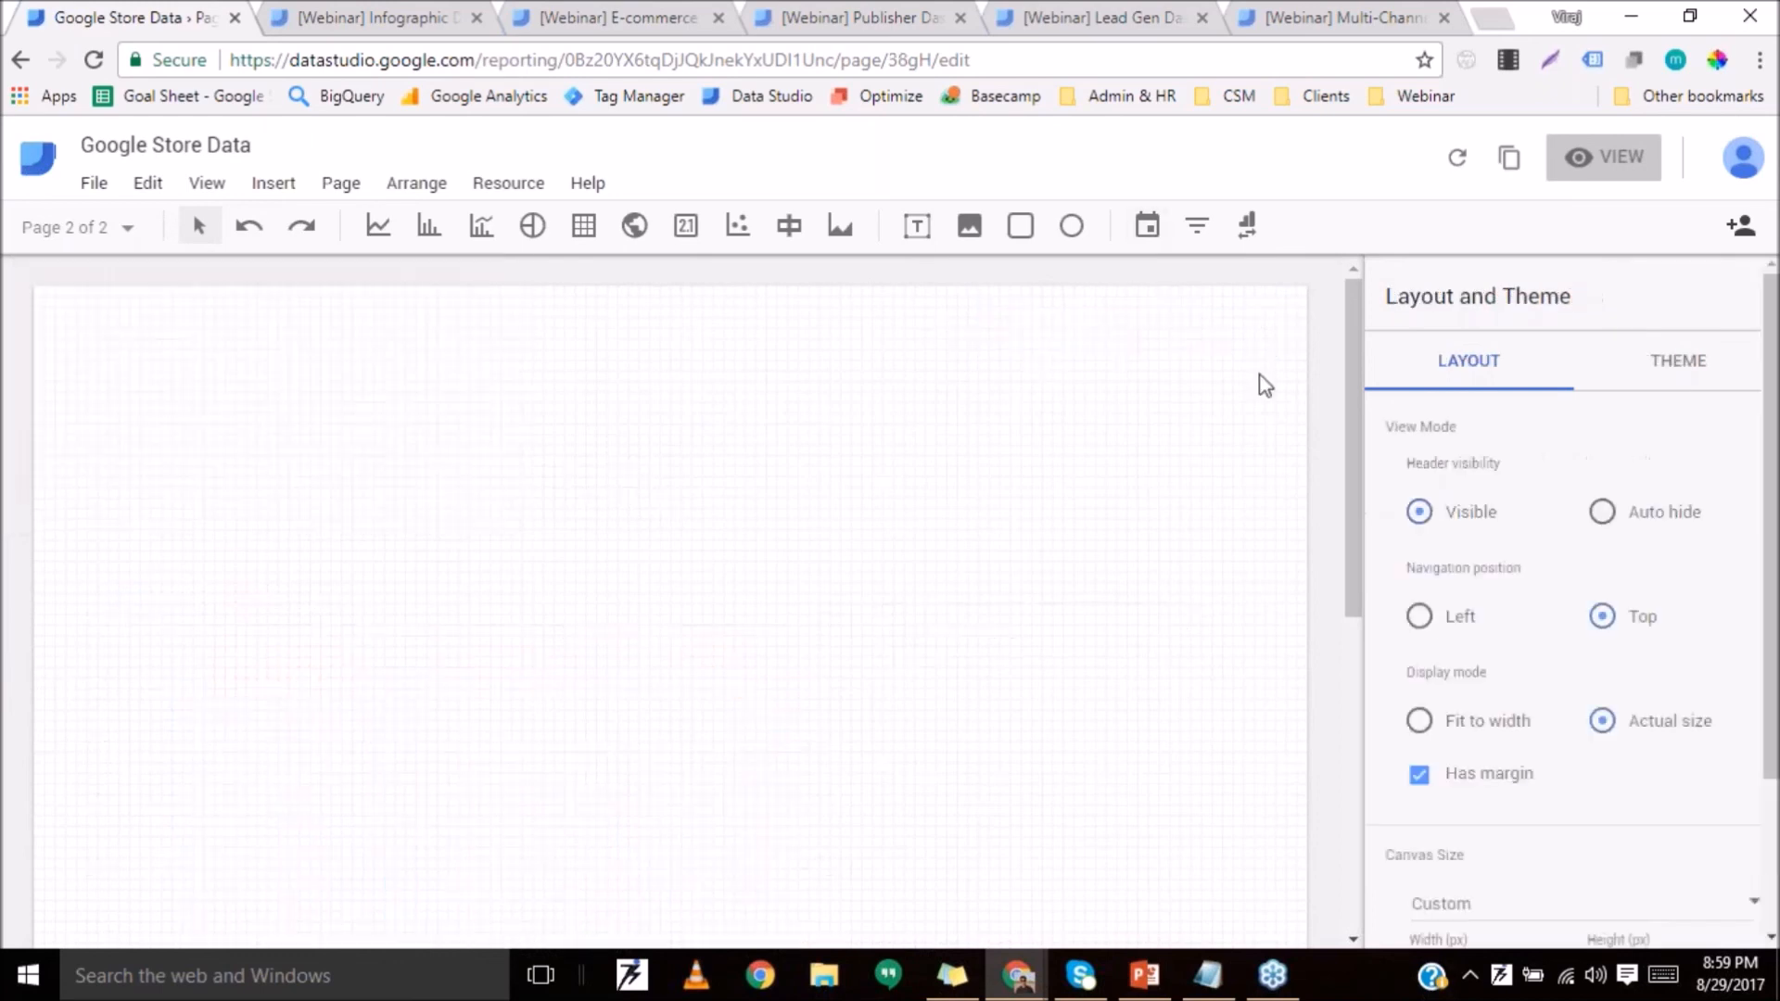
# Return to Page 1 and make the date range control report-level.
pyautogui.click(127, 232)
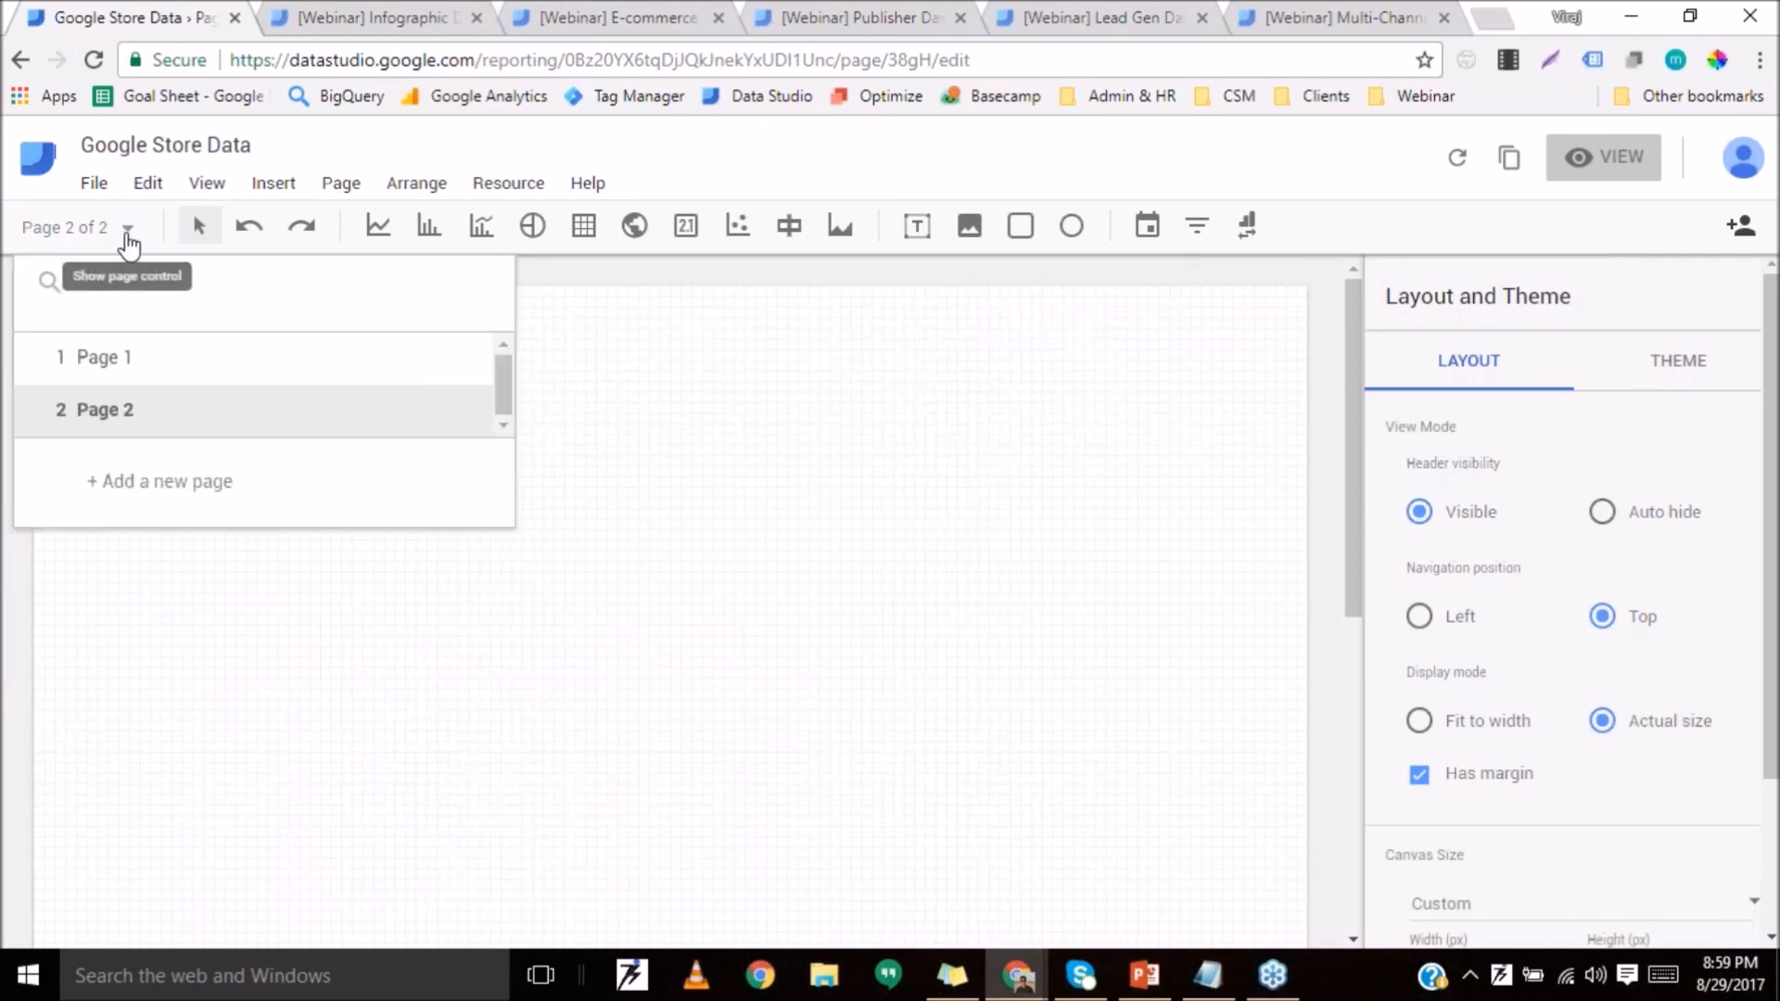
pyautogui.click(1104, 320)
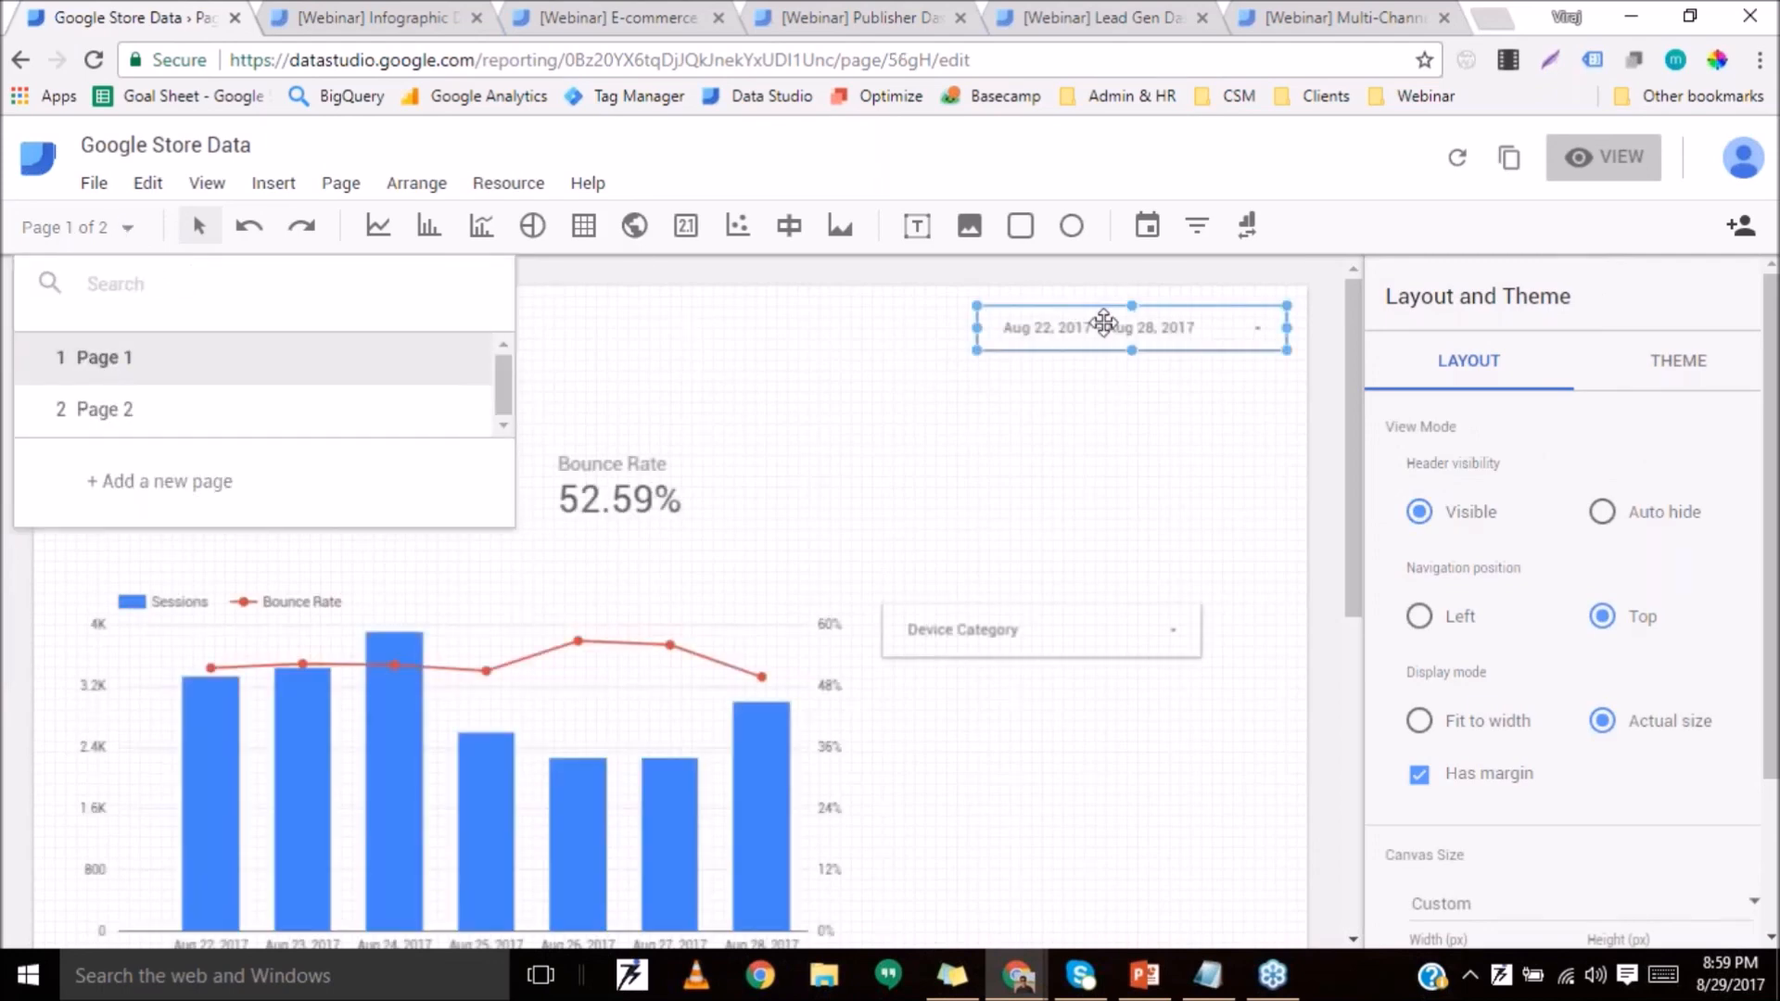
pyautogui.click(763, 432)
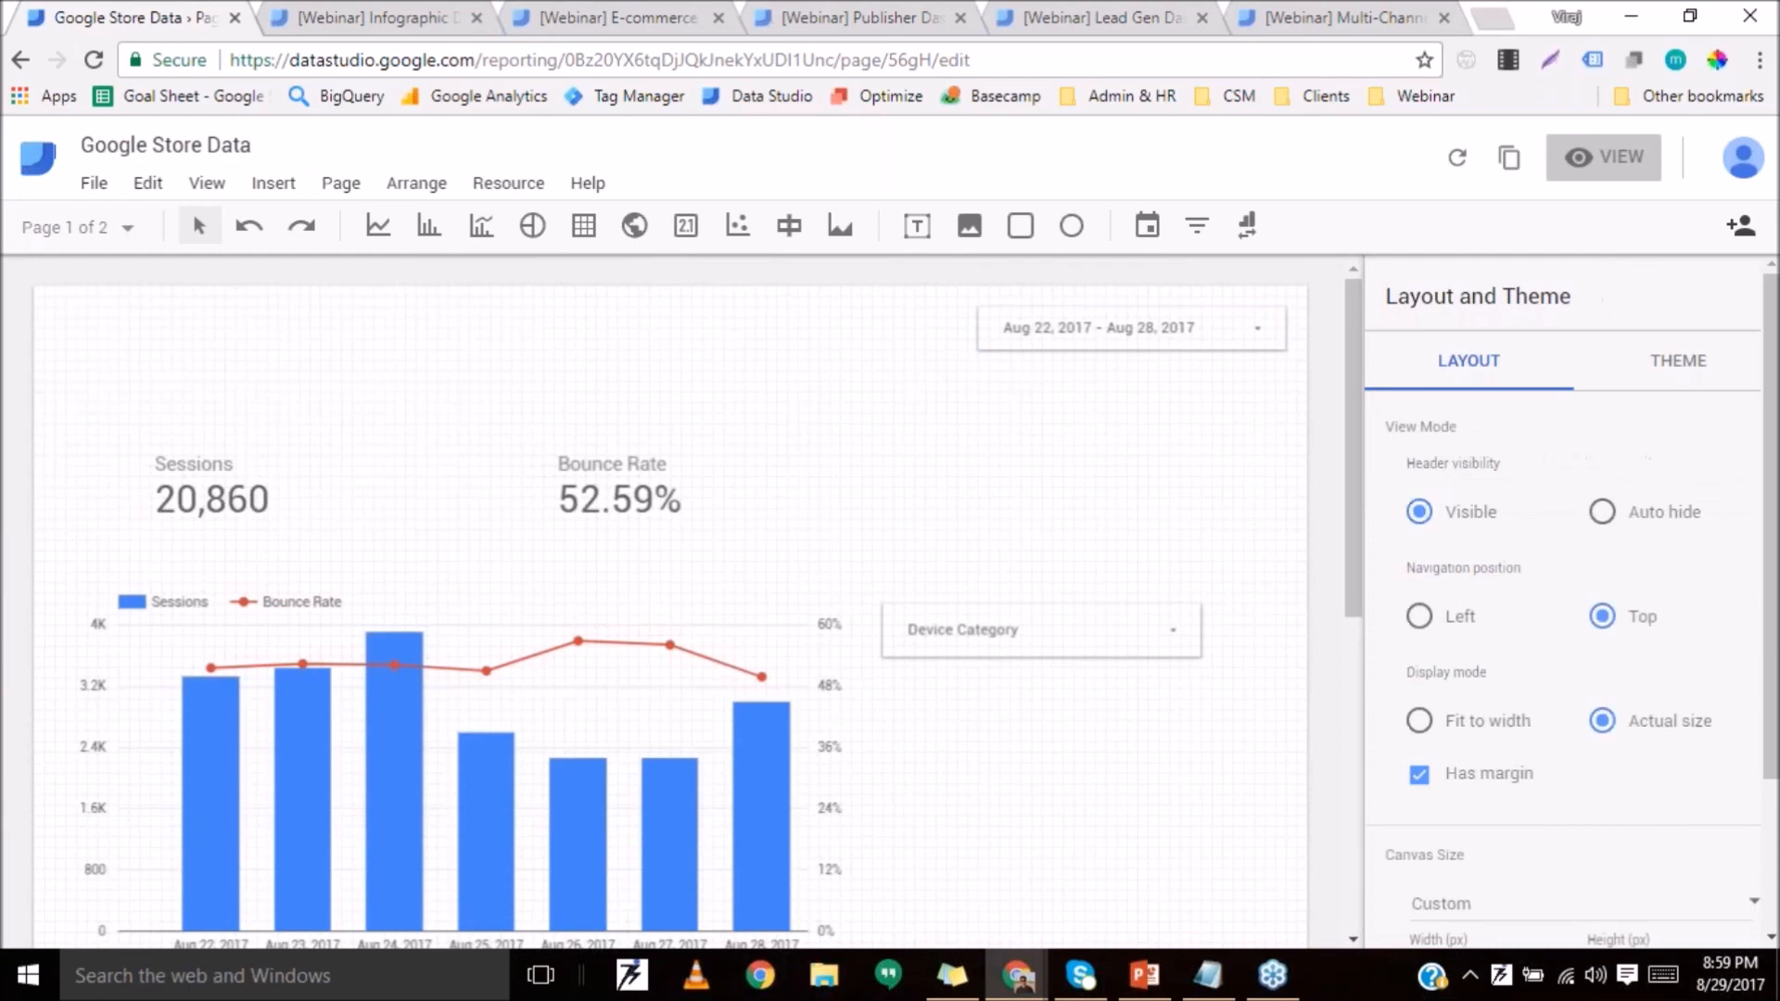
pyautogui.rightClick(1064, 327)
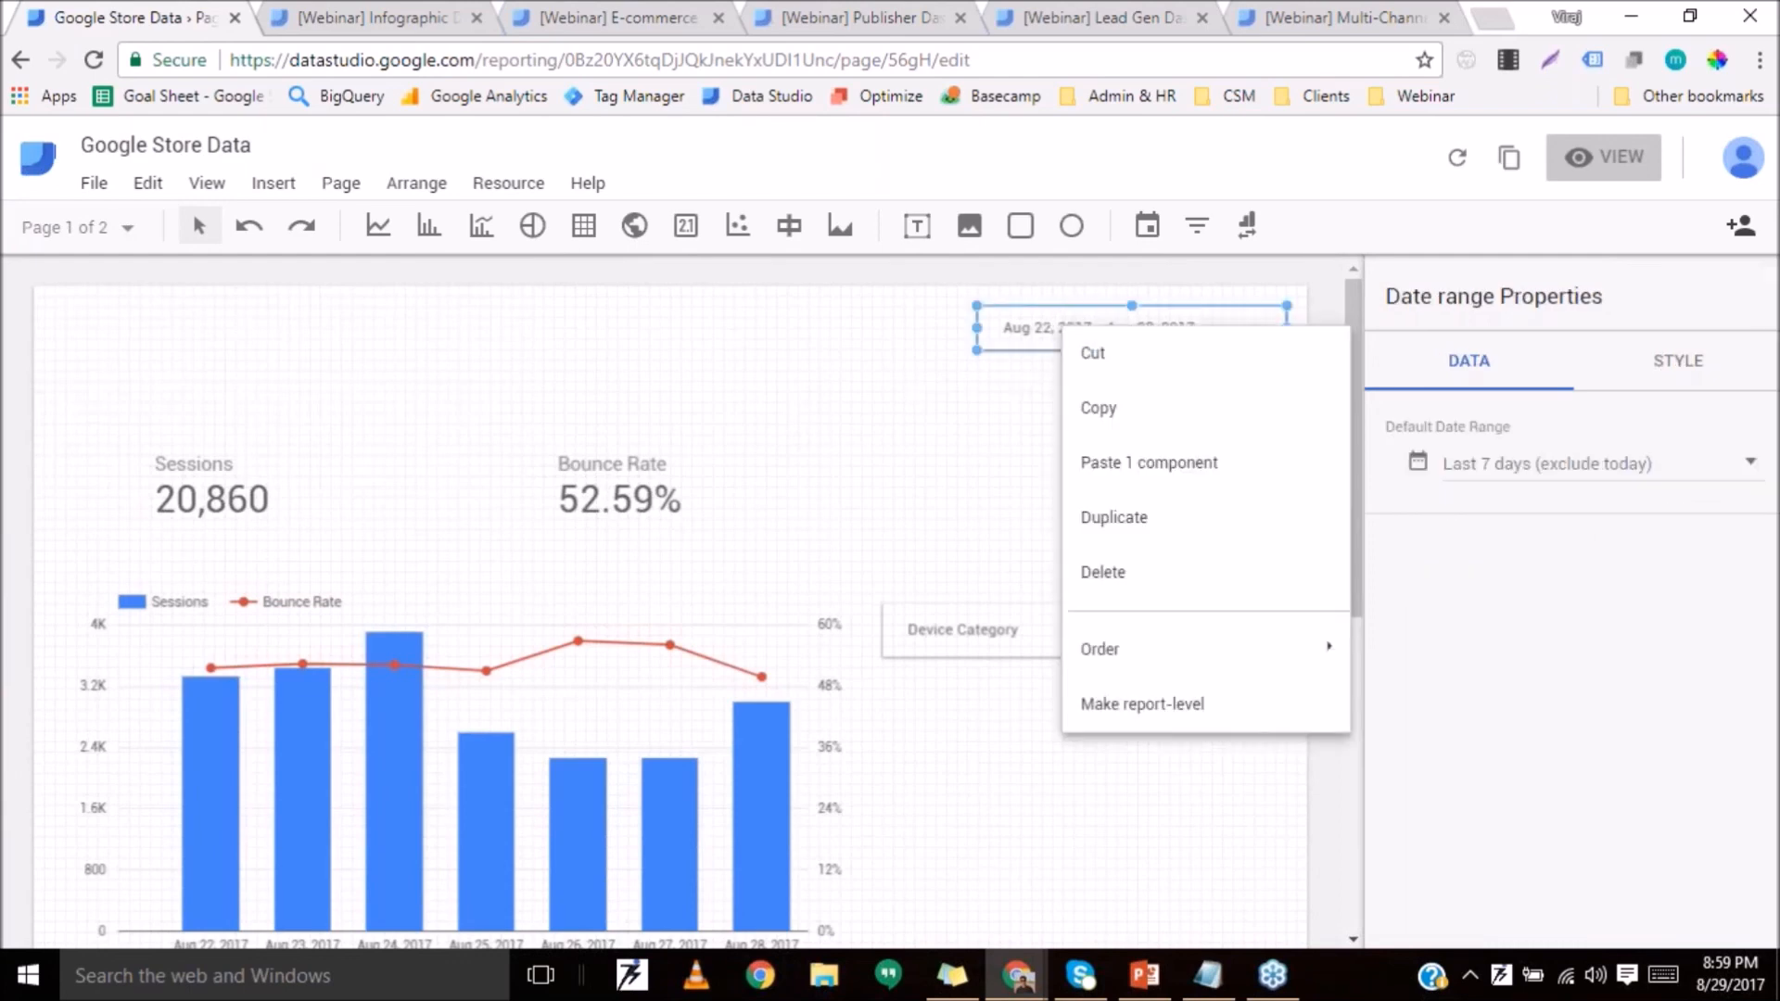
pyautogui.click(1113, 704)
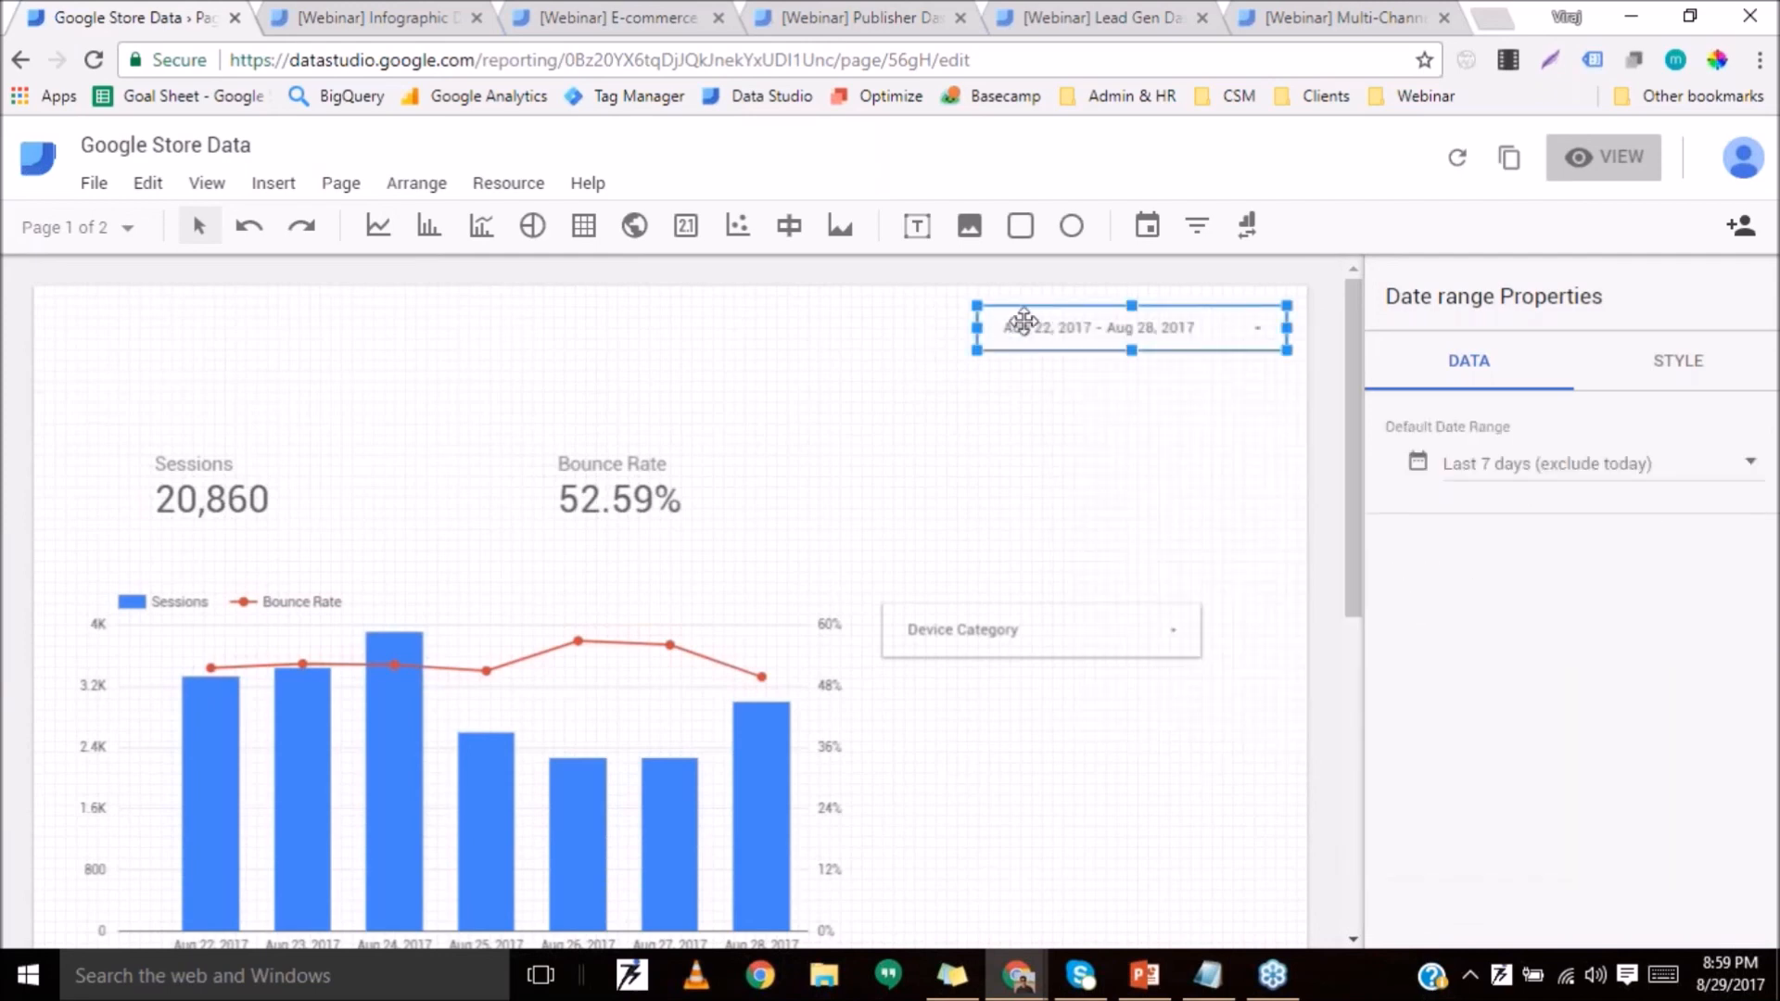
# Open Page 2 and check that the report-level date range control is present there.
pyautogui.click(42, 226)
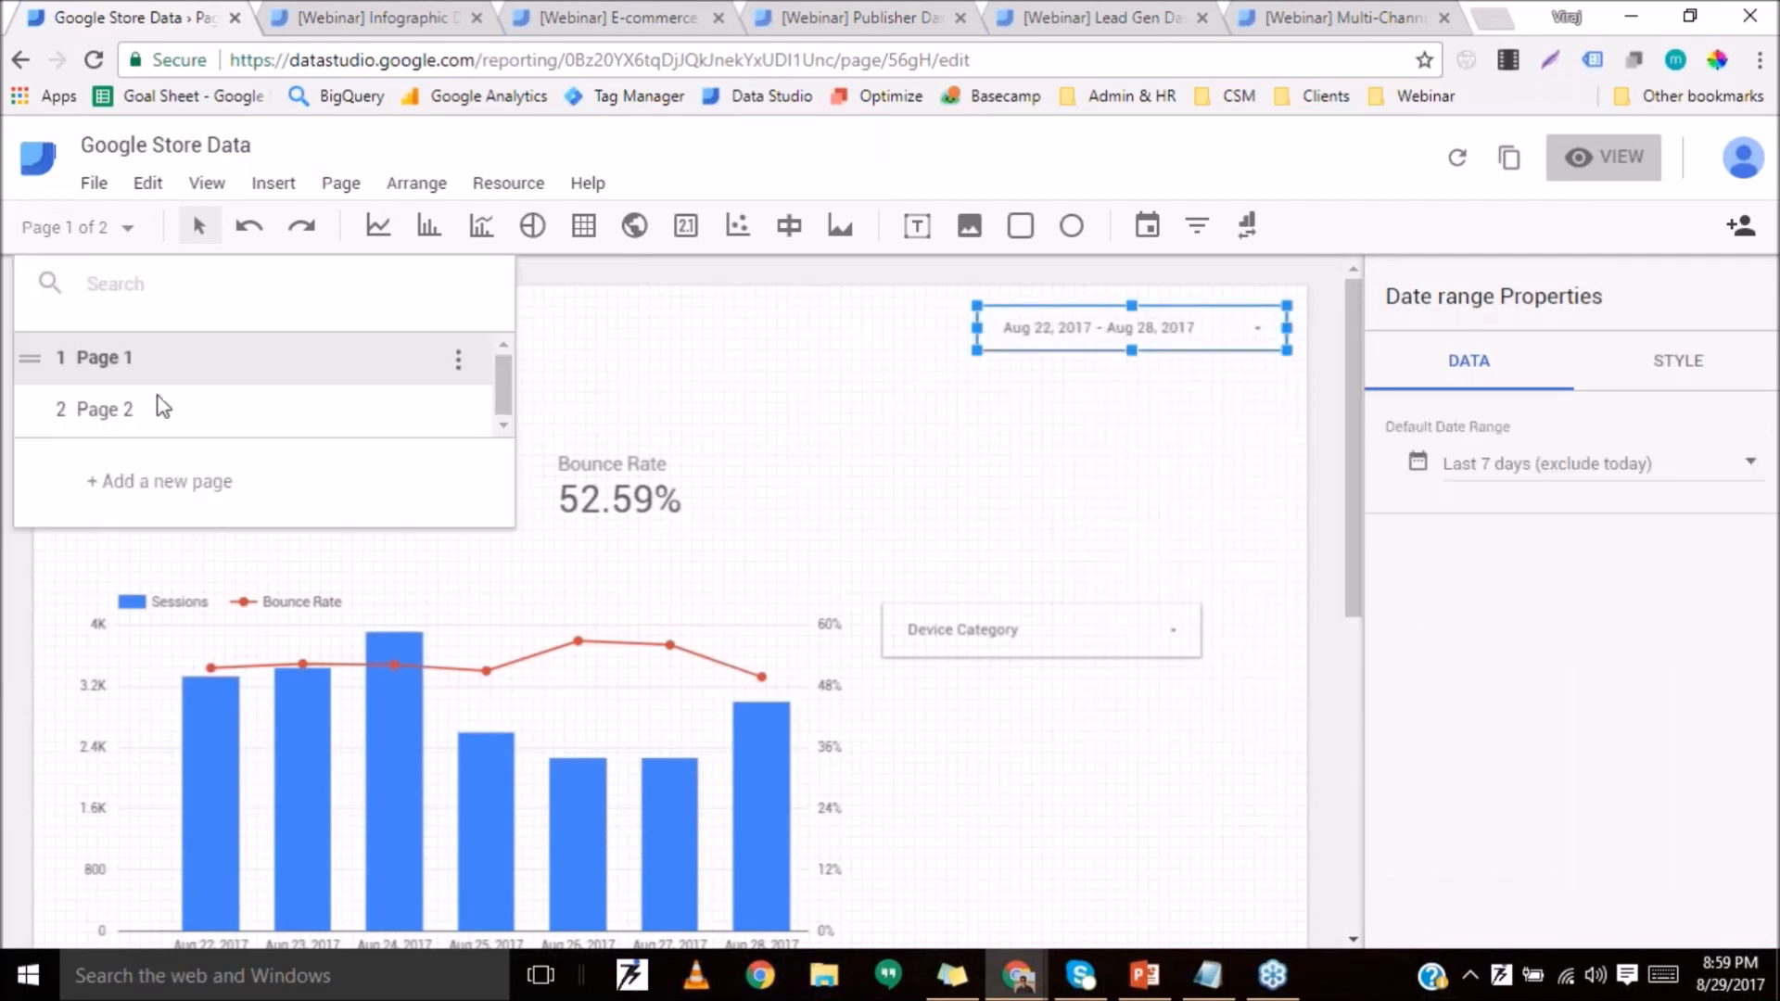
pyautogui.click(104, 409)
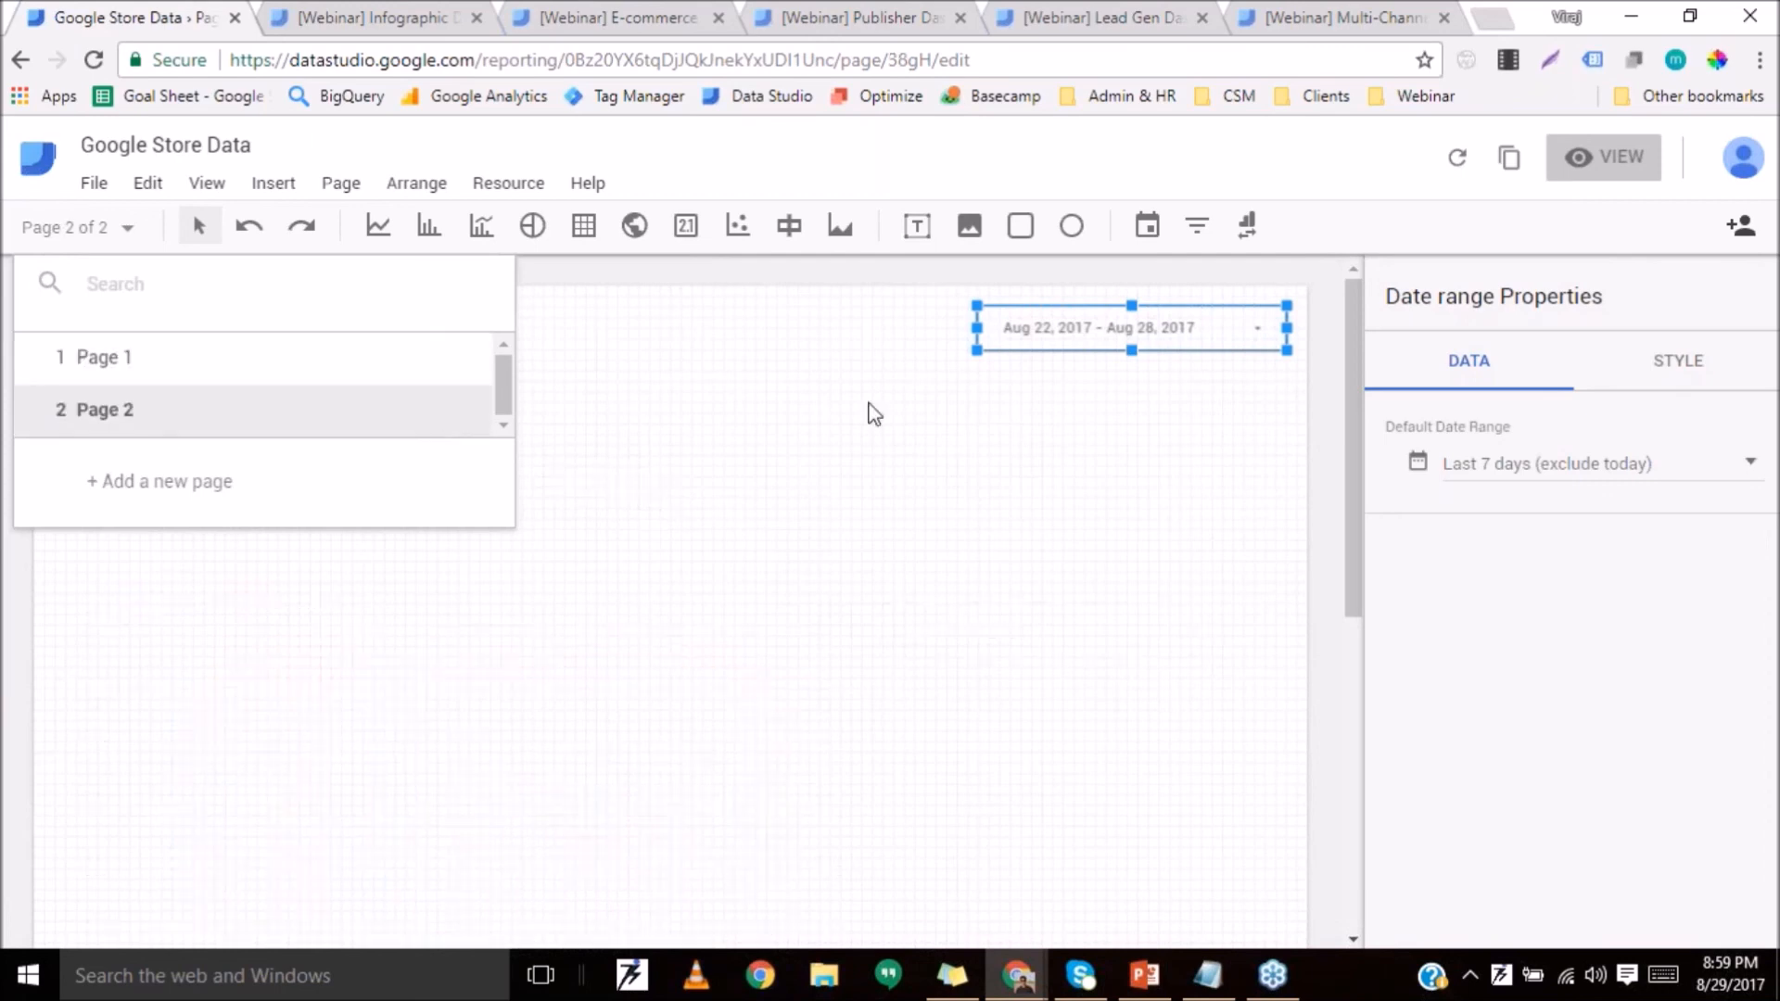
pyautogui.click(1001, 488)
pyautogui.click(1001, 489)
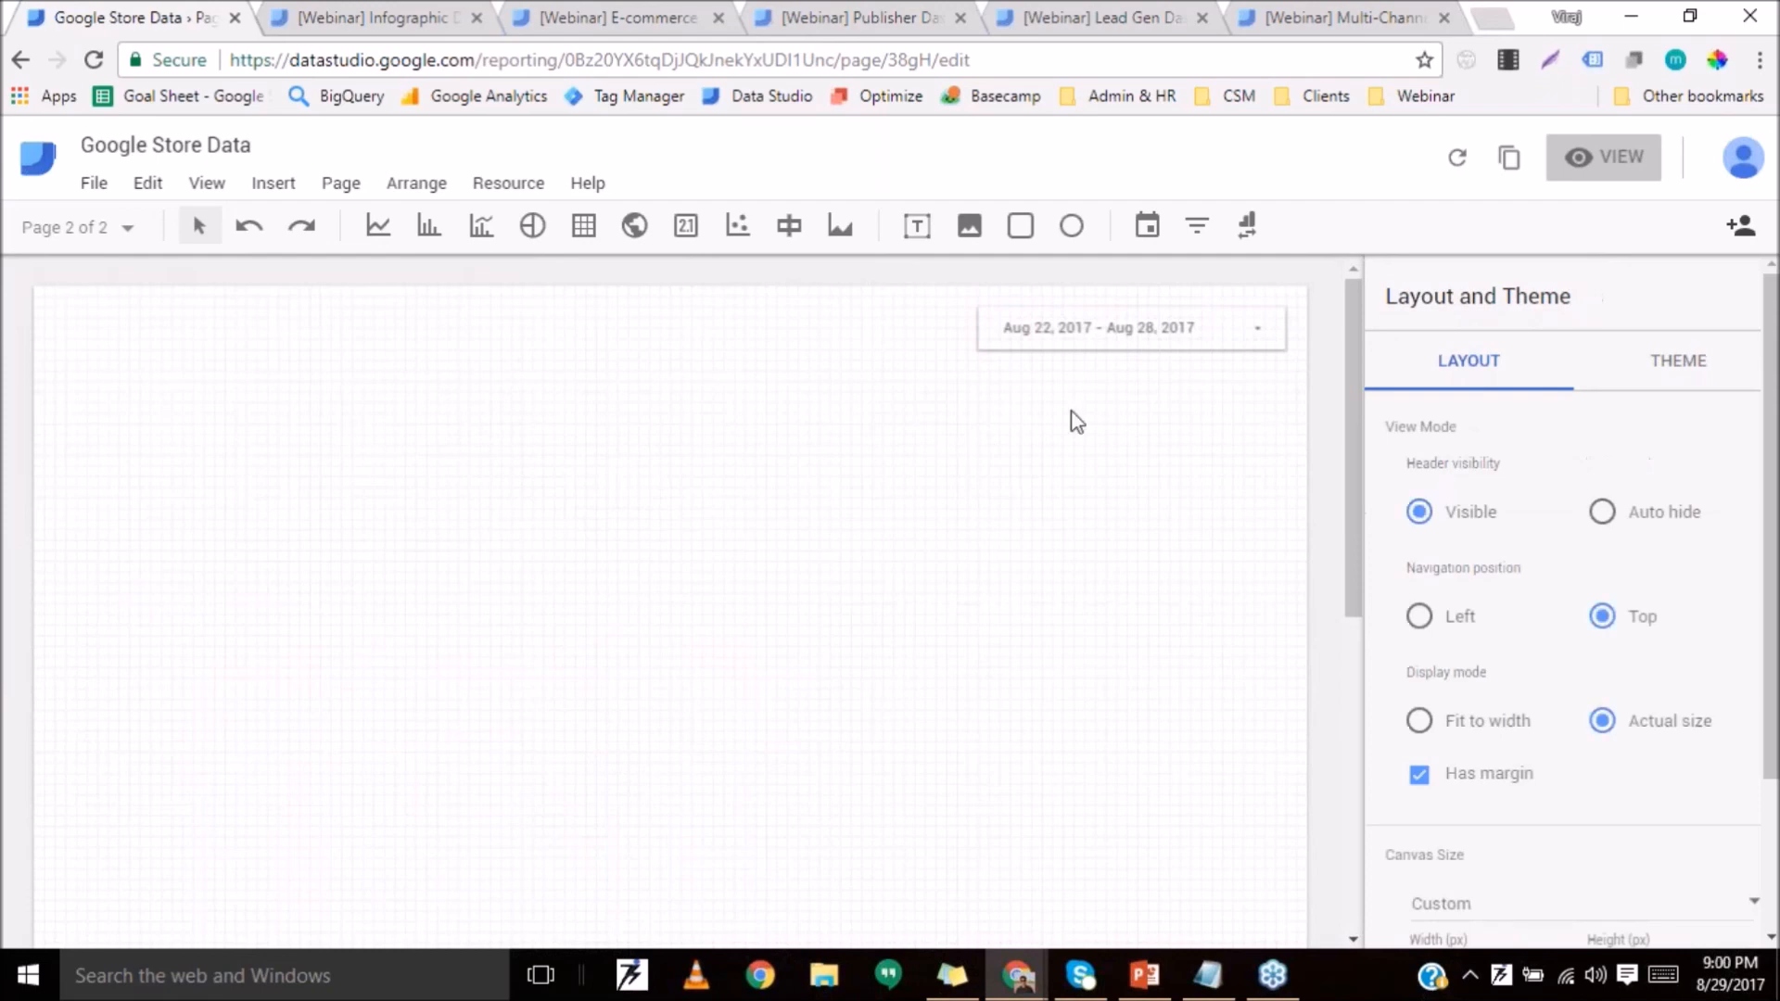
pyautogui.scroll(-5, 704, 623)
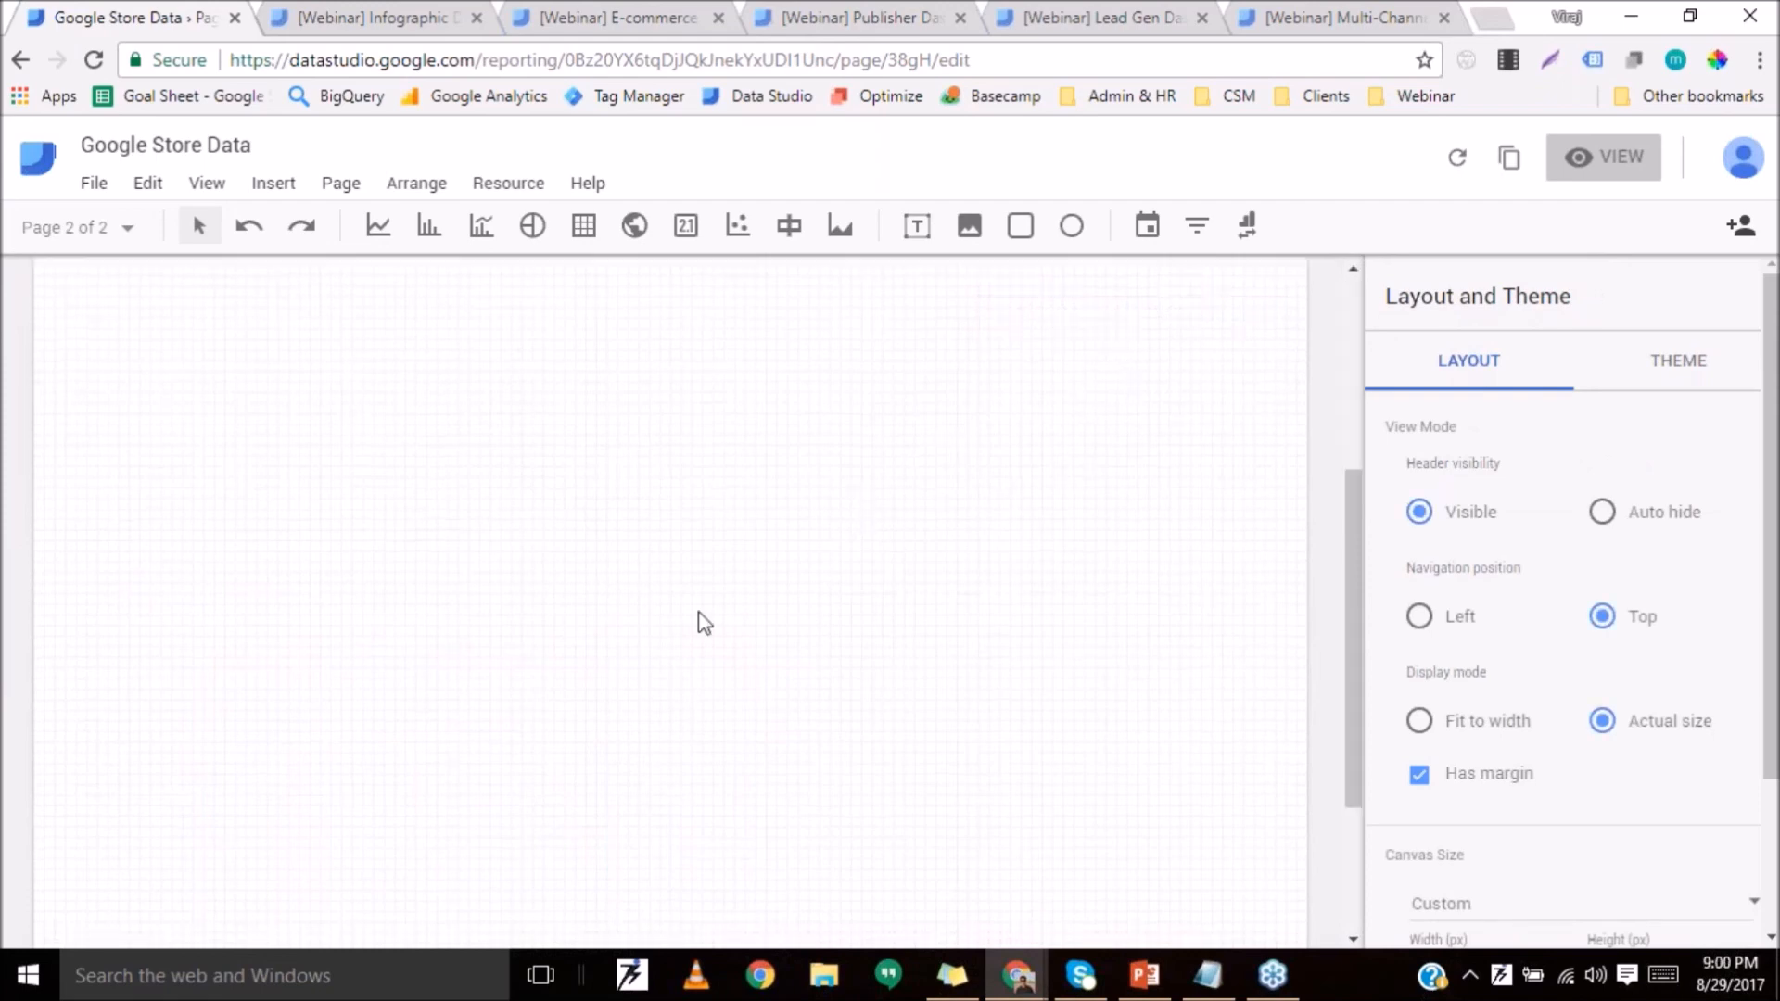
pyautogui.scroll(5, 704, 624)
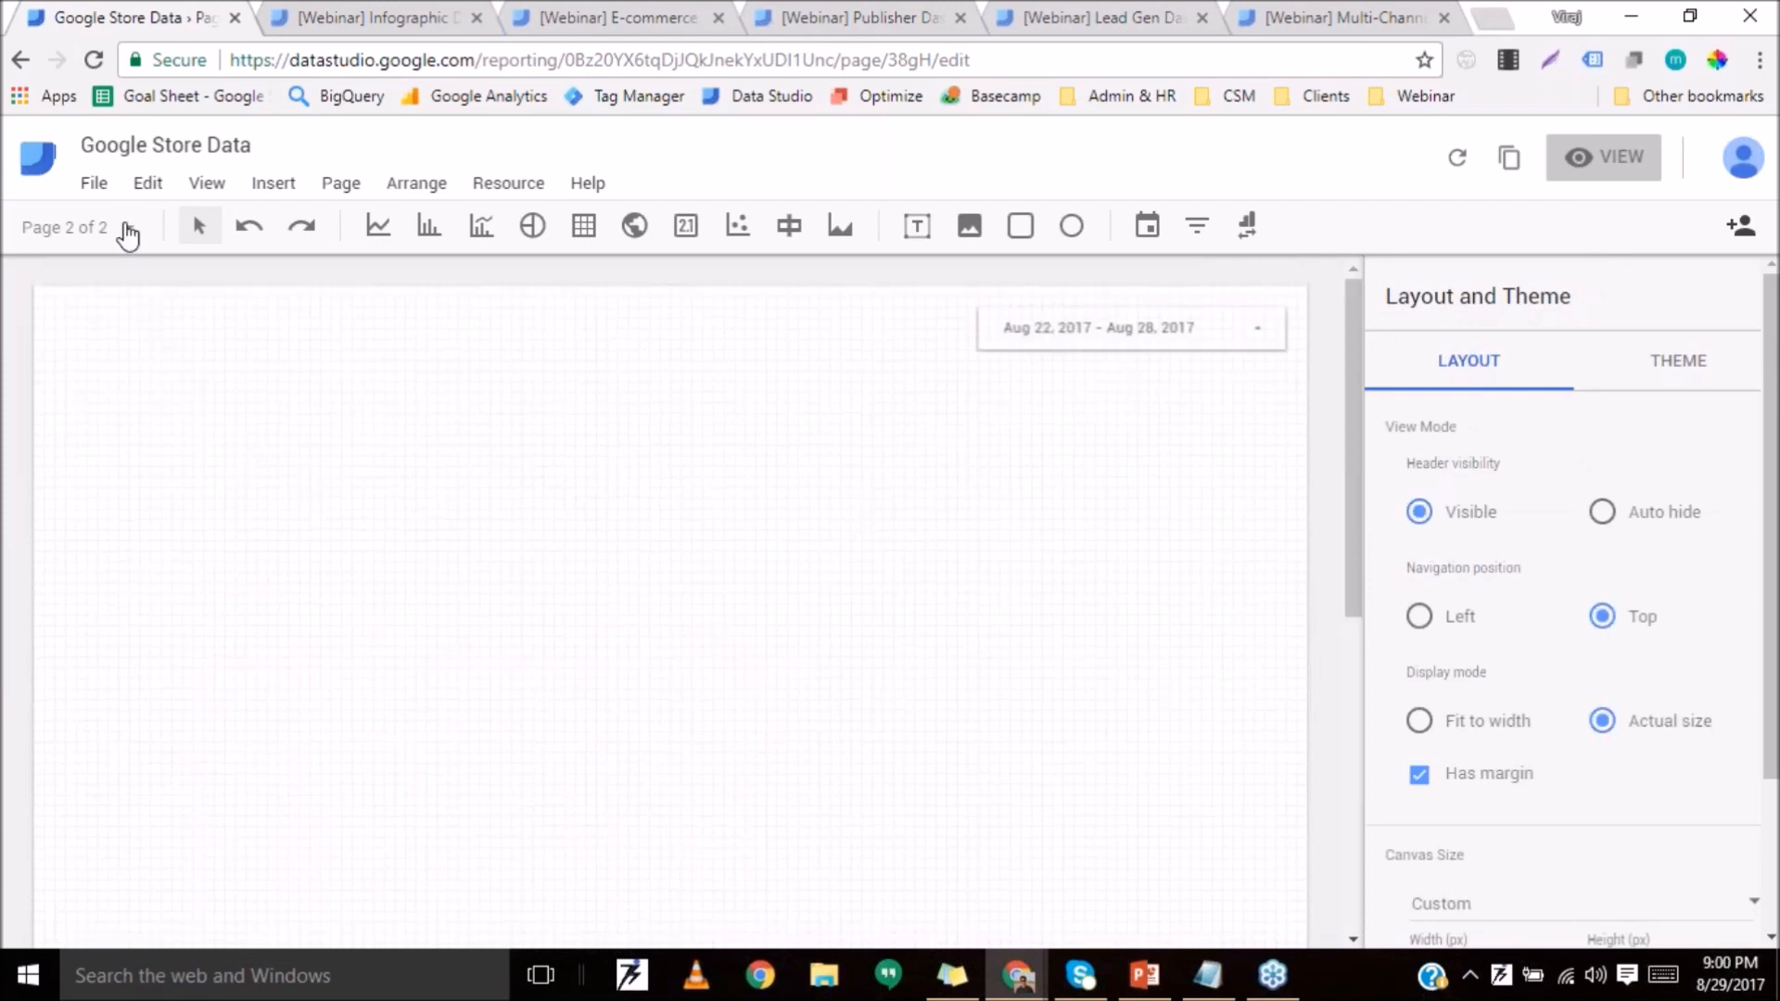
# Make the date range control page-level from Page 2, and return to Page 1 to compare.
pyautogui.click(128, 230)
pyautogui.click(1045, 336)
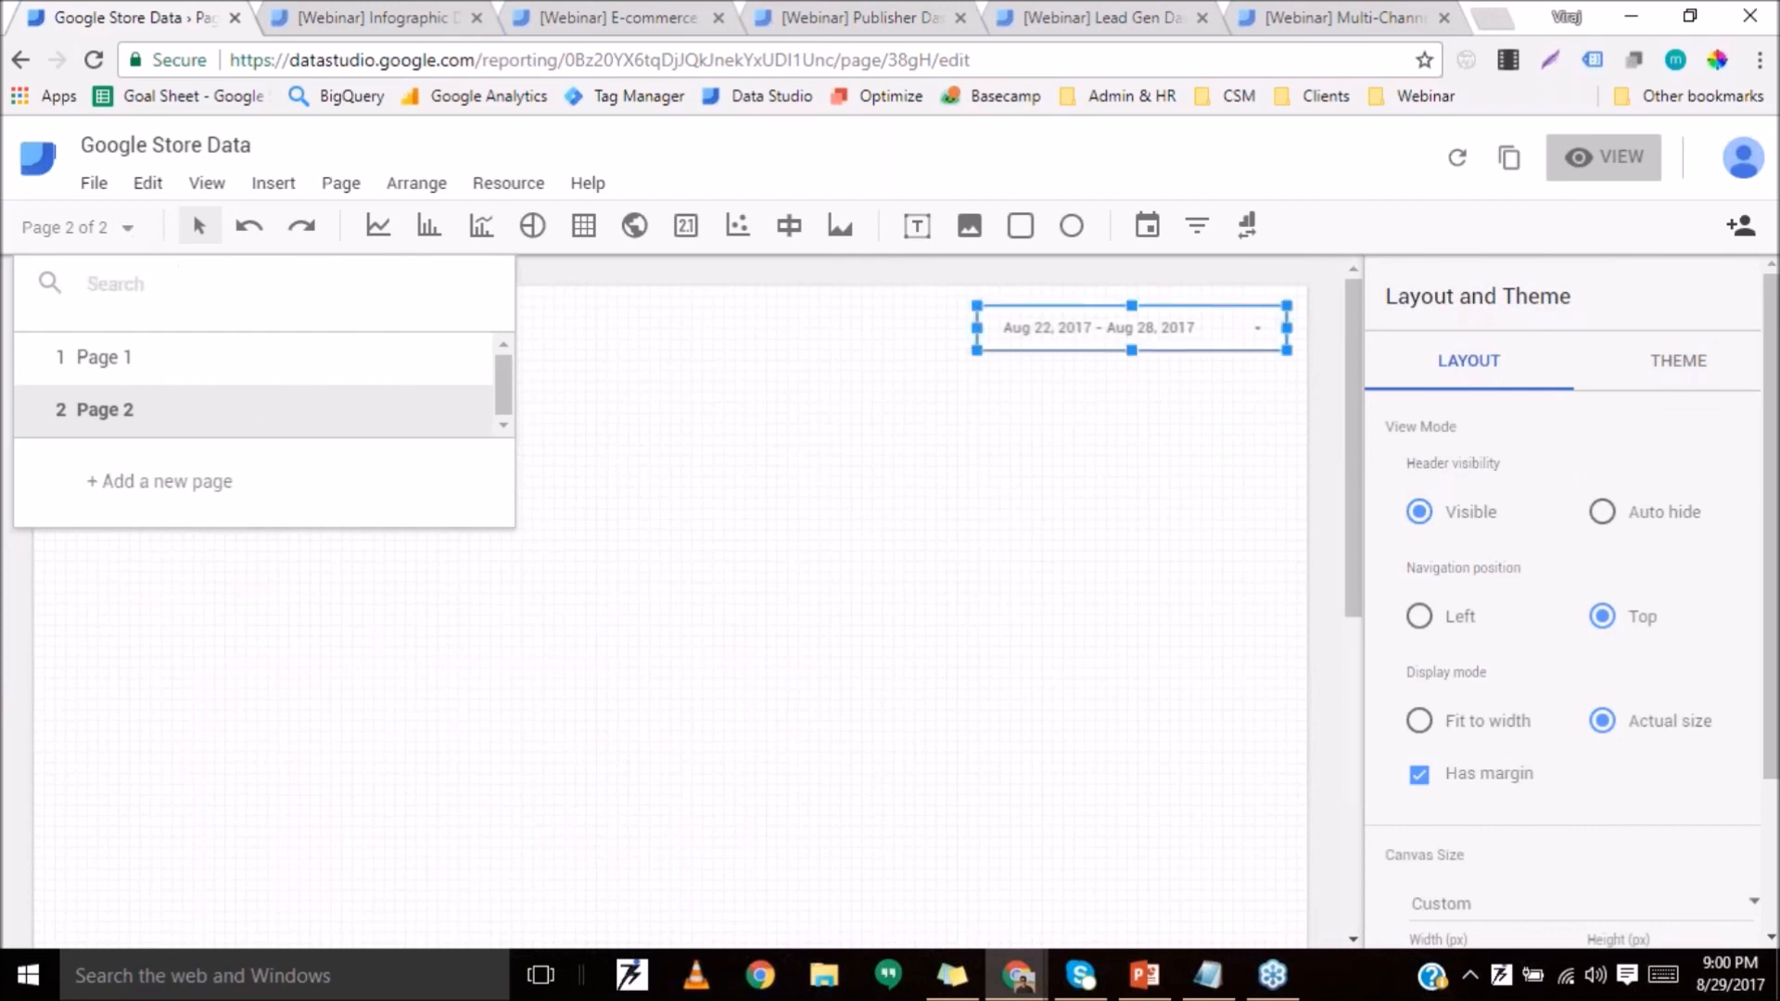
pyautogui.rightClick(1050, 329)
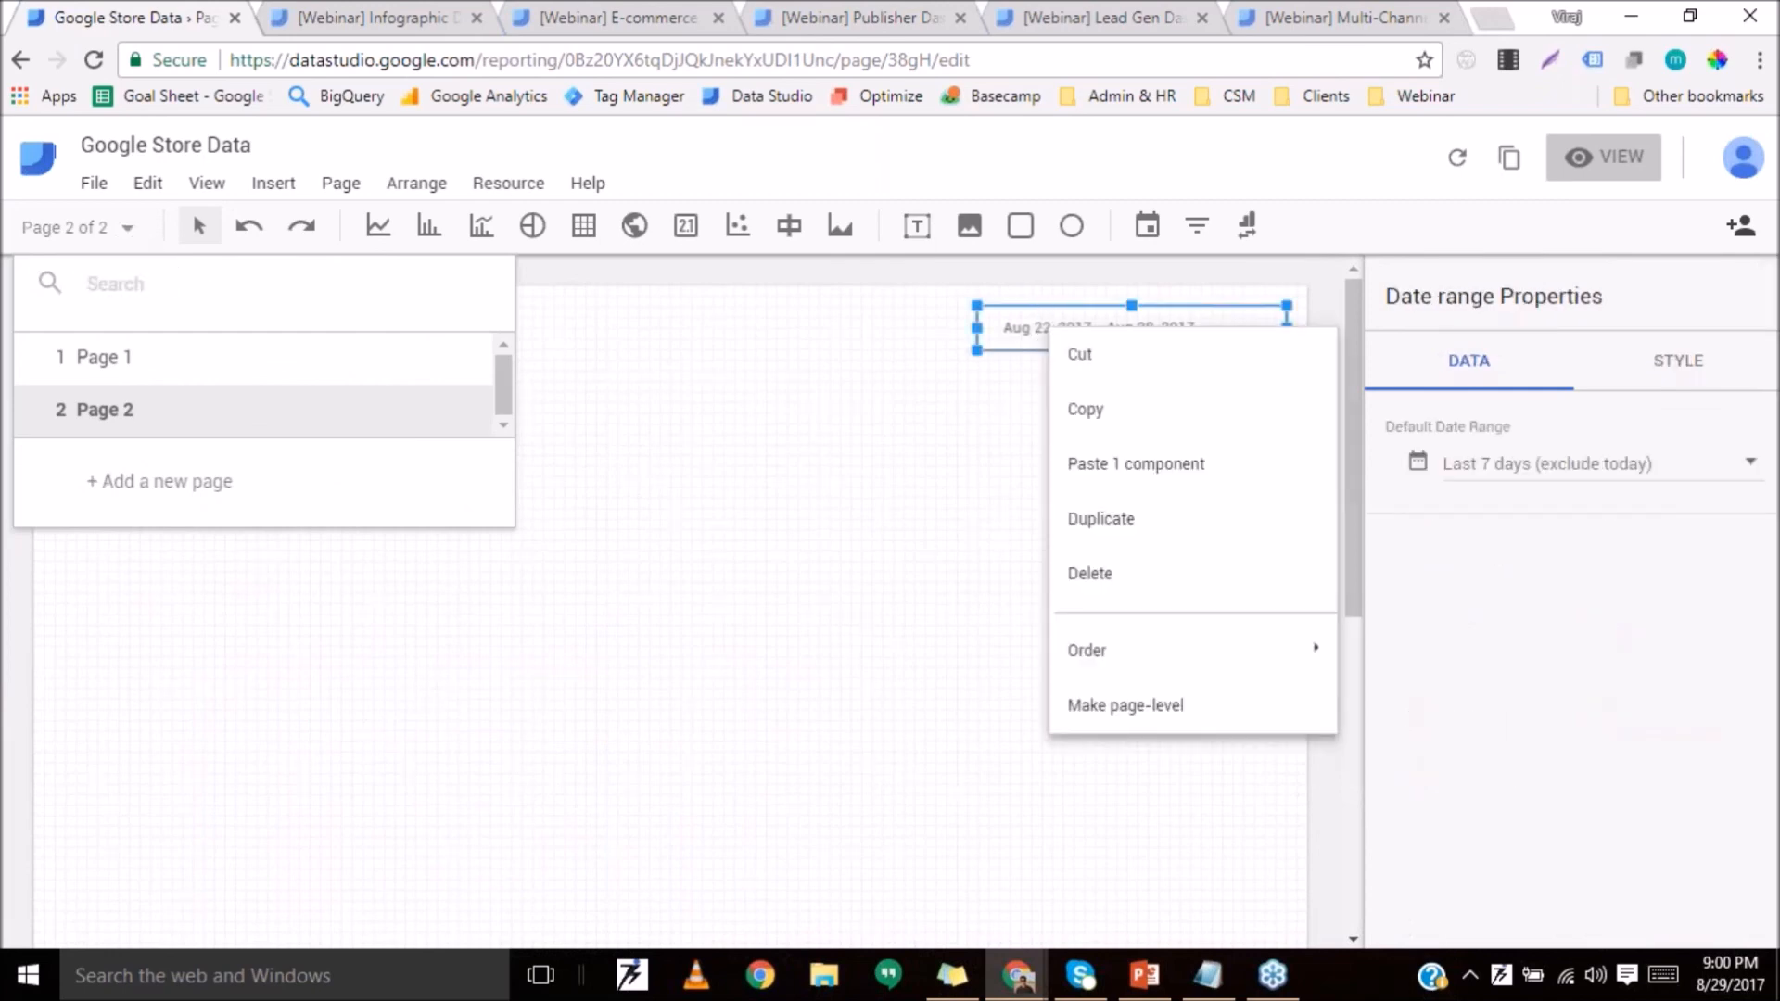
pyautogui.click(1131, 710)
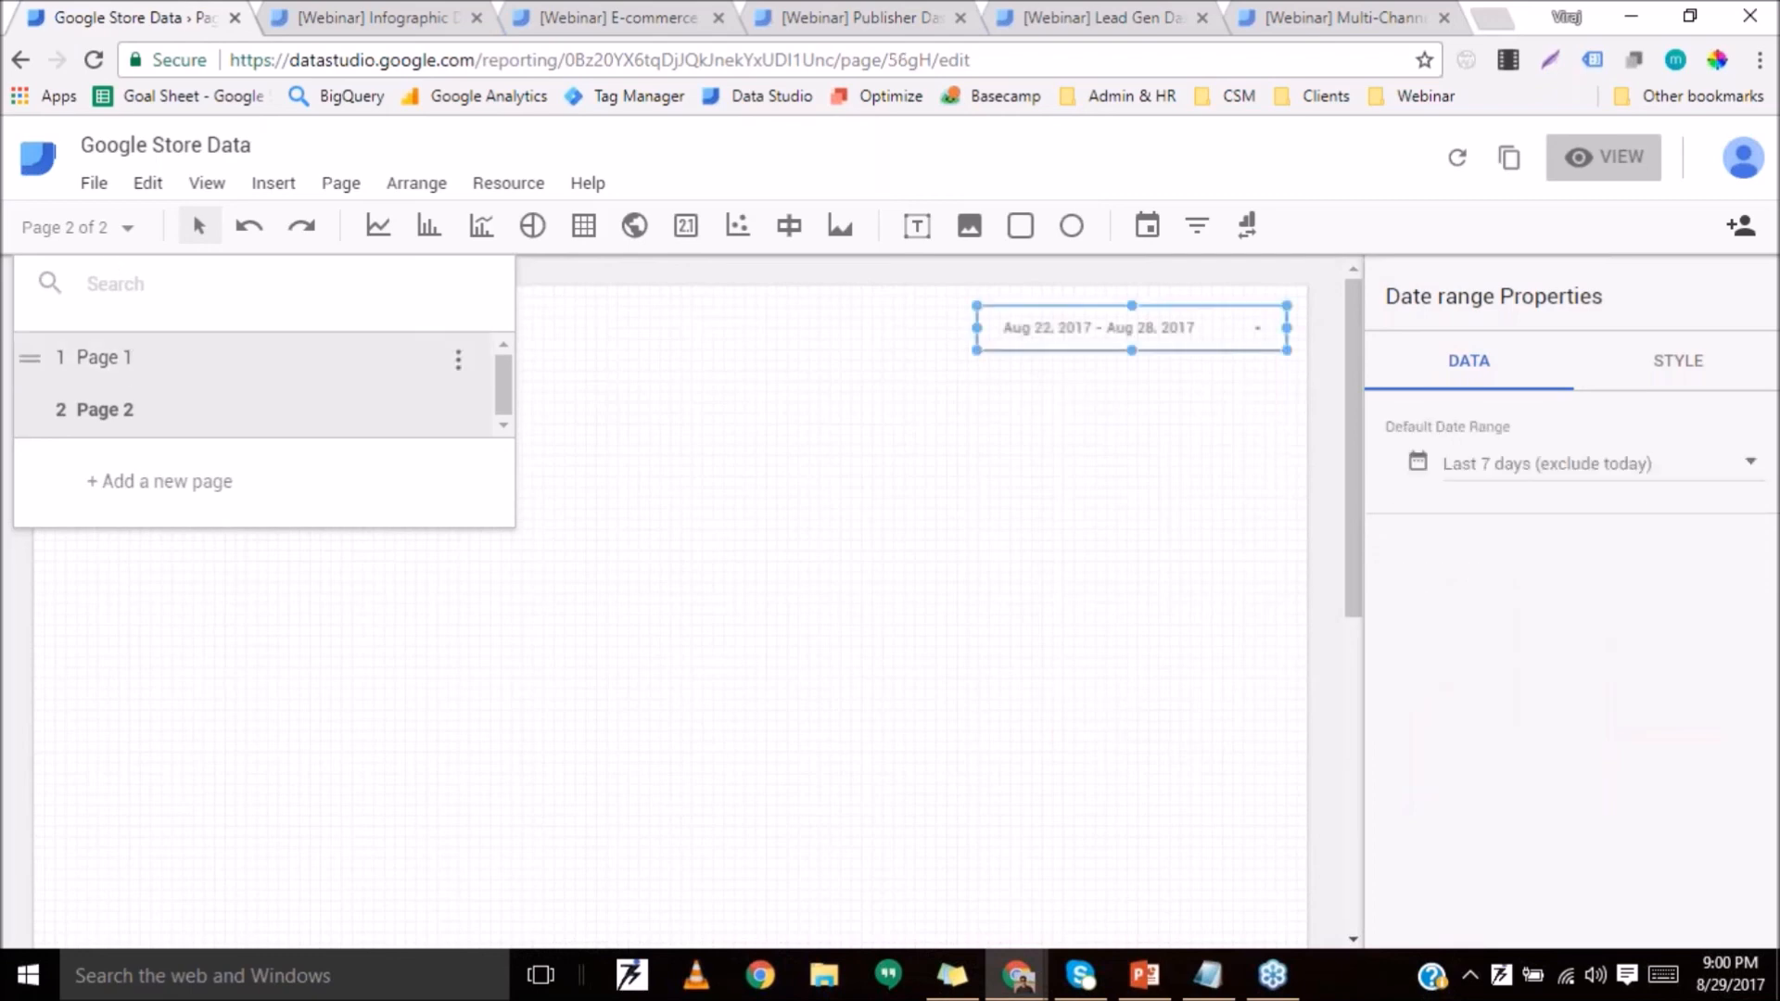
pyautogui.click(130, 358)
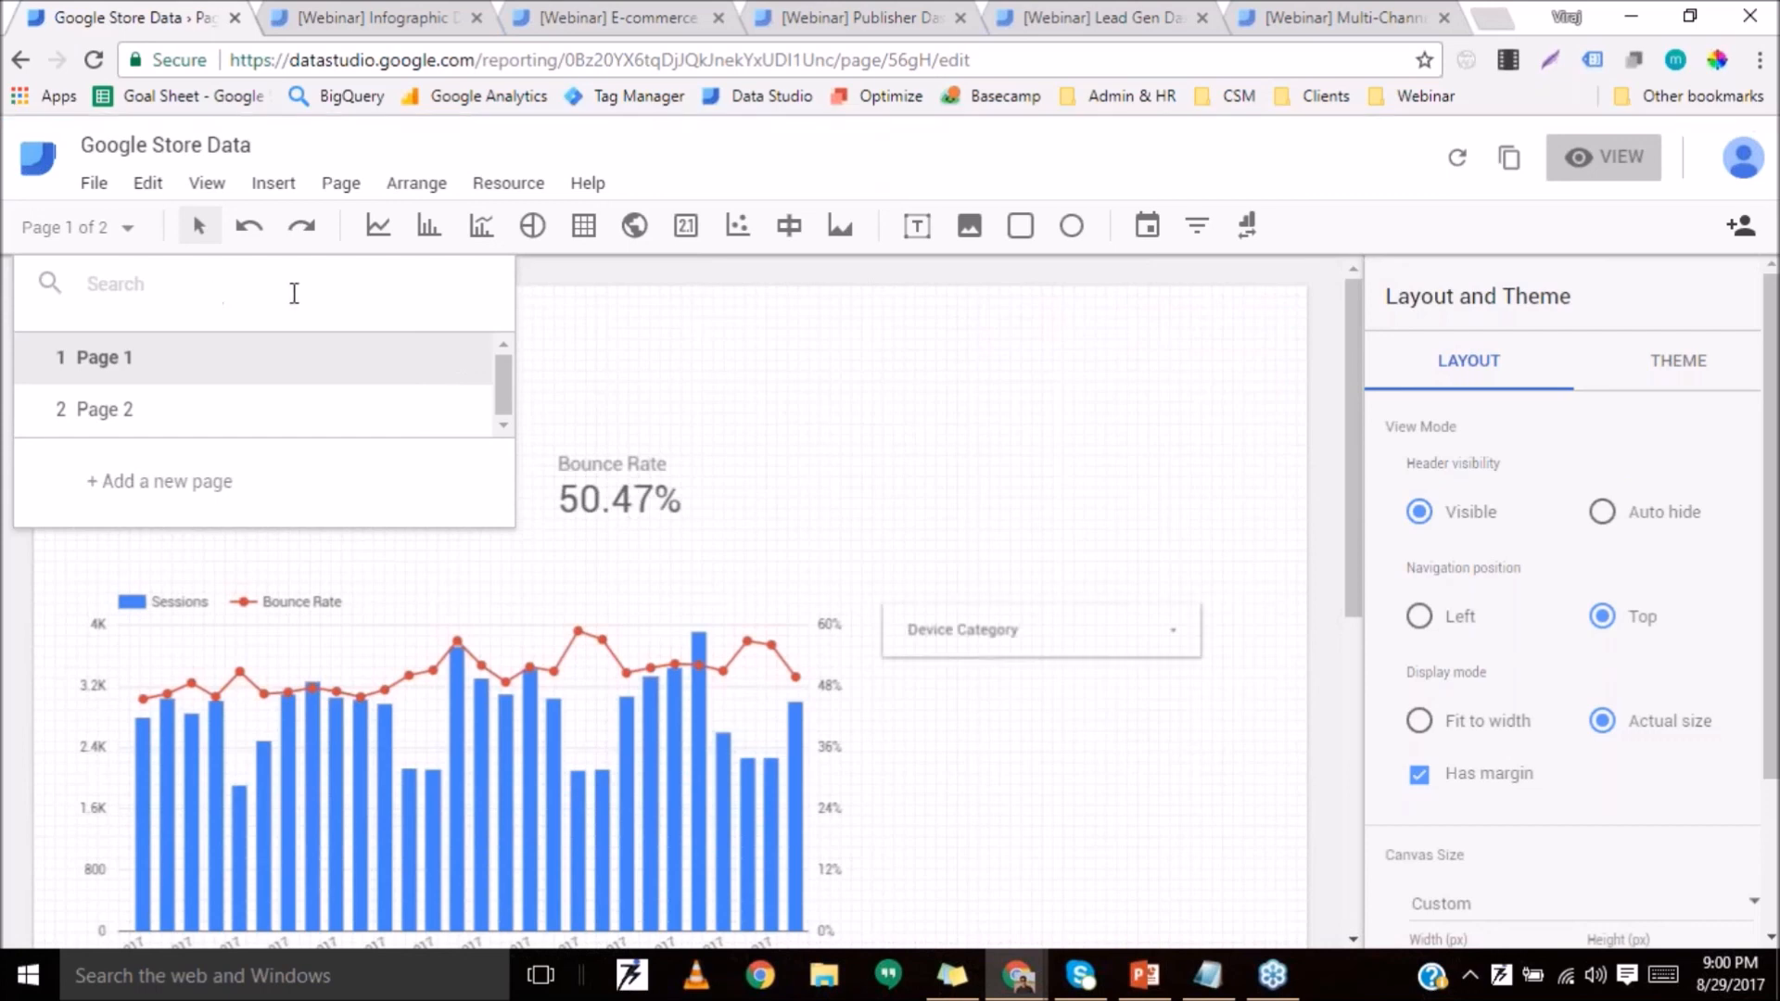
# Select the Device Category filter control inside its group and move it beside the Bounce Rate scorecard, level with the scorecards.
pyautogui.click(644, 409)
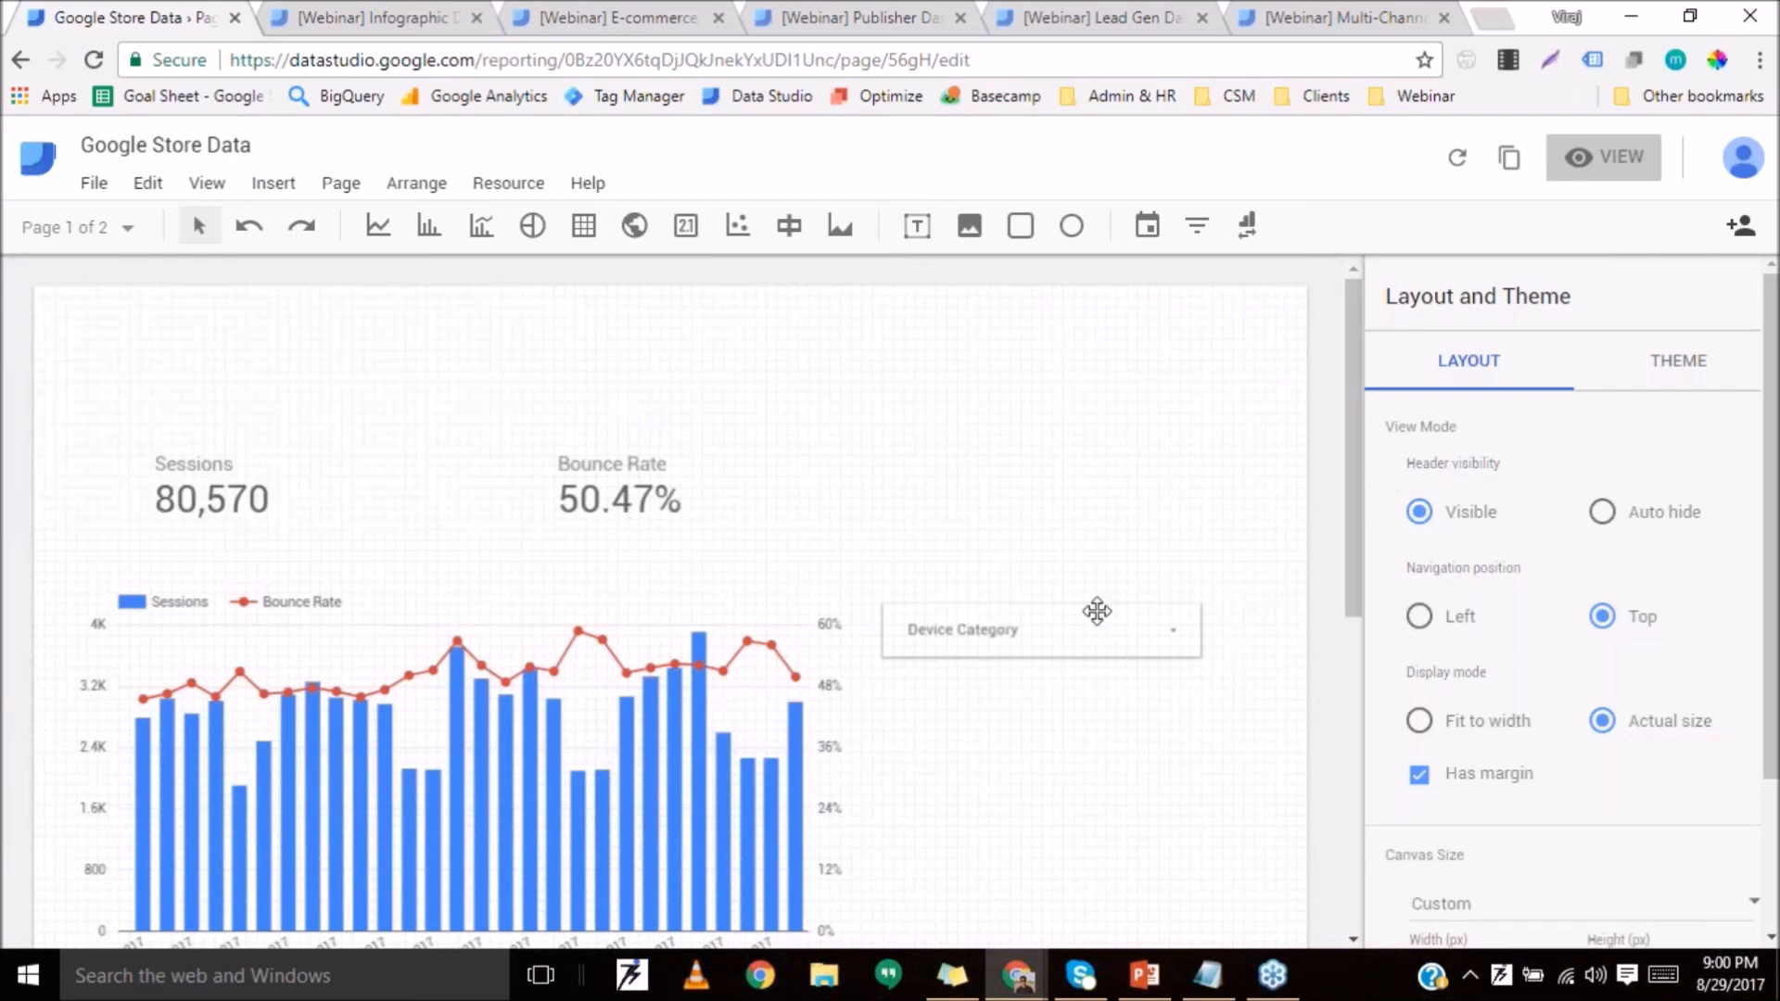
pyautogui.click(1114, 638)
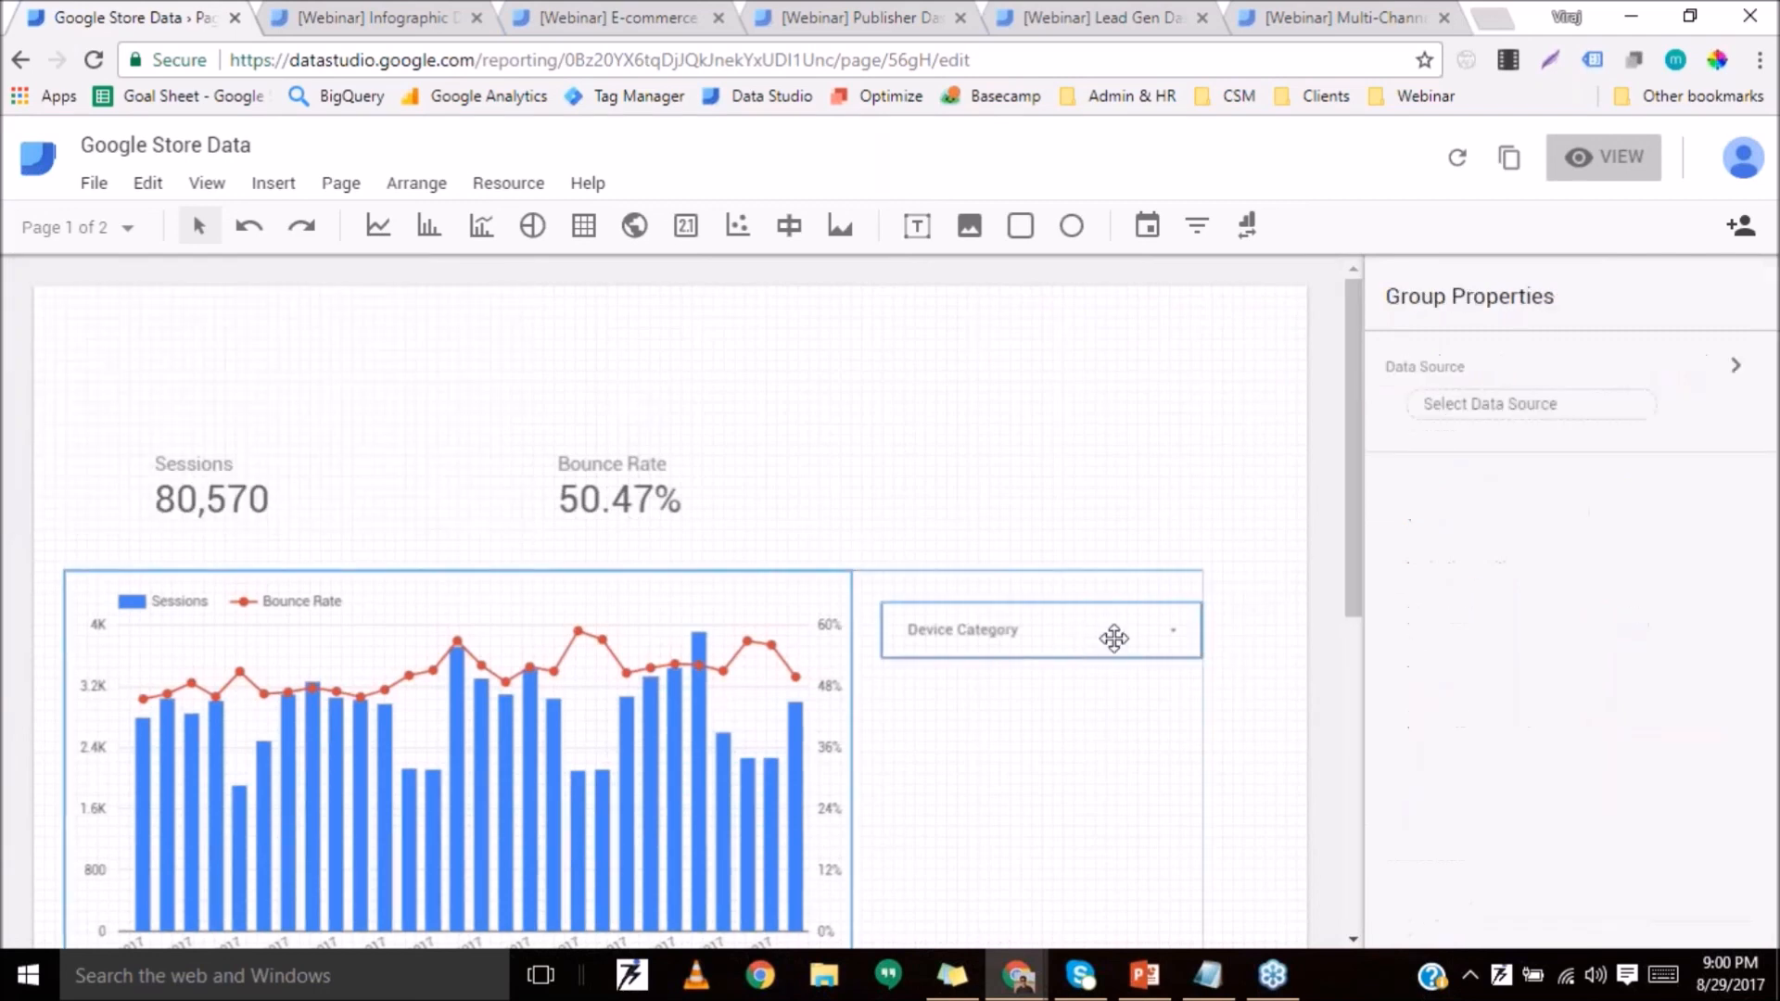
pyautogui.click(1113, 638)
pyautogui.click(1096, 620)
pyautogui.moveTo(1096, 620); pyautogui.dragTo(1132, 469)
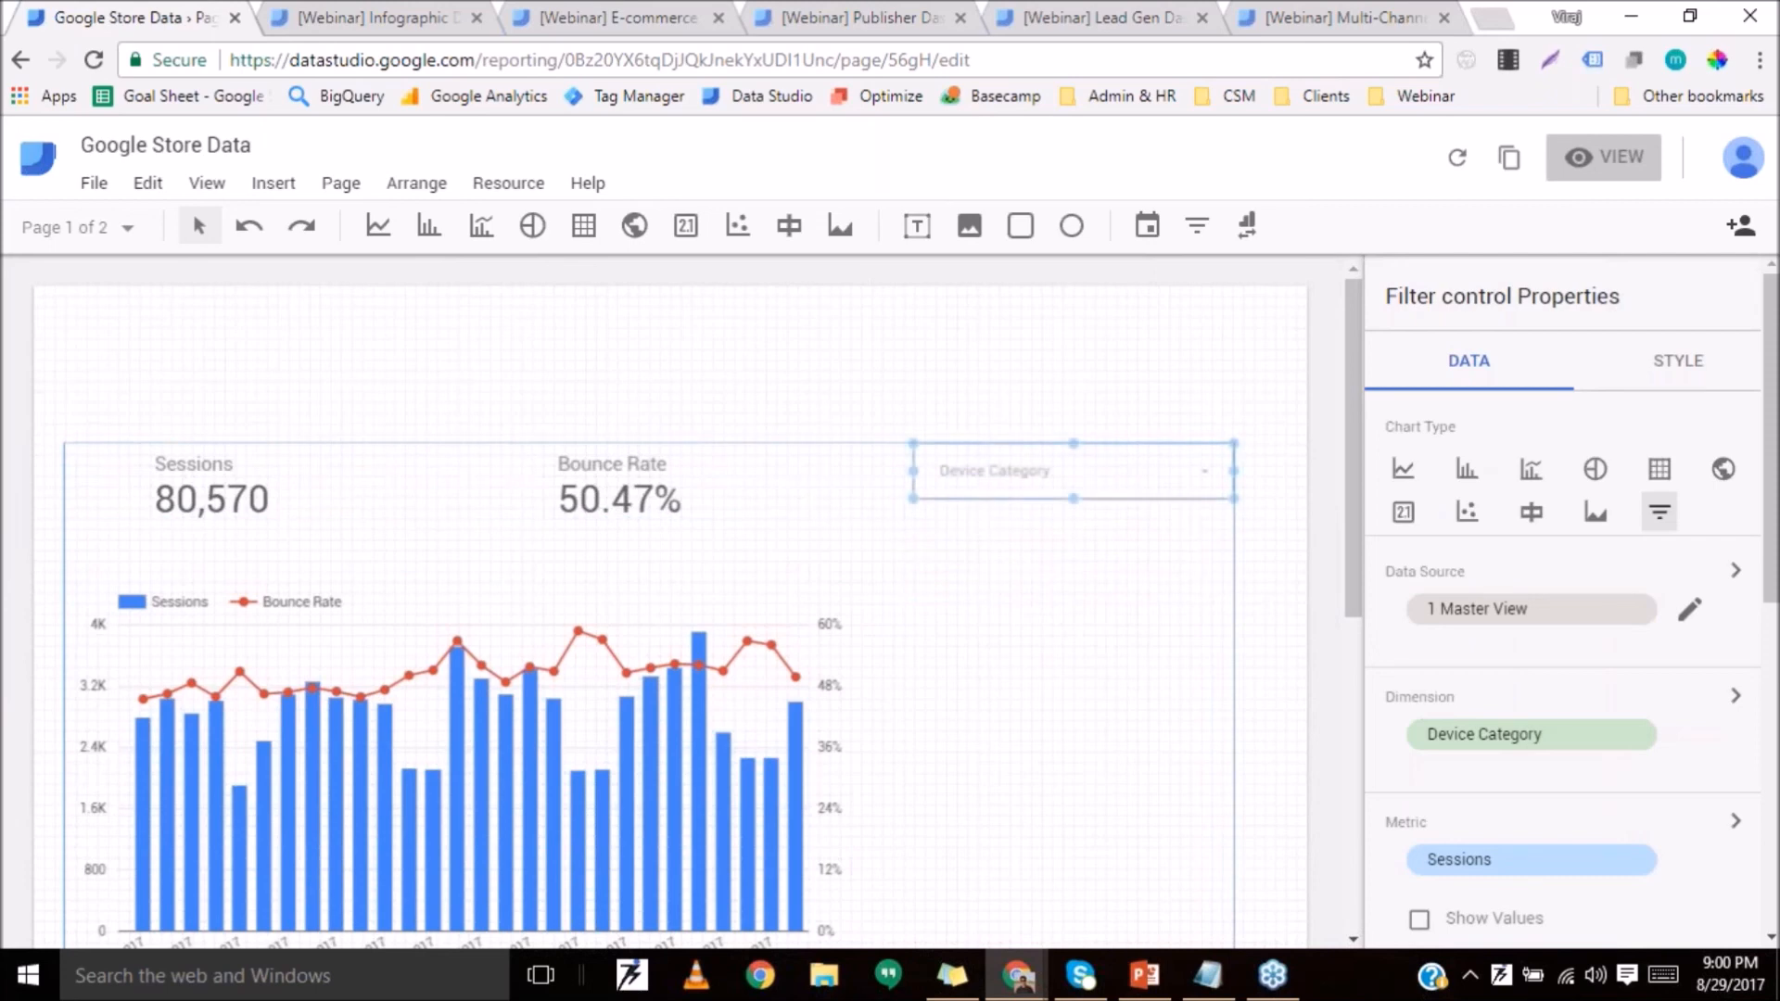
# Search the dimensions available to the filter control for "channe", and clear the search text.
pyautogui.click(1475, 706)
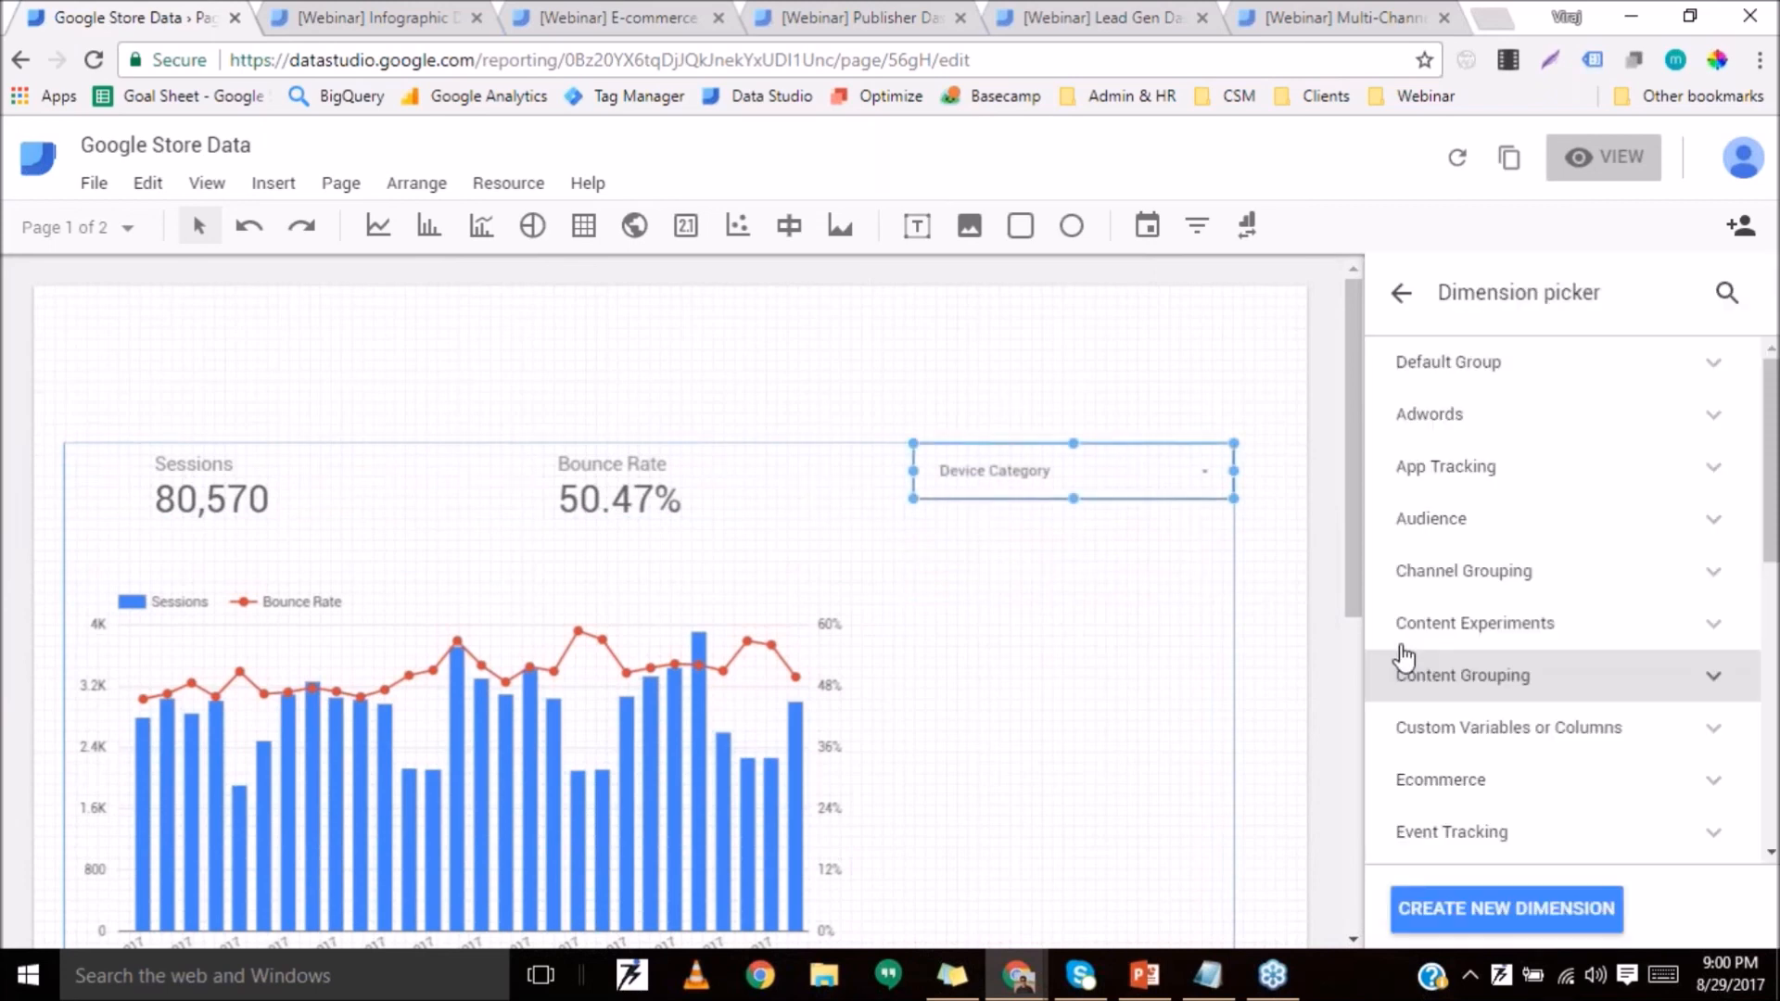
pyautogui.click(1726, 295)
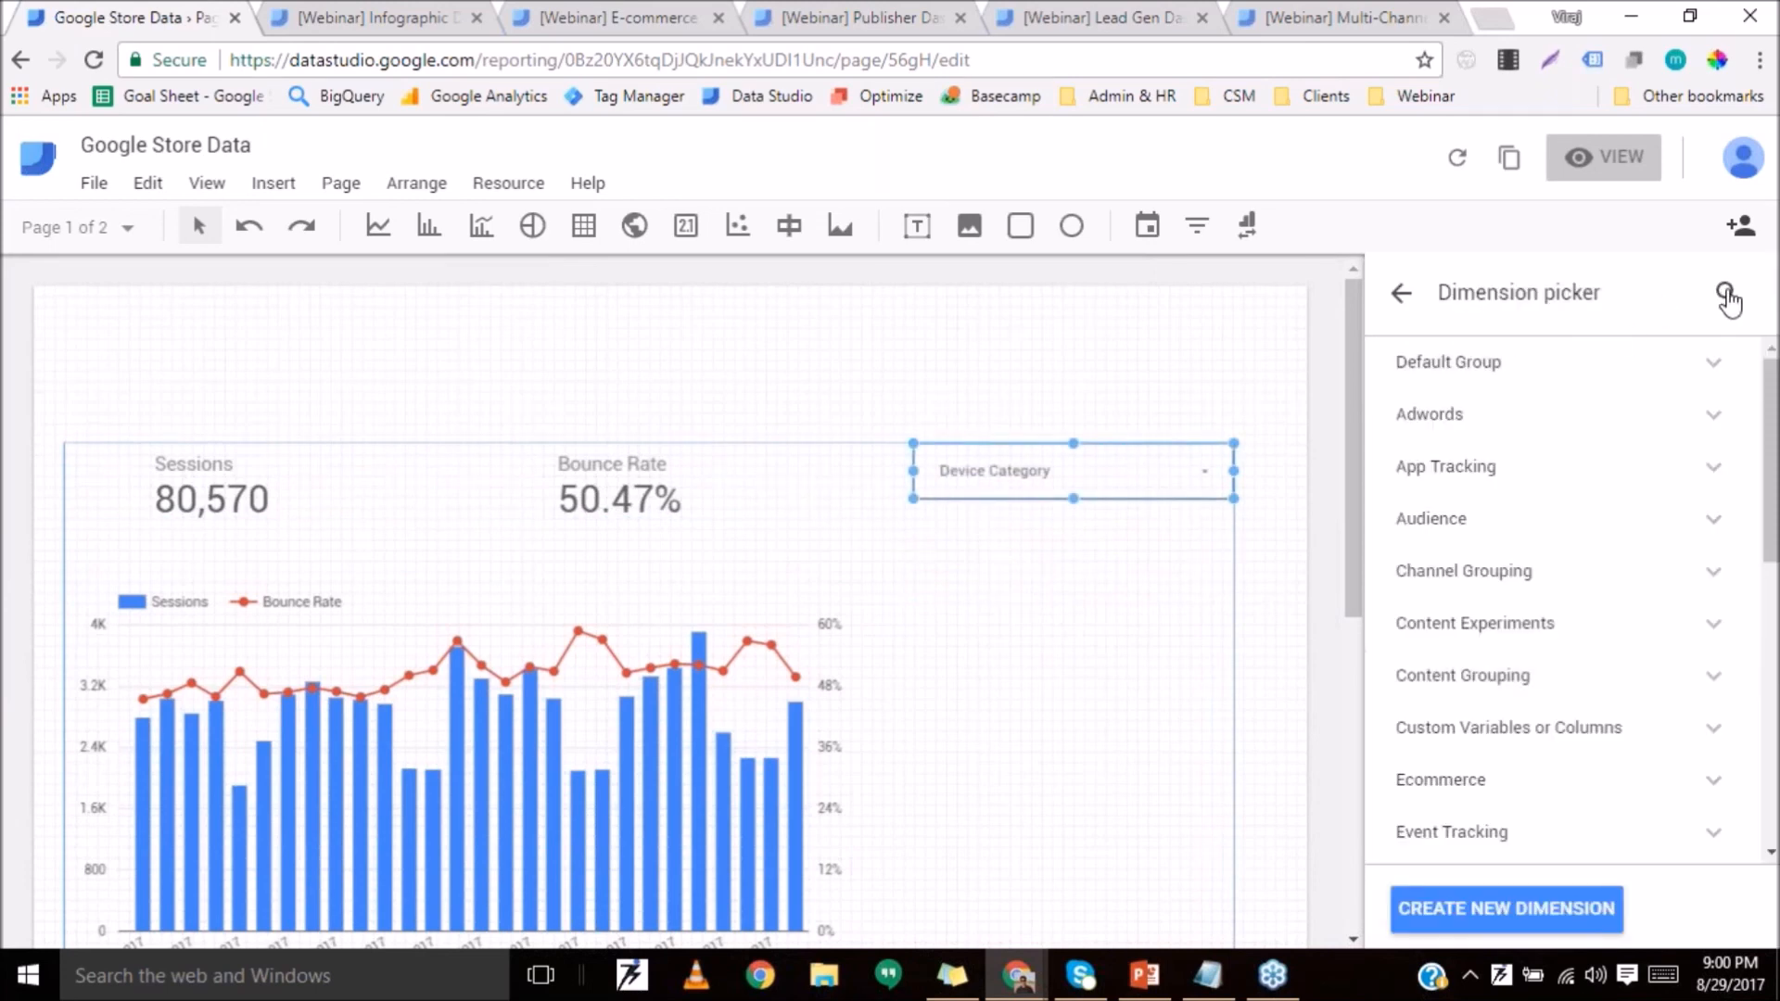
pyautogui.write('channe')
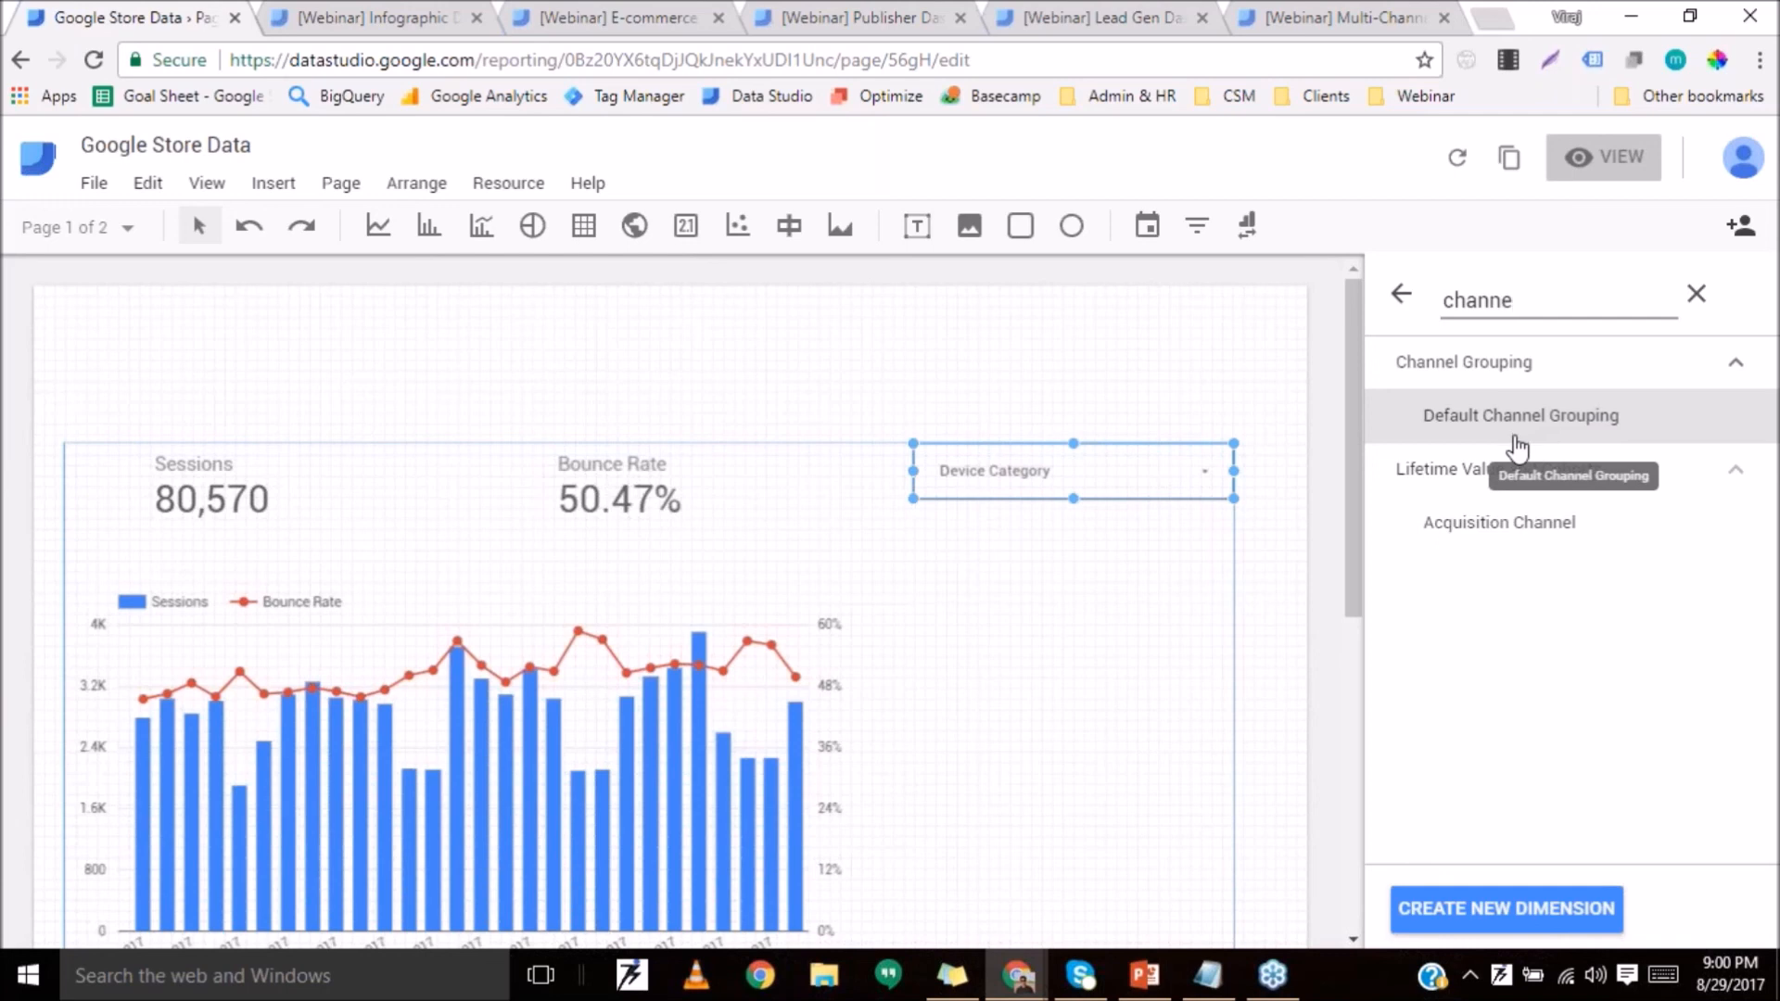
pyautogui.click(1502, 306)
pyautogui.doubleClick(1502, 306)
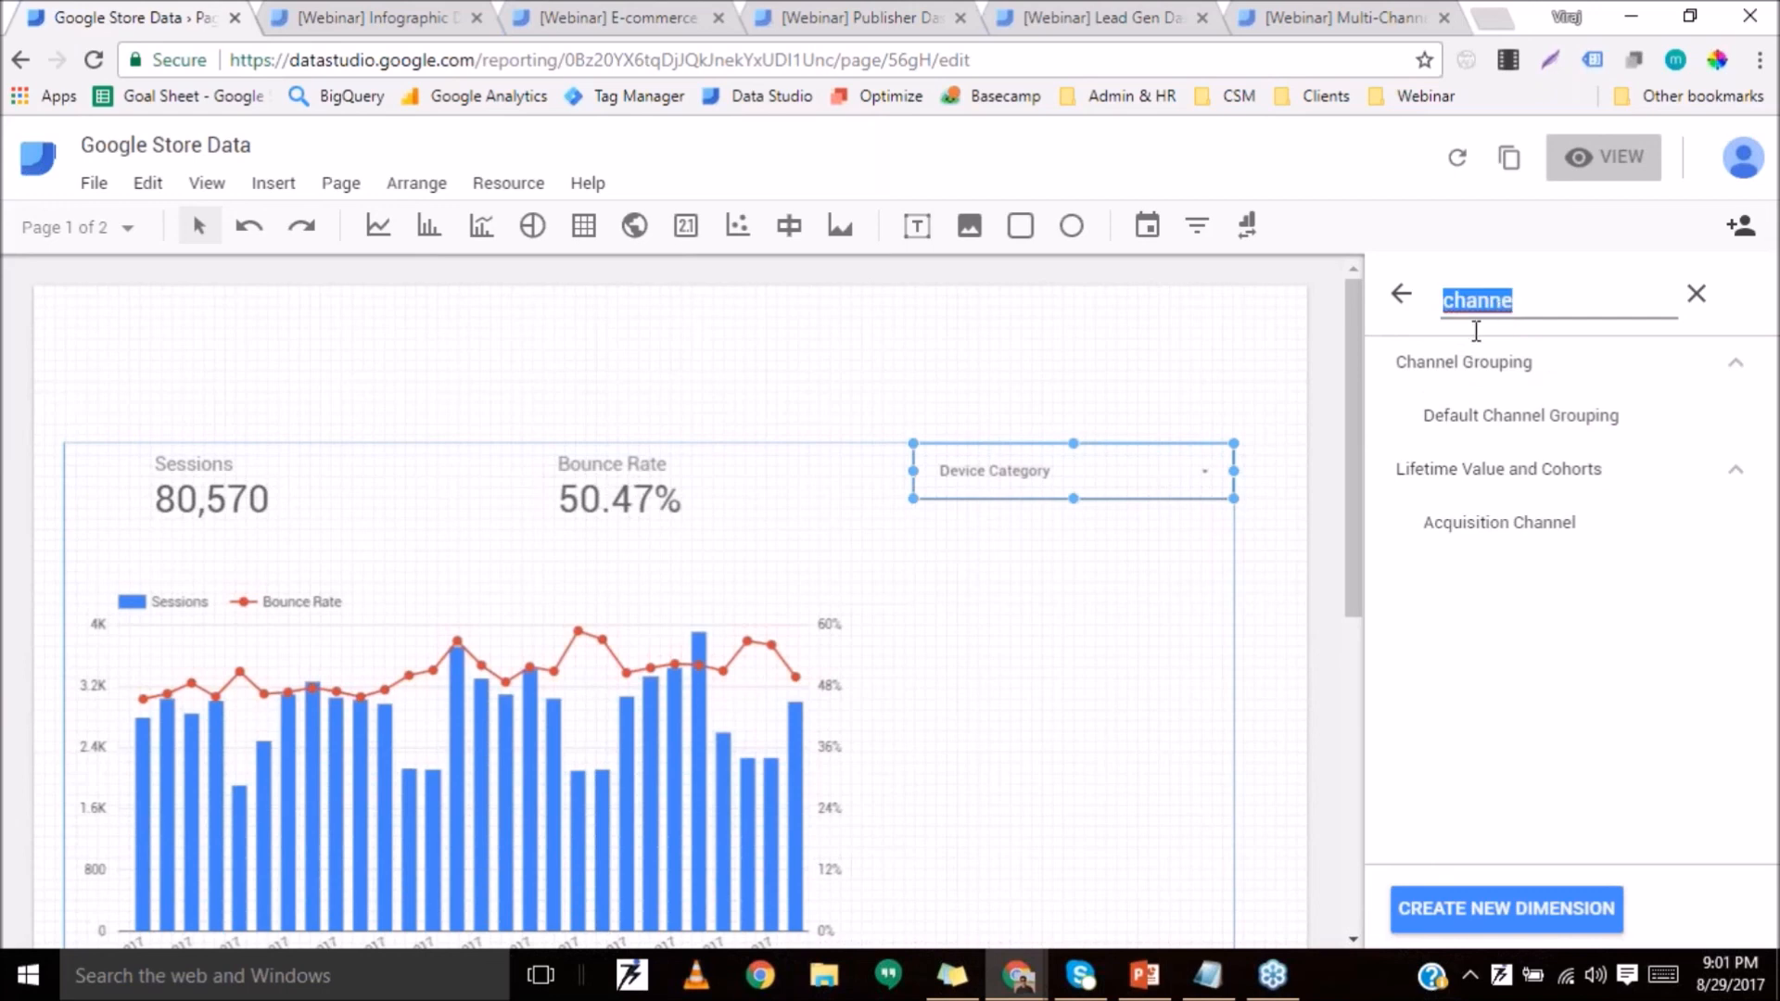
pyautogui.press('BackSpace')
# Open the Google Store data source for editing and start a calculated field named Channel.
pyautogui.click(509, 183)
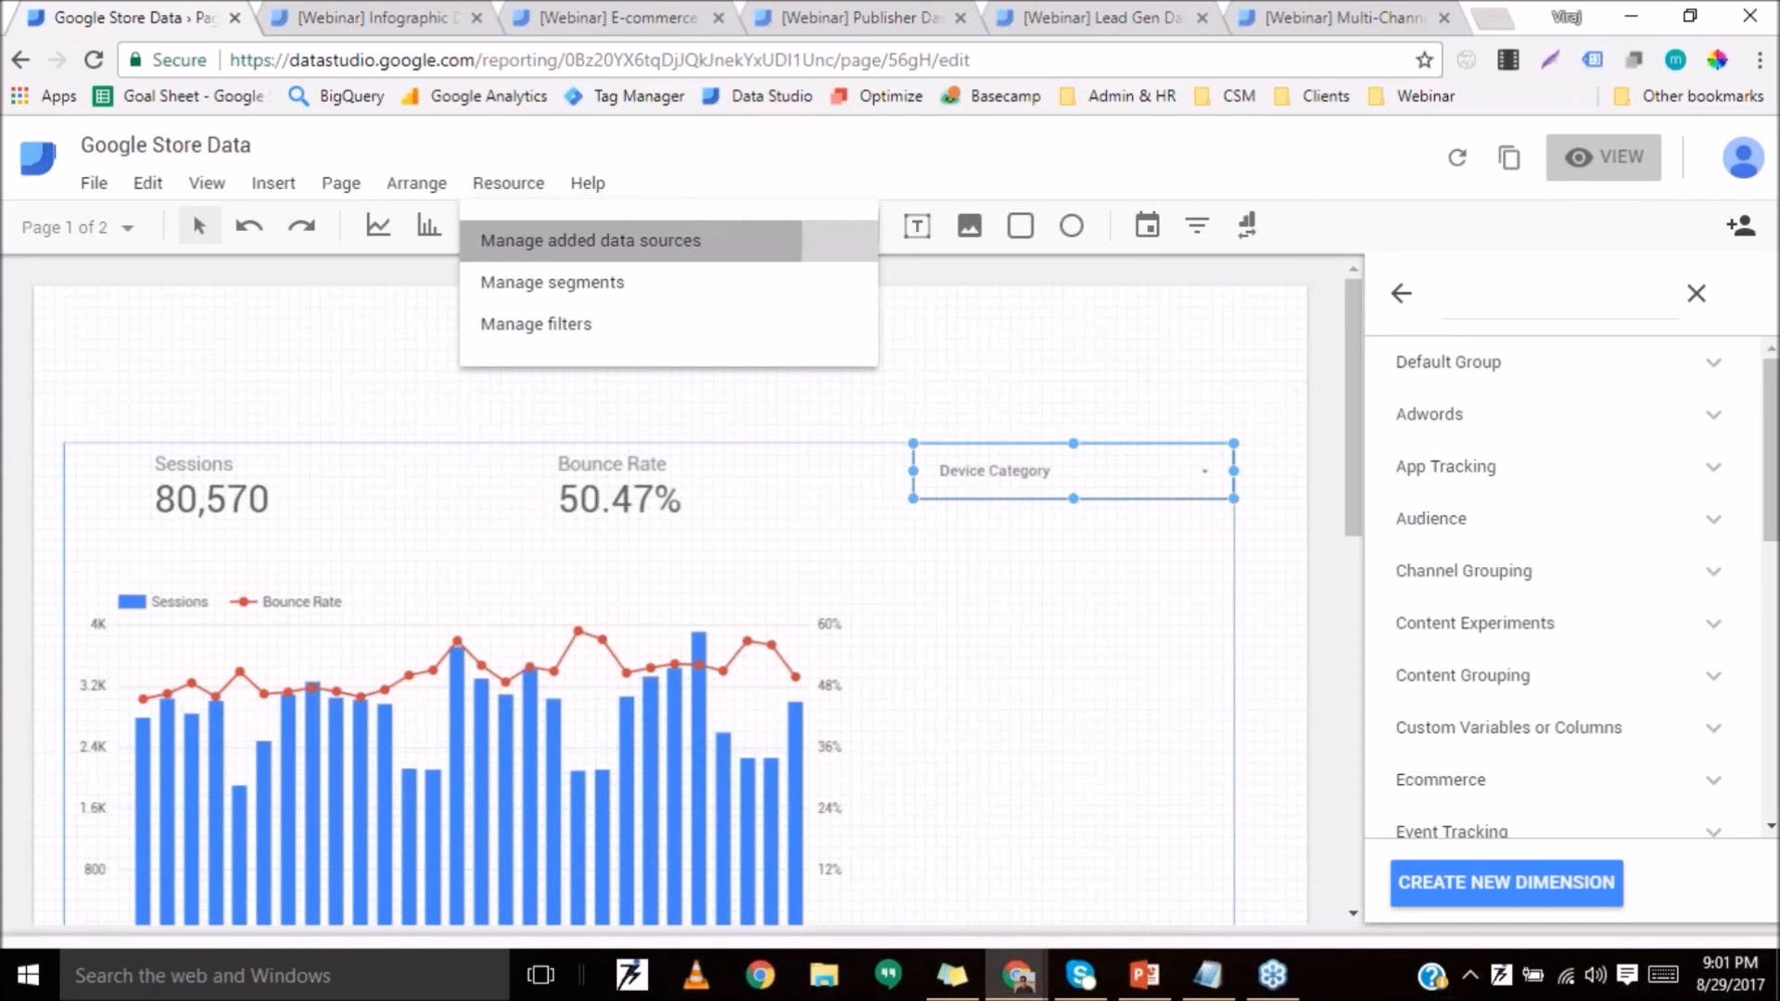
pyautogui.click(591, 240)
pyautogui.click(1274, 353)
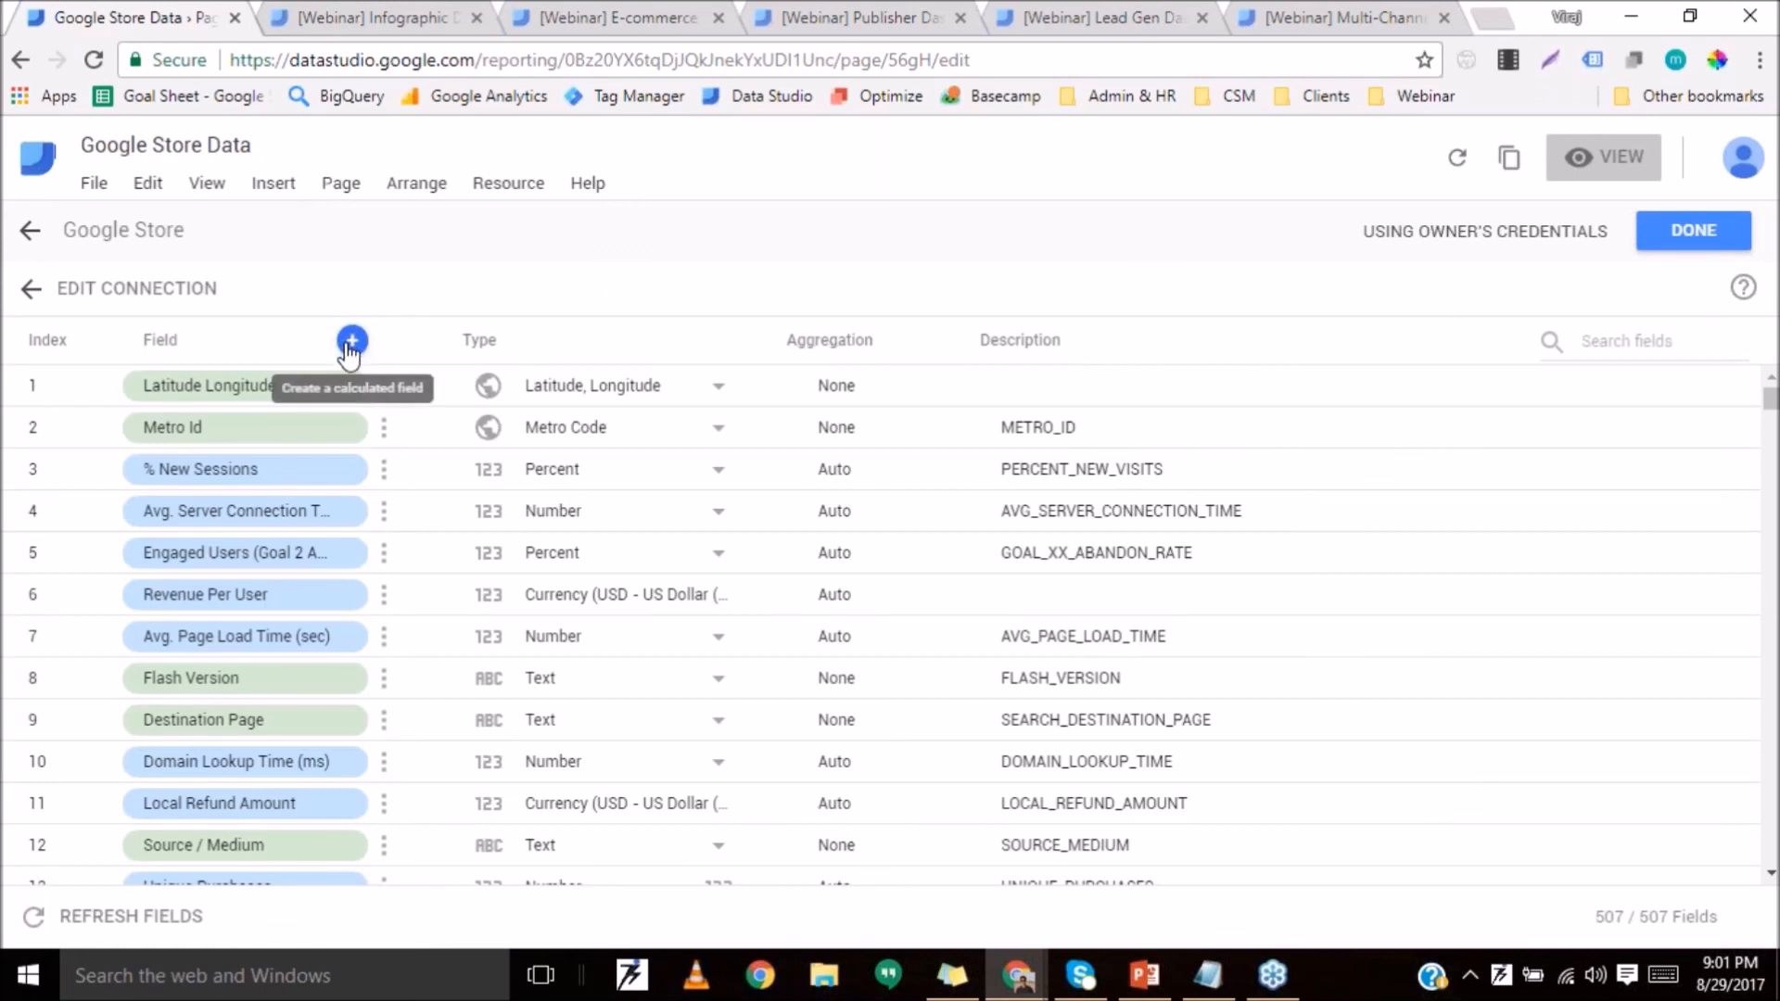
pyautogui.click(350, 343)
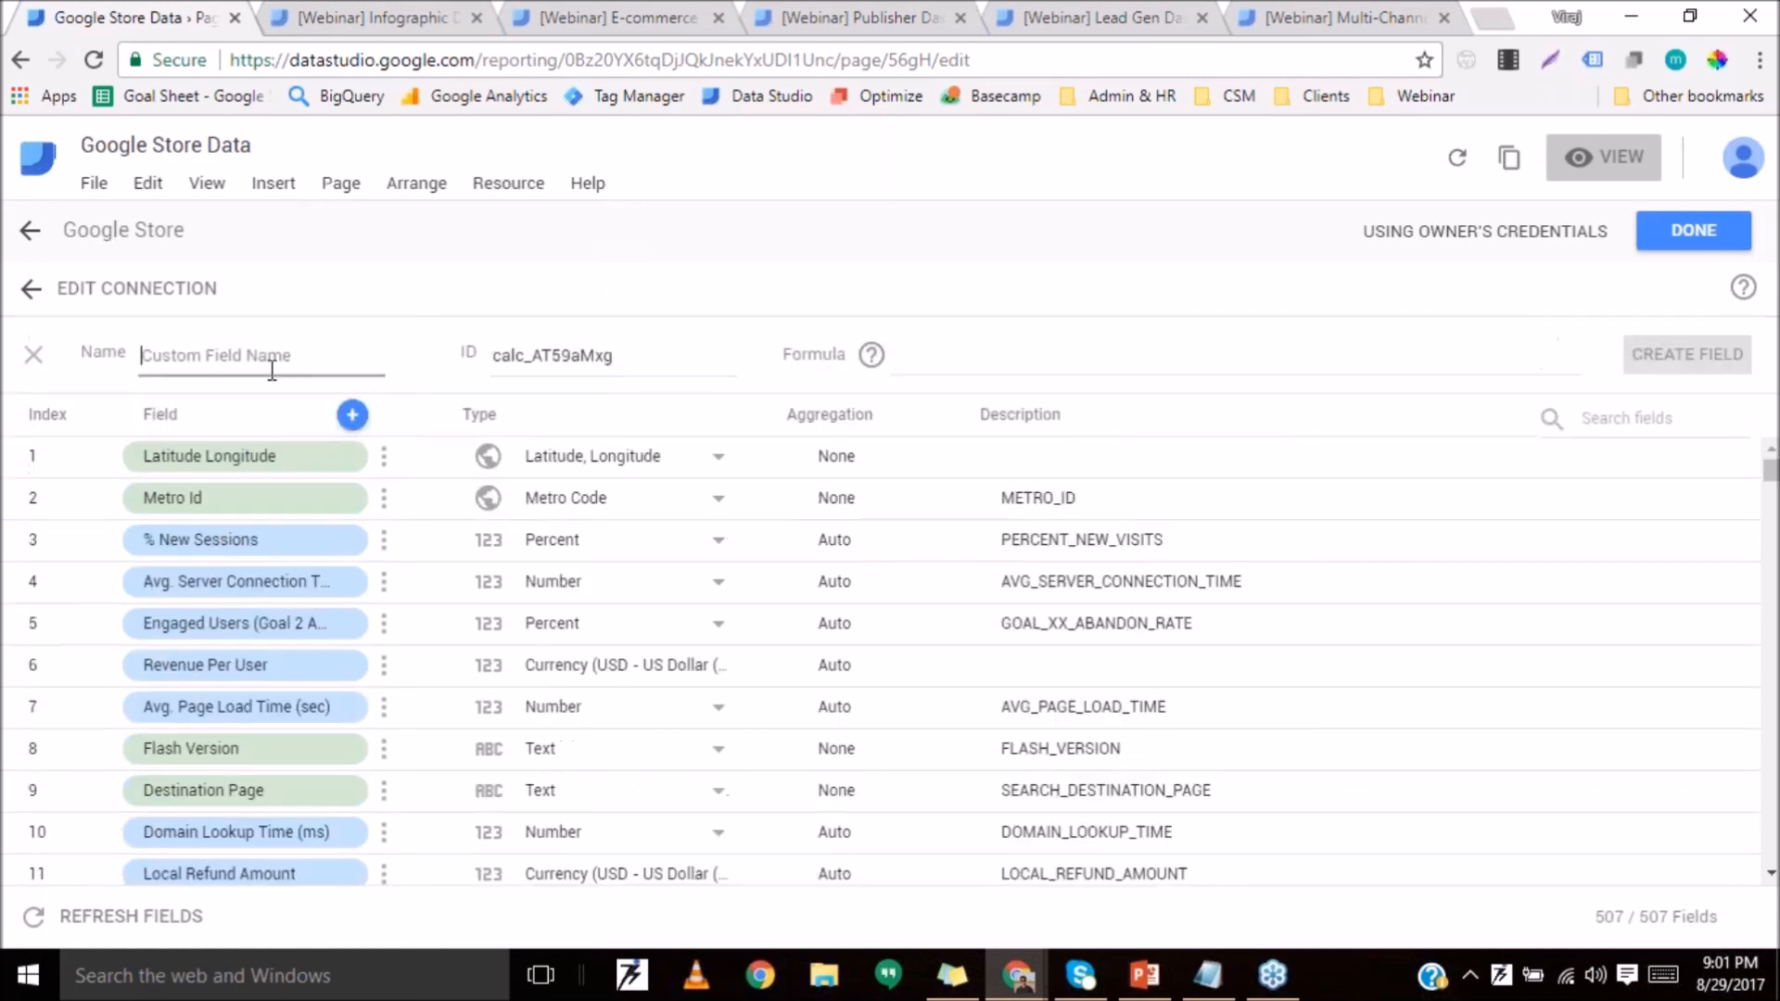
pyautogui.write('Channel')
pyautogui.click(979, 357)
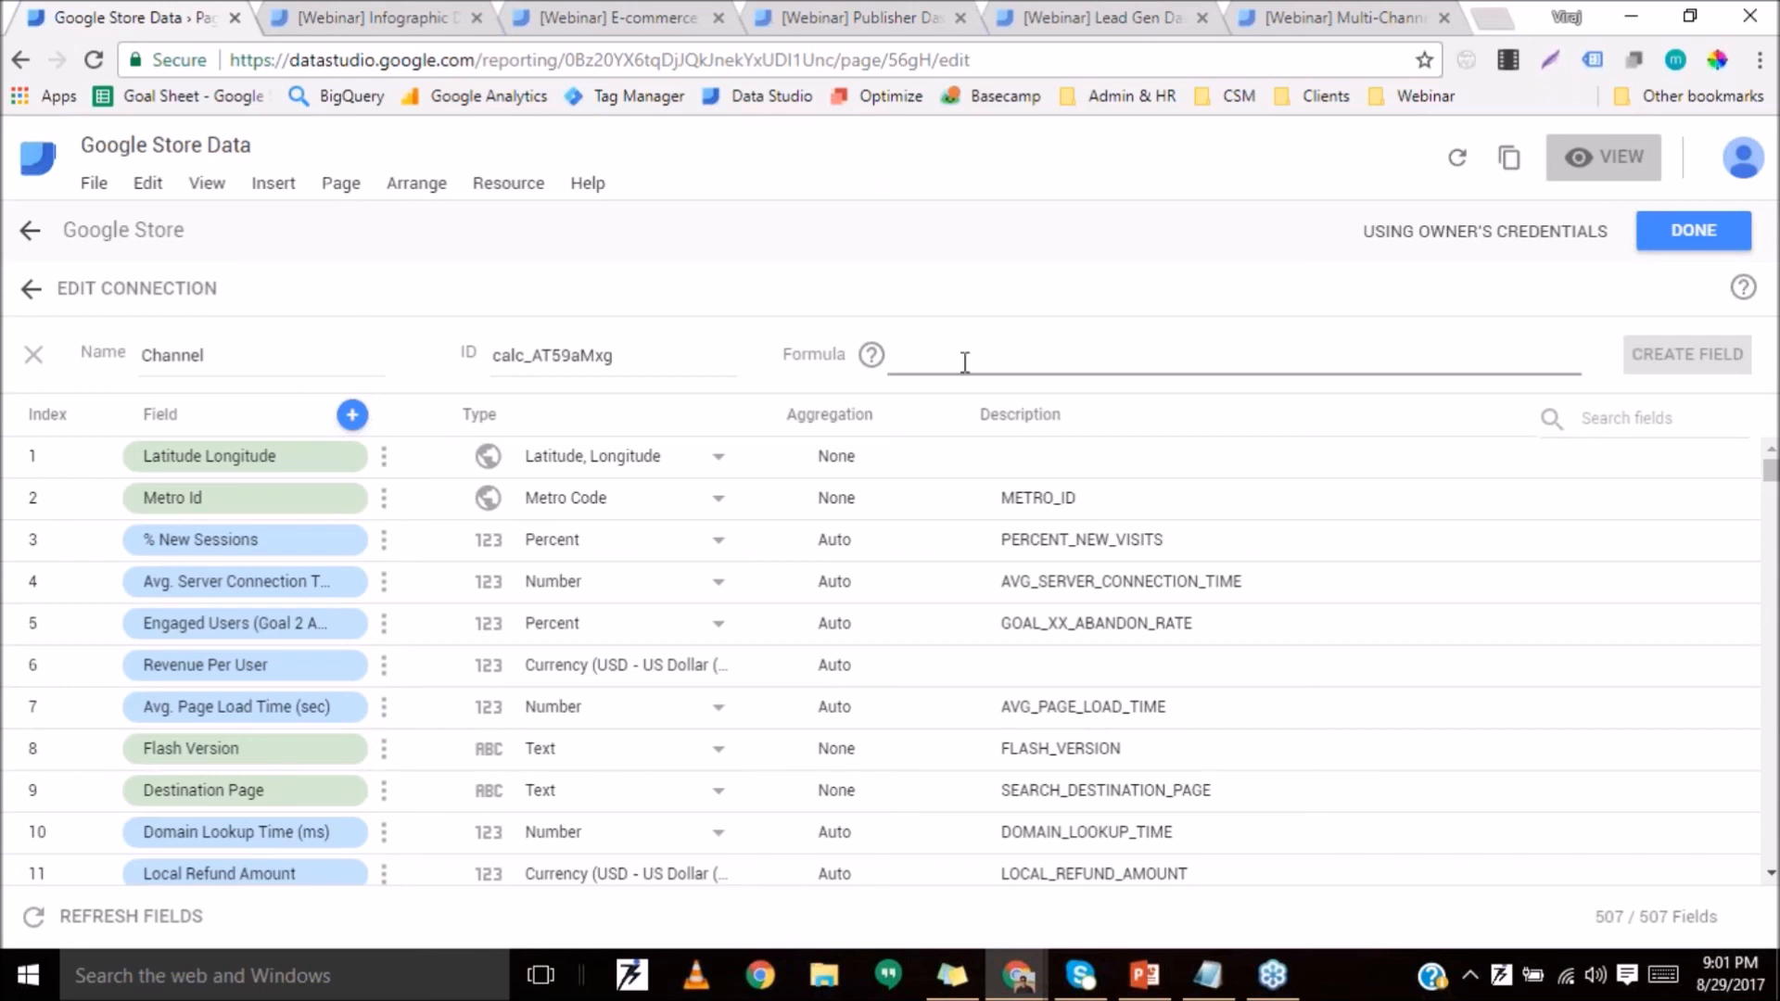
# Draft the Channel field's formula as CASE WHEN Source REGEXP_EXTRACT().
pyautogui.write('CASE WHEN')
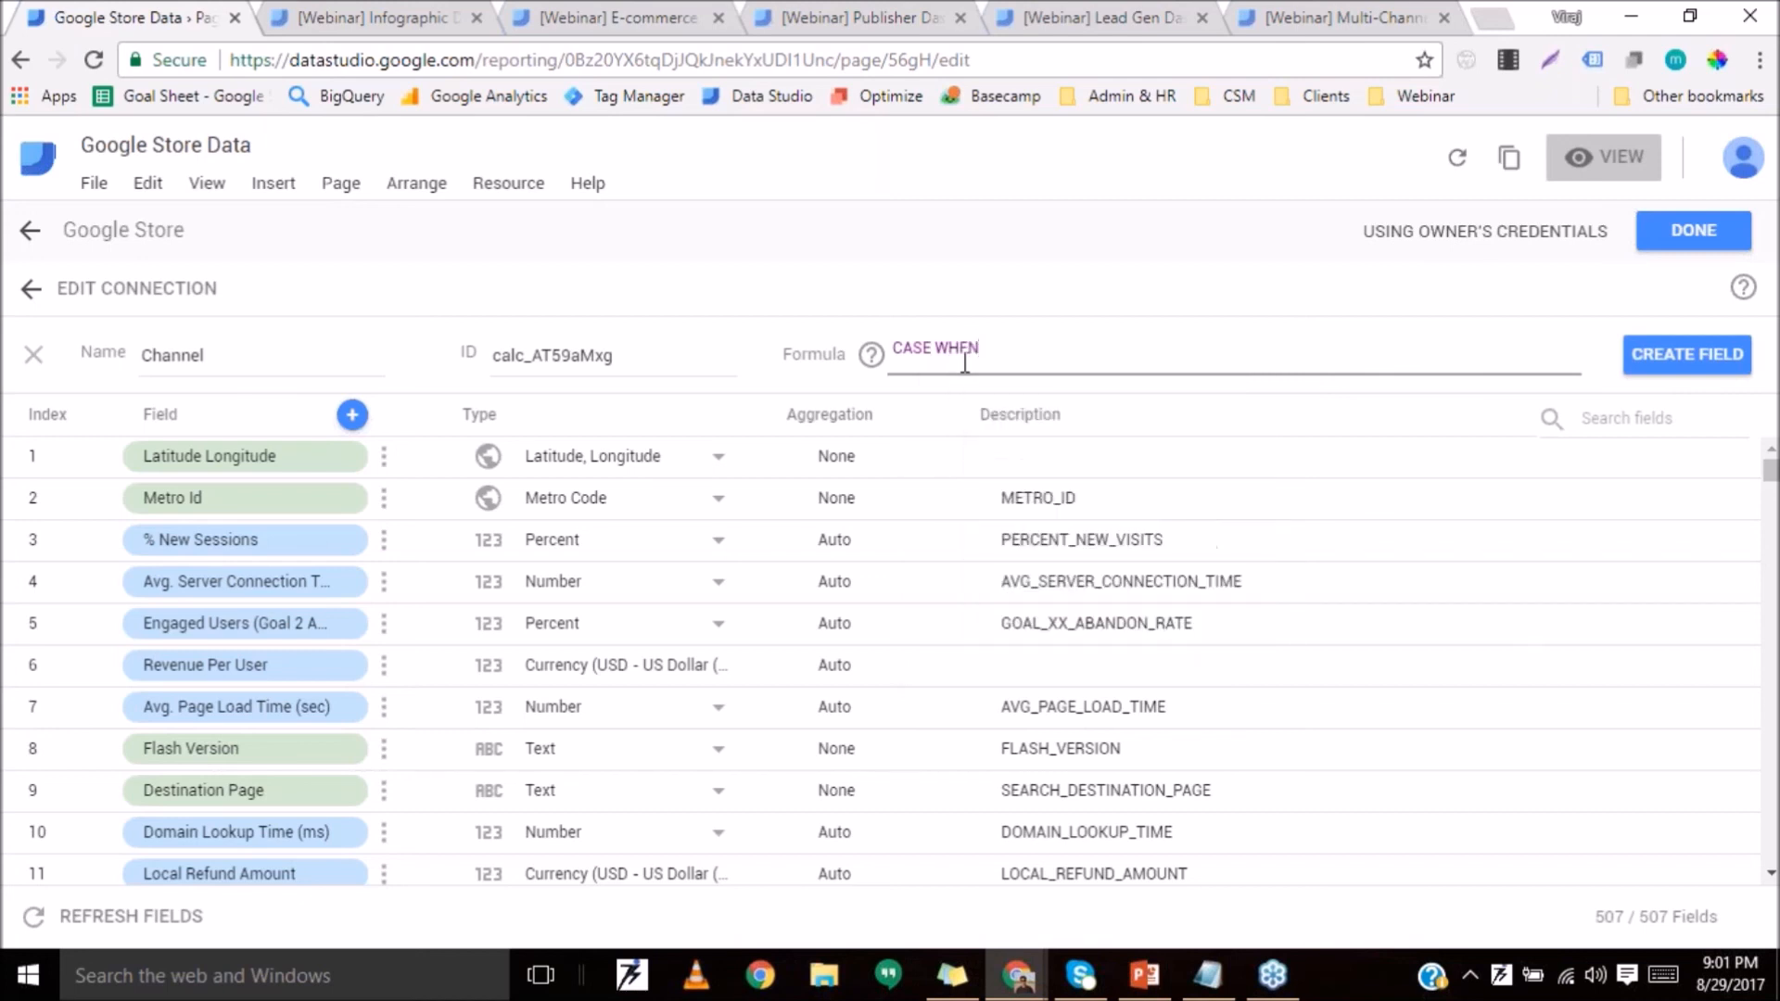
pyautogui.write(' Sou')
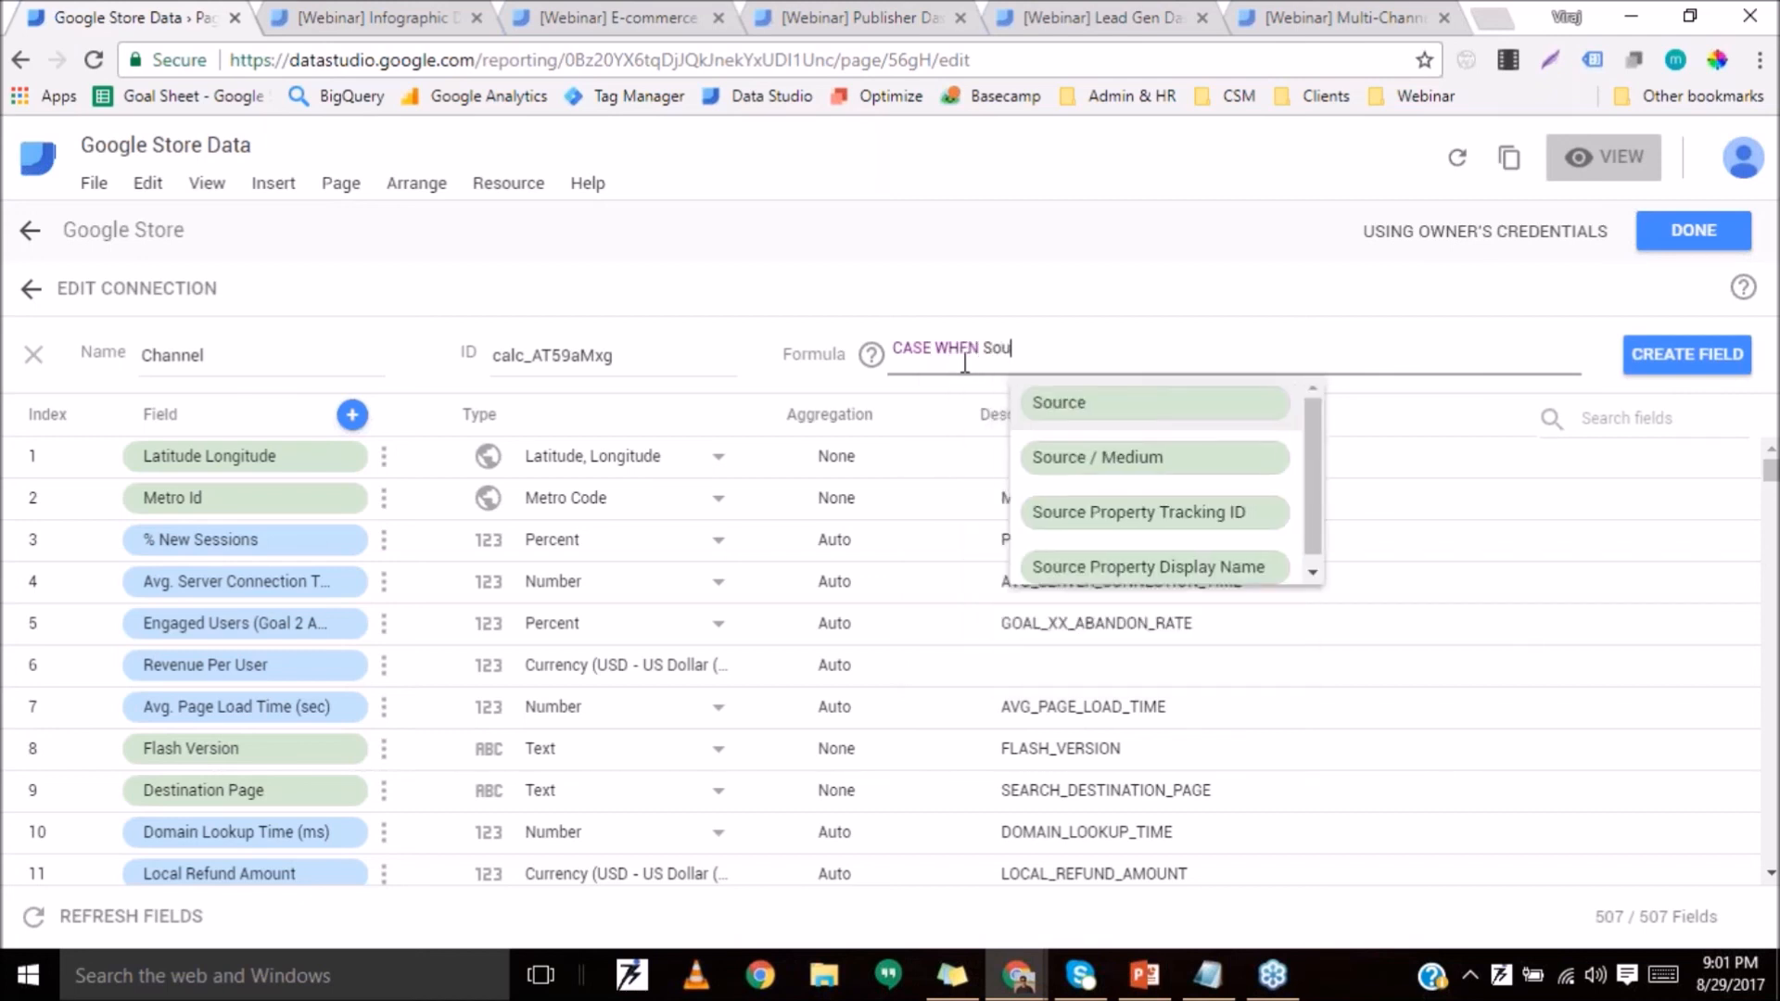
pyautogui.click(1064, 401)
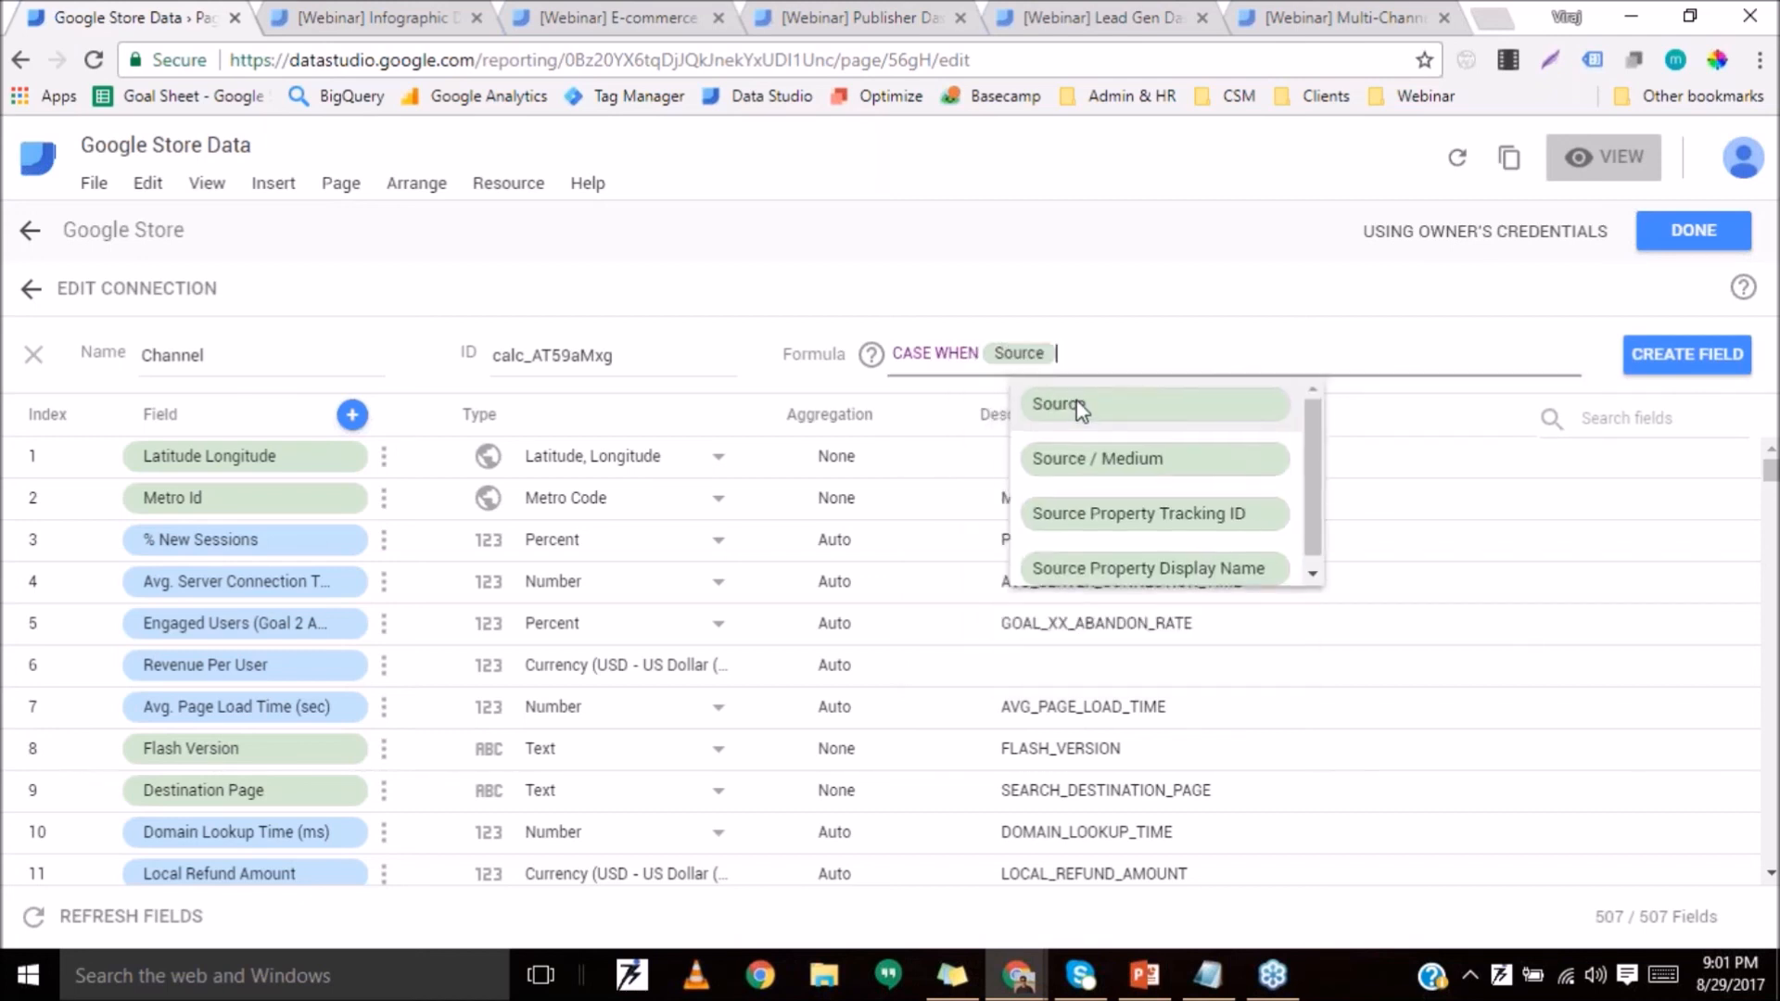
pyautogui.write('REG')
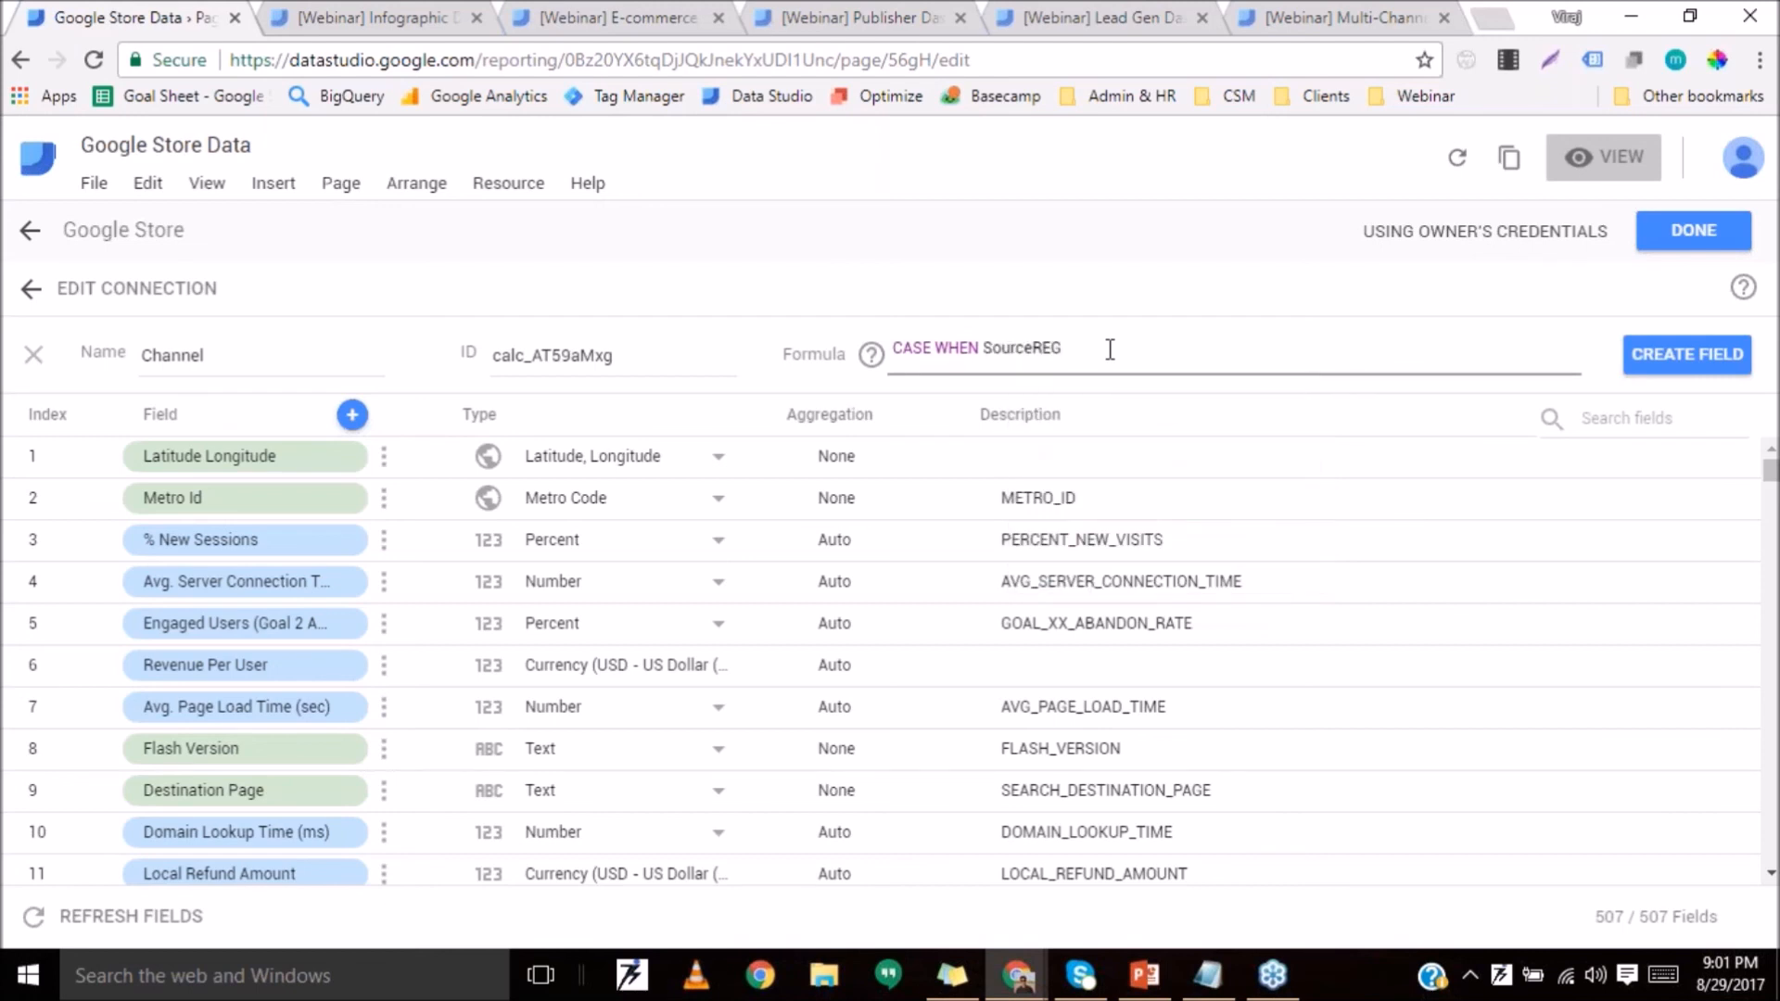
pyautogui.press('BackSpace')
pyautogui.press('BackSpace')
pyautogui.write('REg')
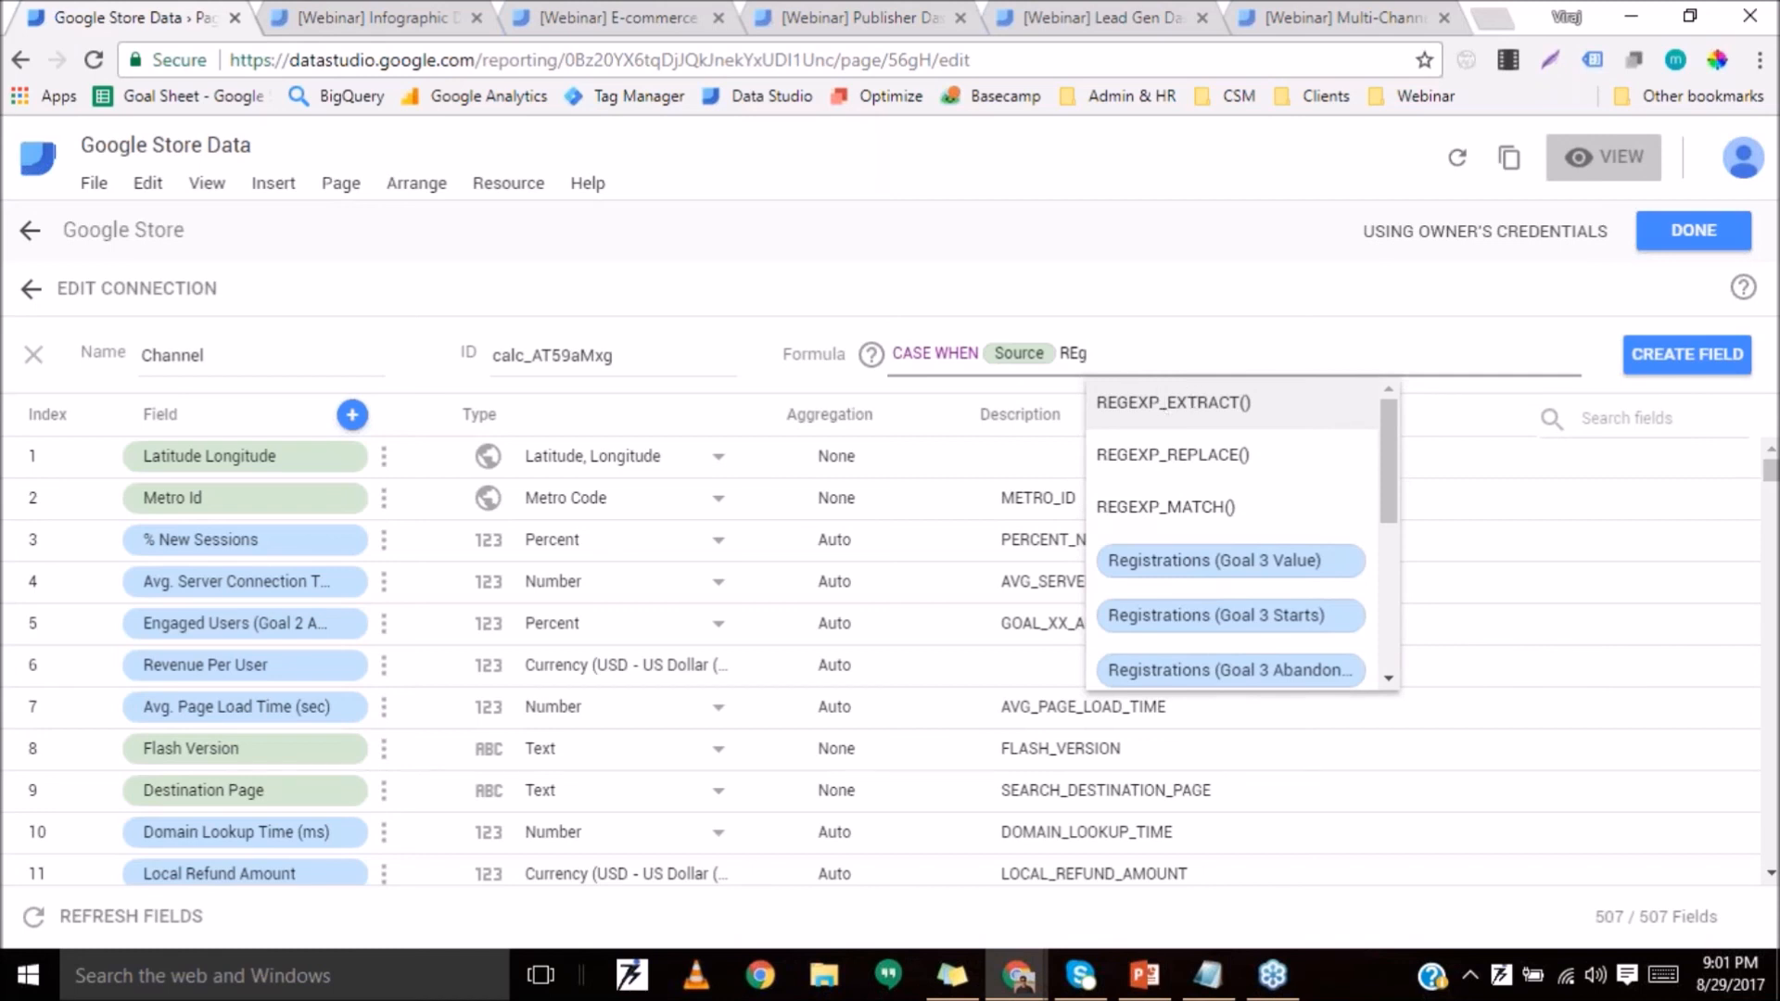
pyautogui.click(1155, 403)
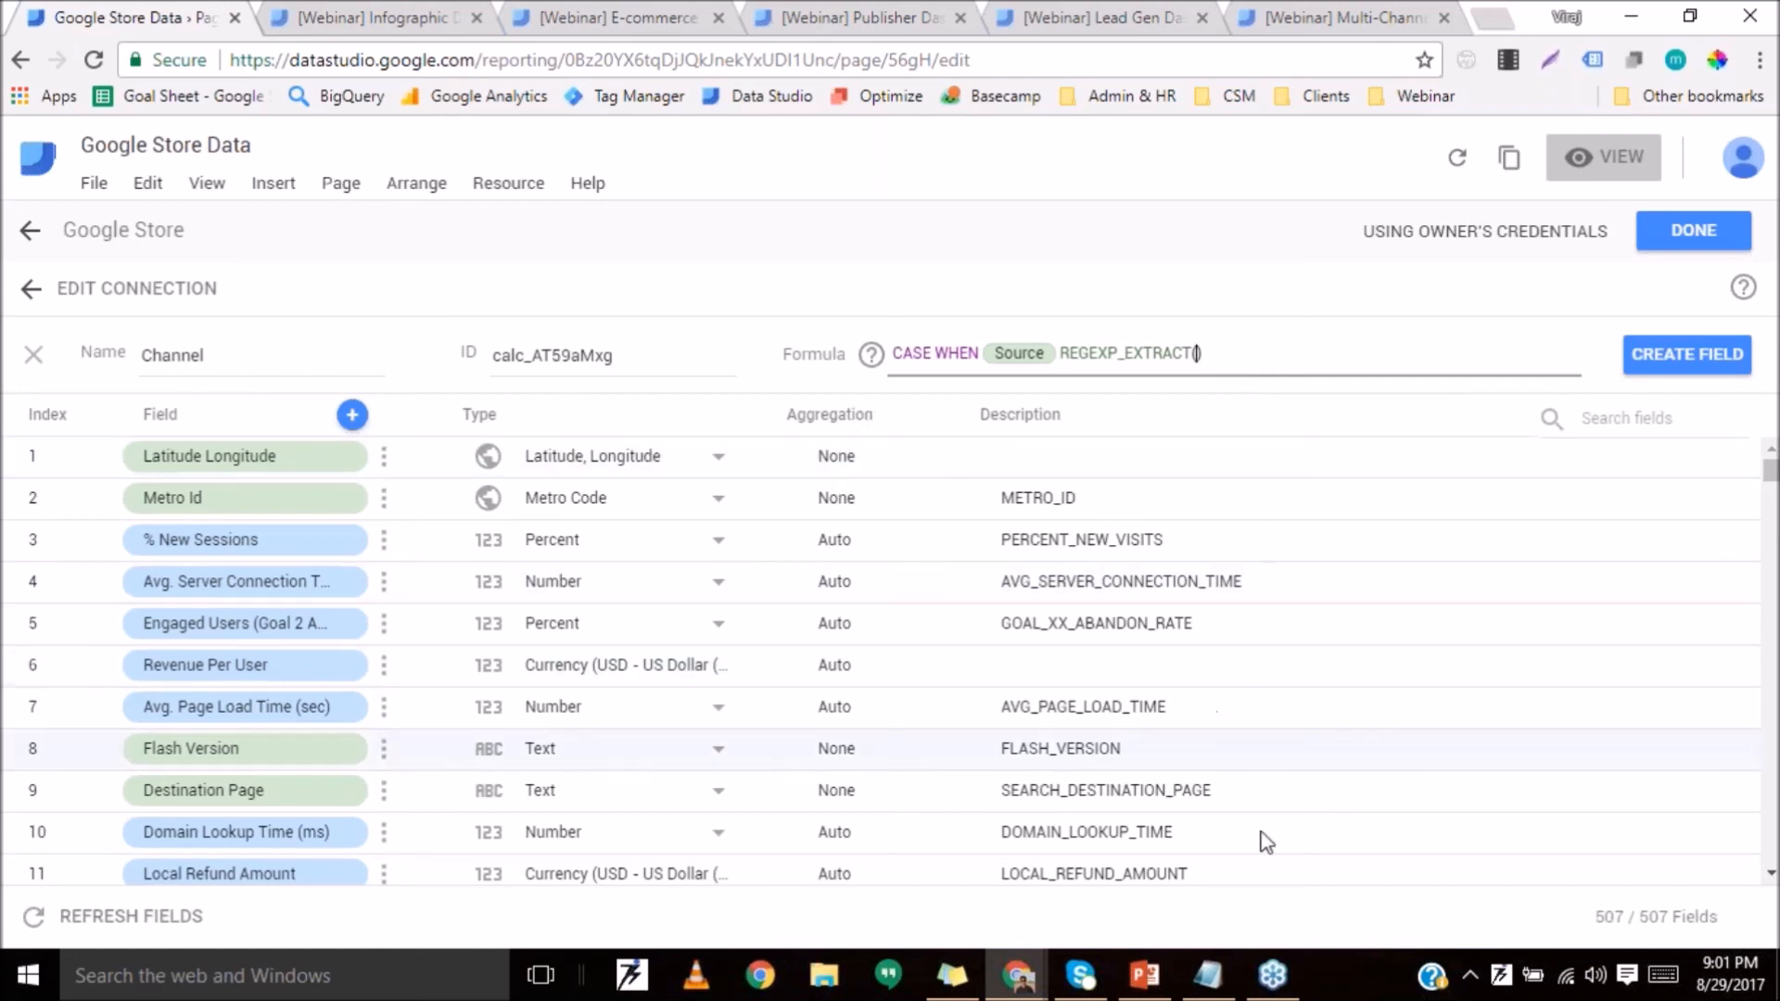
# Replace the Channel formula with the full CASE WHEN REGEXP_MATCH statement from Notepad, create the field and finish editing the data source.
pyautogui.click(1210, 976)
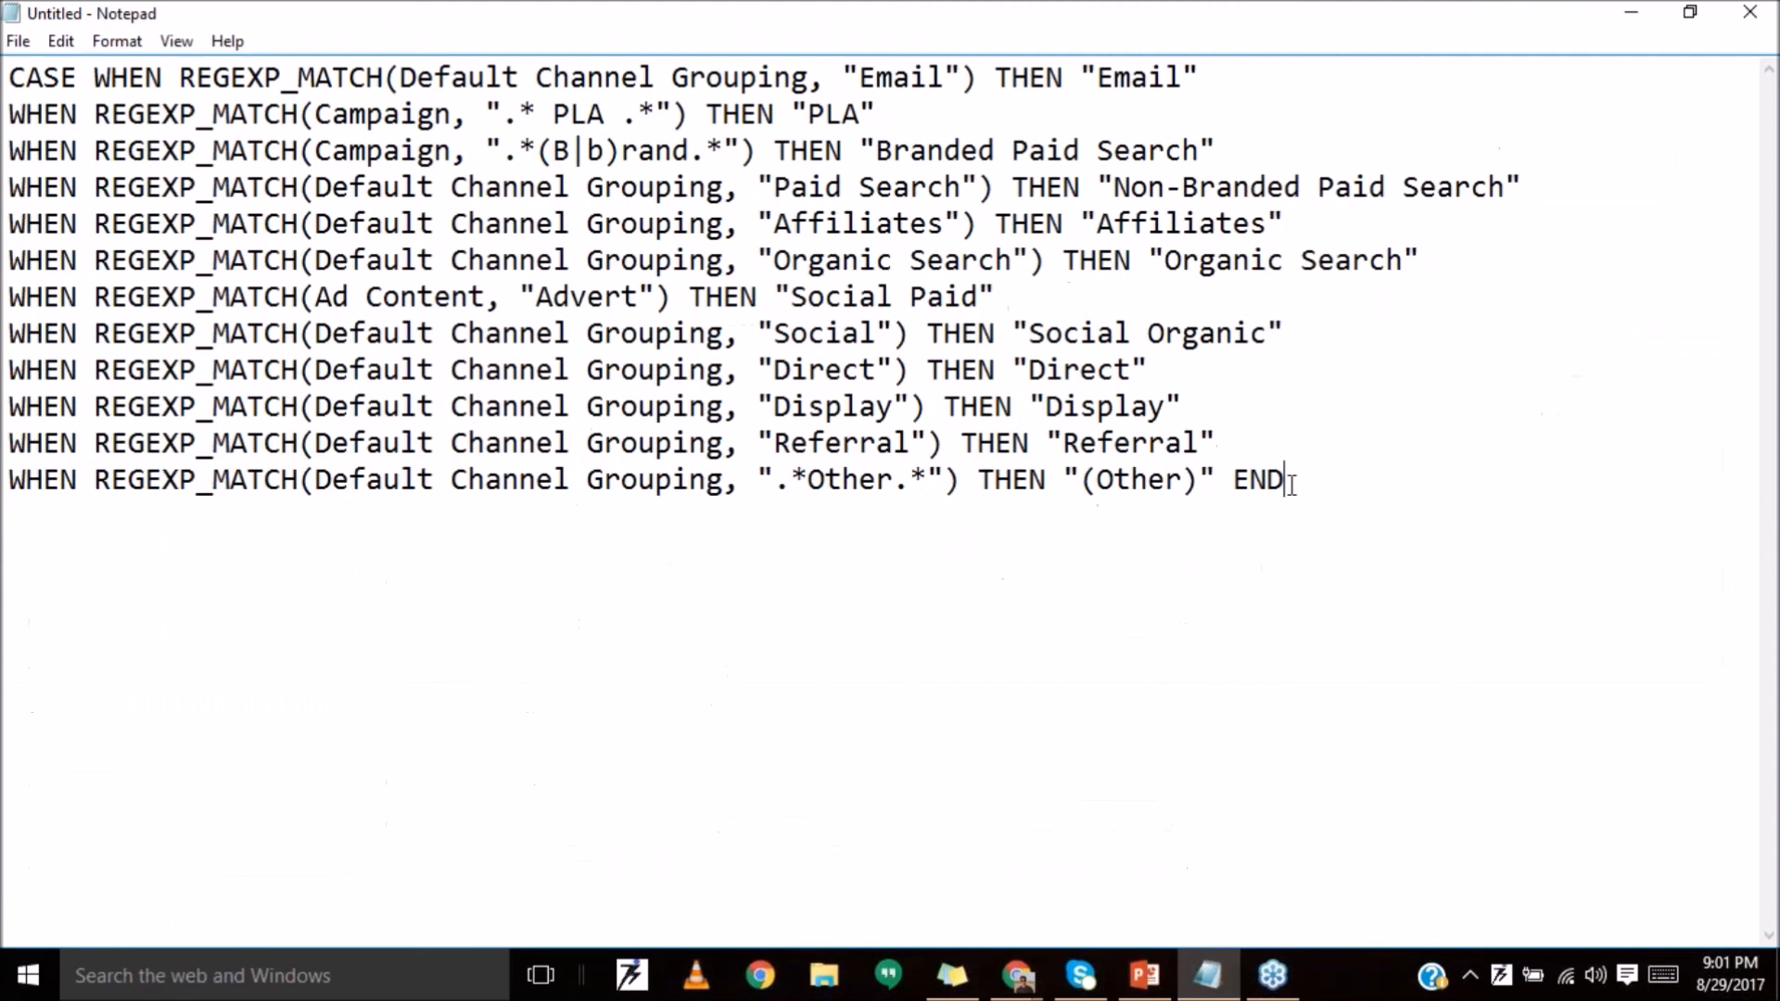
pyautogui.moveTo(1290, 486); pyautogui.dragTo(11, 81)
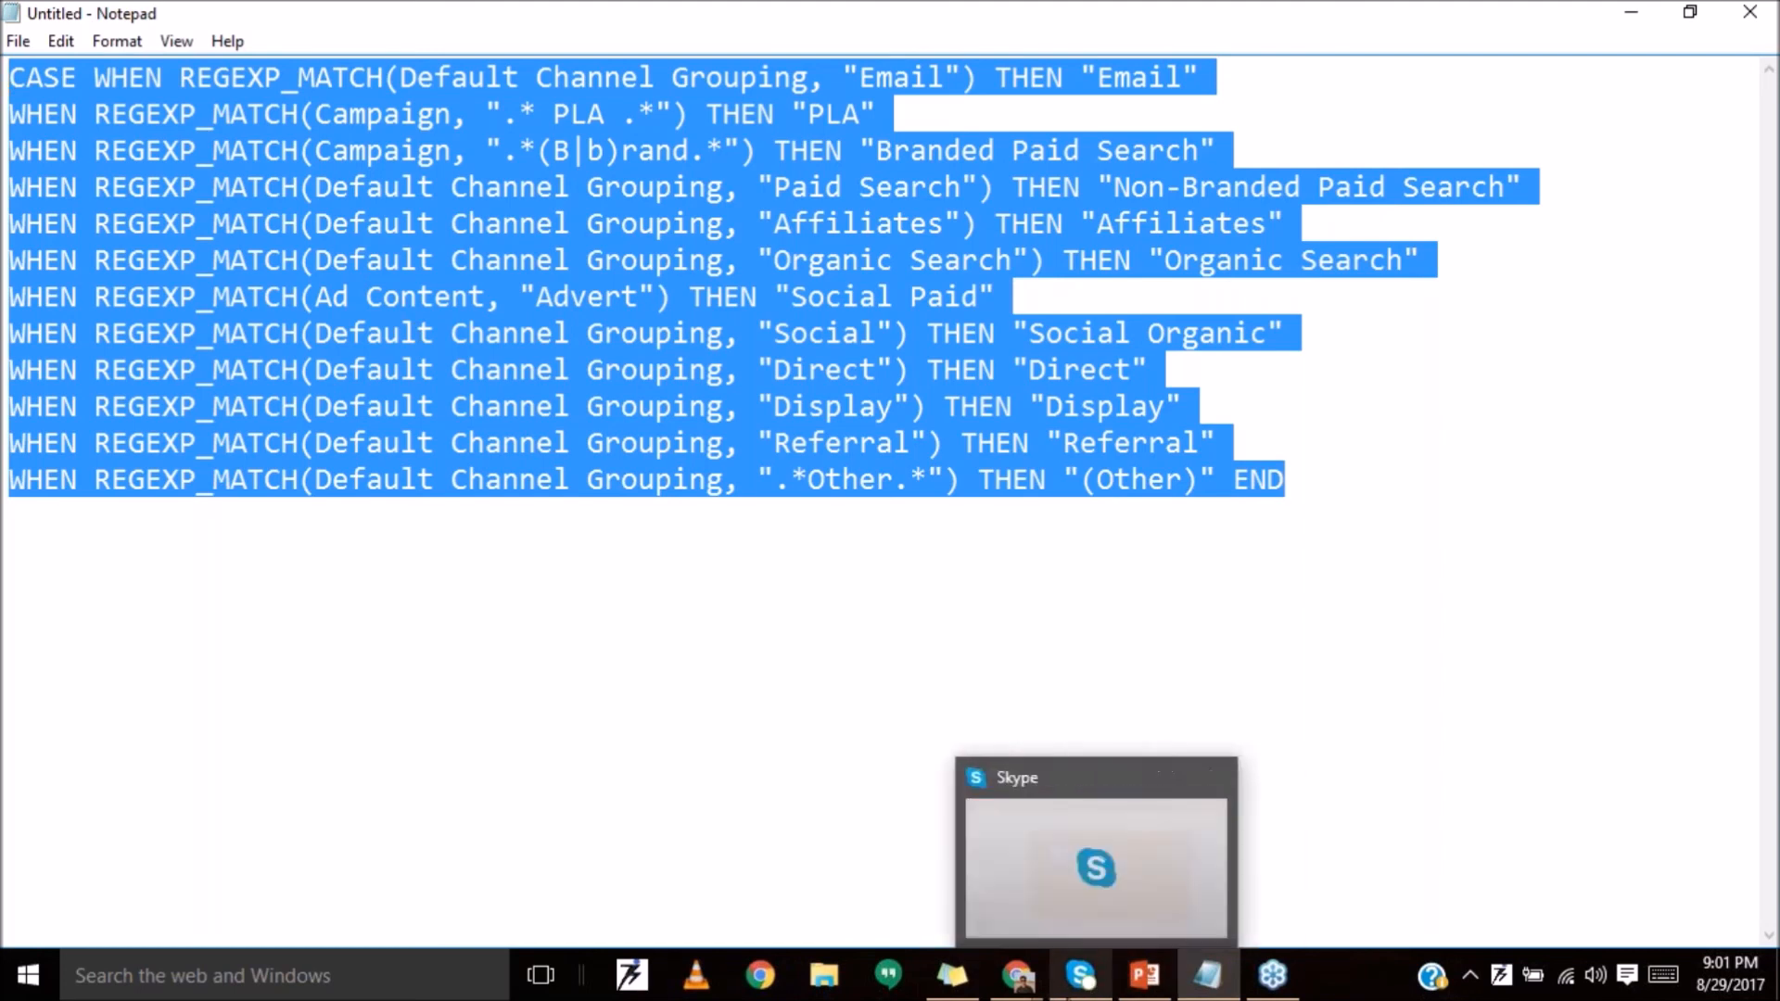
pyautogui.click(1018, 976)
pyautogui.click(918, 927)
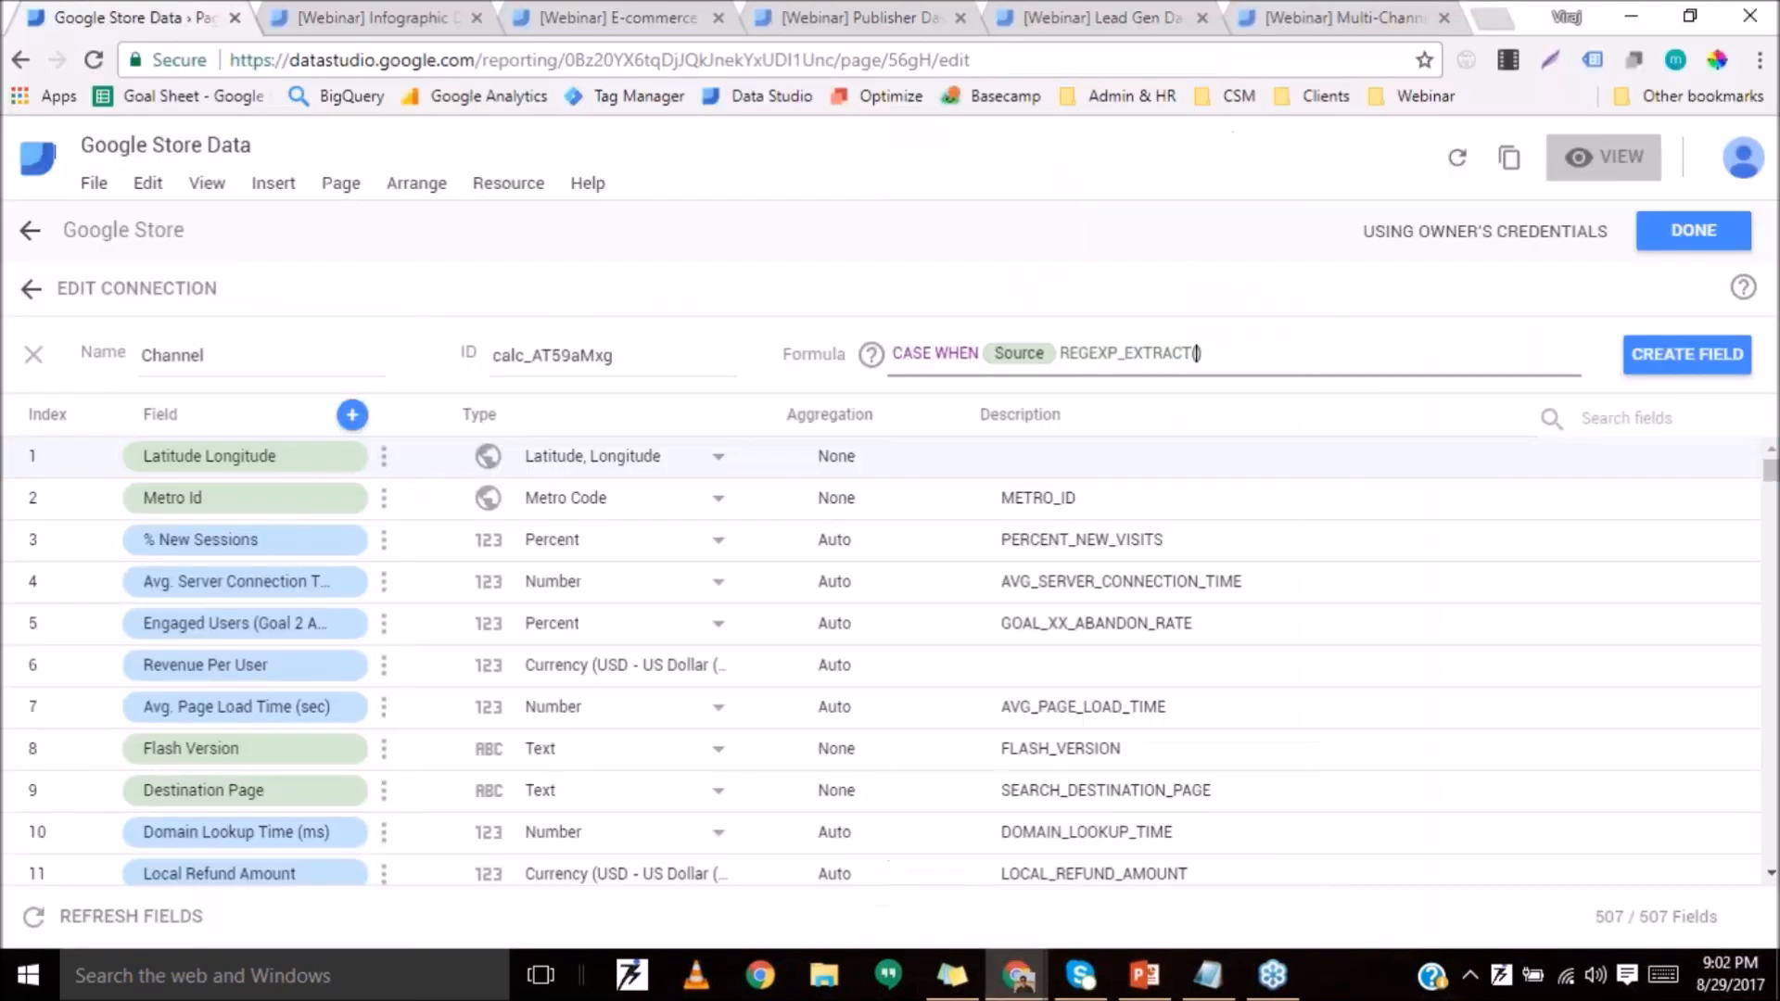
pyautogui.hotkey('ctrl', 'a')
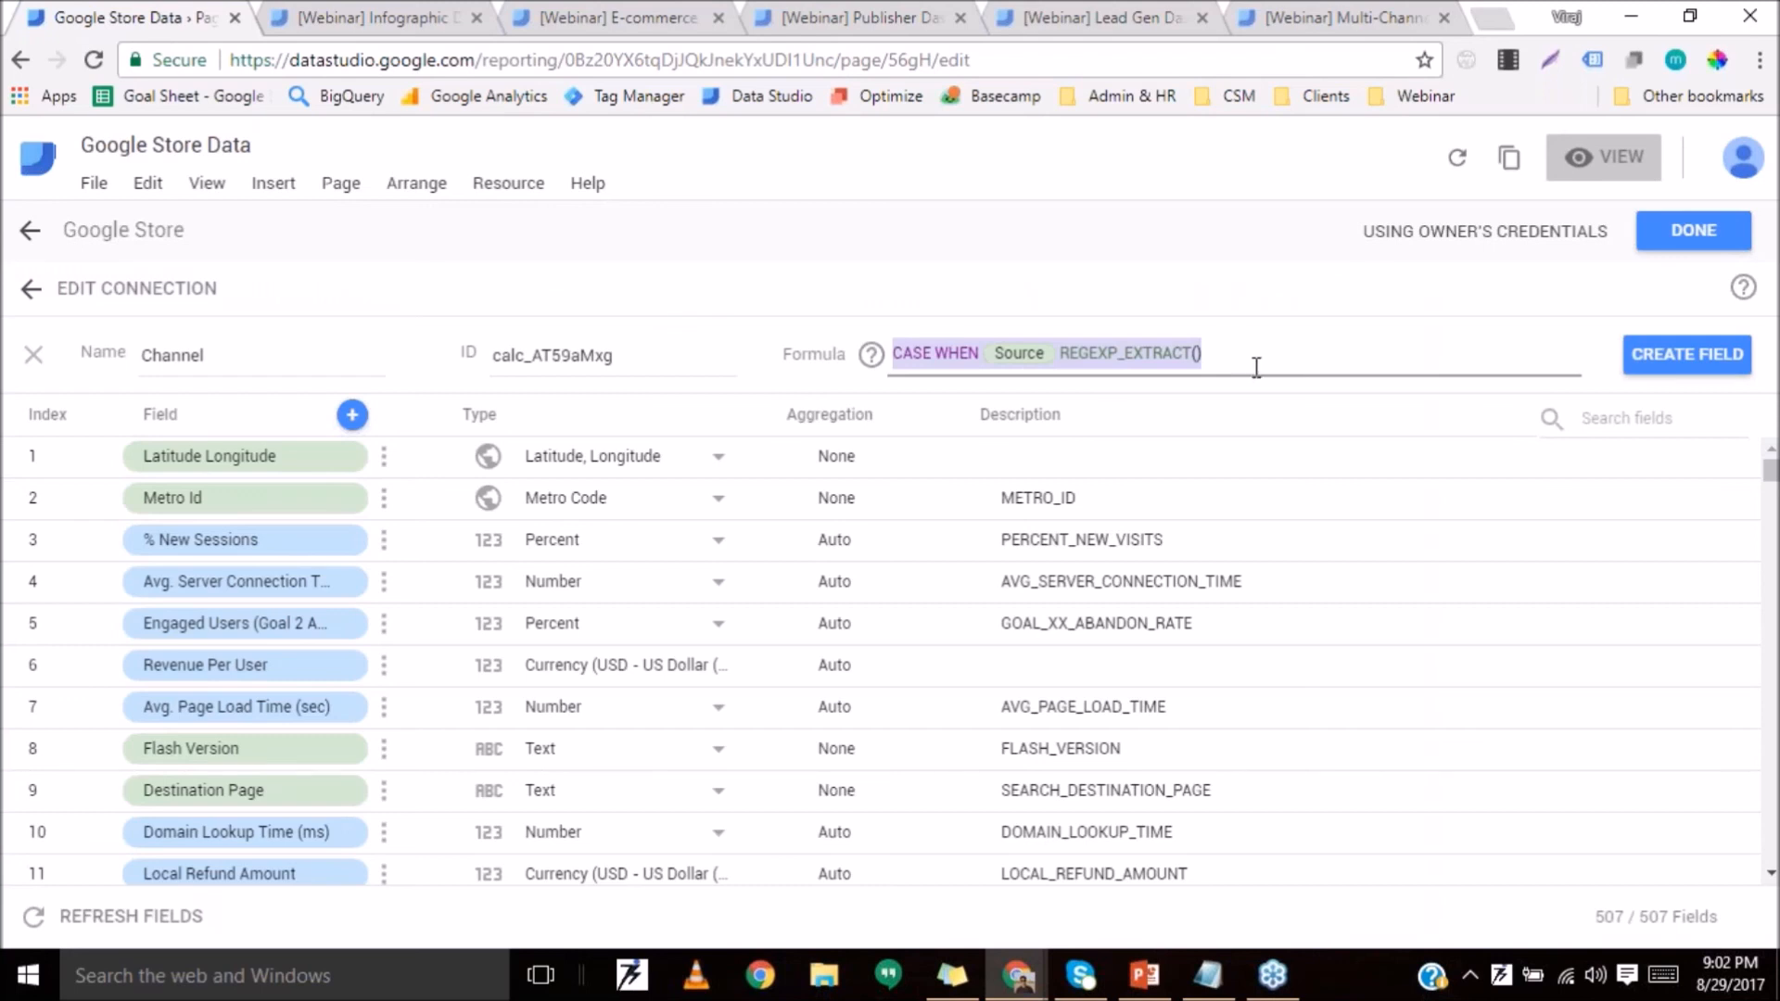
pyautogui.hotkey('ctrl', 'v')
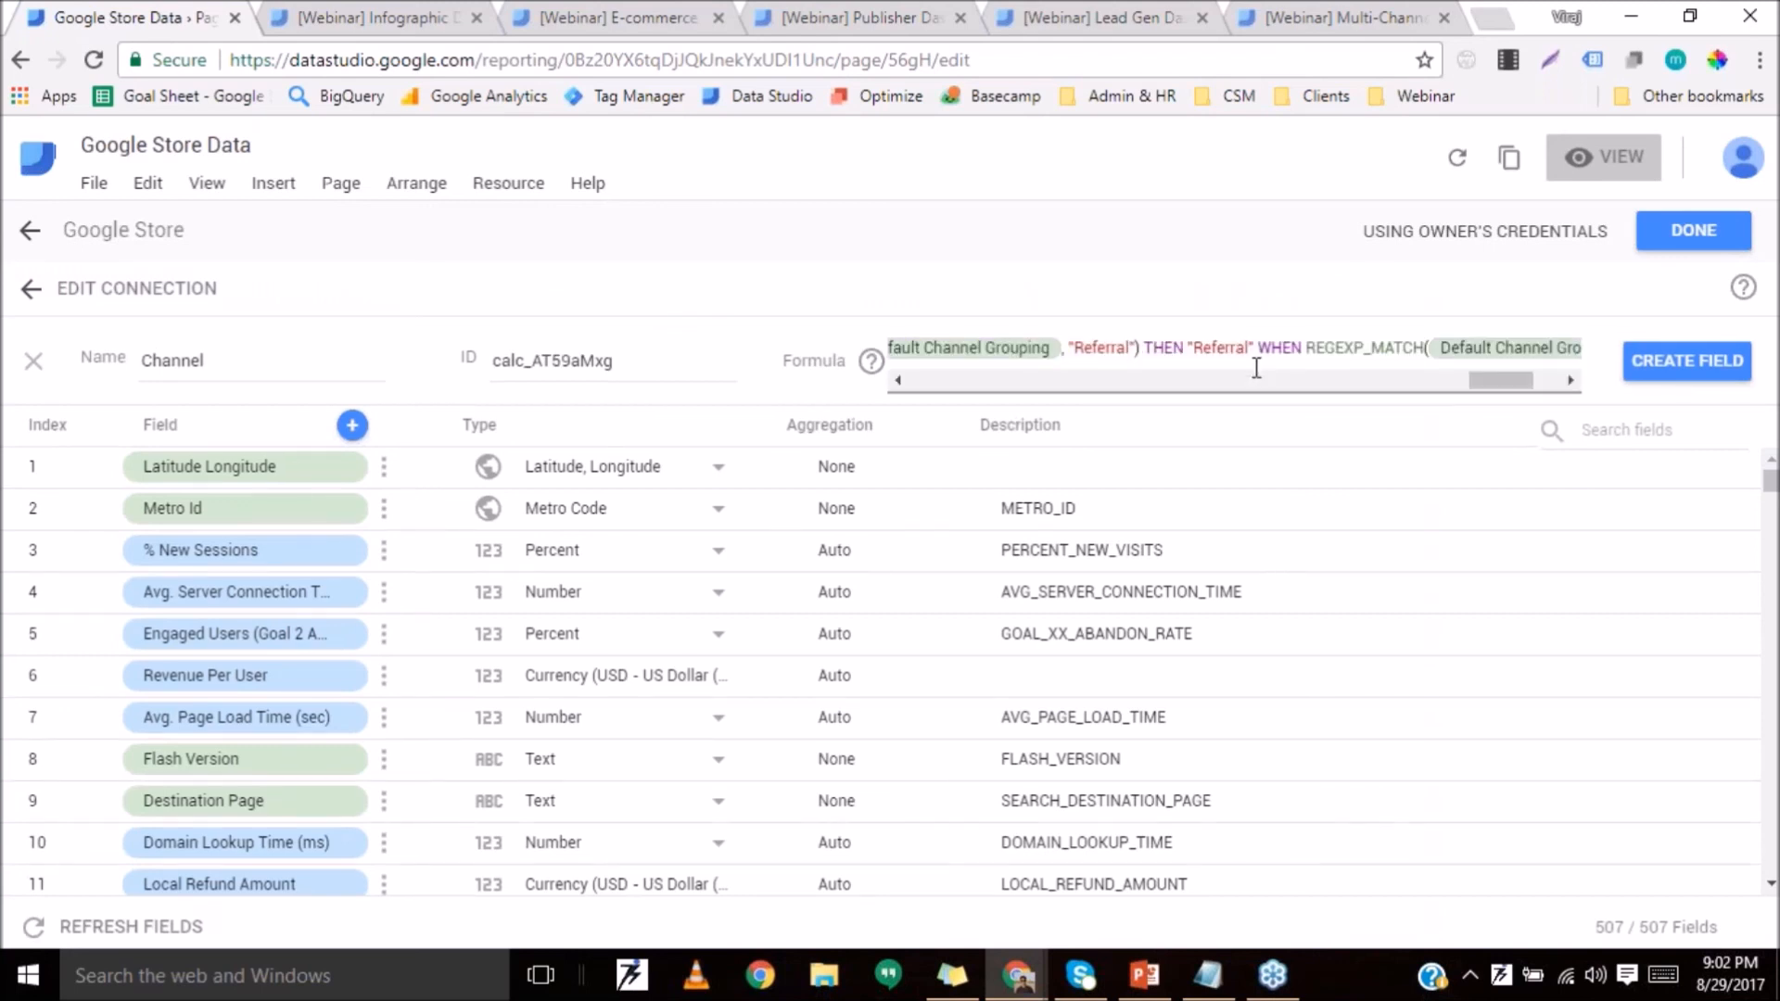
pyautogui.click(1666, 380)
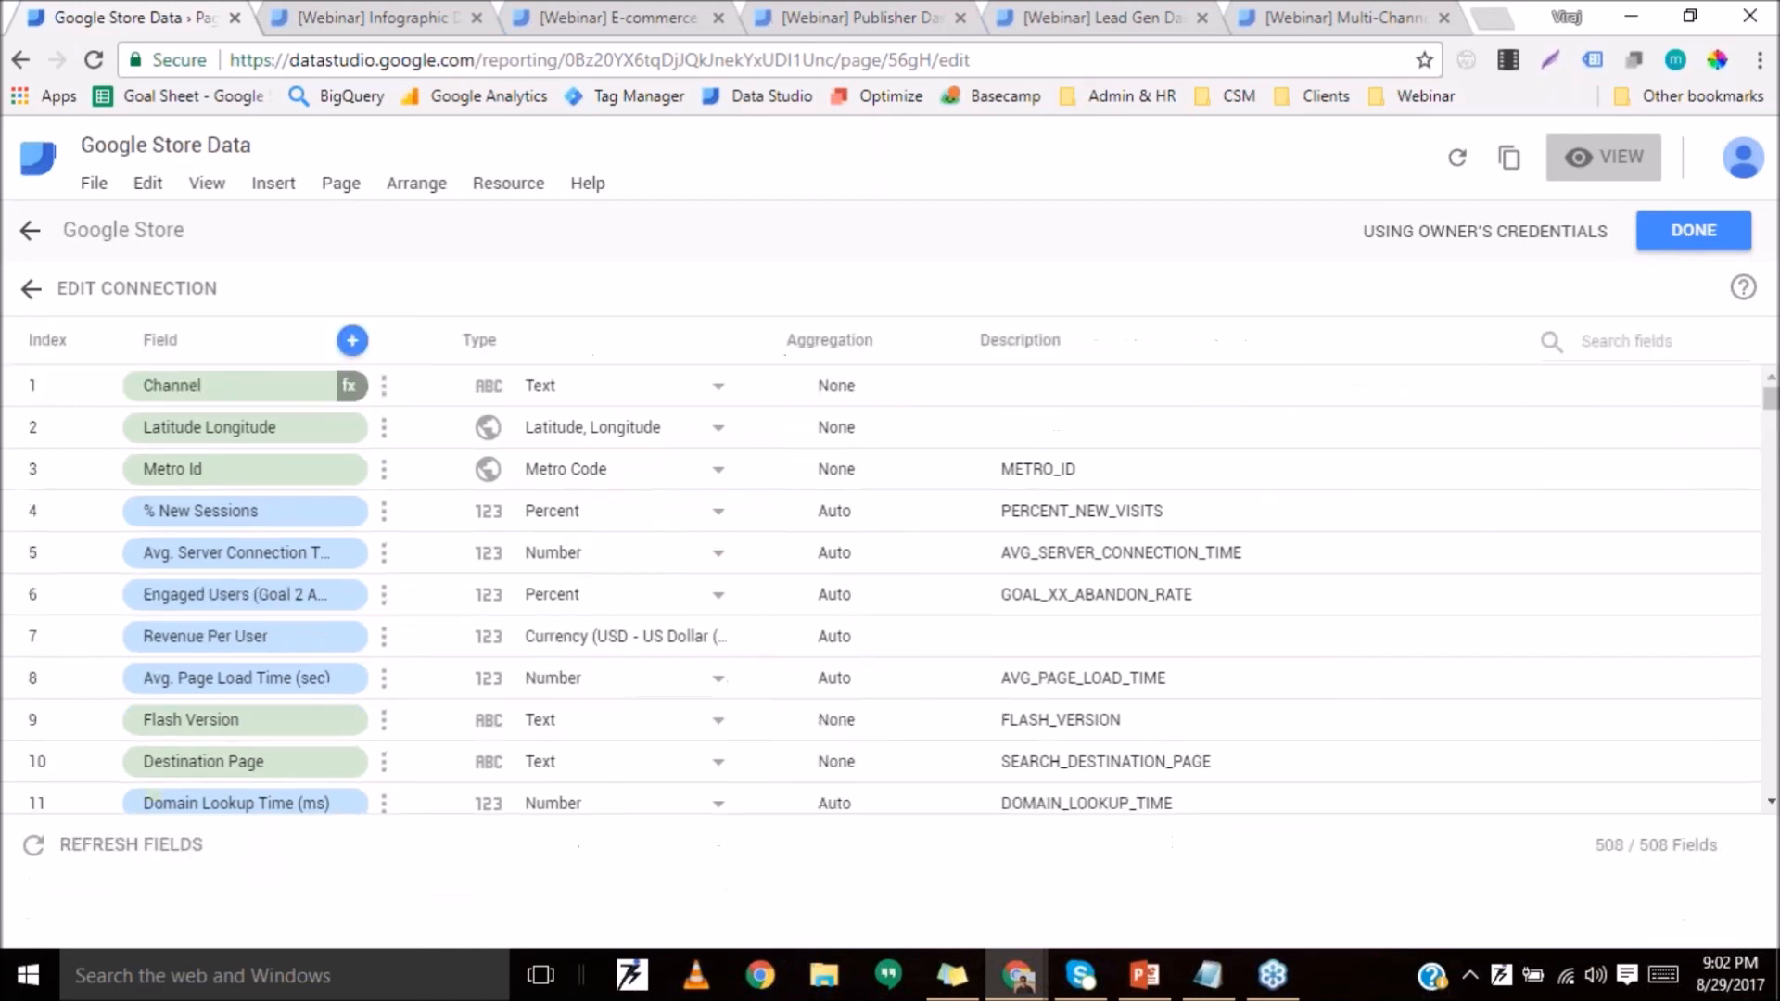
pyautogui.click(1684, 243)
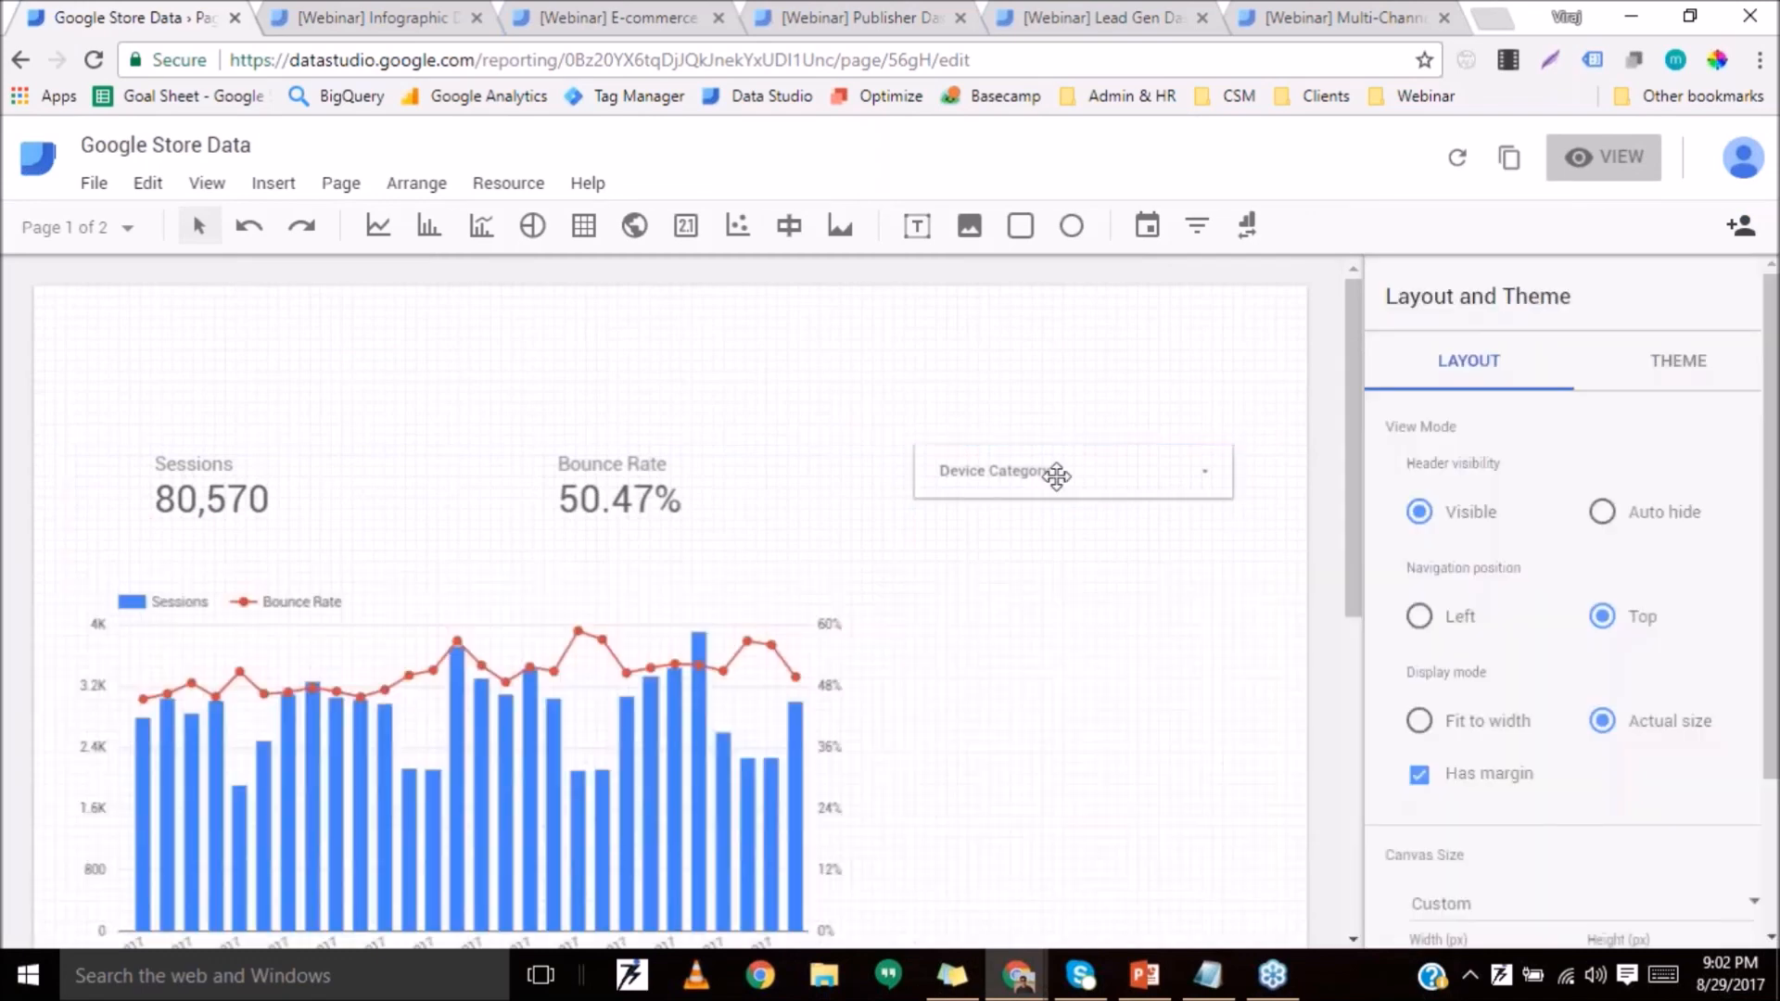
# Change the dimension of the Device Category filter control within the group to the calculated Channel field.
pyautogui.click(1115, 486)
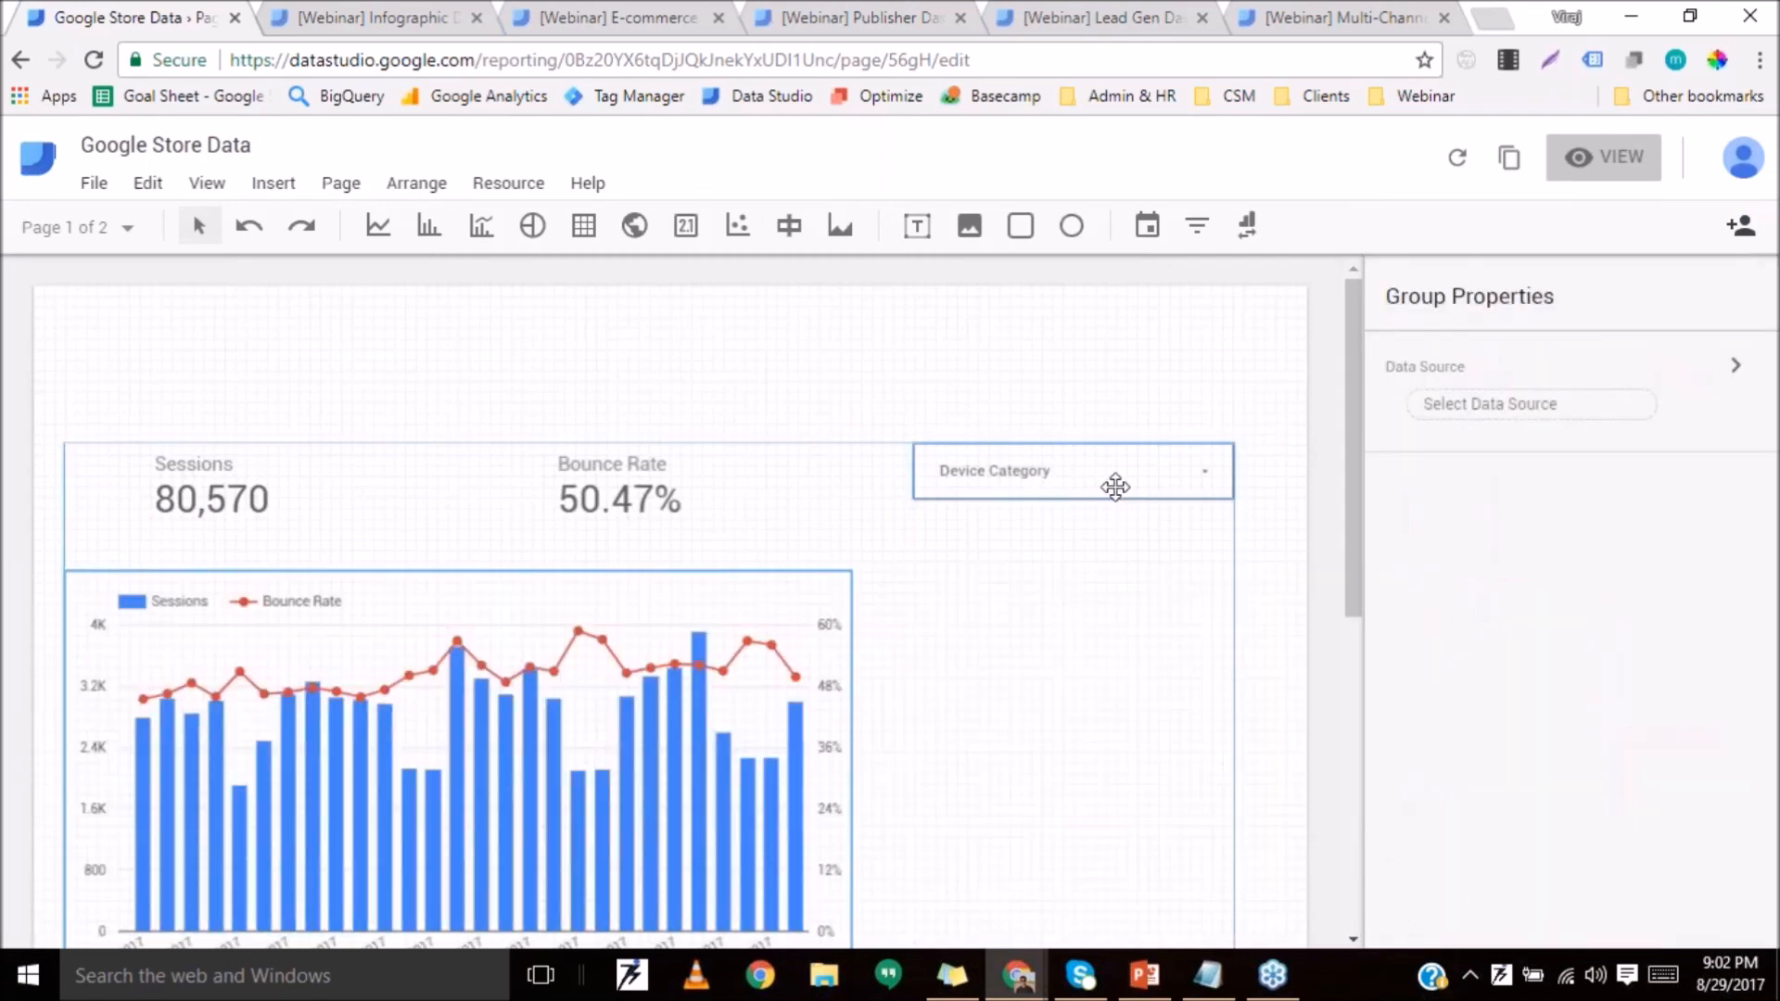
pyautogui.click(1057, 469)
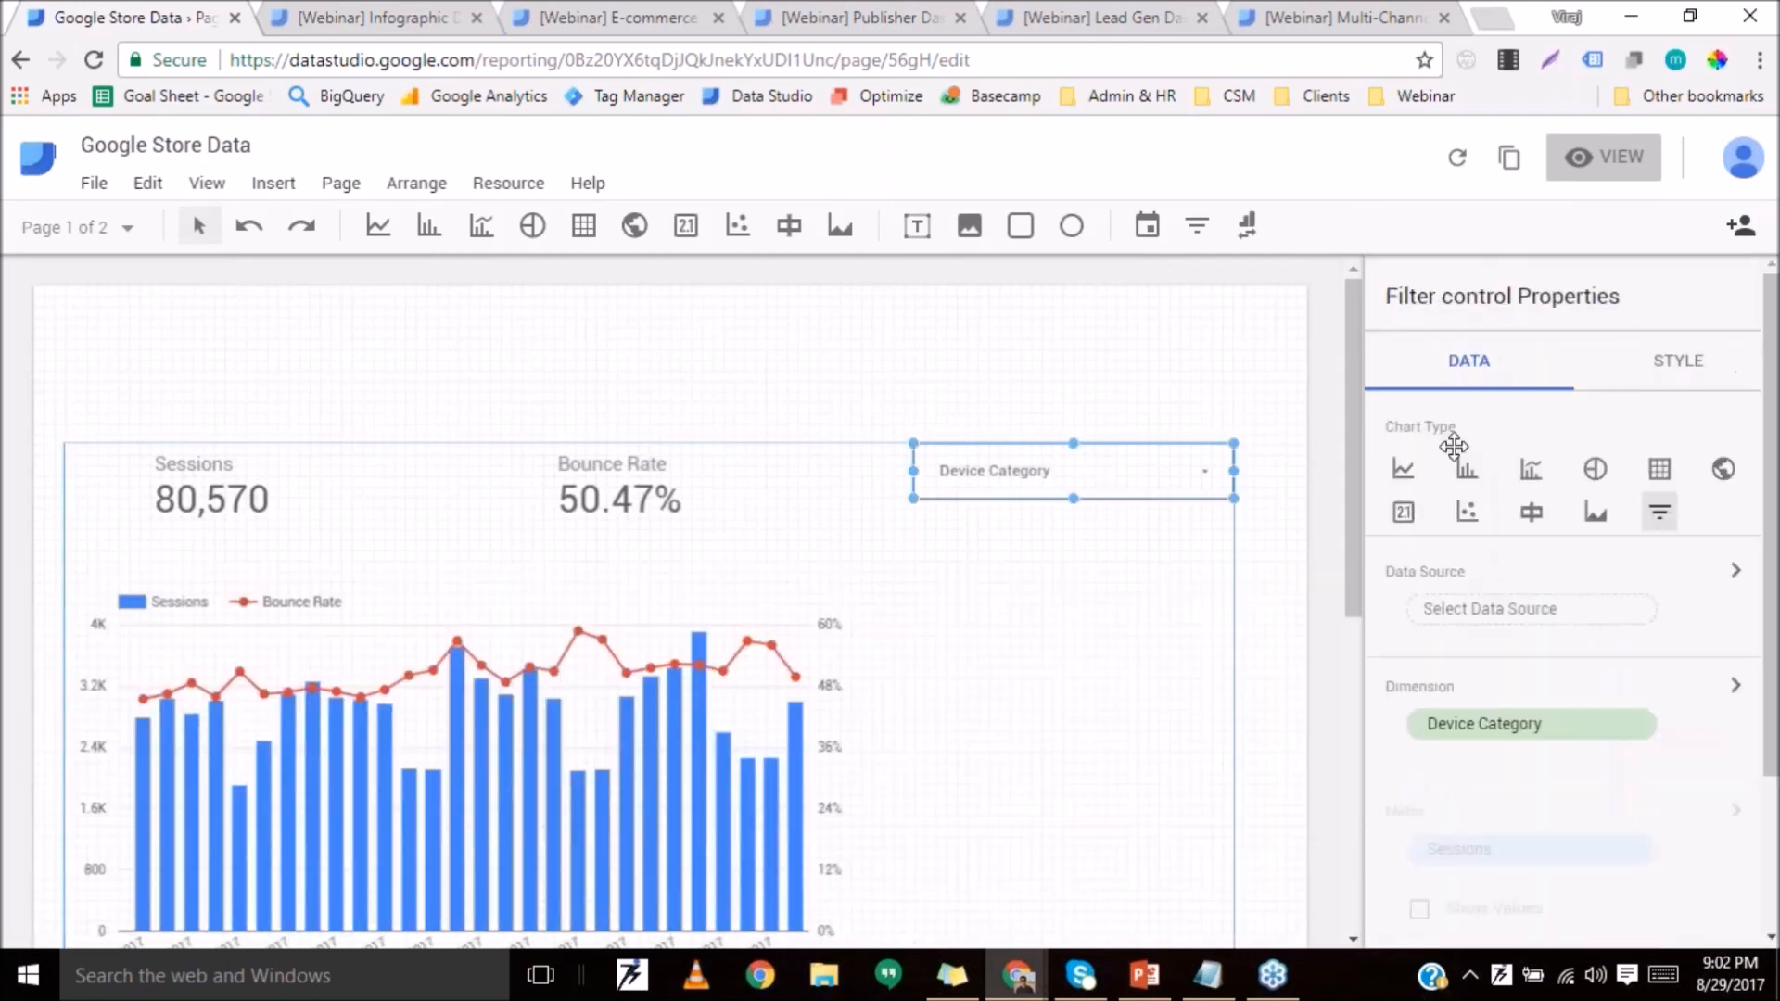
pyautogui.click(1512, 737)
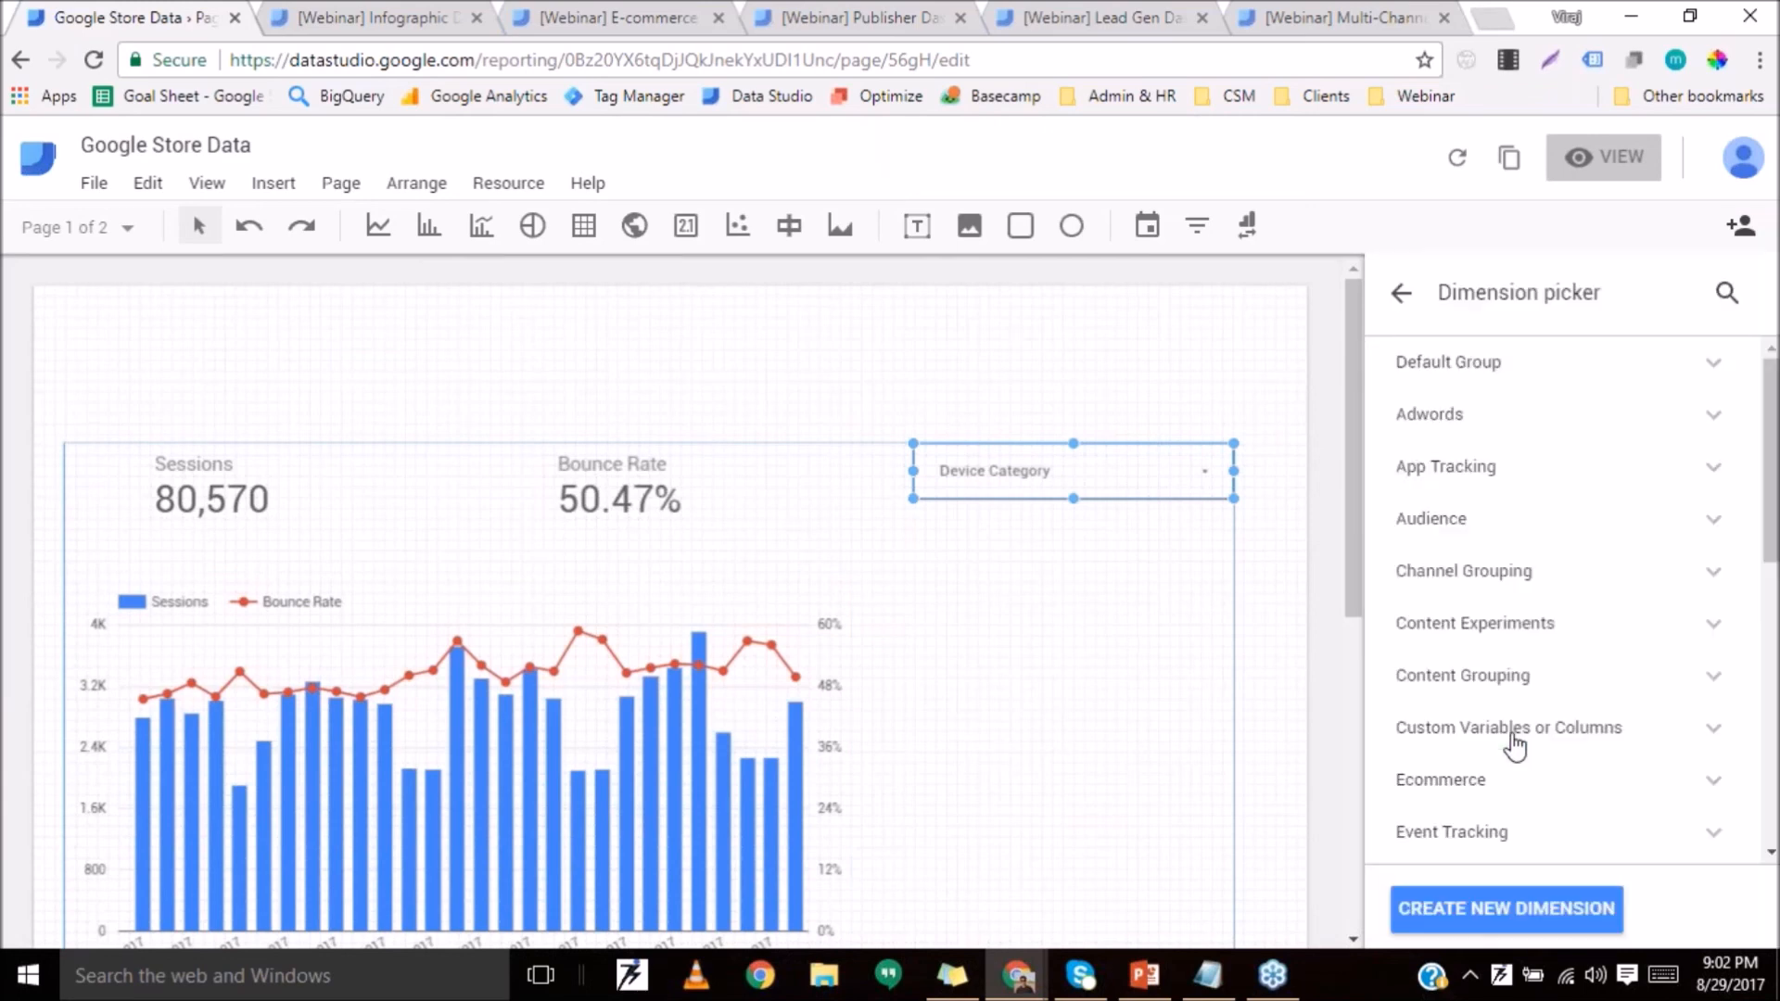
pyautogui.click(1724, 295)
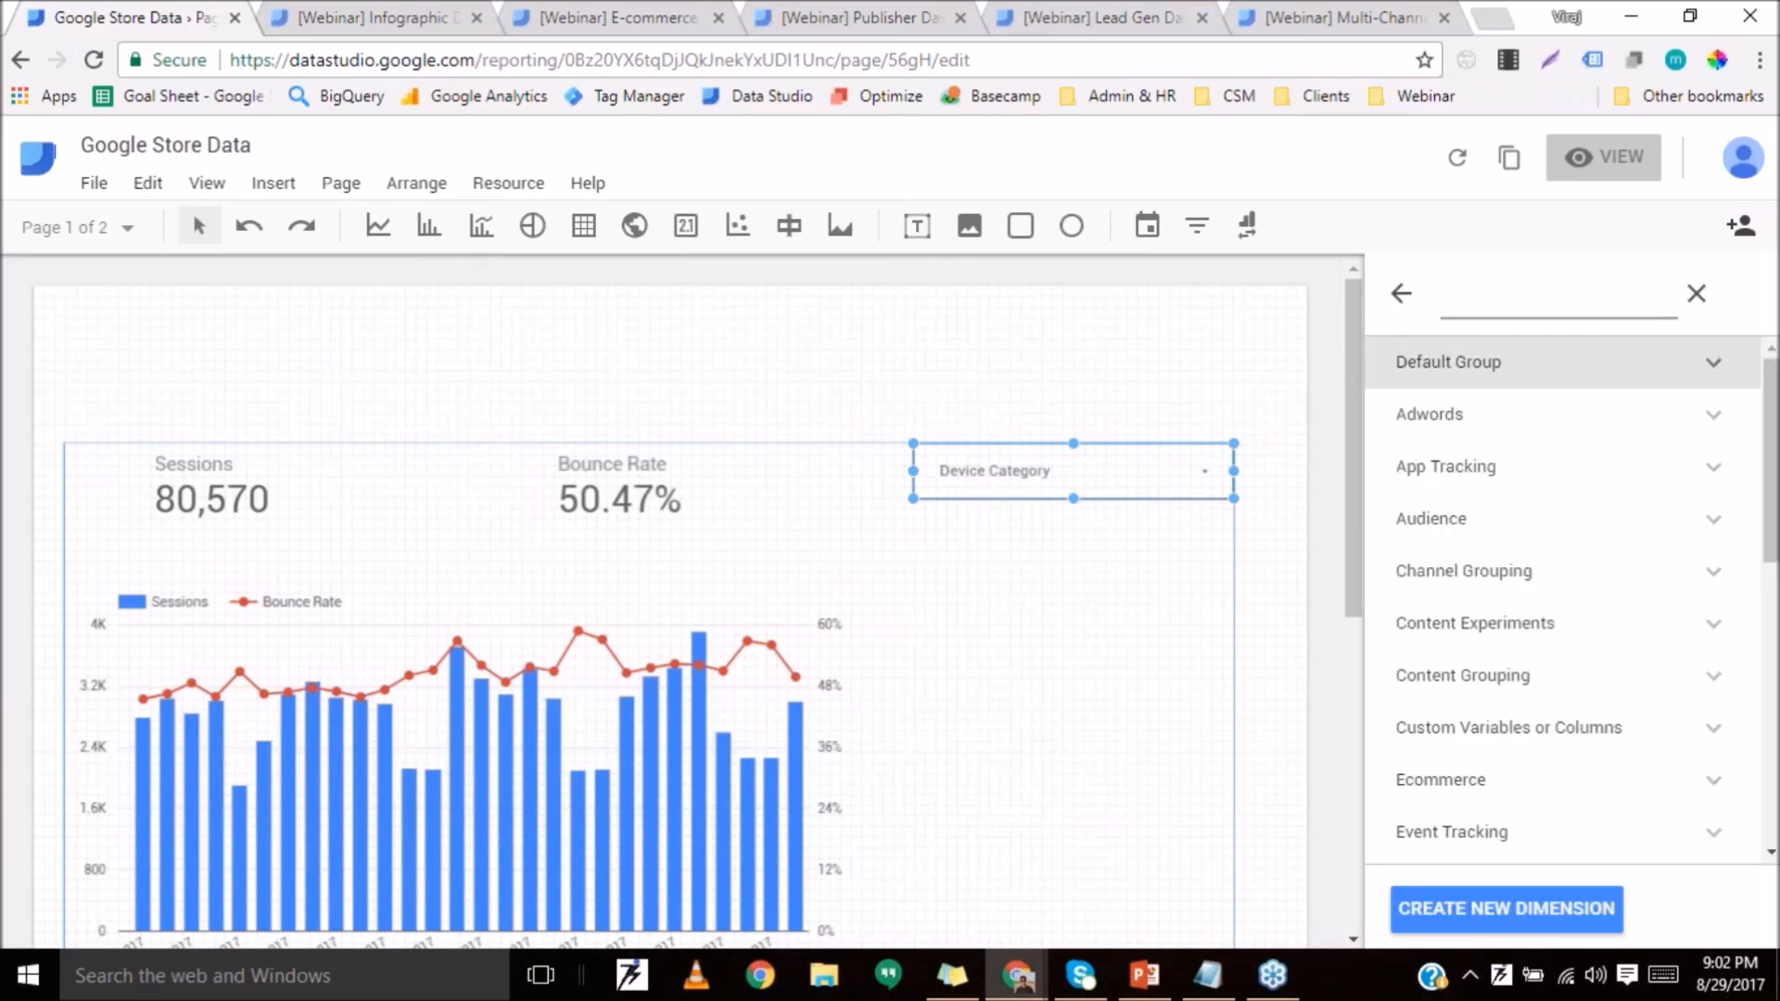
pyautogui.write('chann')
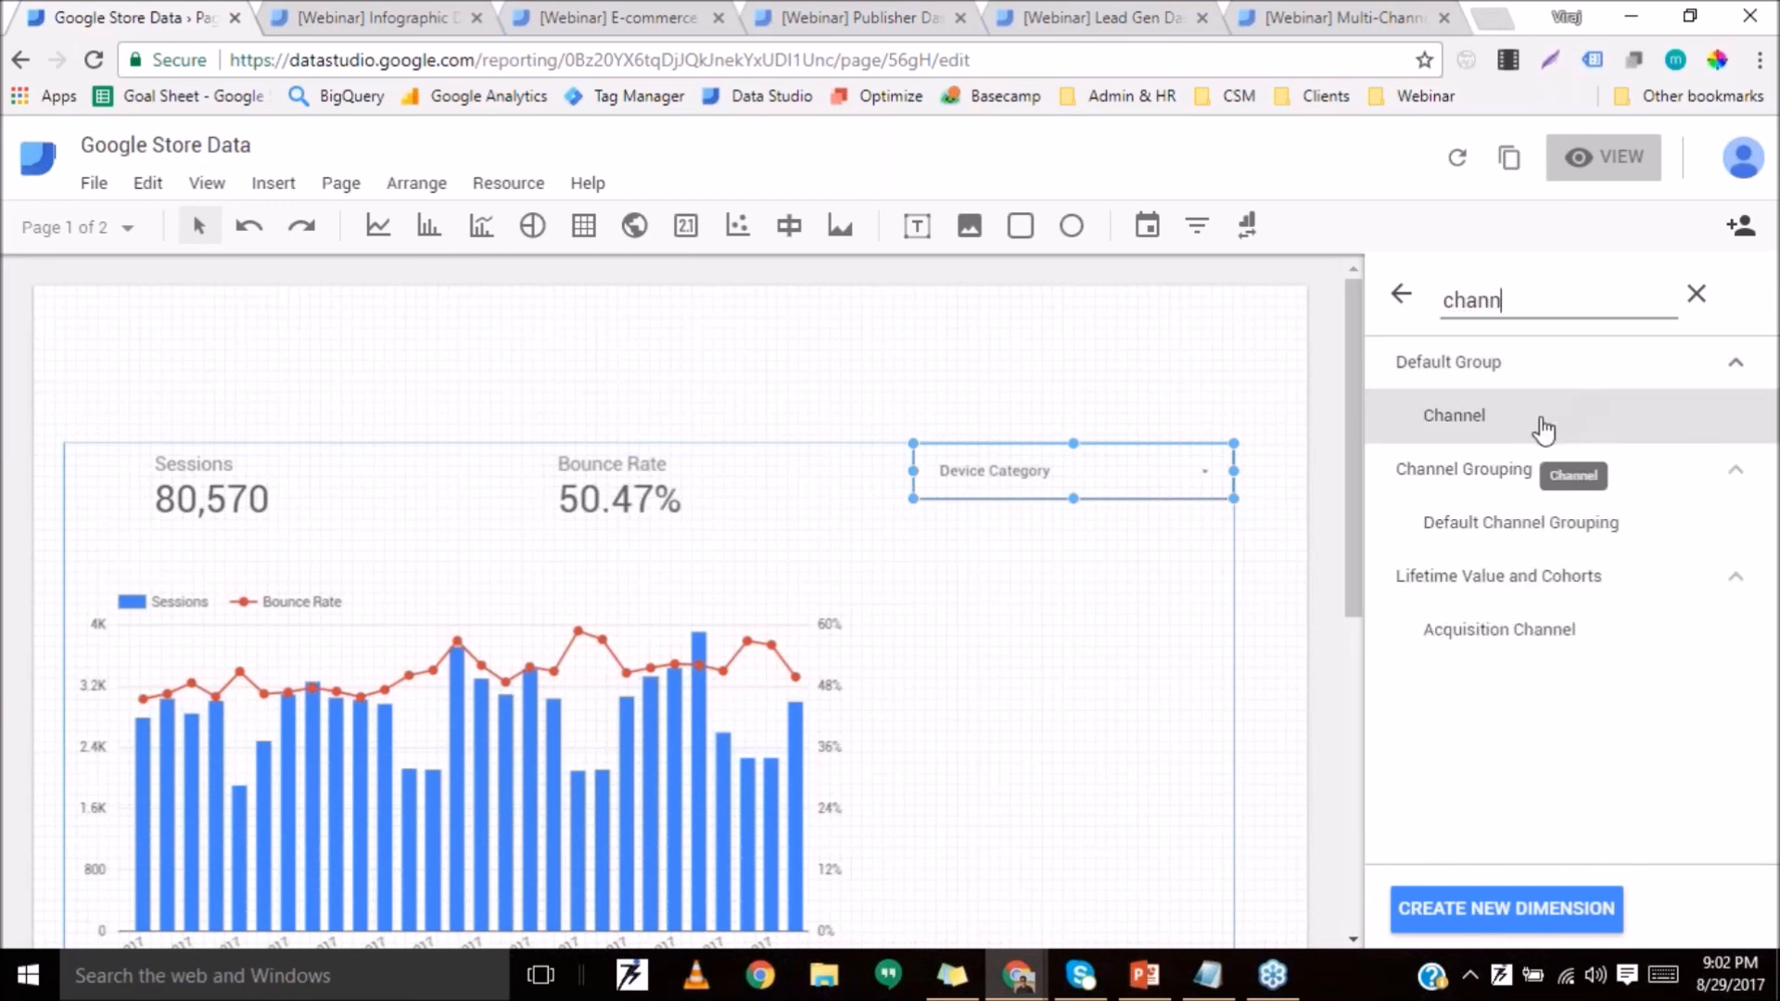
pyautogui.click(1492, 423)
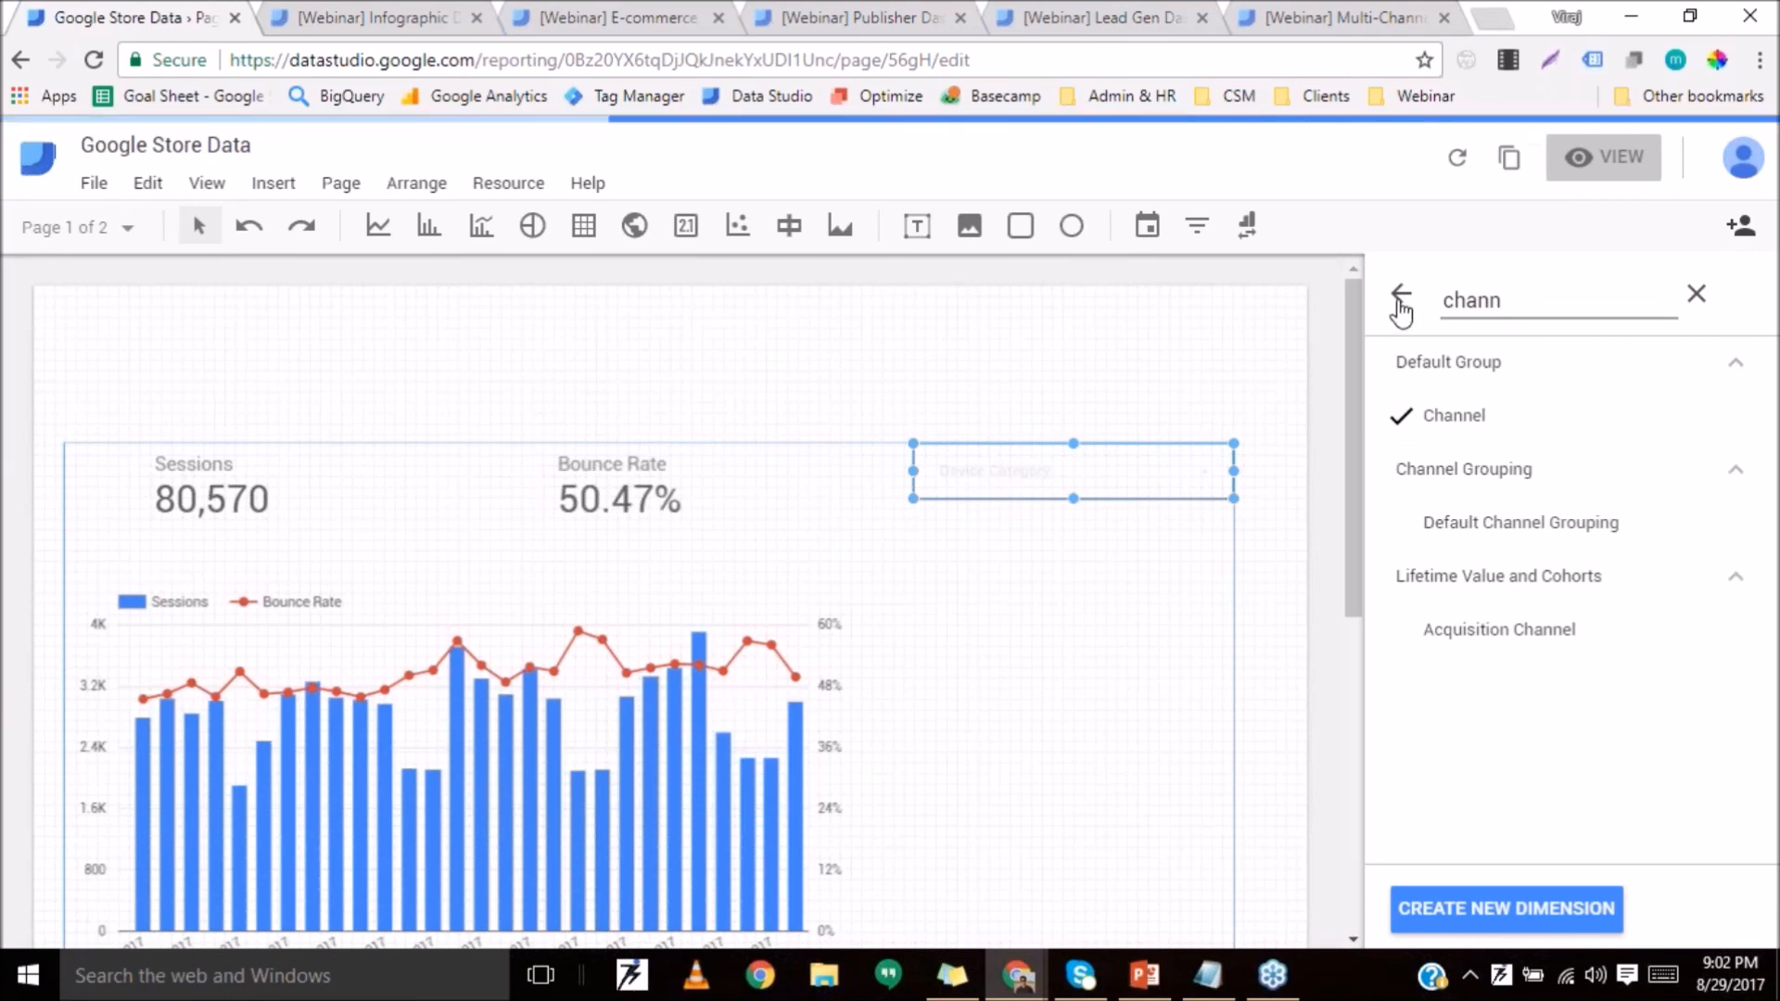
pyautogui.click(1333, 445)
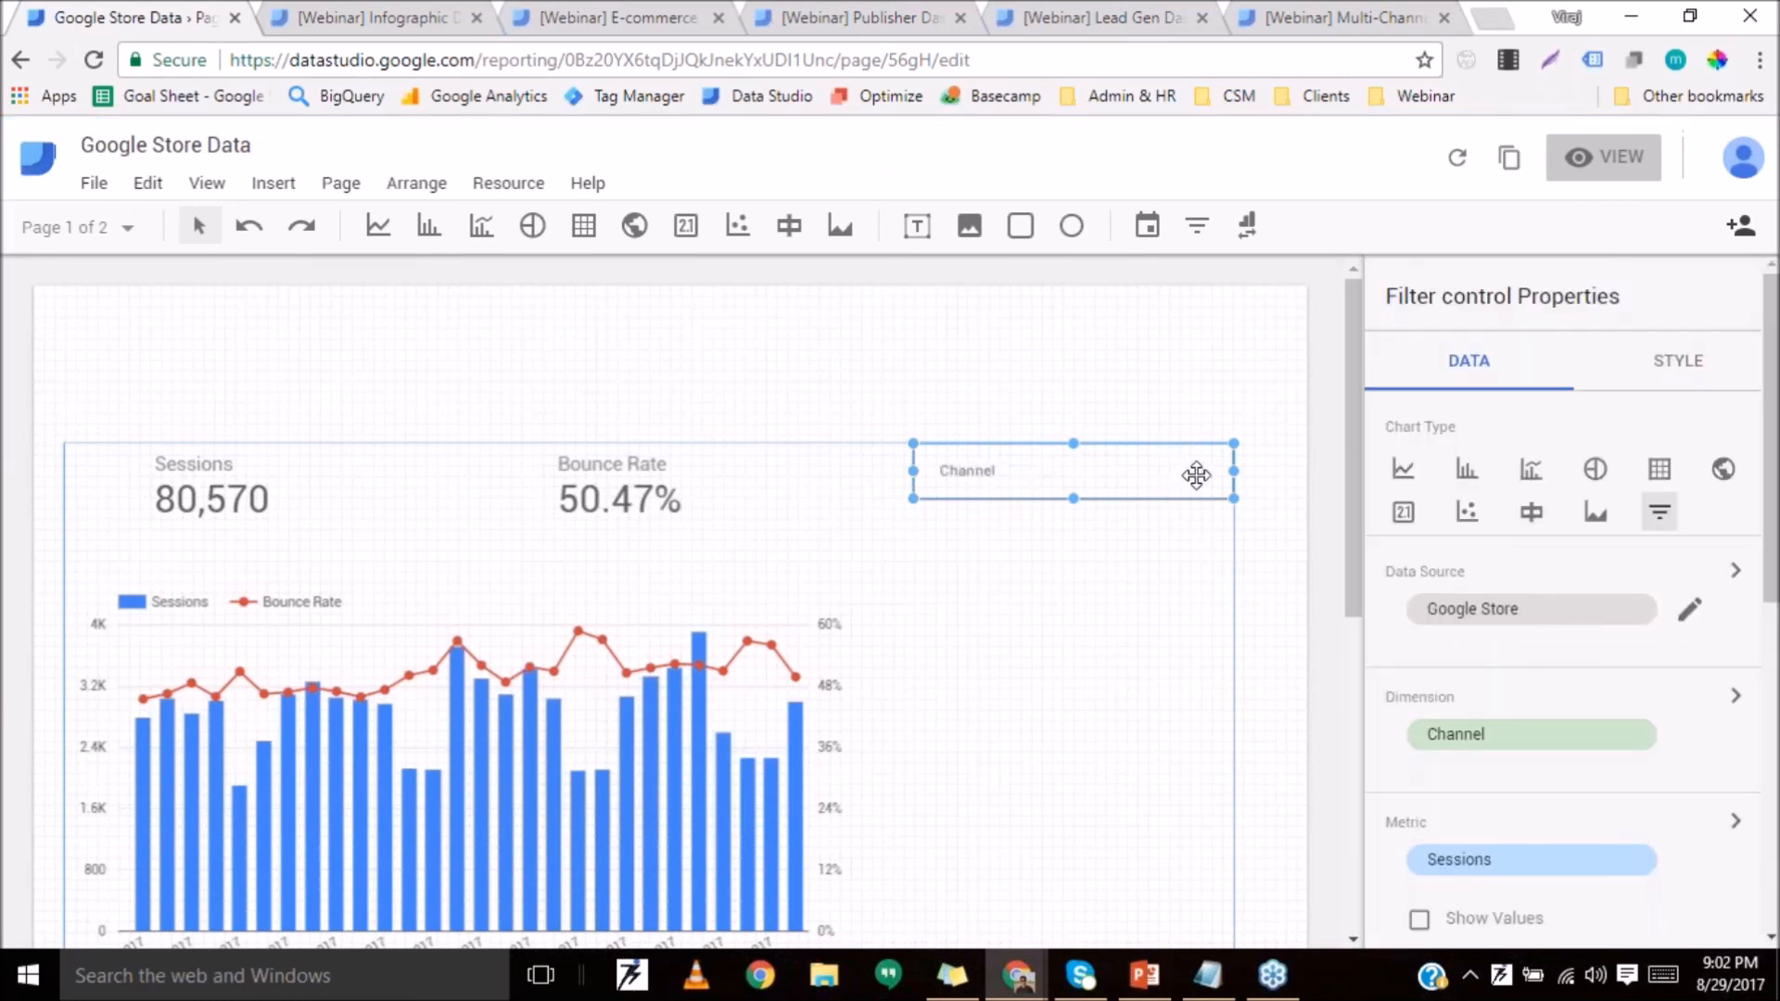
# Test the Channel filter in view mode by excluding Display, and return to editing the report.
pyautogui.click(1575, 166)
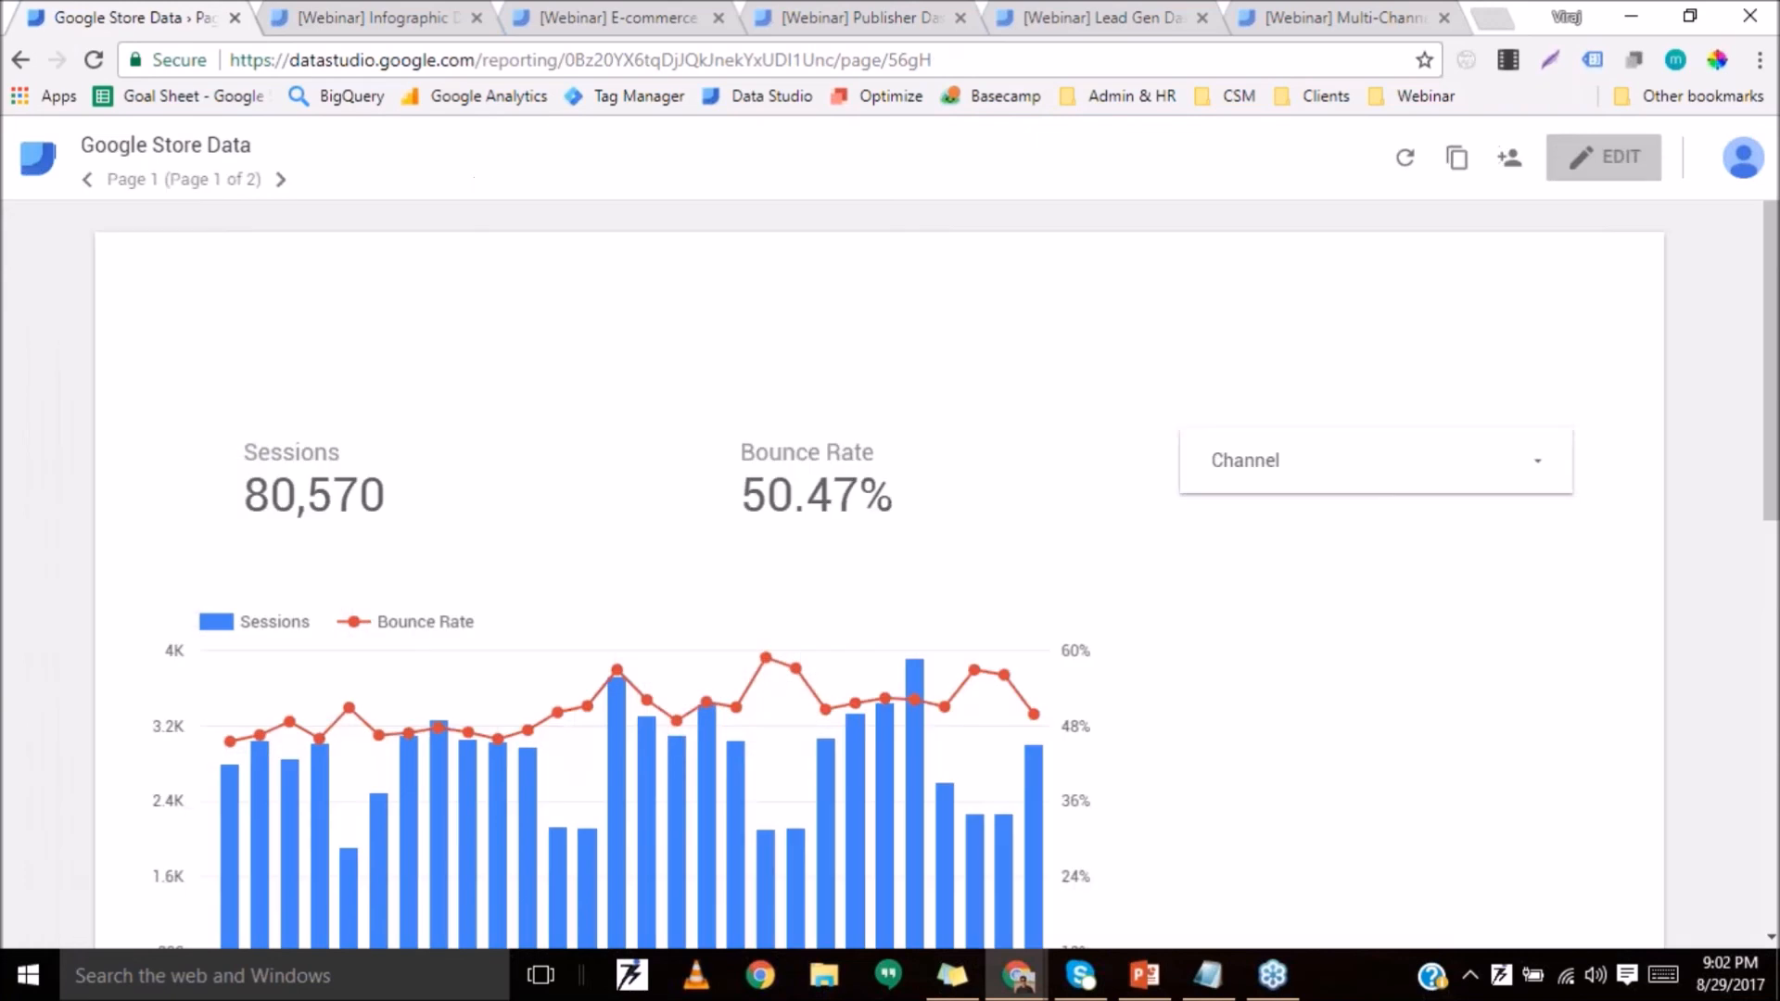
pyautogui.click(1442, 469)
pyautogui.click(1225, 744)
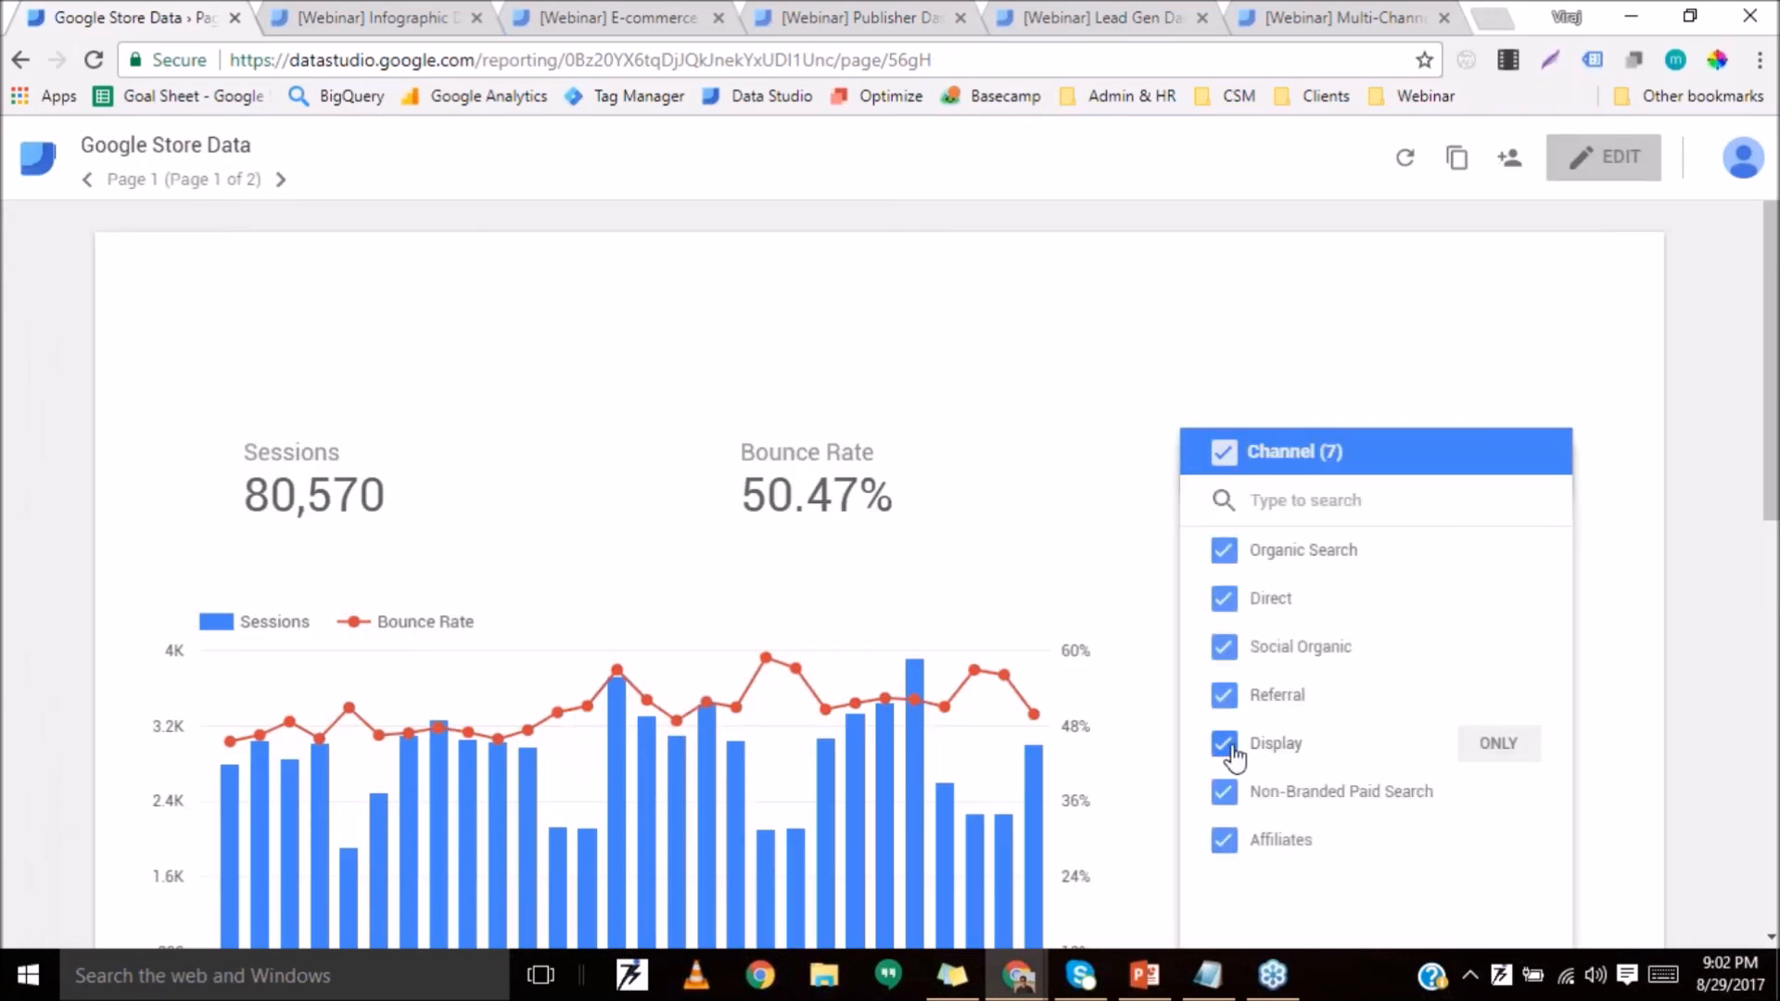
pyautogui.click(1371, 393)
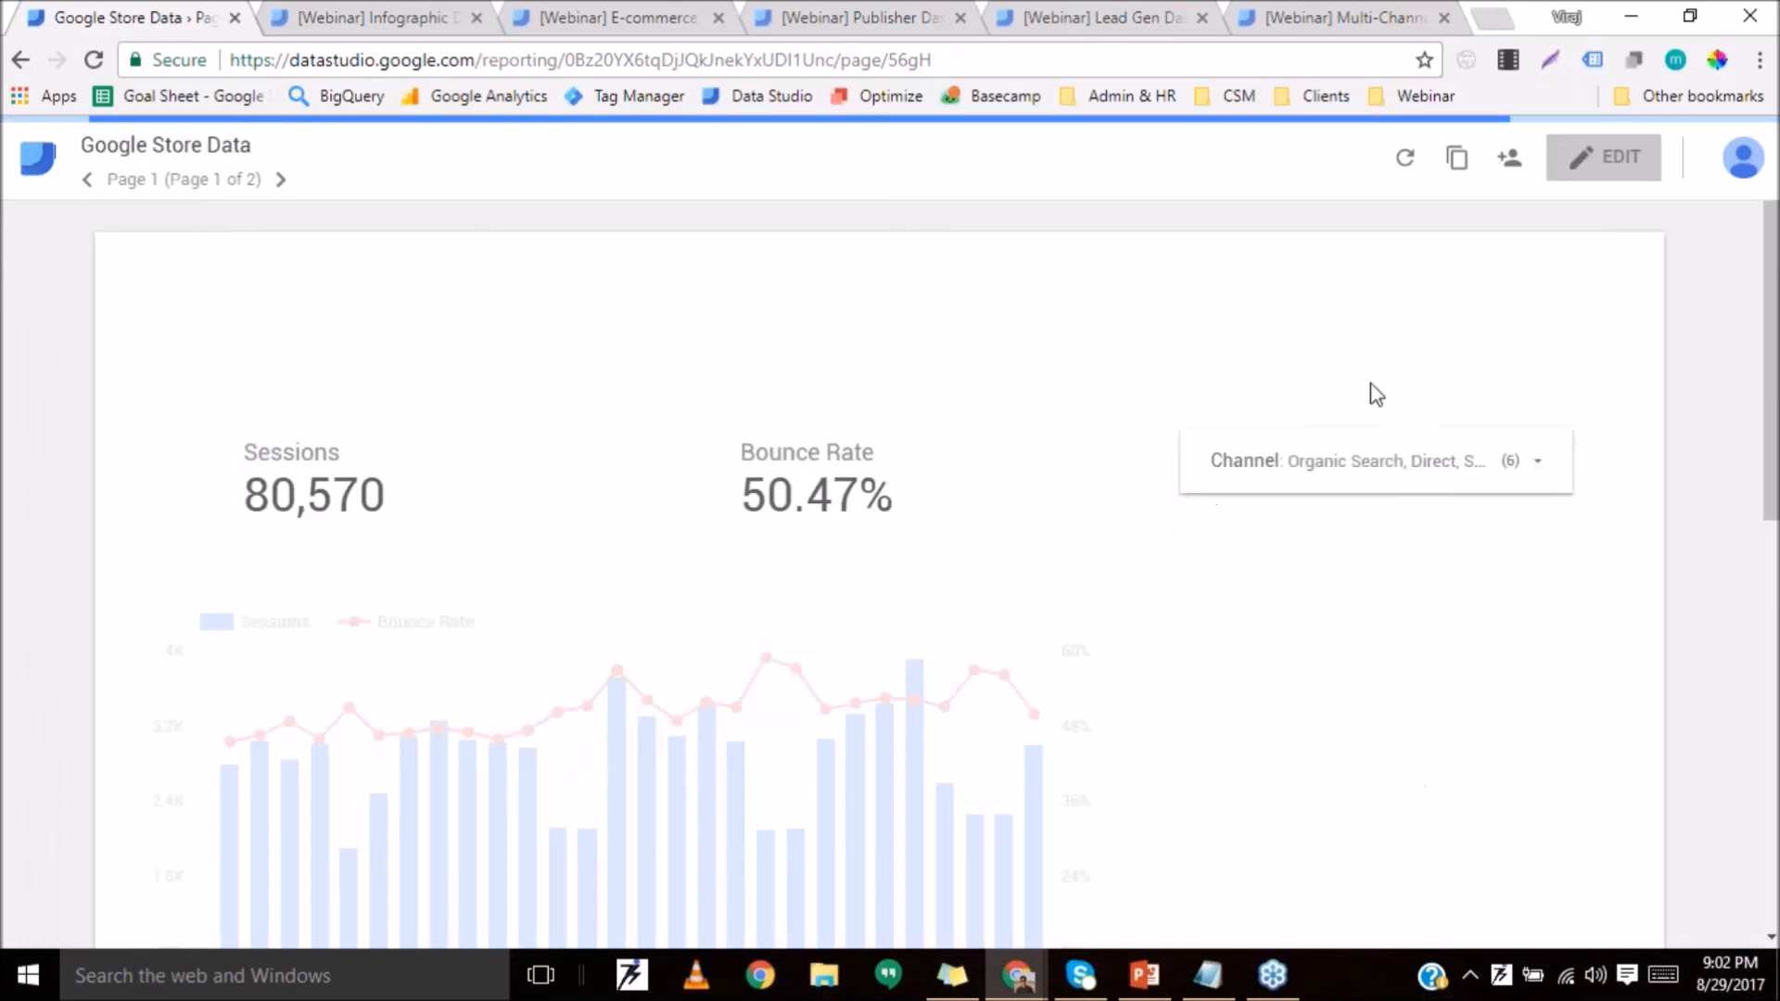
pyautogui.click(1602, 169)
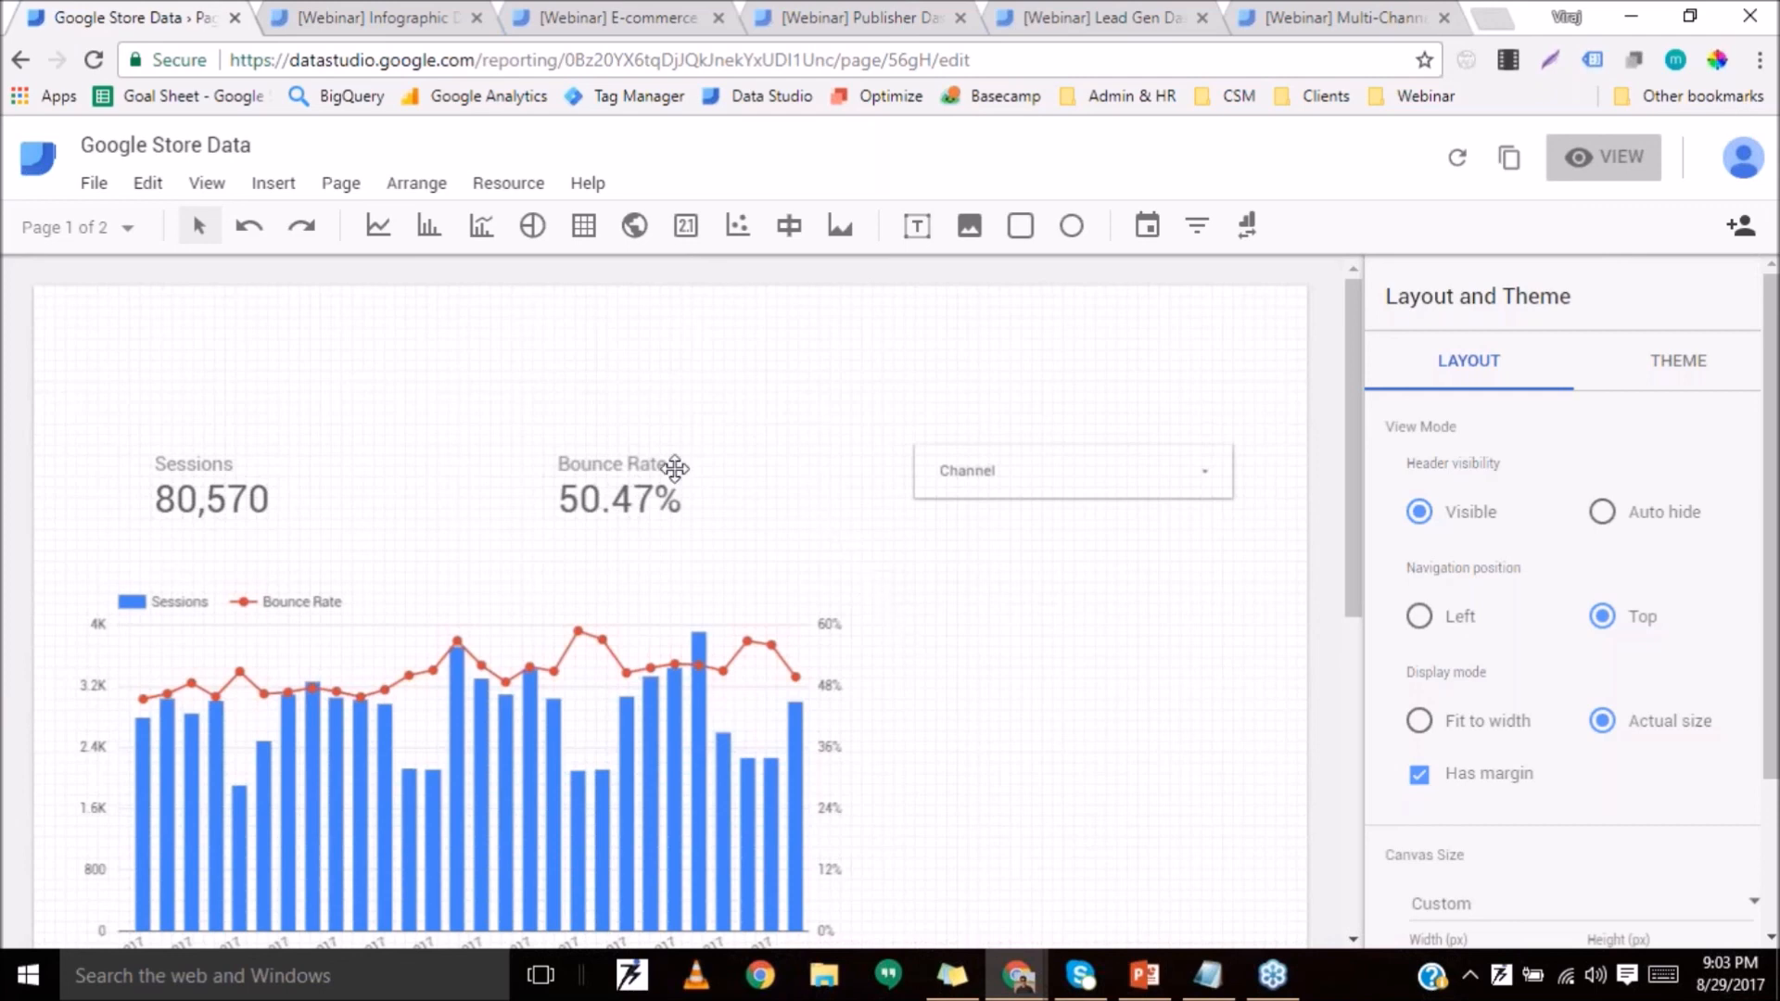
# Move the group with the Sessions and Bounce Rate chart and the Channel filter slightly upward on the page.
pyautogui.hotkey('ctrl', 'a')
pyautogui.moveTo(1039, 451); pyautogui.dragTo(1039, 441)
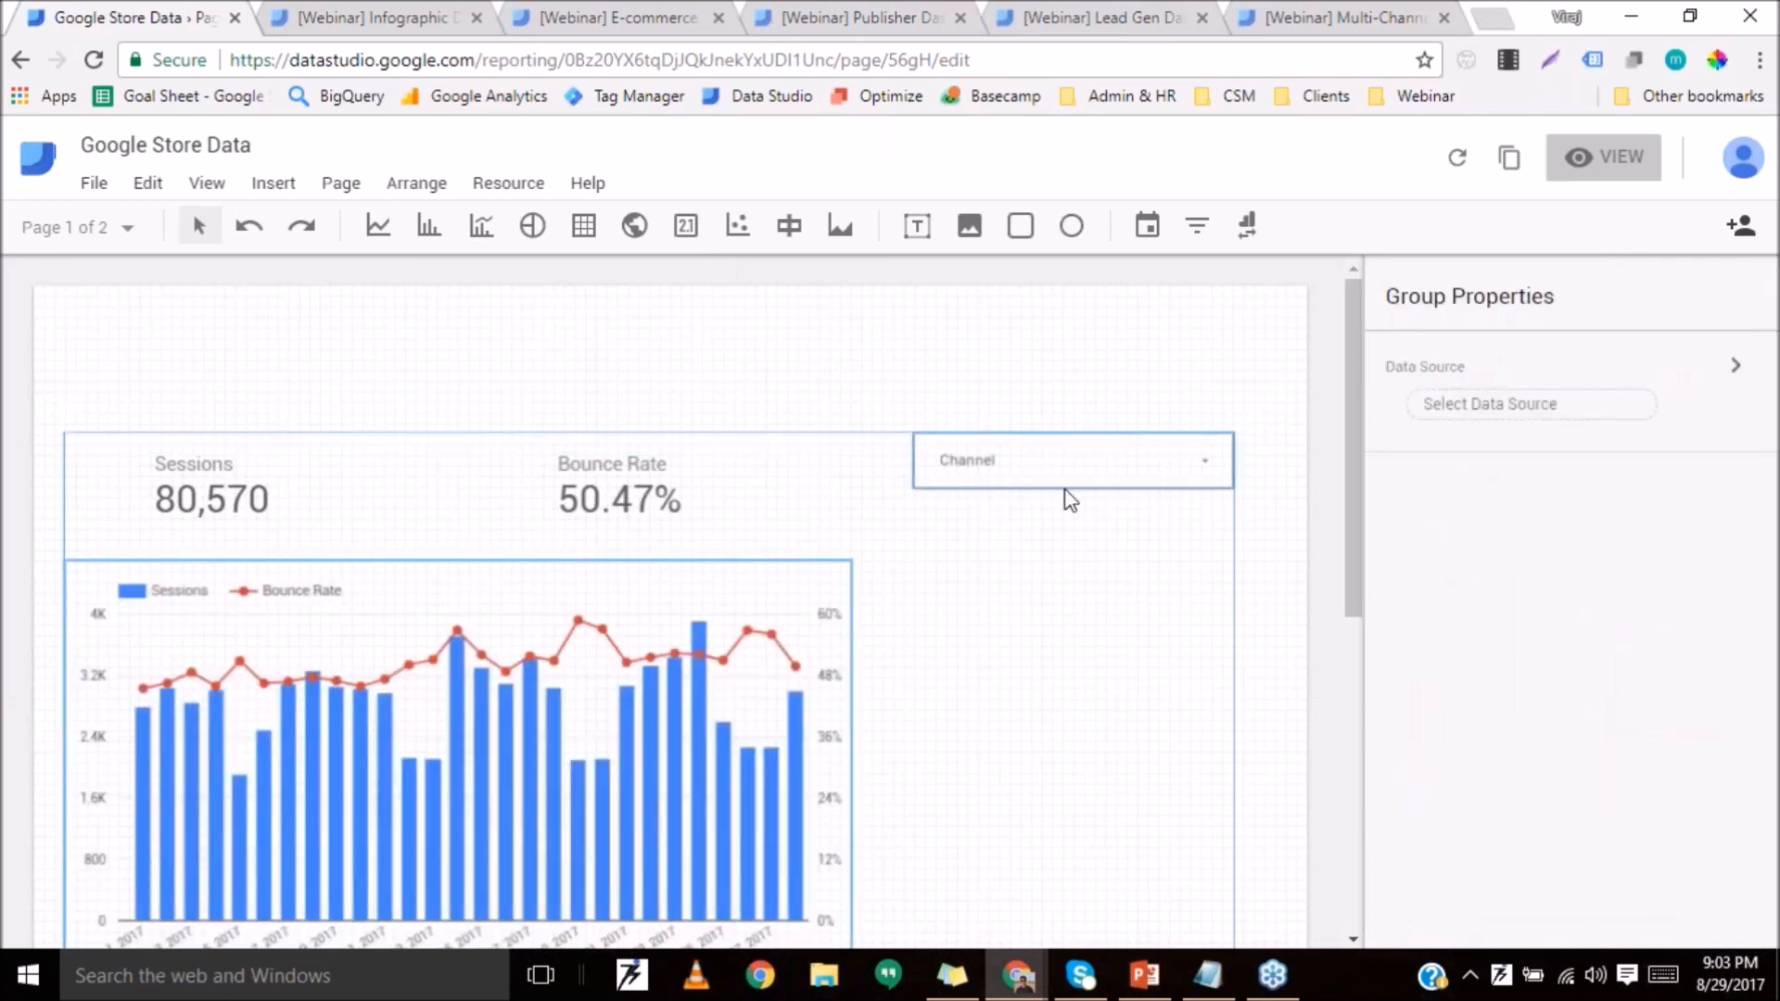
pyautogui.click(1059, 410)
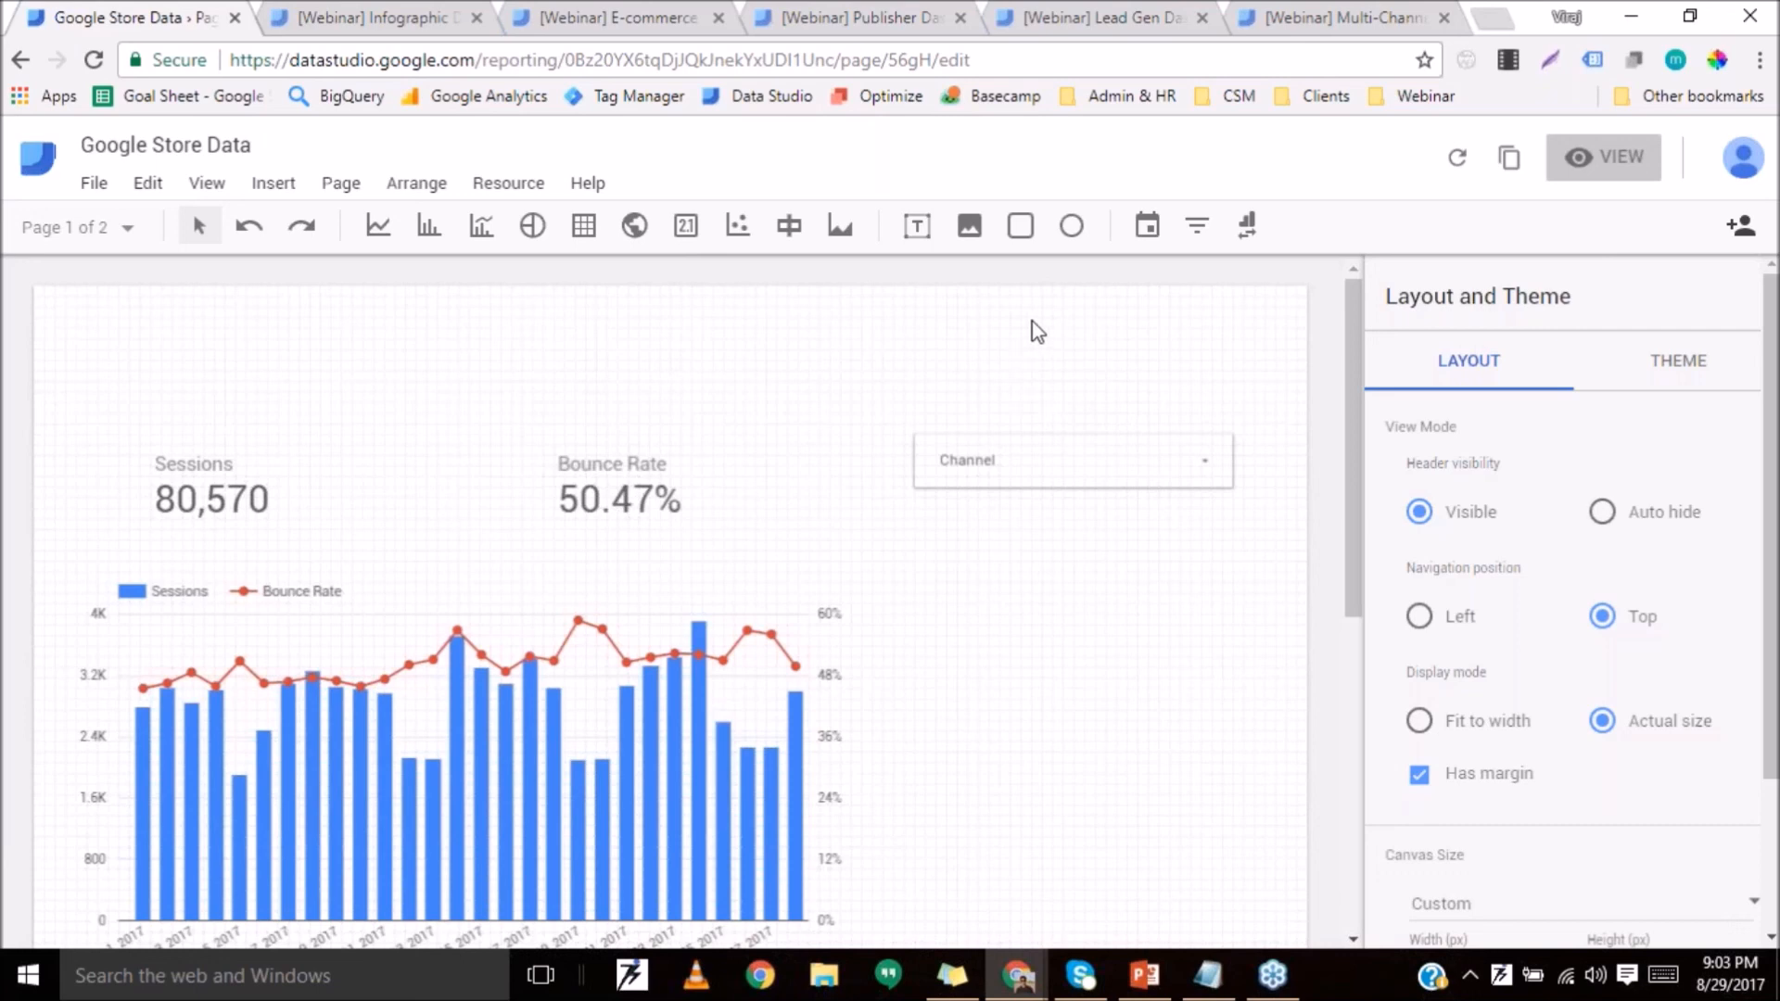
pyautogui.moveTo(1029, 457)
pyautogui.mouseDown()
pyautogui.moveTo(1026, 491)
pyautogui.moveTo(1068, 500)
pyautogui.moveTo(1025, 476)
pyautogui.mouseUp()
pyautogui.click(223, 477)
pyautogui.click(812, 401)
# Add a data control near the top of the page and position it above the Channel filter.
pyautogui.click(1249, 226)
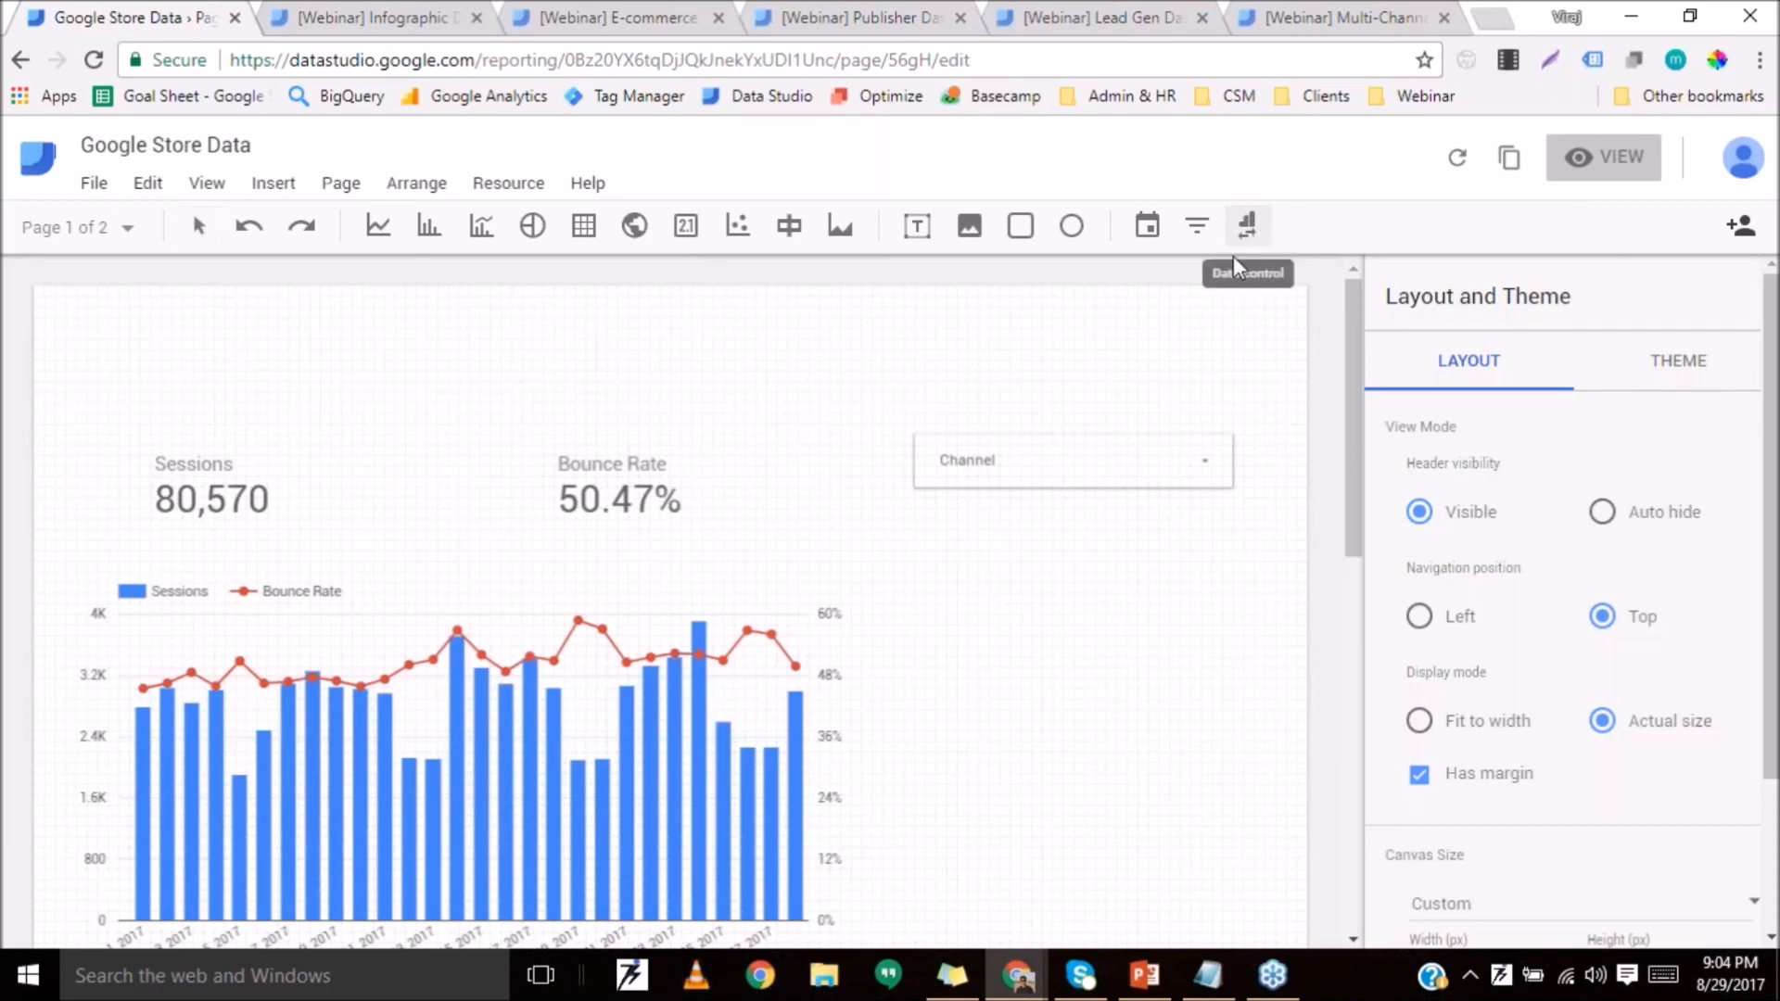
pyautogui.moveTo(543, 318); pyautogui.dragTo(915, 393)
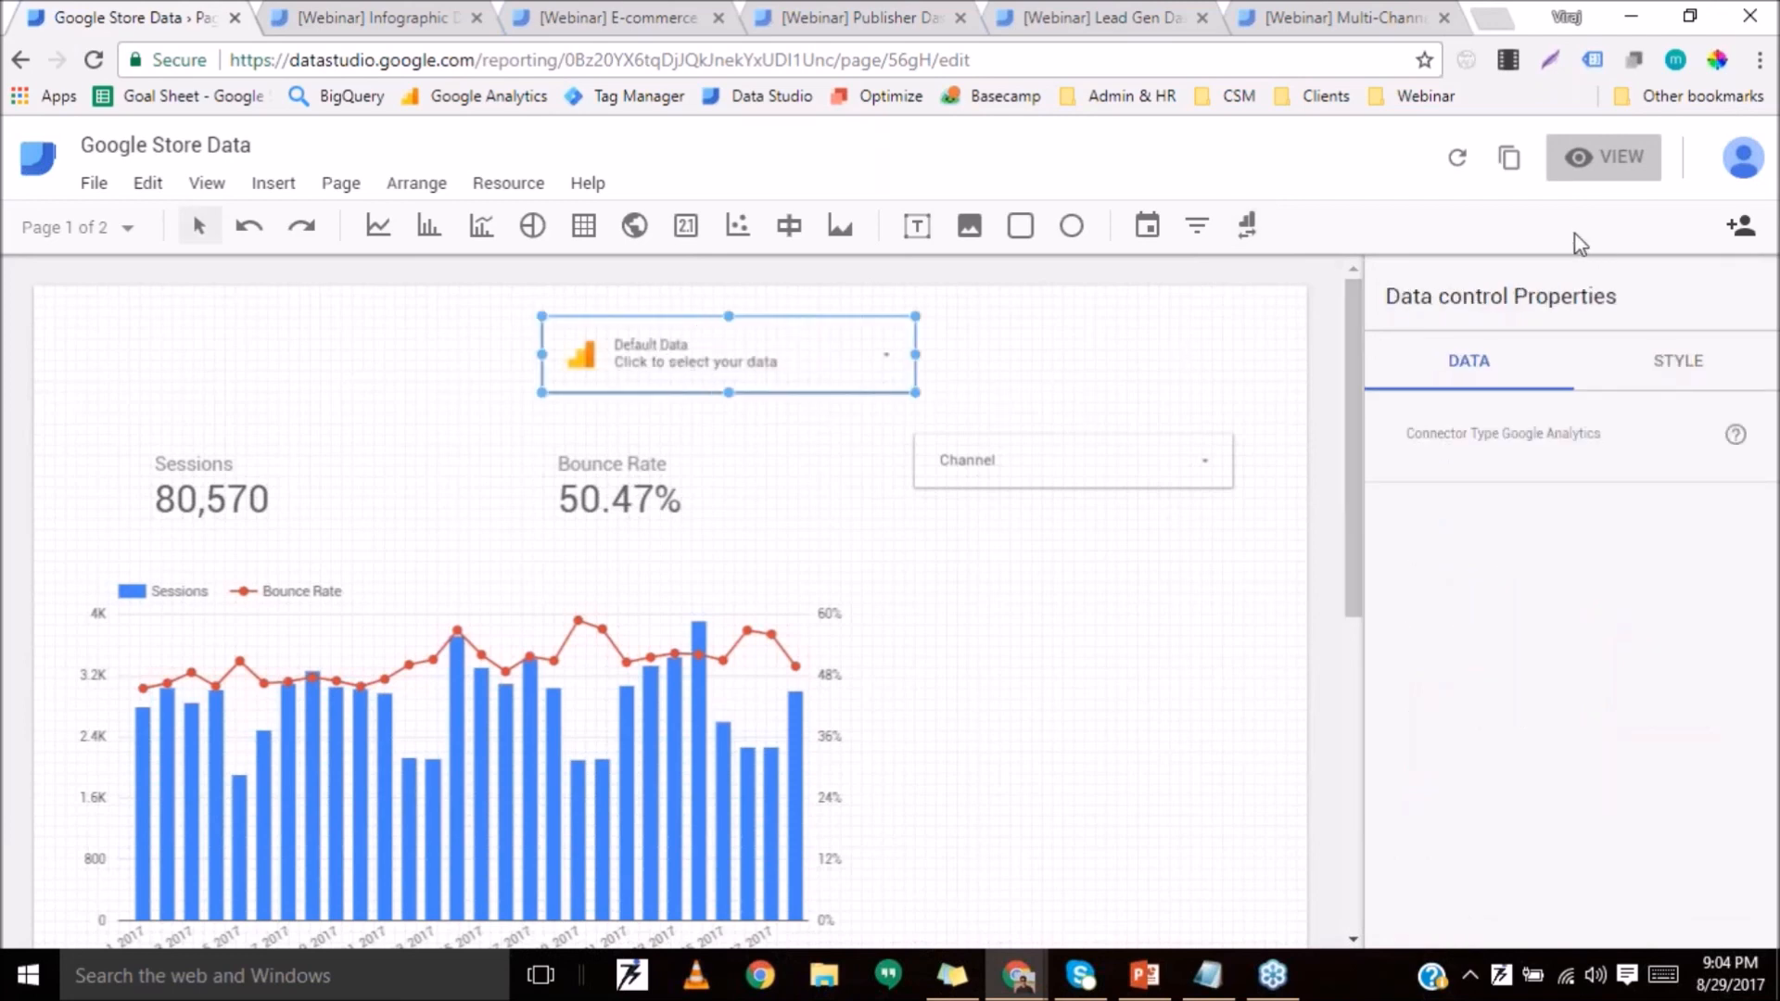
pyautogui.moveTo(742, 373); pyautogui.dragTo(1042, 366)
# Open the report in view mode, set the data control to 1 Master View and review the chart.
pyautogui.click(1606, 158)
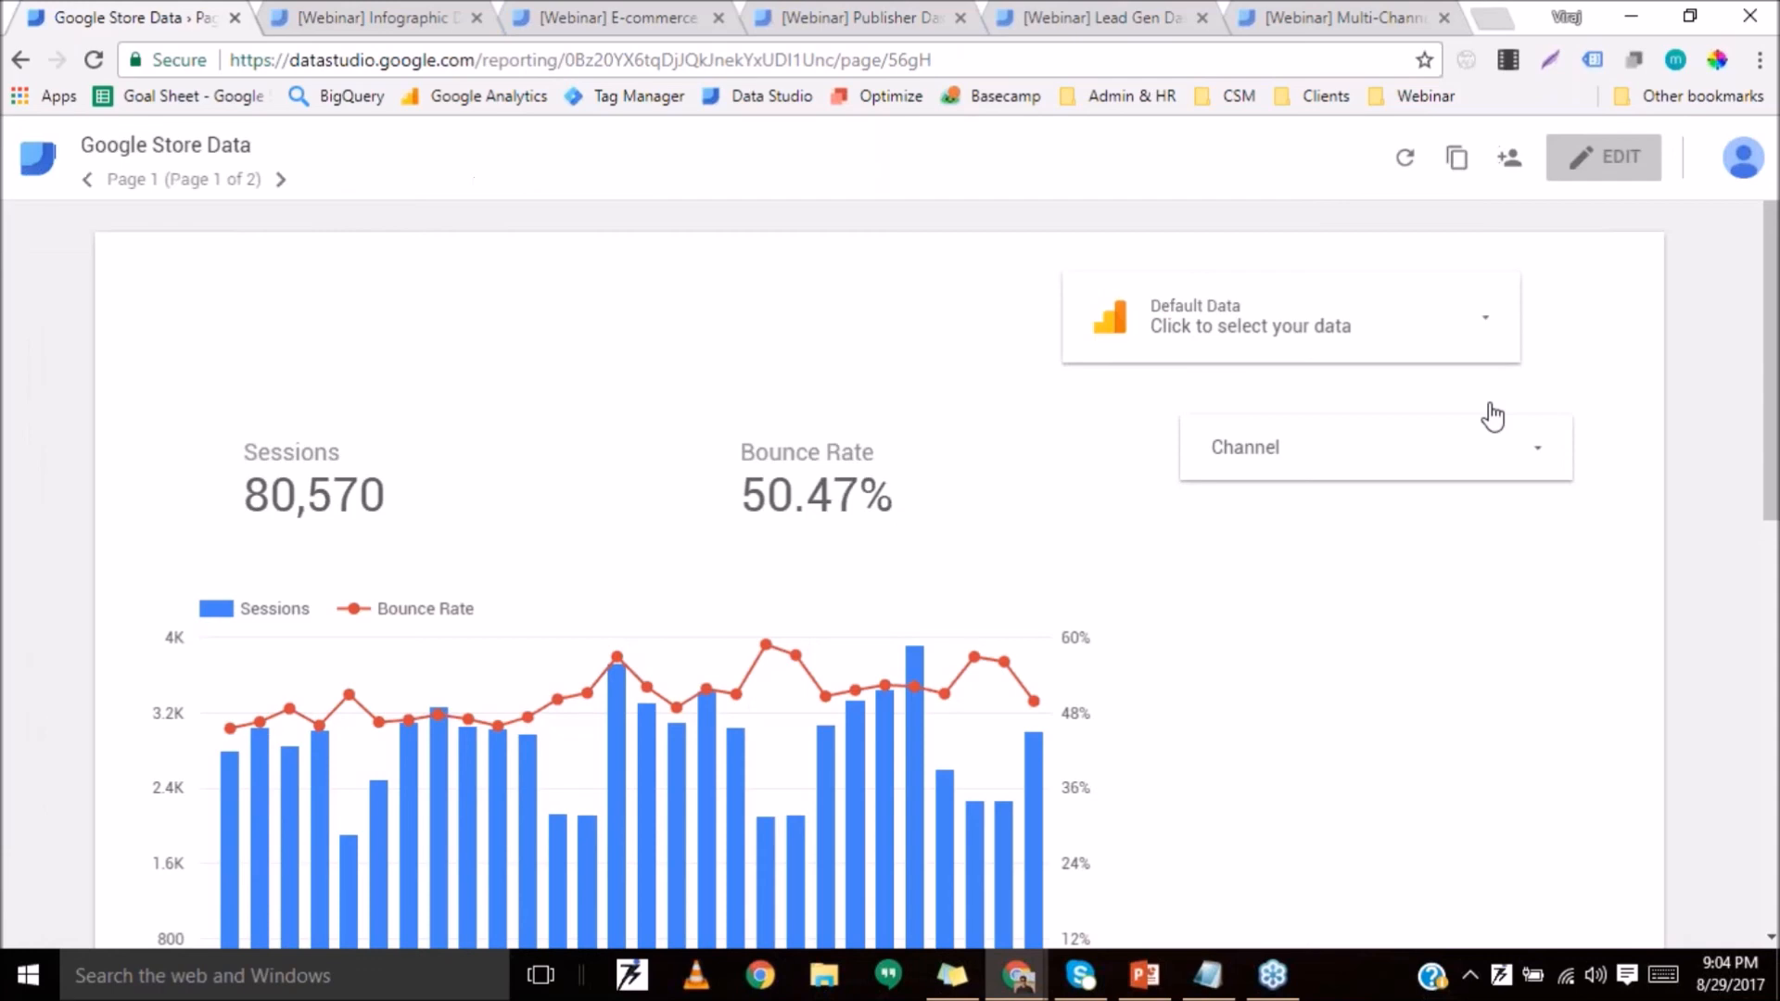
pyautogui.click(1447, 342)
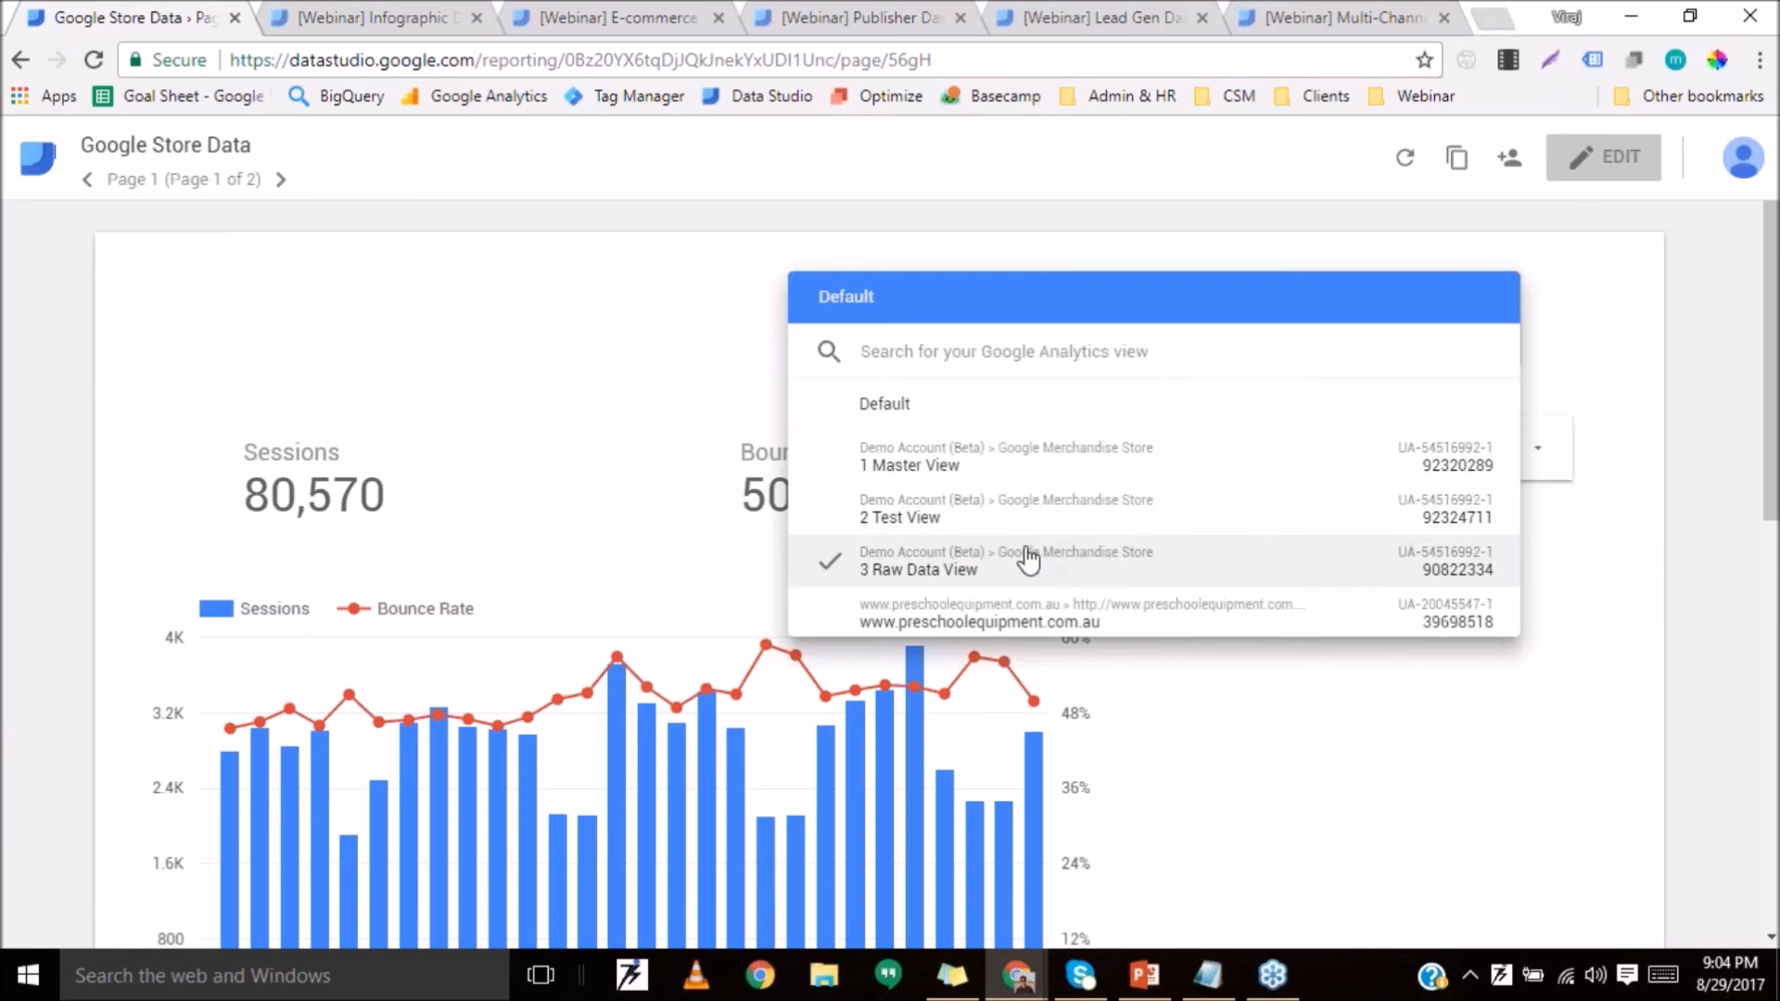
pyautogui.click(1019, 475)
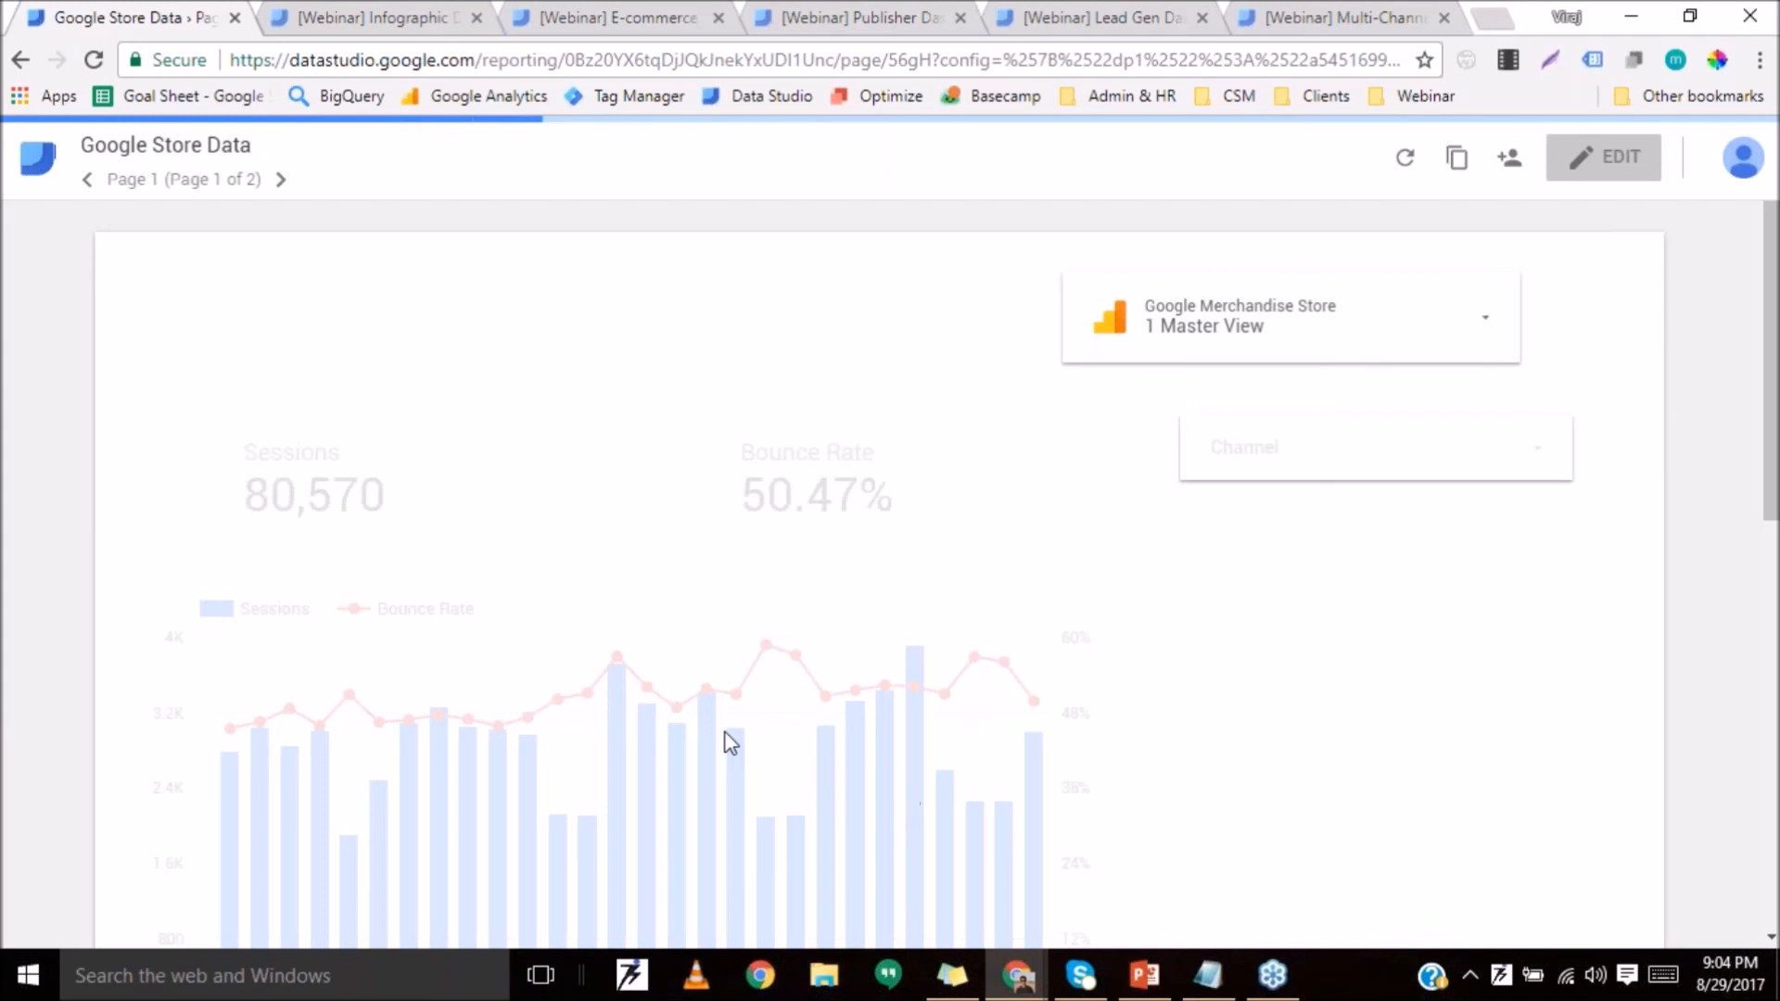
pyautogui.scroll(-4, 831, 520)
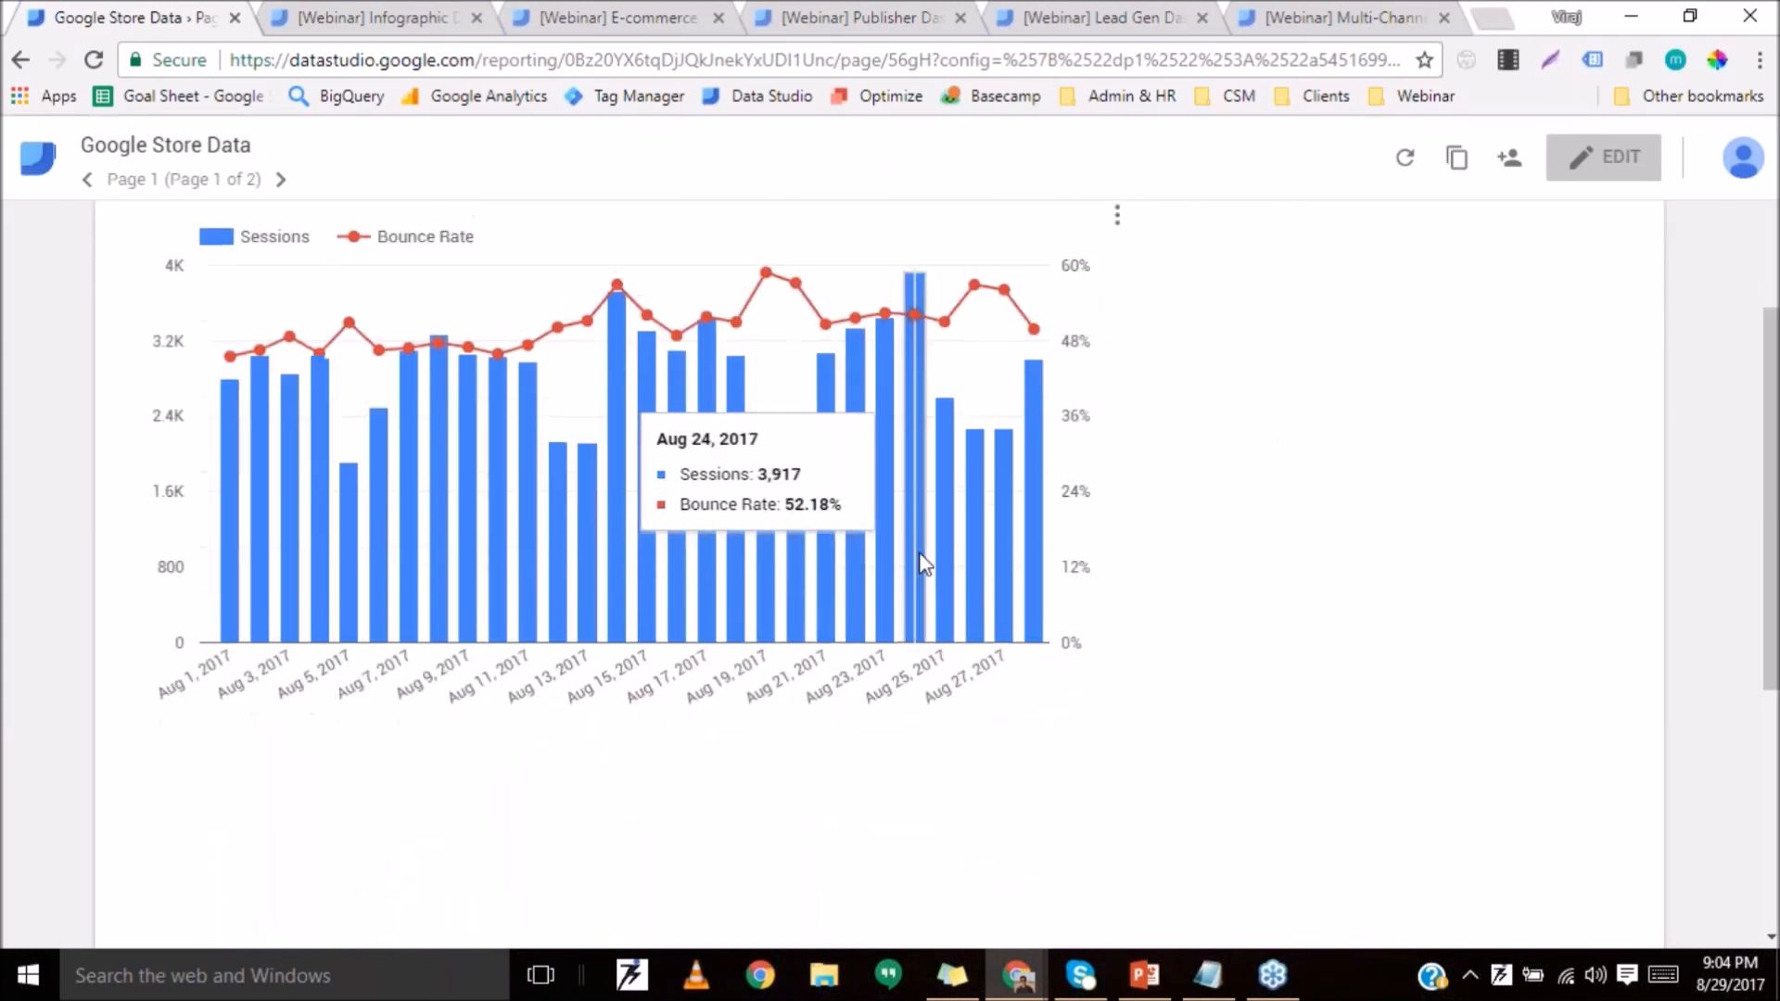
pyautogui.scroll(4, 923, 563)
# Set the data control to the Google Merchandise Store's 3 Raw Data View and check its list of views again.
pyautogui.click(1192, 339)
pyautogui.click(1073, 558)
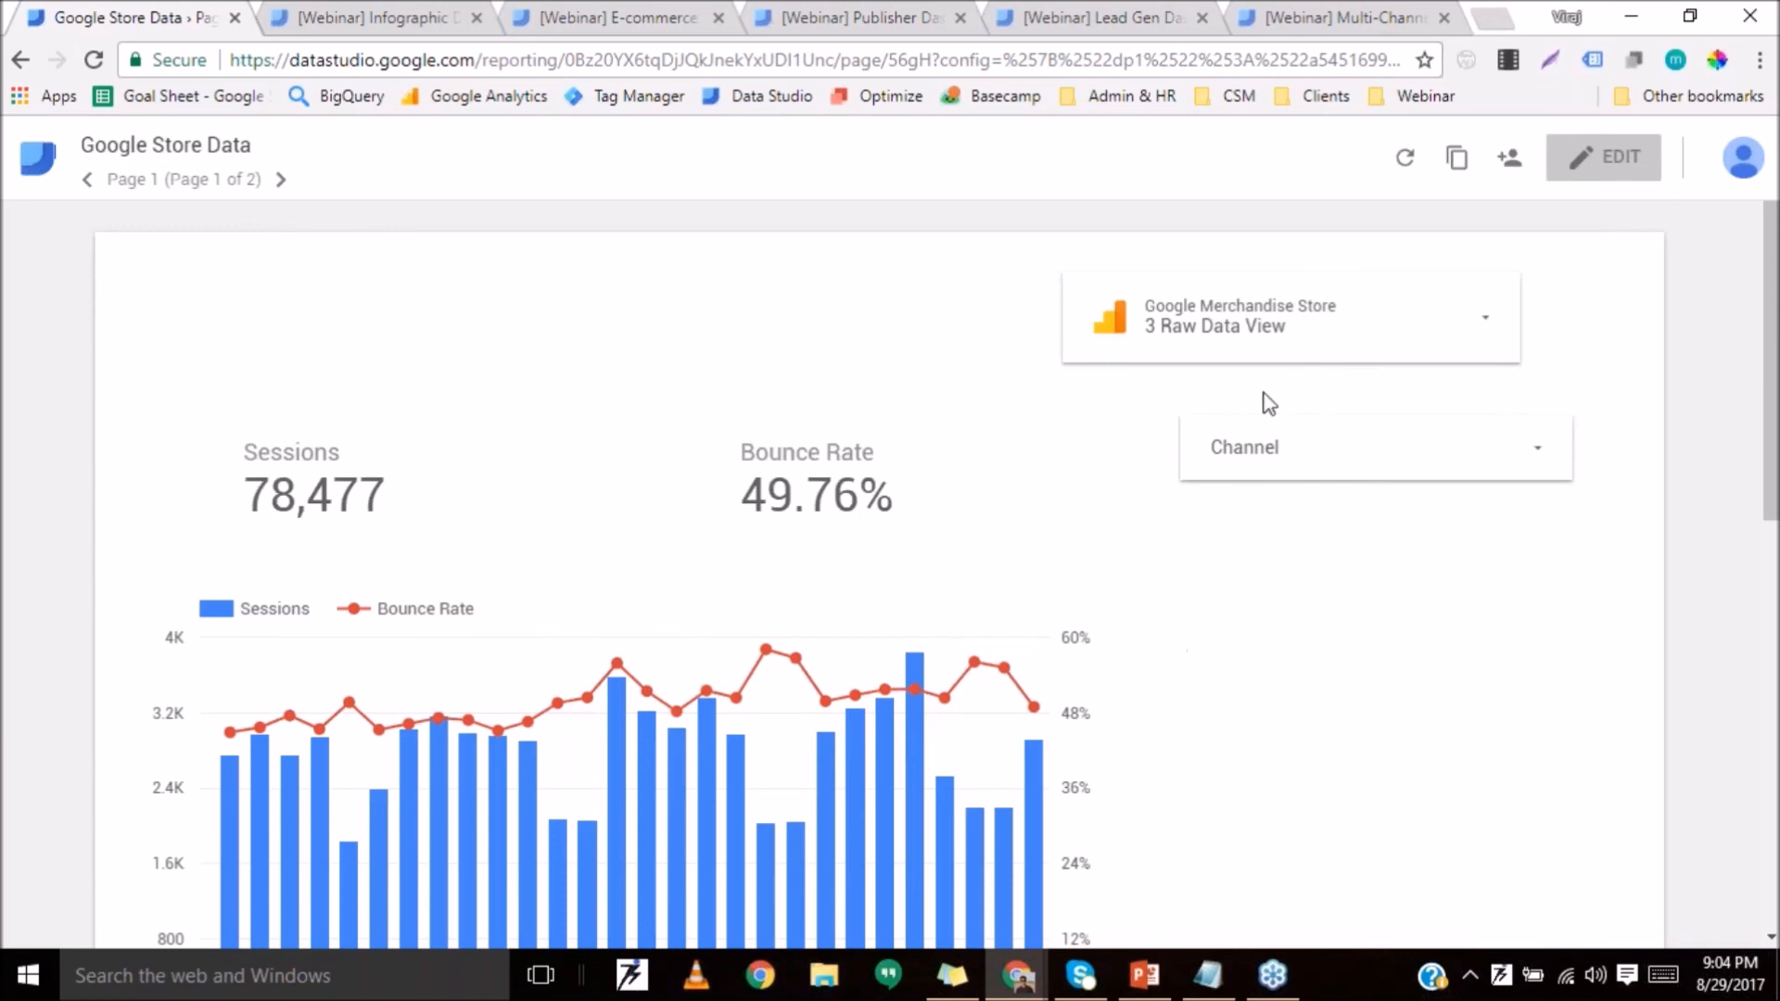
pyautogui.click(1368, 346)
pyautogui.click(1209, 260)
# Switch to the PowerPoint webinar deck and present it from the Data Studio - Live Demo slide through to Types of Data.
pyautogui.click(1161, 981)
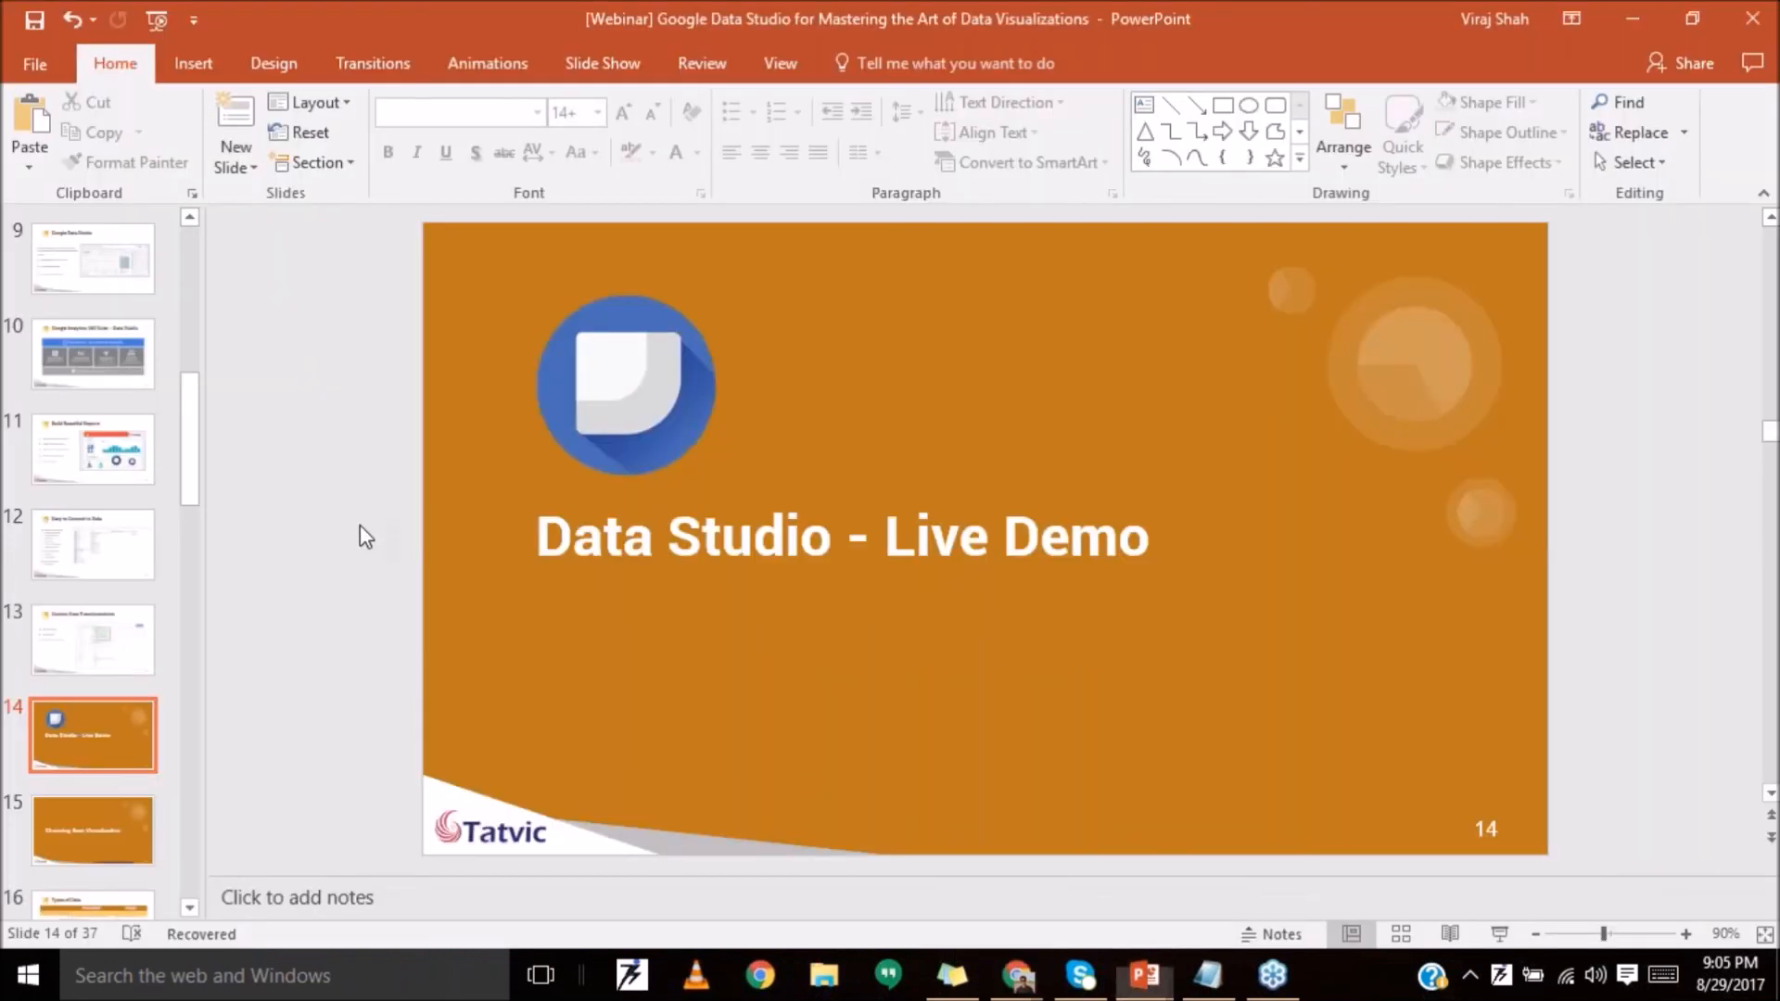
pyautogui.hotkey('shift', 'F5')
pyautogui.press('Right')
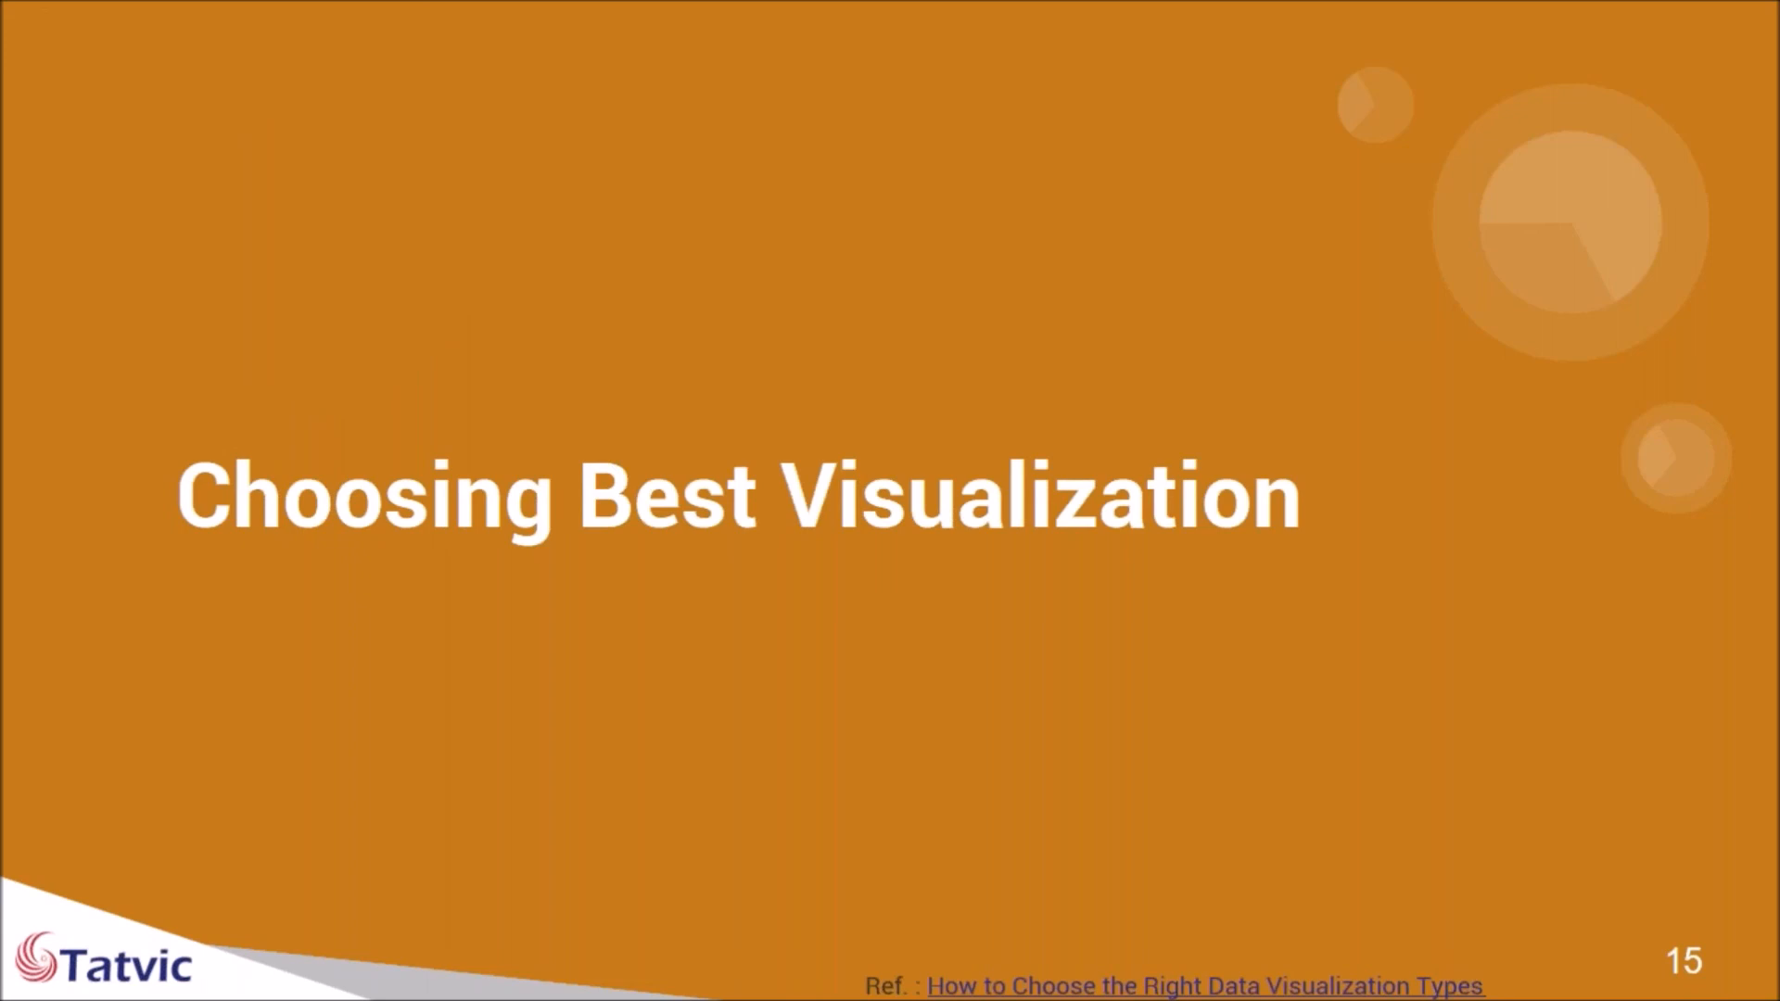
pyautogui.press('Right')
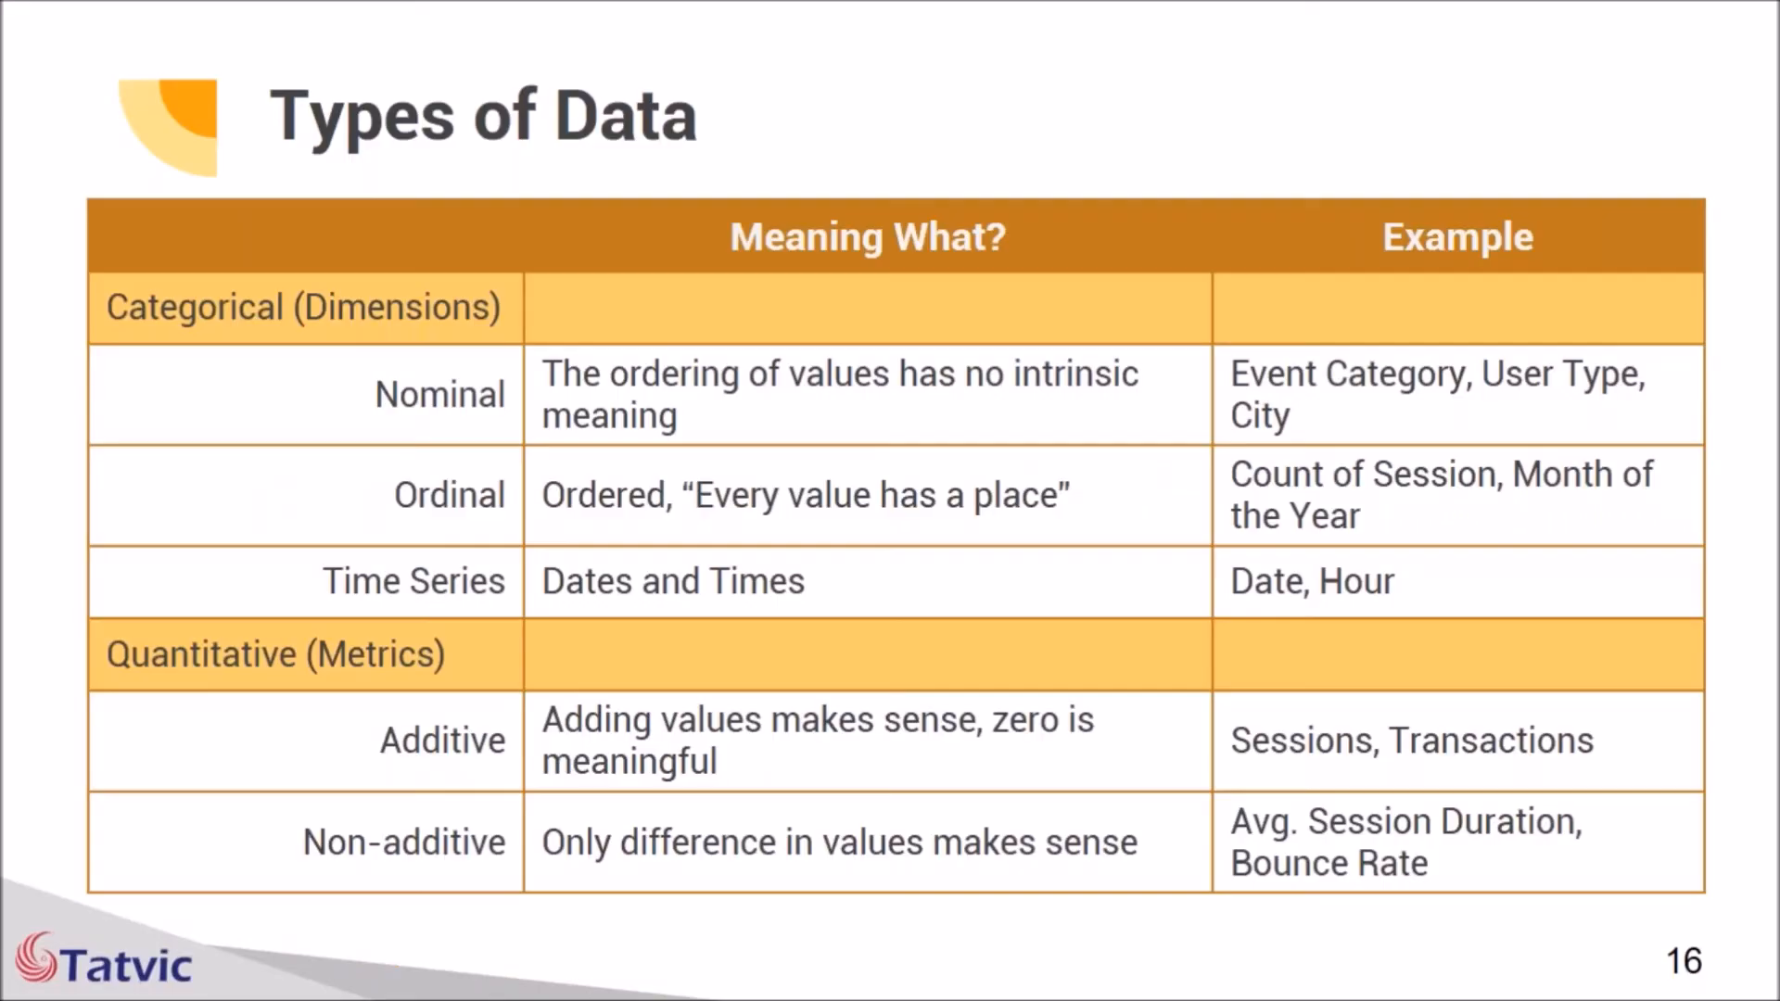